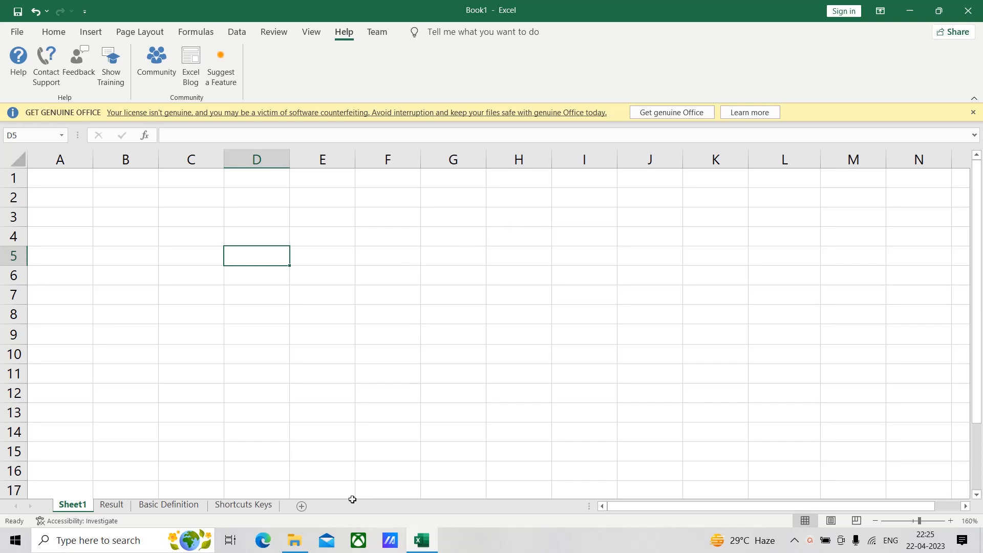
# Review the Basic Definition sheet and highlight individual columns on Sheet1, ending on cell A1.
pyautogui.click(181, 507)
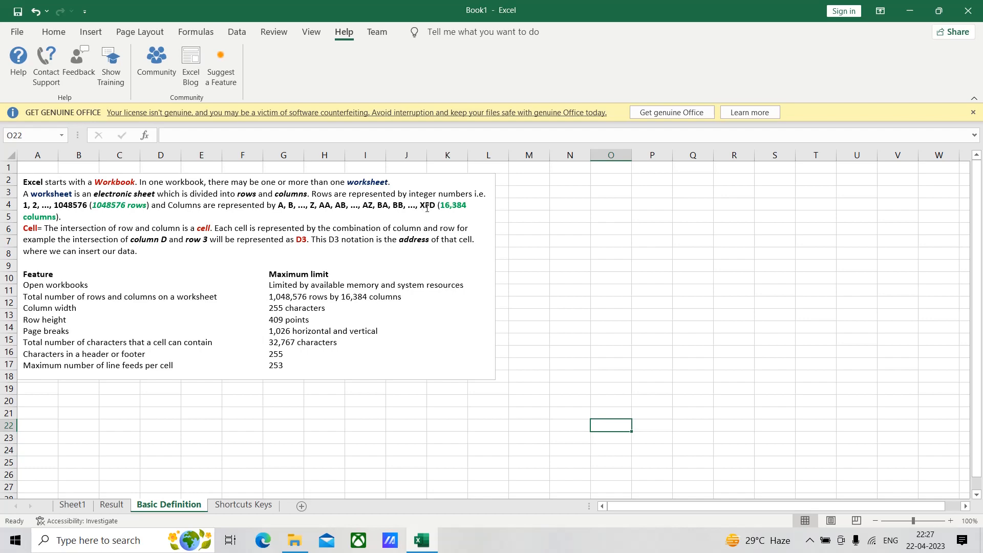
pyautogui.click(75, 505)
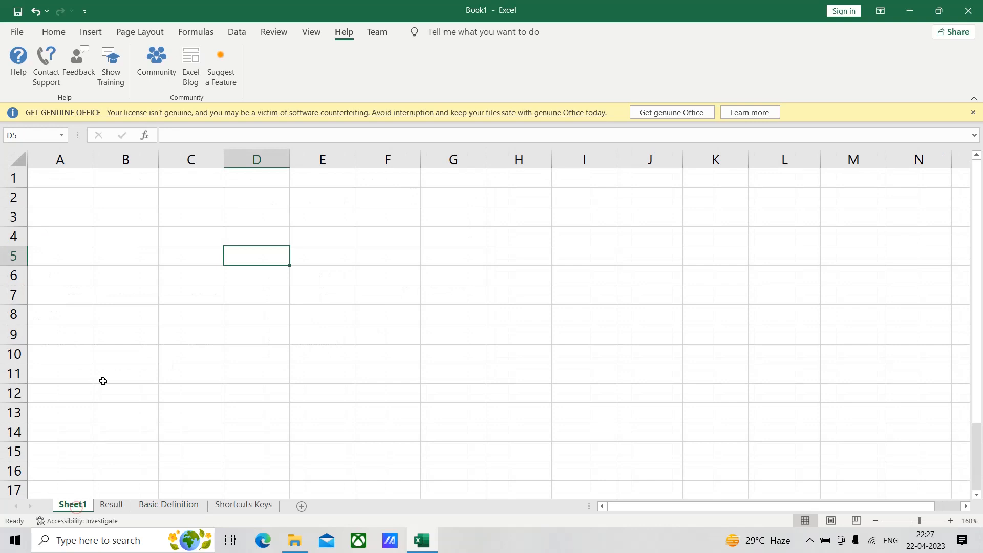
pyautogui.click(55, 182)
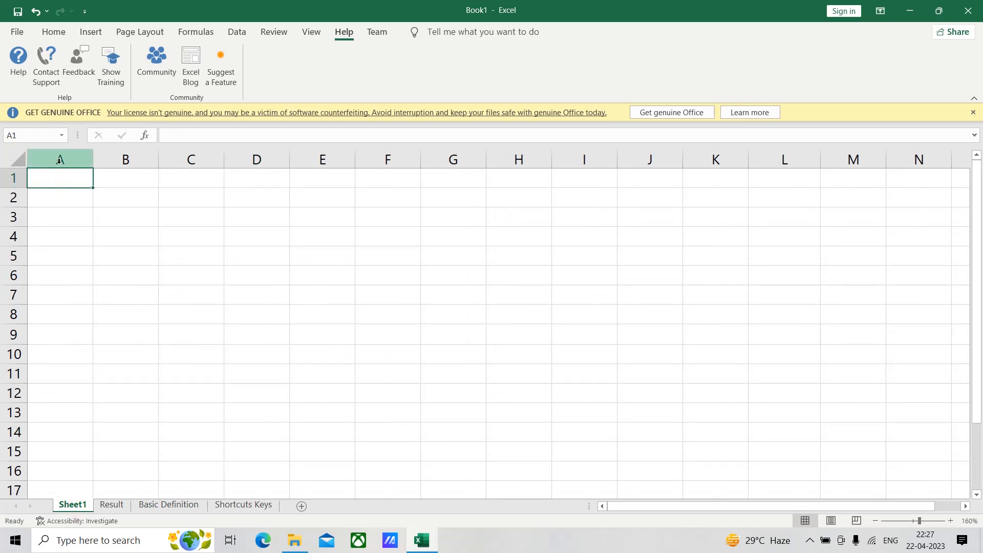
pyautogui.click(123, 159)
pyautogui.click(178, 158)
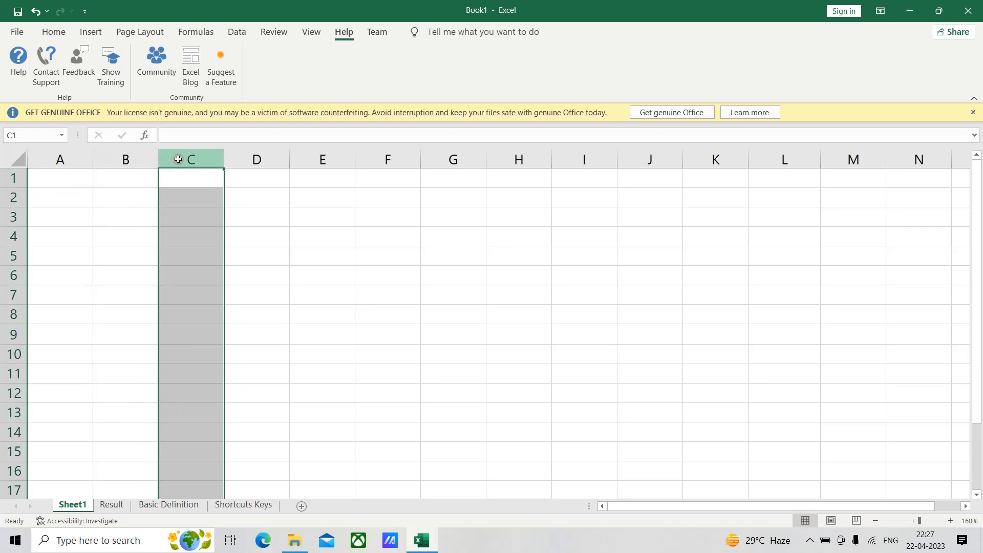
pyautogui.click(64, 183)
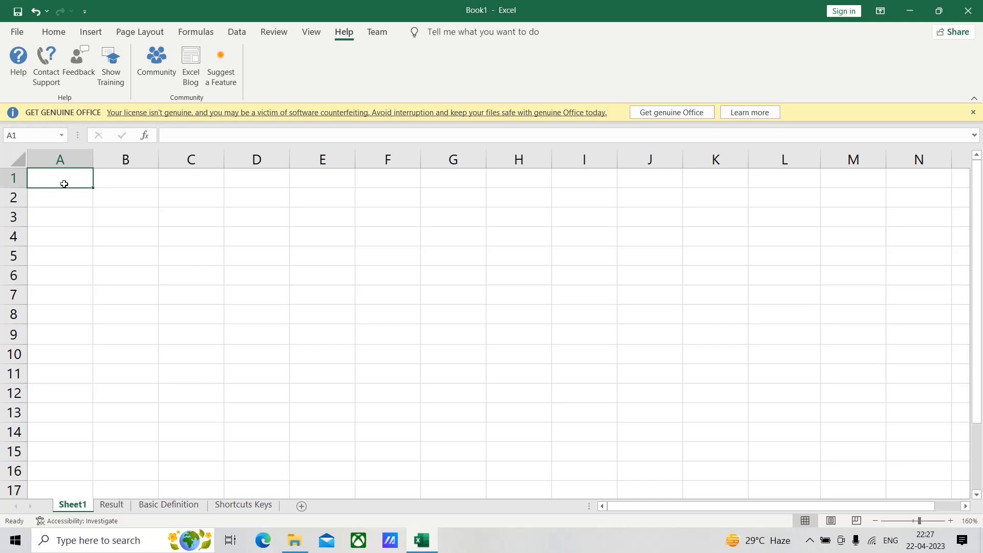
# Jump to the last column and the last row of Sheet1 twice, returning to cell A1 each time.
pyautogui.hotkey('ctrl', 'Right')
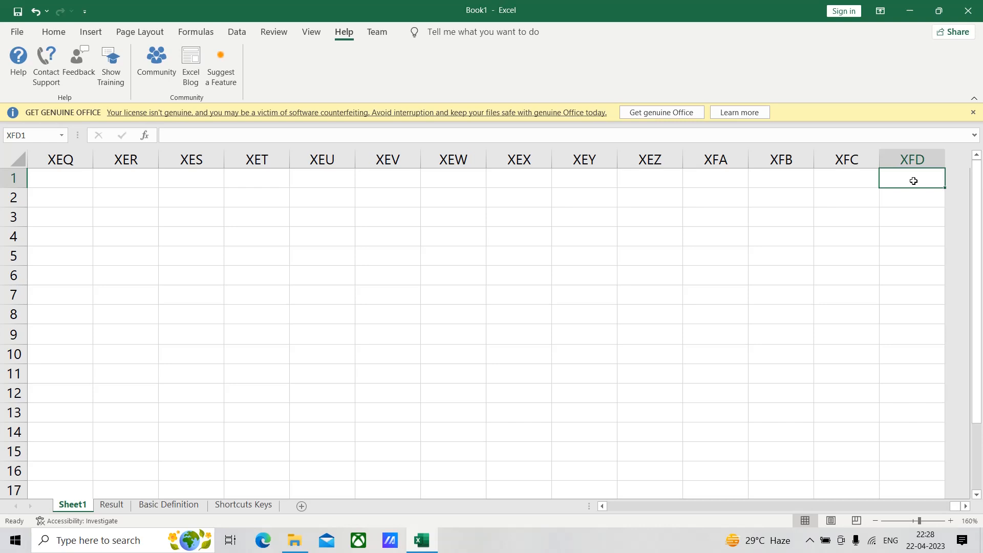
pyautogui.hotkey('ctrl', 'Left')
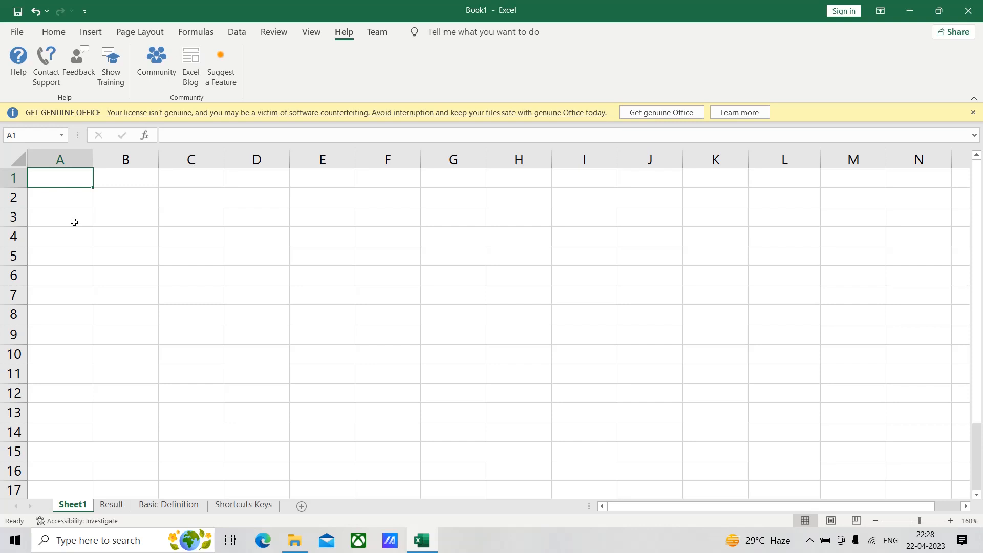
pyautogui.hotkey('ctrl', 'Down')
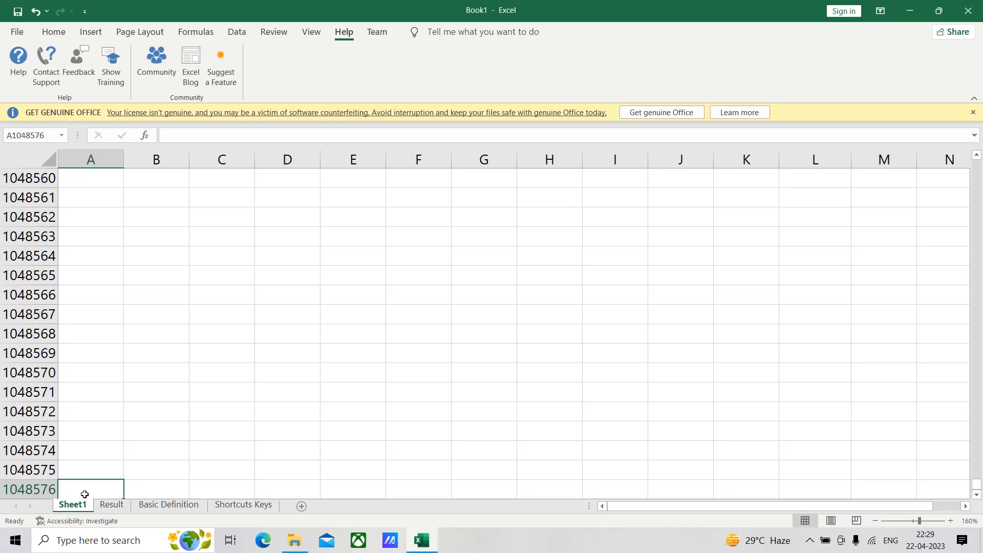
pyautogui.hotkey('ctrl', 'Up')
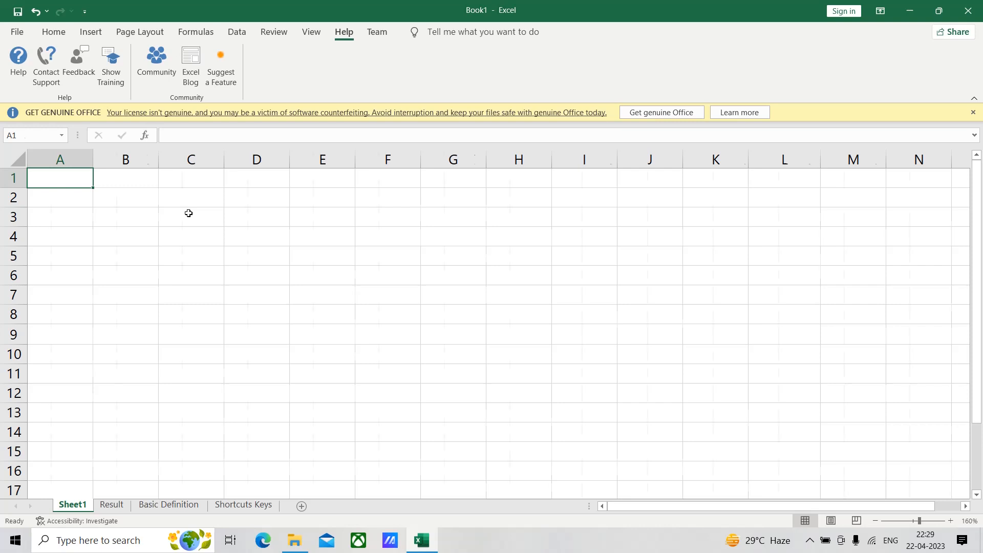
pyautogui.hotkey('ctrl', 'Right')
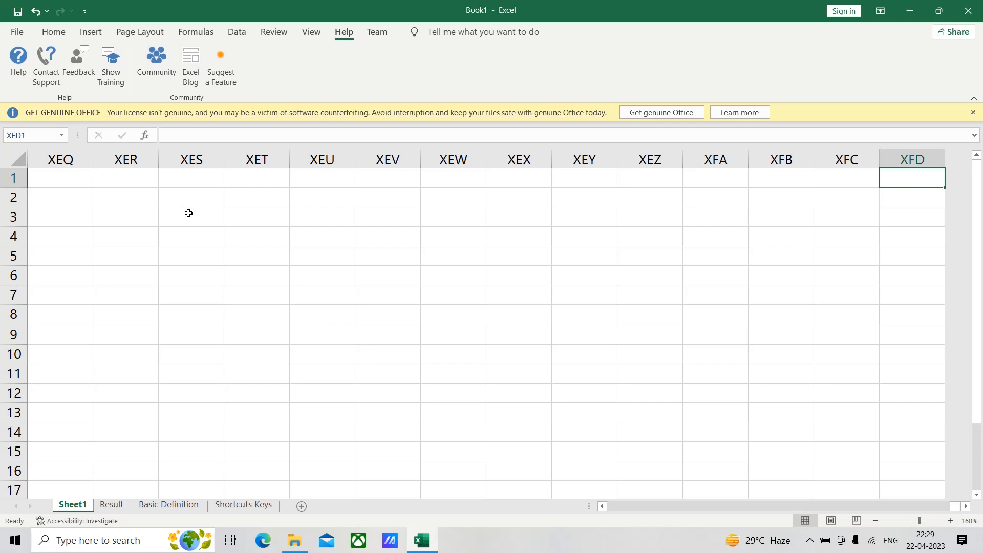
pyautogui.hotkey('ctrl', 'Left')
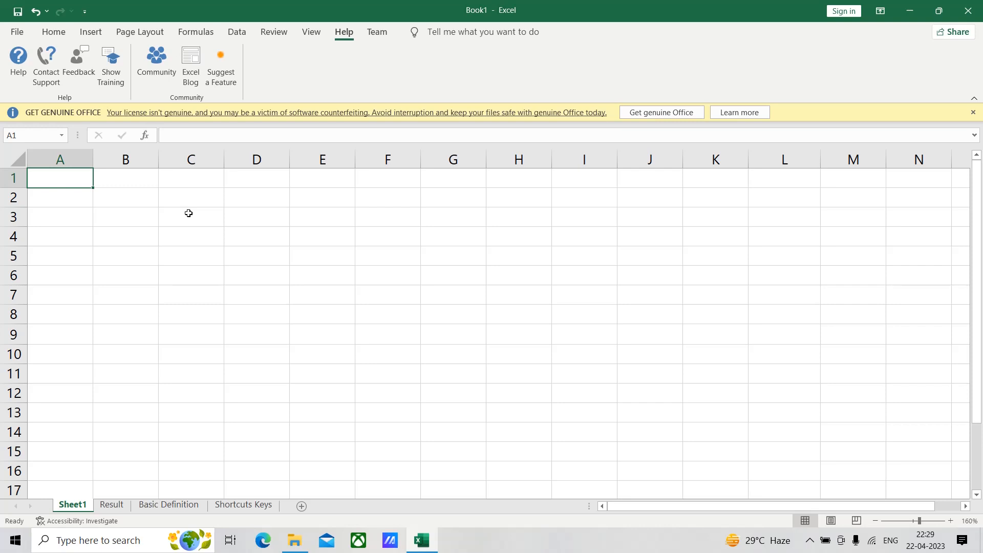
pyautogui.hotkey('ctrl', 'Down')
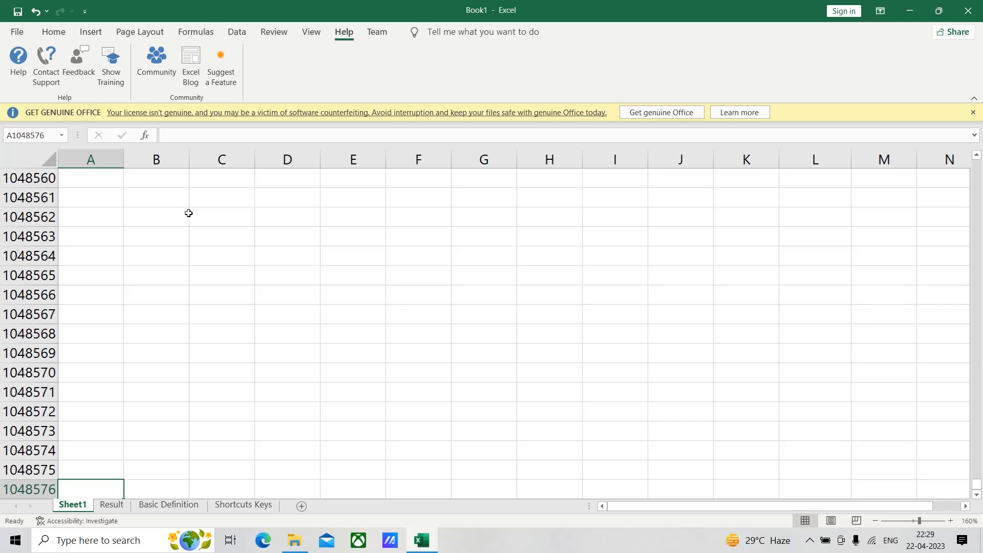
pyautogui.hotkey('ctrl', 'Up')
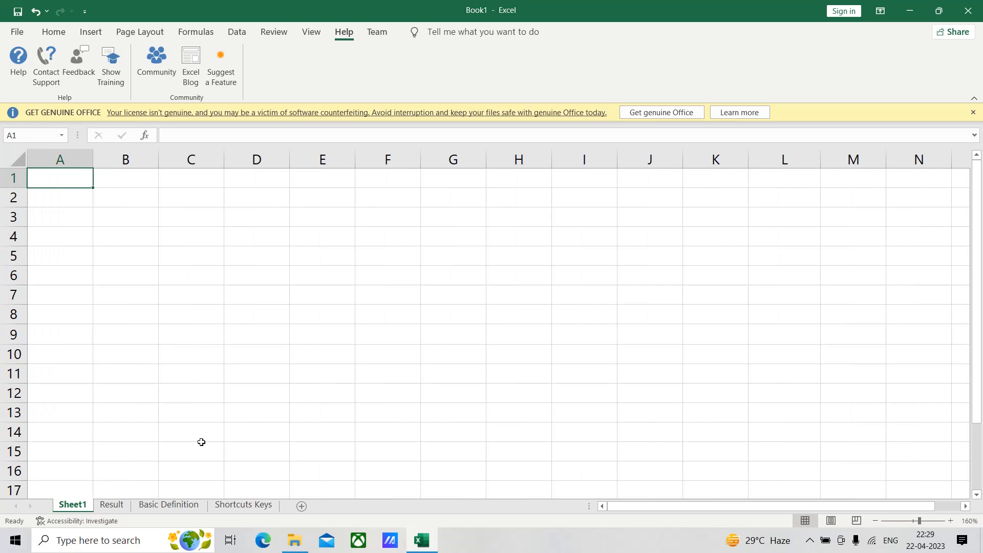
# Consult the cell definition on the Basic Definition sheet and enter D3 in cell D3 of Sheet1.
pyautogui.click(169, 505)
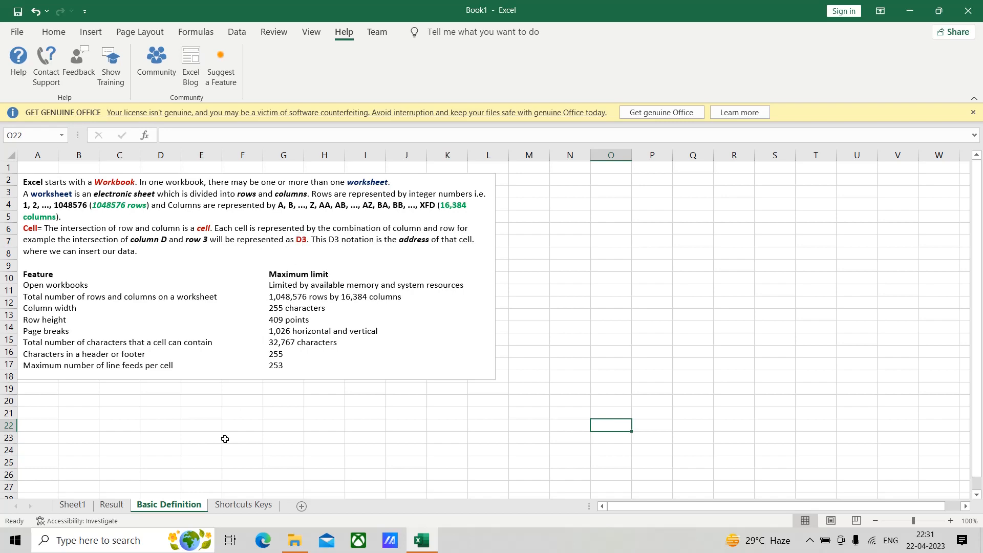
pyautogui.click(73, 506)
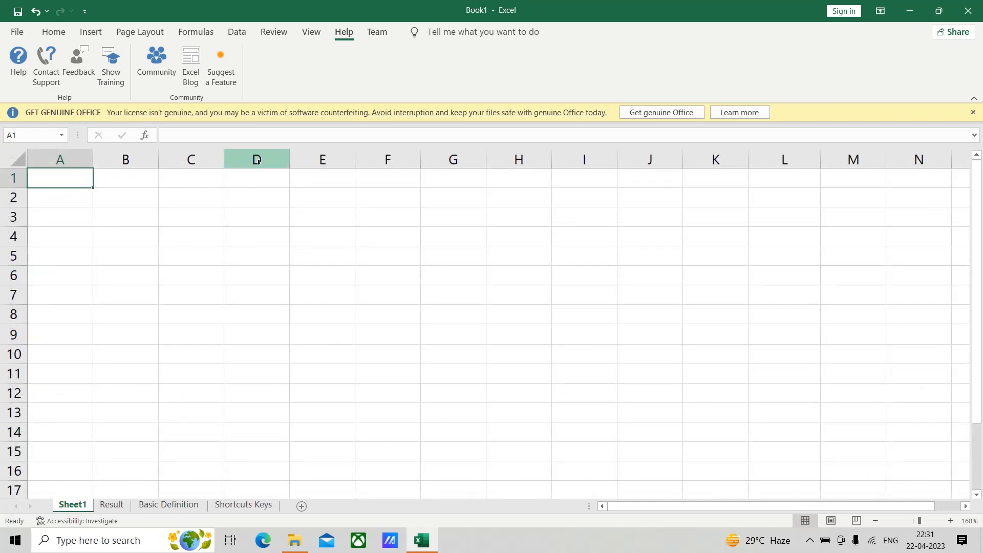
pyautogui.click(258, 179)
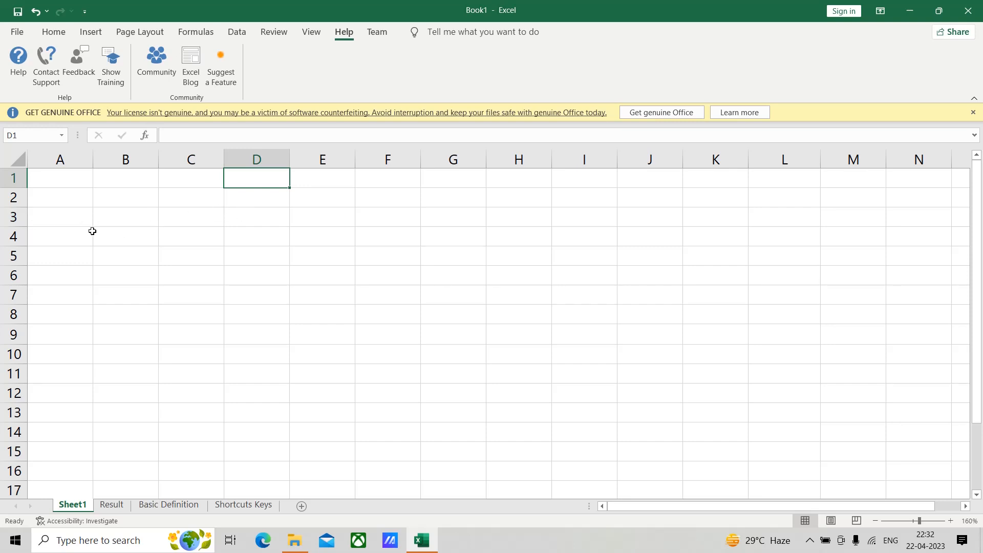
pyautogui.click(250, 218)
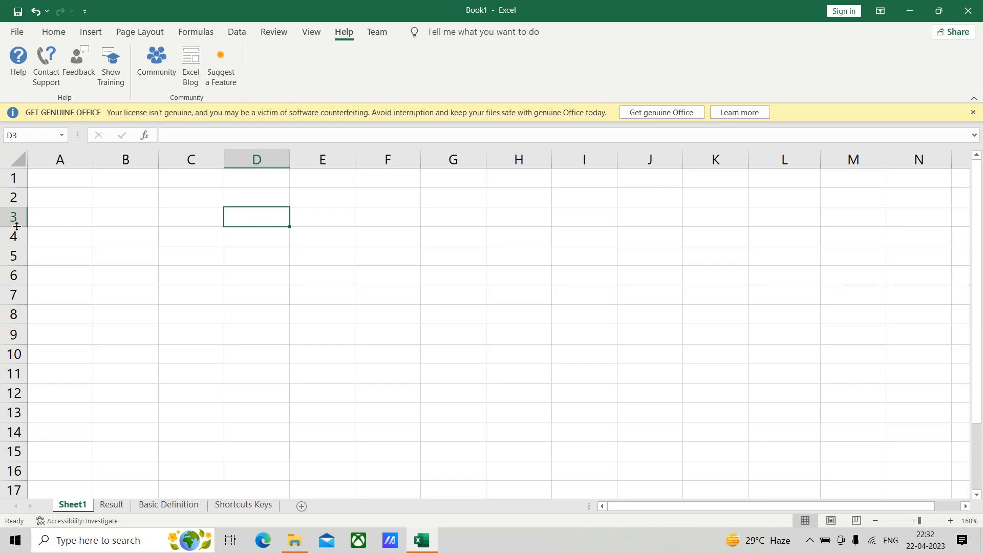
pyautogui.click(251, 221)
pyautogui.write('D3')
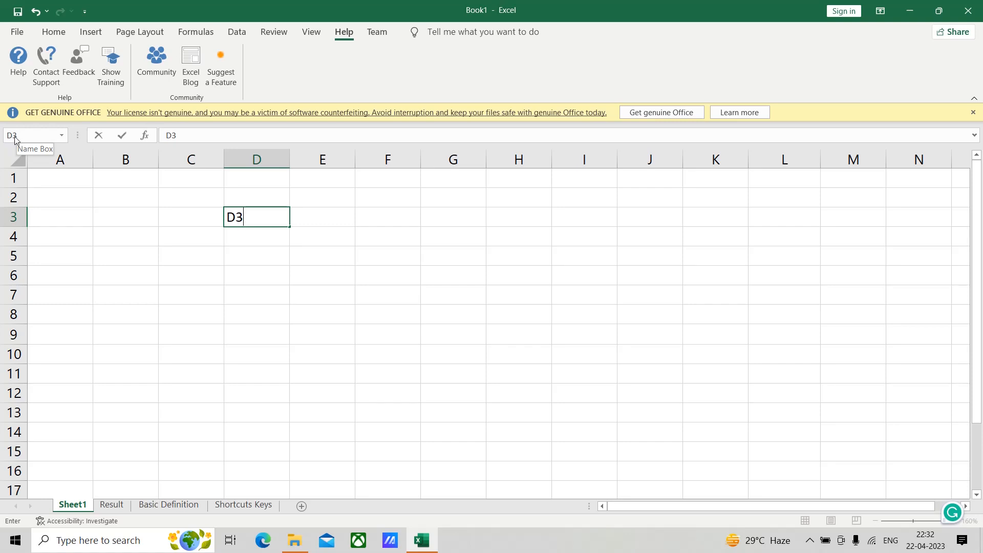
pyautogui.click(404, 239)
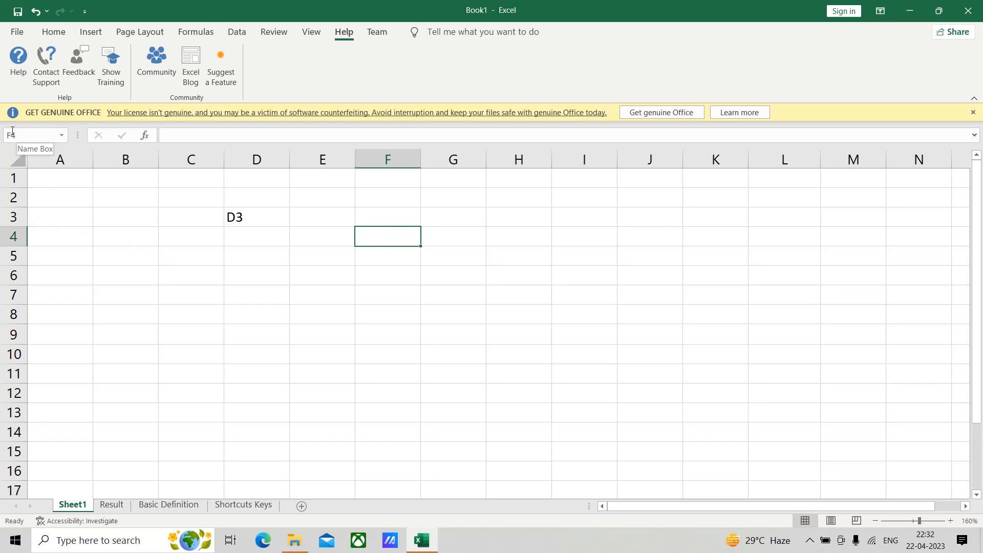
# Consult the Basic Definition sheet again and enter RAM in cell G9 of Sheet1.
pyautogui.click(472, 333)
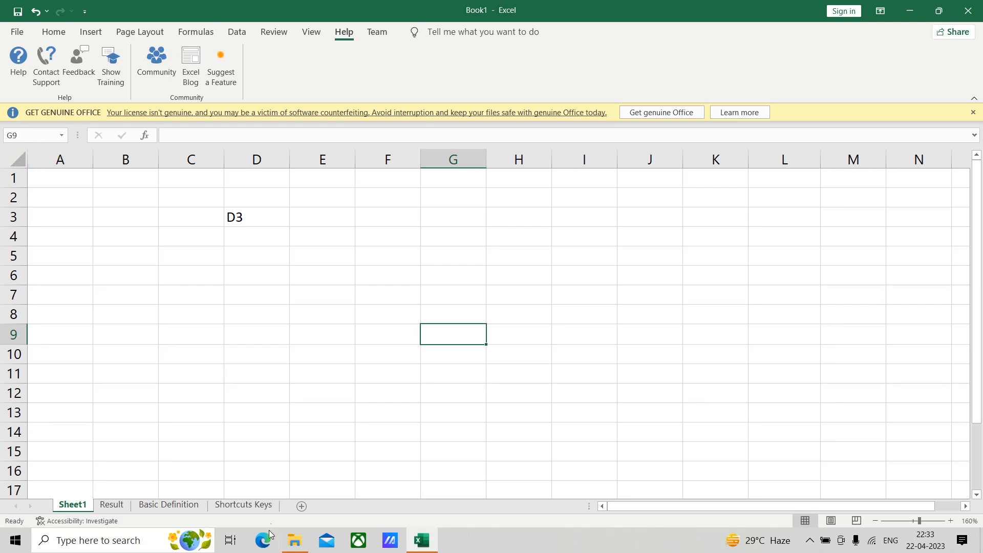
pyautogui.click(173, 507)
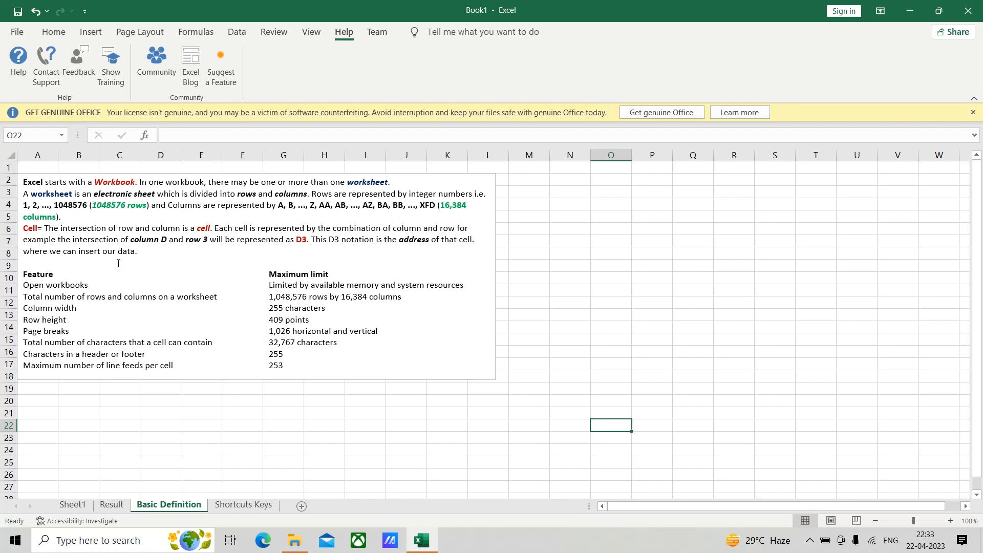
pyautogui.click(72, 505)
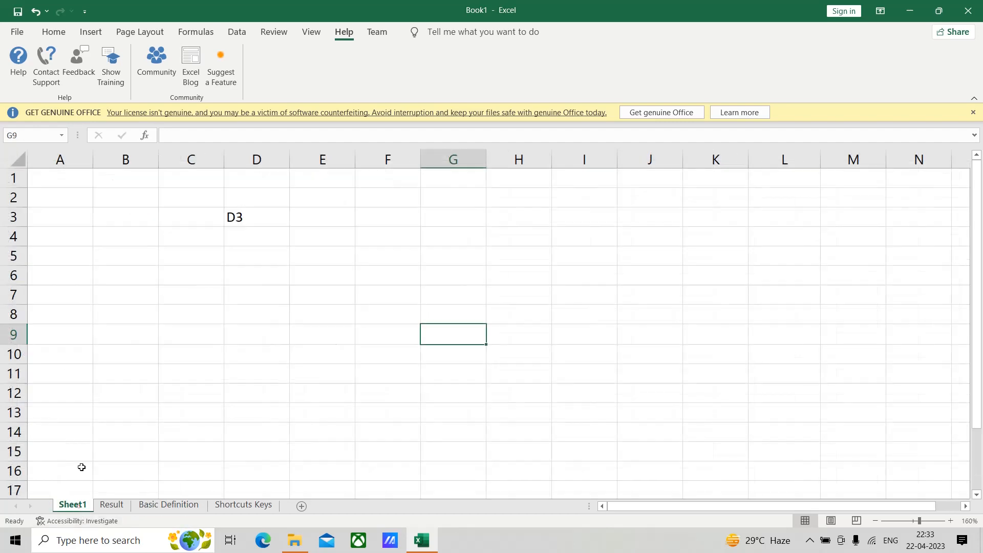
pyautogui.click(452, 336)
pyautogui.write('RA')
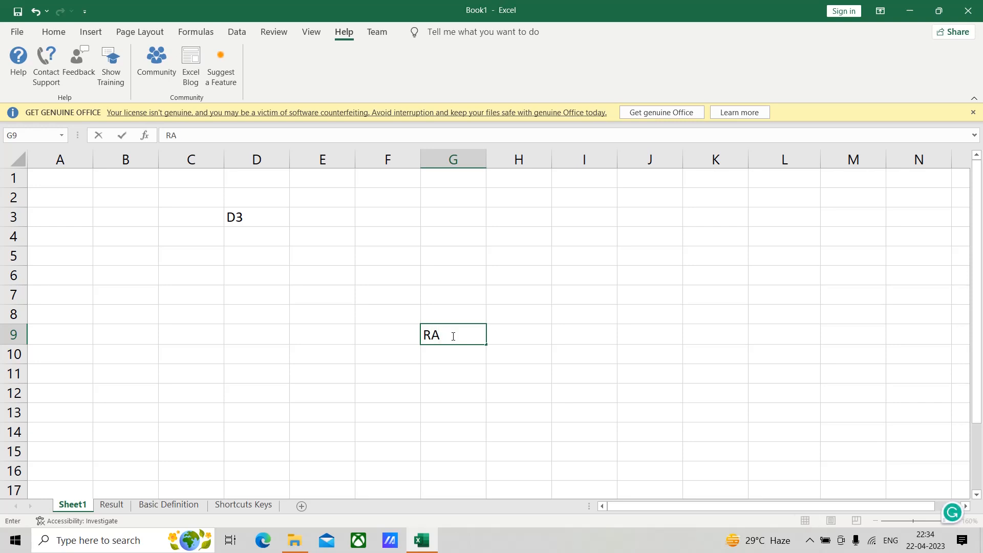
pyautogui.write('M')
pyautogui.moveTo(460, 367); pyautogui.dragTo(461, 361)
pyautogui.click(437, 335)
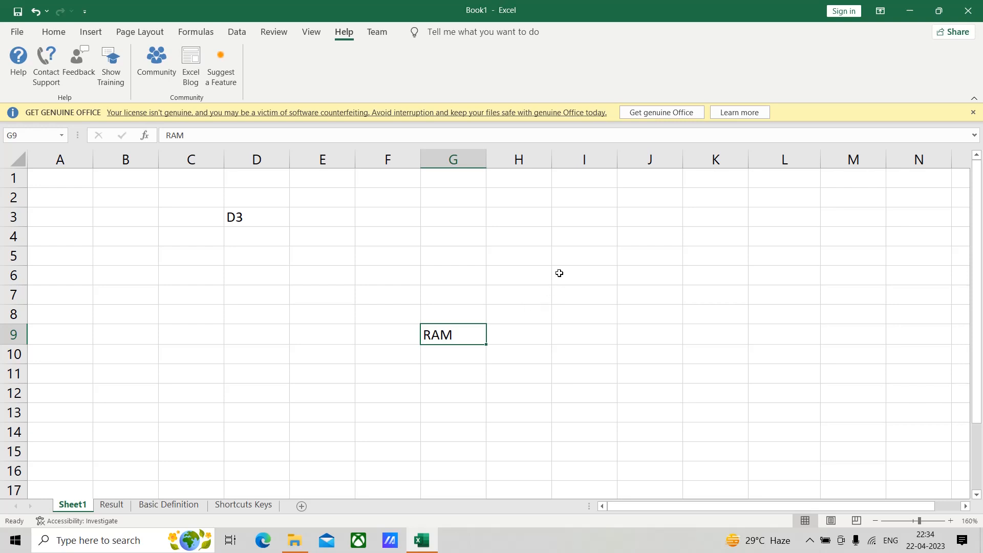
# Enter the data type labels Text in cell I5 and Number in cell I6.
pyautogui.click(569, 257)
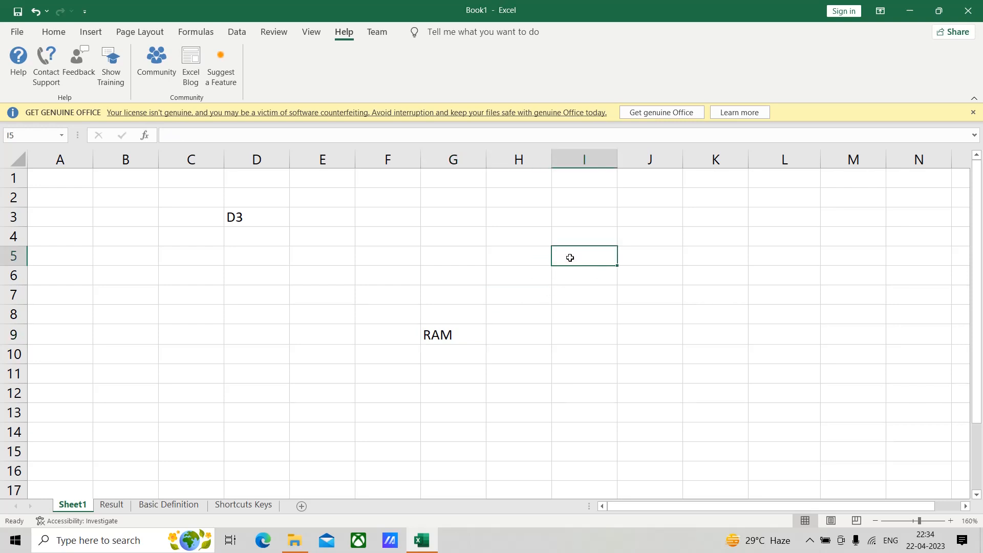
pyautogui.write('tEXT')
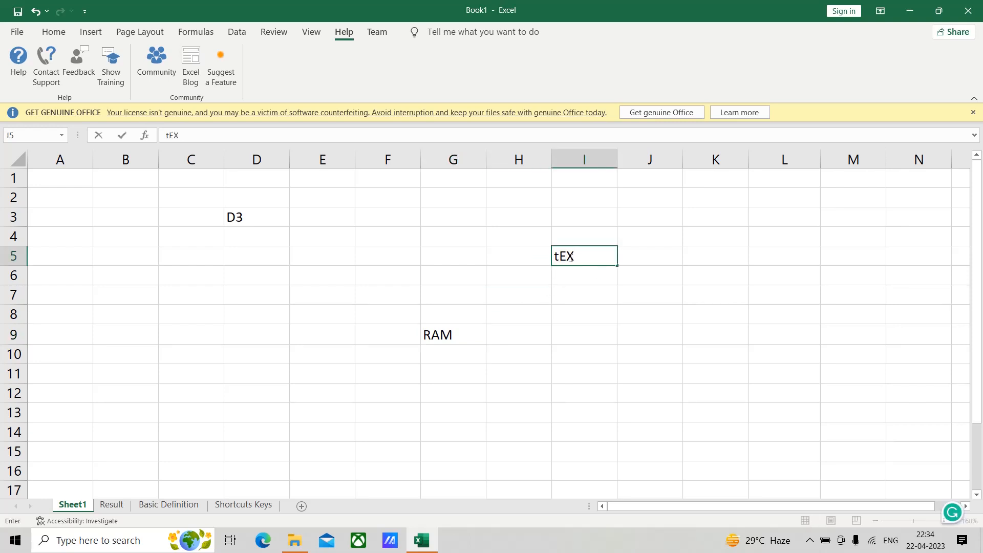
pyautogui.press('BackSpace')
pyautogui.press('BackSpace')
pyautogui.press('BackSpace')
pyautogui.press('BackSpace')
pyautogui.write('Text')
pyautogui.click(567, 275)
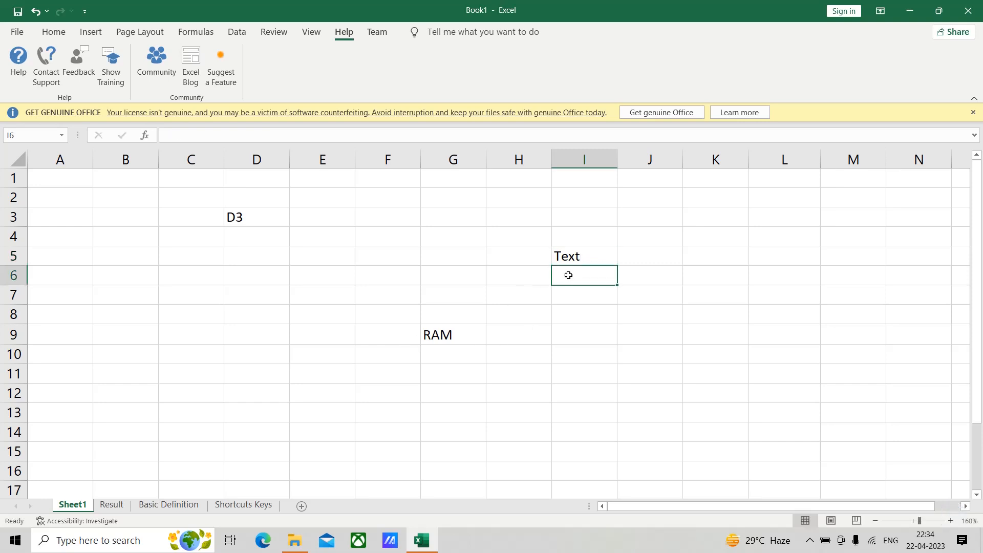
pyautogui.write('Number')
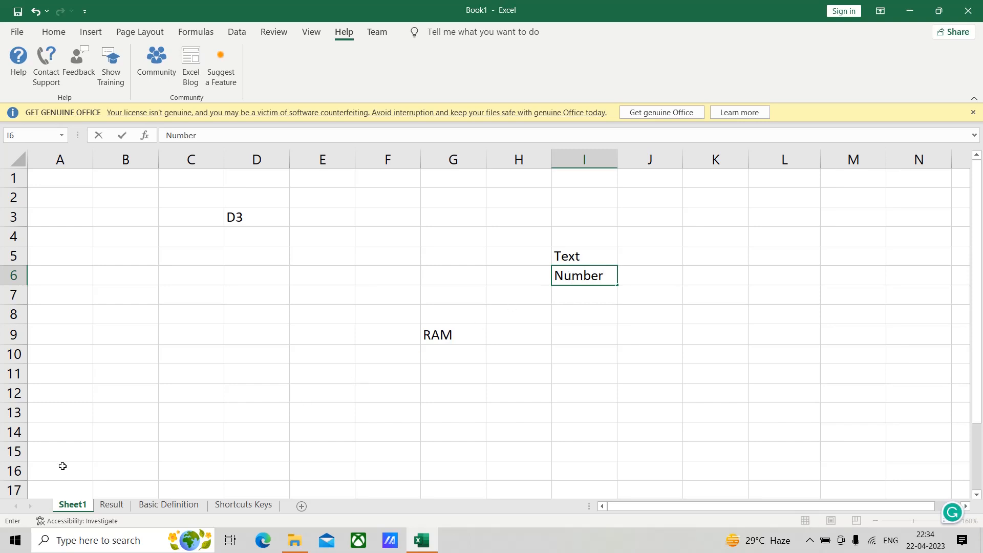
# Enter the number 5 in cell G11, two rows below RAM.
pyautogui.click(449, 374)
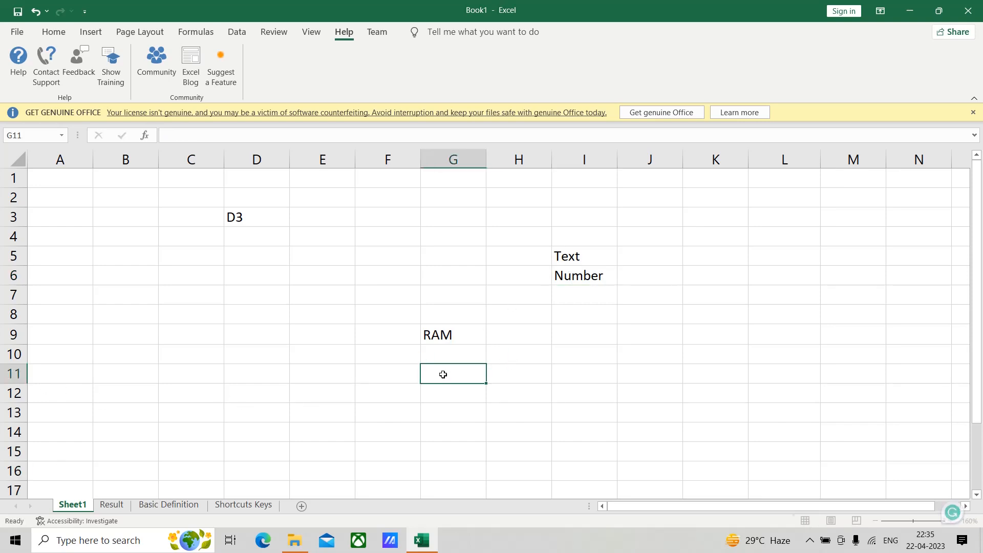
pyautogui.write('5')
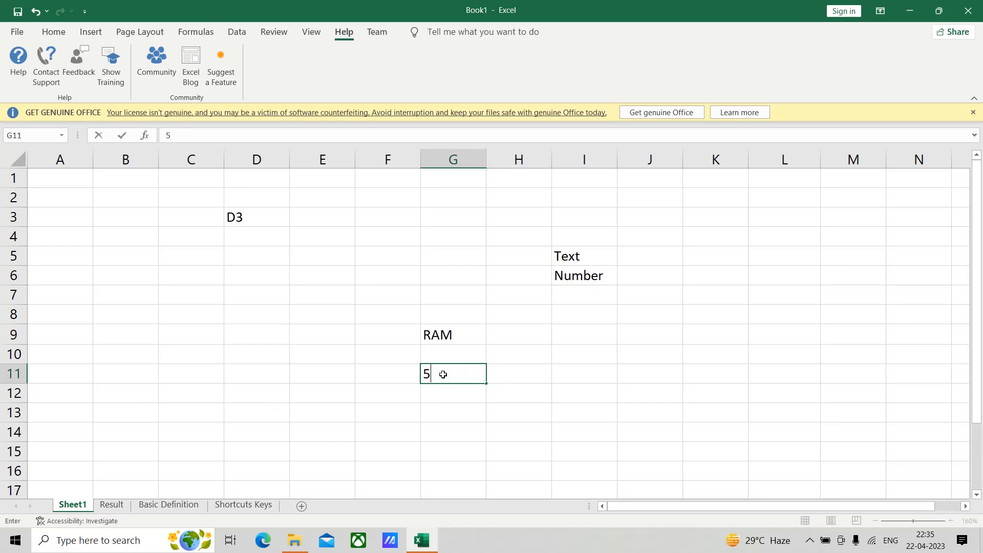
pyautogui.click(454, 413)
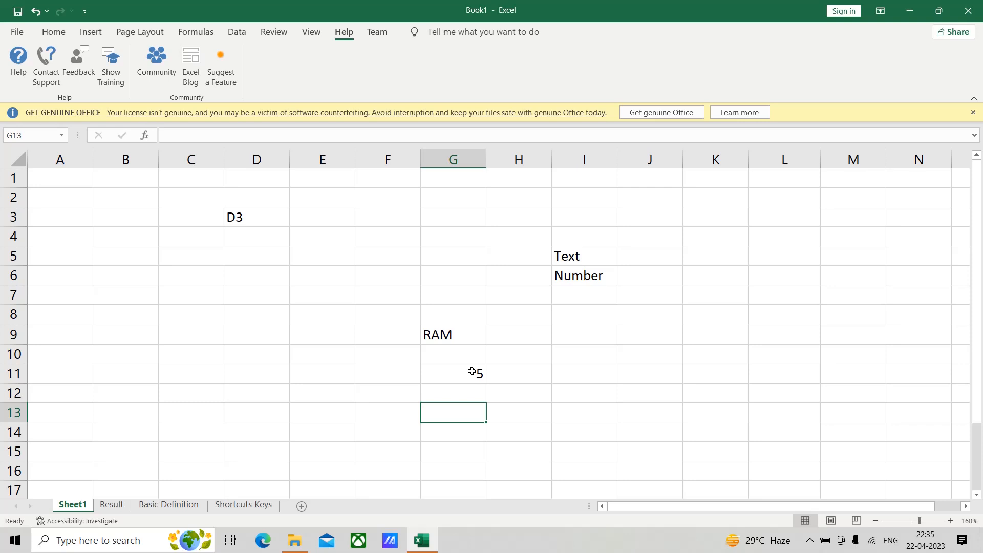
# Enter Whole Number in cell J6 beside the Number label, and select cell G11.
pyautogui.click(639, 277)
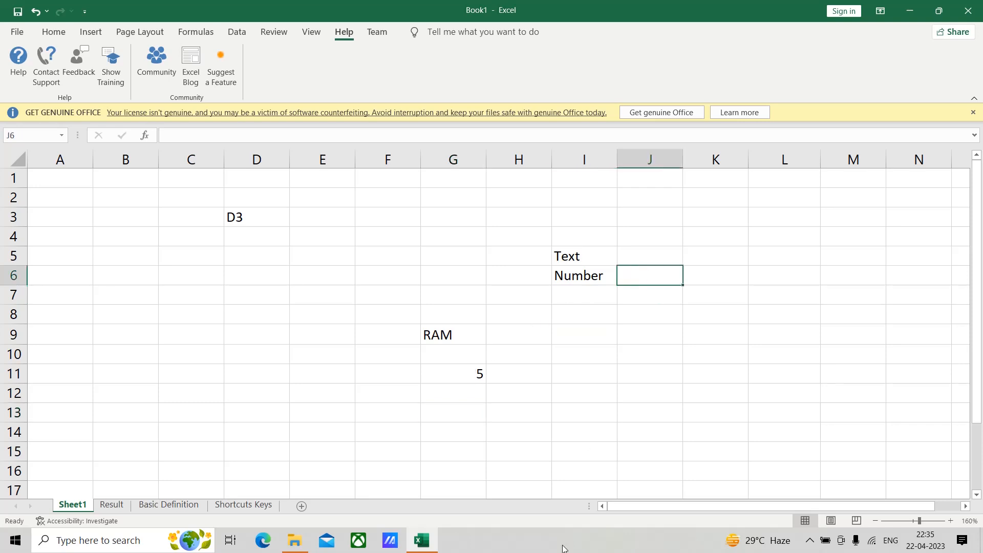
pyautogui.write('Who;')
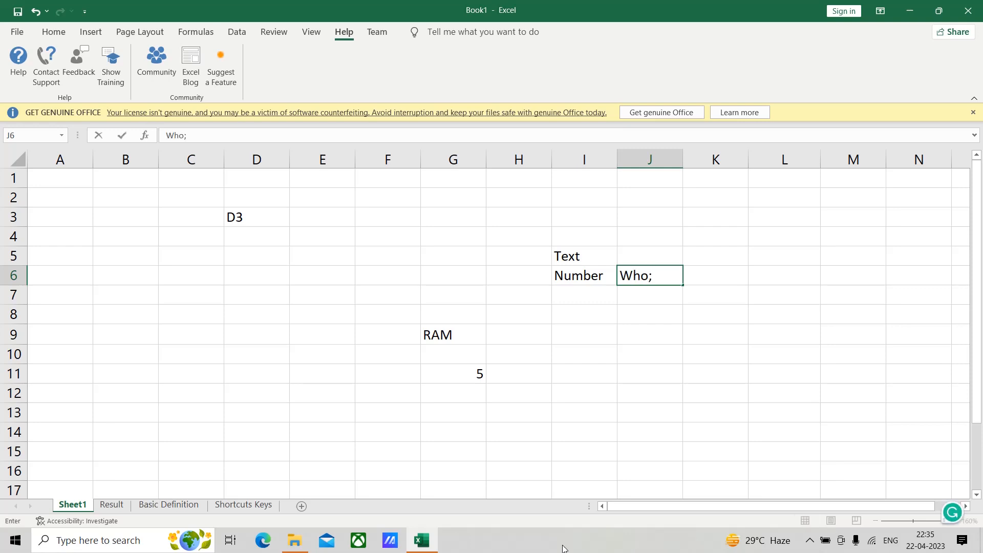
pyautogui.press('BackSpace')
pyautogui.write('le Number')
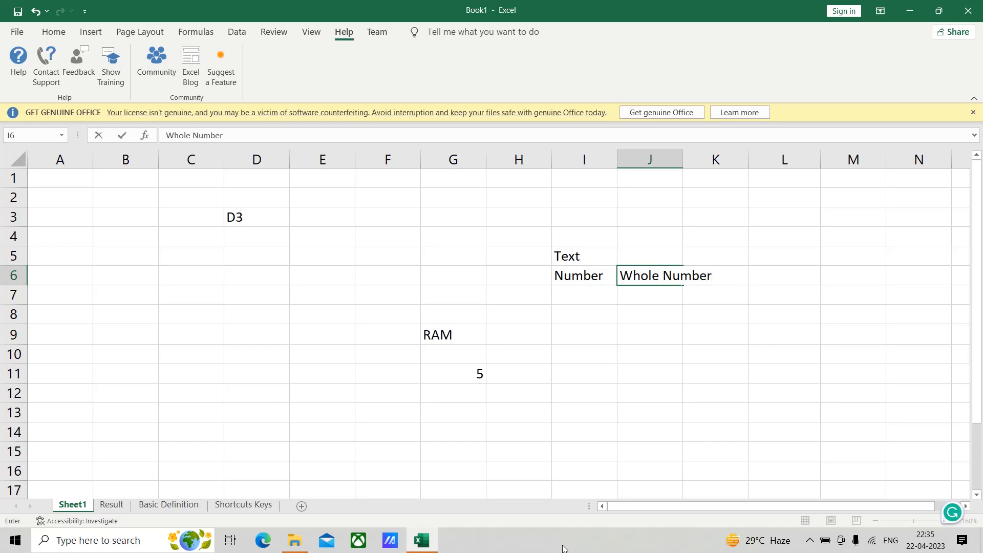
pyautogui.click(446, 374)
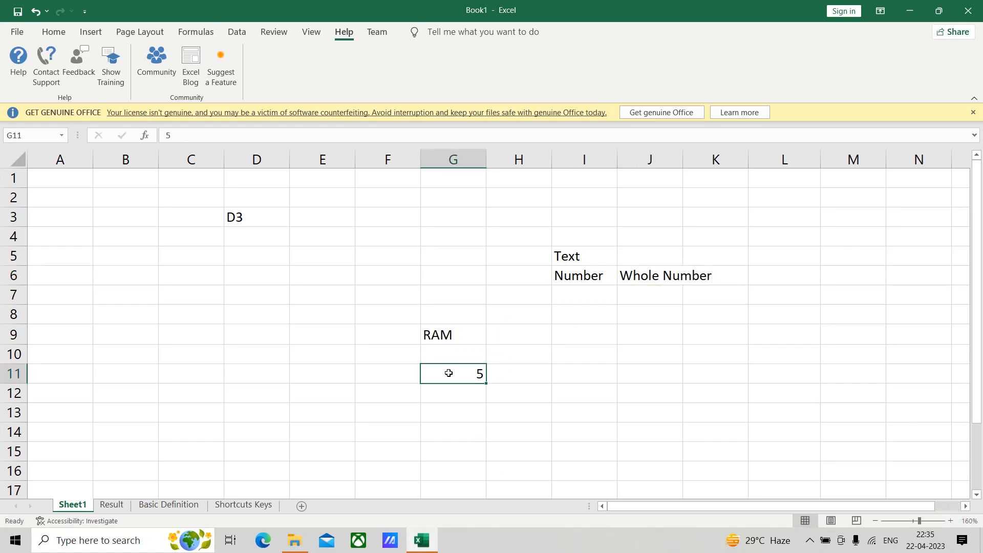
# Enter the label Decimal Number in cell J7, directly below Whole Number.
pyautogui.click(646, 299)
pyautogui.write('D')
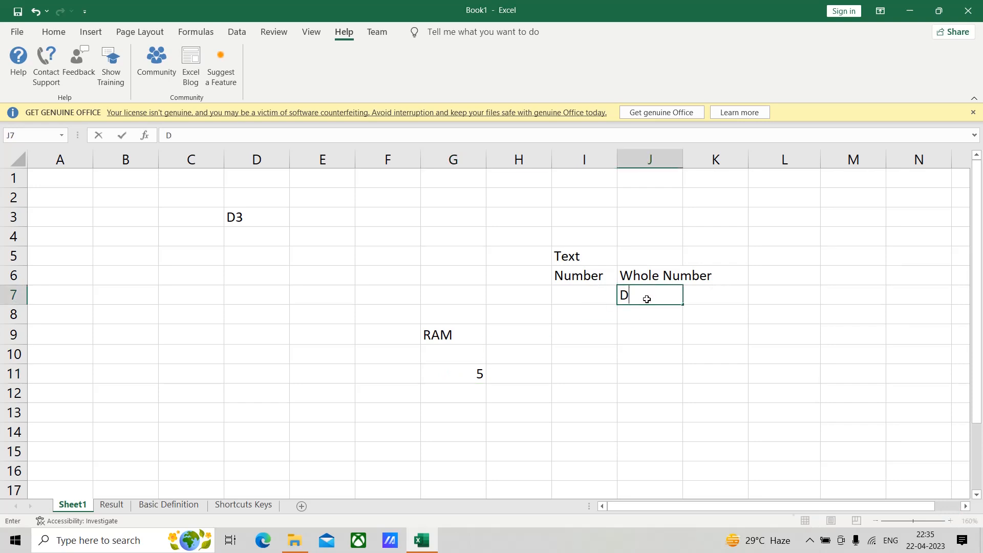
pyautogui.write('ecim')
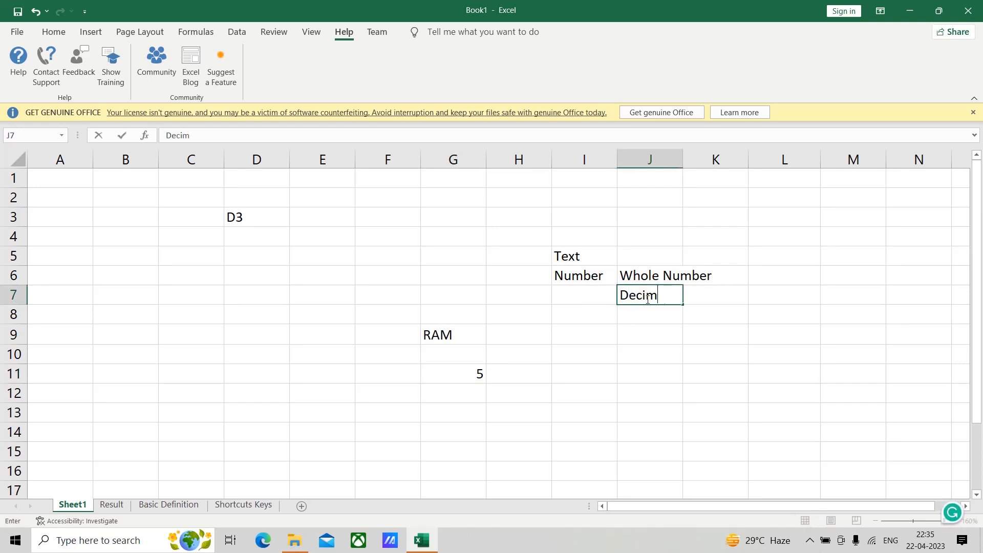
pyautogui.write('al Number')
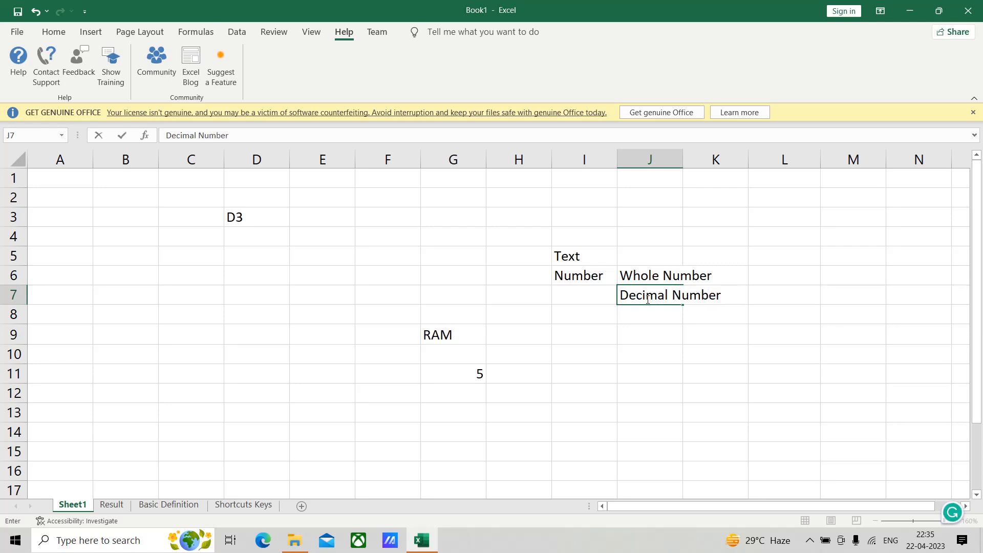
# Enter the decimal value 23.78 in cell G13, two rows below the number 5.
pyautogui.click(447, 417)
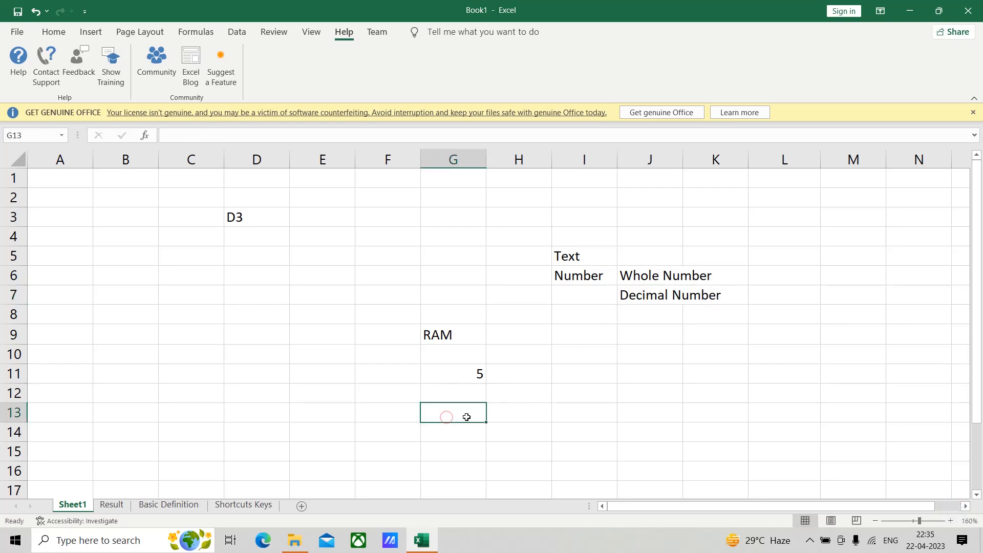
pyautogui.write('23.78')
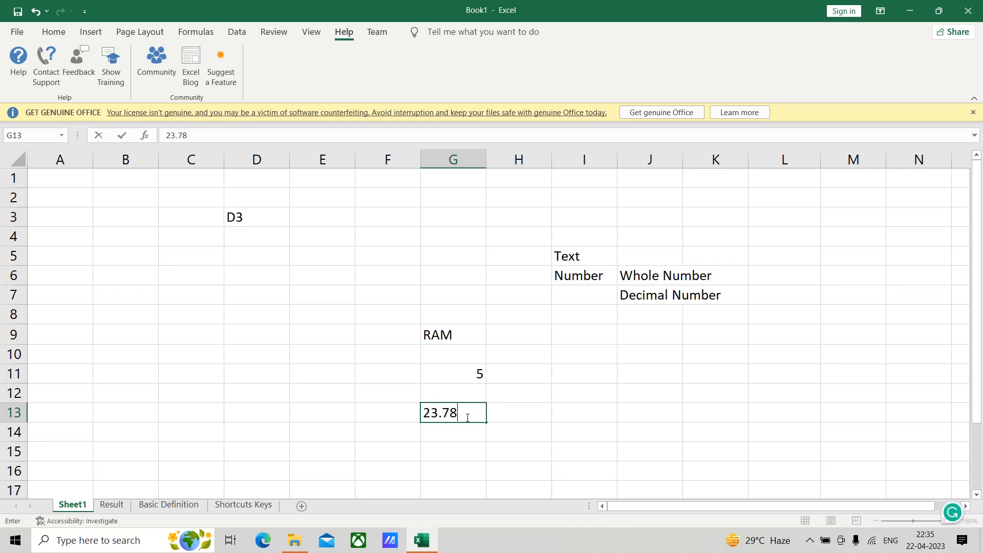
pyautogui.click(470, 430)
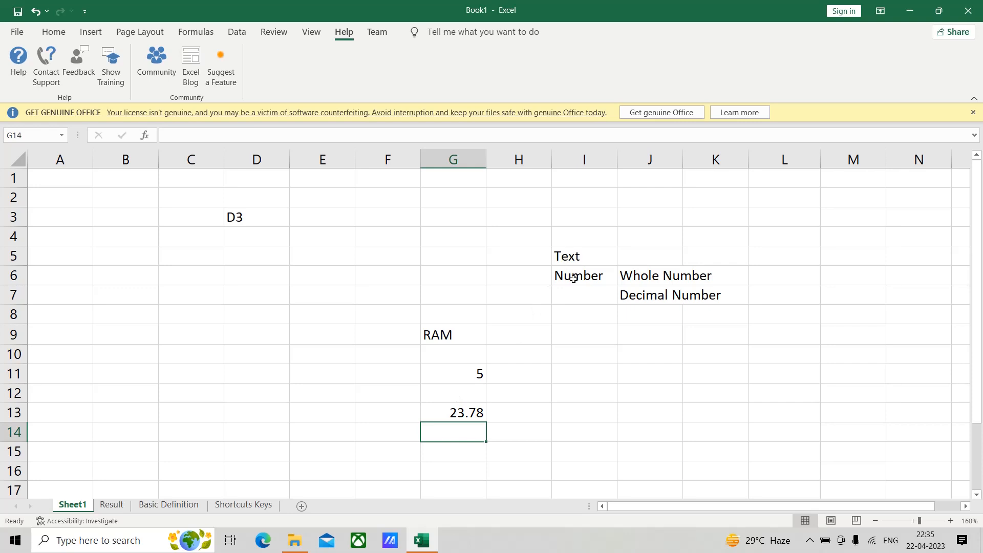
# Enter the data type label Date in cell I8 and the sample date 22/04/2023 in cell D14.
pyautogui.click(580, 319)
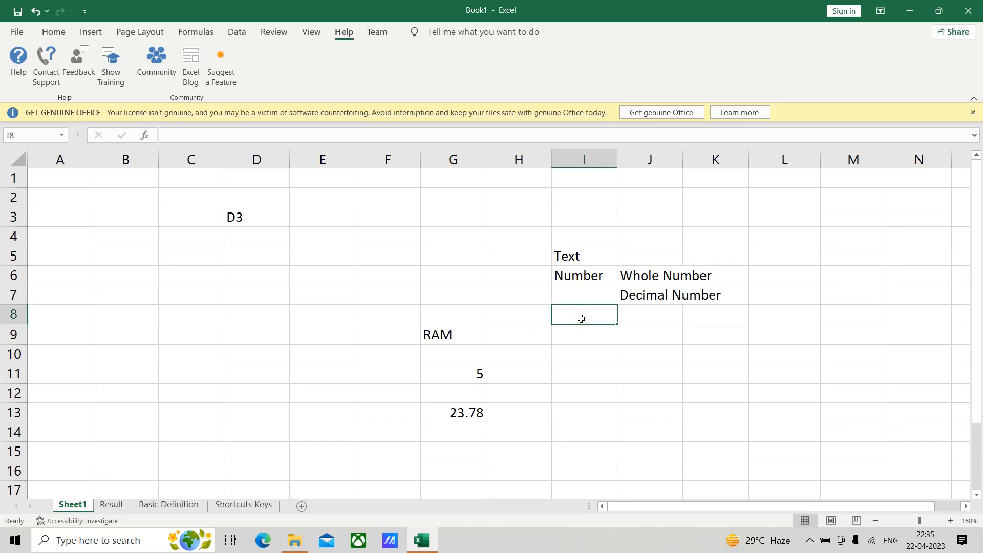
pyautogui.write('Date')
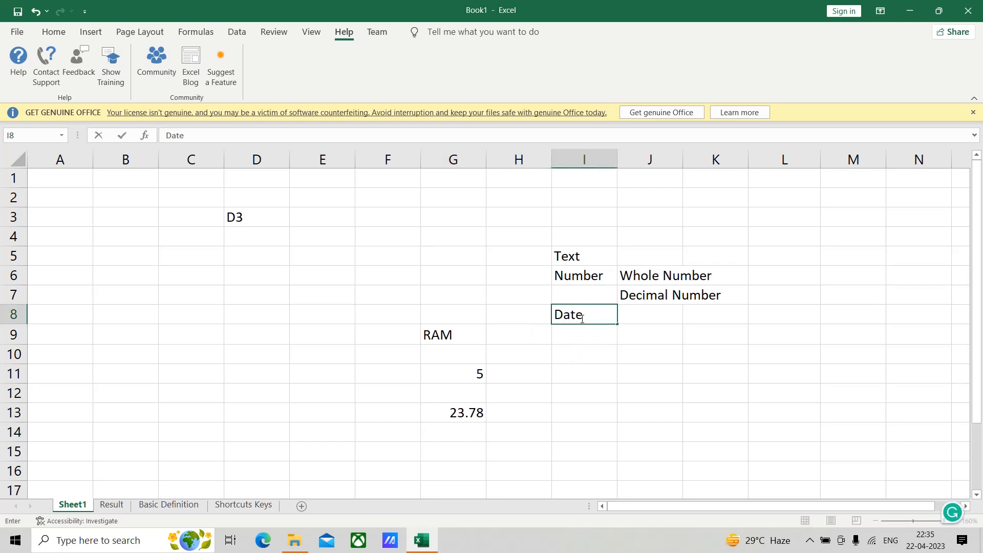
pyautogui.click(257, 431)
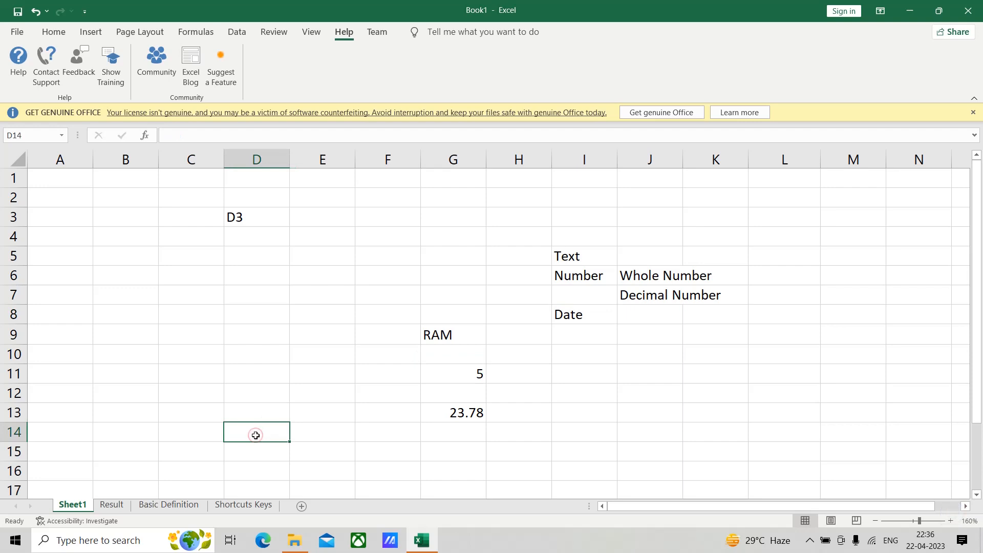
pyautogui.write('23')
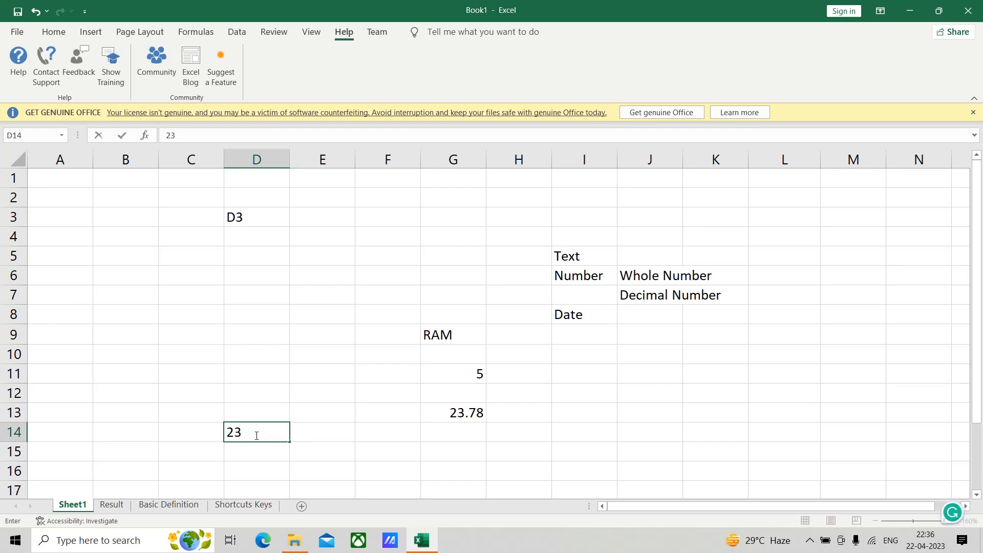
pyautogui.press('BackSpace')
pyautogui.write('2/04/2023')
pyautogui.click(248, 449)
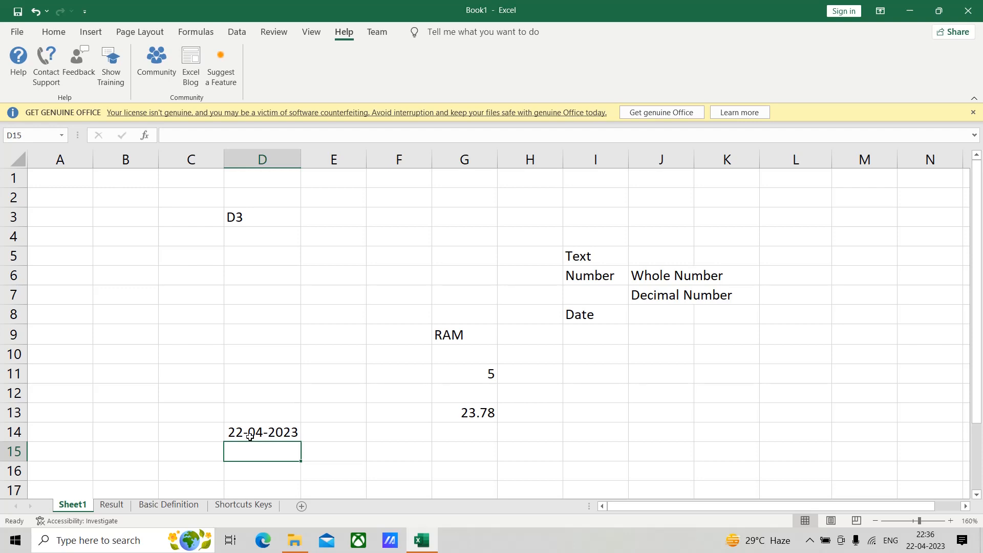
pyautogui.click(237, 433)
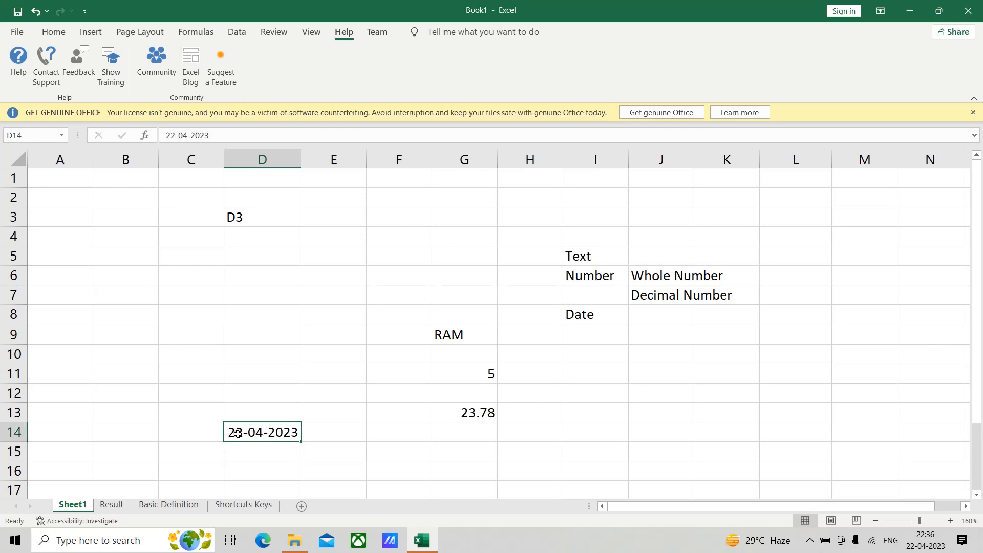
# Enter the data type labels Currency in cell I9 and Boolean in cell I10.
pyautogui.click(602, 340)
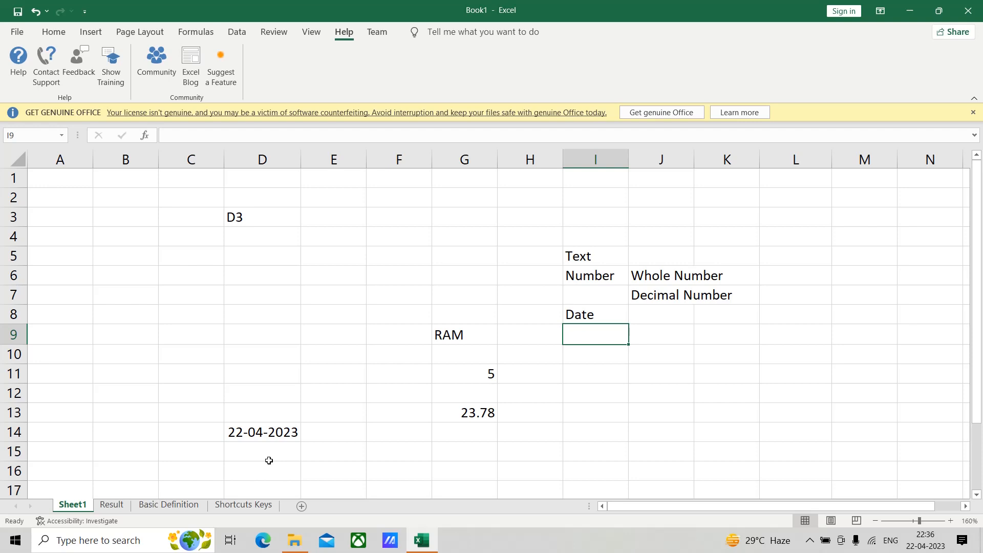
pyautogui.click(578, 337)
pyautogui.write('Cu')
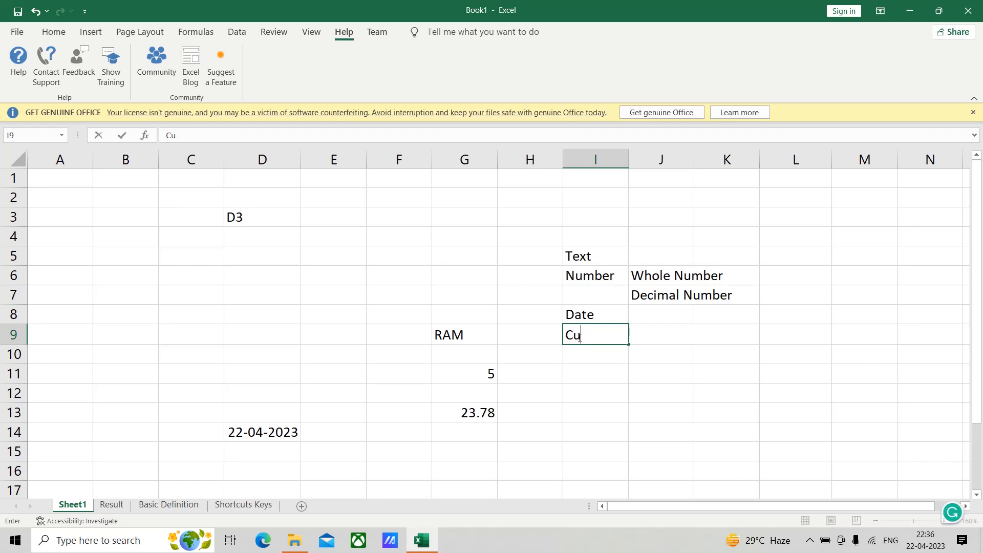
pyautogui.write('rrency')
pyautogui.click(599, 355)
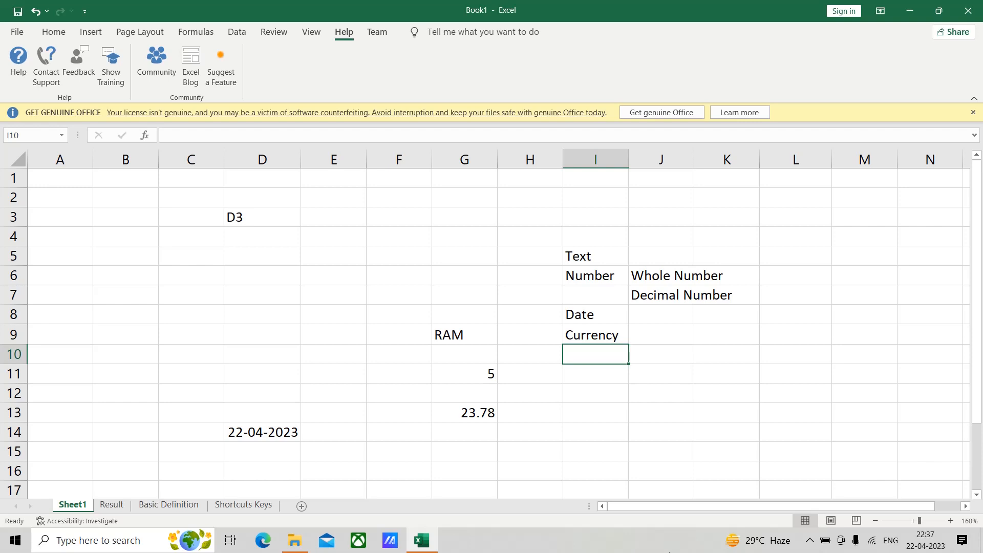
pyautogui.write('Boo')
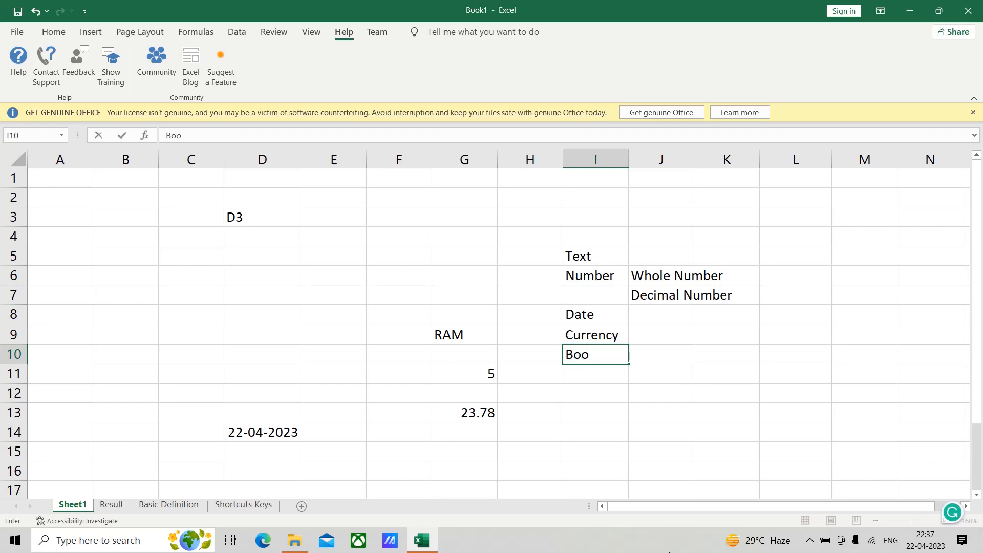
pyautogui.write('lean')
# Enter the Boolean values True in cell J10 and False in cell J11 beside the Boolean label.
pyautogui.click(670, 355)
pyautogui.write('True')
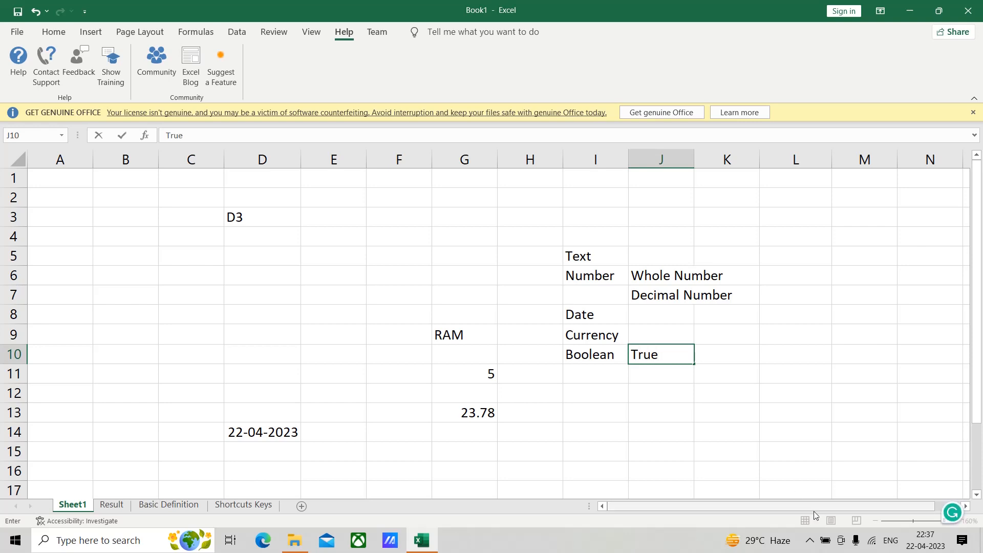
pyautogui.click(666, 376)
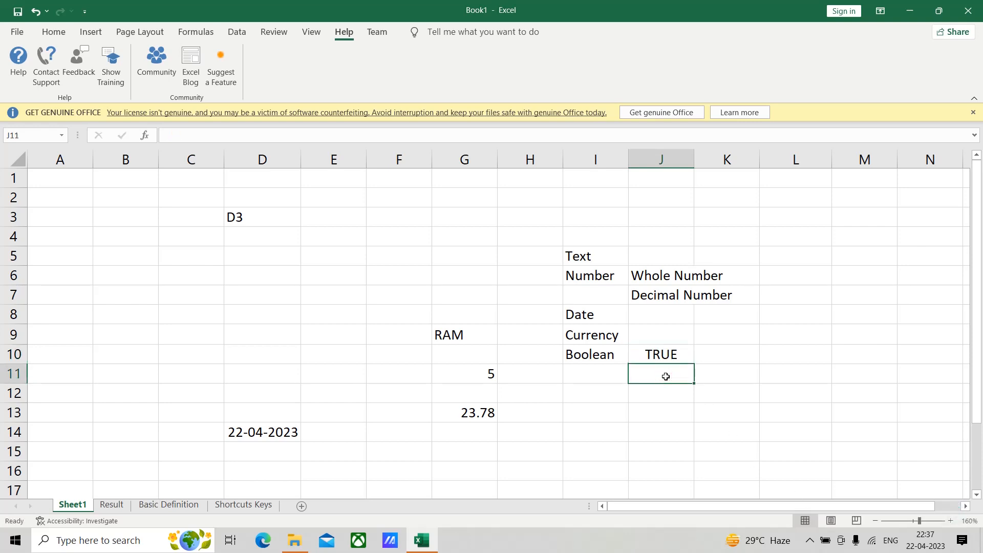
pyautogui.write('F')
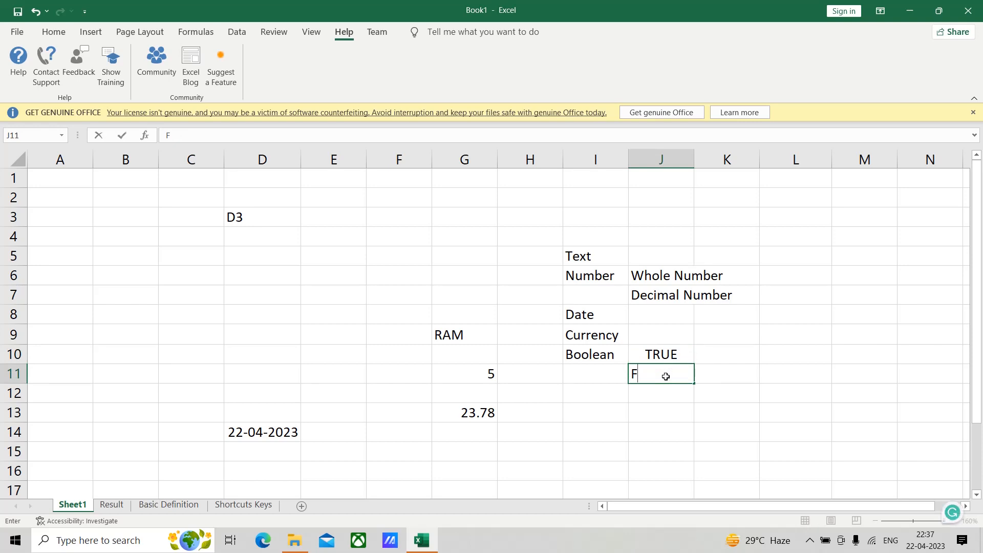
pyautogui.write('alse')
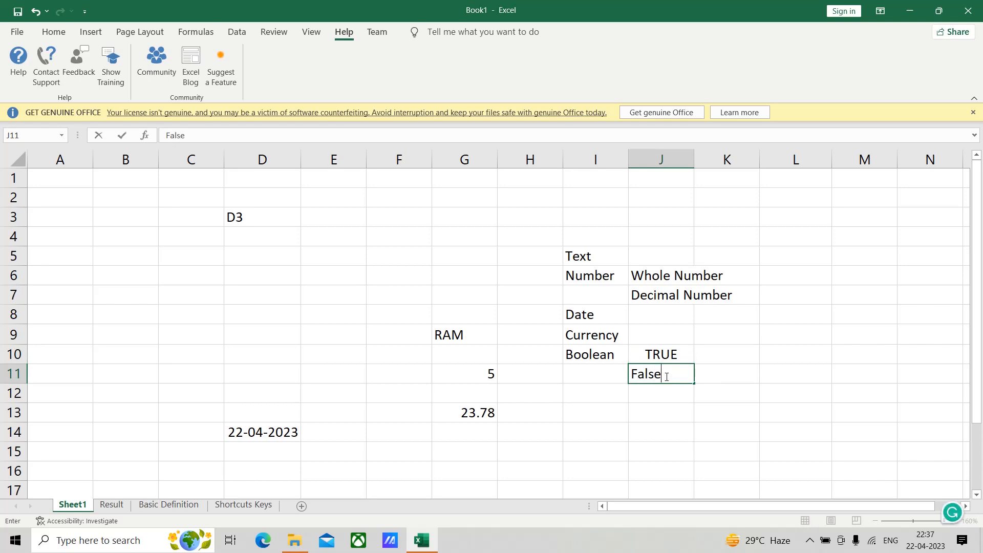
pyautogui.click(722, 391)
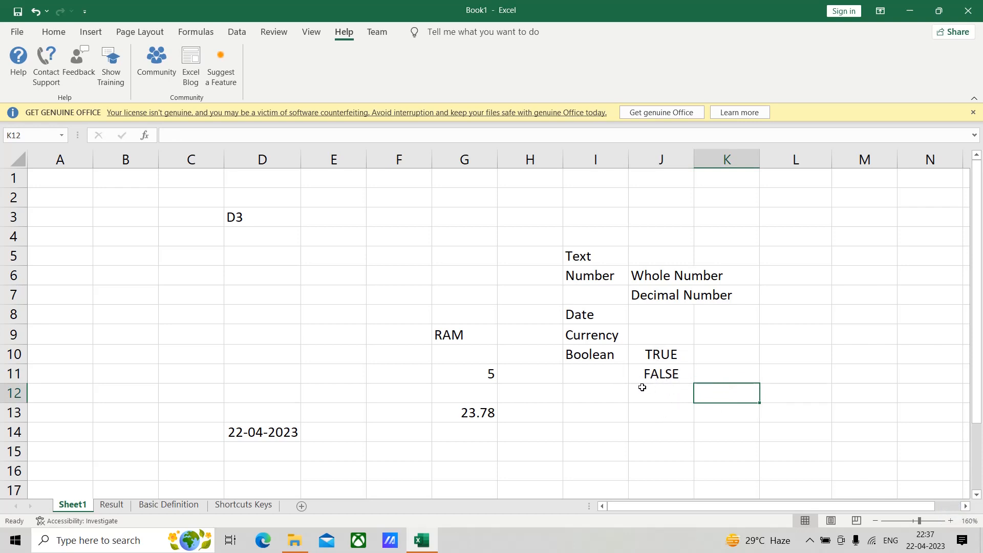
# Enter the number 50 in cell B6 as the value for an even-number check.
pyautogui.click(116, 277)
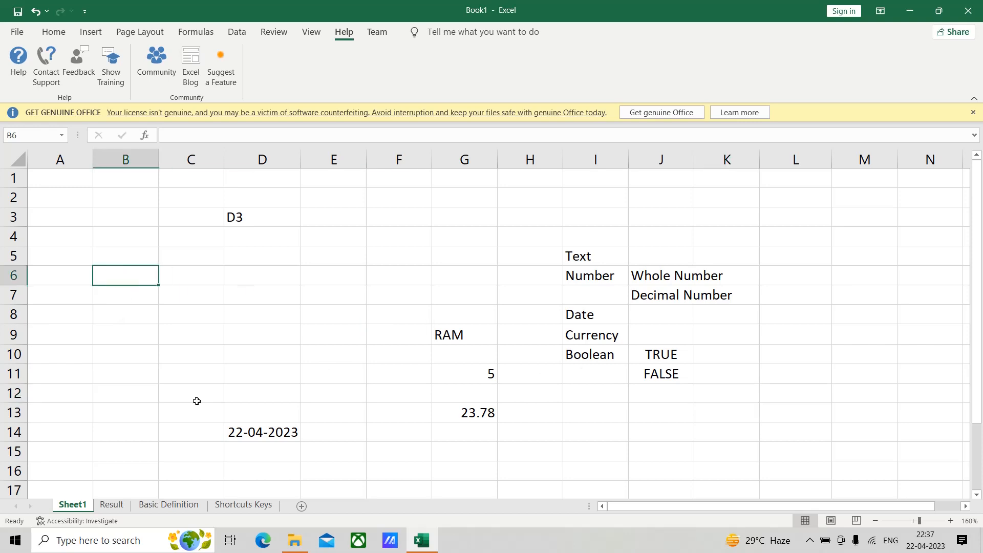
pyautogui.write('5')
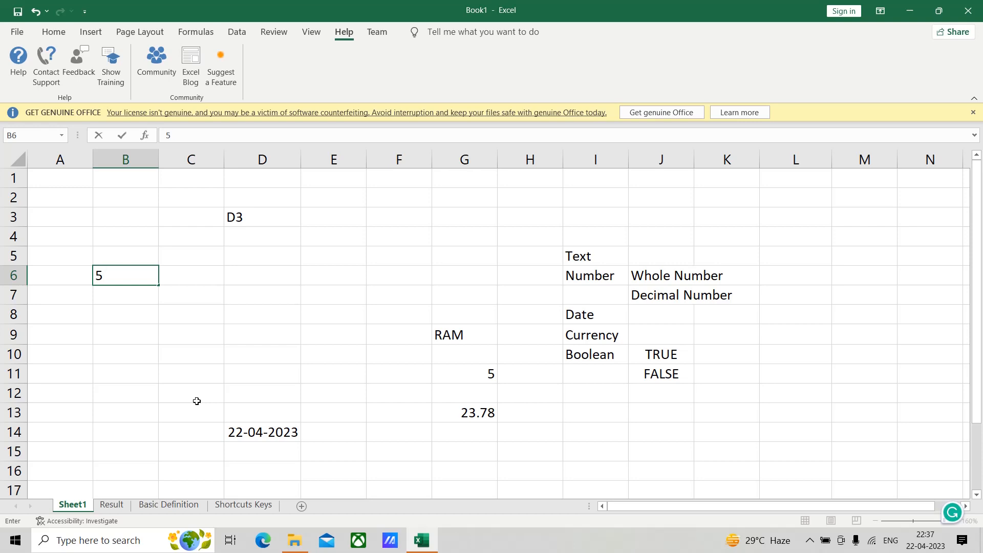
pyautogui.write('0')
# Try to enter an ISEVEN formula in cell B9 by picking the function from the suggestions for =is.
pyautogui.click(128, 331)
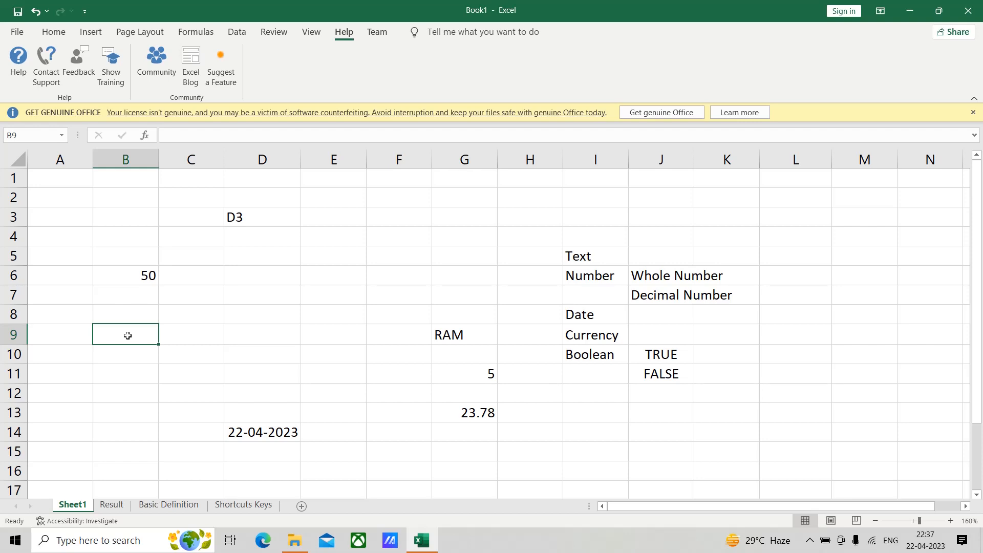
pyautogui.write('i')
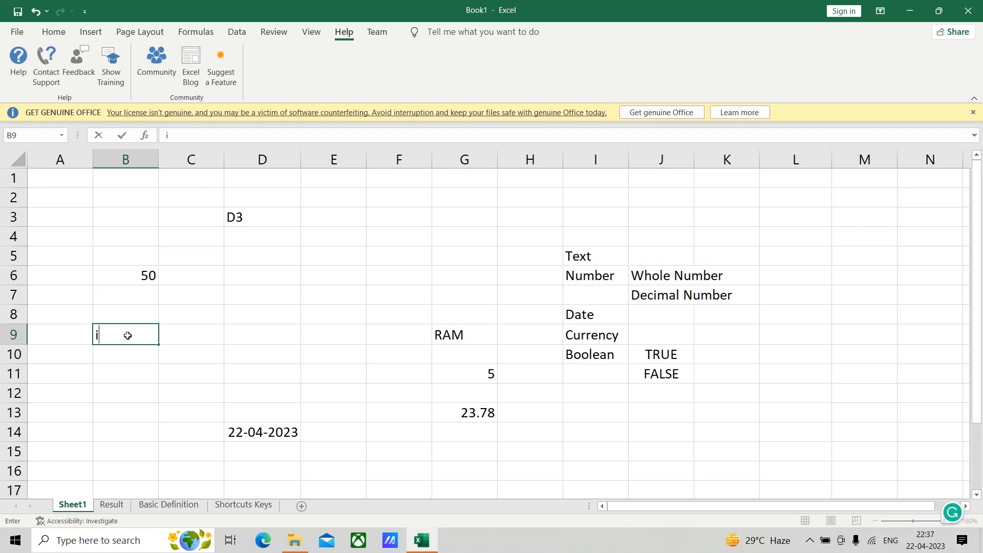
pyautogui.press('BackSpace')
pyautogui.write('=i')
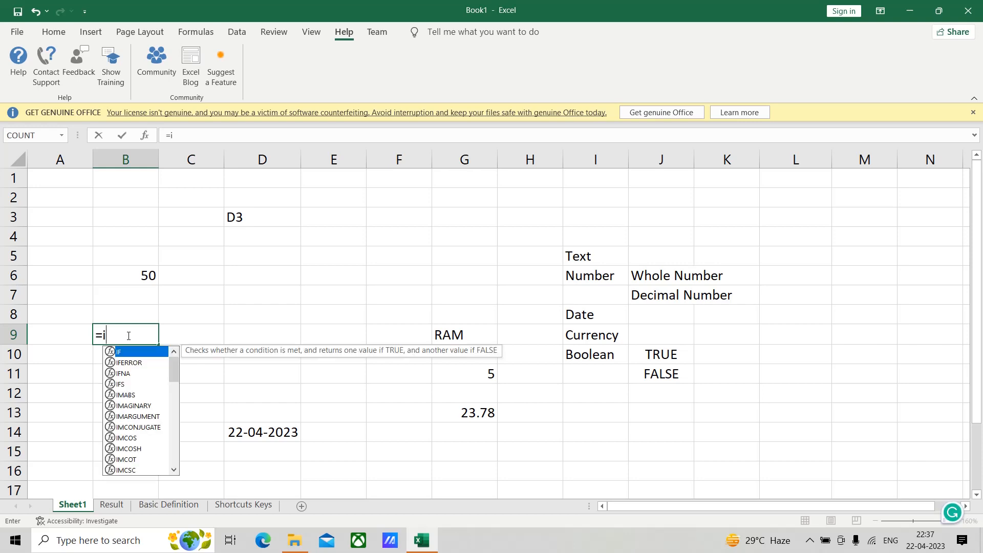
pyautogui.write('s')
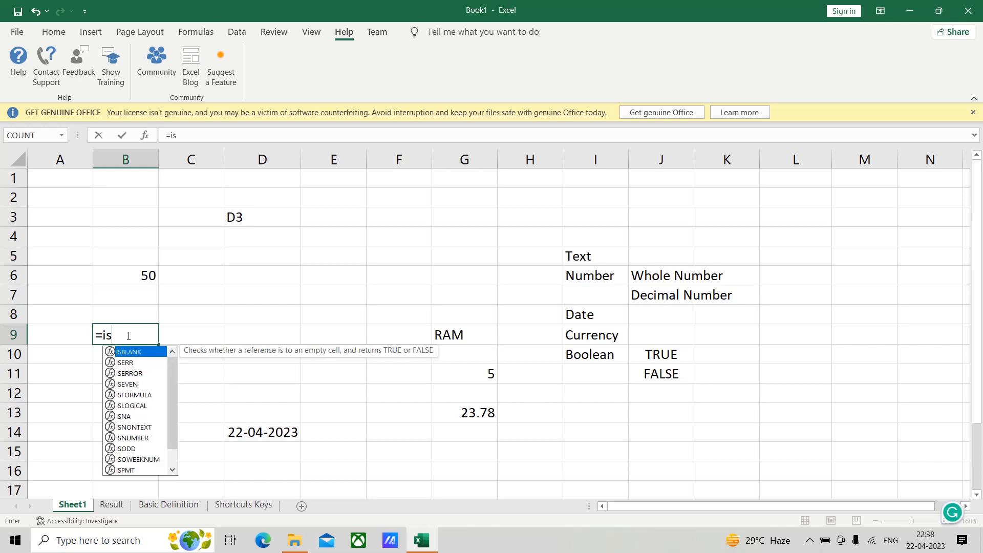
pyautogui.click(129, 386)
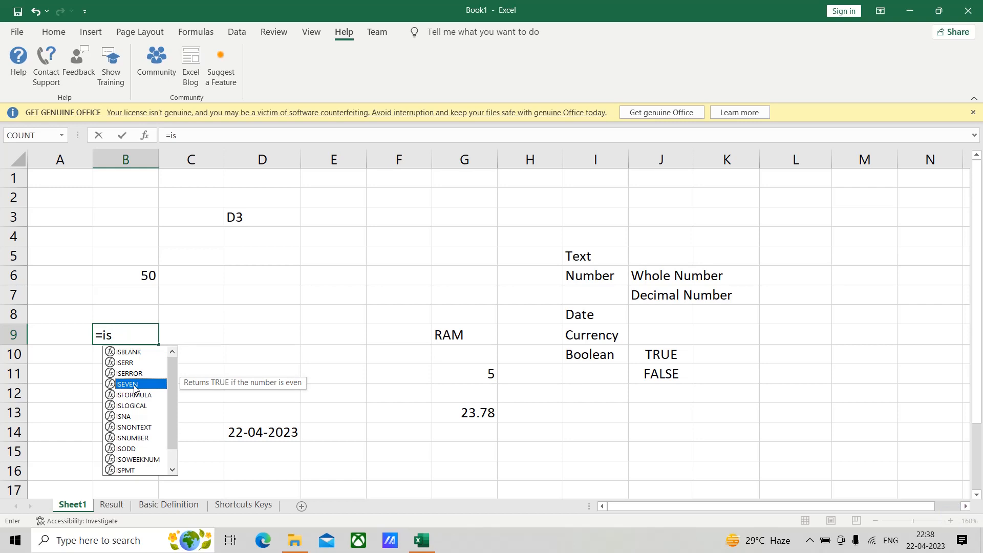
pyautogui.press('Return')
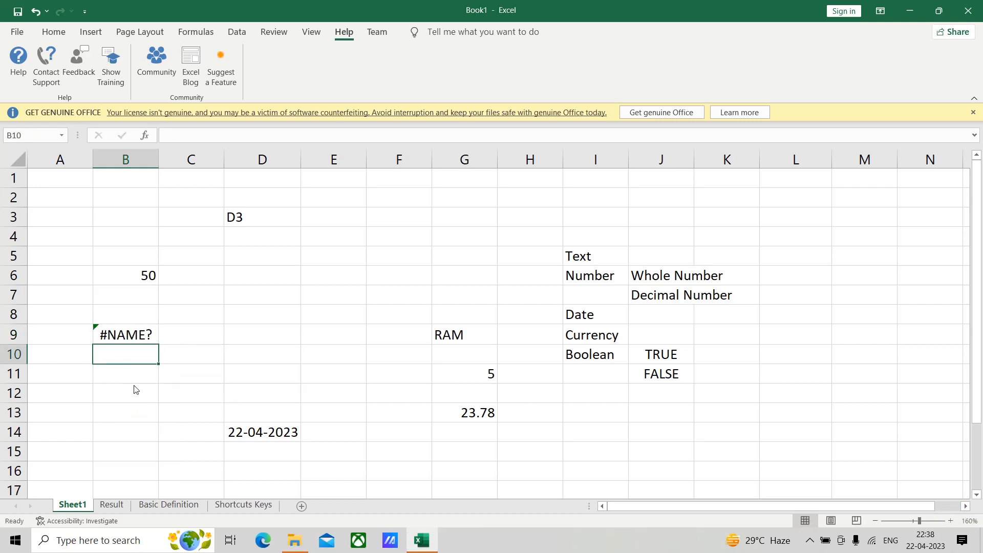
# Enter the formula =ISEVEN(B6) in cell B9 to check whether the number in B6 is even.
pyautogui.click(133, 335)
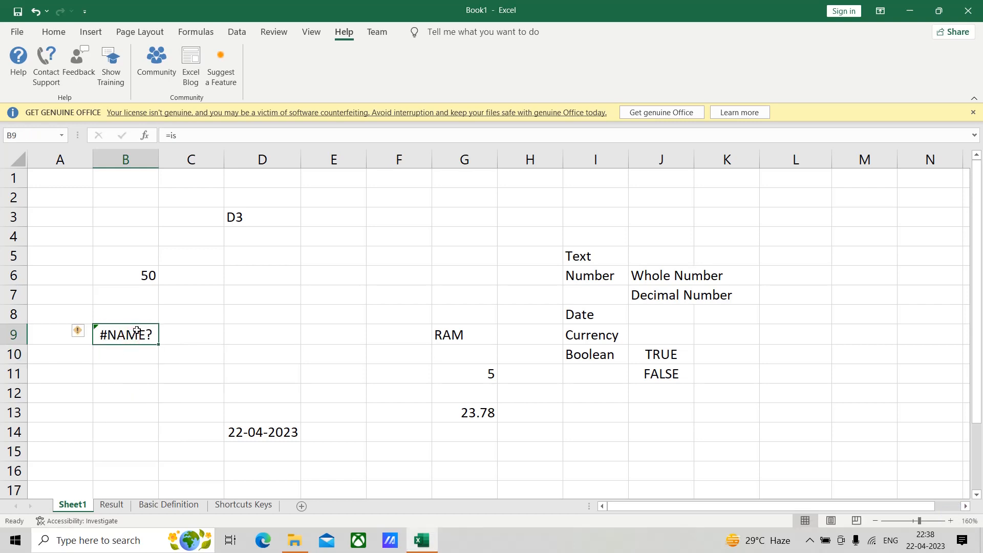
pyautogui.write('=i')
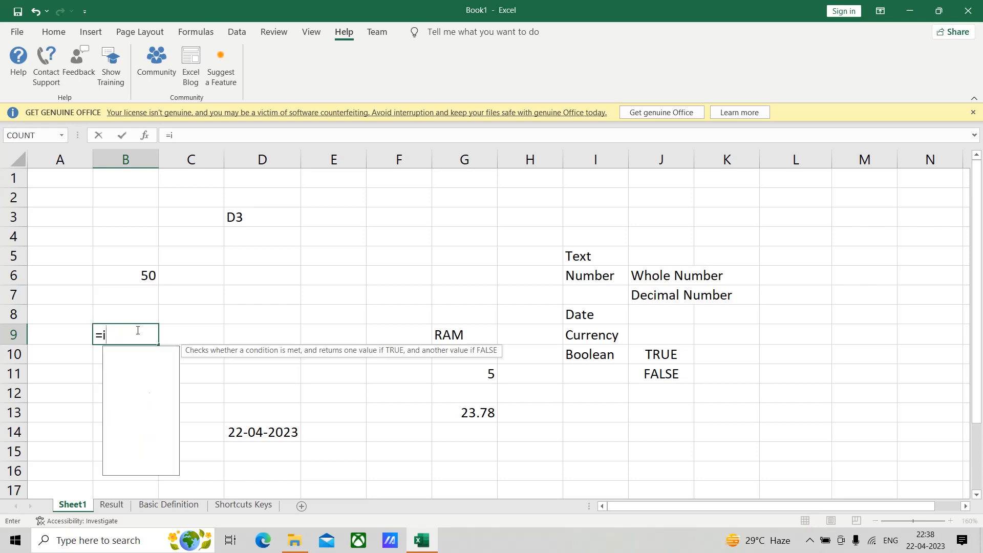
pyautogui.write('seven')
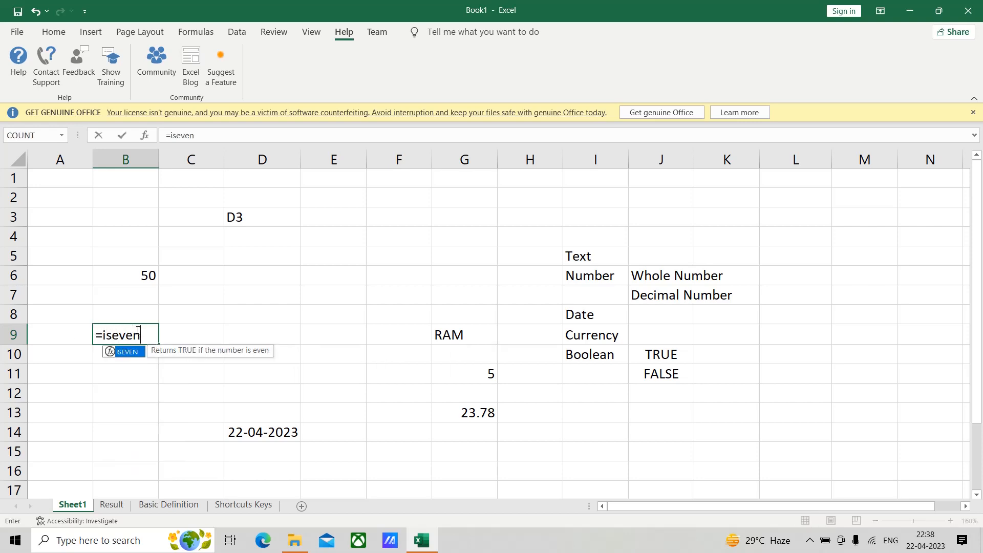
pyautogui.write('(')
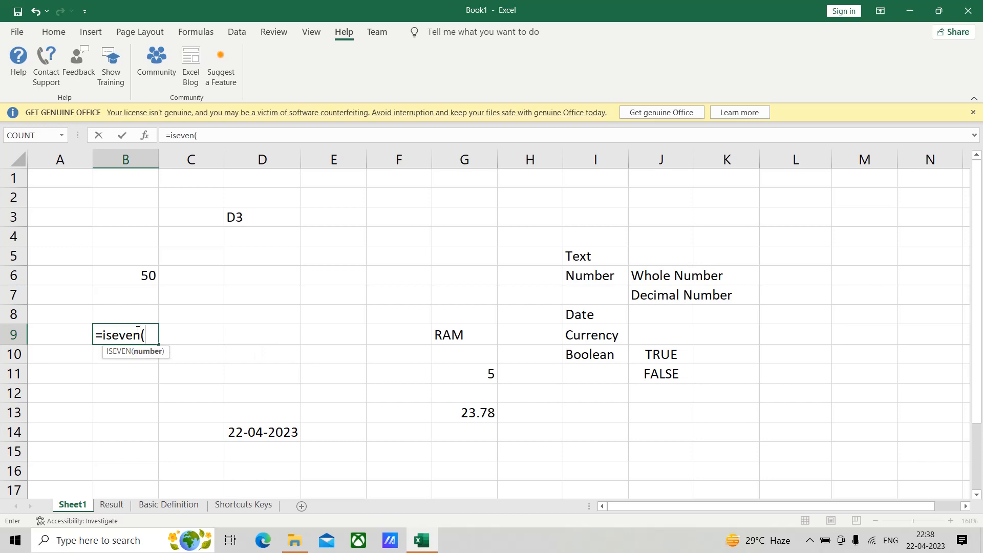
pyautogui.click(124, 275)
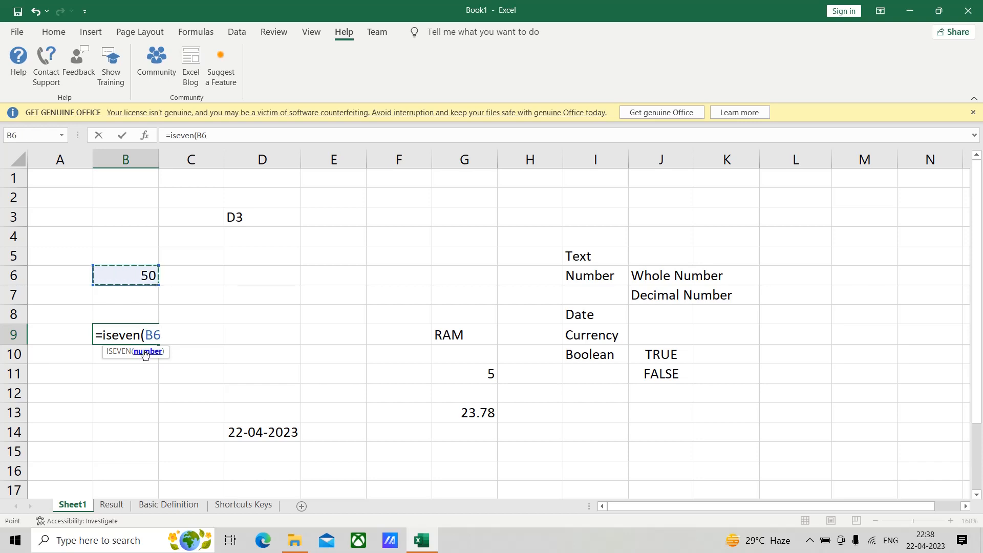
pyautogui.write(')')
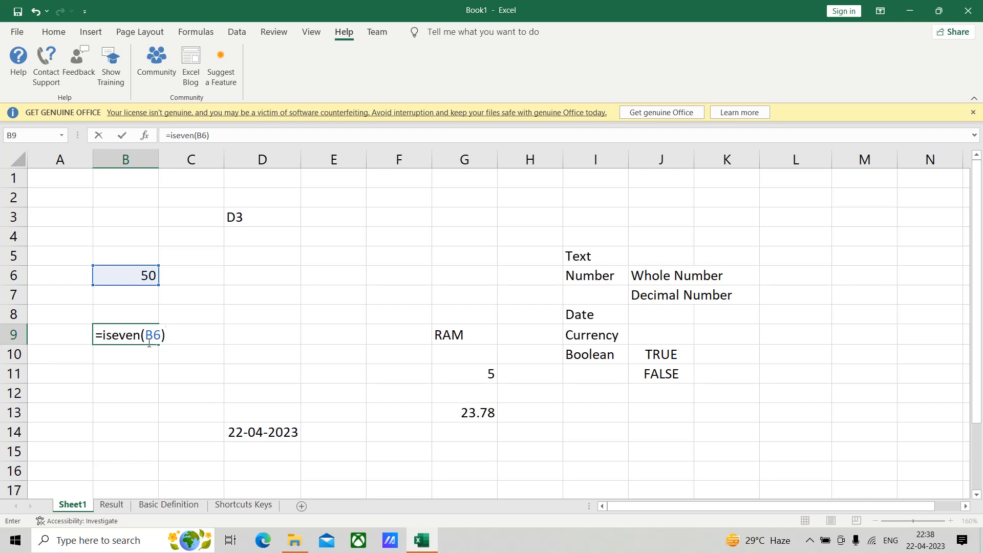
pyautogui.press('Return')
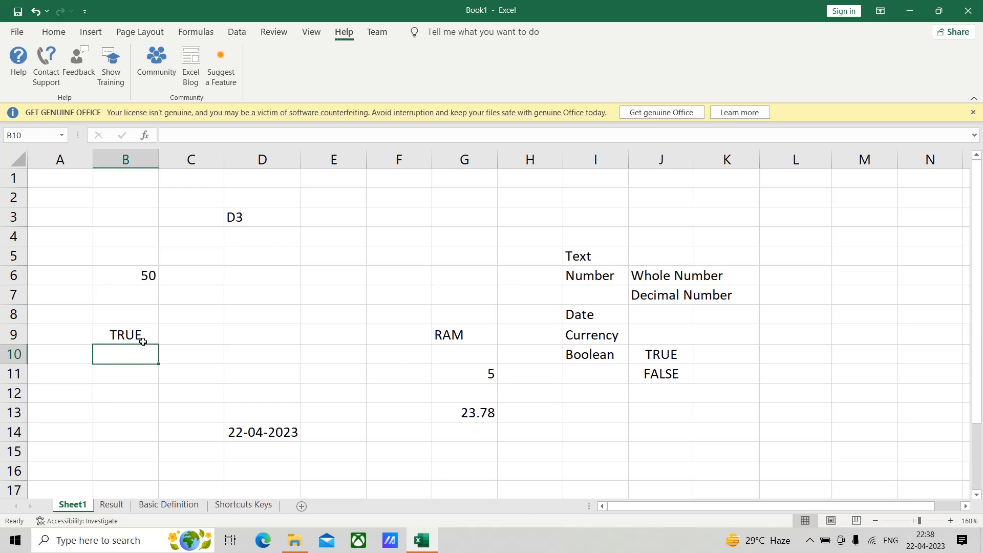
# Test the even-number check by setting cell B6 to 3 and then to 48.
pyautogui.press('Up')
pyautogui.click(147, 278)
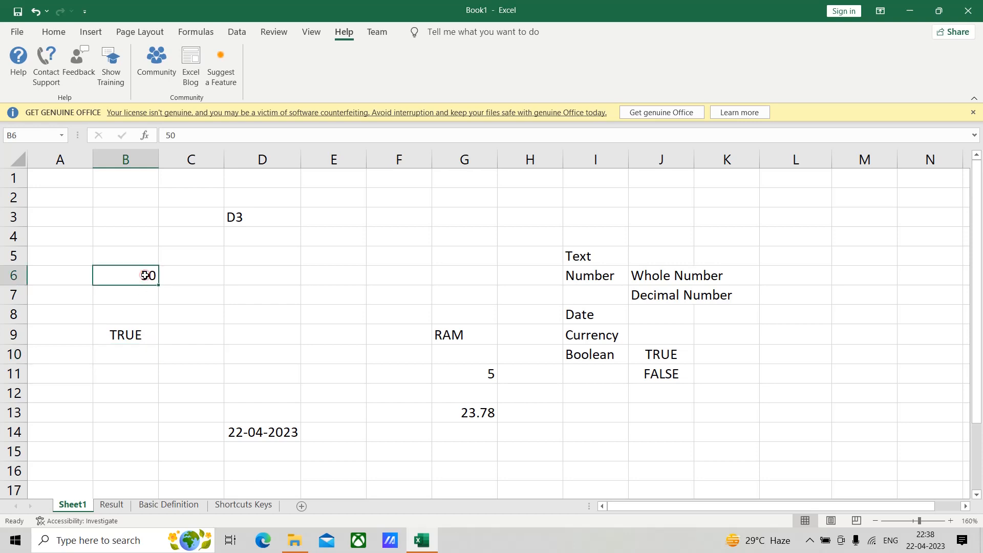
pyautogui.press('BackSpace')
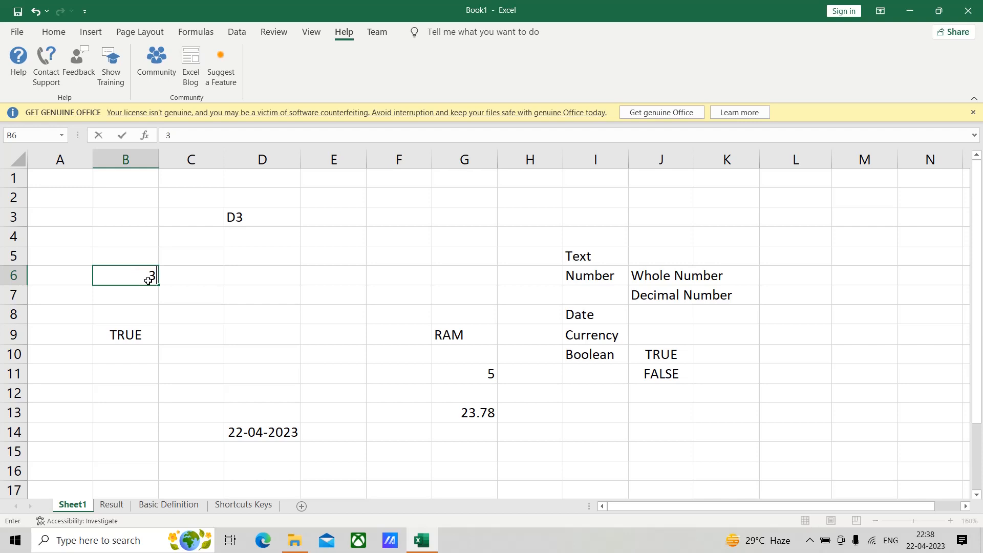
pyautogui.write('3')
pyautogui.click(232, 316)
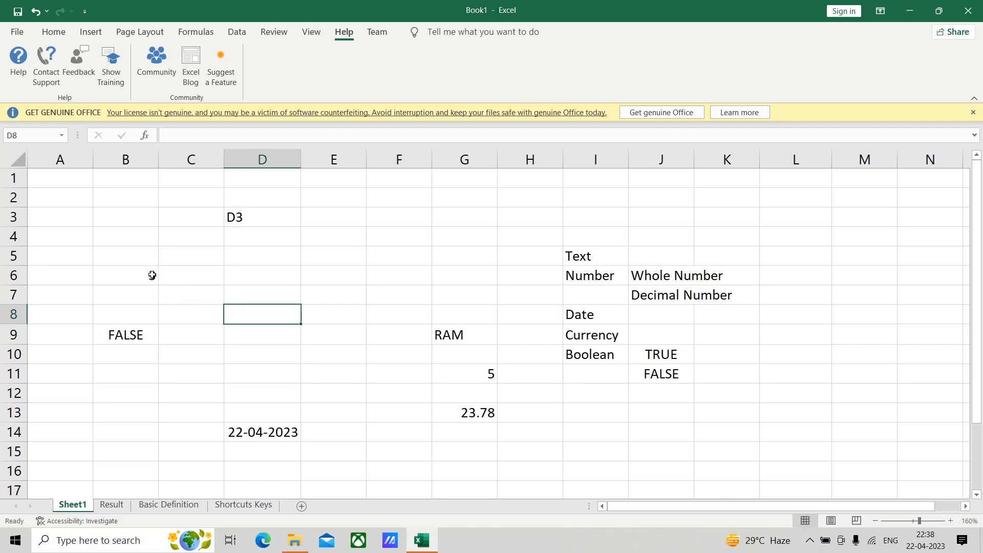
pyautogui.click(135, 274)
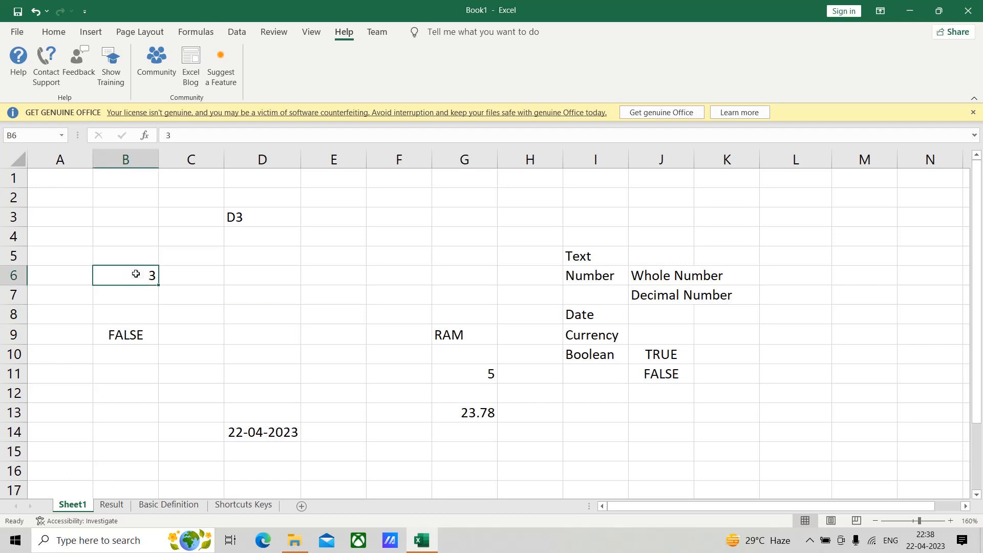
pyautogui.write('48')
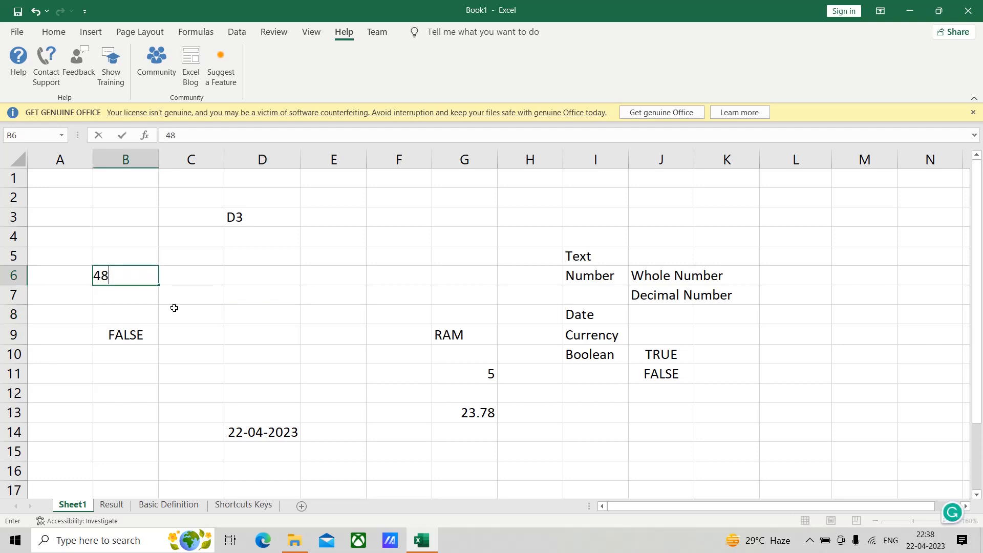
pyautogui.click(233, 333)
# Set the number in cell B6 to 27 to run the even-number check on another value.
pyautogui.click(133, 279)
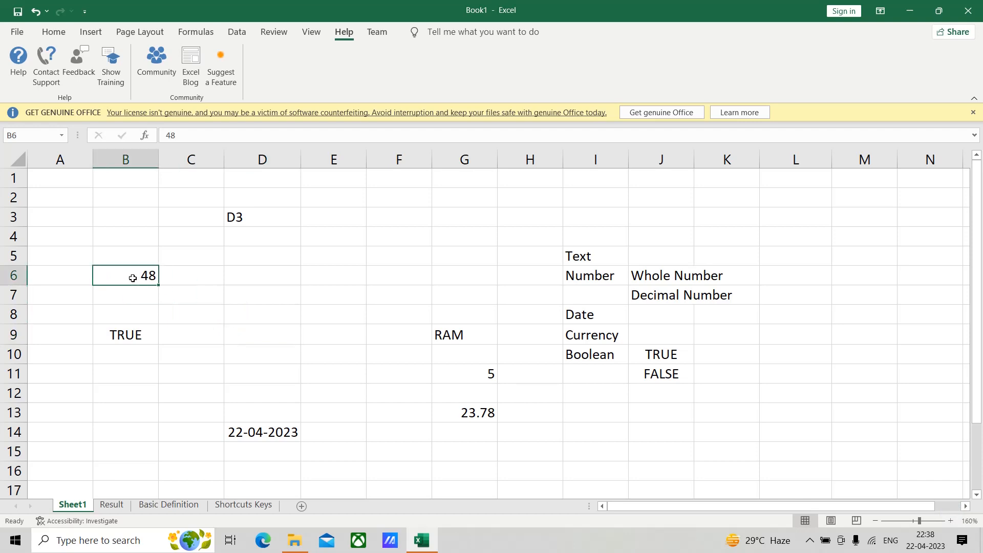
pyautogui.write('27')
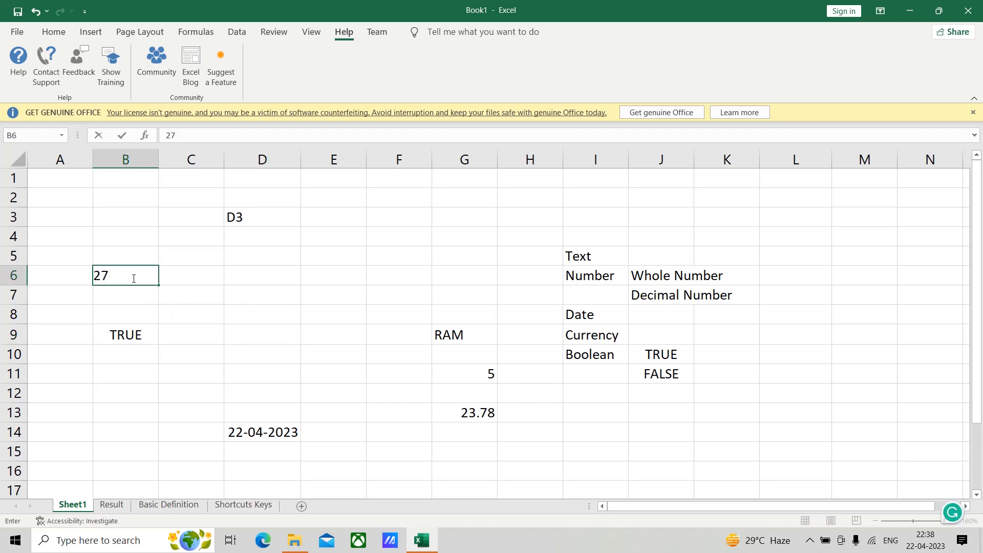
pyautogui.click(213, 328)
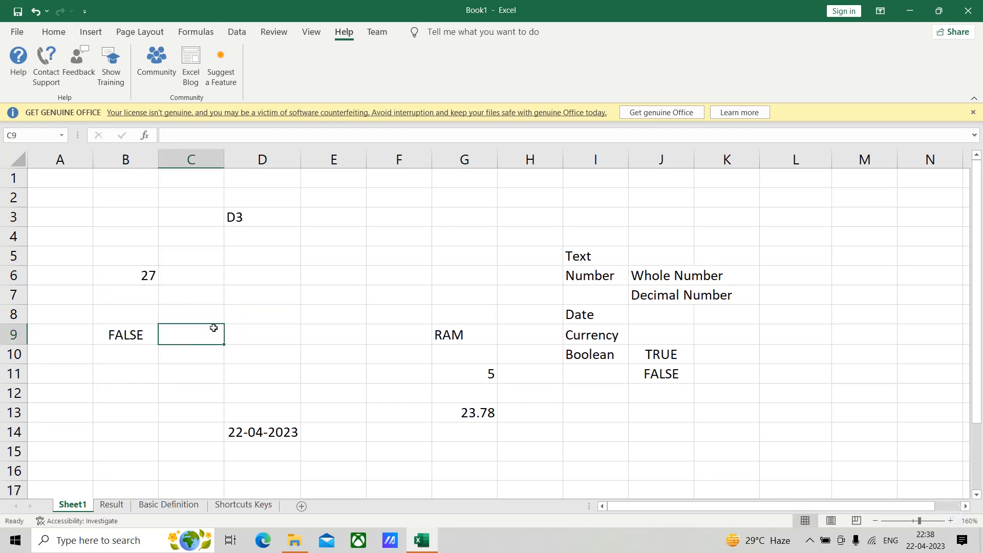
pyautogui.click(111, 281)
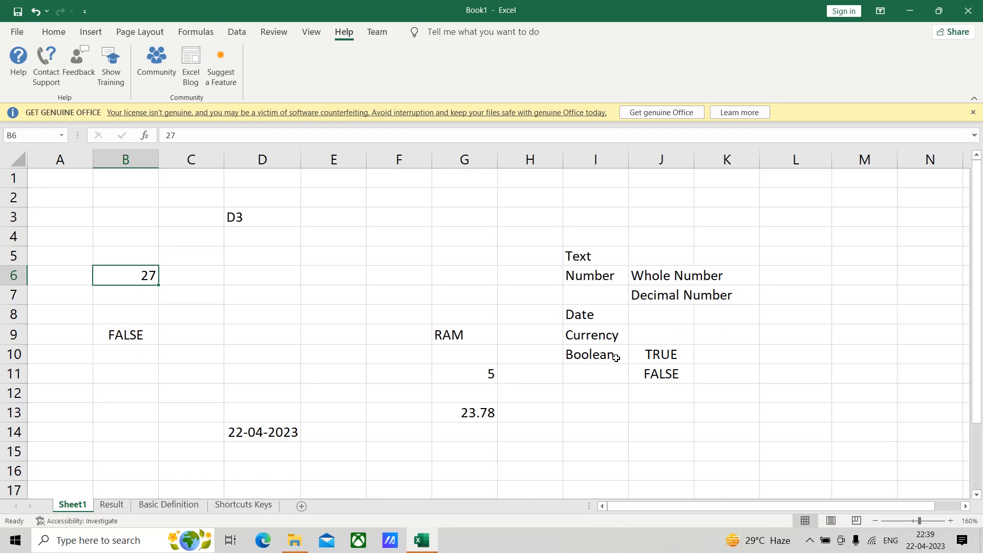
# Add the data type label Formula in cell I12, below the Boolean entries.
pyautogui.click(591, 397)
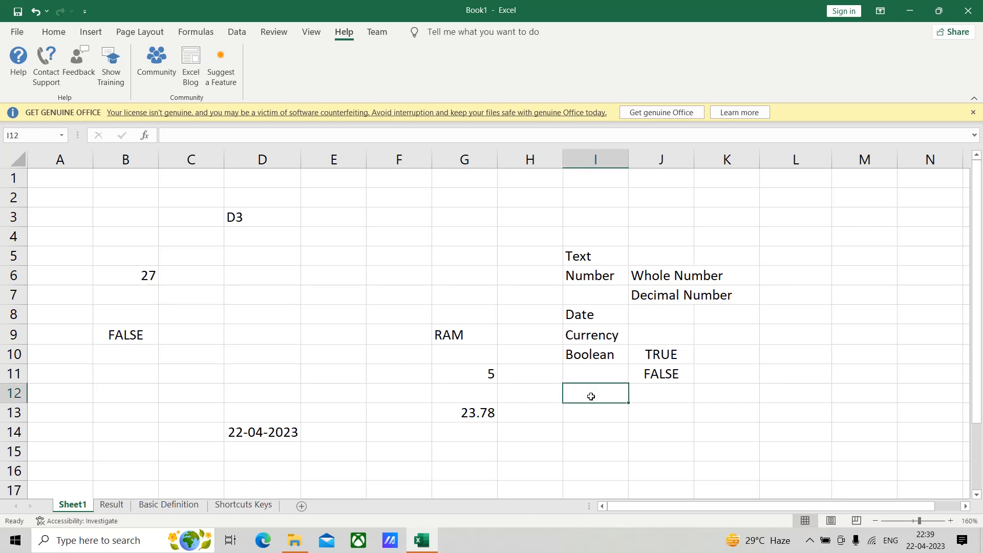
pyautogui.write('For')
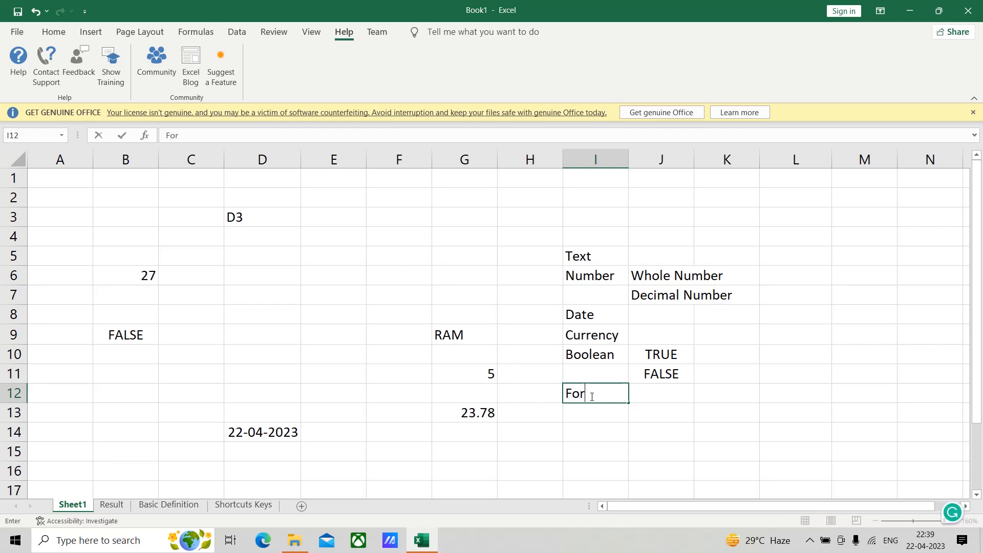
pyautogui.write('mula')
# Enter the sample numbers 5 in cell B11 and 6 in cell C13 for an addition example.
pyautogui.click(124, 376)
pyautogui.write('5')
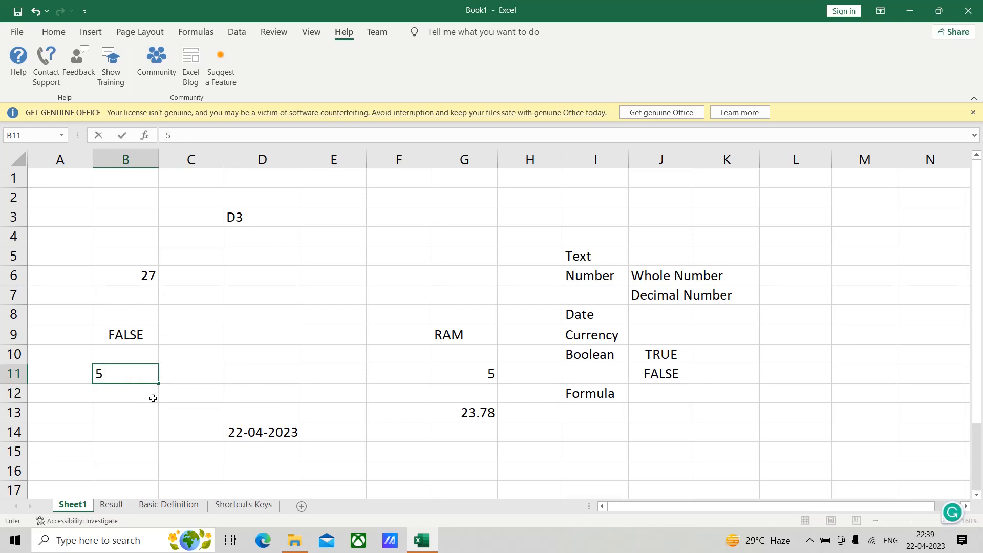
pyautogui.click(183, 412)
pyautogui.write('6')
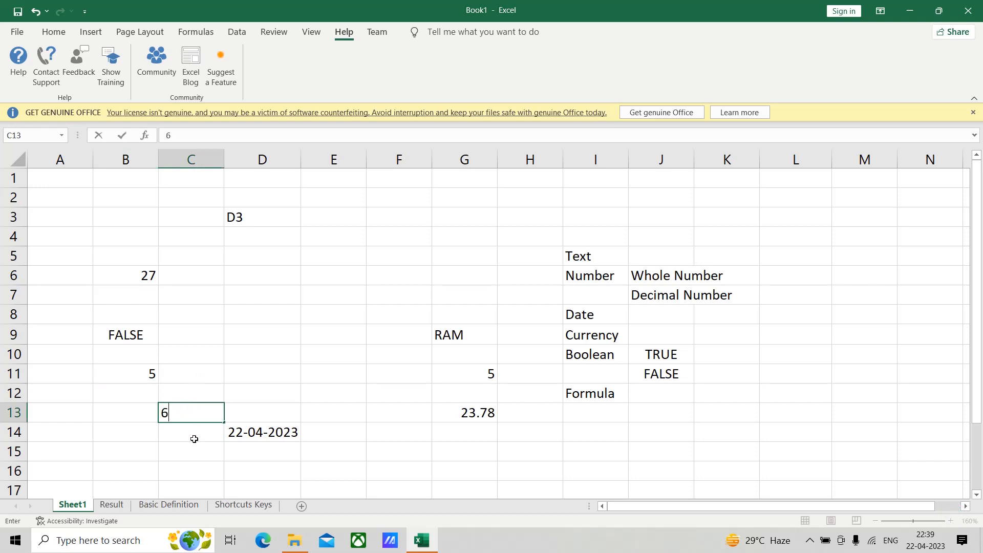
# Enter the formula =B11+C13 in cell D9 to add the two sample numbers.
pyautogui.click(265, 338)
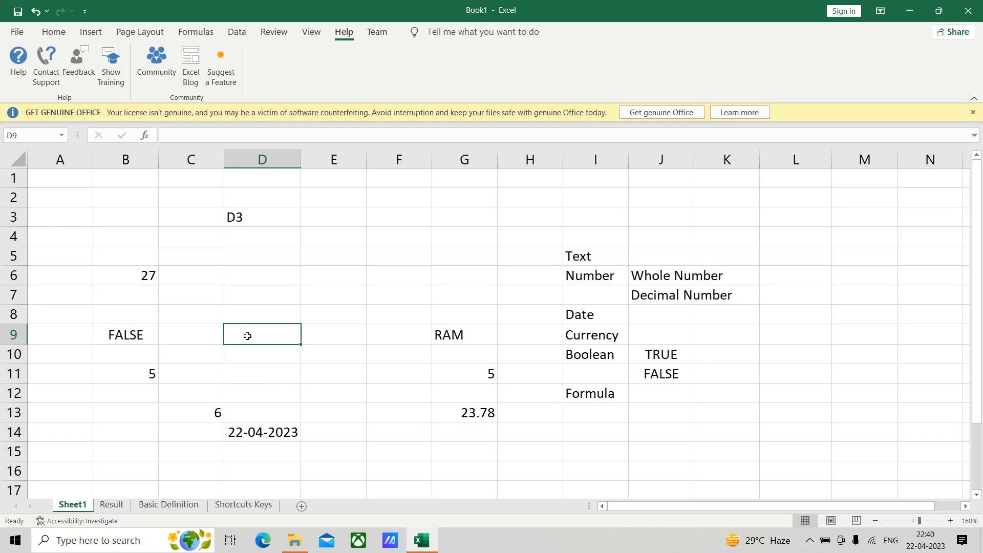
pyautogui.write('=')
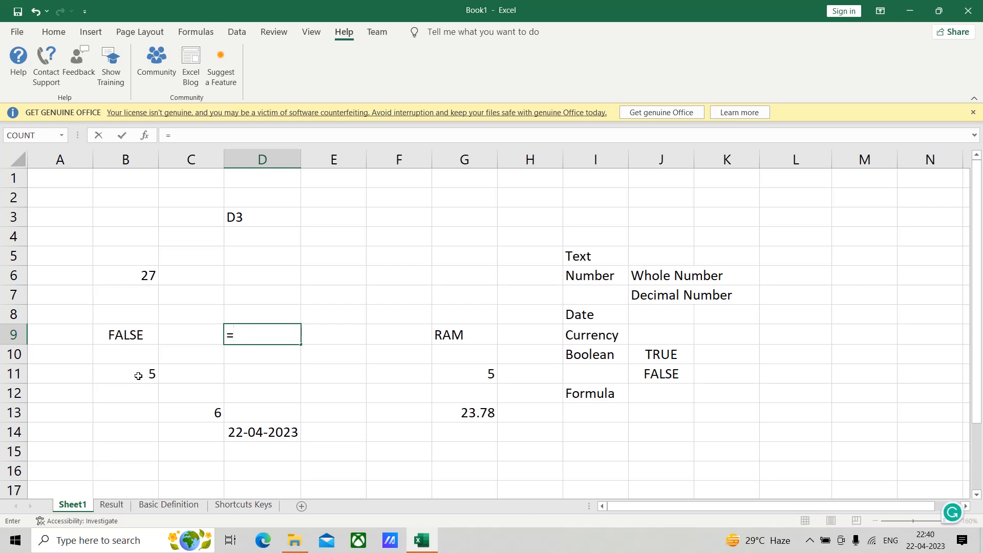
pyautogui.click(139, 376)
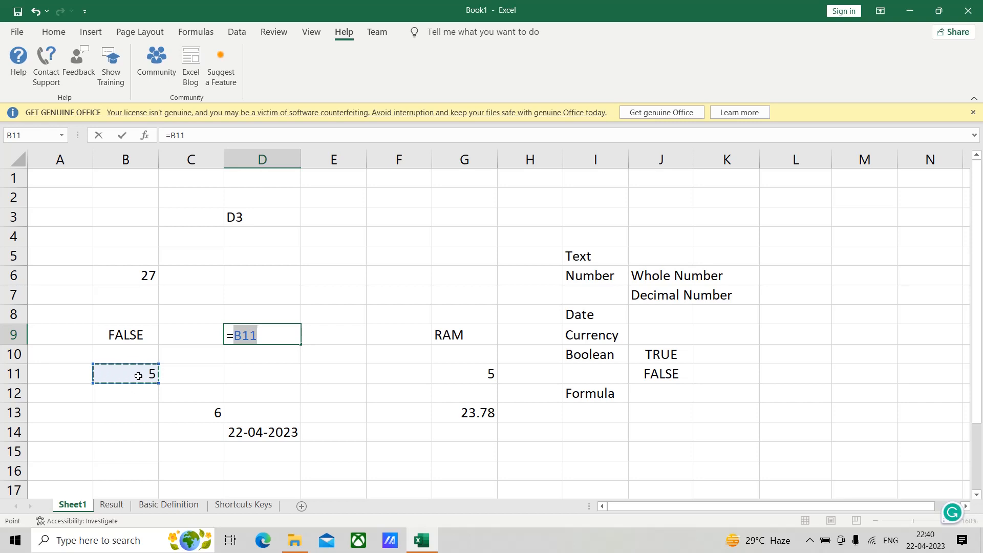
pyautogui.write('+')
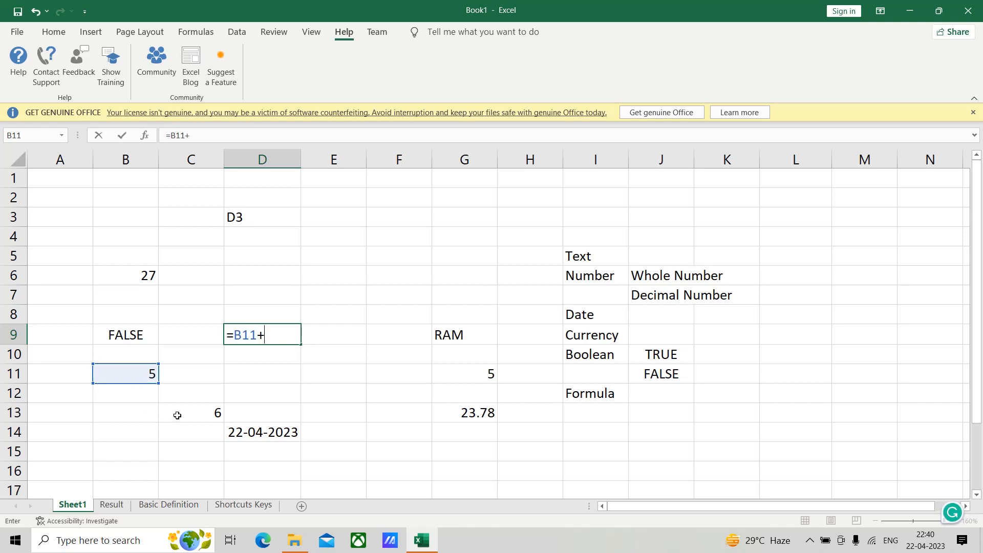
pyautogui.click(197, 413)
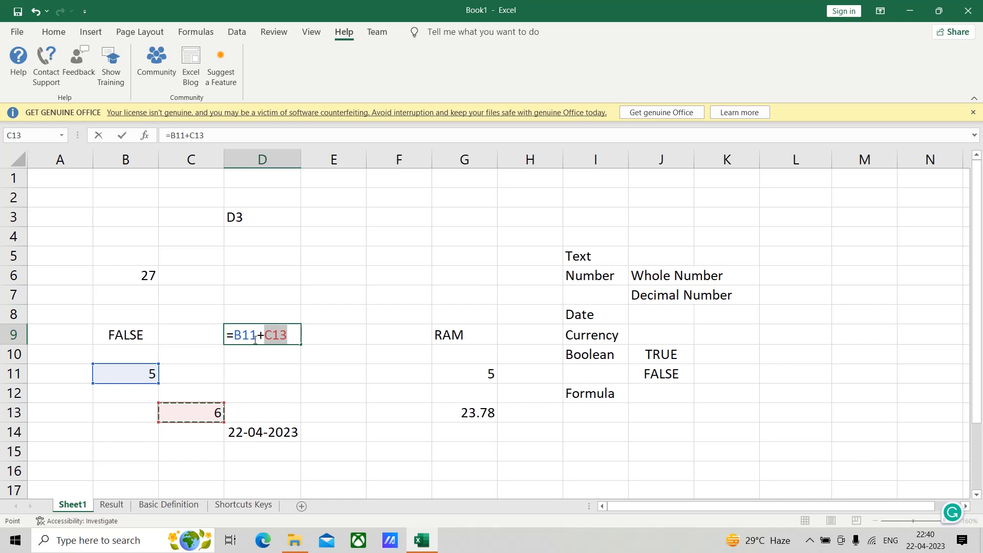
pyautogui.press('Return')
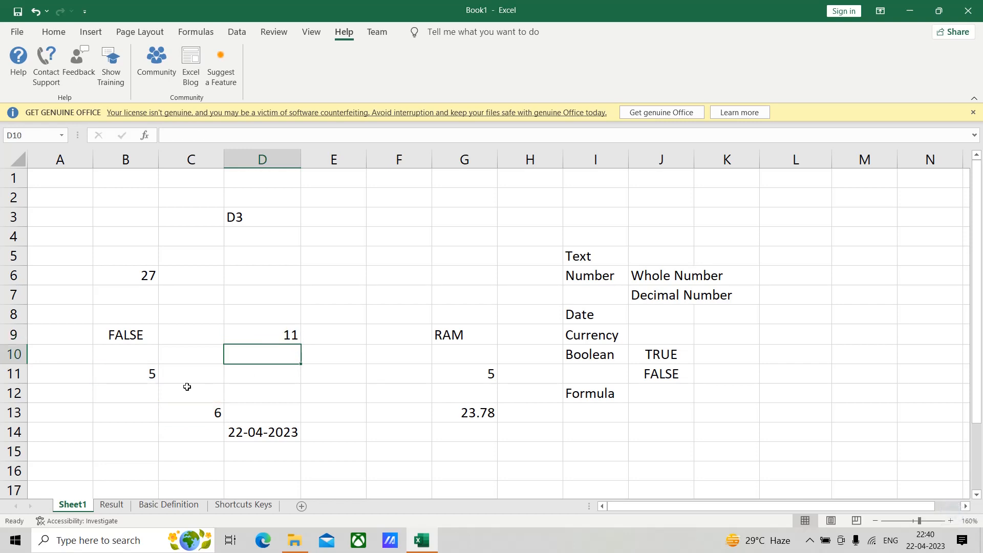
pyautogui.click(290, 334)
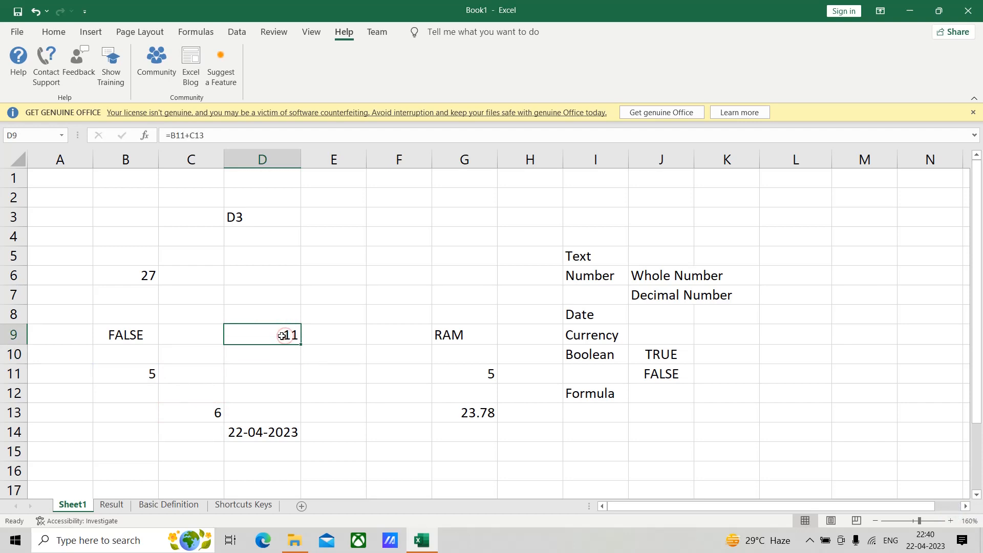
pyautogui.moveTo(206, 136); pyautogui.dragTo(164, 135)
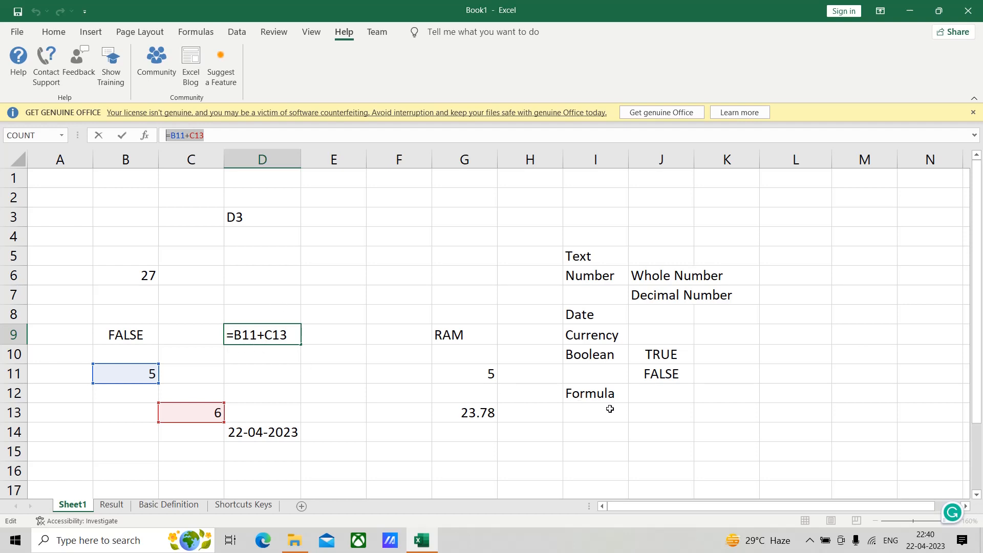
pyautogui.click(587, 417)
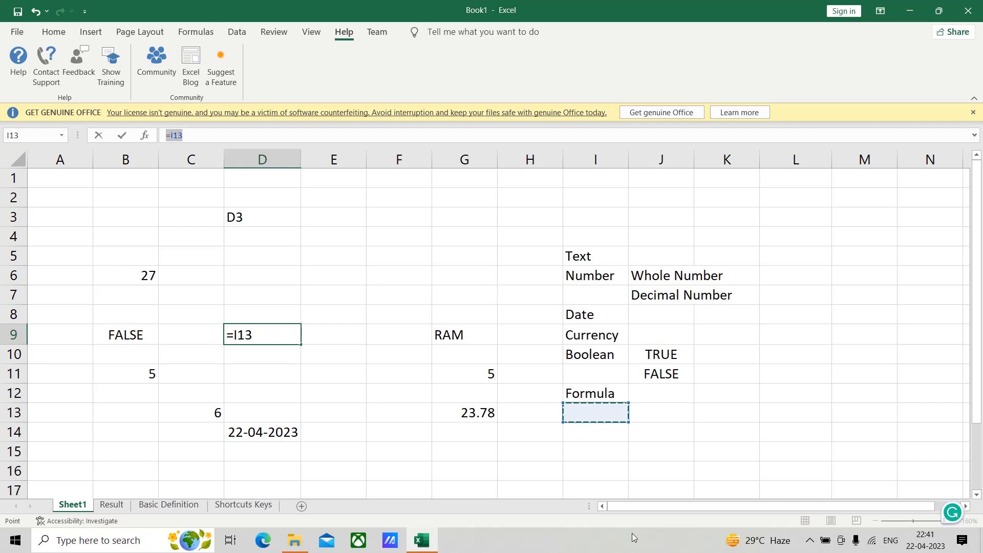
pyautogui.write('N/')
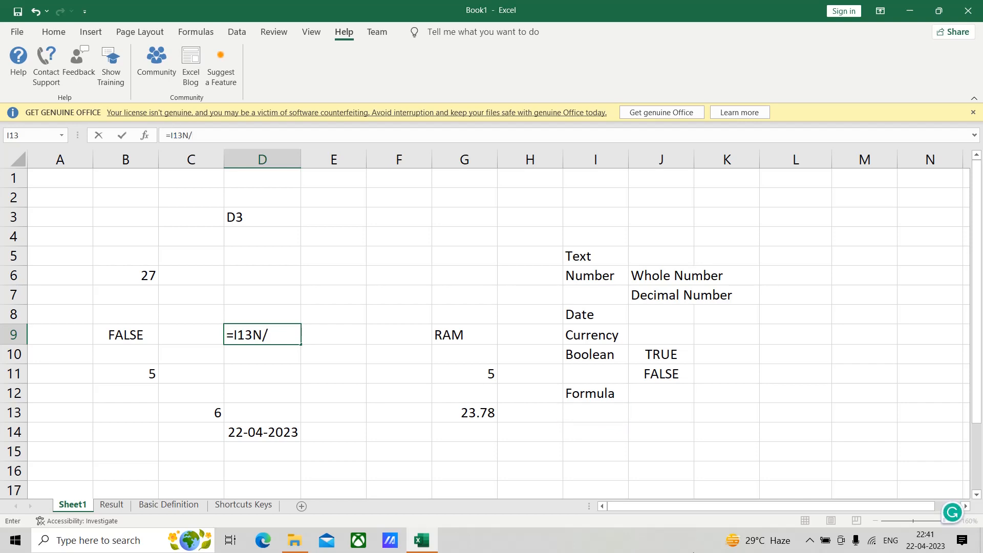
pyautogui.click(606, 417)
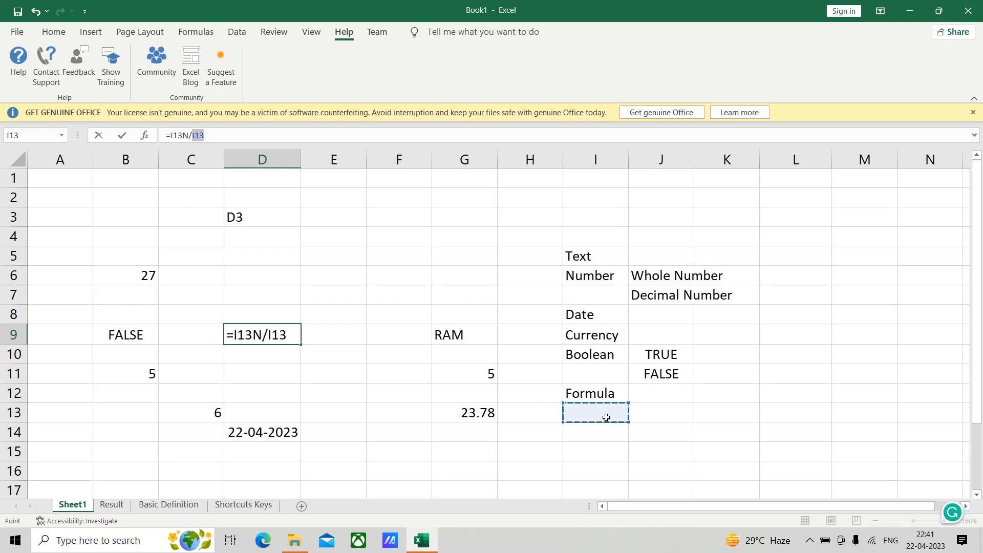
pyautogui.click(659, 417)
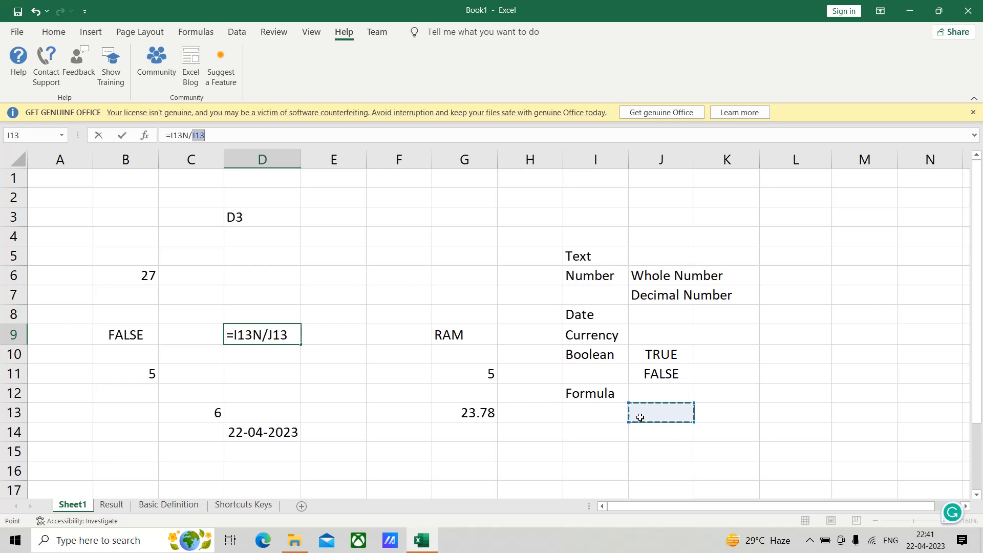
# Clear the mistaken formula from D9 by emptying the range C8:E10, and select cell I13 below the Formula label.
pyautogui.click(263, 335)
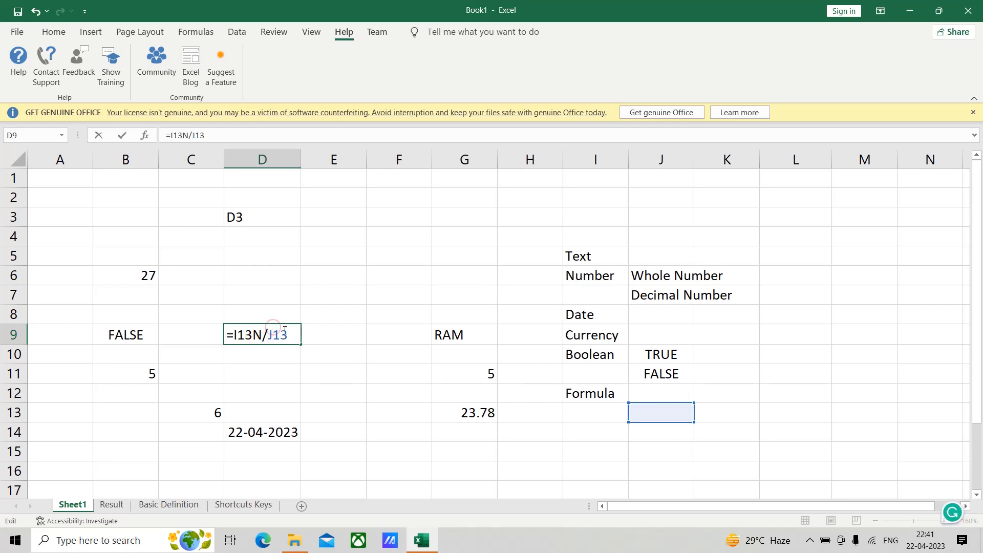
pyautogui.moveTo(203, 322); pyautogui.dragTo(312, 357)
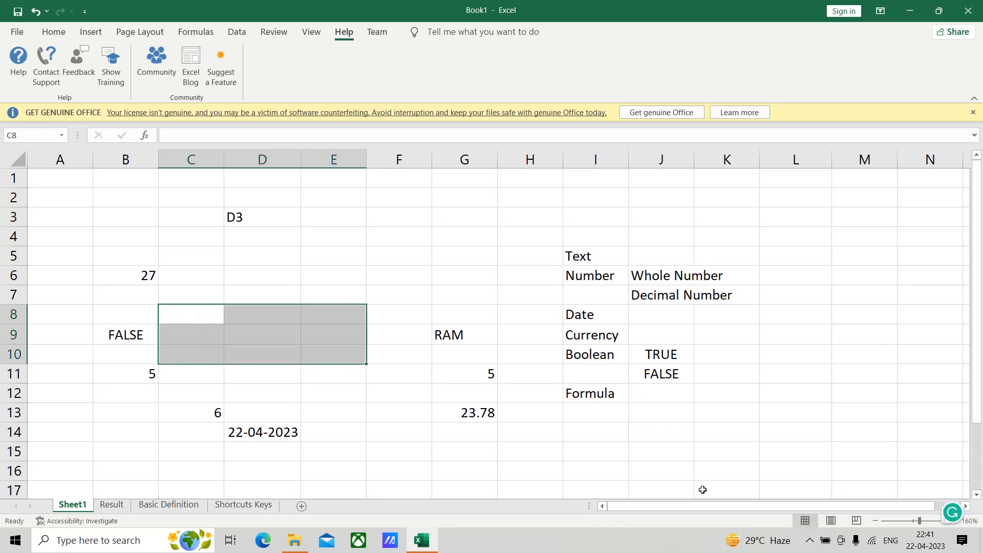
pyautogui.click(595, 412)
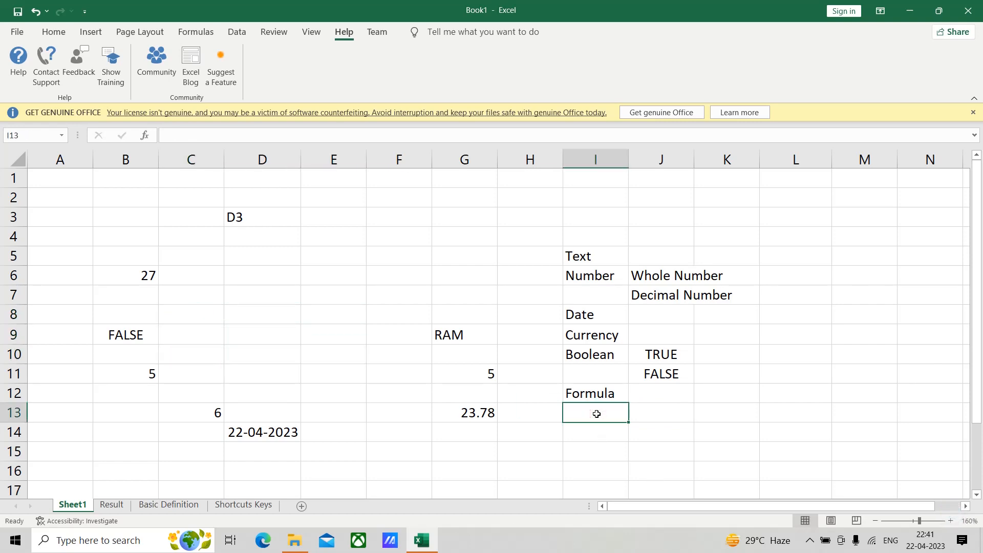
# Add the data type label N/A in cell I13, directly below the Formula label.
pyautogui.write('N')
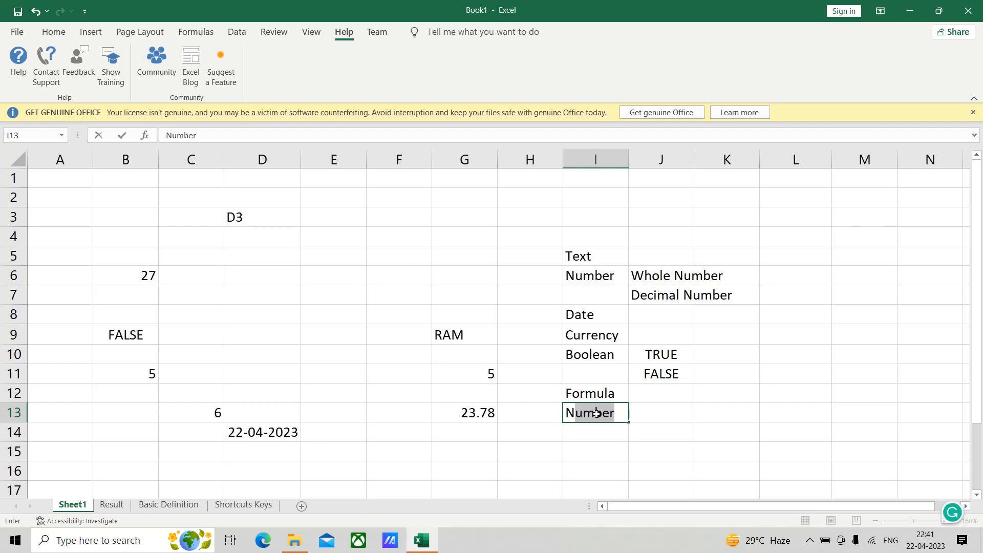
pyautogui.write('/A')
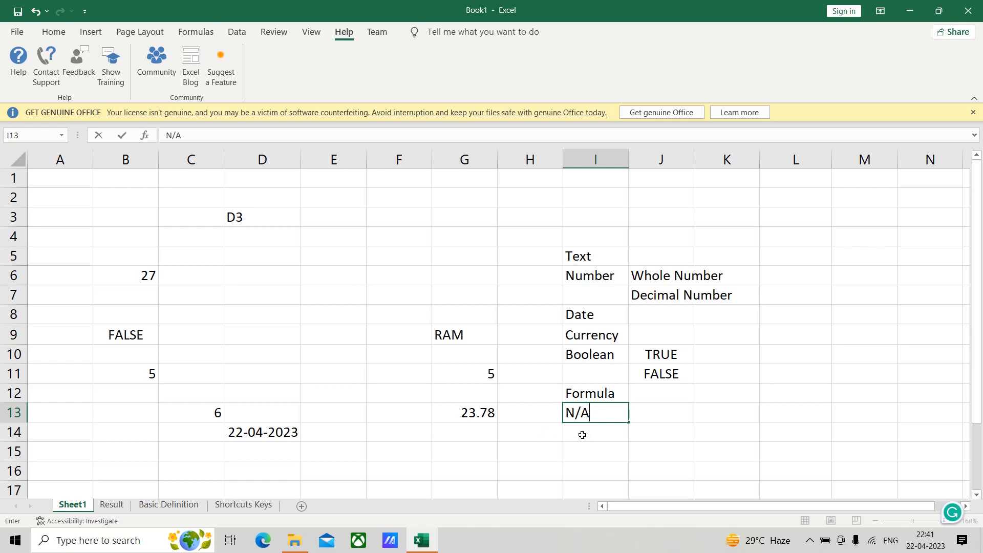
pyautogui.click(862, 353)
pyautogui.click(869, 408)
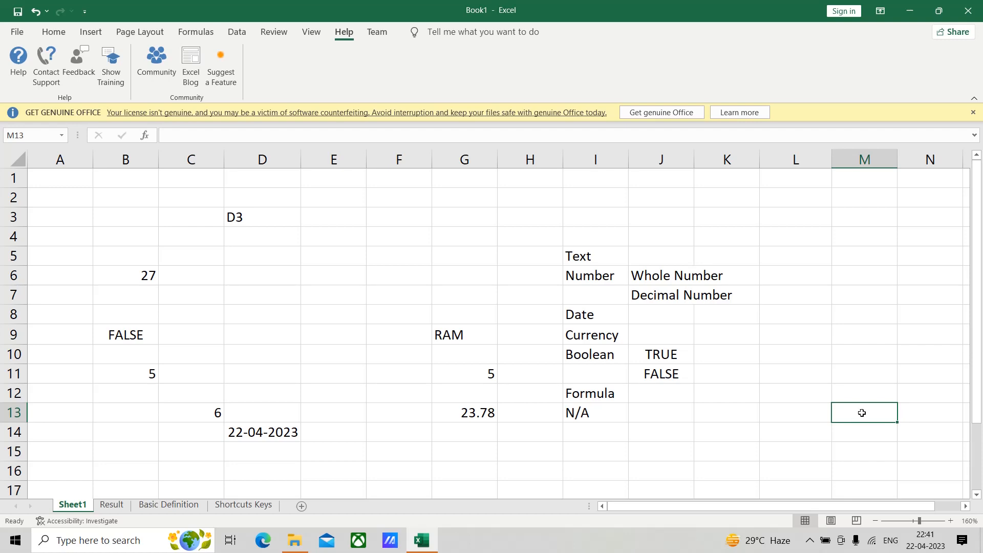
# Add the heading Data Type in cell I4, above the list of data types.
pyautogui.click(582, 236)
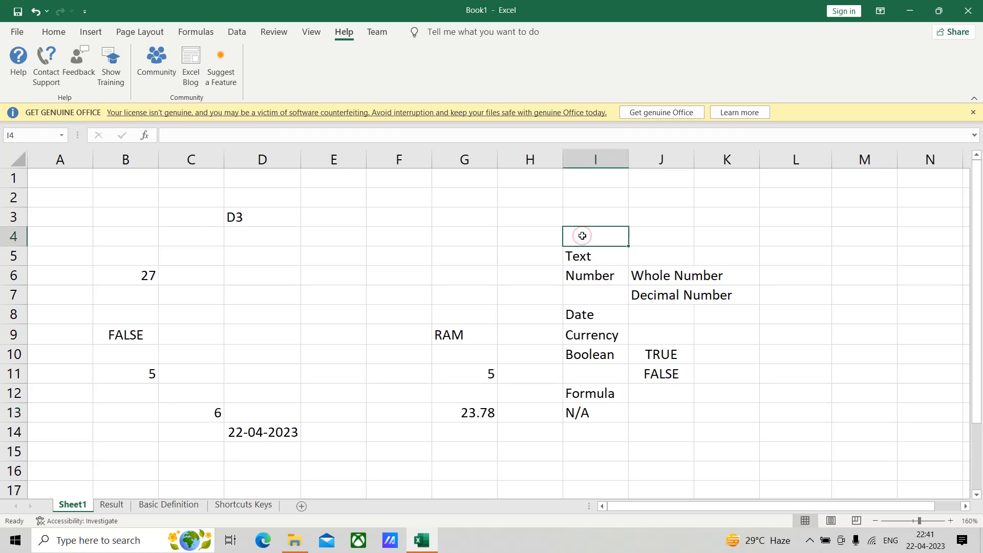
pyautogui.write('Data')
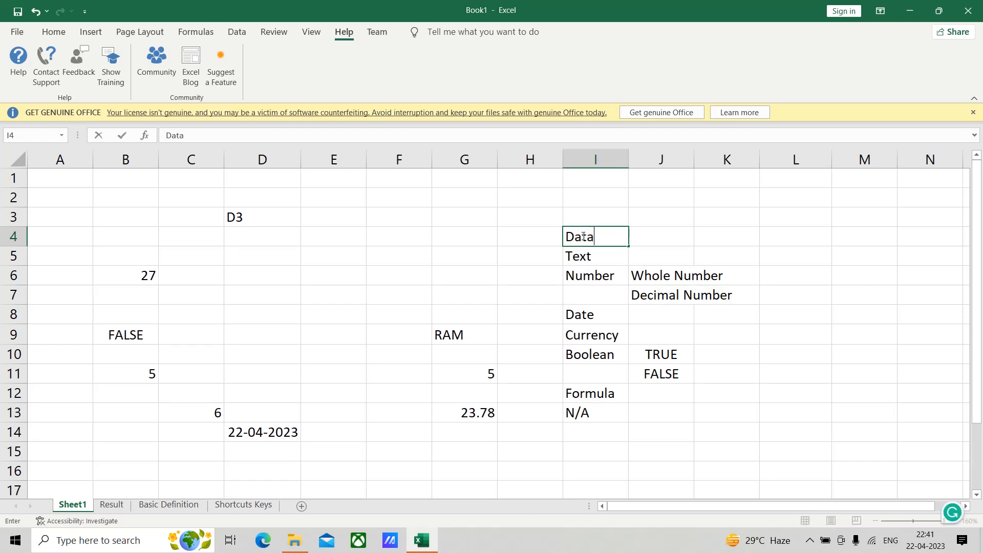
pyautogui.write(' Type')
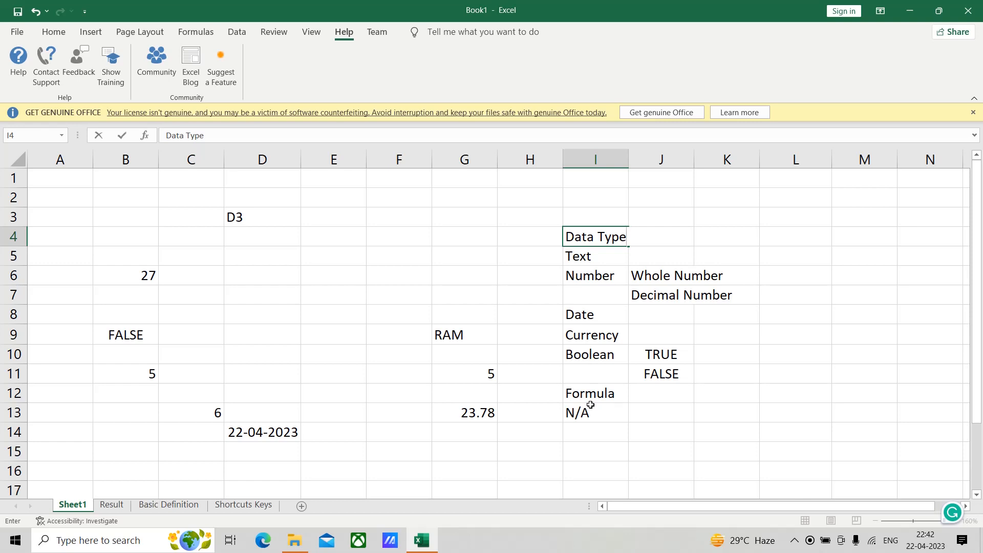
# Enter the decimal number 45.7 in cell L11, and inspect the formula behind the Boolean result in B9.
pyautogui.click(812, 374)
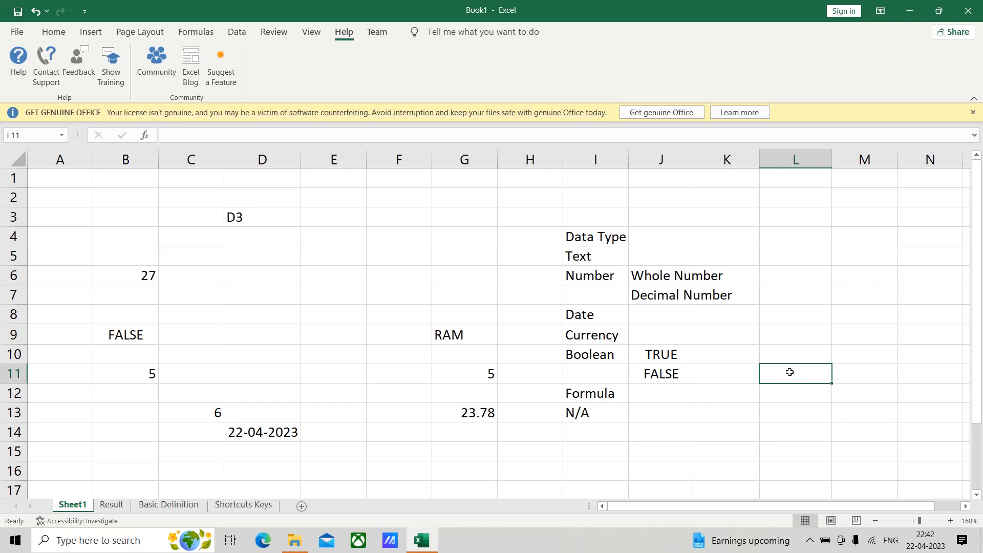
pyautogui.write('45.7')
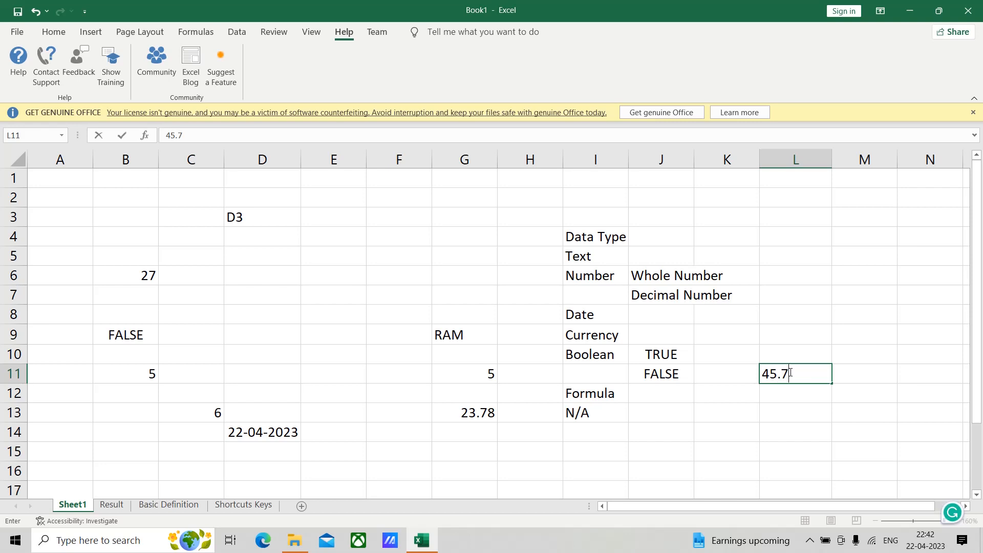
pyautogui.press('Return')
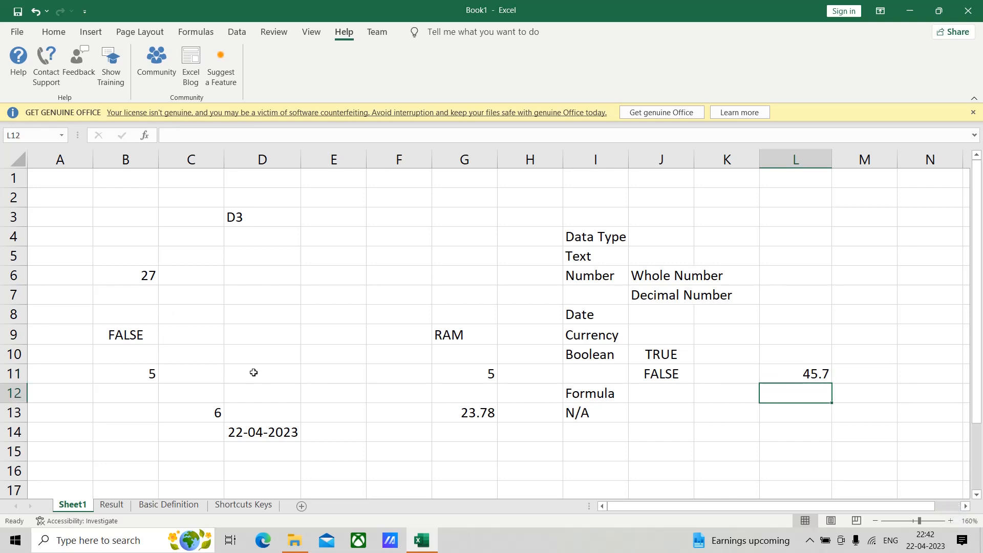
pyautogui.click(131, 334)
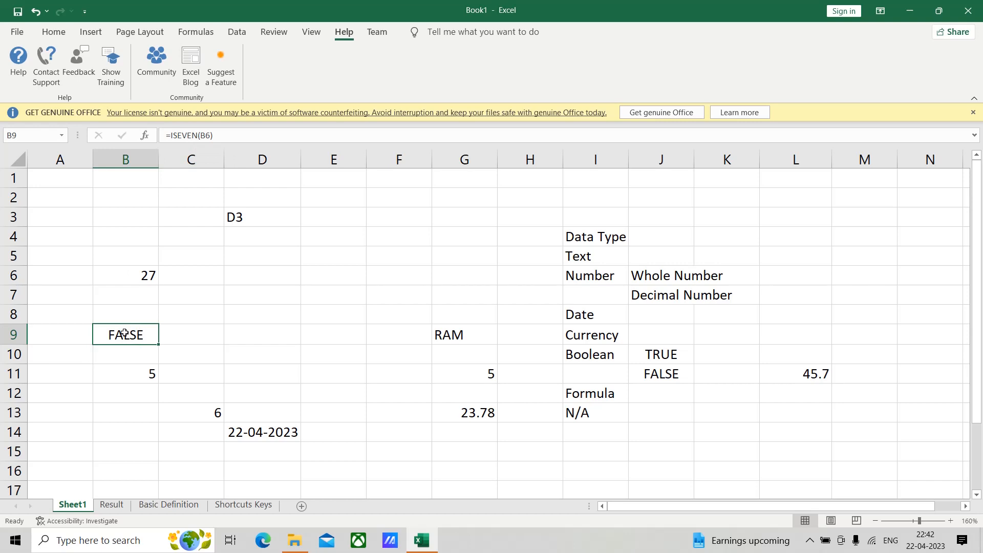
# Format cell L5 as Currency with the ₹ symbol, 2 decimal places and red unsigned negative numbers, and enter 34 in it.
pyautogui.click(778, 259)
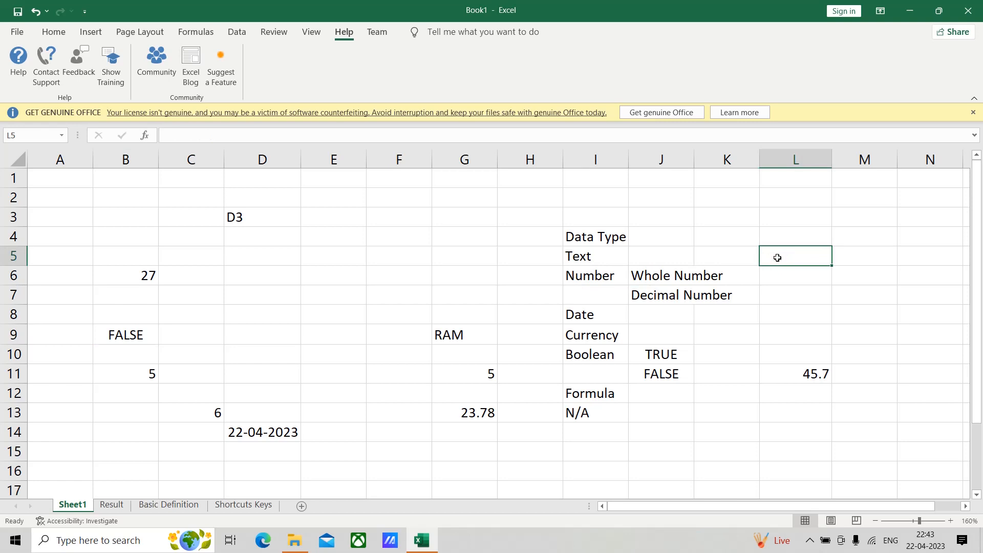
pyautogui.rightClick(777, 257)
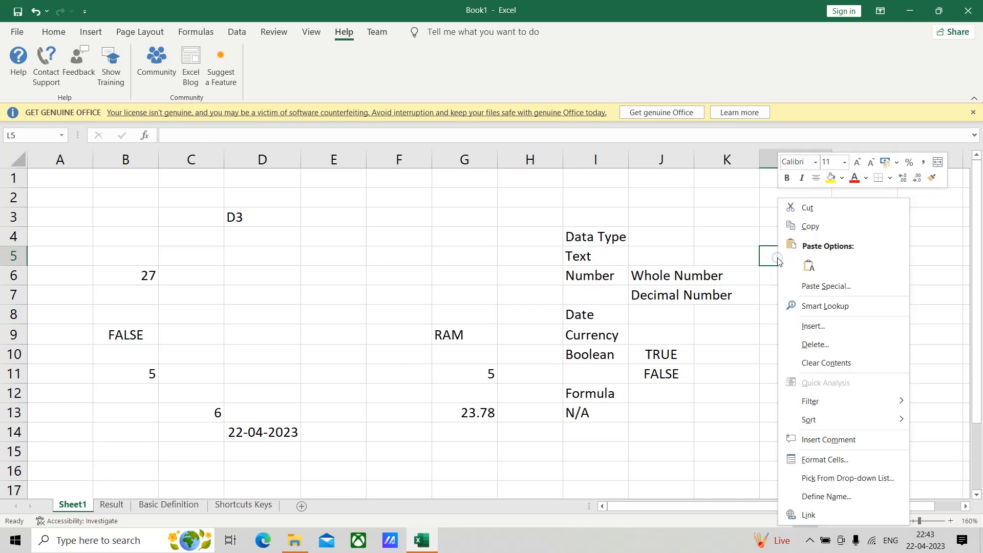
pyautogui.click(836, 464)
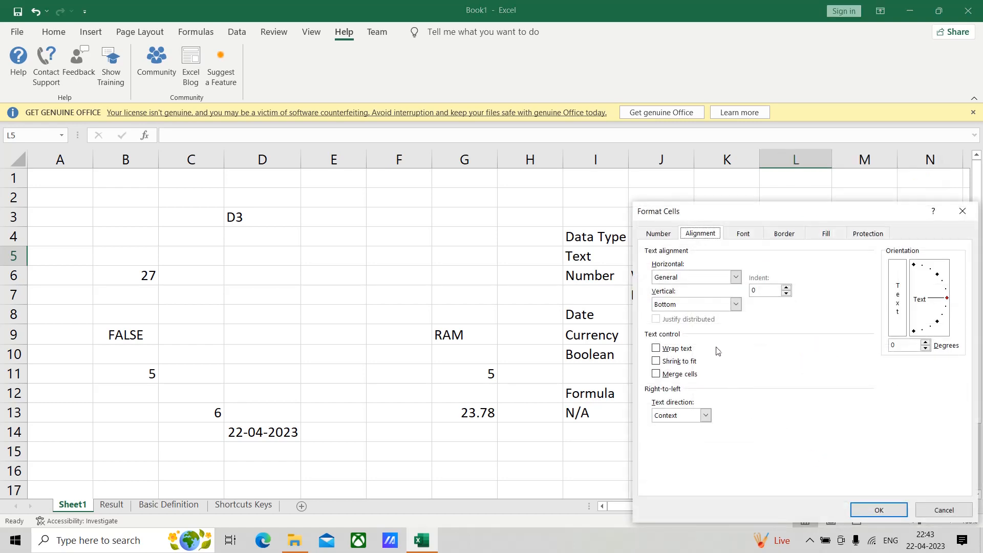
pyautogui.click(660, 236)
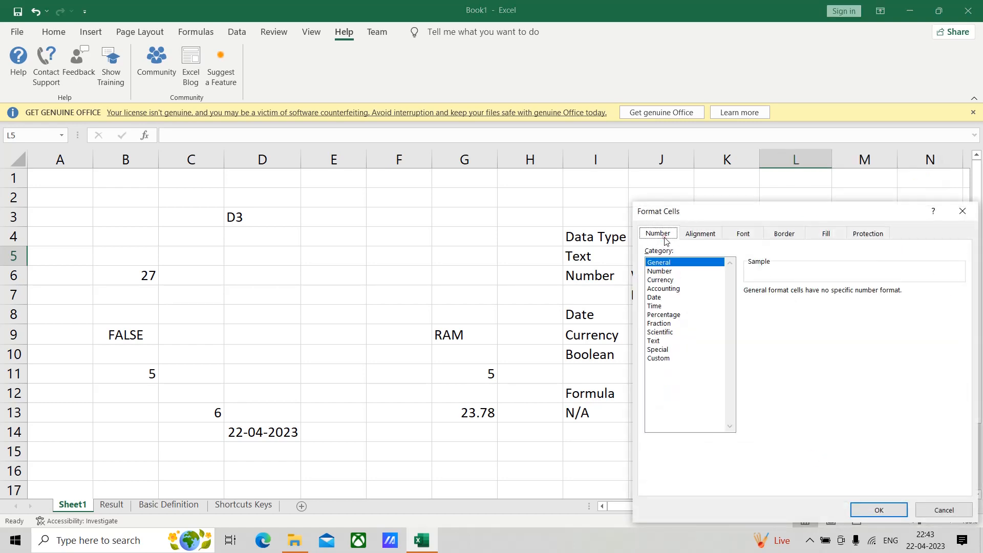
pyautogui.click(662, 281)
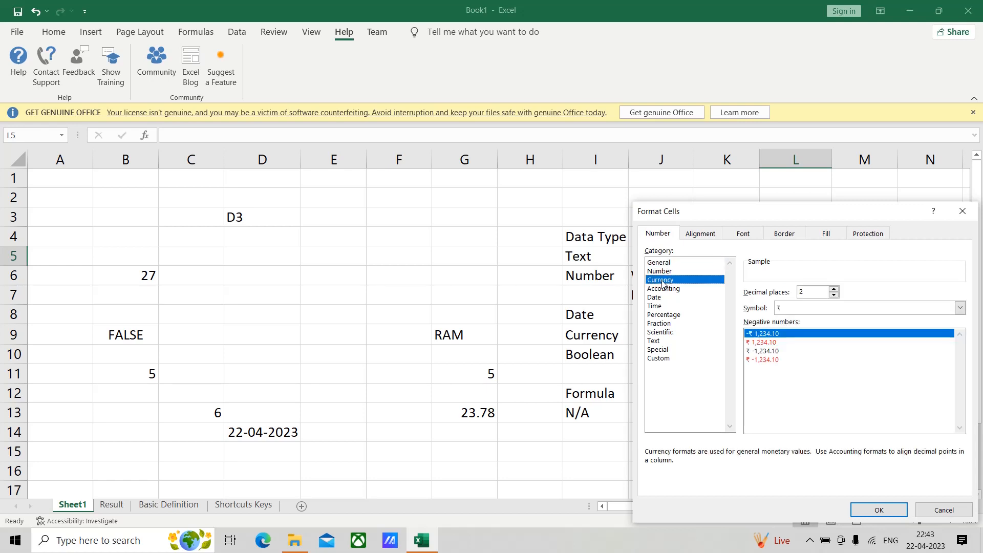
pyautogui.click(753, 343)
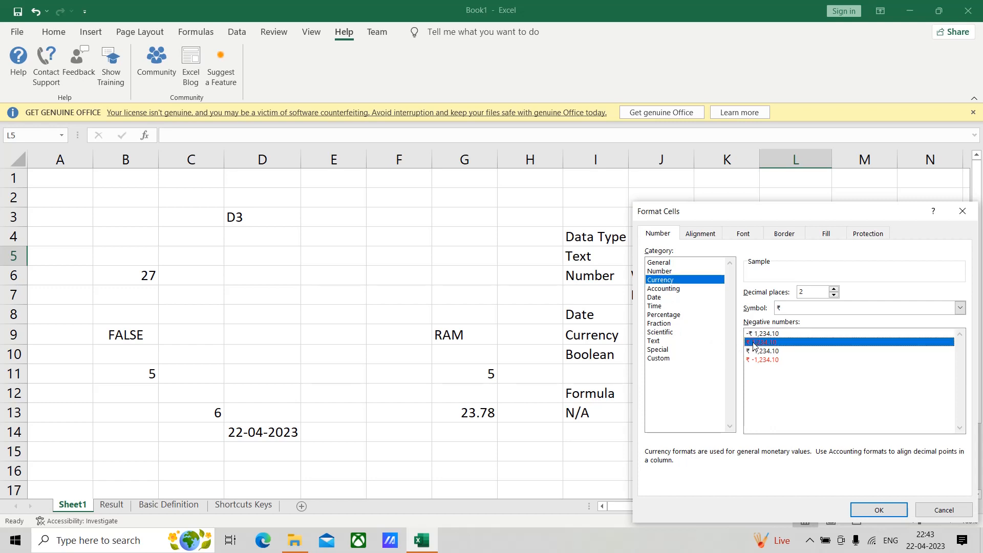
pyautogui.click(878, 510)
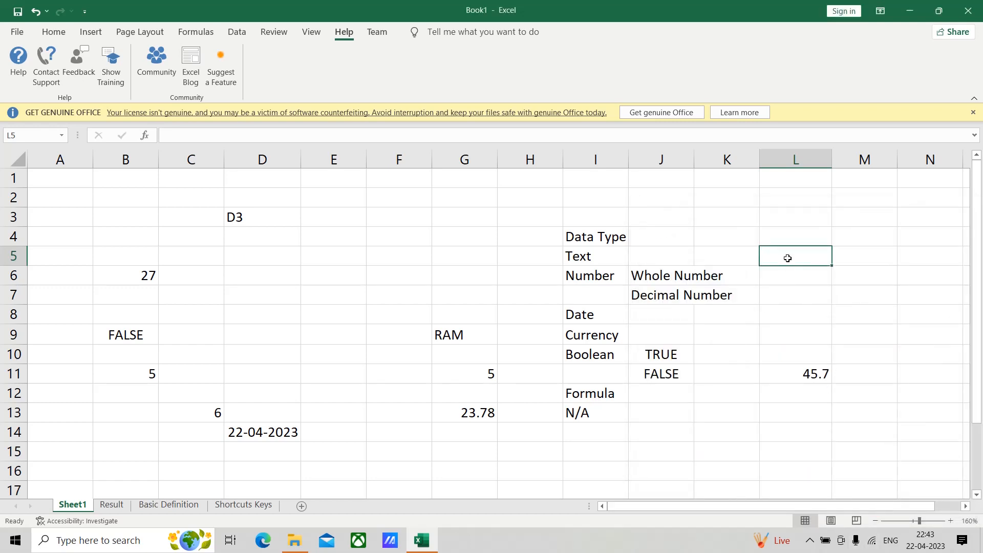
pyautogui.write('34')
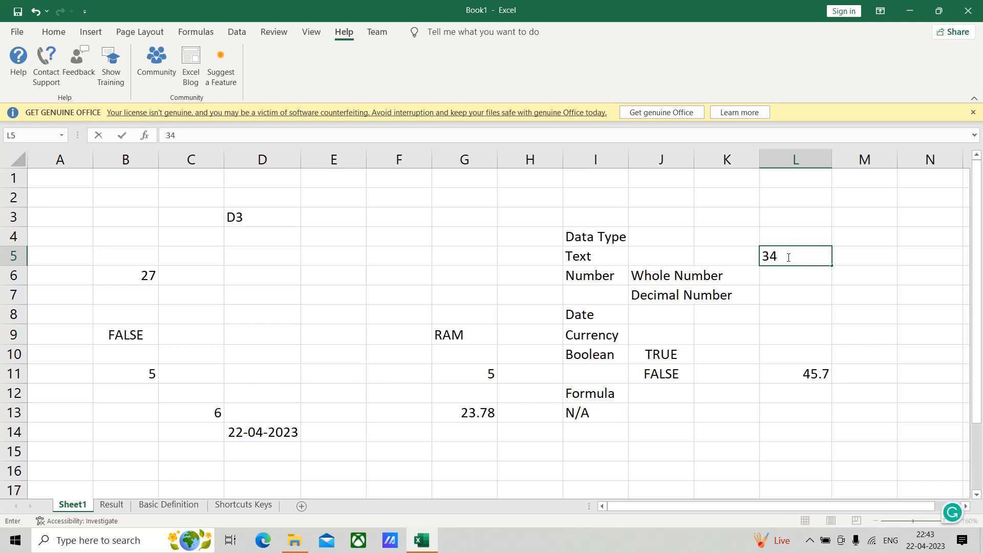
pyautogui.press('Return')
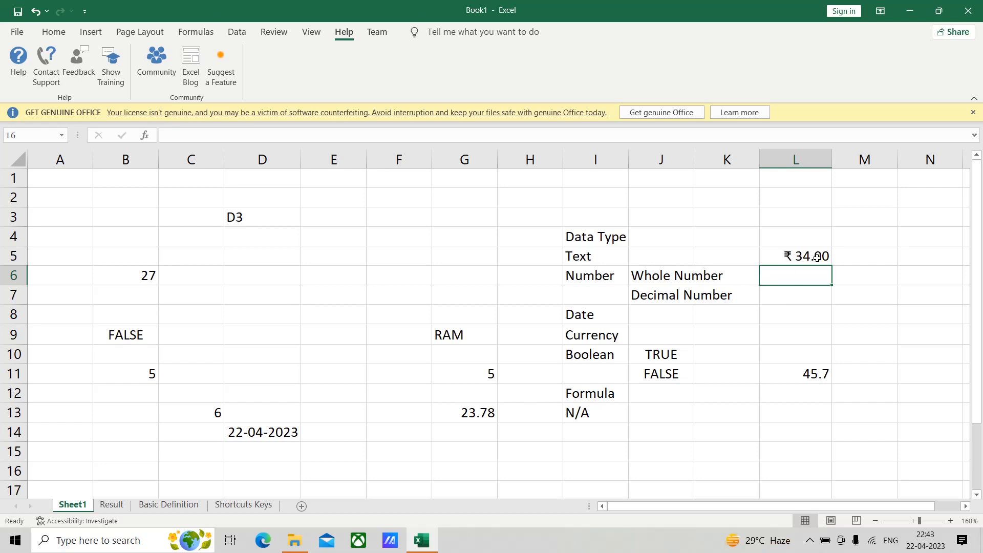
# Review the currency value in L5 and the date in D14 against the Currency, Date, Boolean, Formula and N/A labels.
pyautogui.click(791, 258)
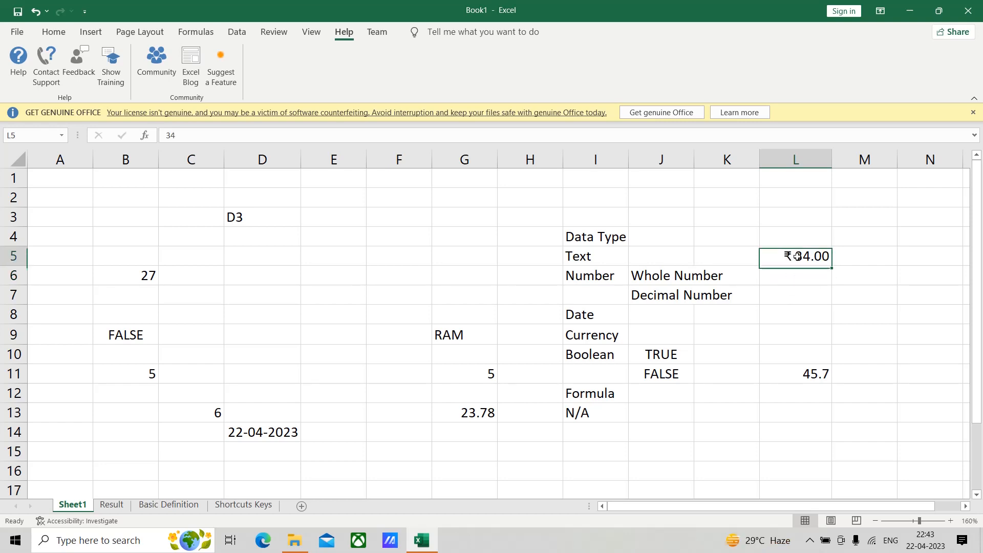
pyautogui.click(580, 335)
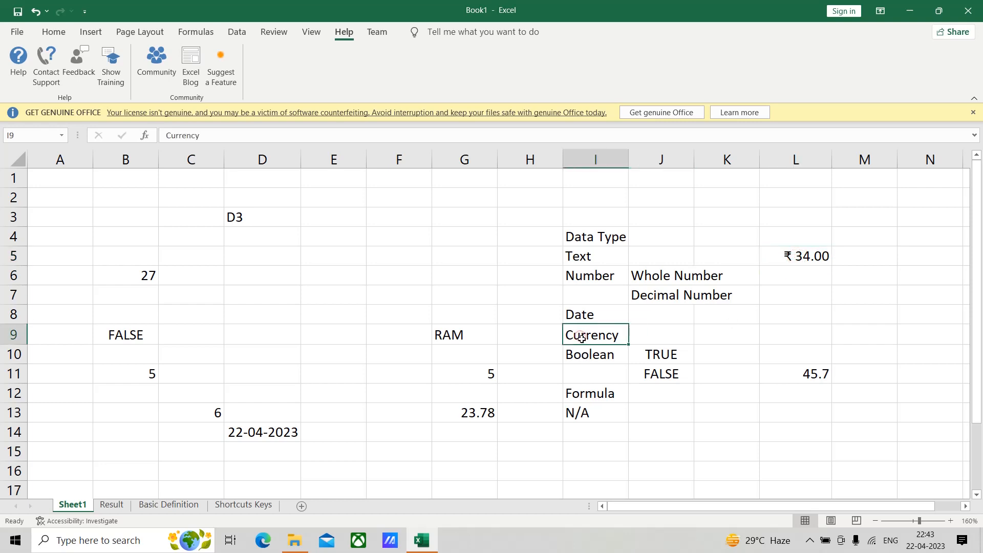
pyautogui.click(268, 434)
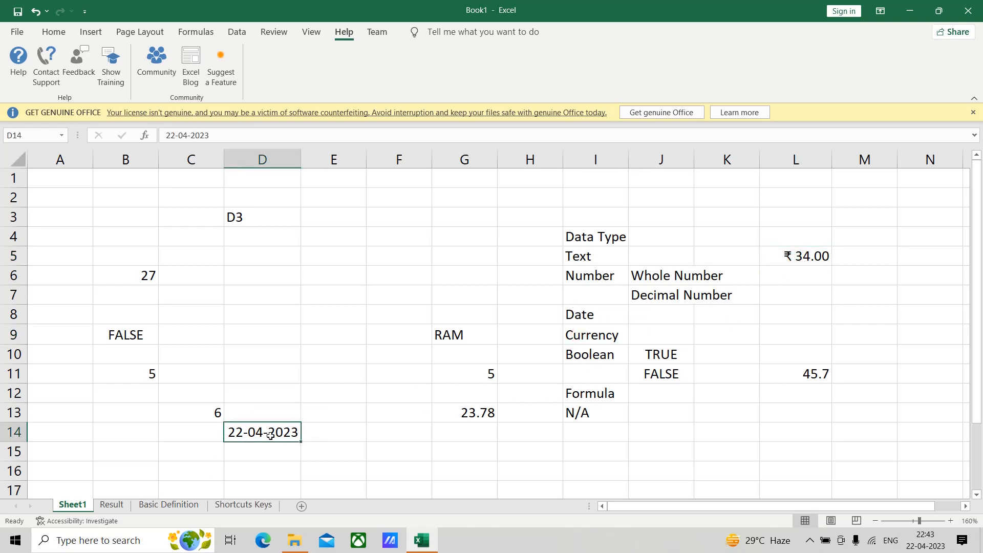
pyautogui.click(577, 319)
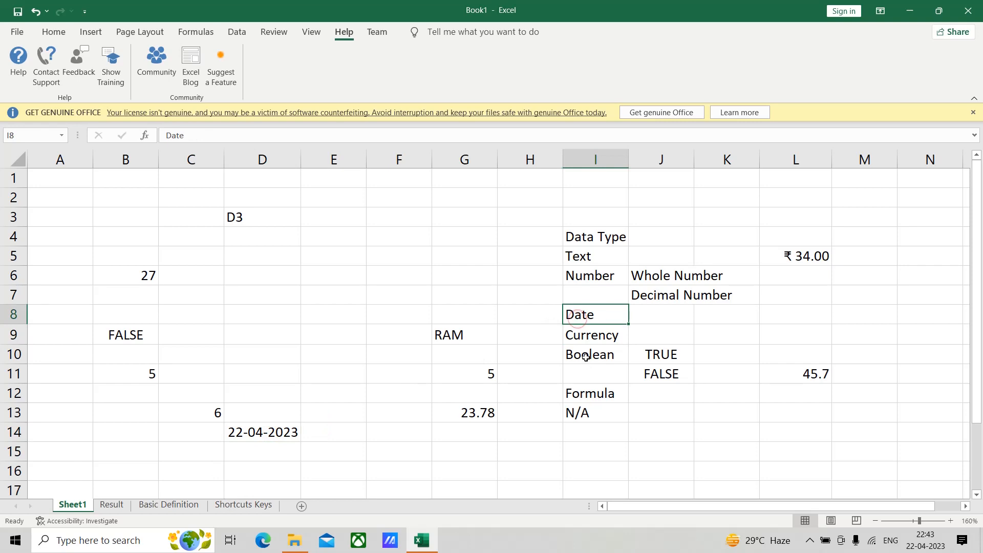
pyautogui.click(590, 360)
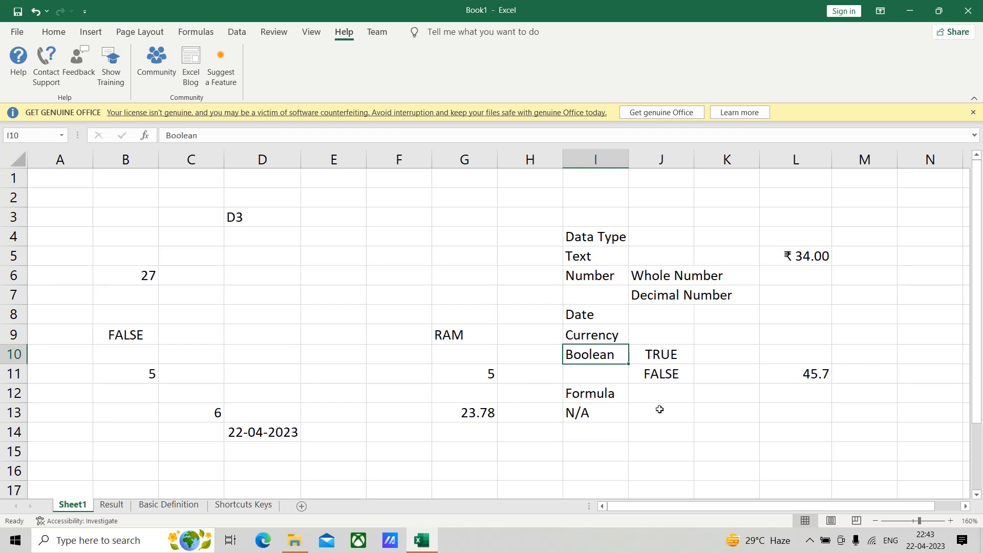
pyautogui.click(590, 397)
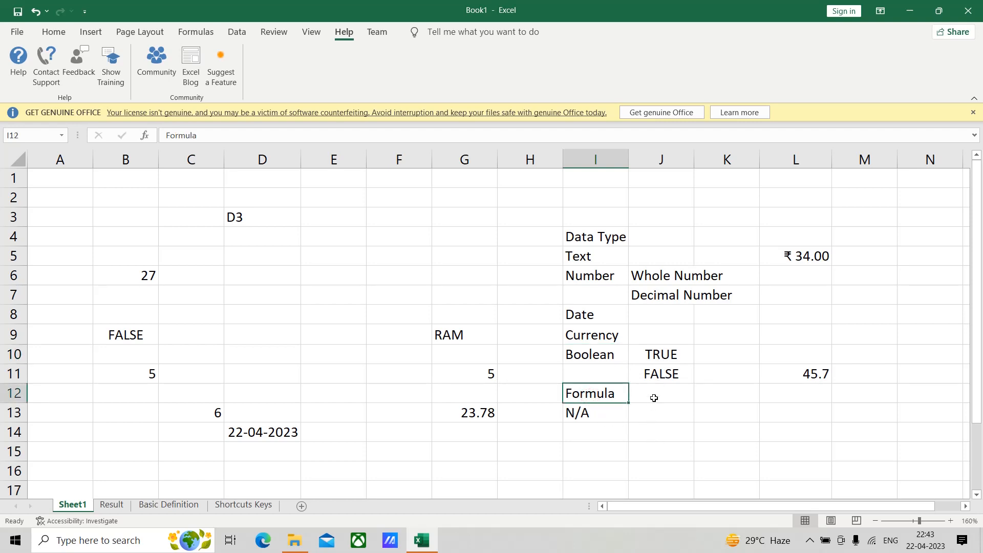
pyautogui.click(602, 418)
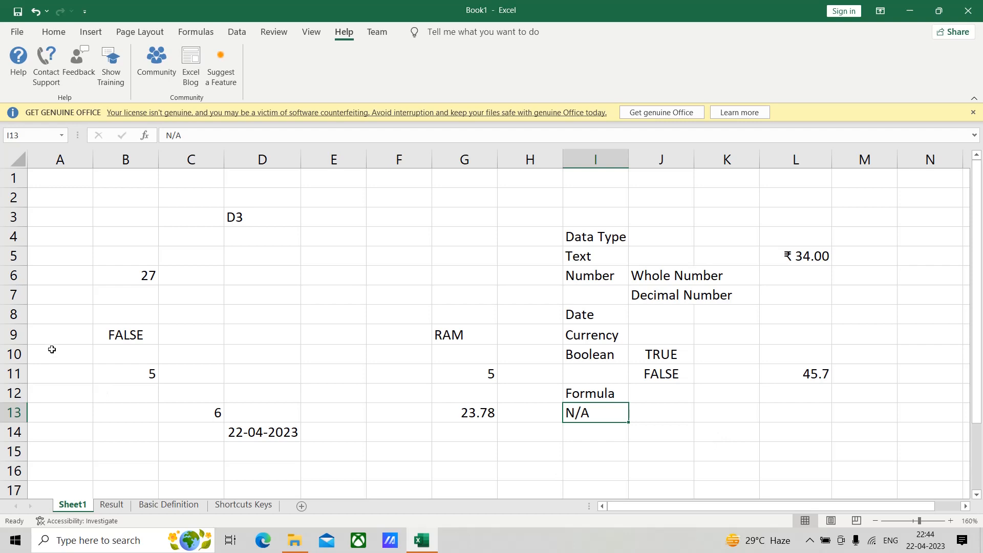
# Clear all sample entries from Sheet1, from cell B2 across to column M, and return to cell A1.
pyautogui.moveTo(101, 195); pyautogui.dragTo(896, 316)
pyautogui.scroll(5, 896, 315)
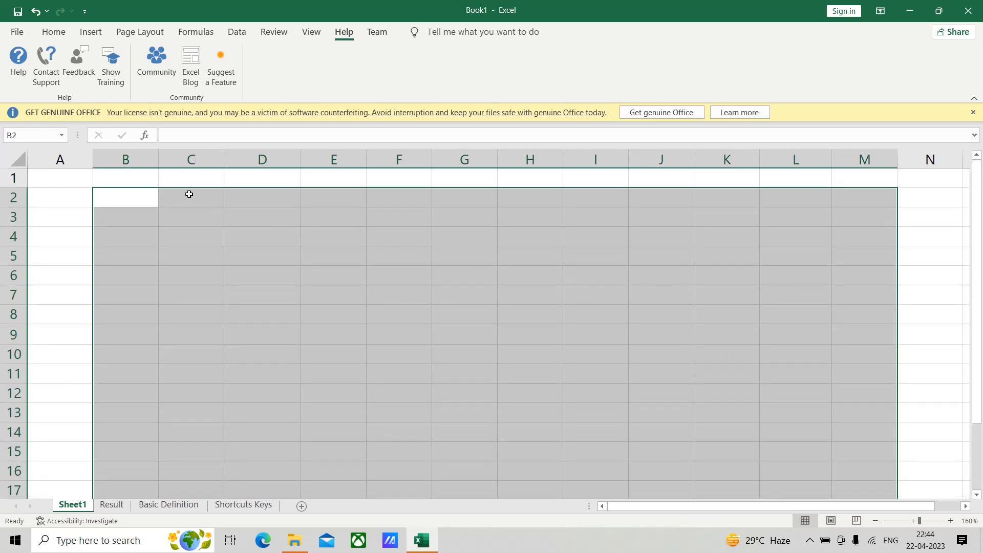
pyautogui.click(53, 182)
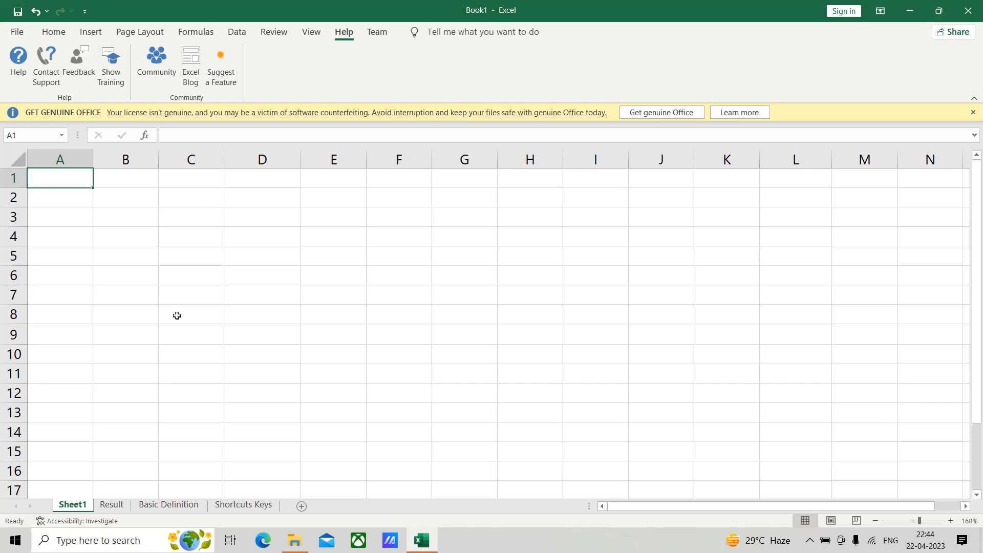
# View the file start page, return to the empty worksheet, and display the Home formatting commands.
pyautogui.click(17, 32)
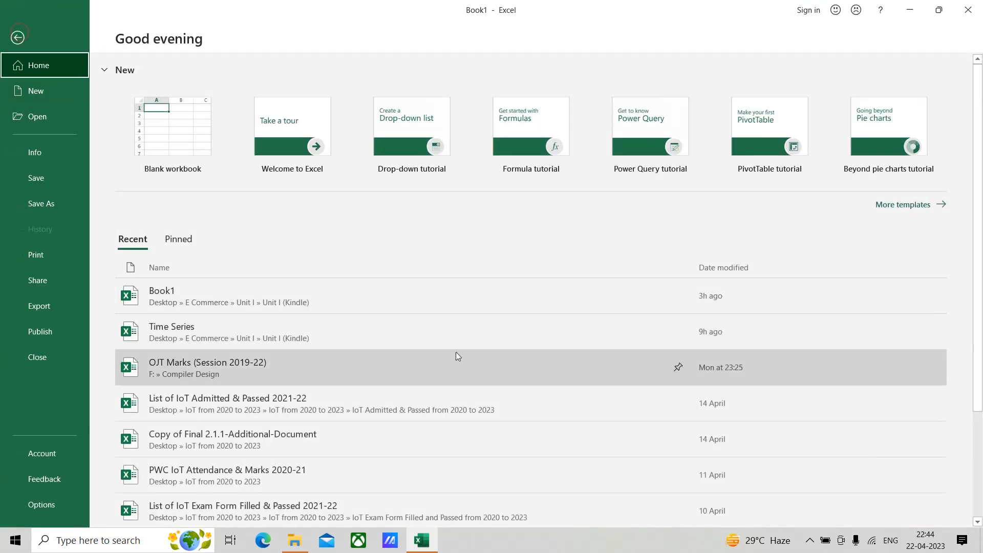
pyautogui.click(18, 37)
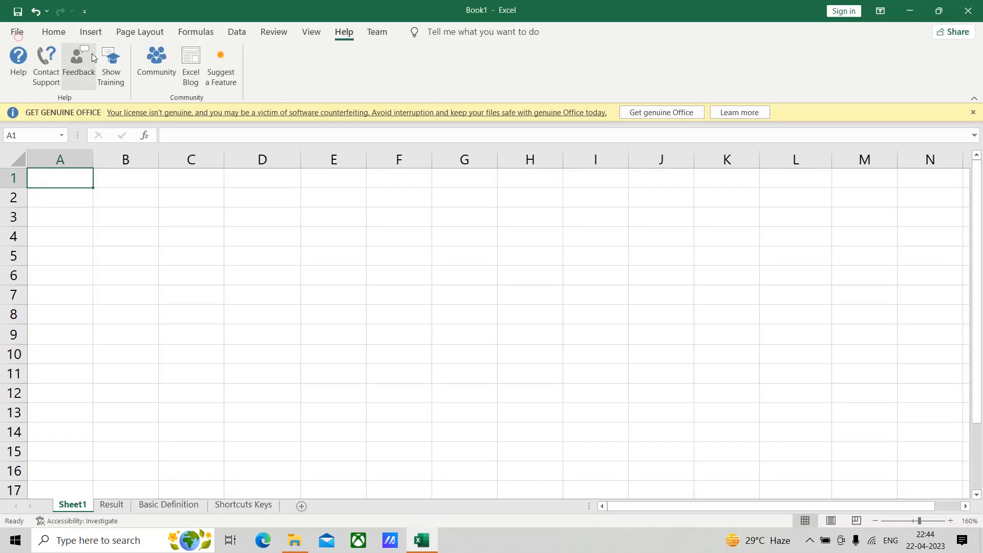
pyautogui.click(58, 33)
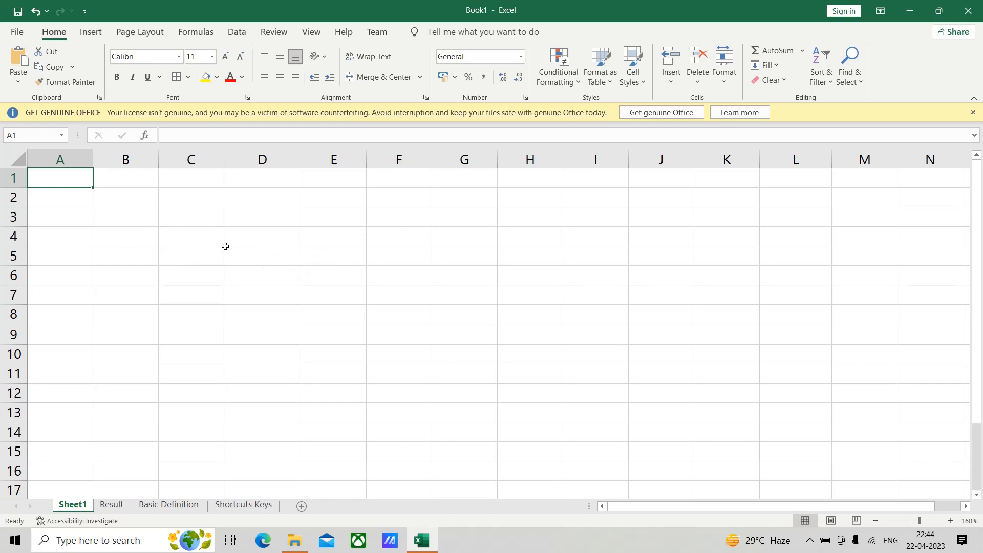
# Demonstrate range selection by selecting the column range E4:E10, the row range H3:K3 and the block C3:G12 in turn.
pyautogui.click(334, 236)
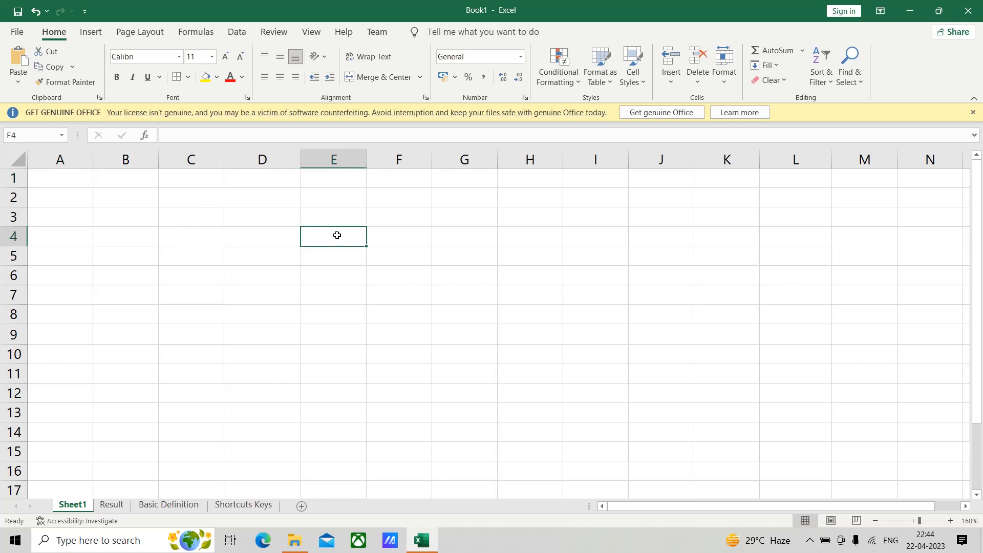
pyautogui.moveTo(337, 235); pyautogui.dragTo(342, 351)
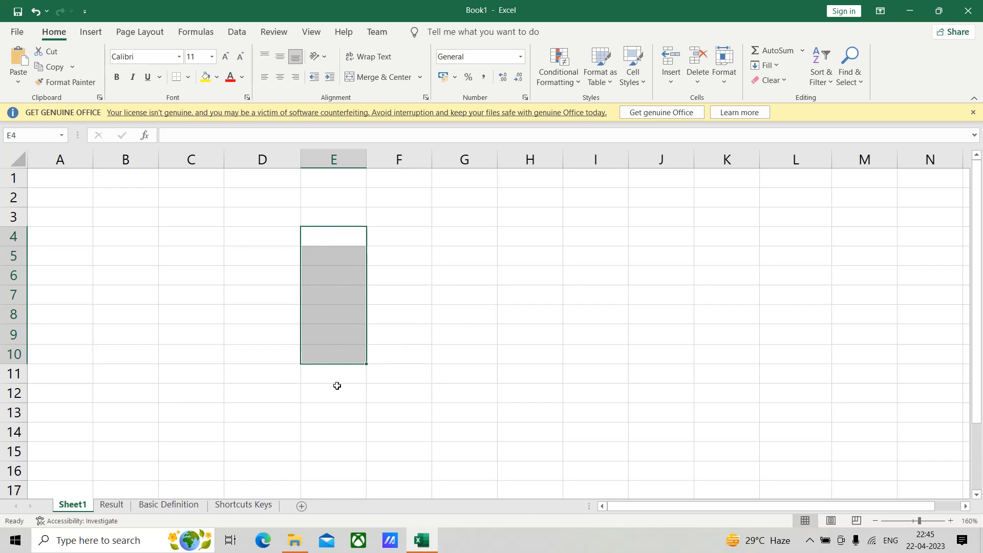
pyautogui.moveTo(514, 217); pyautogui.dragTo(701, 219)
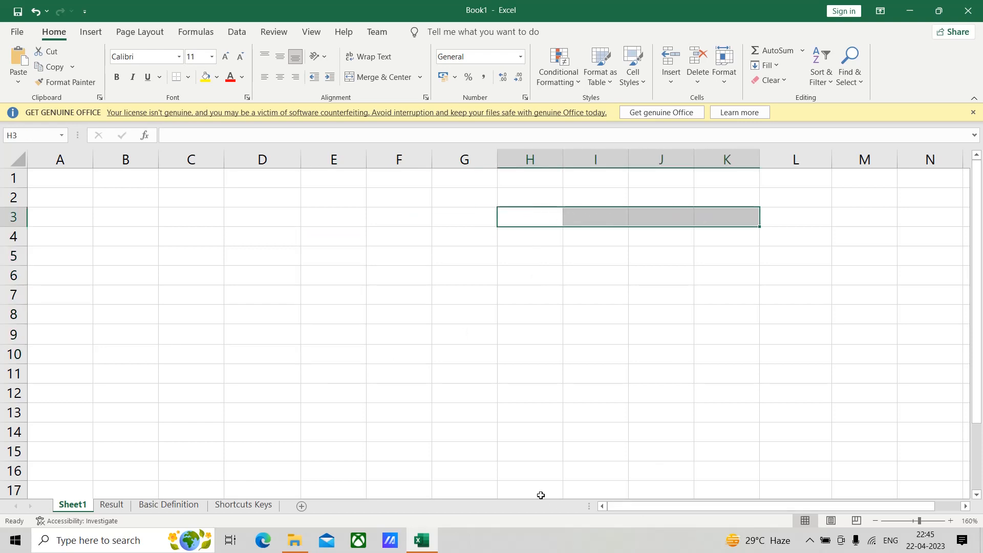
pyautogui.click(198, 223)
pyautogui.moveTo(198, 223); pyautogui.dragTo(486, 399)
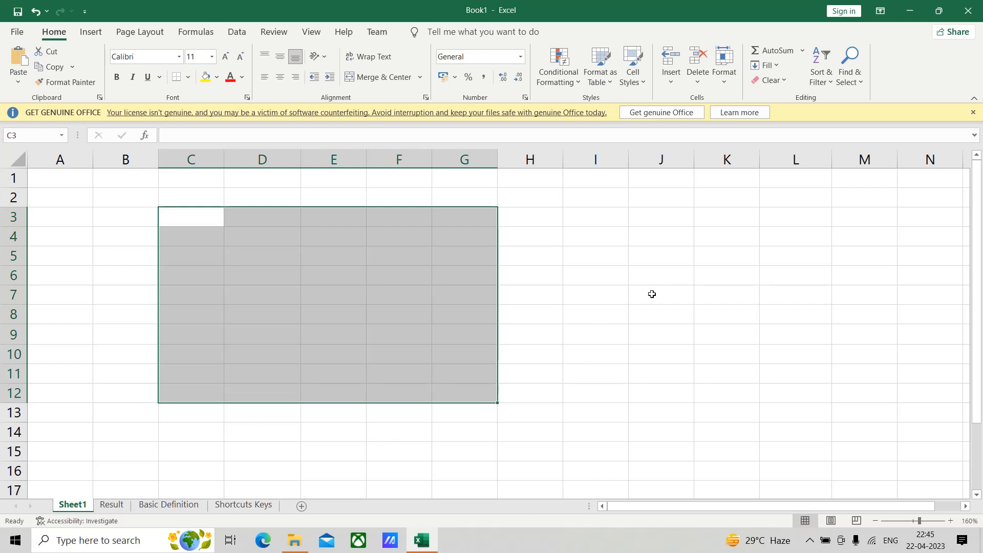
# Enter the row range reference =B2:F2 in cell D3, and select the column range H2:H11.
pyautogui.click(632, 327)
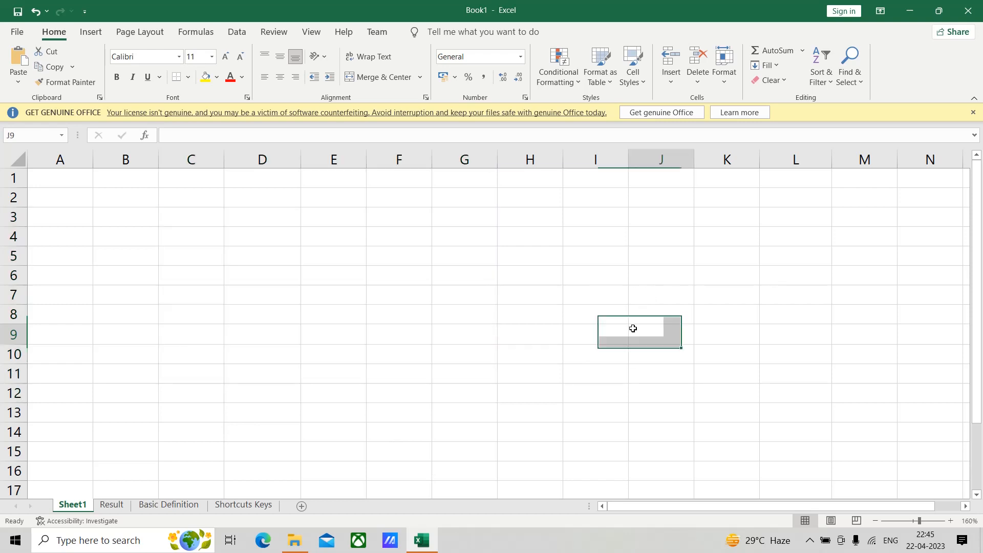
pyautogui.click(246, 220)
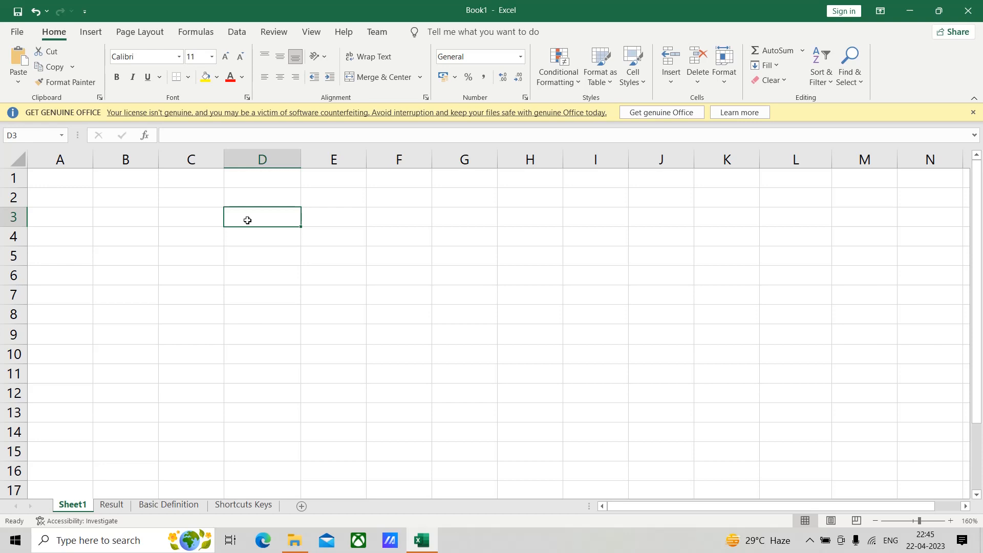
pyautogui.write('=')
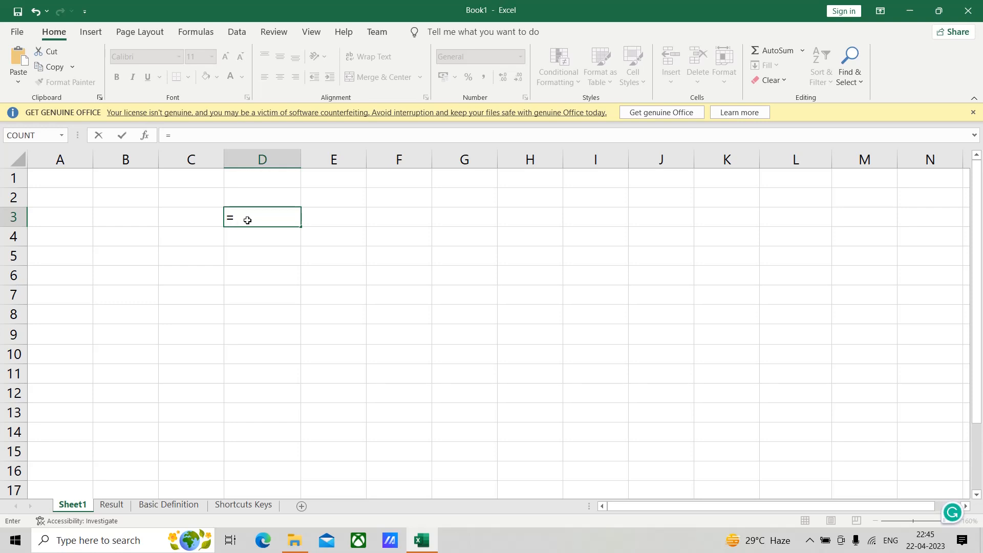
pyautogui.write('B2')
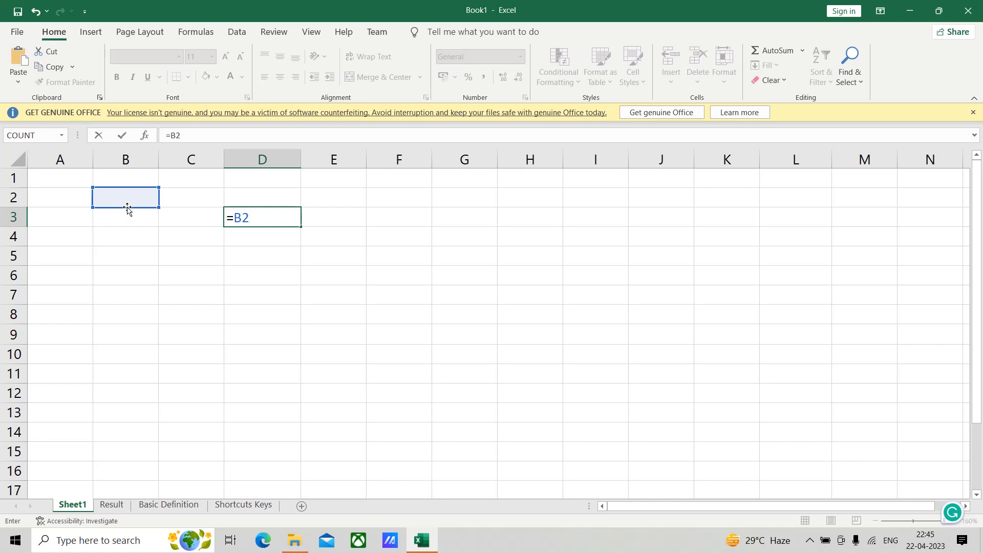
pyautogui.write(':  F2')
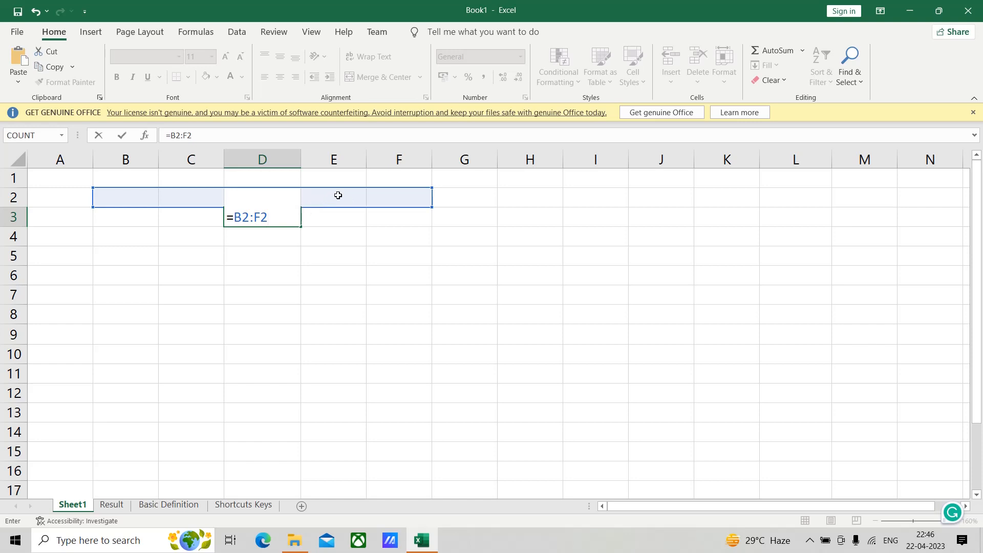
pyautogui.moveTo(537, 206); pyautogui.dragTo(560, 369)
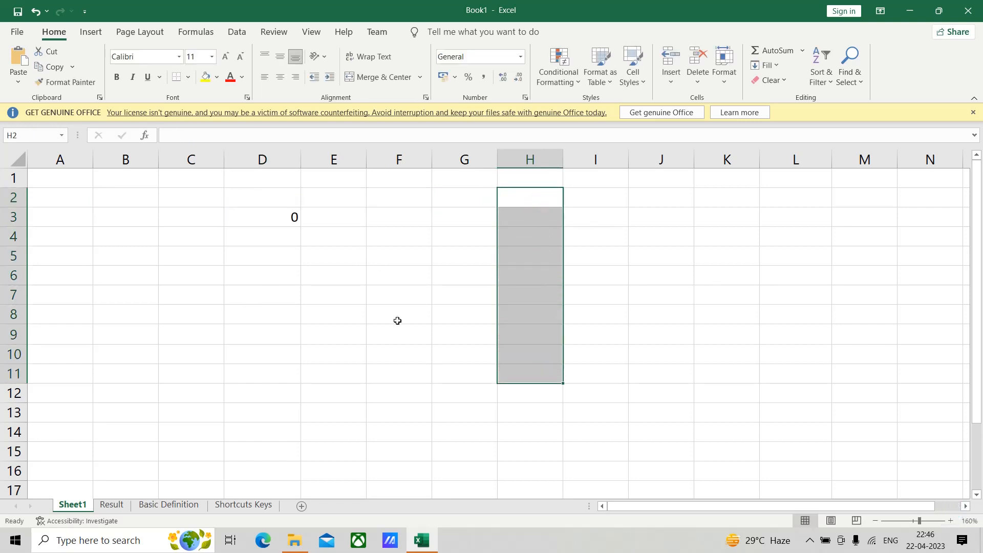
# Replace the content of cell D3 with the column range reference =H1:H10.
pyautogui.click(246, 213)
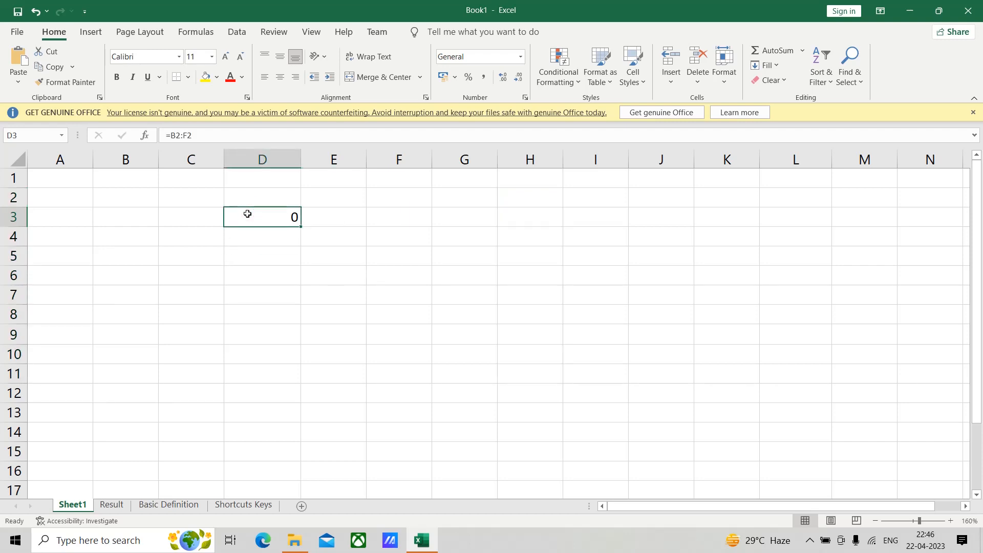
pyautogui.write('=H')
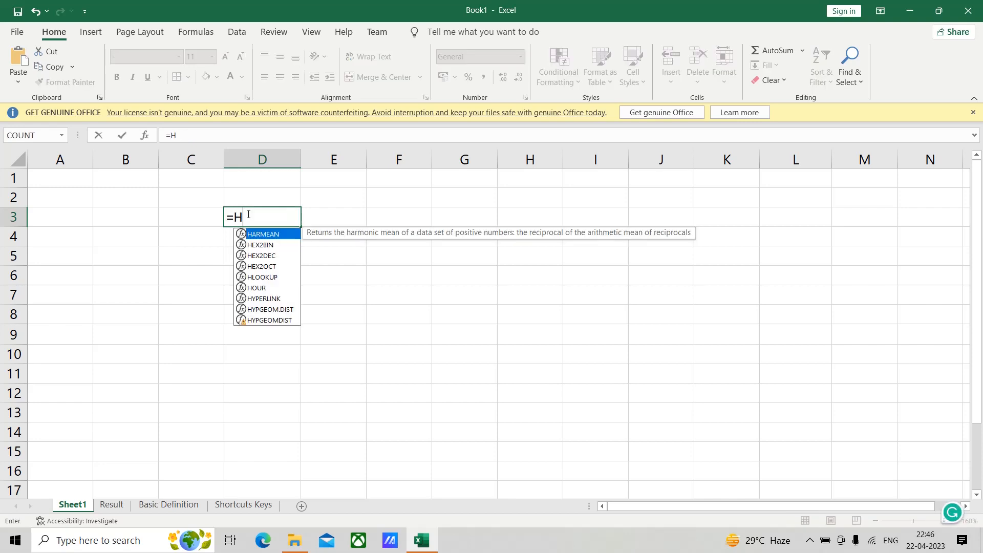
pyautogui.write('1')
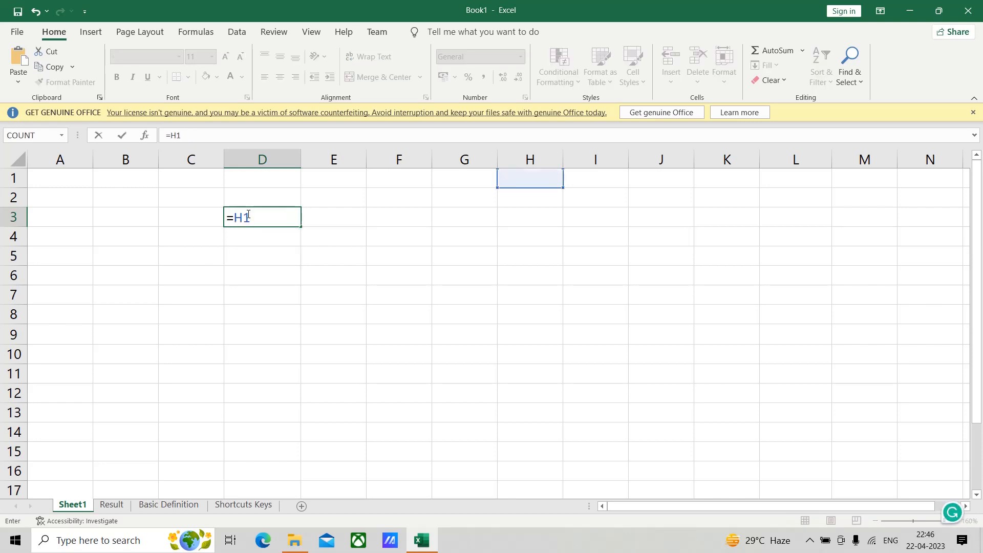
pyautogui.write(':H10')
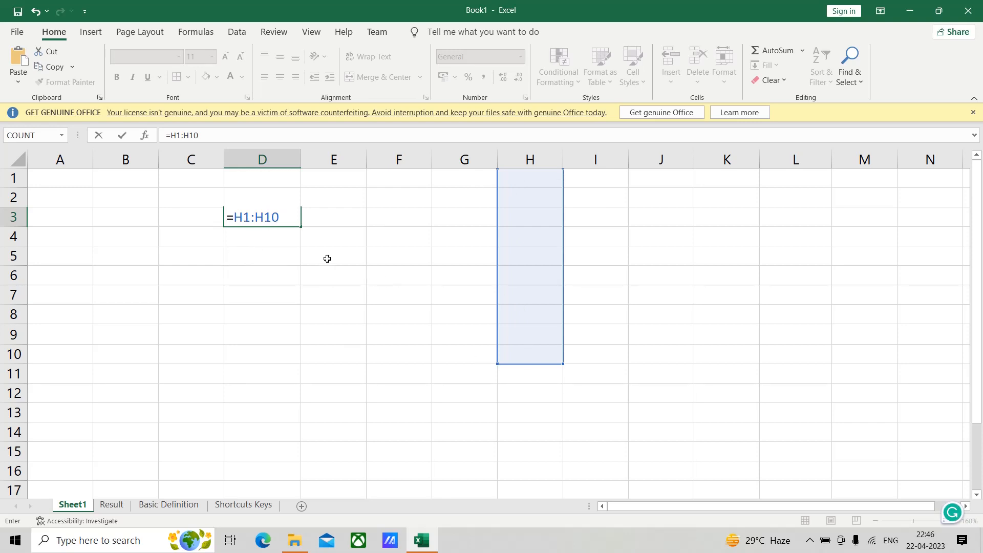
# Change the reference in D3 to the block range =H1:K10 and commit the formula.
pyautogui.press('BackSpace')
pyautogui.press('BackSpace')
pyautogui.press('BackSpace')
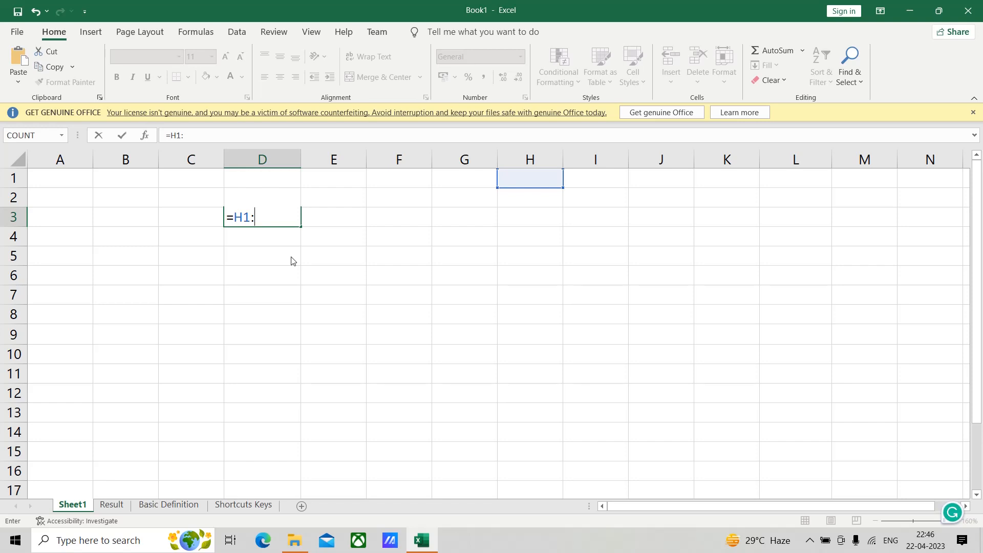
pyautogui.write('k10')
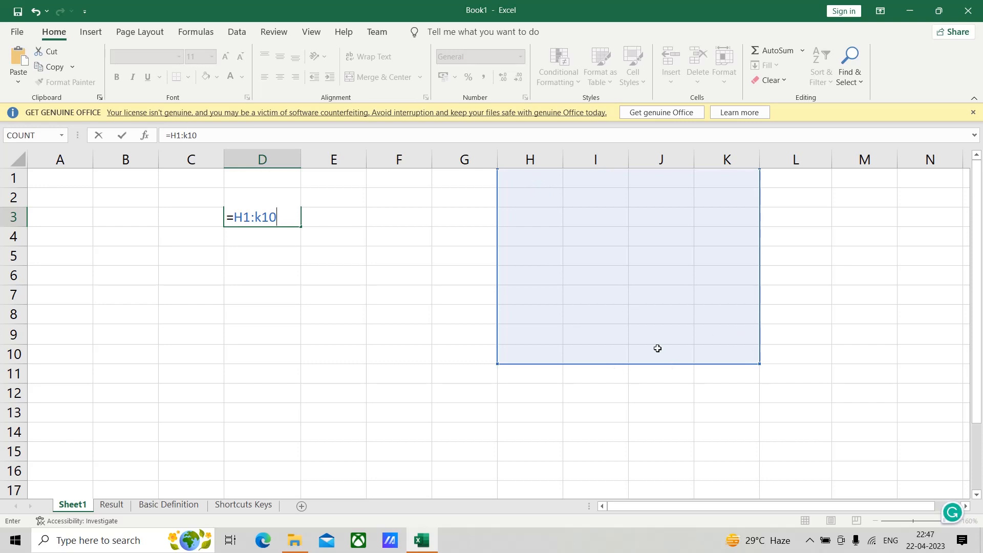
pyautogui.click(262, 217)
pyautogui.press('BackSpace')
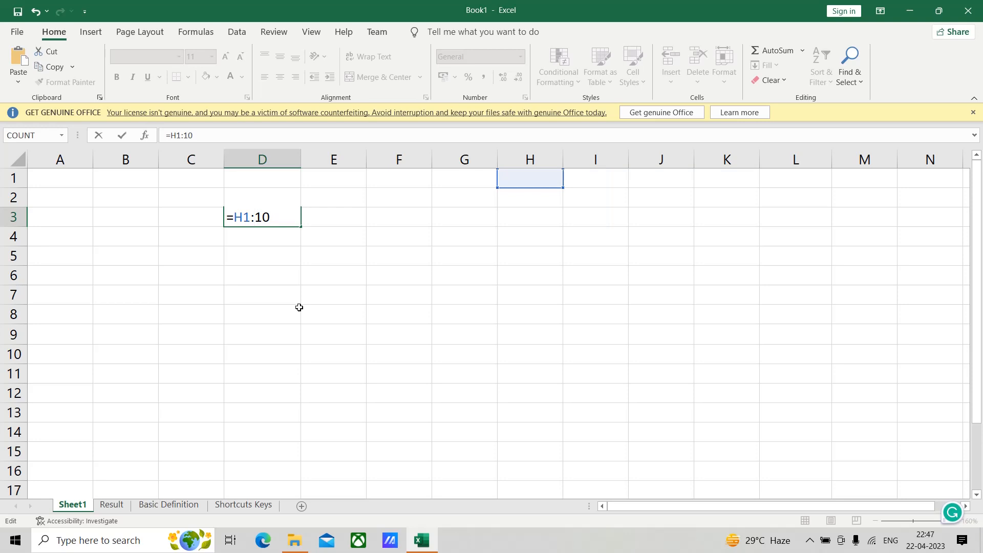
pyautogui.write('K')
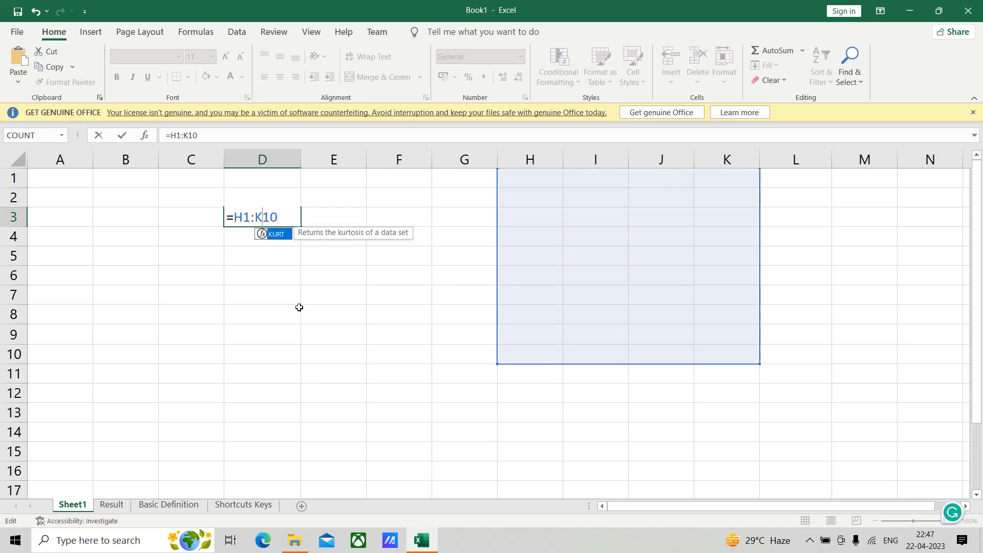
pyautogui.click(261, 307)
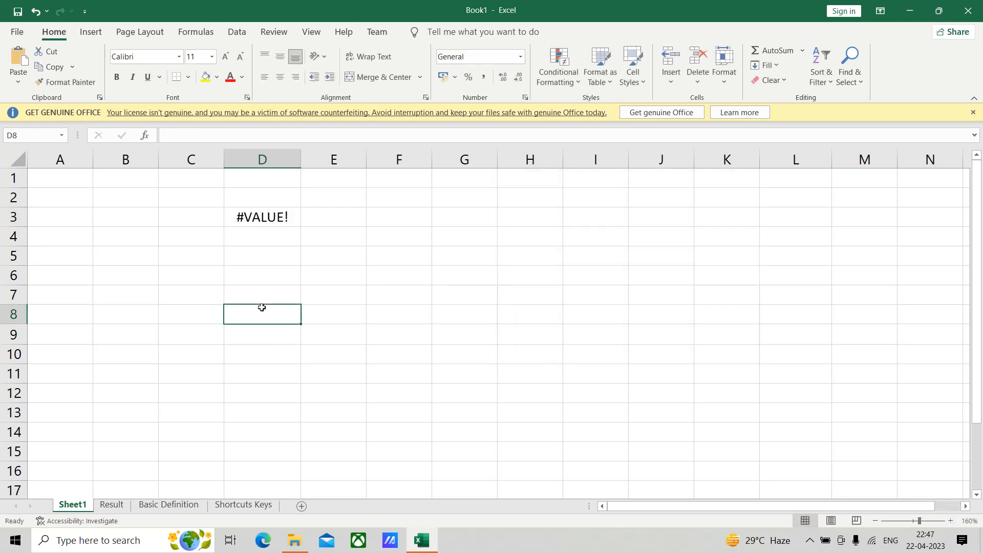
# Check the formula in D3, and clear the contents of the block C1:F5.
pyautogui.click(250, 224)
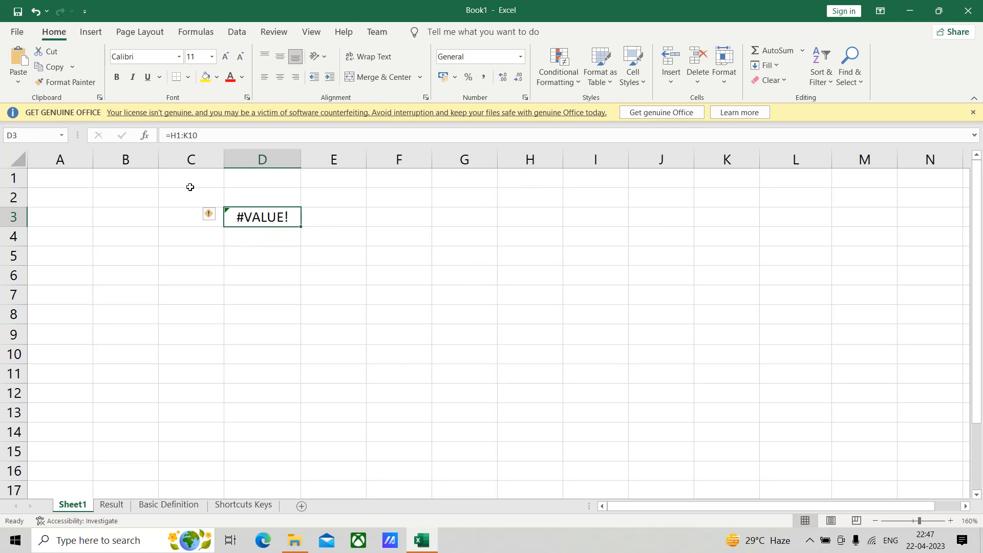
pyautogui.moveTo(190, 187); pyautogui.dragTo(397, 257)
pyautogui.press('Delete')
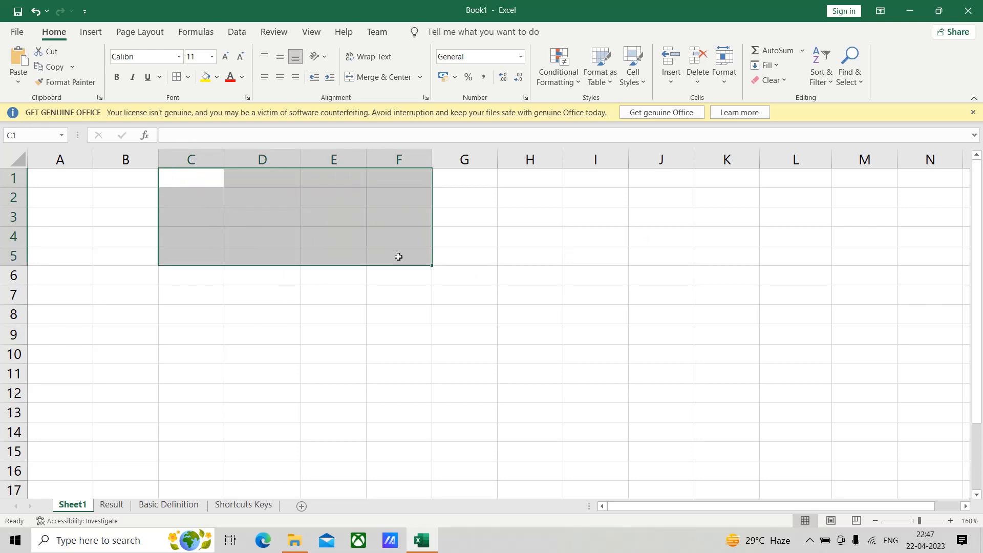
pyautogui.click(408, 410)
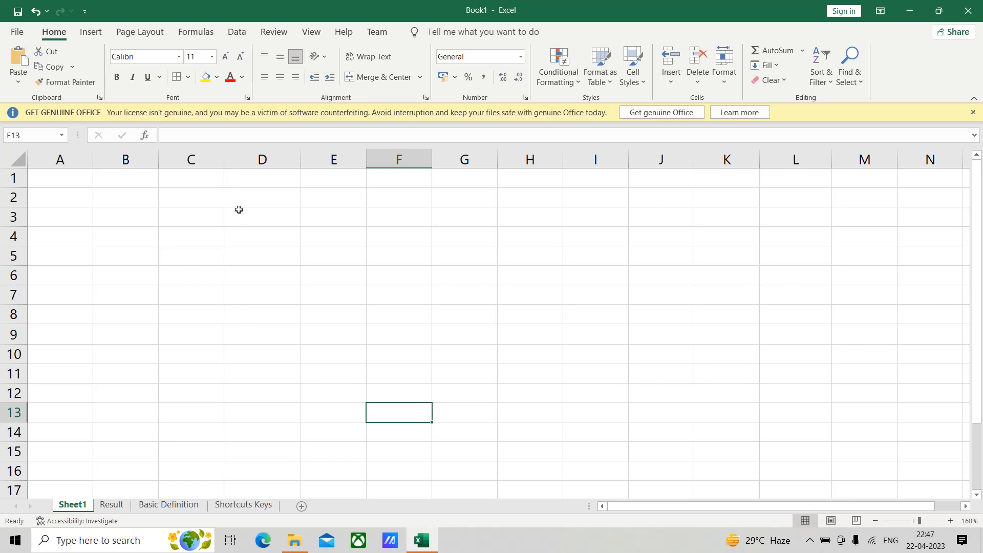
# Demonstrate single-range selection with a range starting at D2, the column range D7:D14 and the block F4:J12 in turn.
pyautogui.moveTo(239, 200); pyautogui.dragTo(439, 211)
pyautogui.moveTo(259, 285); pyautogui.dragTo(273, 431)
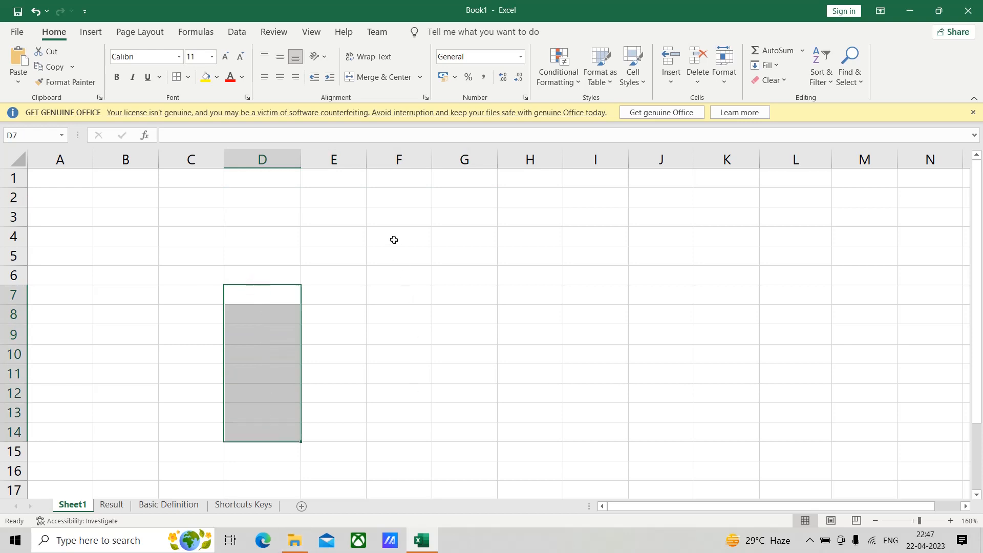
pyautogui.moveTo(393, 240); pyautogui.dragTo(629, 390)
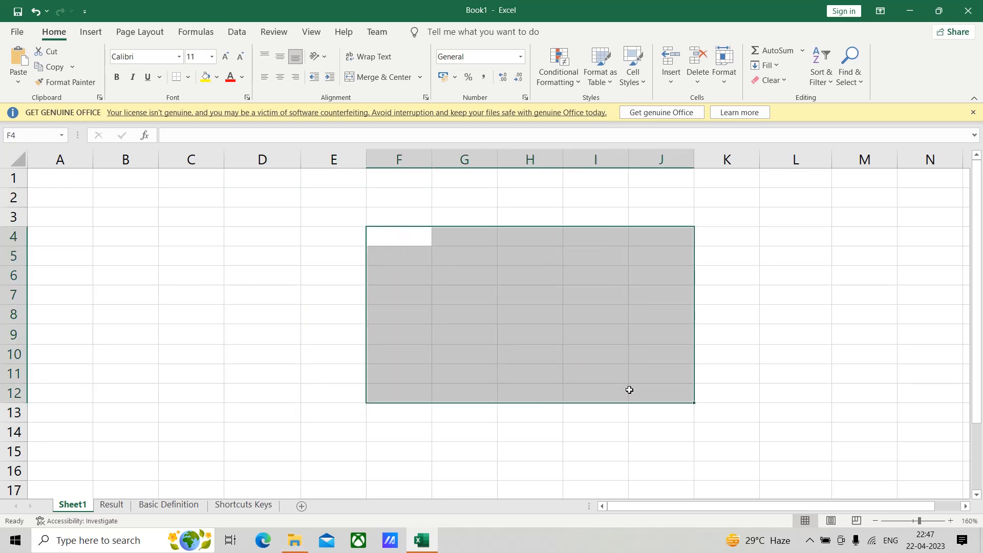
# Select the non-adjacent ranges B3:B10, F4:I4 and H9:K15 together, and release the multiple selection.
pyautogui.click(122, 217)
pyautogui.moveTo(122, 217); pyautogui.dragTo(129, 351)
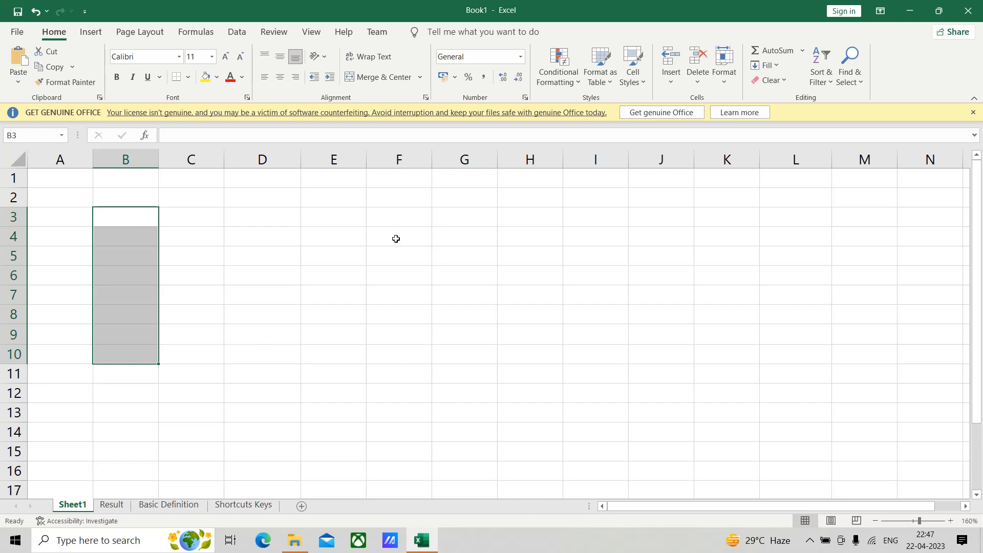
pyautogui.moveTo(396, 238); pyautogui.dragTo(583, 237)
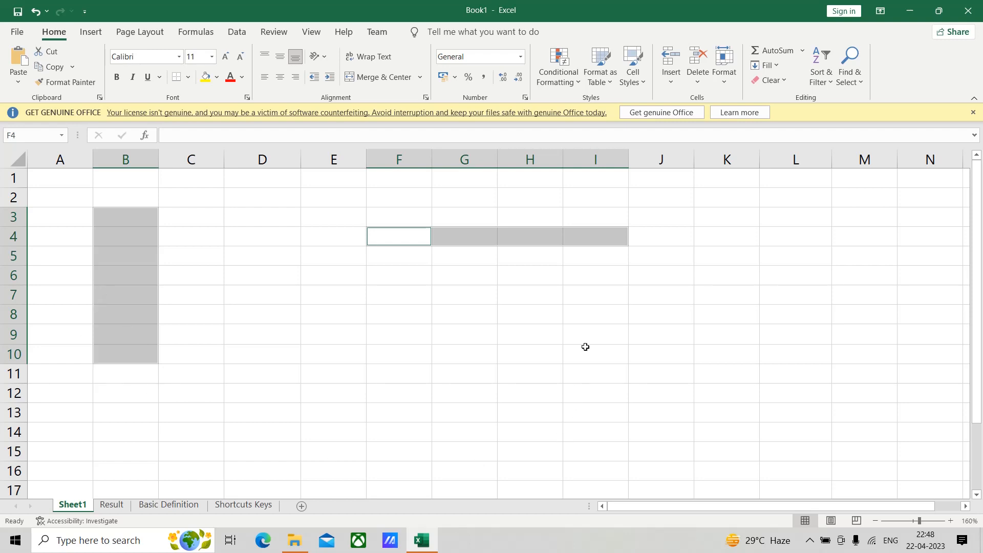
pyautogui.moveTo(517, 331); pyautogui.dragTo(700, 451)
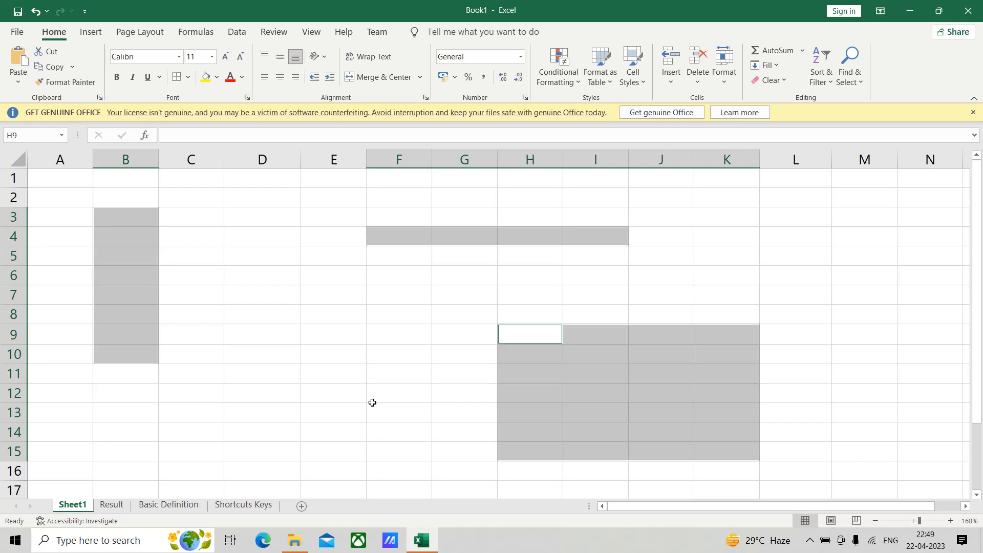
pyautogui.click(276, 341)
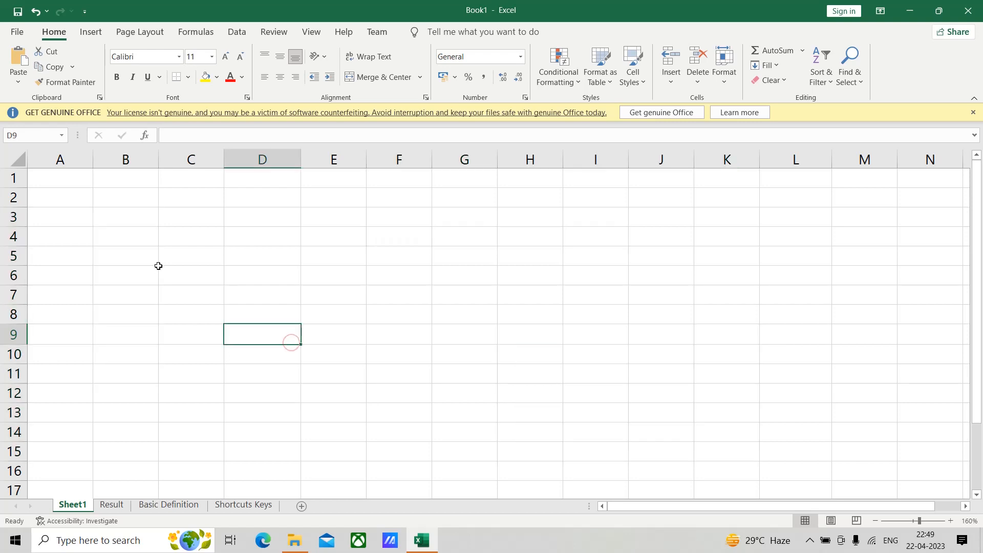
# Open the Insert Function dialog for cell I6 through AutoSum's More Functions, and set the function category to All.
pyautogui.click(395, 331)
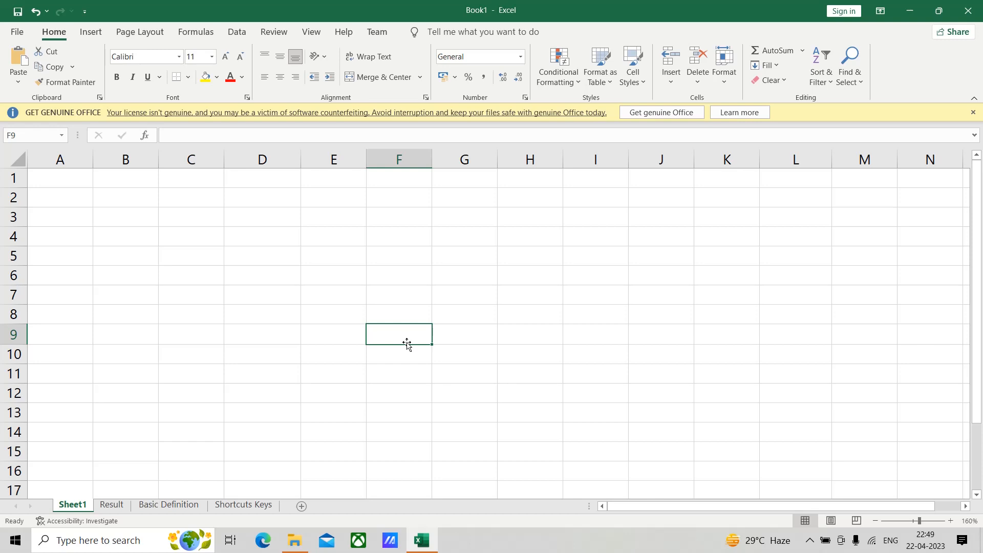
pyautogui.click(607, 275)
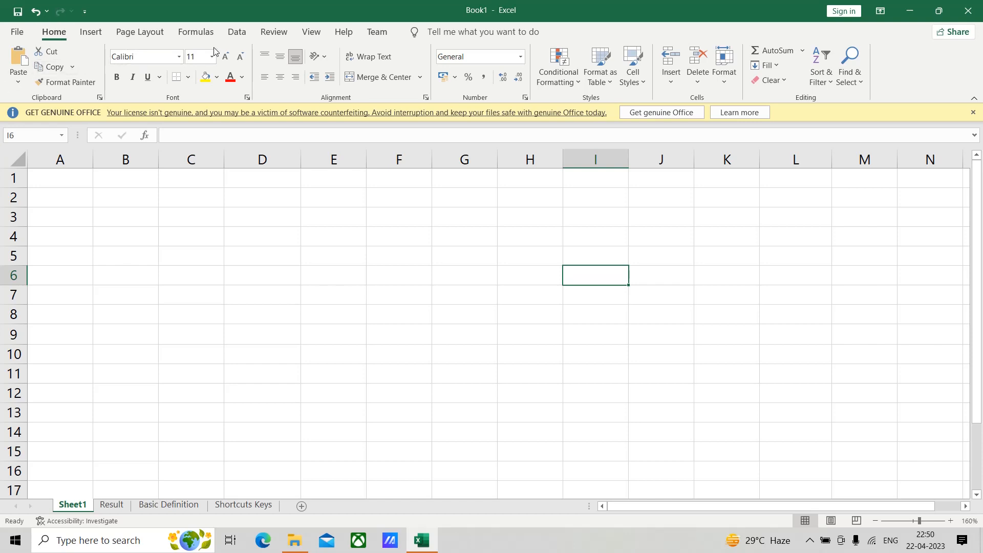
pyautogui.click(803, 51)
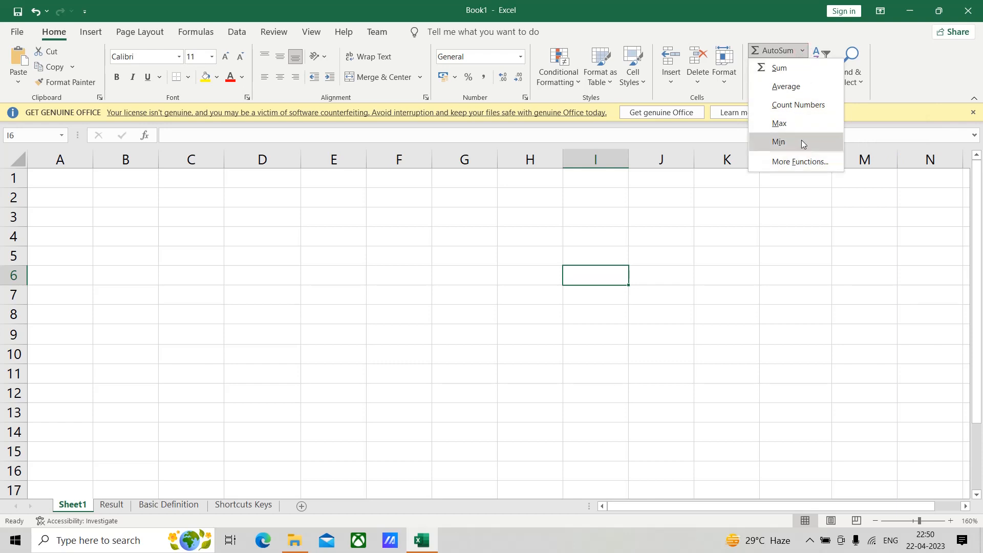
pyautogui.click(790, 164)
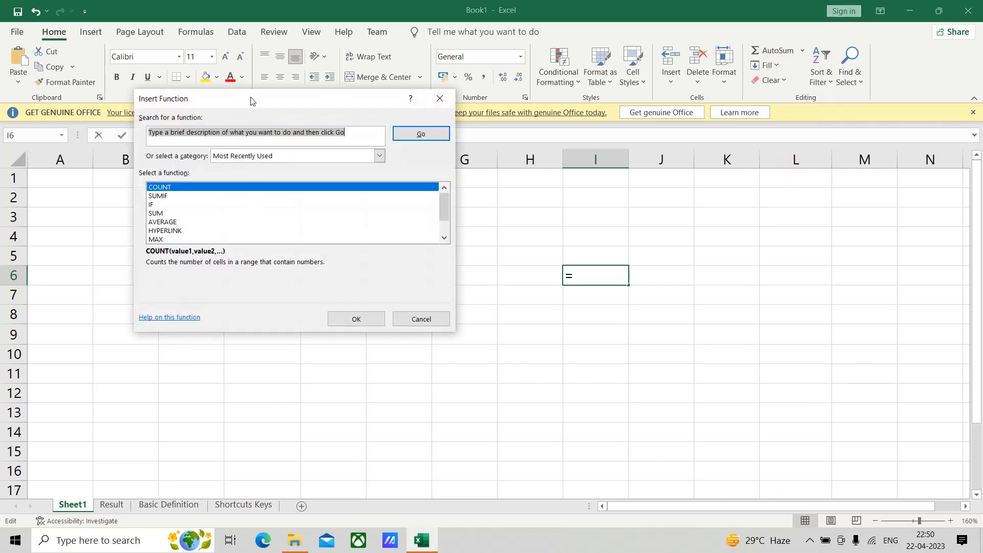
pyautogui.moveTo(253, 98); pyautogui.dragTo(382, 98)
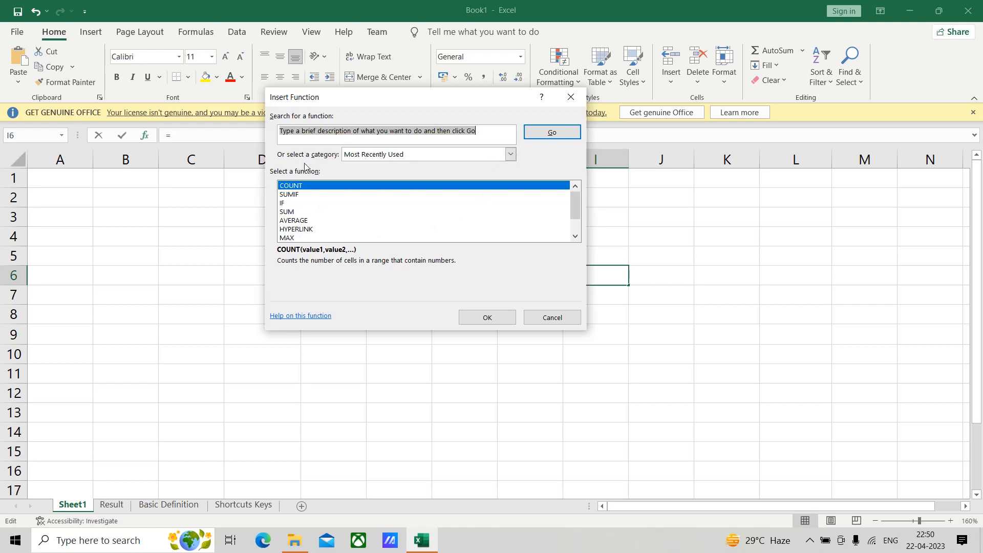
pyautogui.click(511, 155)
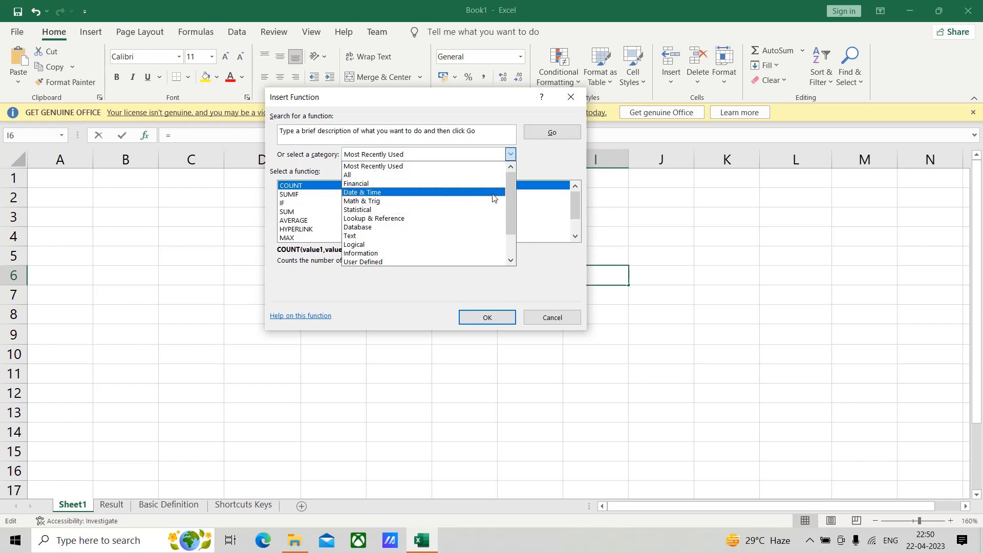
pyautogui.moveTo(511, 211); pyautogui.dragTo(511, 169)
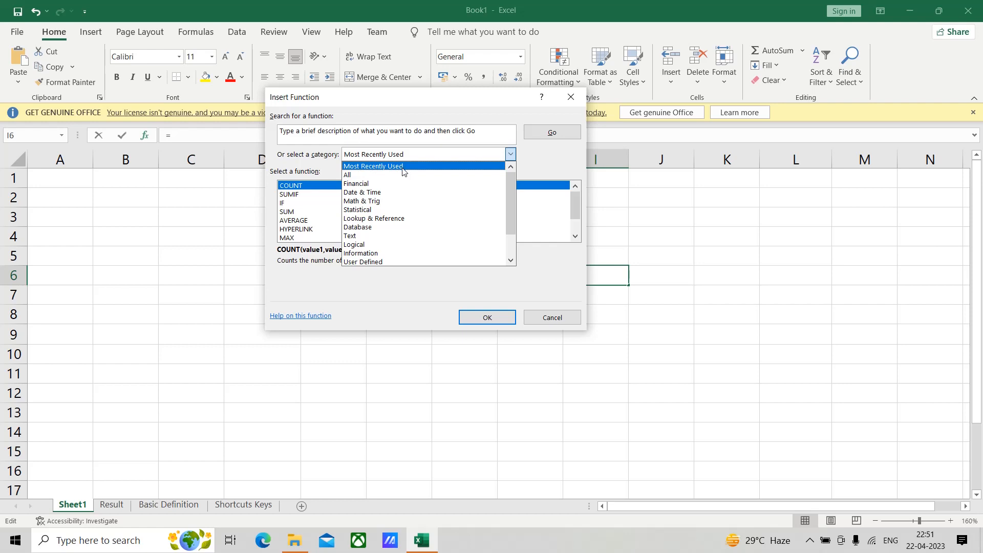
pyautogui.click(348, 175)
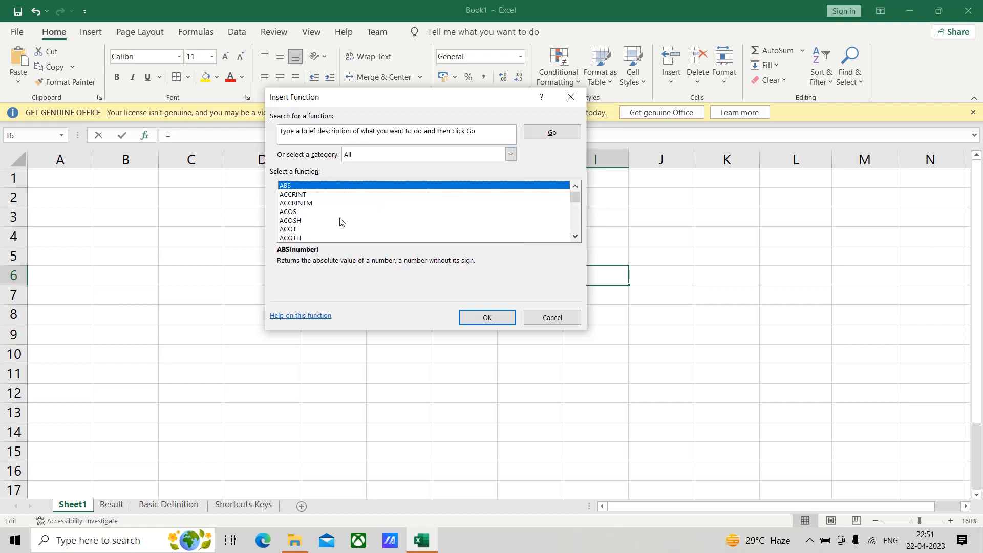
# Browse the function list of the All category from ABS down to COS.
pyautogui.press('Down')
pyautogui.press('Down')
pyautogui.press('Down')
pyautogui.press('Down')
pyautogui.press('Down')
pyautogui.press('Down')
pyautogui.press('Down')
pyautogui.press('Down')
pyautogui.press('Down')
pyautogui.press('Down')
pyautogui.press('Down')
pyautogui.press('Down')
pyautogui.press('Down')
pyautogui.press('Down')
pyautogui.press('Down')
pyautogui.press('Down')
pyautogui.press('Down')
pyautogui.press('Down')
pyautogui.press('Down')
pyautogui.press('Down')
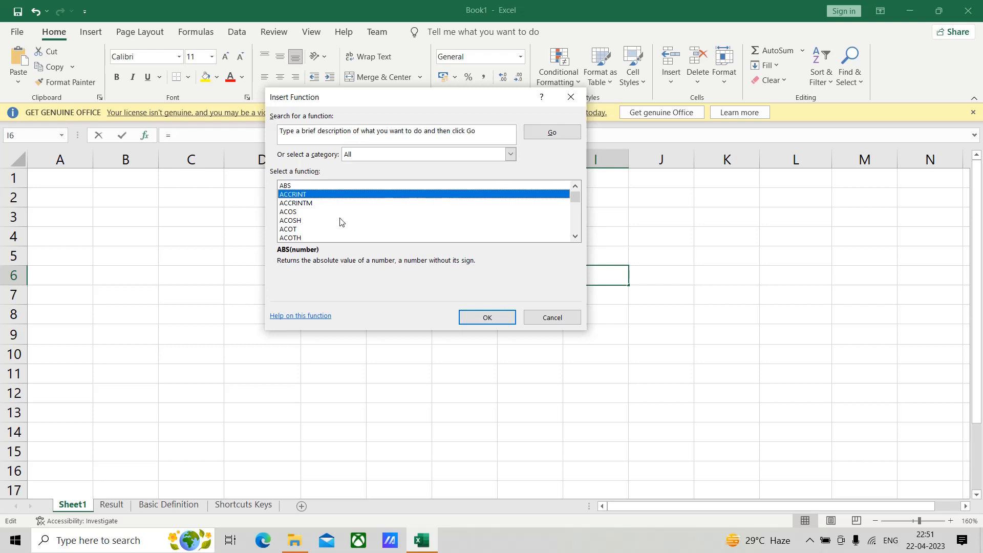
pyautogui.press('Down')
pyautogui.press('Down')
pyautogui.press('Down')
pyautogui.press('Down')
pyautogui.press('Down')
pyautogui.press('Down')
pyautogui.press('Down')
pyautogui.press('Down')
pyautogui.press('Down')
pyautogui.press('Down')
pyautogui.press('Down')
pyautogui.press('Down')
pyautogui.press('Down')
pyautogui.press('Down')
pyautogui.press('Down')
pyautogui.press('Down')
pyautogui.press('Down')
pyautogui.press('Down')
pyautogui.press('Down')
pyautogui.press('Down')
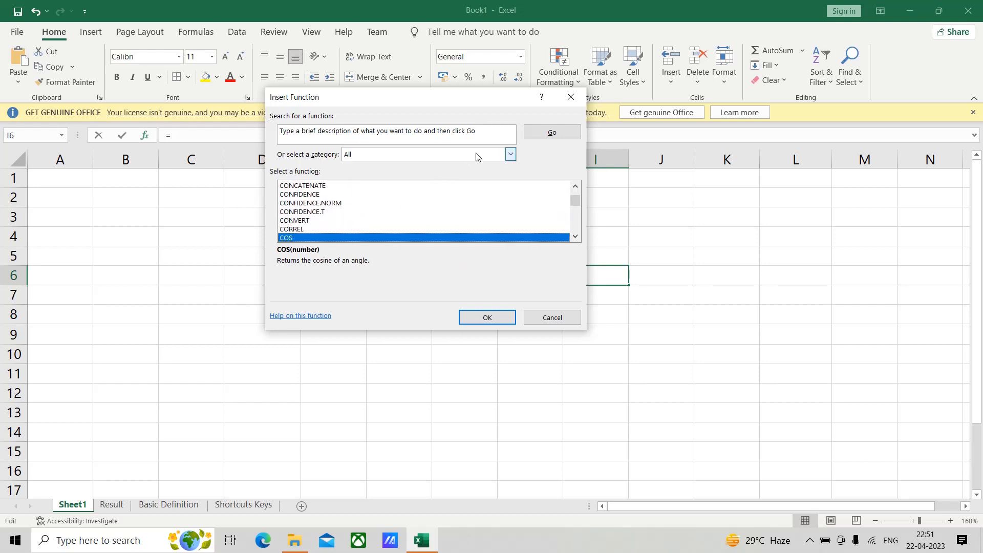
# Browse the functions of the Financial category and those of the Date & Time category through to YEARFRAC.
pyautogui.click(510, 154)
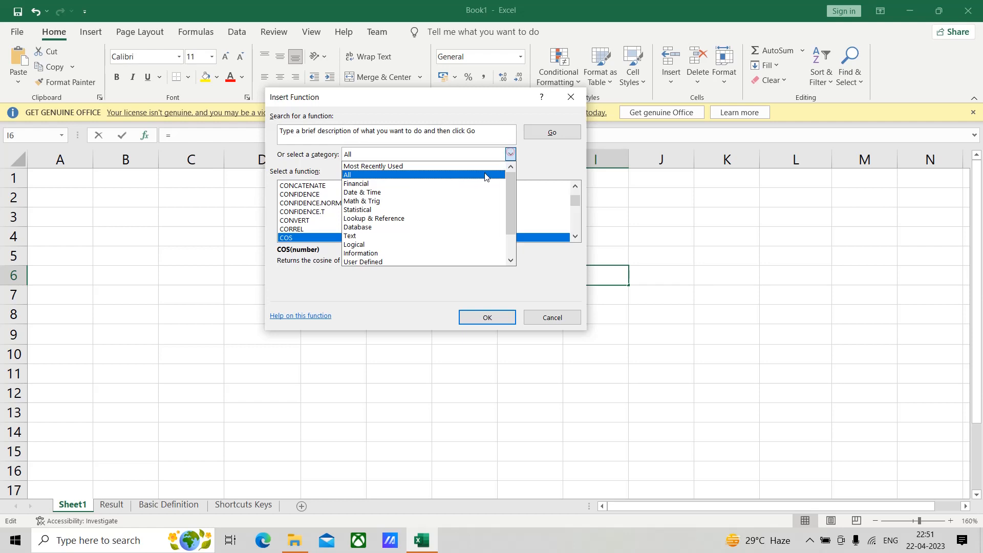
pyautogui.click(356, 185)
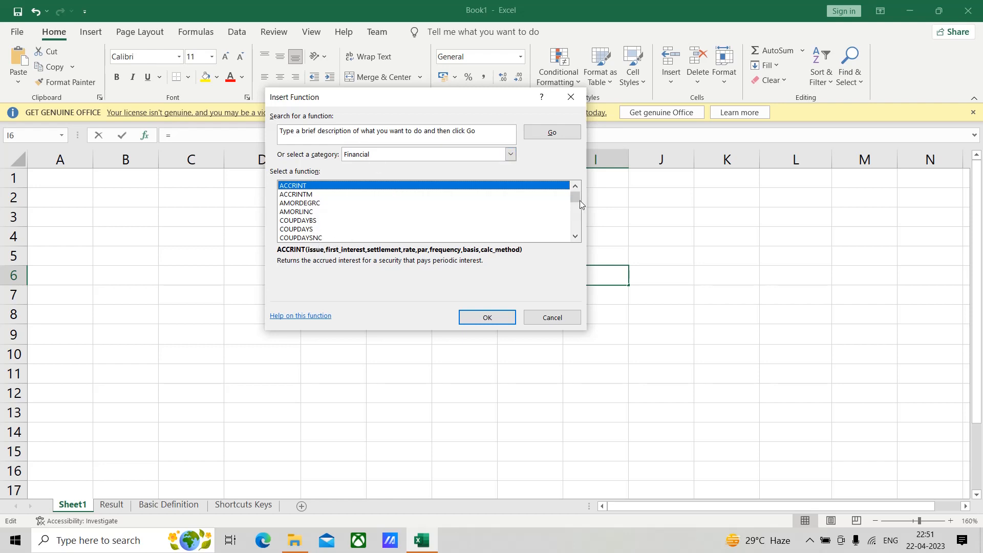
pyautogui.moveTo(577, 198)
pyautogui.mouseDown()
pyautogui.moveTo(579, 237)
pyautogui.moveTo(582, 192)
pyautogui.mouseUp()
pyautogui.click(511, 155)
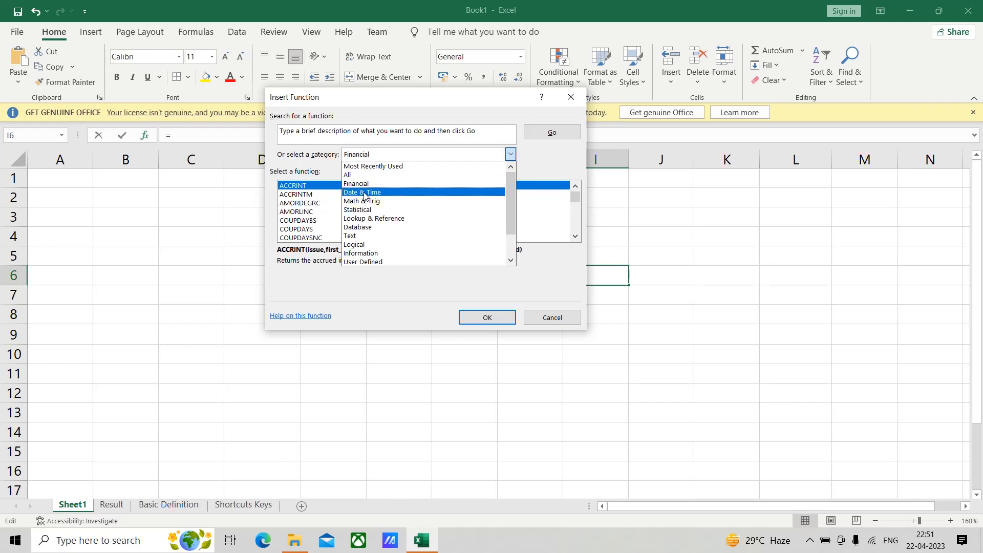
pyautogui.click(381, 194)
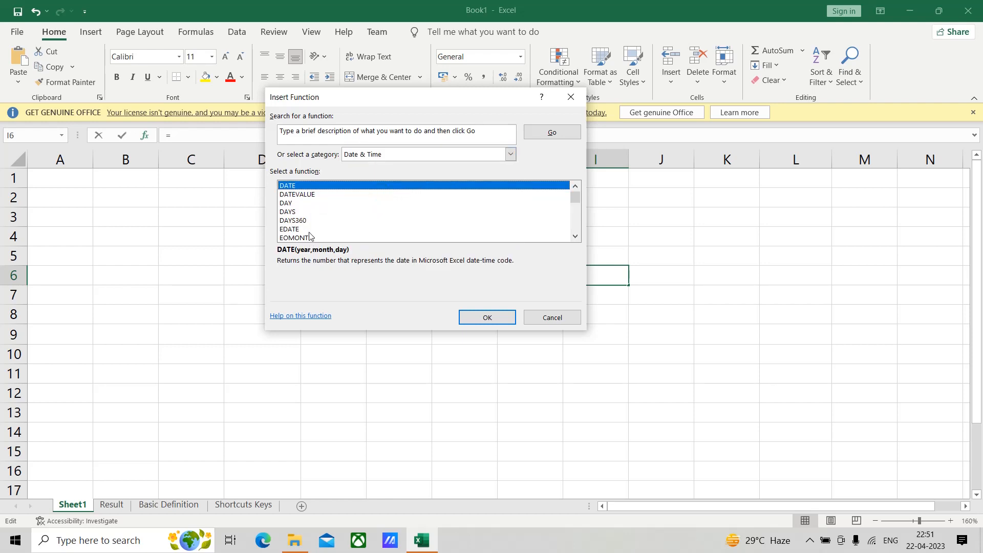
pyautogui.moveTo(575, 200); pyautogui.dragTo(576, 237)
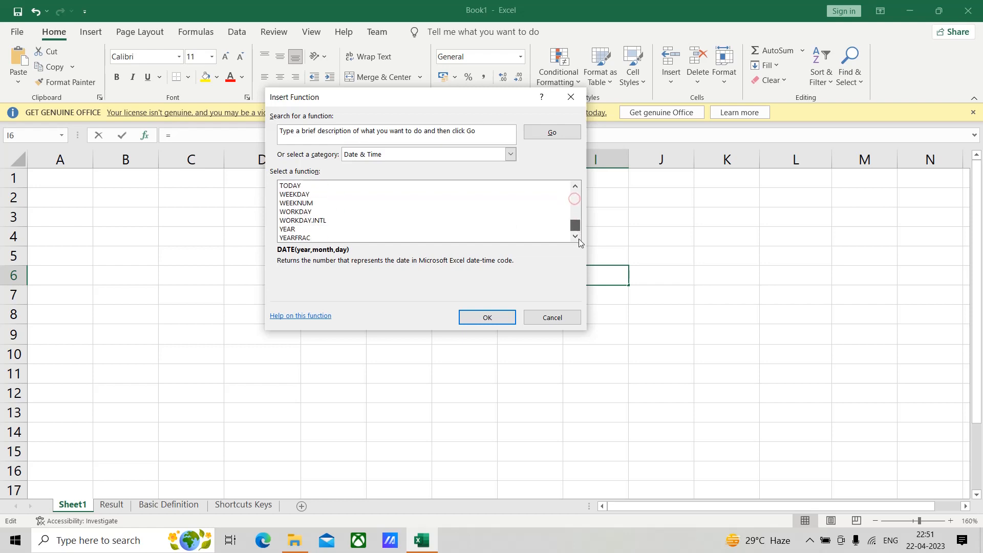
# View the Math & Trig, Statistical and Lookup & Reference function categories, and dismiss the Insert Function dialog without inserting anything.
pyautogui.click(510, 155)
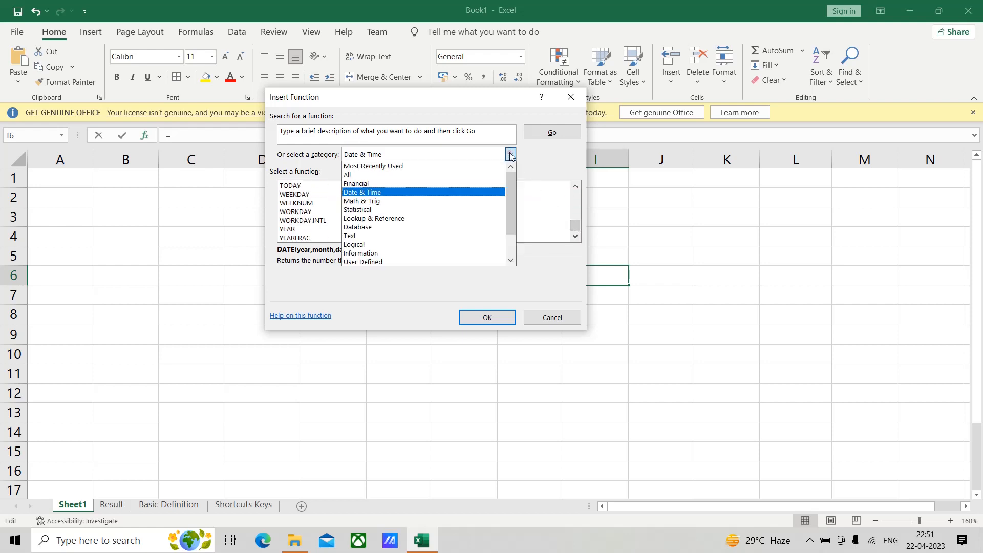
pyautogui.click(373, 201)
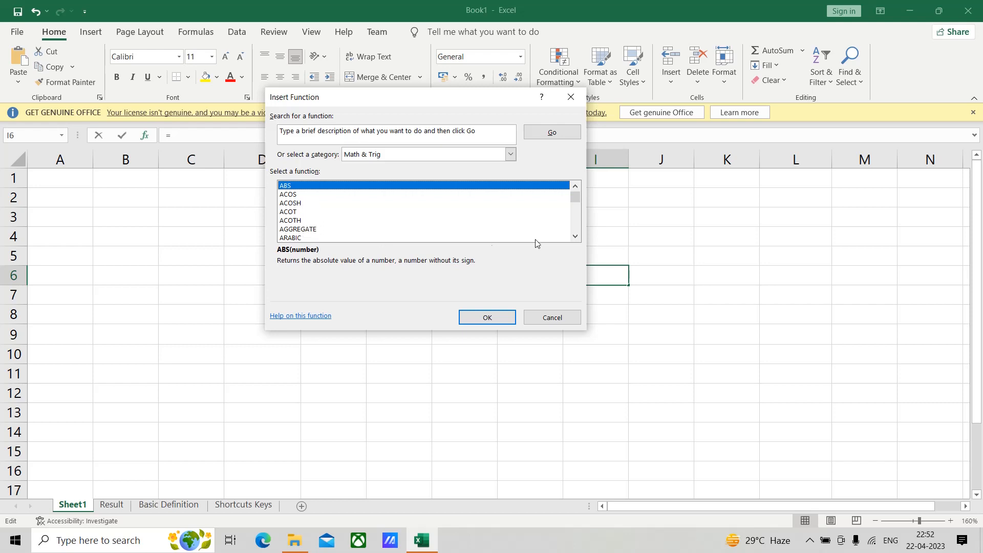
pyautogui.moveTo(575, 203); pyautogui.dragTo(574, 238)
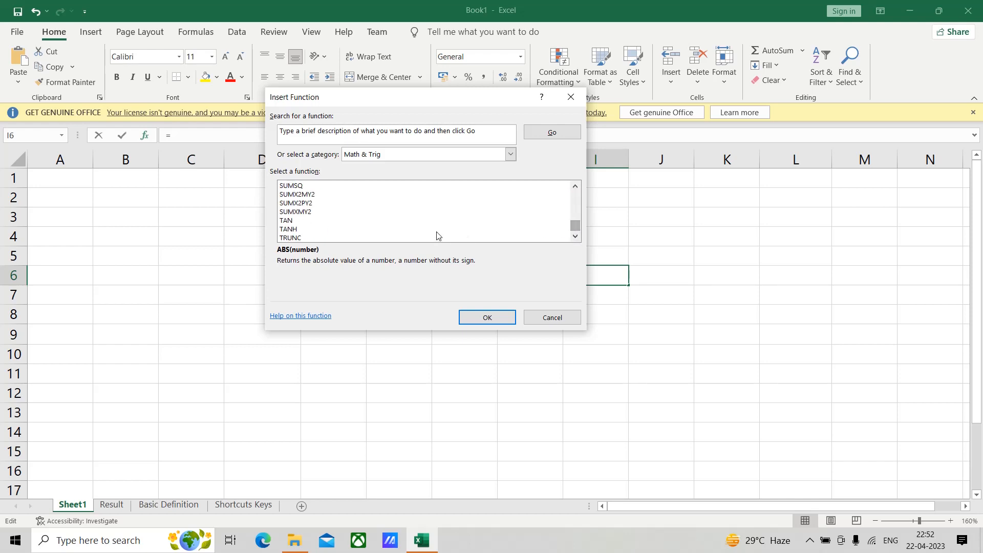
pyautogui.click(510, 155)
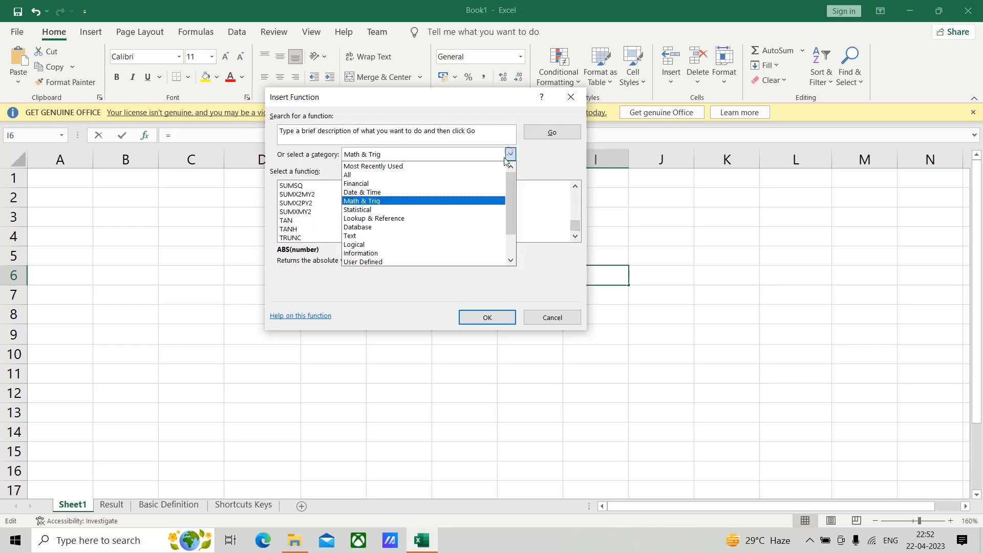
pyautogui.click(372, 210)
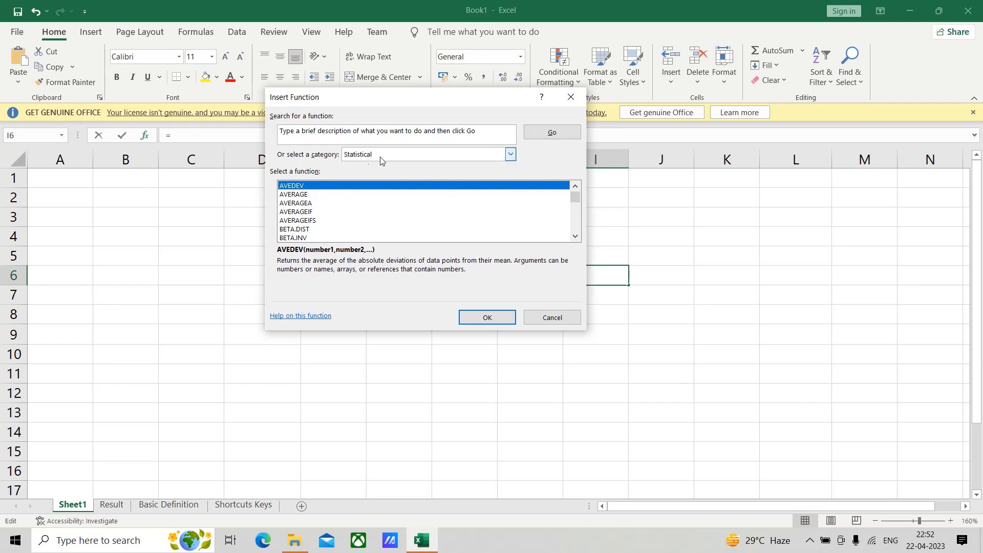
pyautogui.click(510, 154)
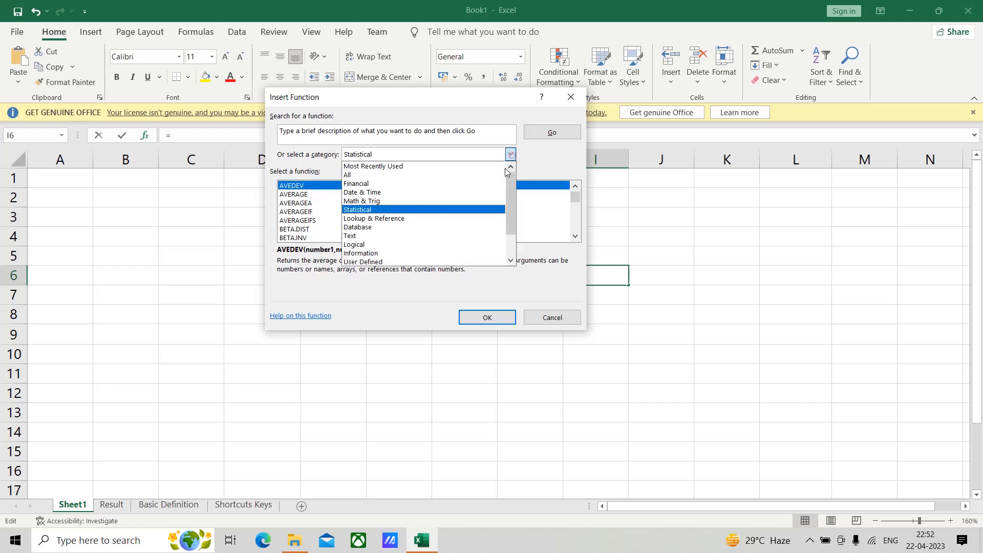
pyautogui.click(385, 220)
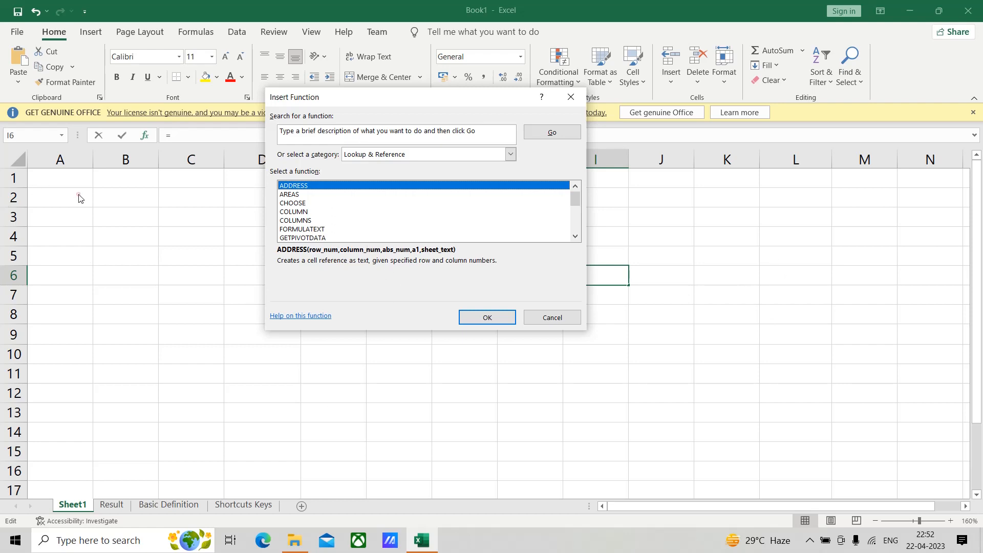
pyautogui.click(561, 319)
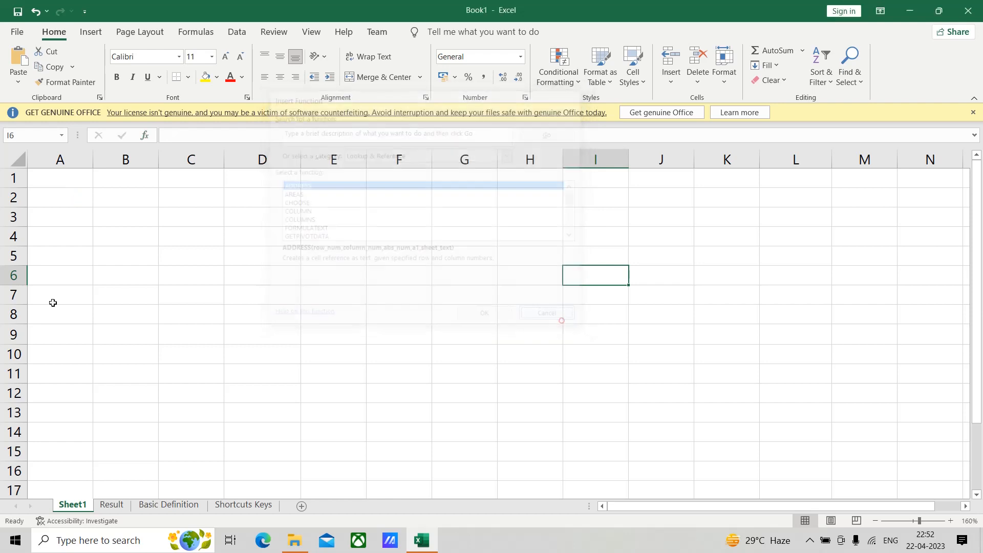
# Enter the numbers 1, 2, 3 and 4 down column B in cells B2 to B5.
pyautogui.moveTo(132, 197); pyautogui.dragTo(140, 361)
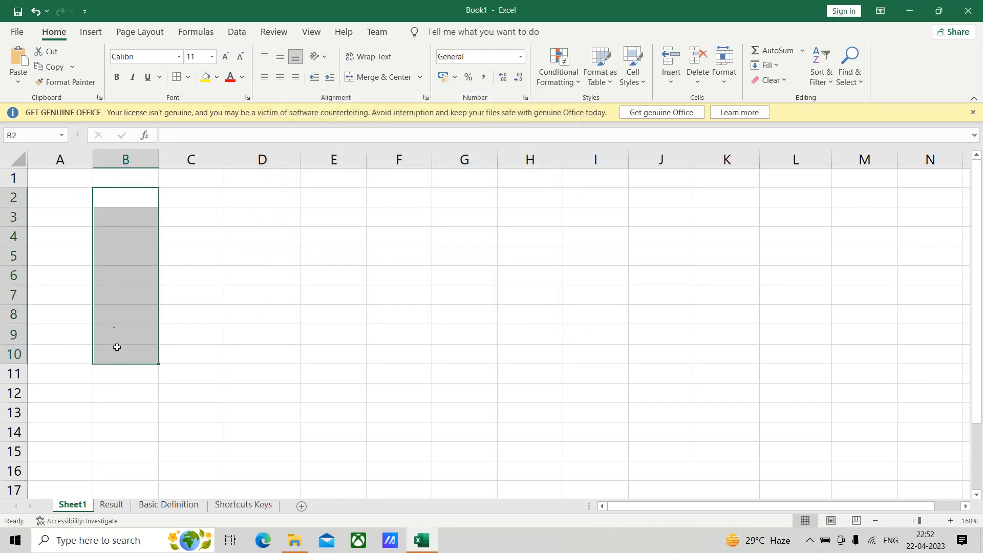
pyautogui.click(124, 199)
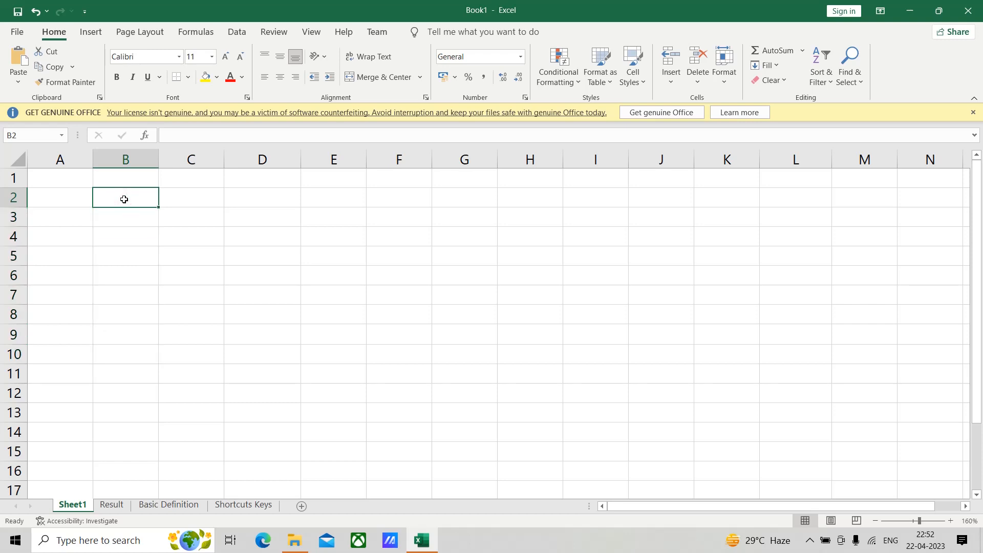
pyautogui.click(124, 200)
pyautogui.click(124, 199)
pyautogui.write('1')
pyautogui.press('Return')
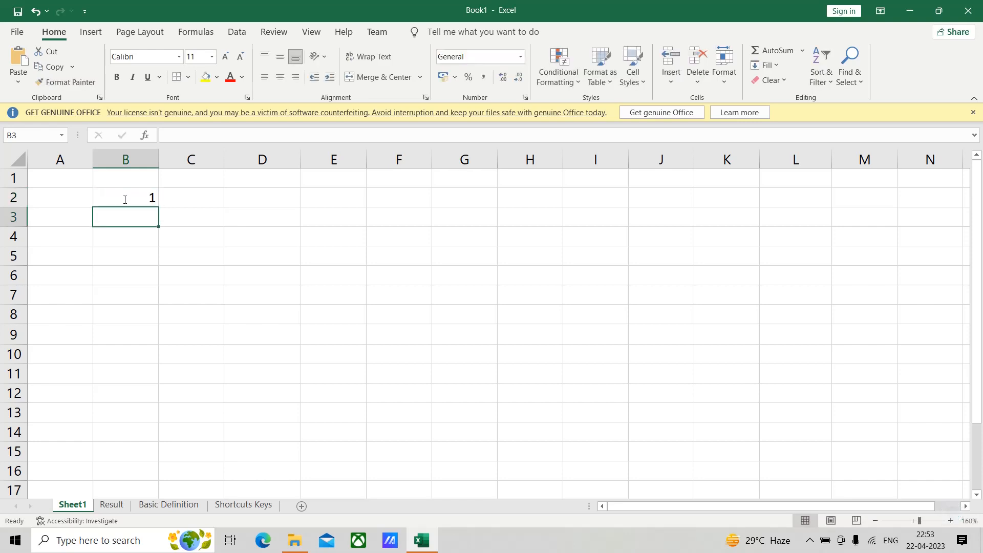
pyautogui.write('2')
pyautogui.press('Return')
pyautogui.write('3')
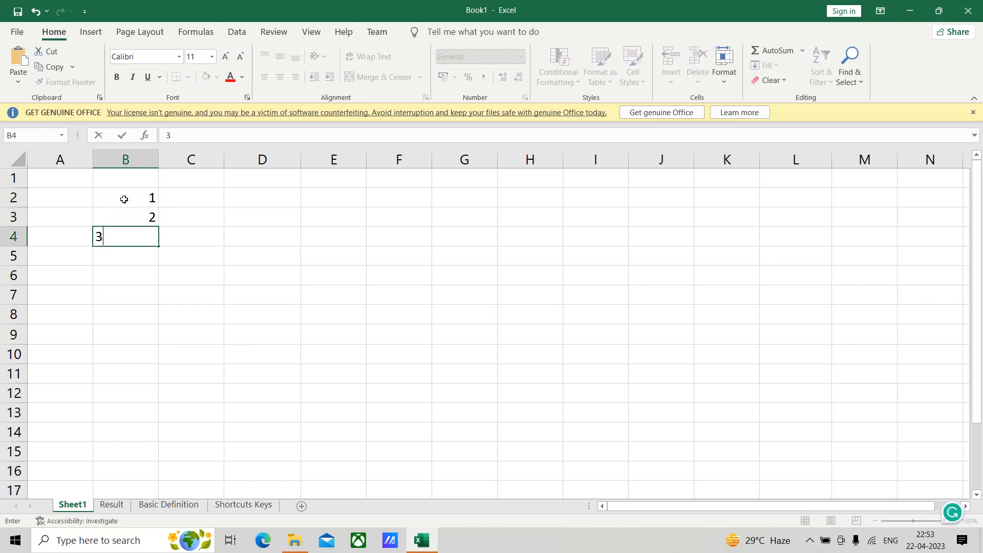
pyautogui.press('Return')
pyautogui.write('4')
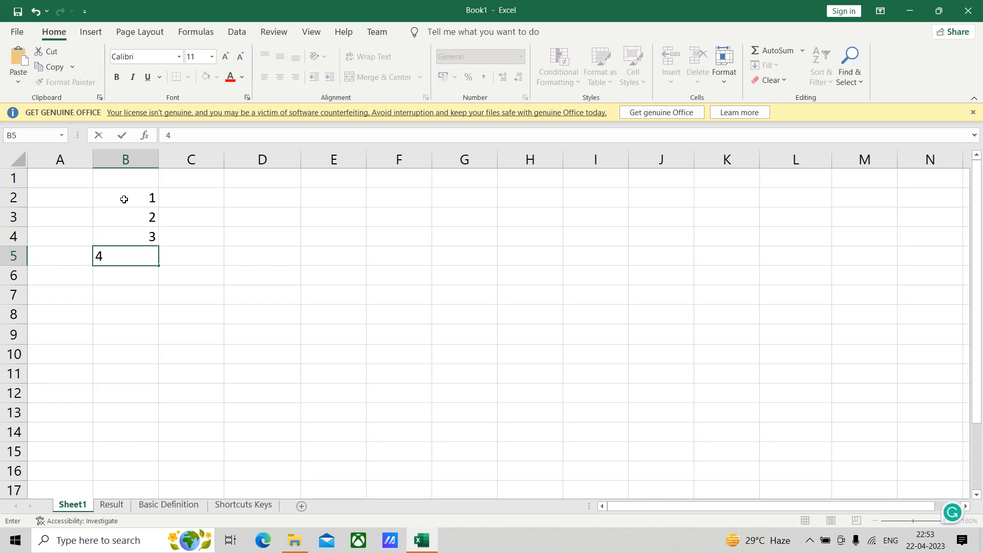
pyautogui.click(257, 278)
# Select the filled range B2:B5 to demonstrate the cells that form a range.
pyautogui.click(143, 200)
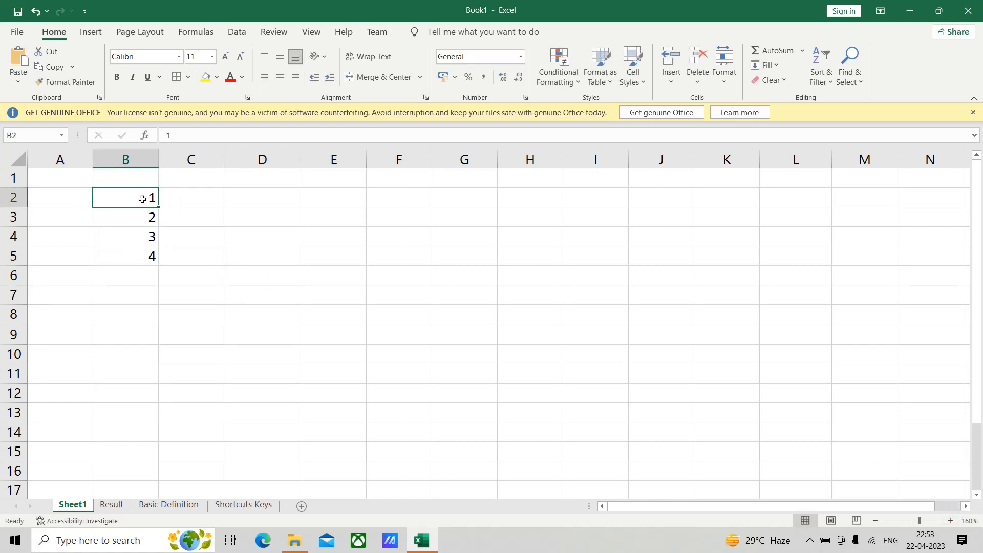
pyautogui.moveTo(142, 199); pyautogui.dragTo(143, 255)
pyautogui.moveTo(421, 543)
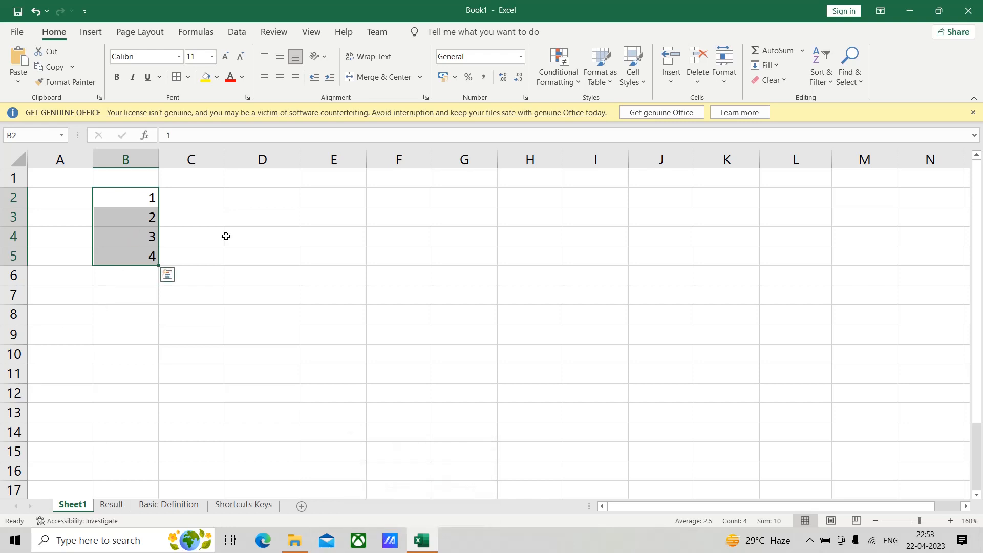
# Enter the formula =SUM(B2:B5) in D2, extending the reference from B2 to B5, and check the formula in that cell.
pyautogui.click(268, 202)
pyautogui.write('=')
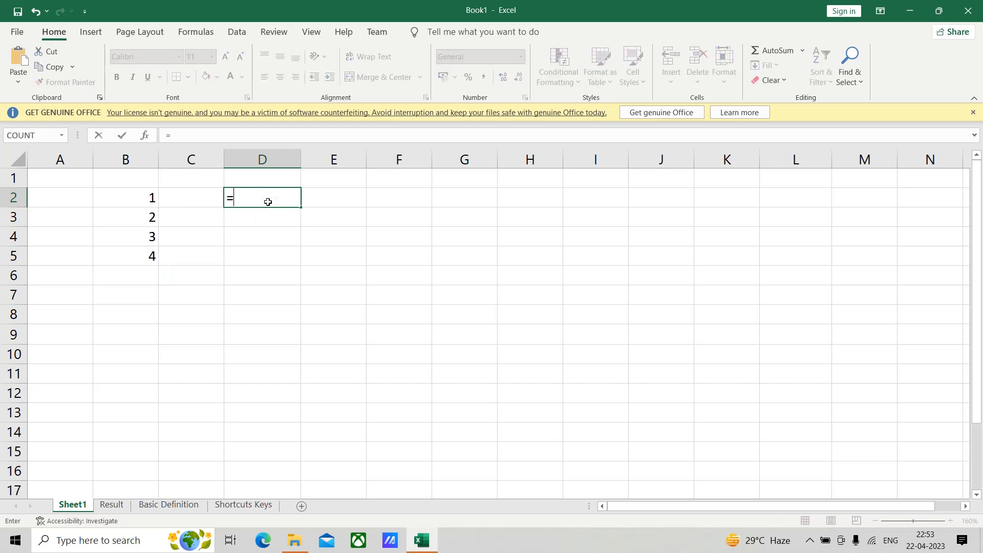
pyautogui.write('sum')
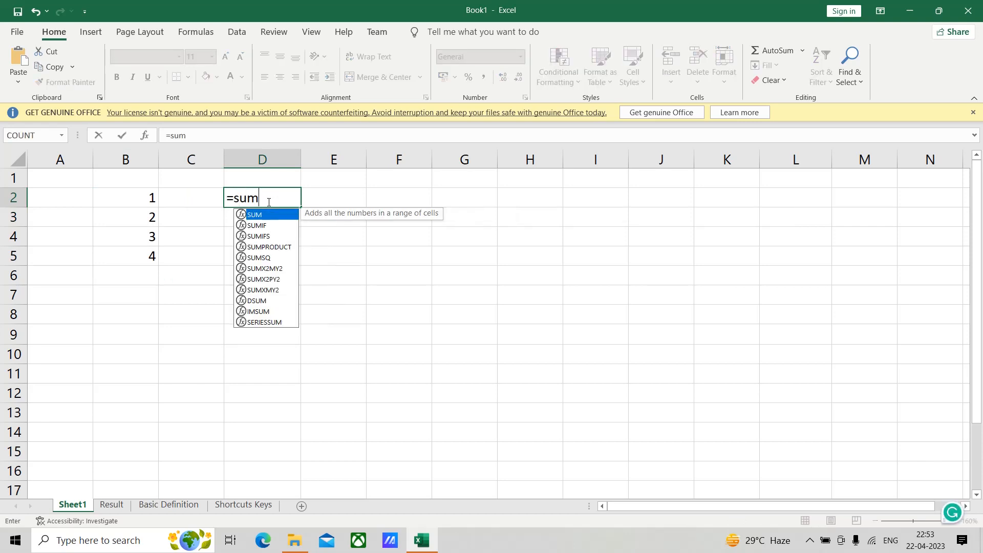
pyautogui.write('(')
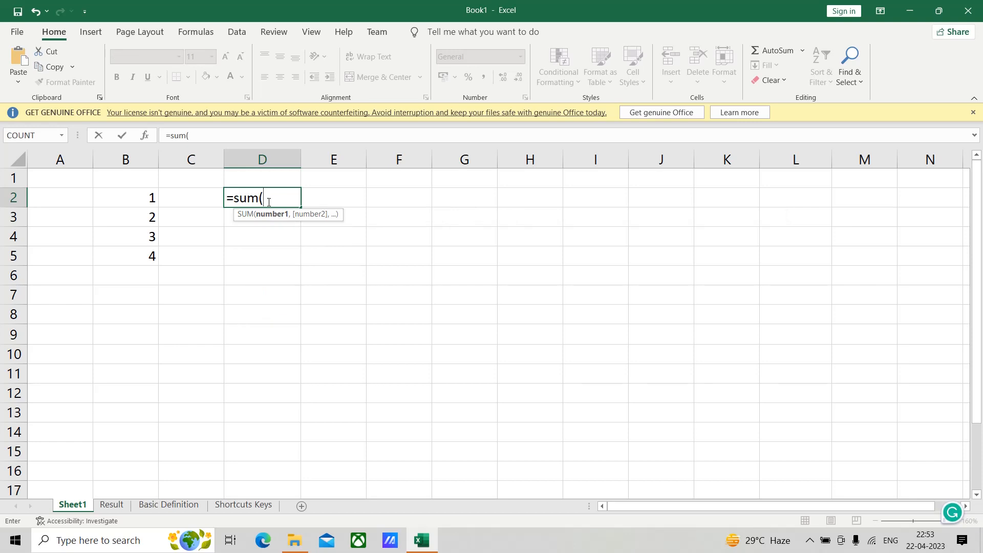
pyautogui.click(139, 197)
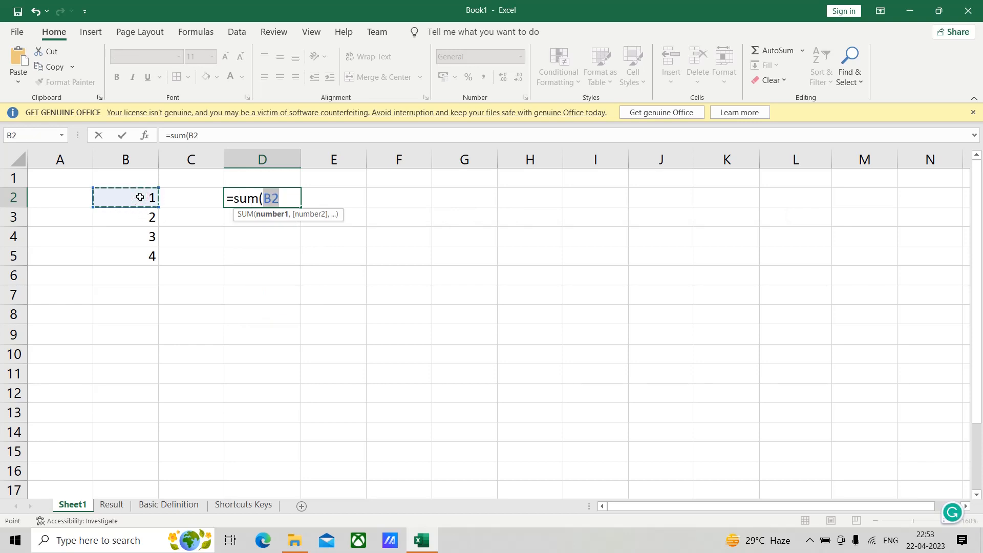
pyautogui.press('F8')
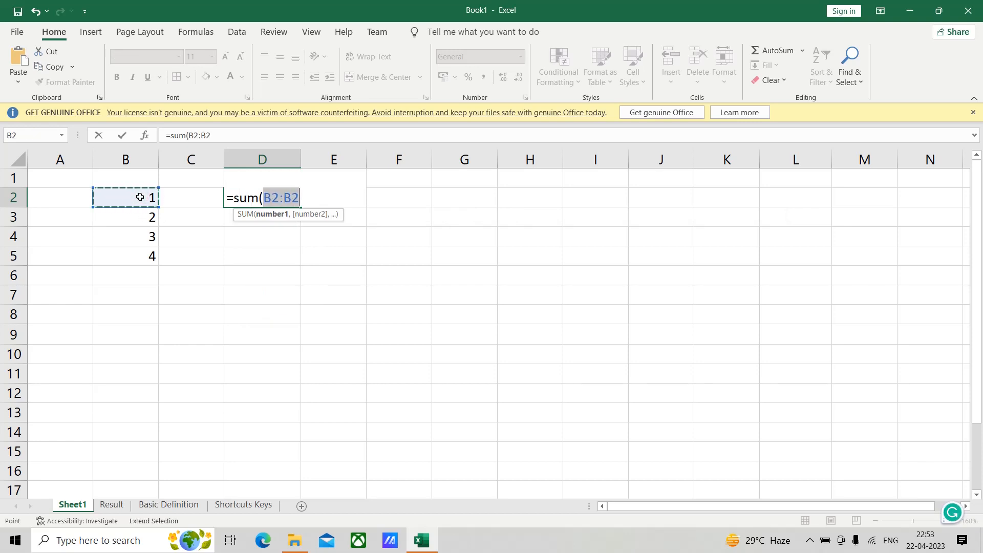
pyautogui.moveTo(140, 197); pyautogui.dragTo(144, 253)
pyautogui.write(')')
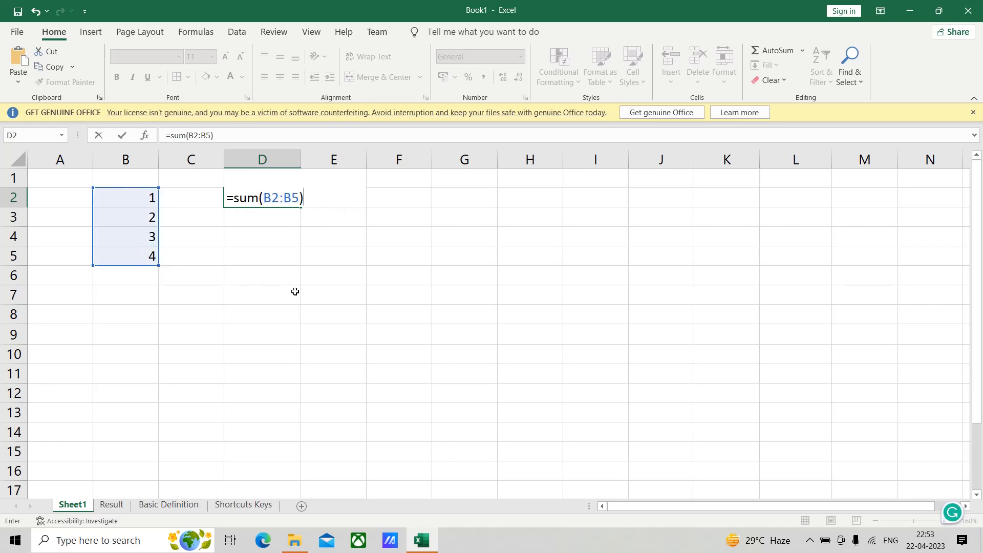
pyautogui.press('Return')
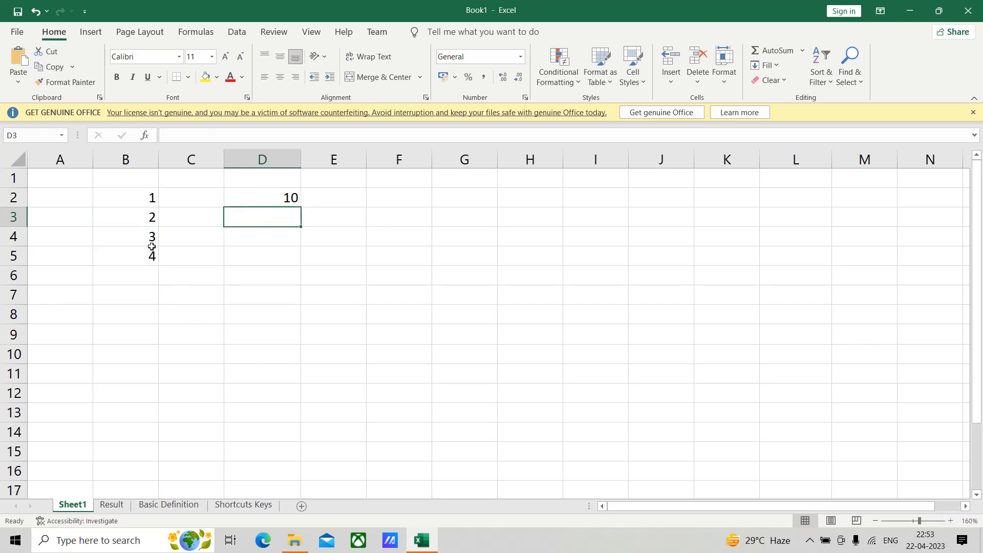
pyautogui.click(263, 194)
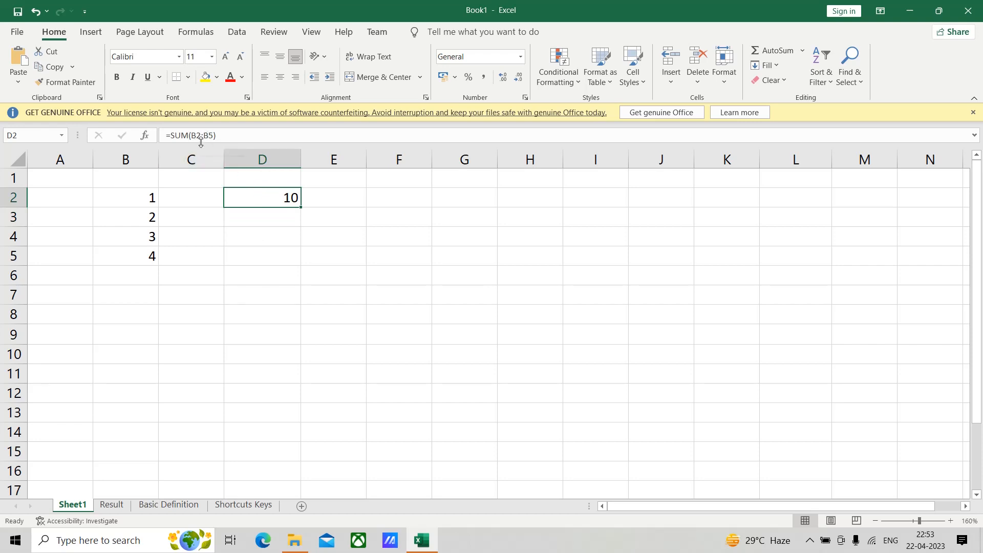
# Add 6 in B6 and 7 in B7 below the existing numbers, and check the range used by D2's formula.
pyautogui.click(152, 277)
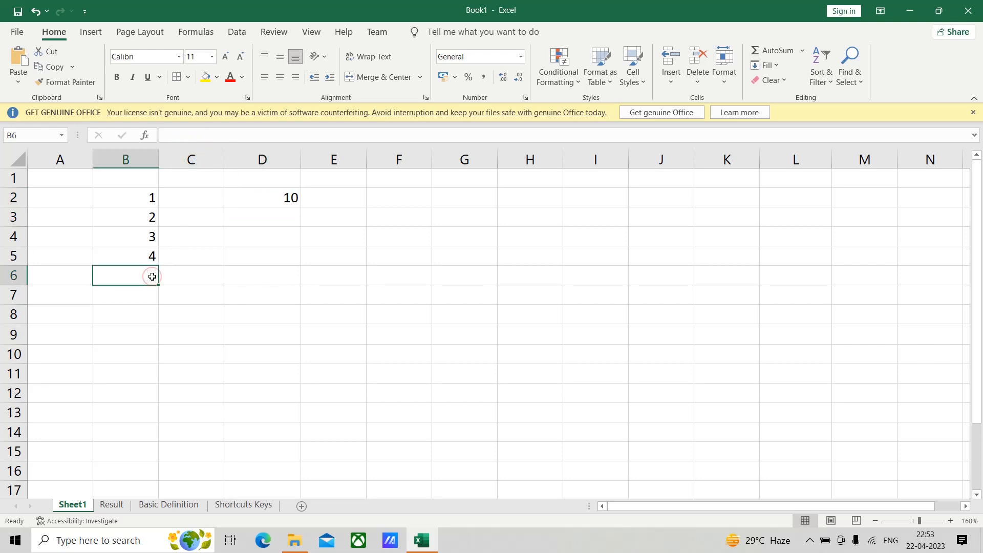
pyautogui.write('6')
pyautogui.click(418, 261)
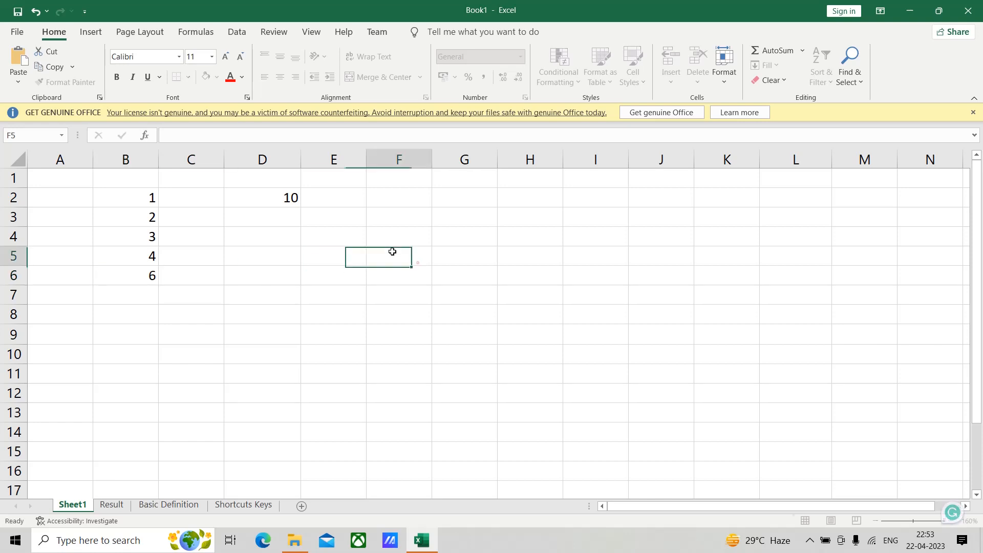
pyautogui.click(135, 299)
pyautogui.write('7')
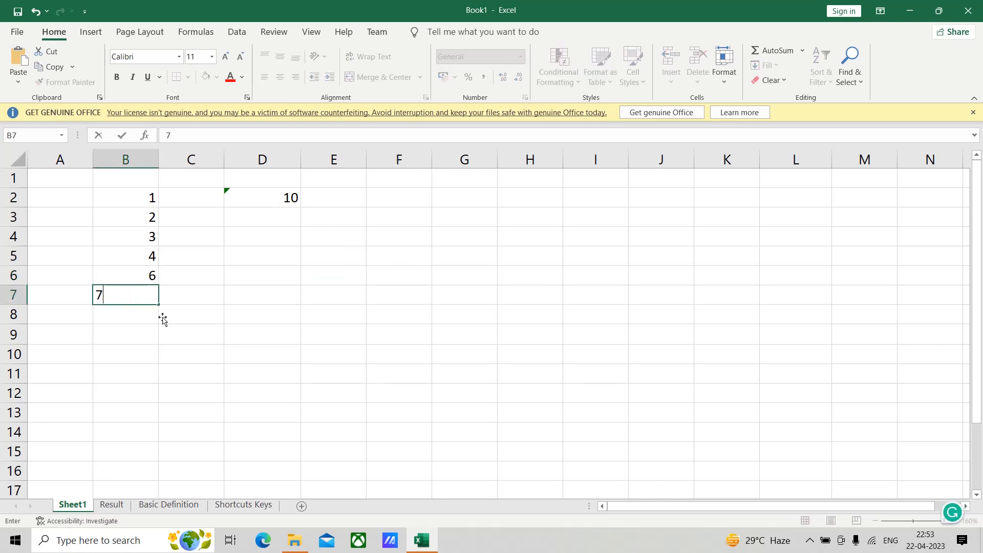
pyautogui.click(235, 344)
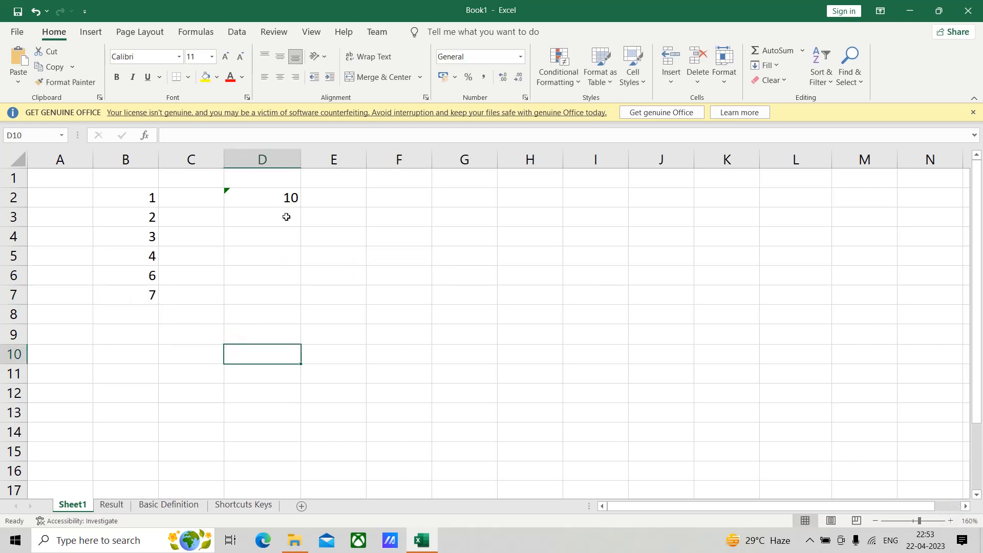
pyautogui.click(279, 199)
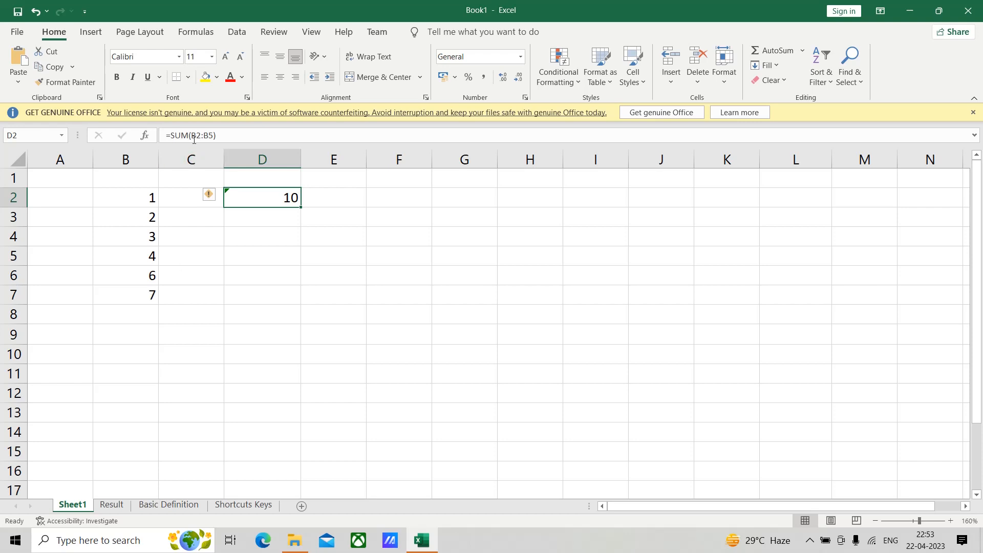
pyautogui.click(802, 50)
pyautogui.click(784, 162)
pyautogui.click(618, 308)
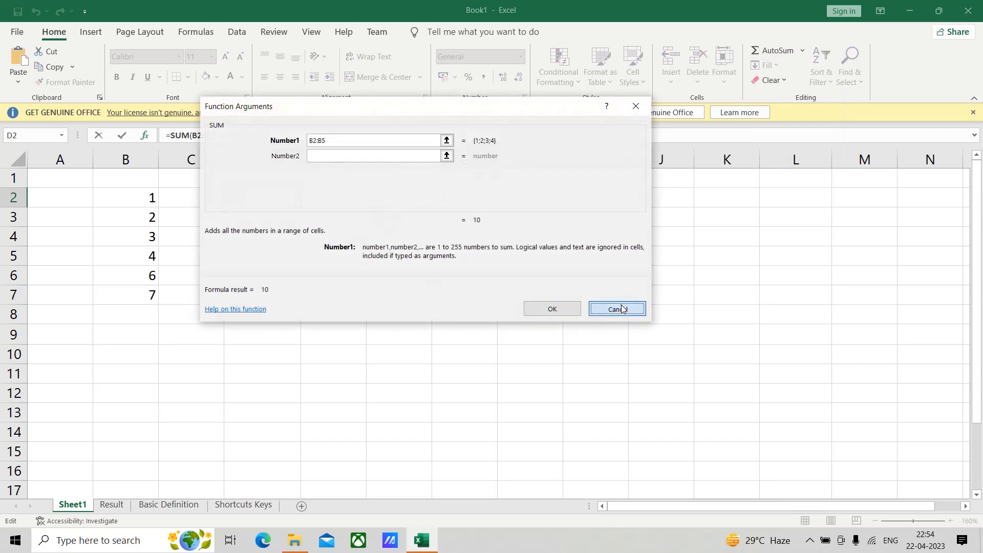
# From empty cell D5, open the Insert Function list and browse the Database and Text function categories.
pyautogui.click(290, 251)
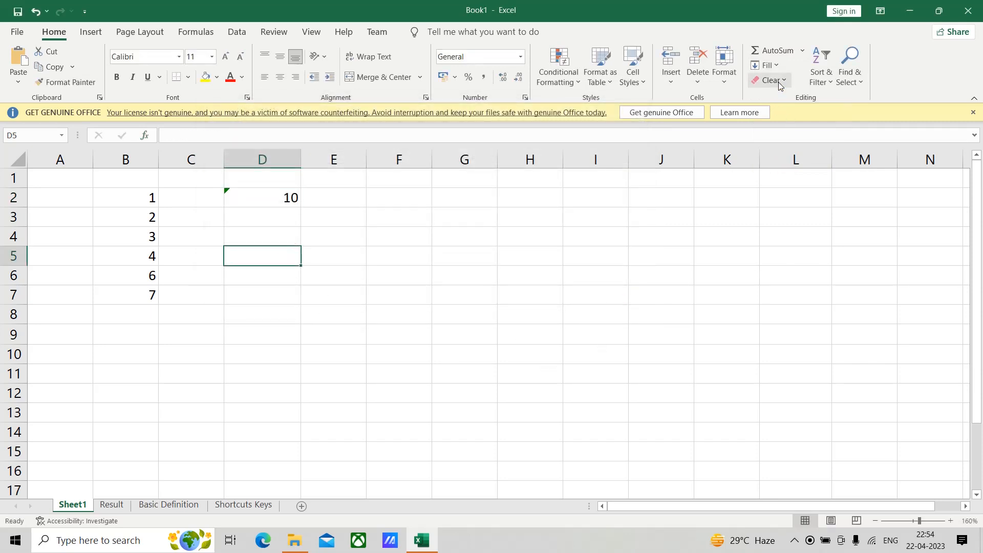
pyautogui.click(802, 51)
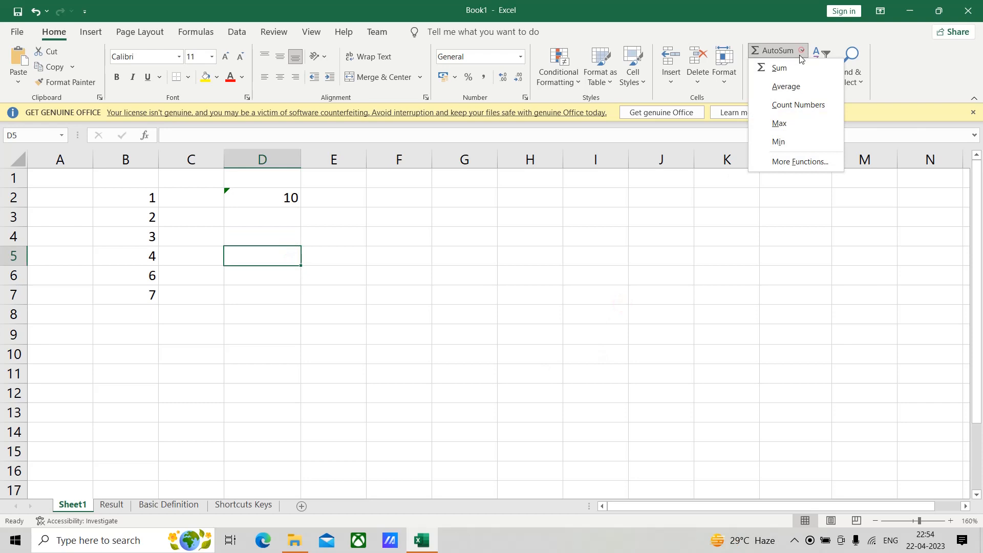
pyautogui.click(797, 163)
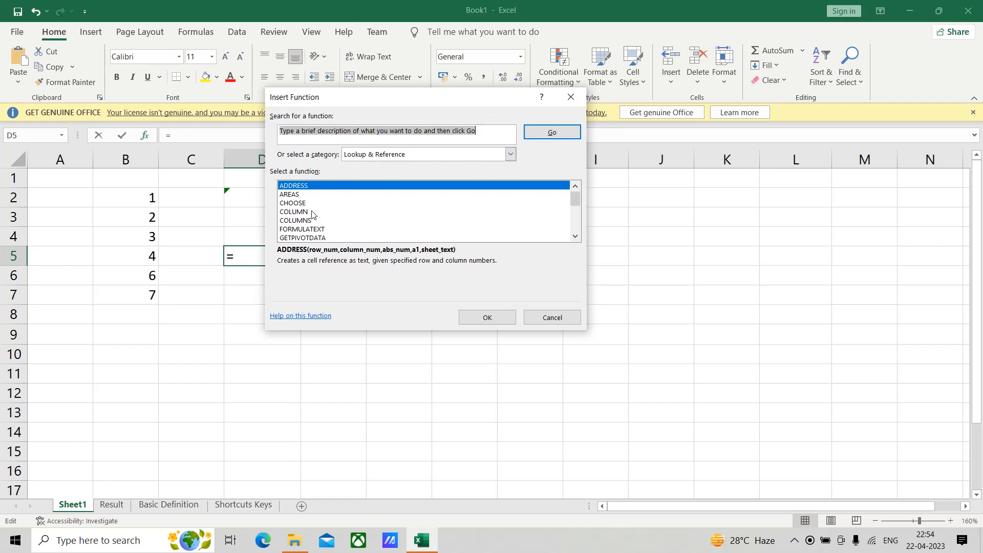
pyautogui.click(507, 155)
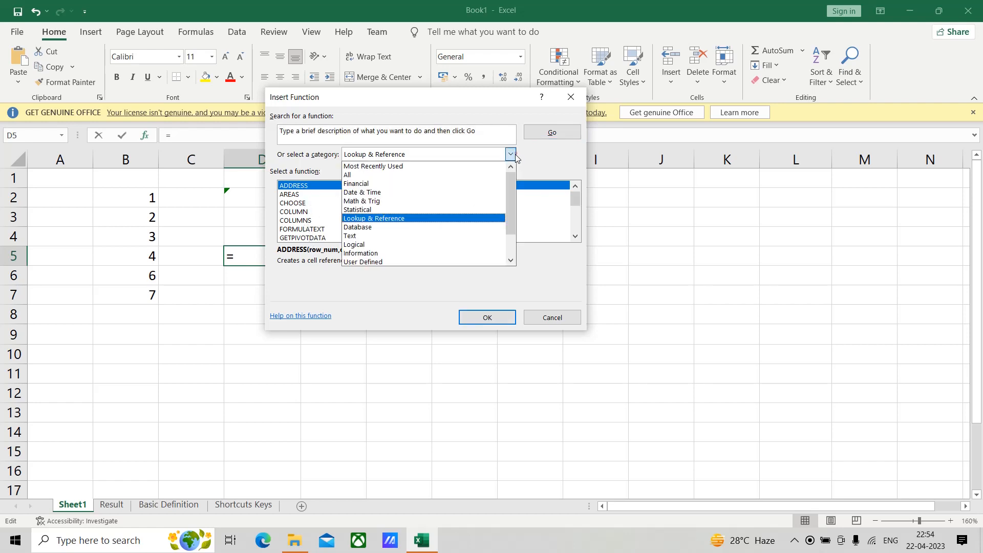
pyautogui.click(378, 228)
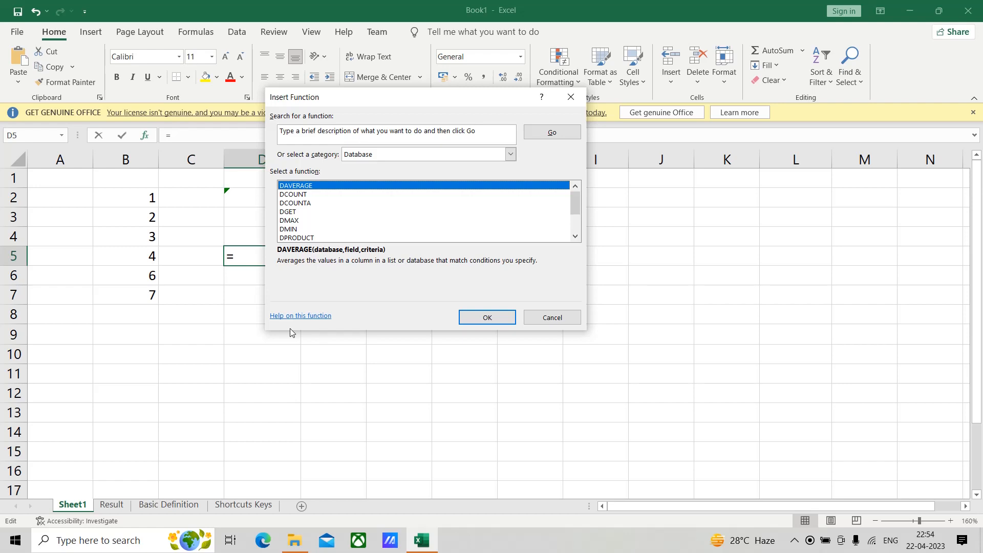
pyautogui.click(510, 155)
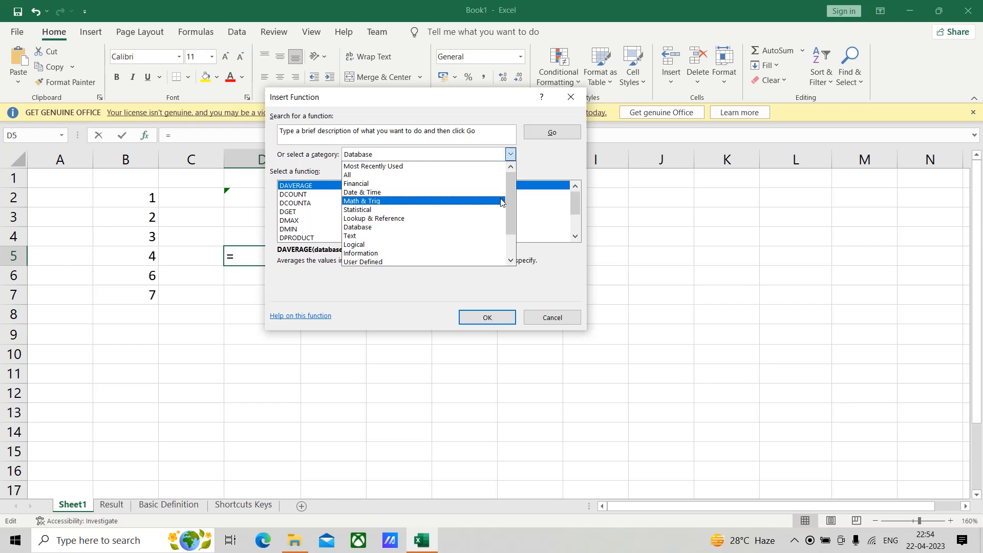
pyautogui.click(361, 236)
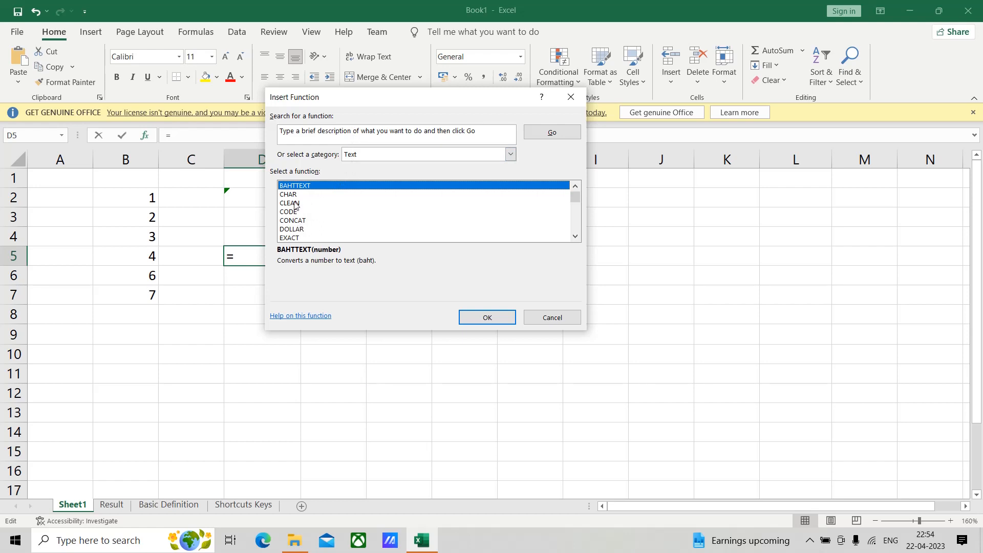
# Browse the functions in the Logical, Information and User Defined categories.
pyautogui.click(511, 154)
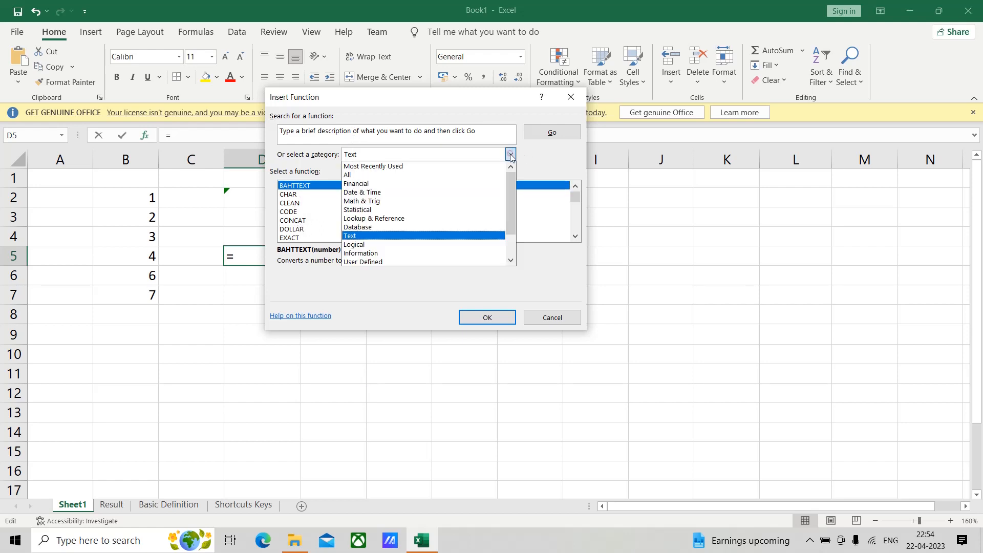
pyautogui.click(364, 246)
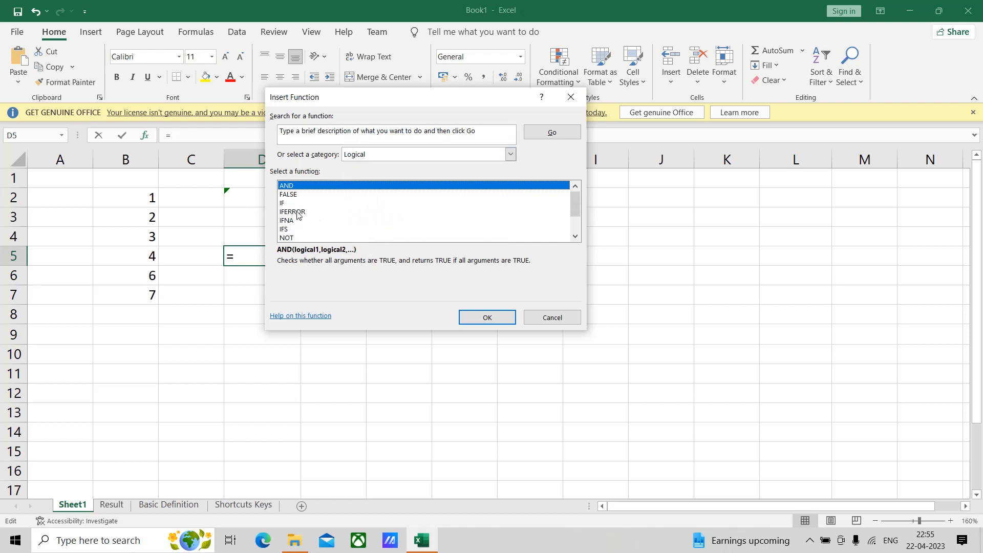
pyautogui.click(510, 155)
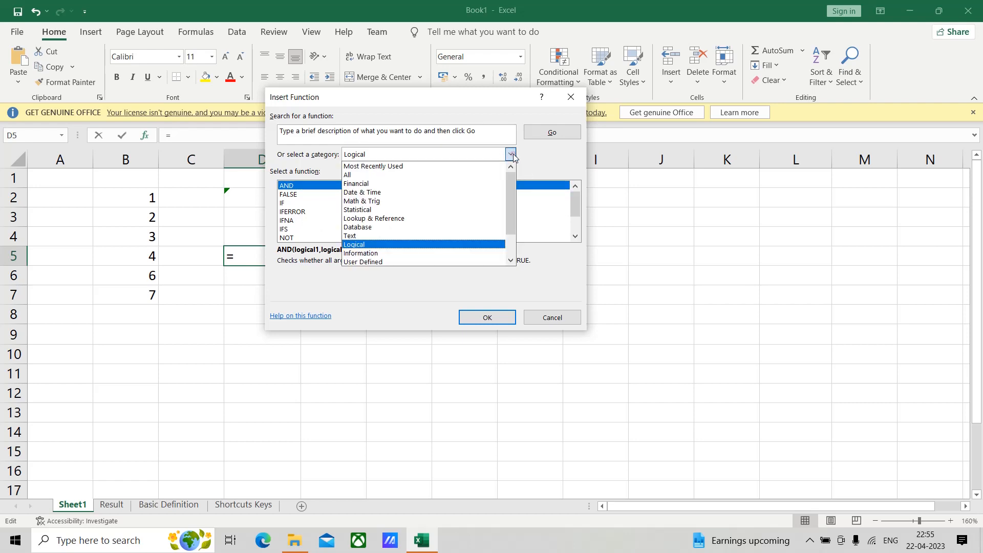
pyautogui.click(372, 255)
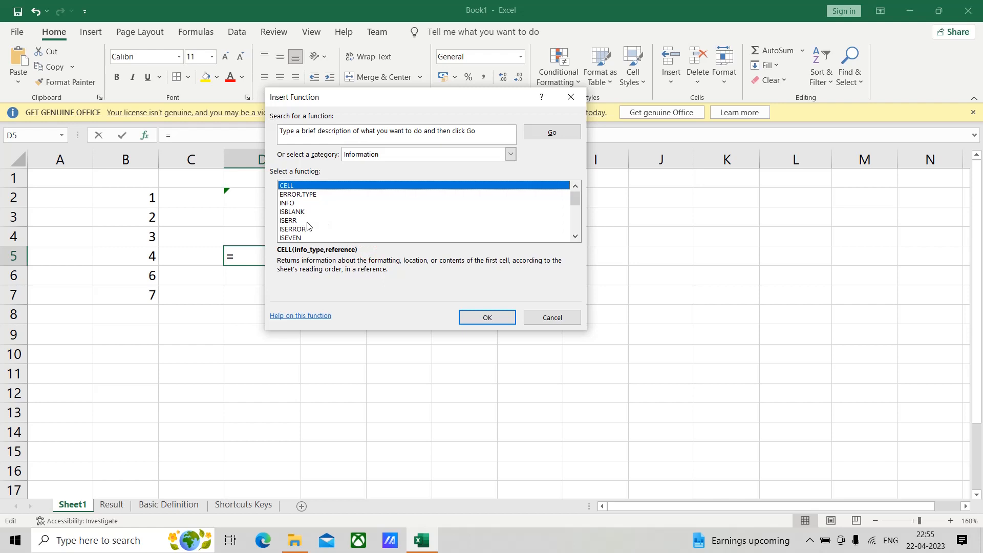
pyautogui.click(510, 155)
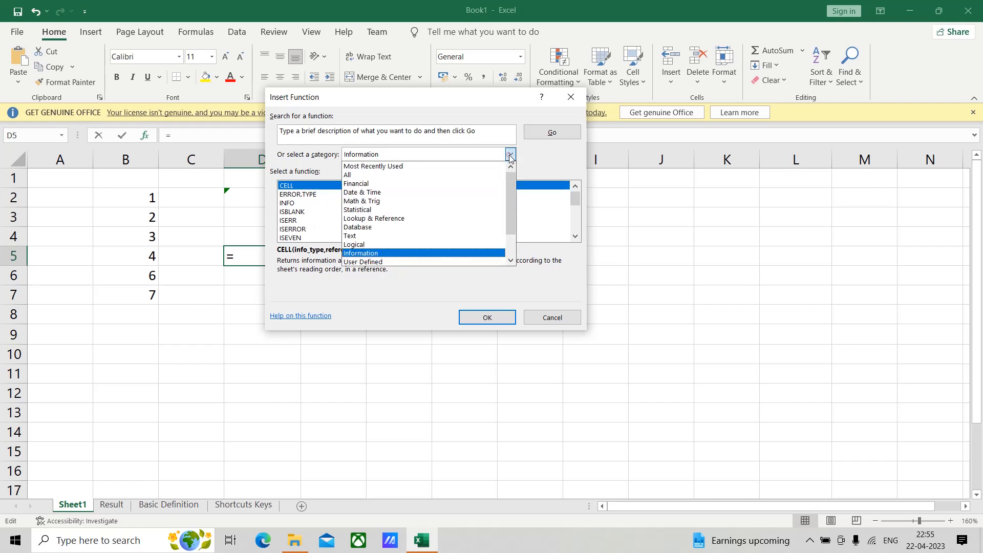
pyautogui.click(358, 264)
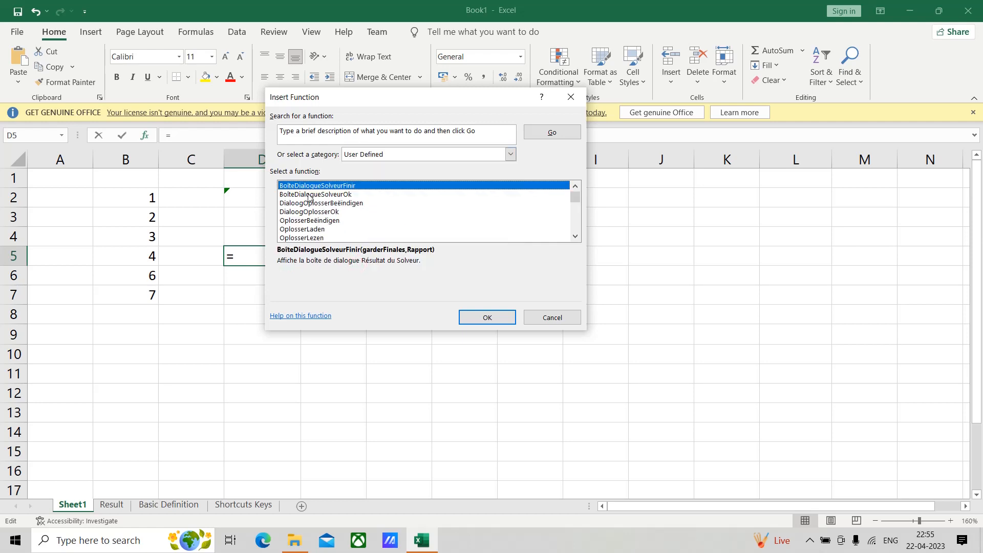
# Browse the functions in the Engineering, Cube and Compatibility categories.
pyautogui.click(510, 155)
pyautogui.moveTo(511, 227); pyautogui.dragTo(512, 250)
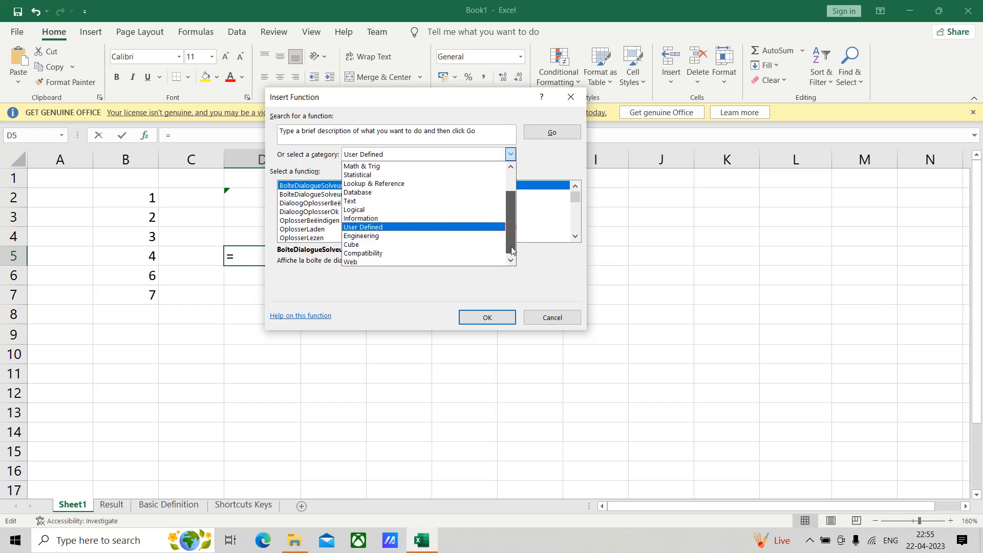
pyautogui.click(379, 236)
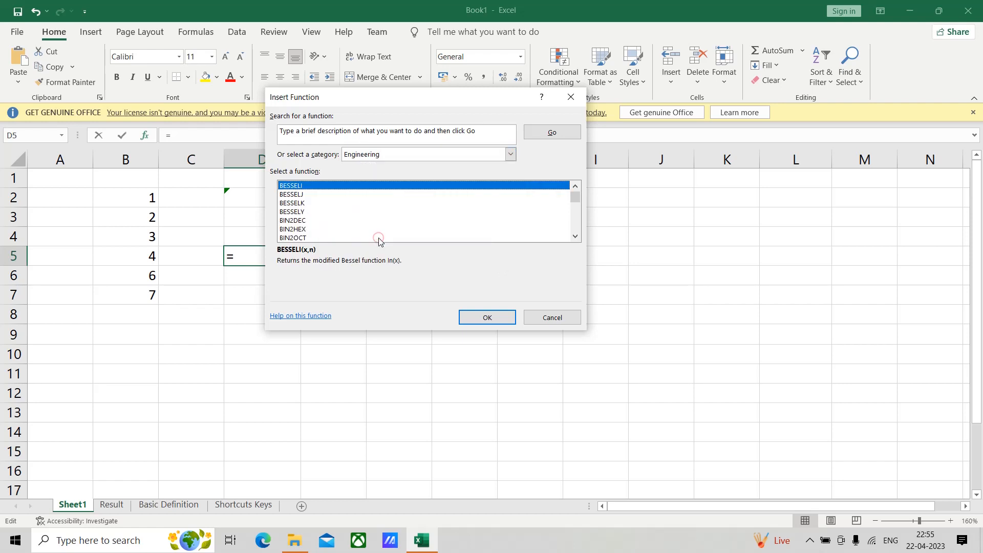
pyautogui.click(512, 157)
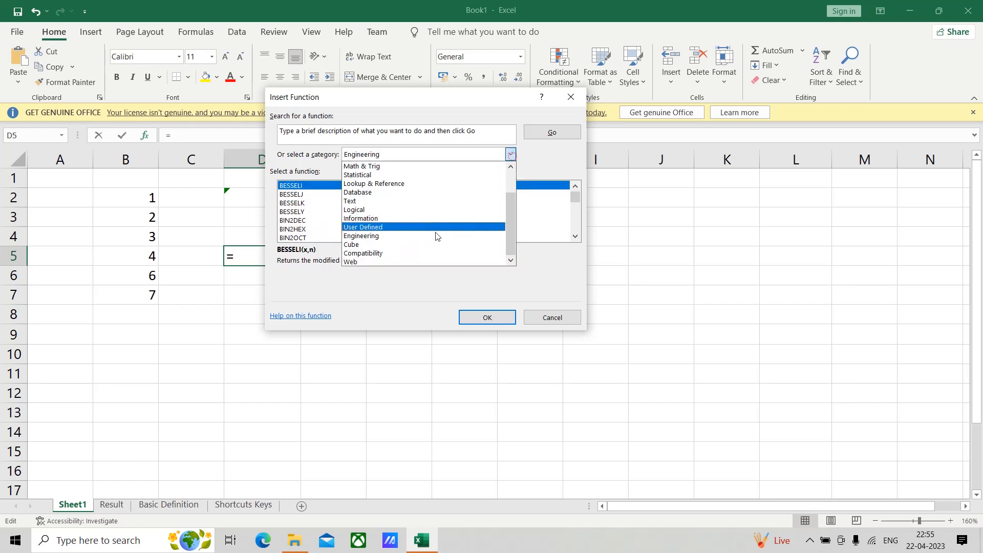
pyautogui.click(374, 241)
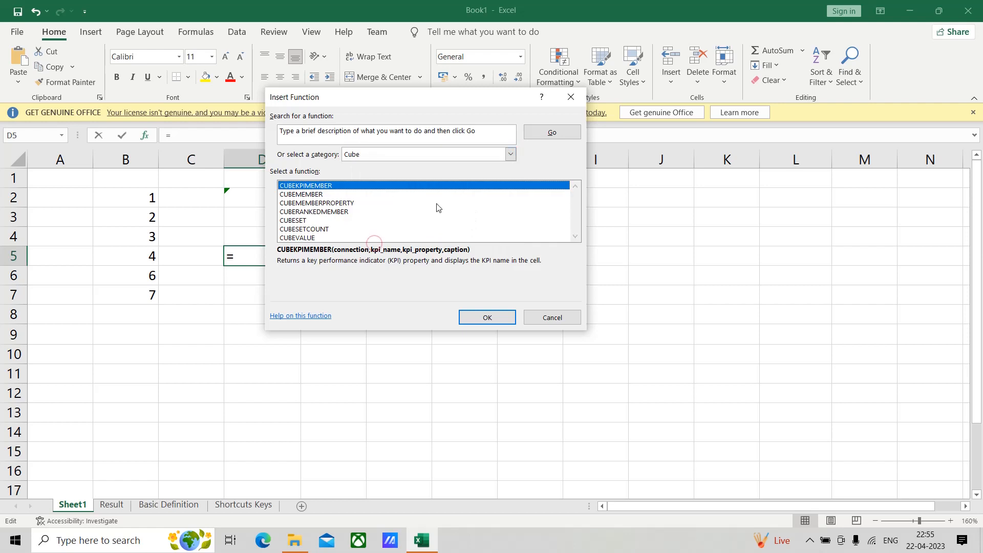
pyautogui.click(510, 154)
pyautogui.click(380, 256)
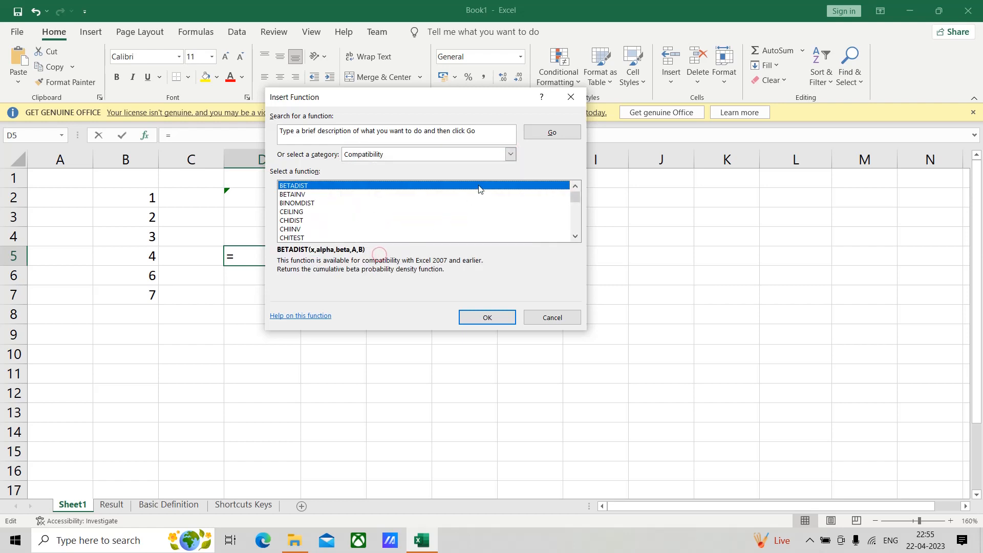
# View the Web category's functions, review the full category list, and leave Insert Function without inserting anything.
pyautogui.click(510, 154)
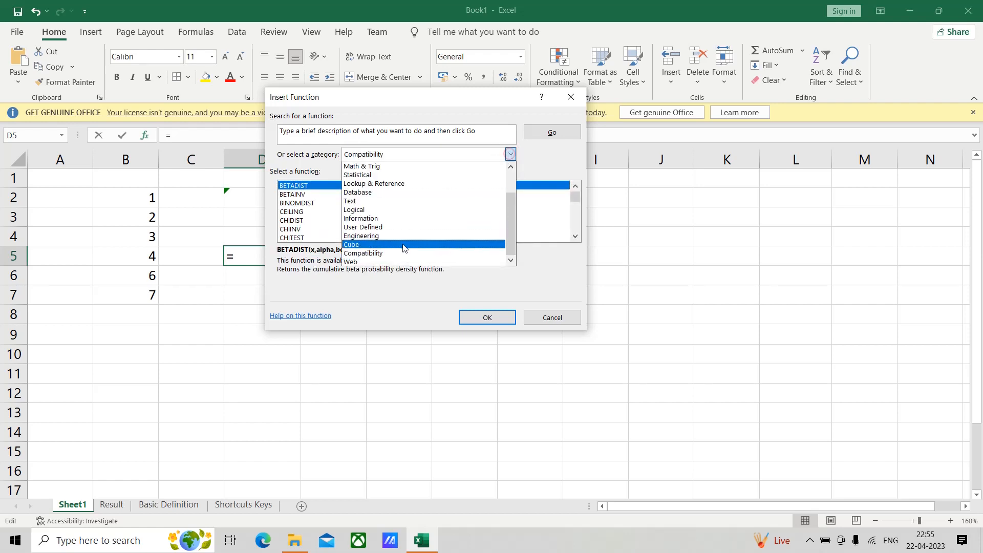
pyautogui.click(373, 262)
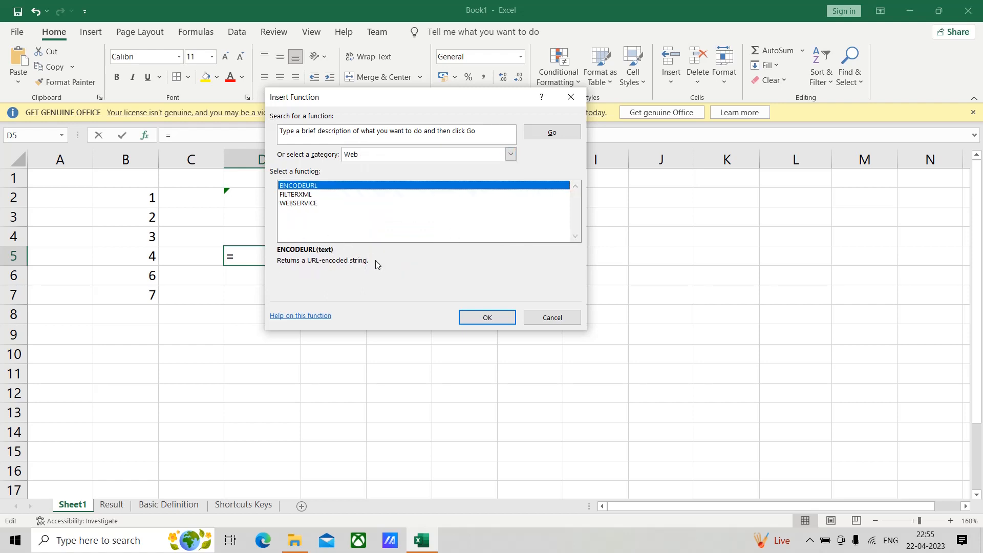
pyautogui.click(510, 154)
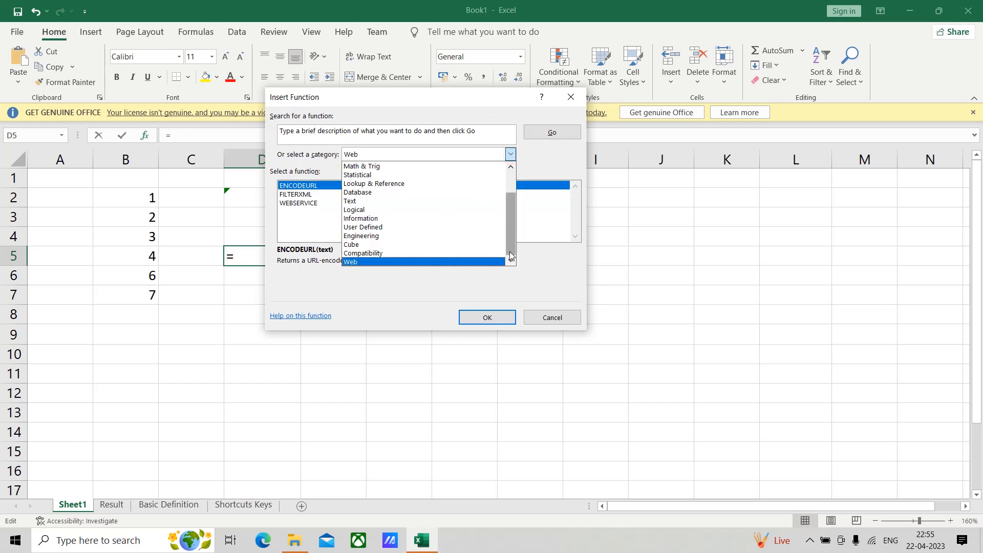
pyautogui.moveTo(508, 251); pyautogui.dragTo(512, 204)
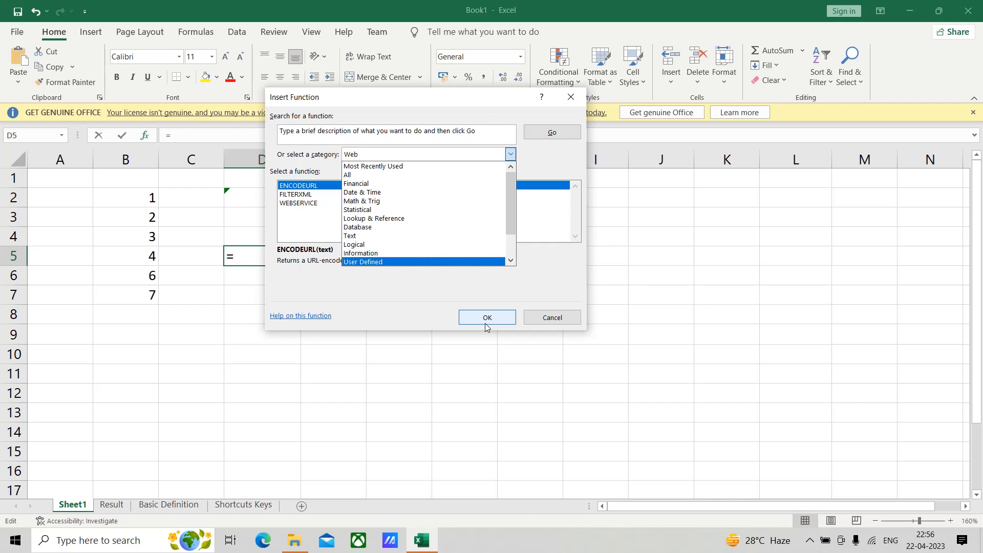
pyautogui.click(552, 317)
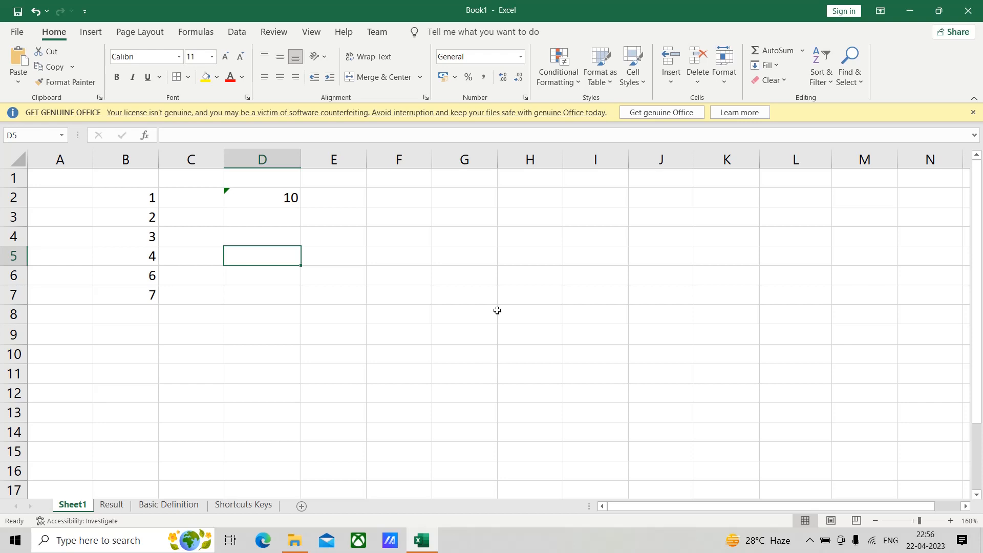
# Open Excel's Help and view the "Overview of formulas in Excel" article under Formulas & functions.
pyautogui.click(344, 32)
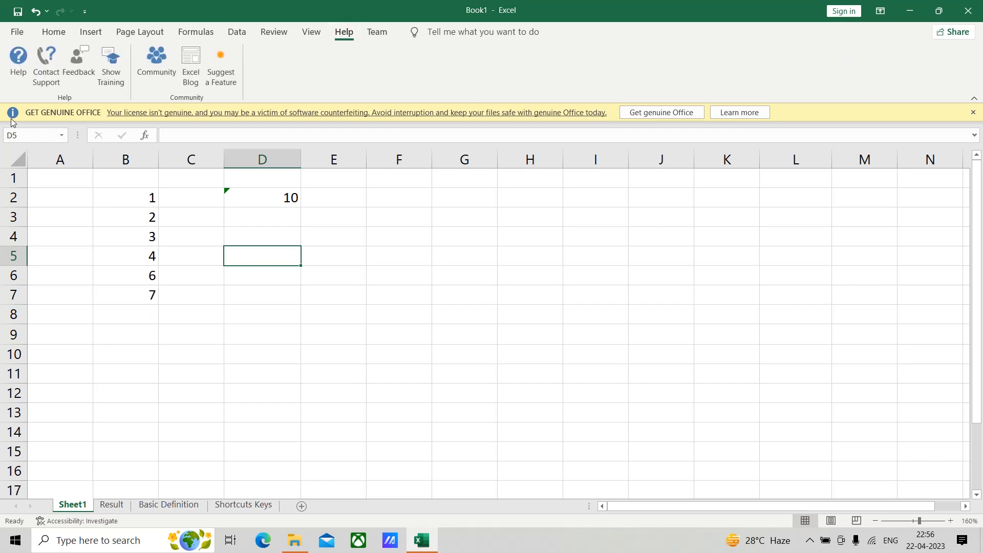
pyautogui.click(18, 67)
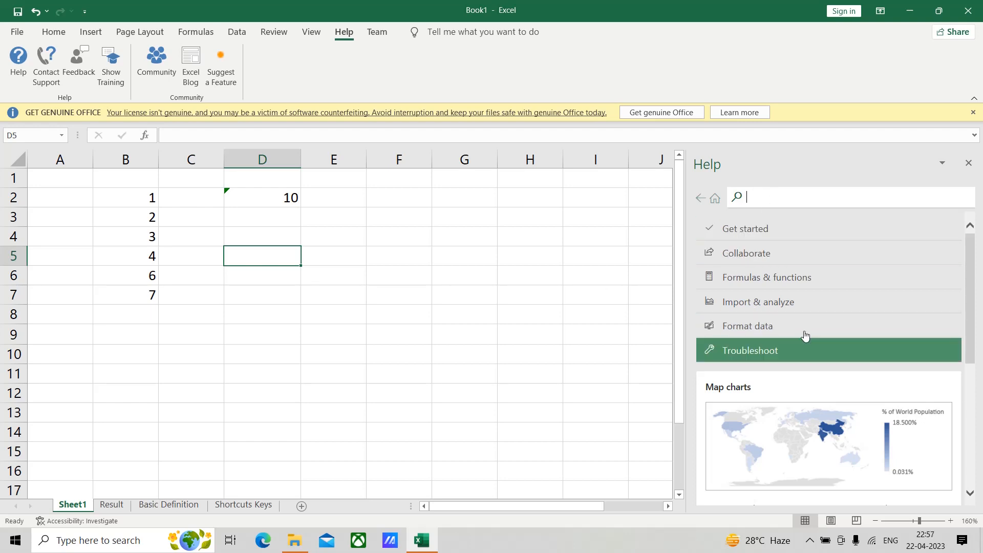
pyautogui.click(783, 279)
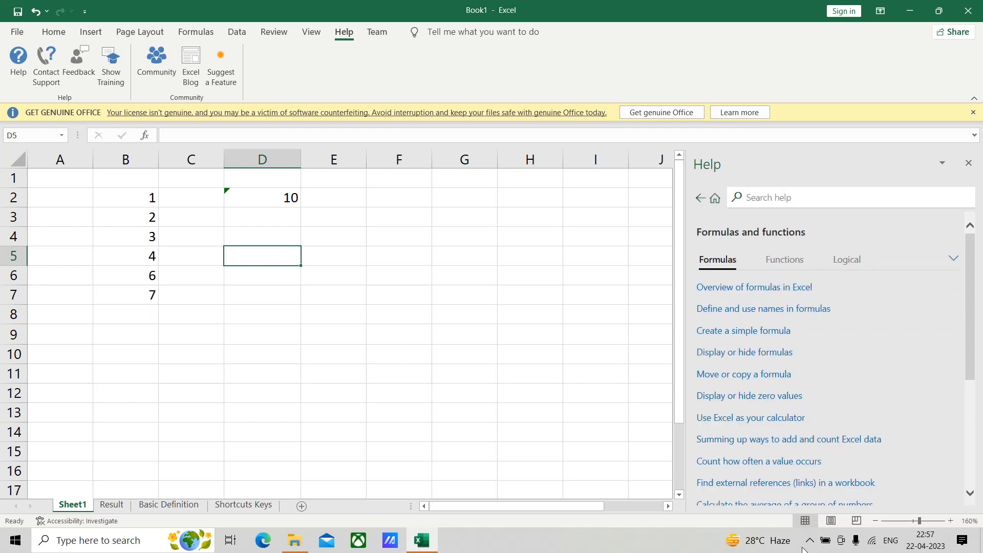
pyautogui.click(737, 290)
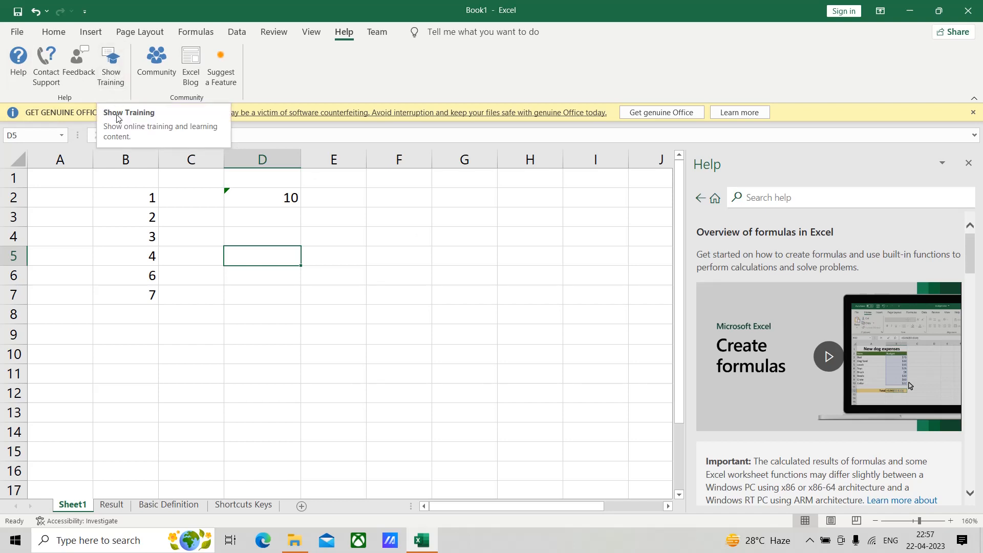
# Show the Excel video training topics, look through them, and close the Help pane.
pyautogui.click(115, 68)
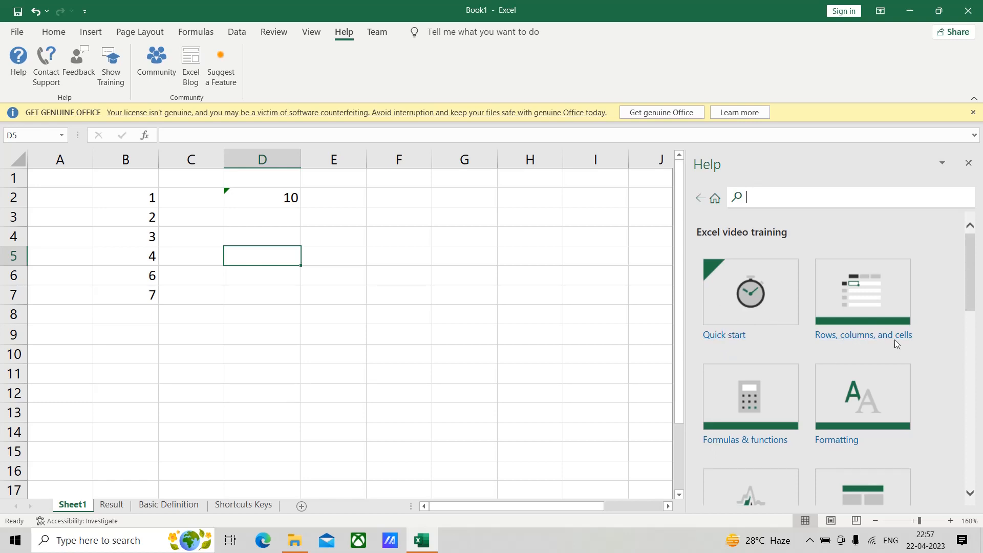
pyautogui.moveTo(971, 285); pyautogui.dragTo(975, 322)
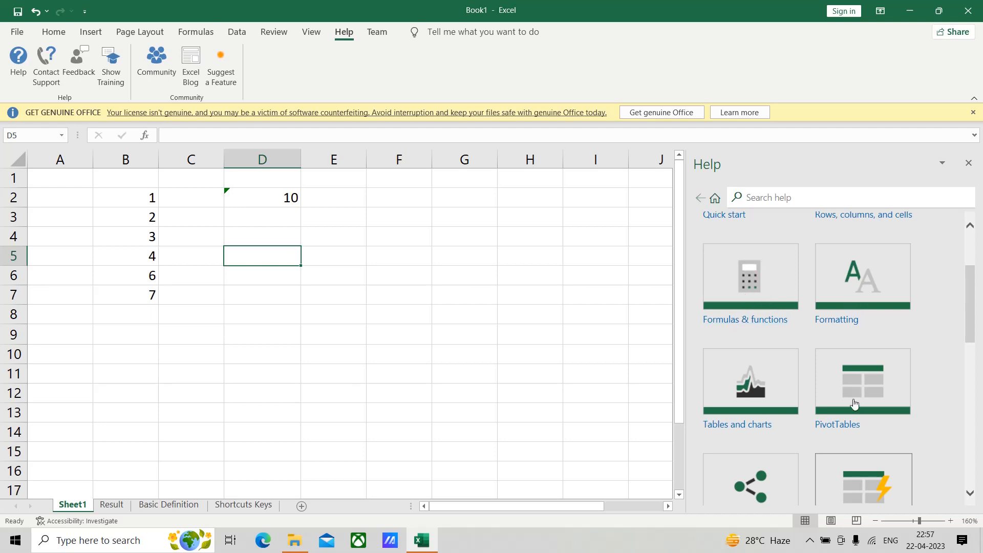
pyautogui.moveTo(968, 304); pyautogui.dragTo(968, 345)
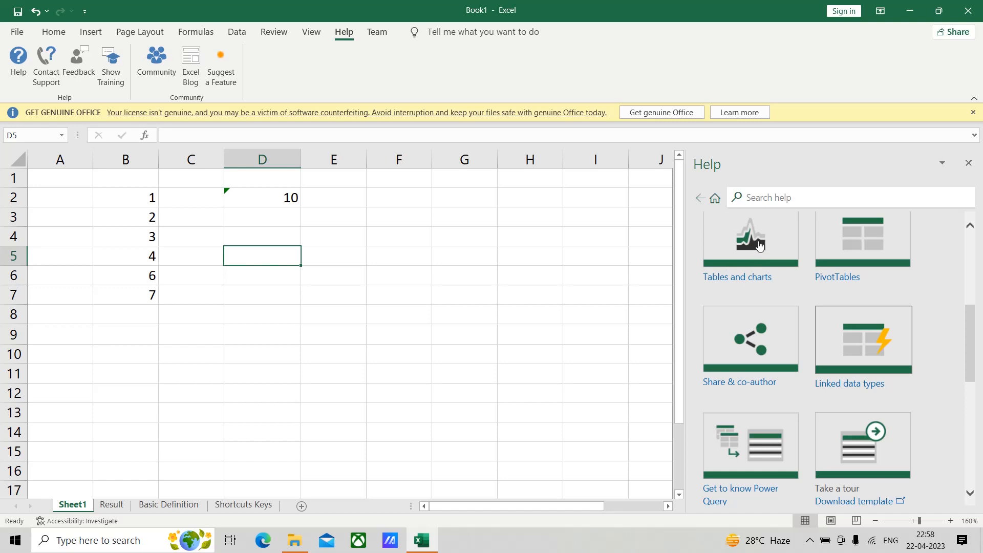
pyautogui.click(968, 165)
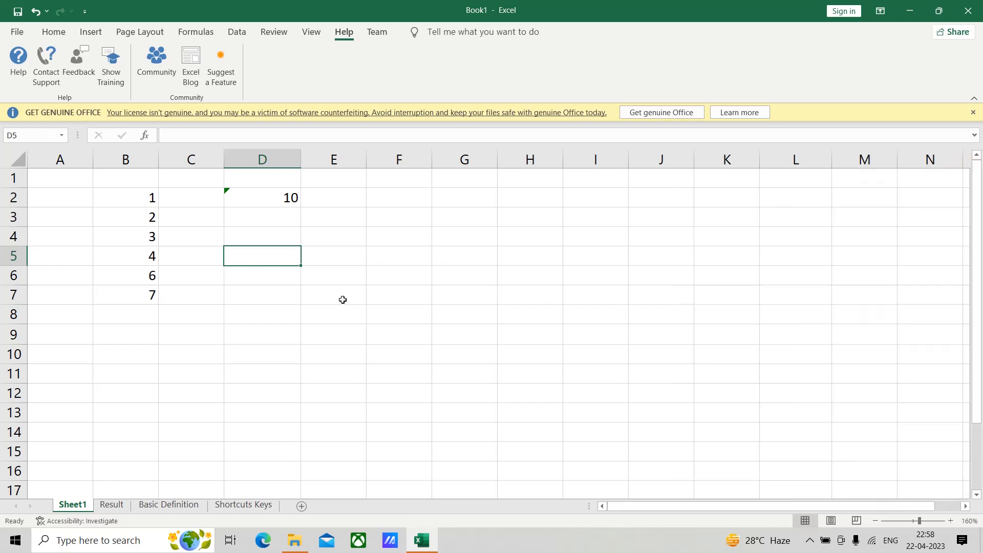
# Clear the contents of range B1:E8 on Sheet1 and return to the Home commands.
pyautogui.moveTo(123, 178); pyautogui.dragTo(314, 314)
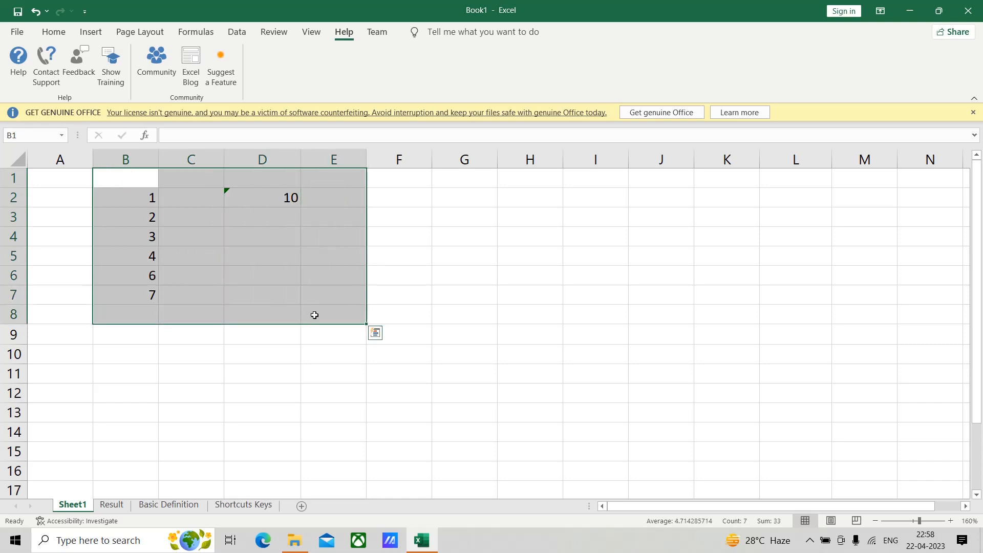
pyautogui.press('Delete')
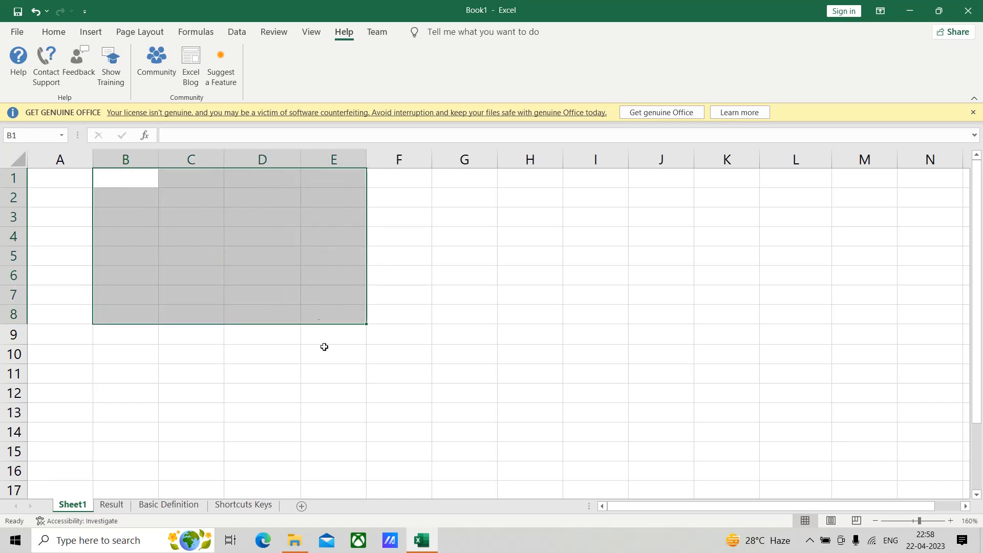
pyautogui.click(50, 32)
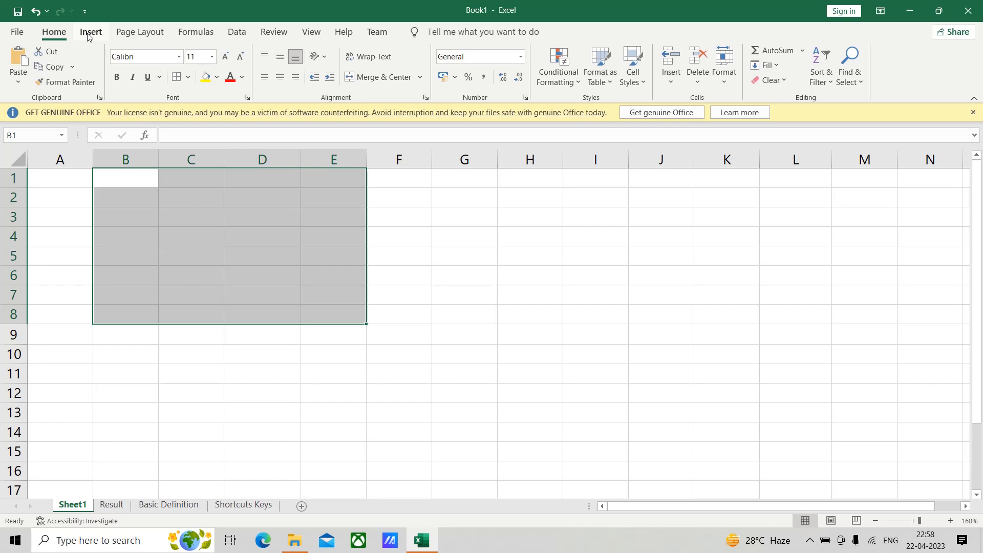
# Look through the Insert, Page Layout, Formulas and Data commands, including the functions offered under AutoSum.
pyautogui.click(53, 36)
pyautogui.click(87, 34)
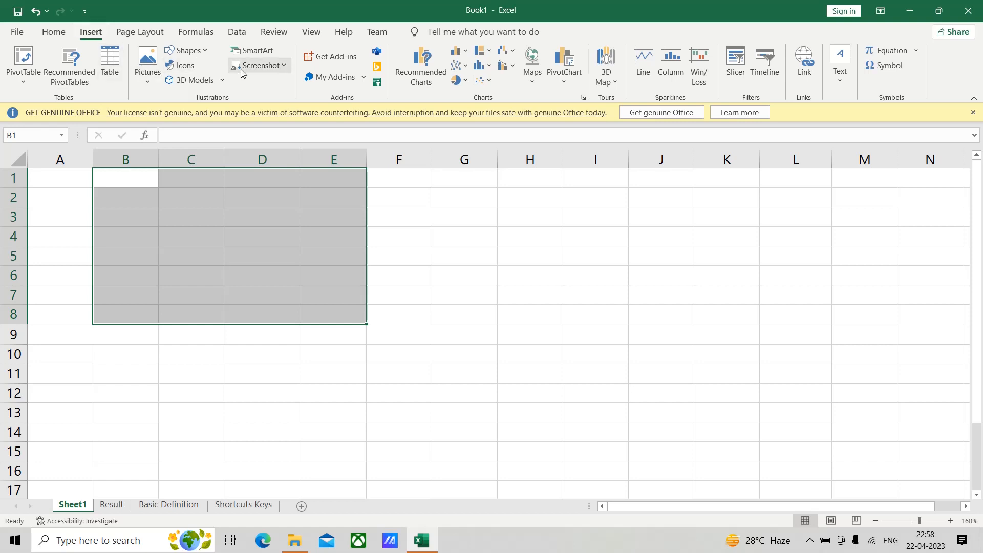
pyautogui.click(131, 33)
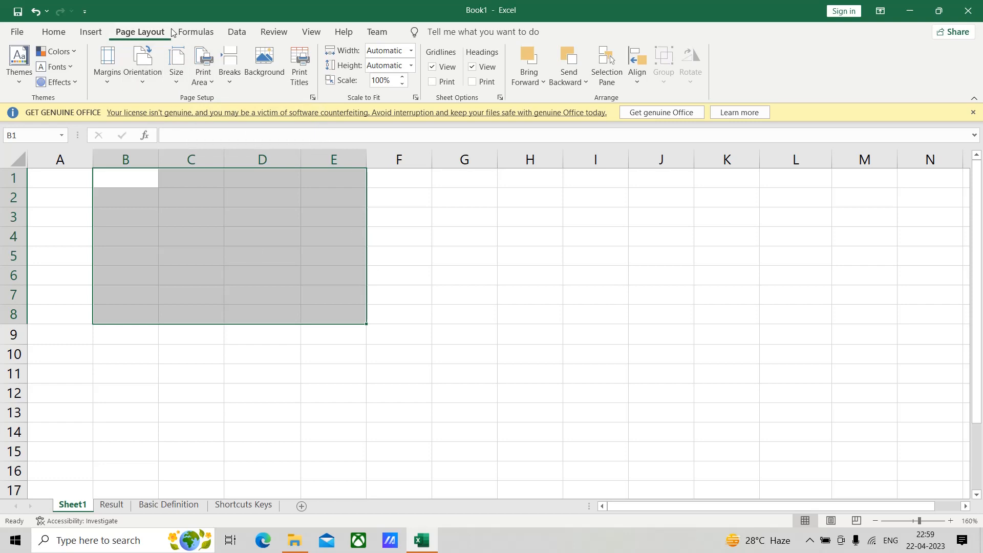
pyautogui.click(196, 33)
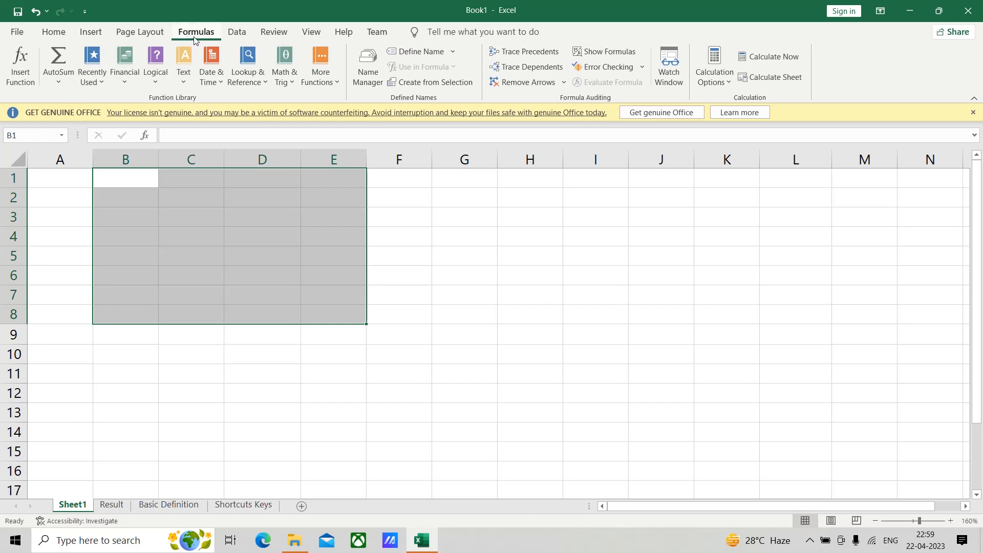
pyautogui.click(53, 33)
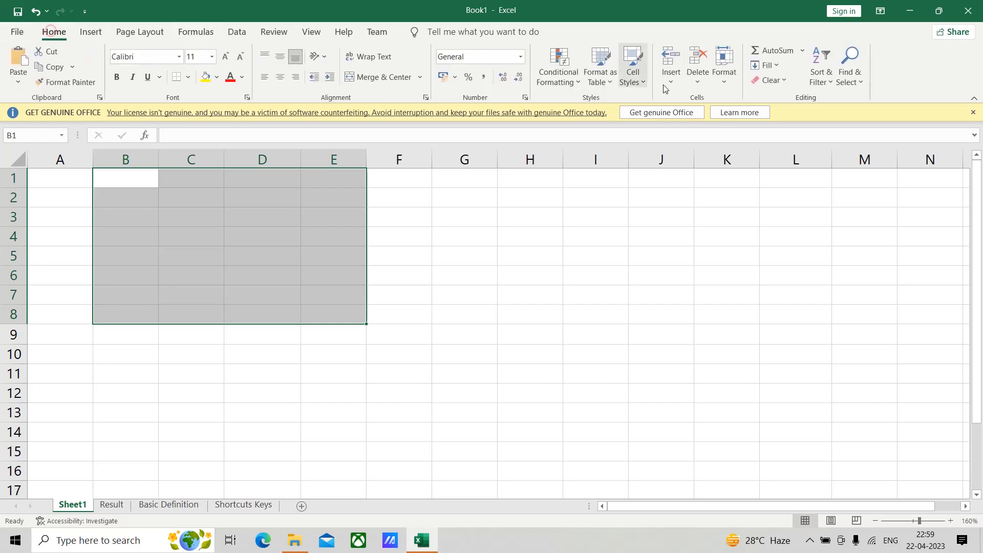
pyautogui.click(802, 51)
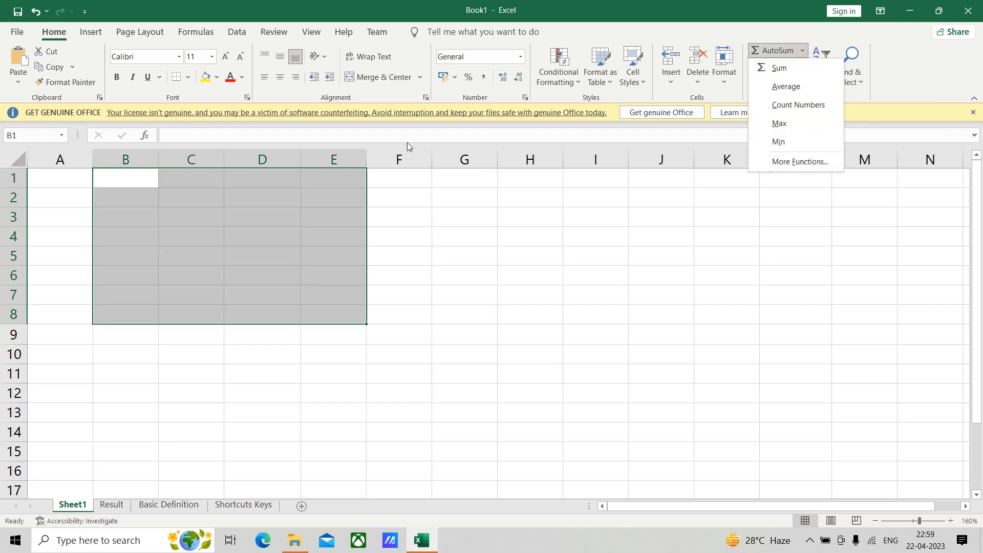
pyautogui.click(195, 32)
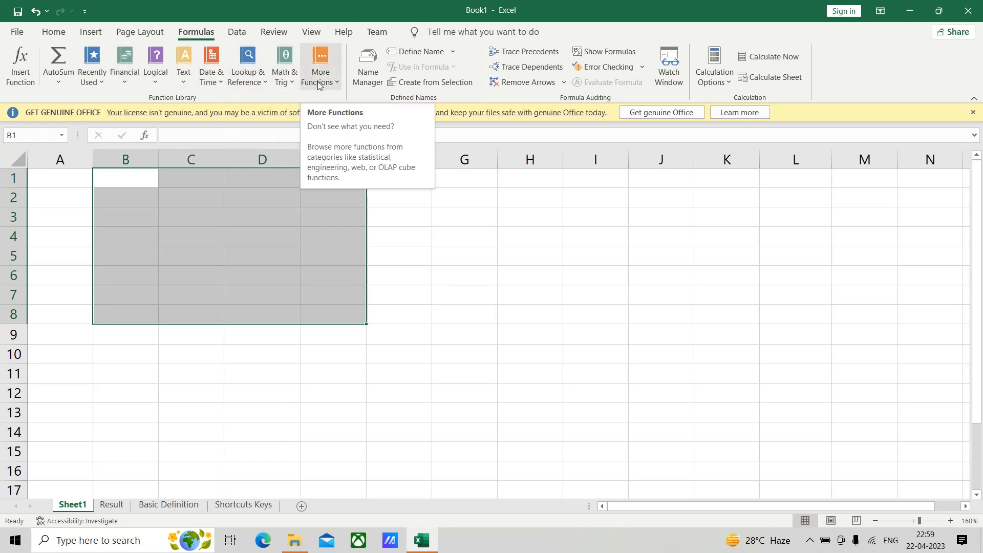
pyautogui.click(237, 32)
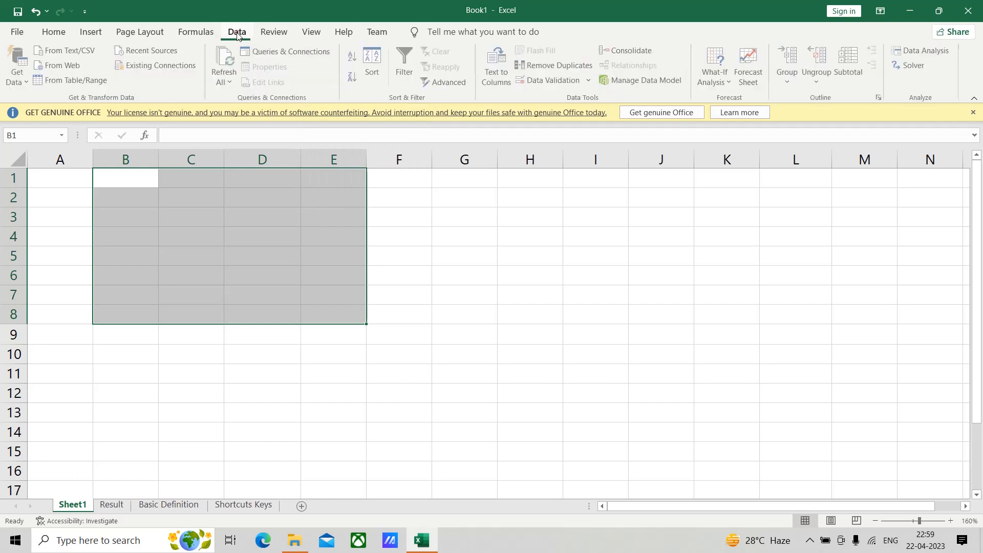
# Enter the numbers 3, 8, 1 and 9 down column F in cells F4 to F7.
pyautogui.click(401, 239)
pyautogui.write('3')
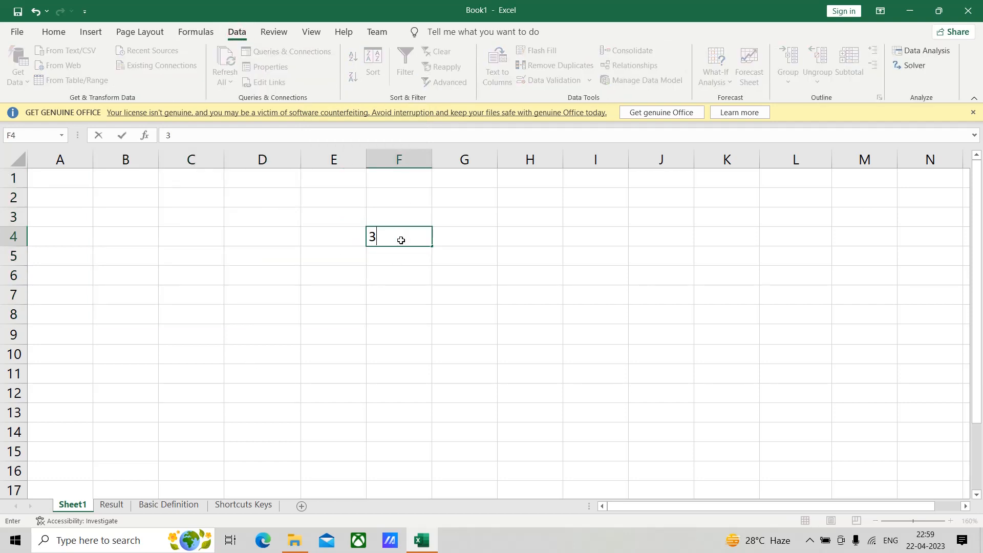
pyautogui.press('Return')
pyautogui.write('8')
pyautogui.press('Return')
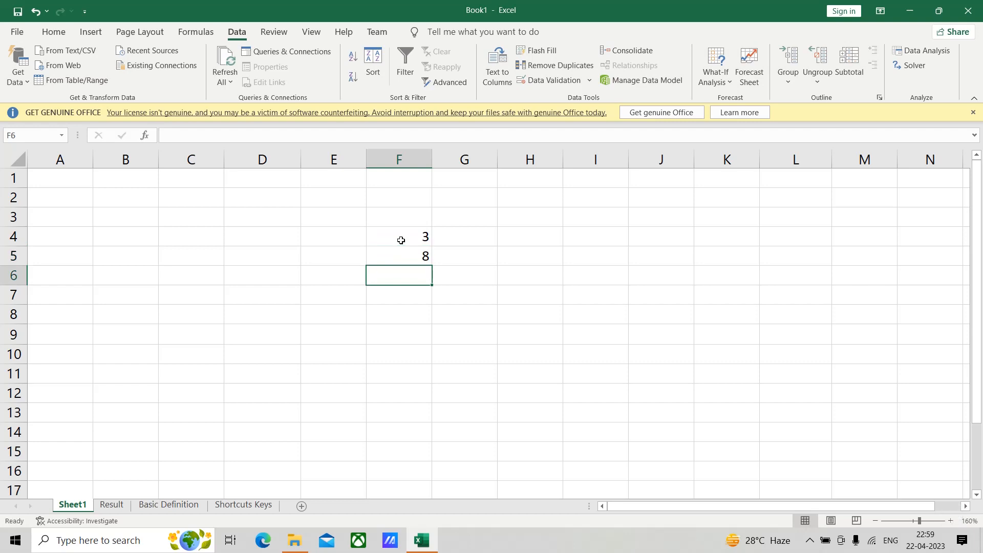
pyautogui.write('1')
pyautogui.press('Return')
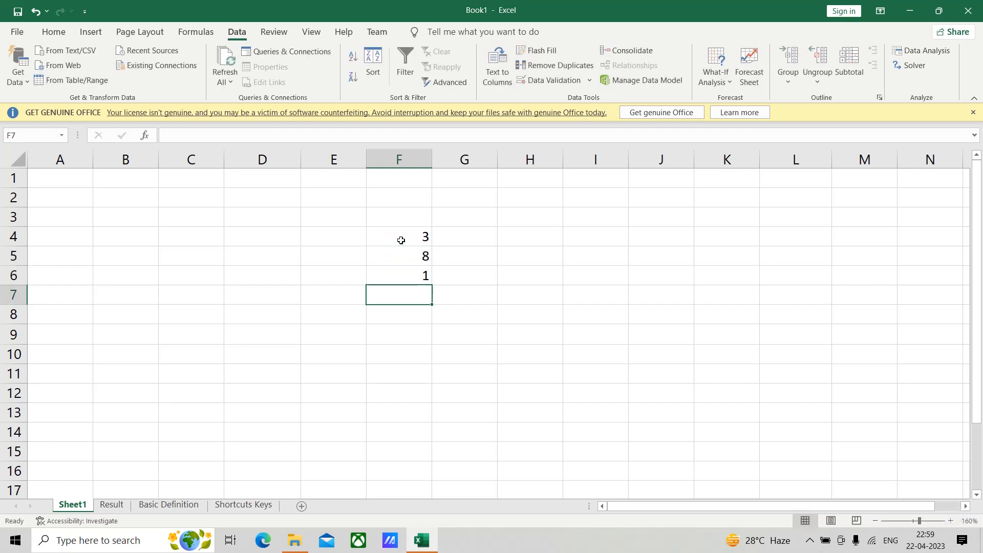
pyautogui.write('9')
pyautogui.press('Return')
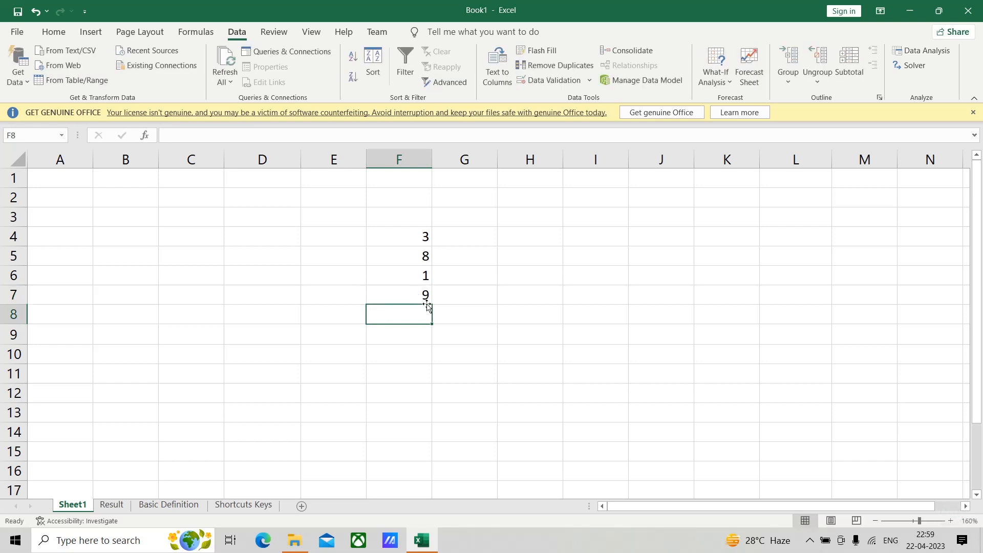
pyautogui.click(518, 354)
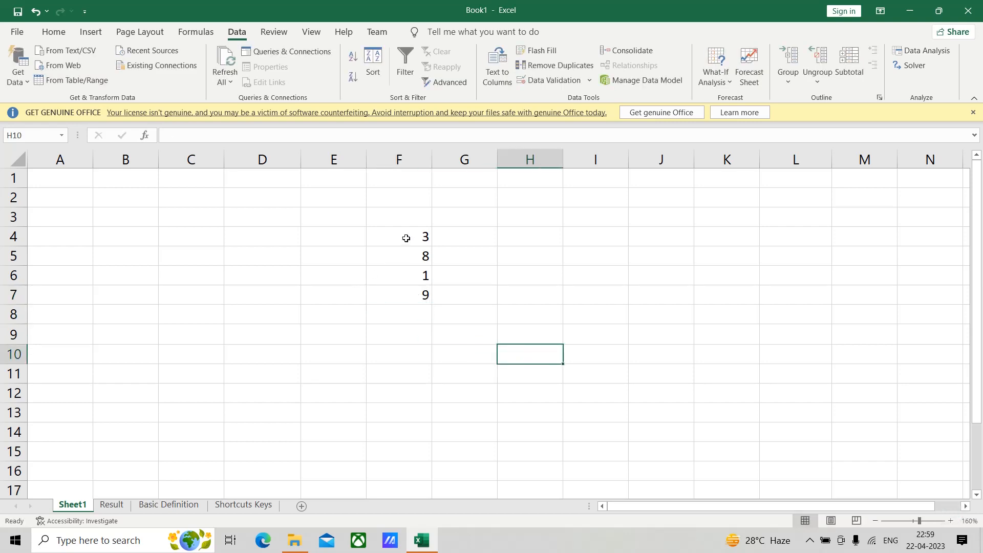
# Sort the numbers in F4:F7 from smallest to largest, and re-sort them from largest to smallest.
pyautogui.moveTo(393, 235); pyautogui.dragTo(404, 294)
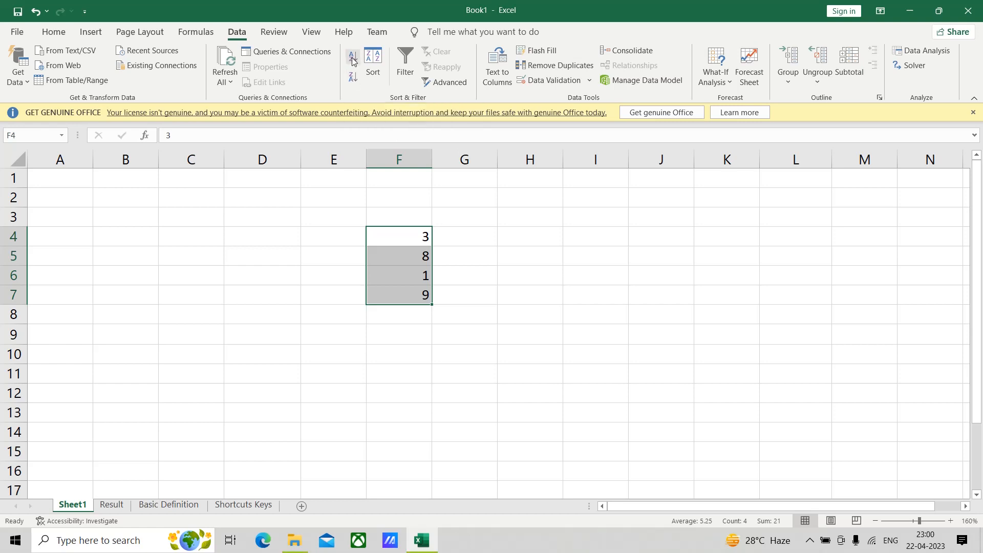
pyautogui.click(353, 60)
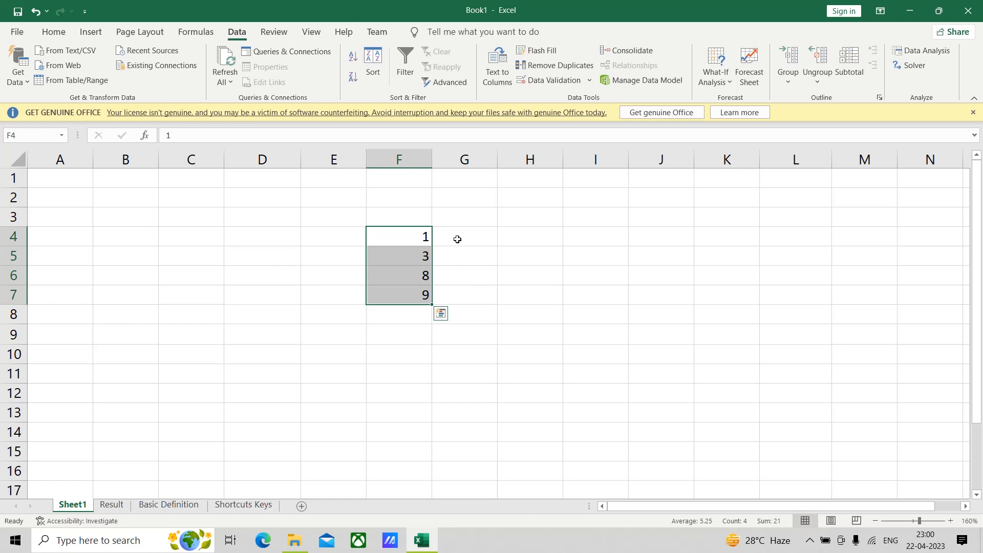
pyautogui.click(352, 78)
# Add a filter to F4:F7 and set it to show only the value 1.
pyautogui.click(403, 70)
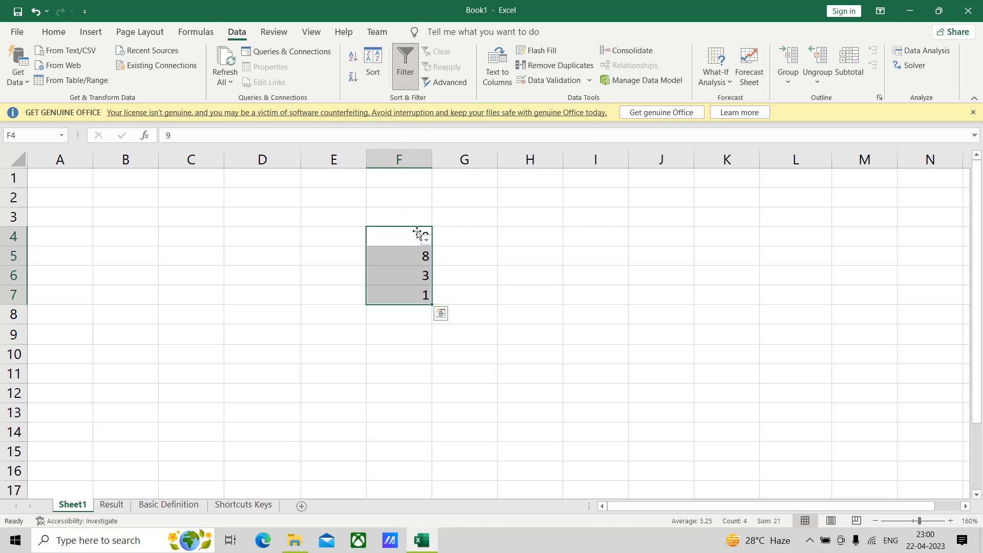
pyautogui.click(409, 249)
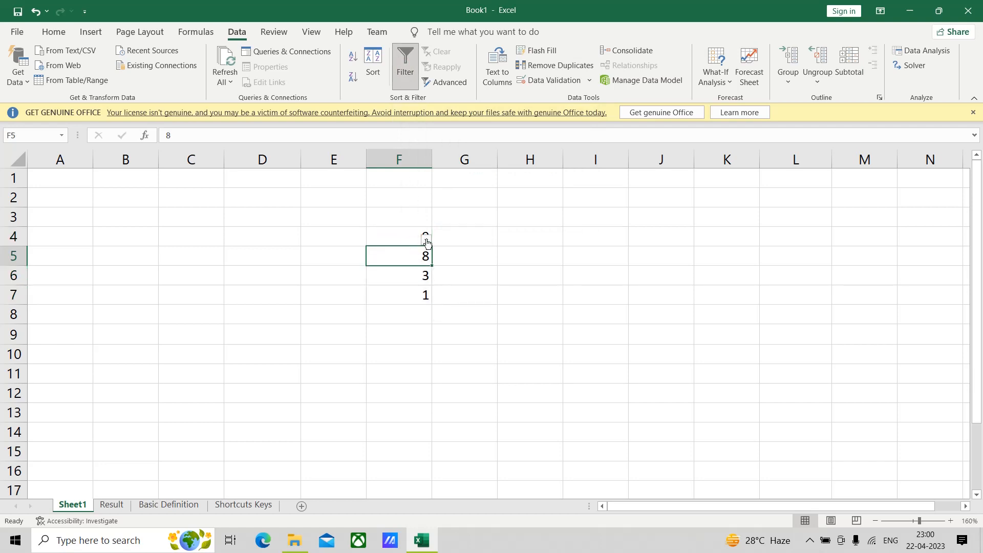
pyautogui.click(426, 240)
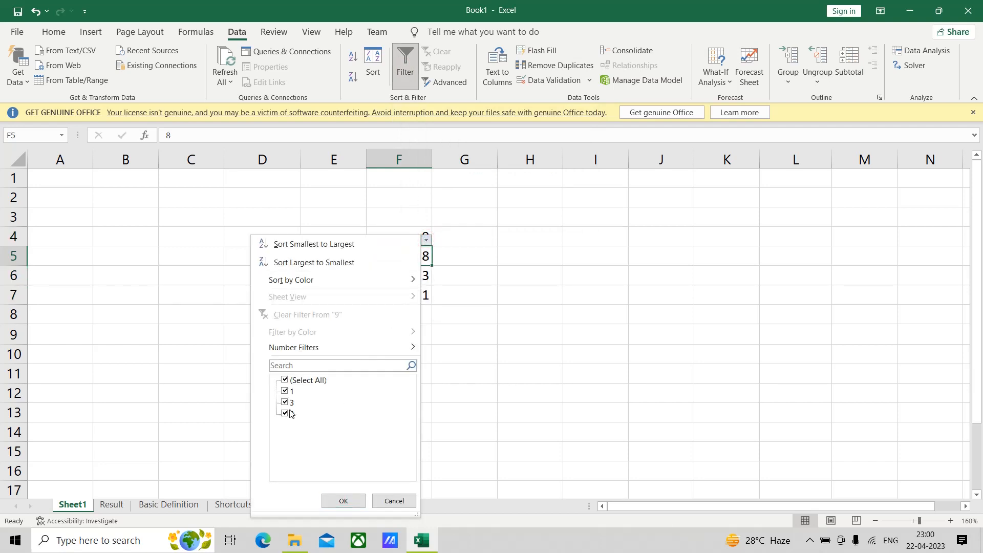
pyautogui.click(285, 381)
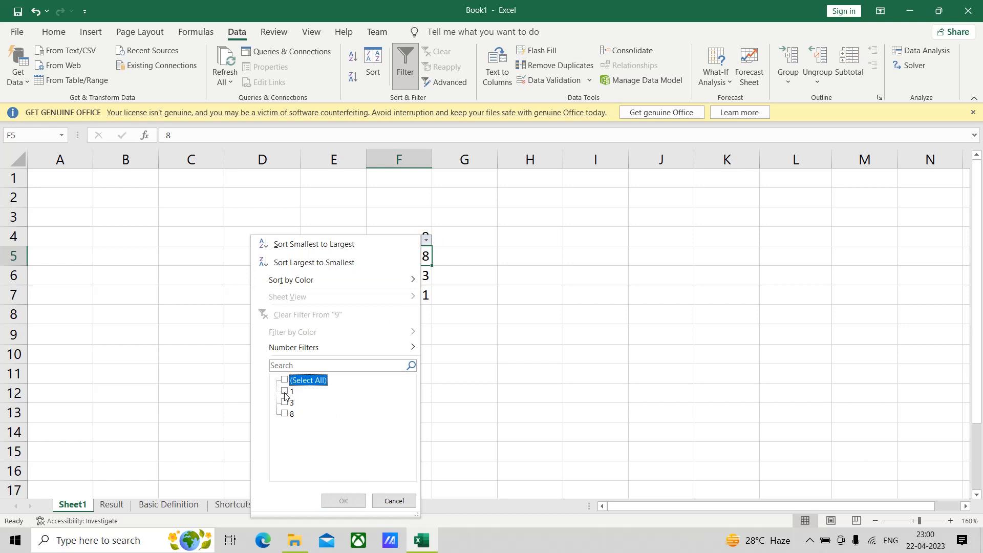
pyautogui.click(284, 392)
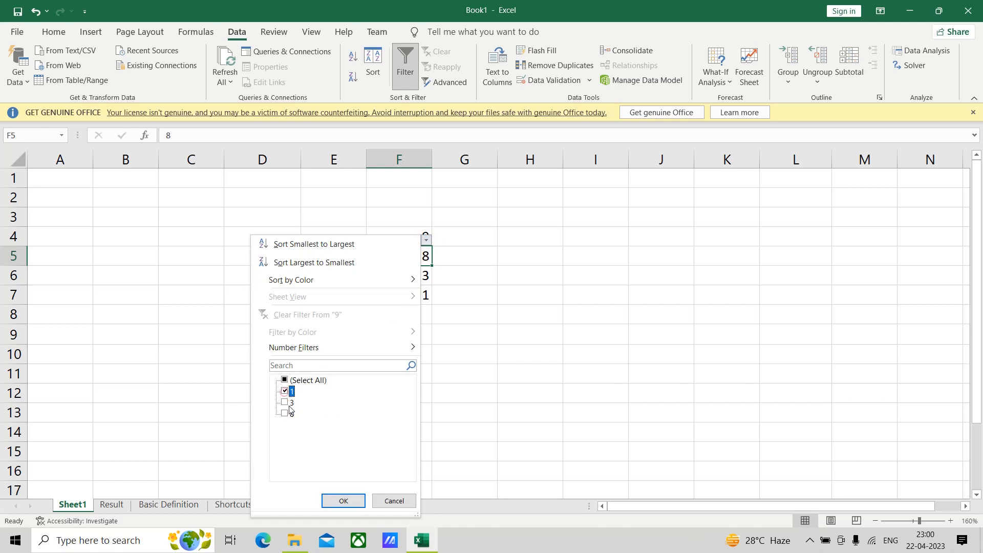
pyautogui.click(351, 501)
pyautogui.click(474, 297)
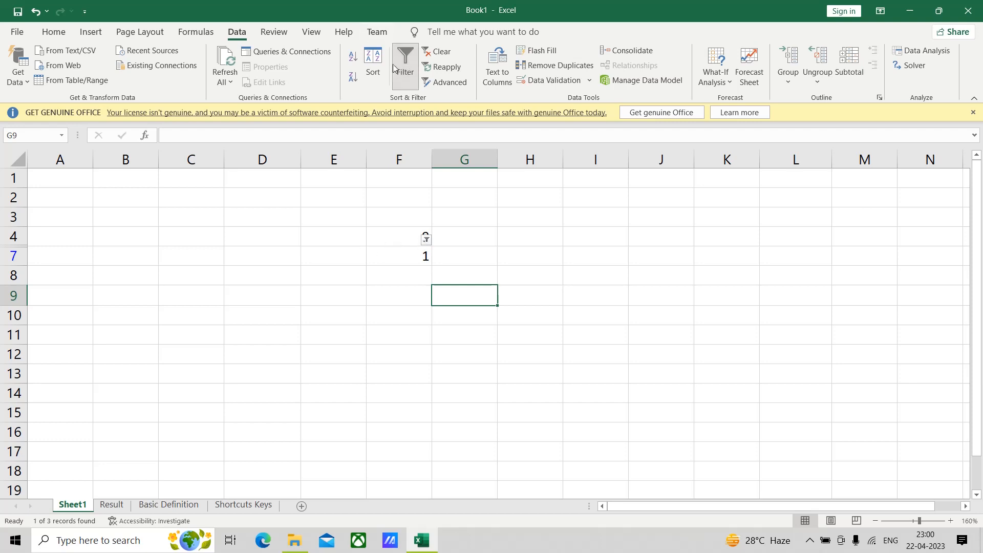
# Show the Review commands, undo the column F filter, and clear the contents of F3:H10.
pyautogui.click(273, 32)
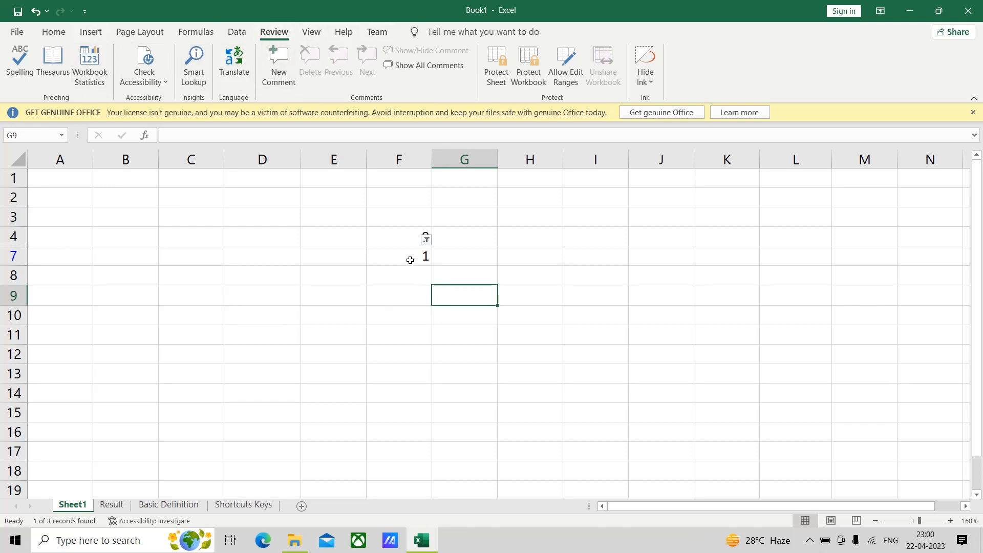
pyautogui.moveTo(378, 211); pyautogui.dragTo(521, 317)
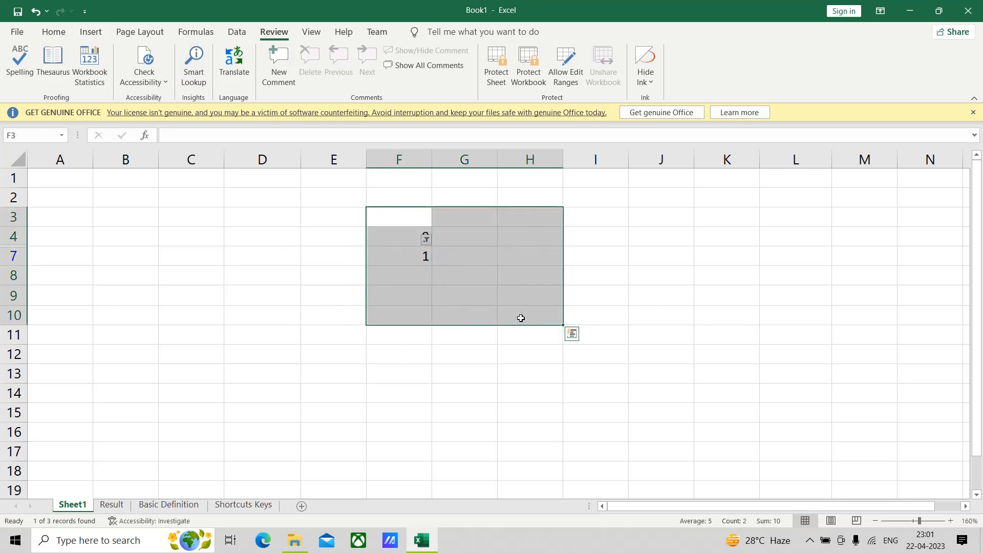
pyautogui.hotkey('ctrl', 'z')
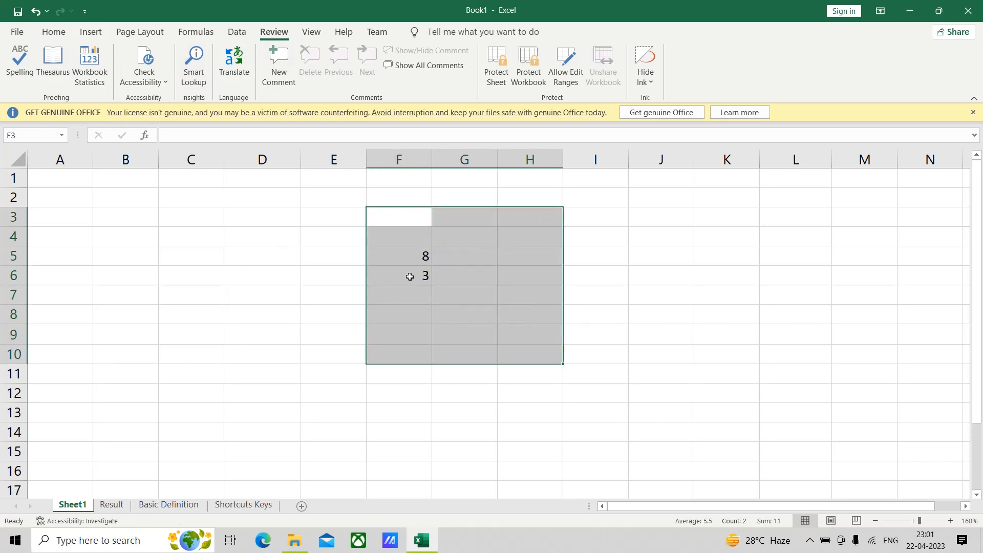
pyautogui.press('Delete')
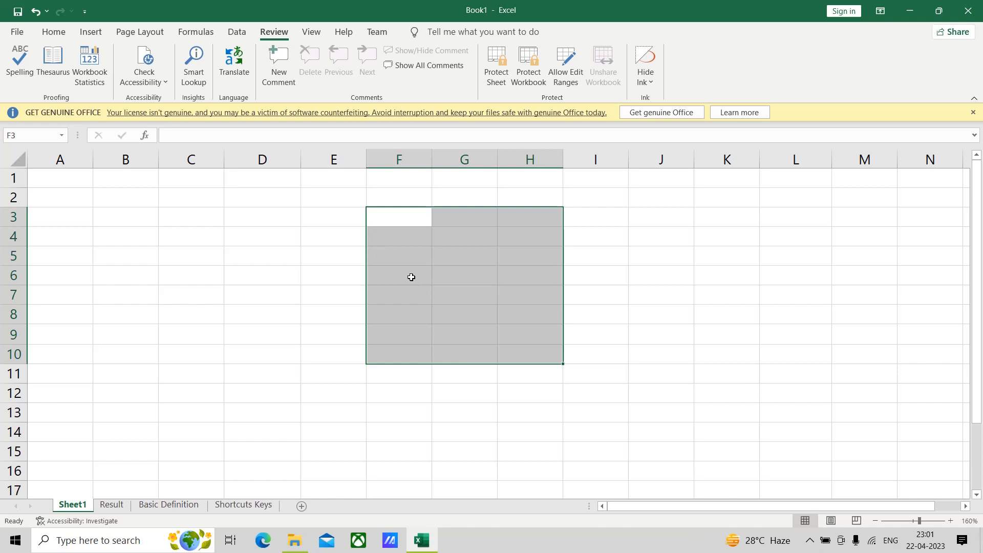
pyautogui.click(178, 280)
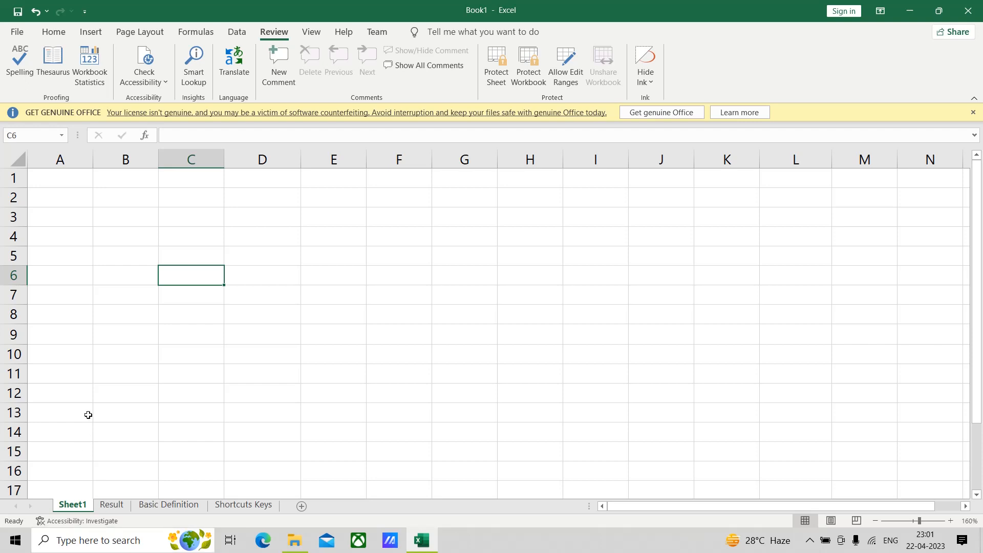
# Return to the Data commands and enter "Reference" in H4 and "Relative" in H5.
pyautogui.click(237, 32)
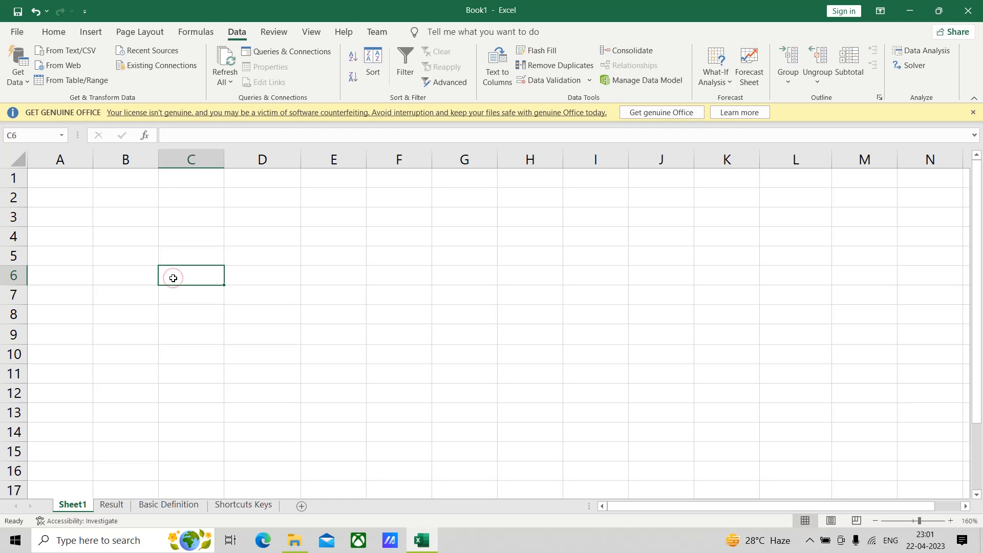
pyautogui.click(511, 240)
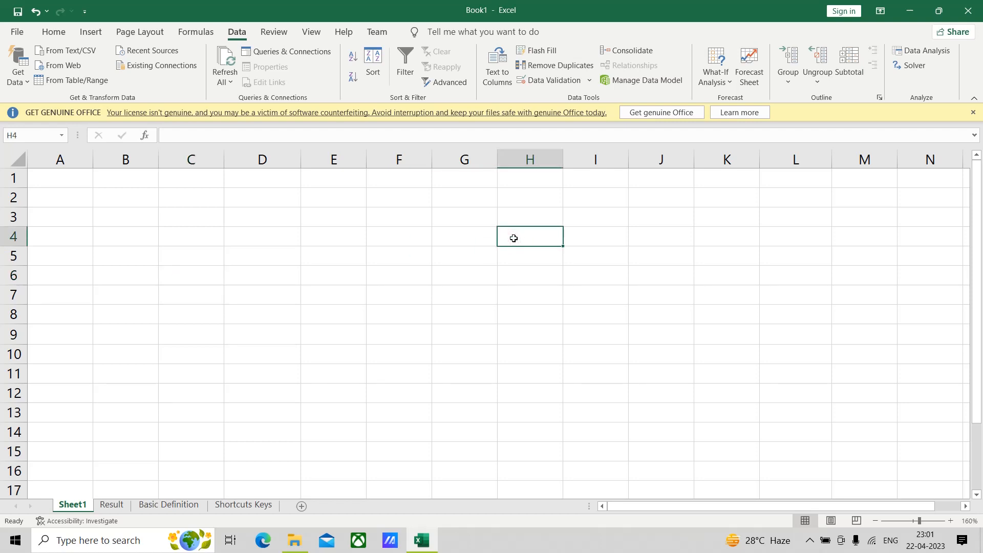
pyautogui.write('Re')
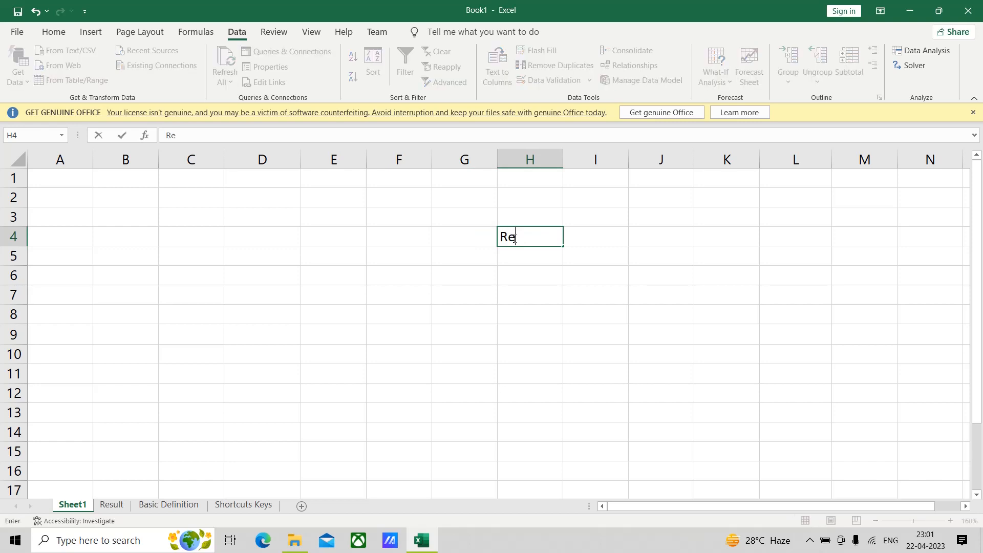
pyautogui.write('ference')
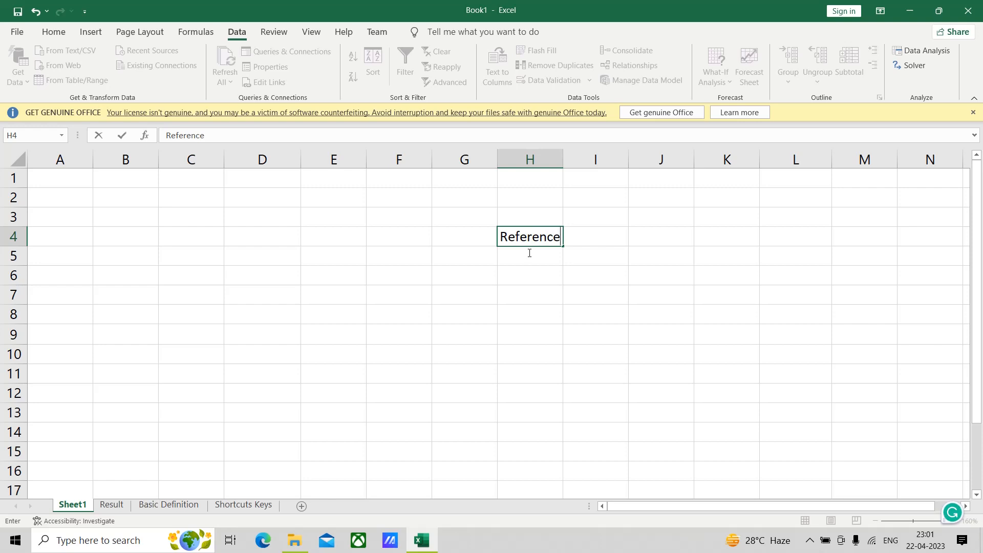
pyautogui.click(529, 259)
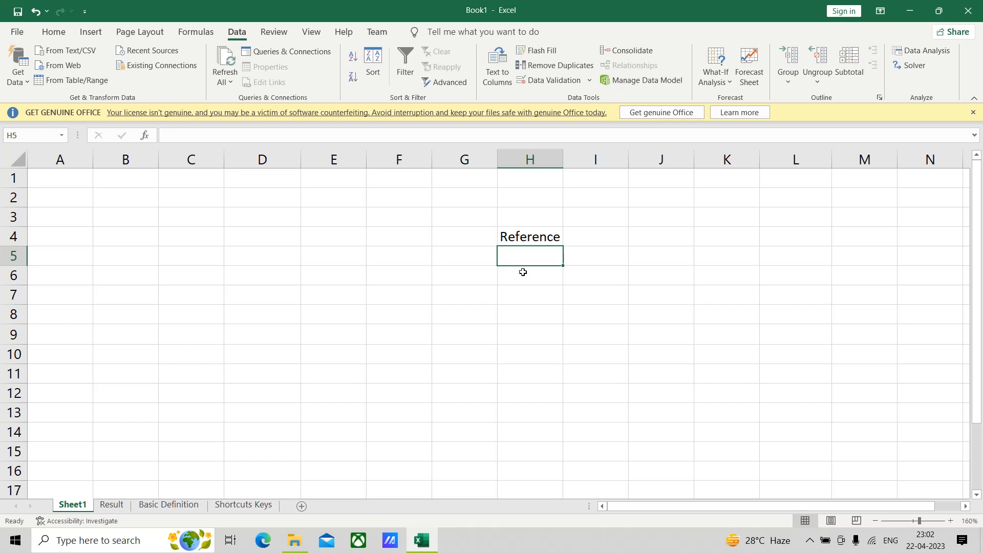
pyautogui.write('Re')
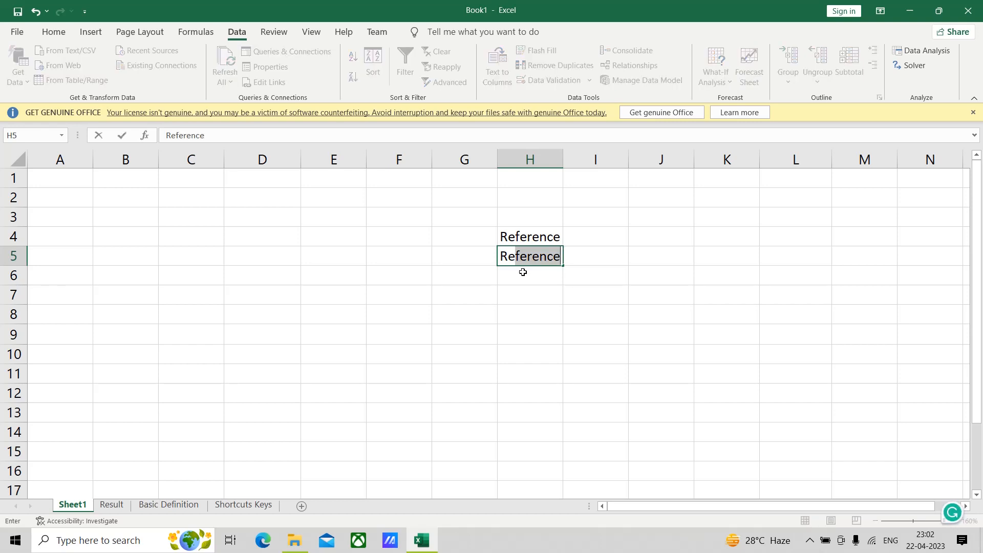
pyautogui.write('lati')
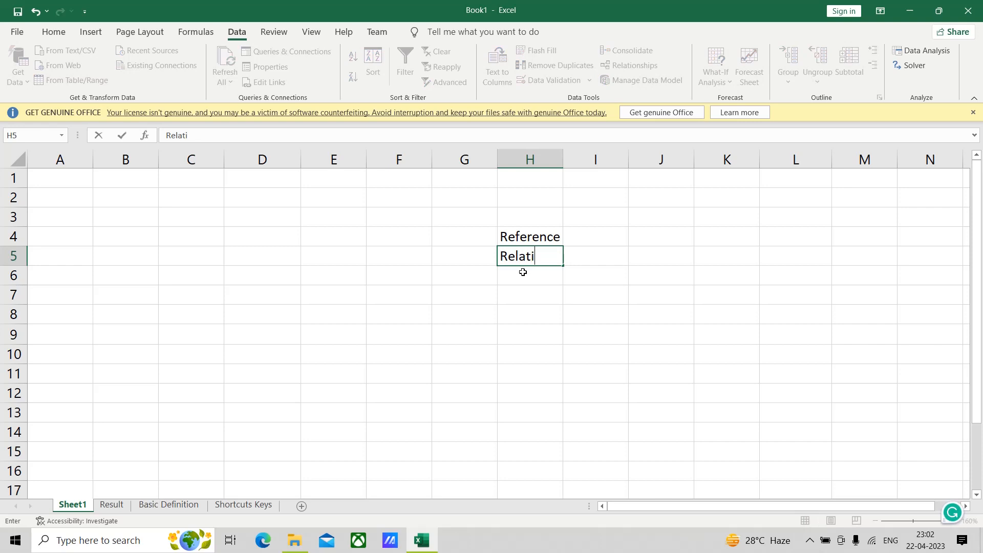
pyautogui.write('ve')
pyautogui.click(530, 337)
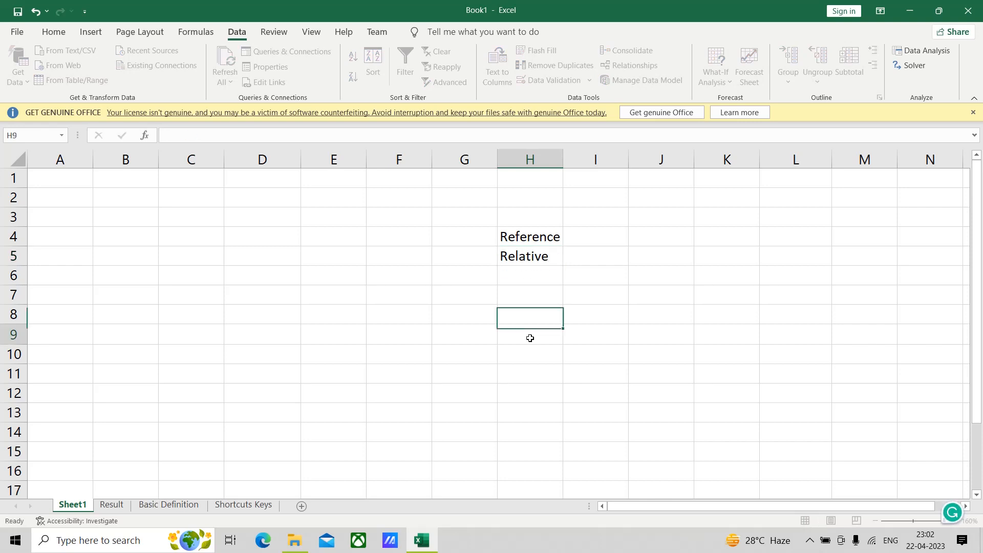
# Move the "Relative" text from H5 to cell I5 by cutting and pasting it.
pyautogui.rightClick(531, 255)
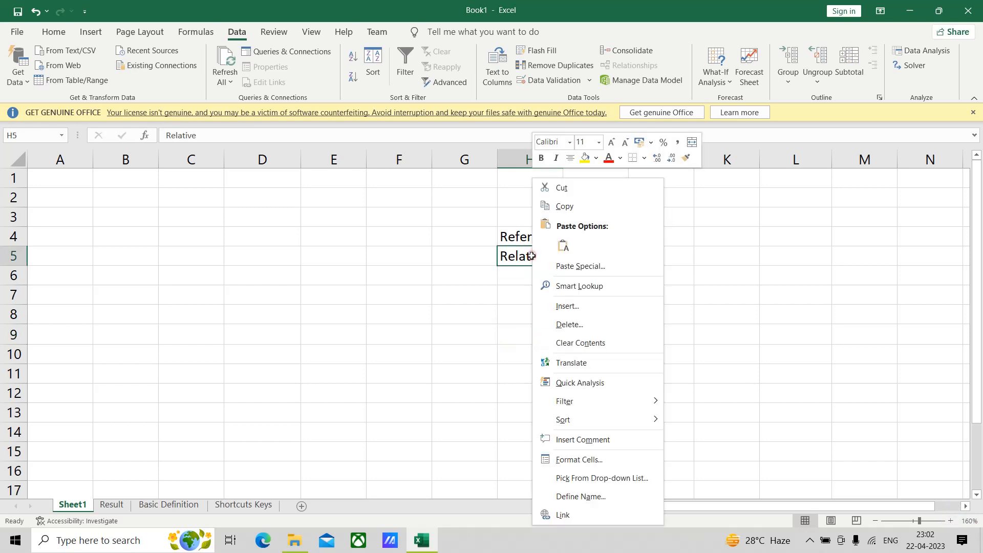
pyautogui.click(565, 187)
pyautogui.click(588, 252)
pyautogui.press('Return')
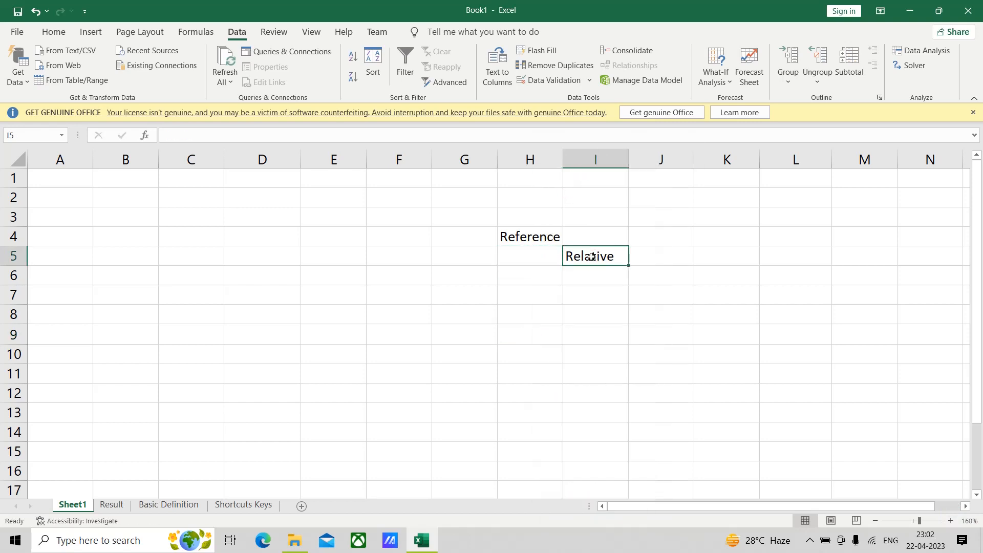
# Enter "Absolute" in I6 and "Mixed" in I7 below the "Relative" label.
pyautogui.click(591, 280)
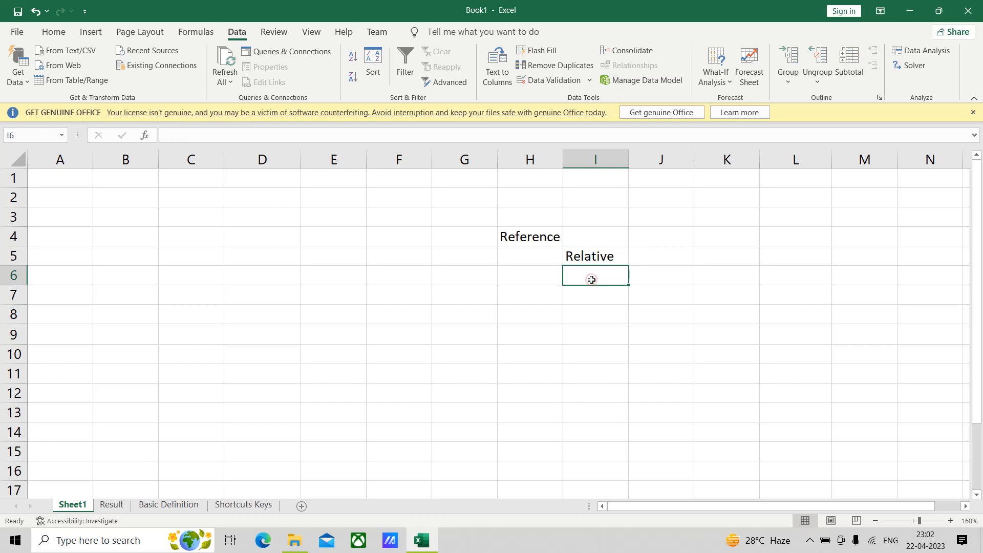
pyautogui.write('Abs')
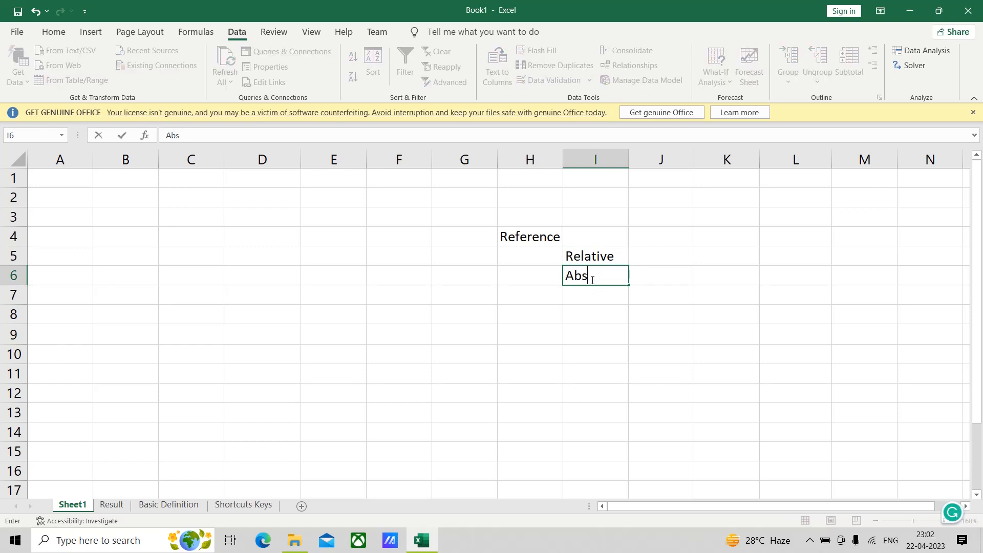
pyautogui.write('olute')
pyautogui.click(594, 298)
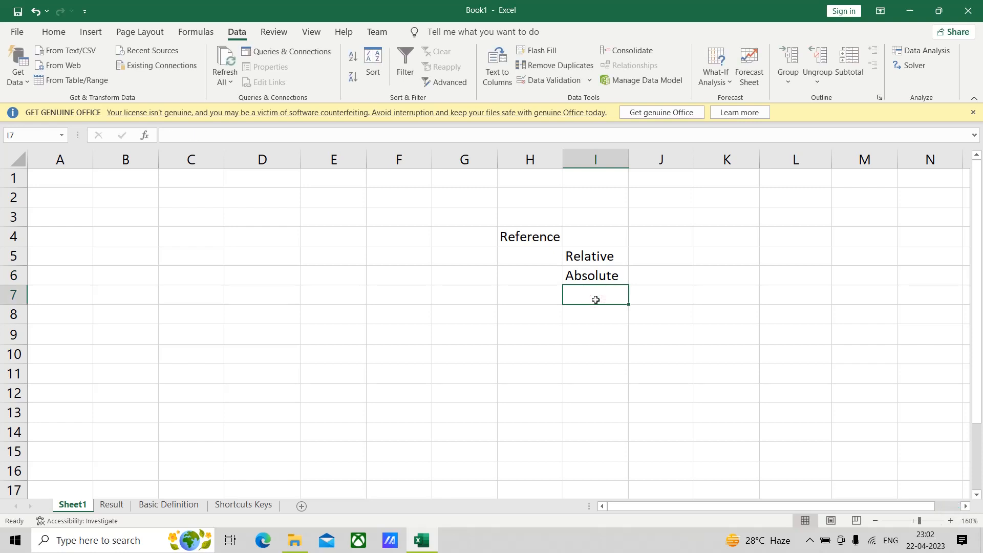
pyautogui.write('Mi')
pyautogui.write('xed')
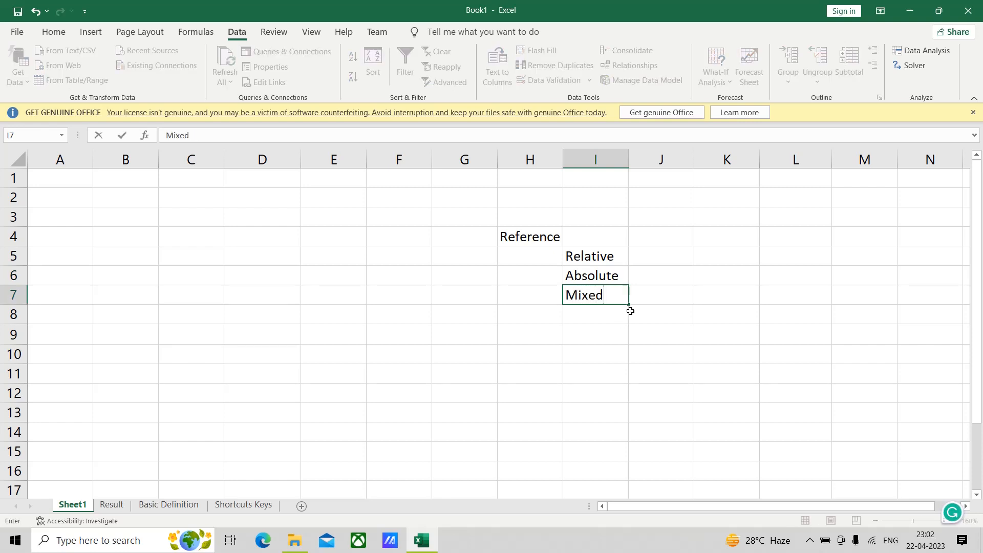
# Enter "Relative Column and Absolute Row" in cell J8 as the first mixed reference type.
pyautogui.click(649, 313)
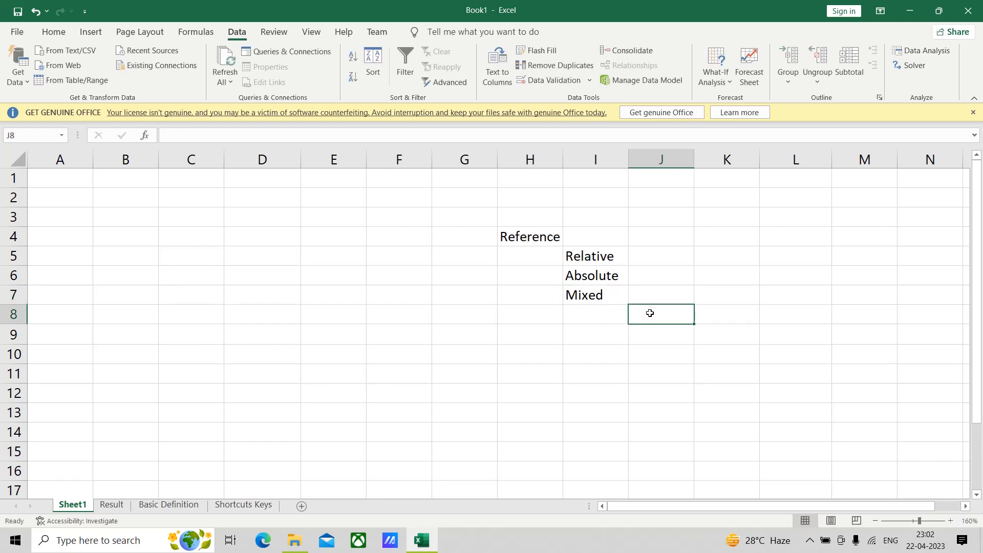
pyautogui.write('Re')
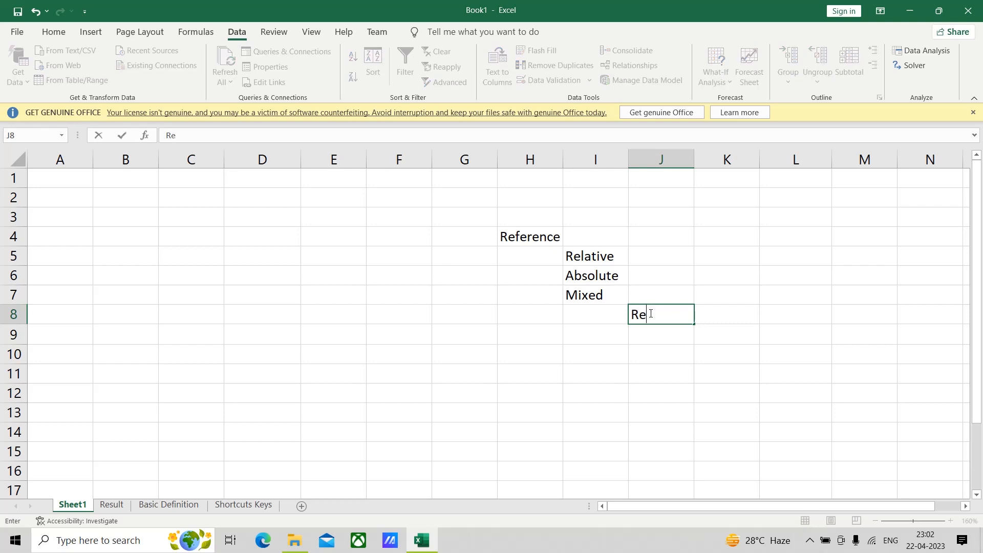
pyautogui.write('lati')
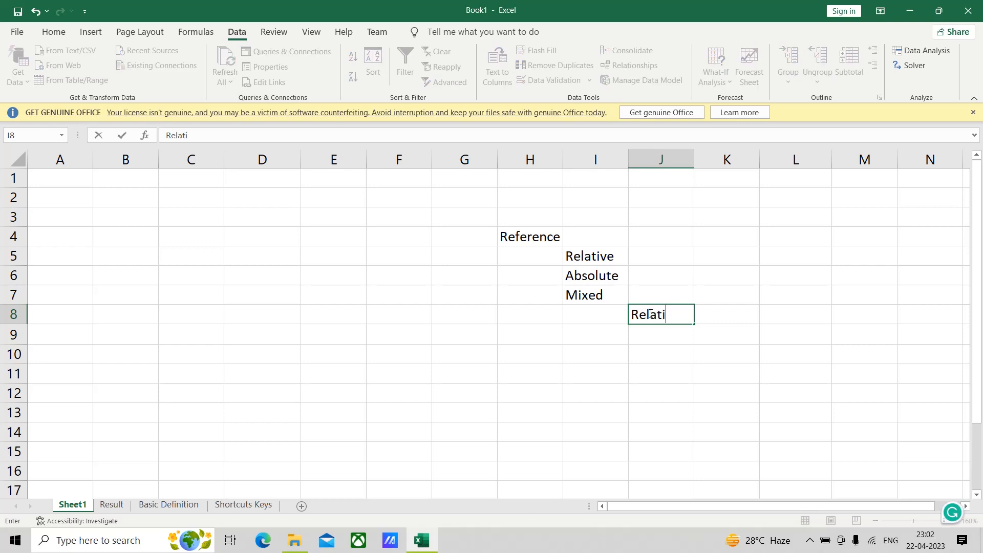
pyautogui.write('ve Column and ')
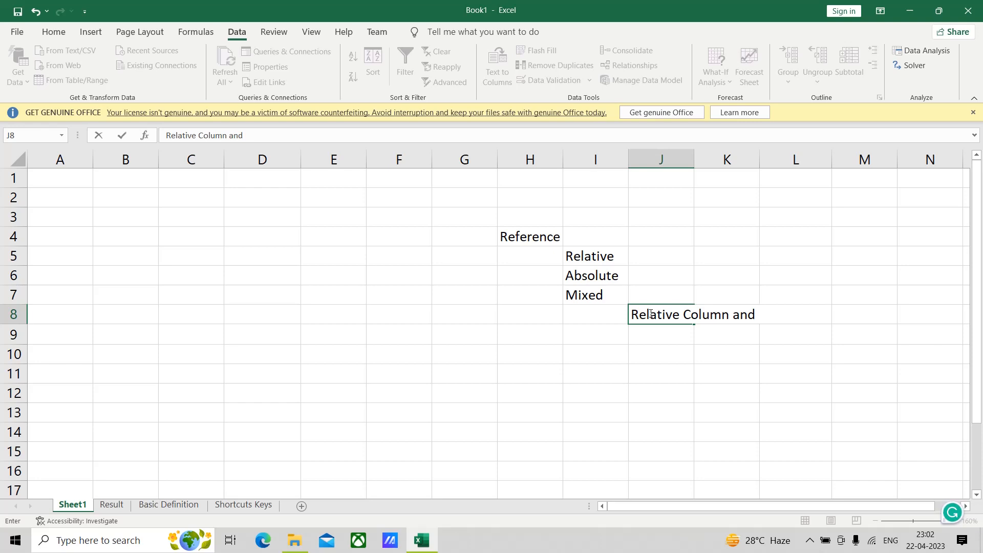
pyautogui.write('Absolute')
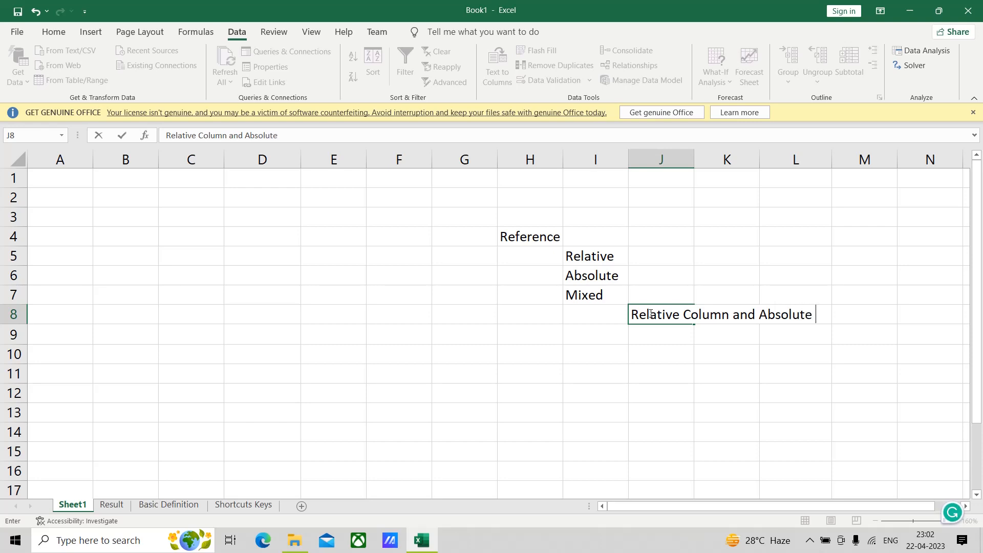
pyautogui.write(' Row')
# Enter "Absolute Column and Relative Row" in cell J9 as the second mixed reference type.
pyautogui.click(648, 336)
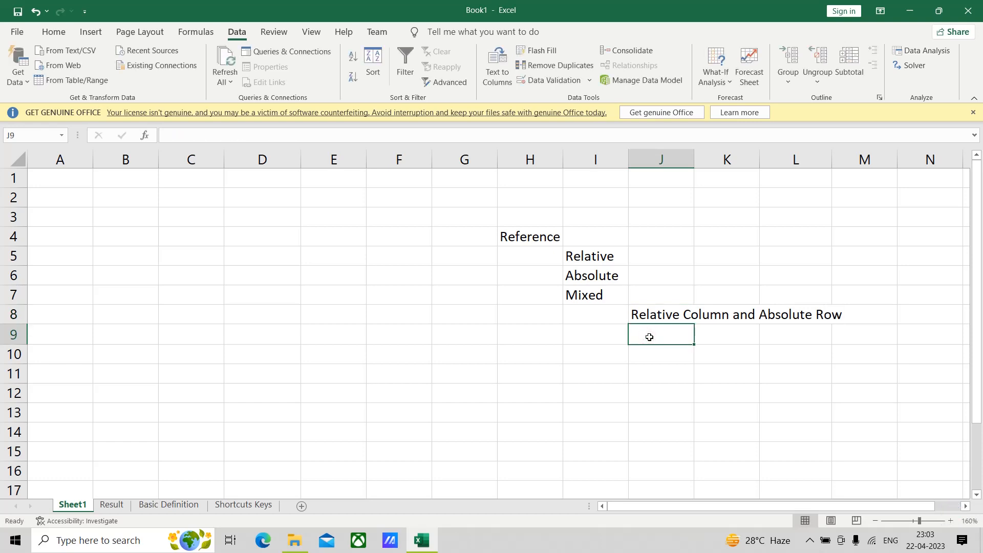
pyautogui.write('A')
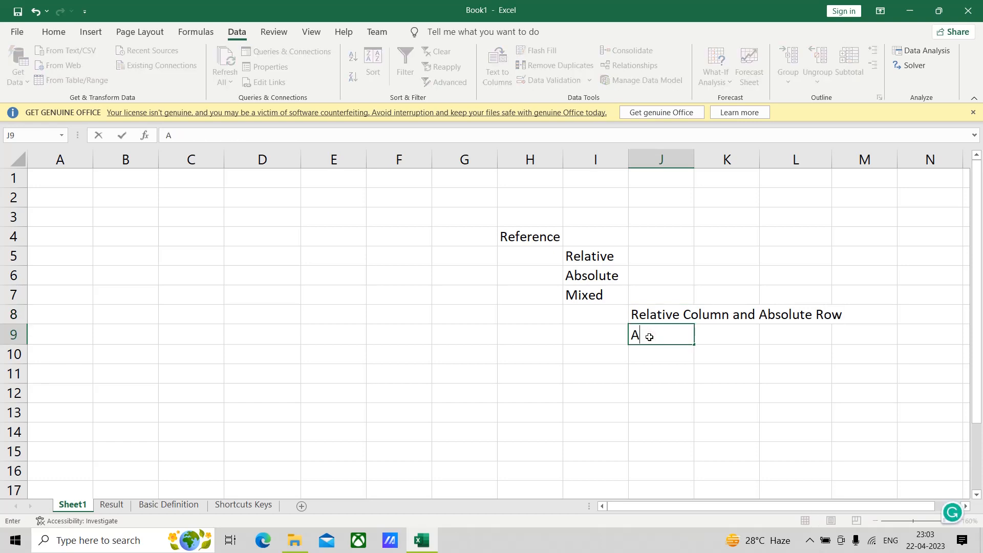
pyautogui.write('bsolute Column')
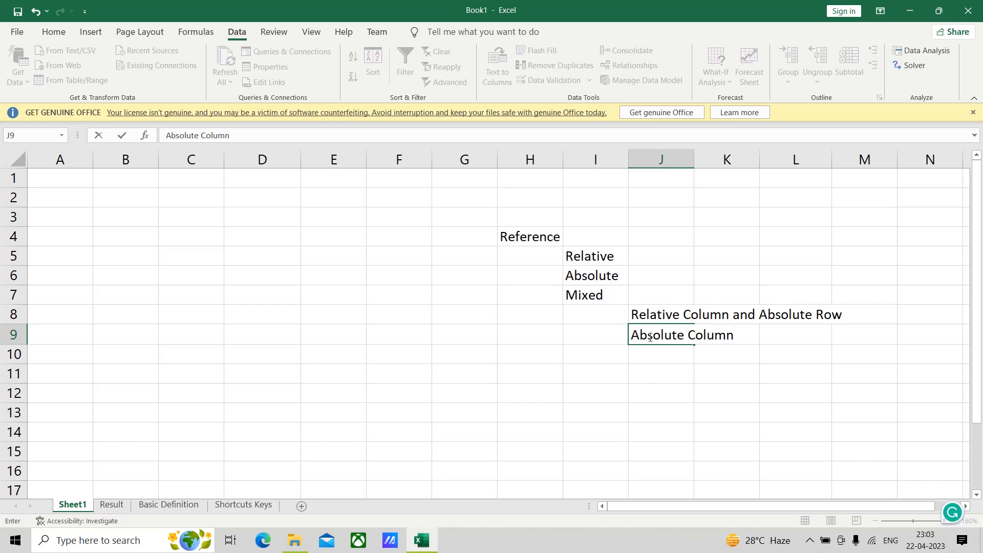
pyautogui.write(' and Relati')
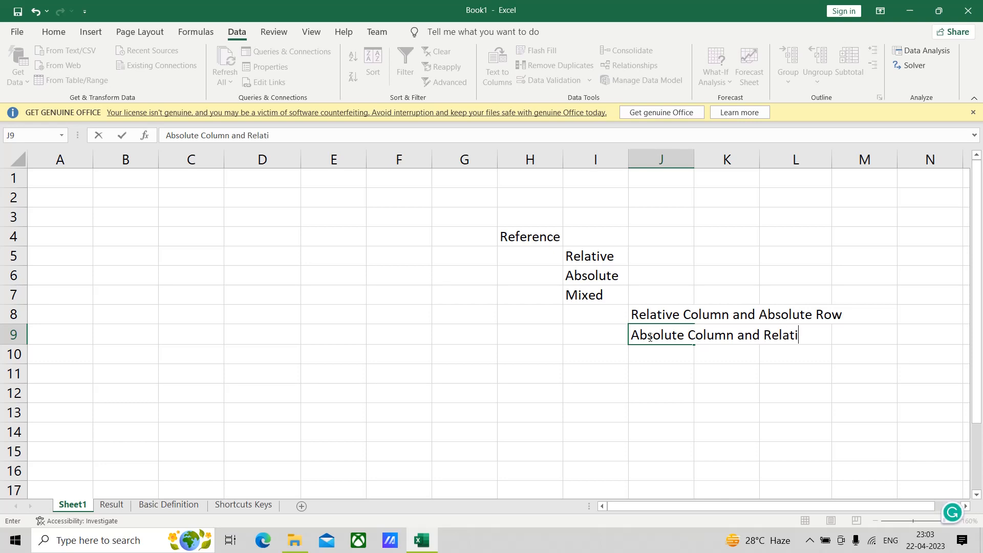
pyautogui.write('ve Row')
pyautogui.click(270, 280)
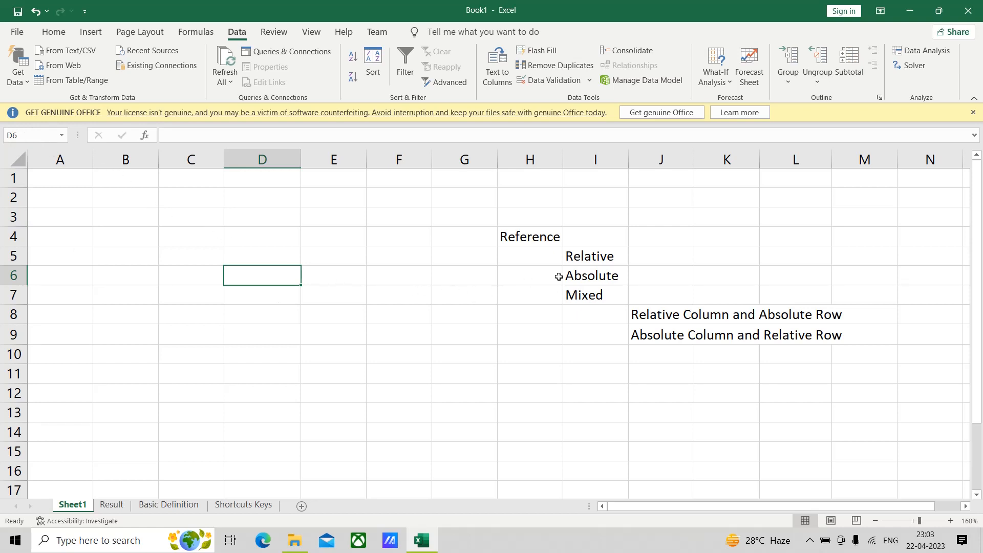
pyautogui.click(588, 260)
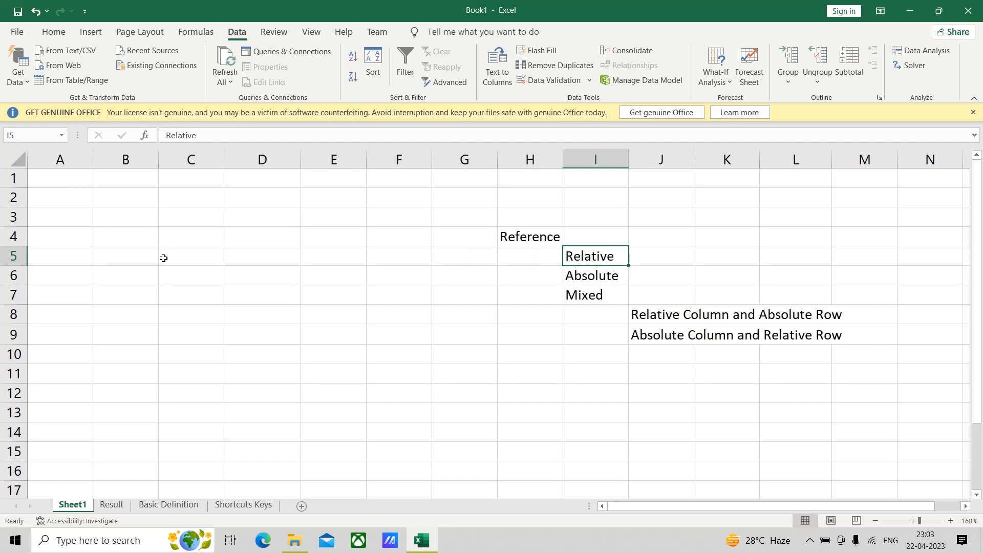
pyautogui.click(592, 275)
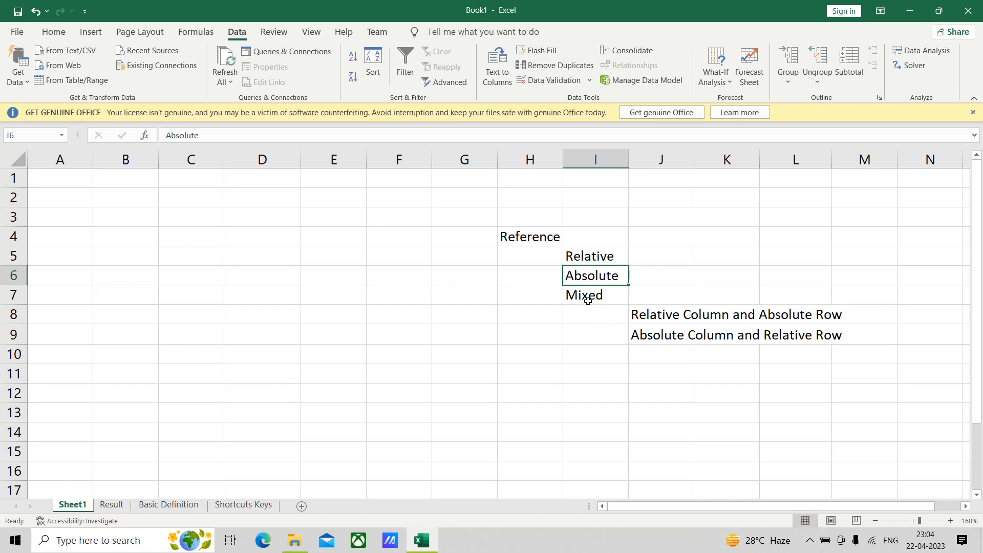
pyautogui.click(585, 297)
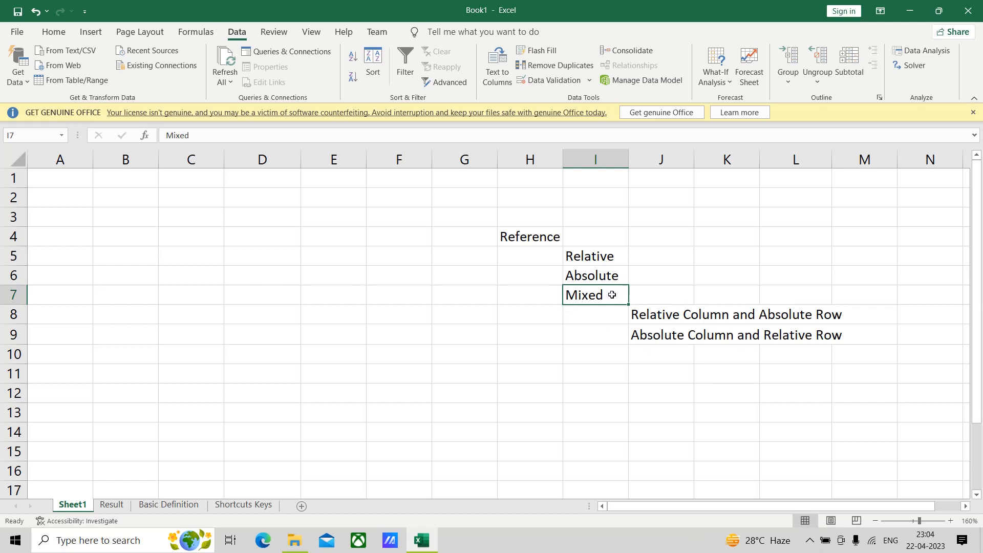
pyautogui.click(865, 258)
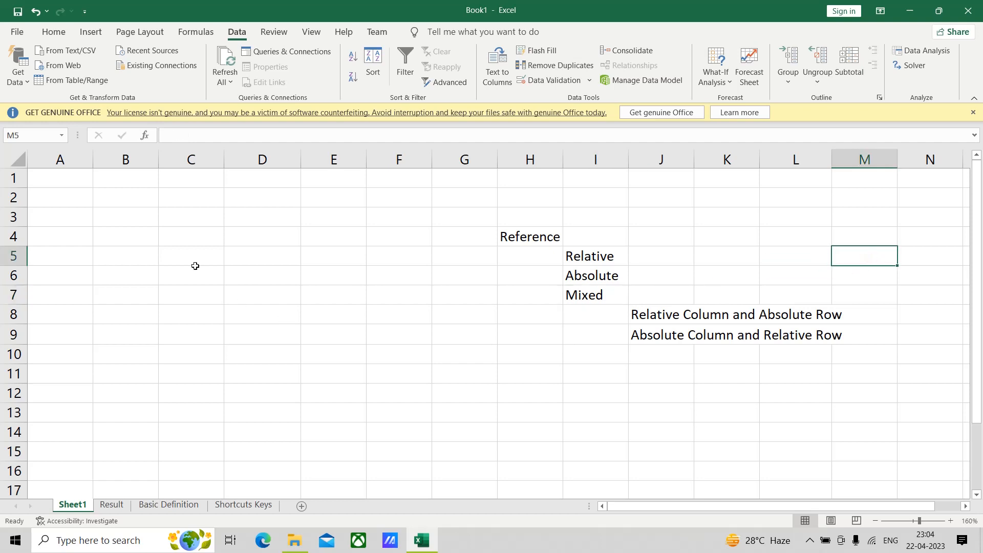
pyautogui.click(180, 234)
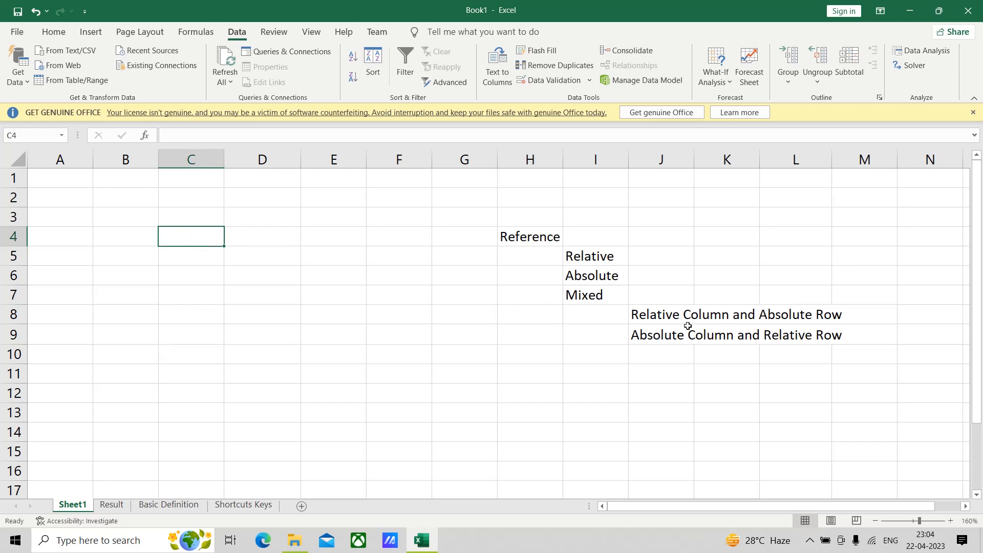
# Enter the relative reference formula =C4 in cell M5 and reselect the cell to show its formula.
pyautogui.click(859, 261)
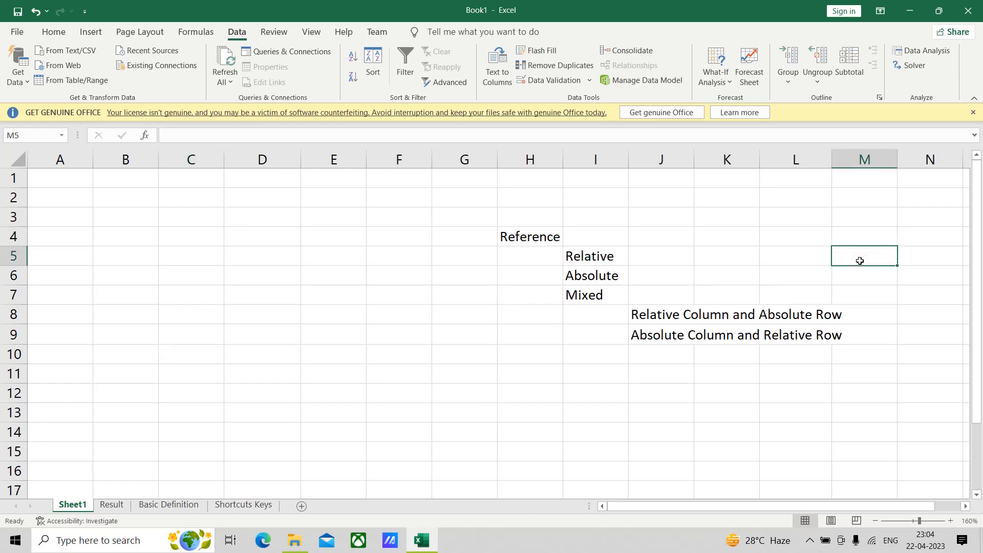
pyautogui.write('=c4')
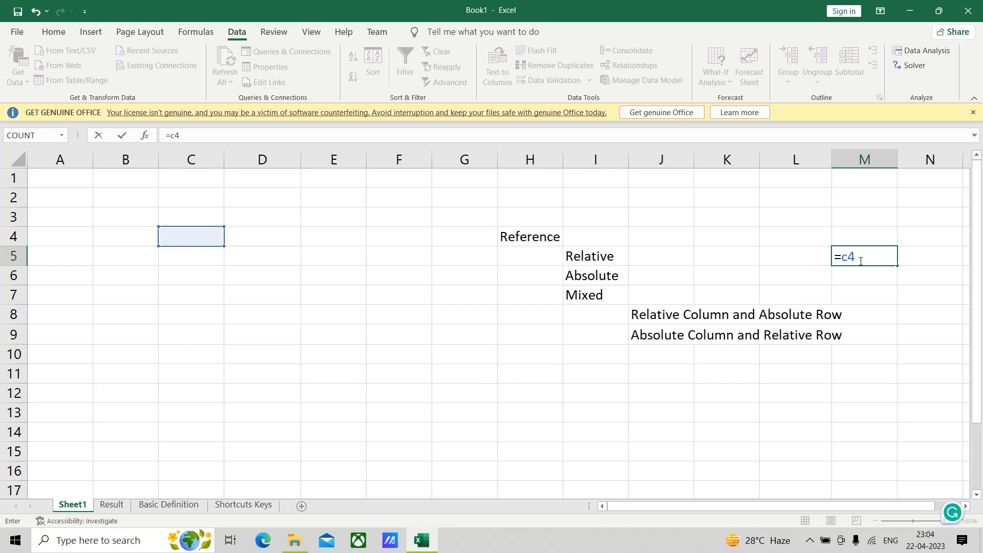
pyautogui.press('BackSpace')
pyautogui.press('BackSpace')
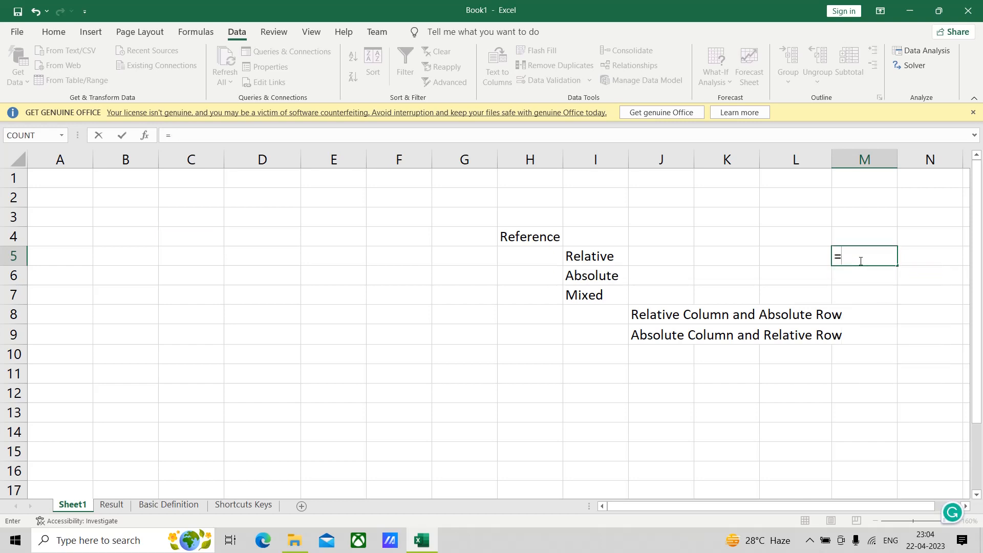
pyautogui.write('C4')
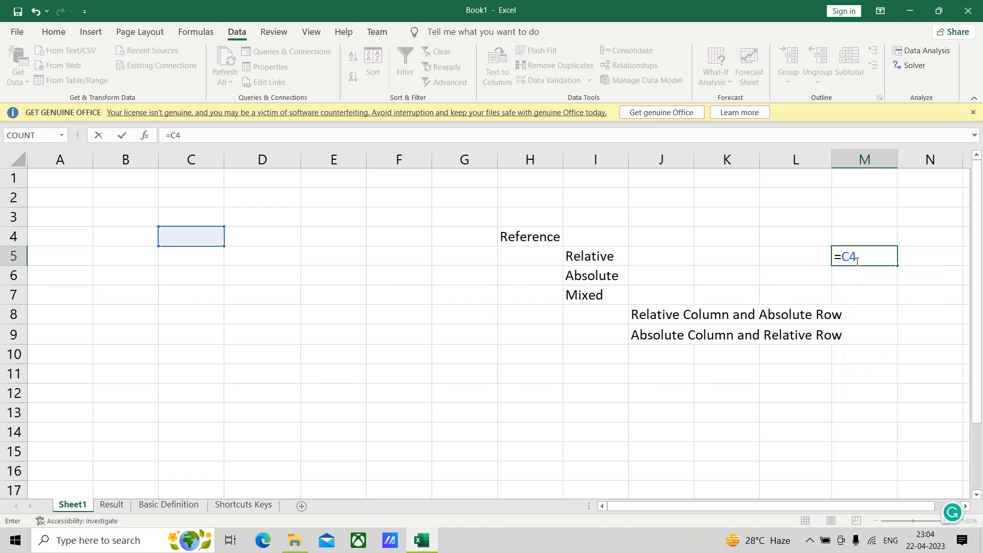
pyautogui.press('Return')
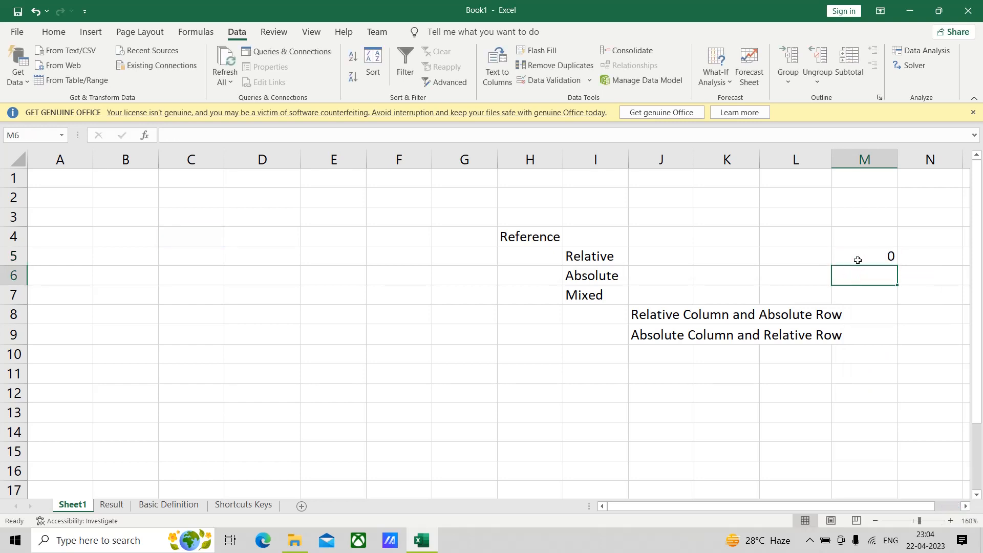
pyautogui.click(857, 258)
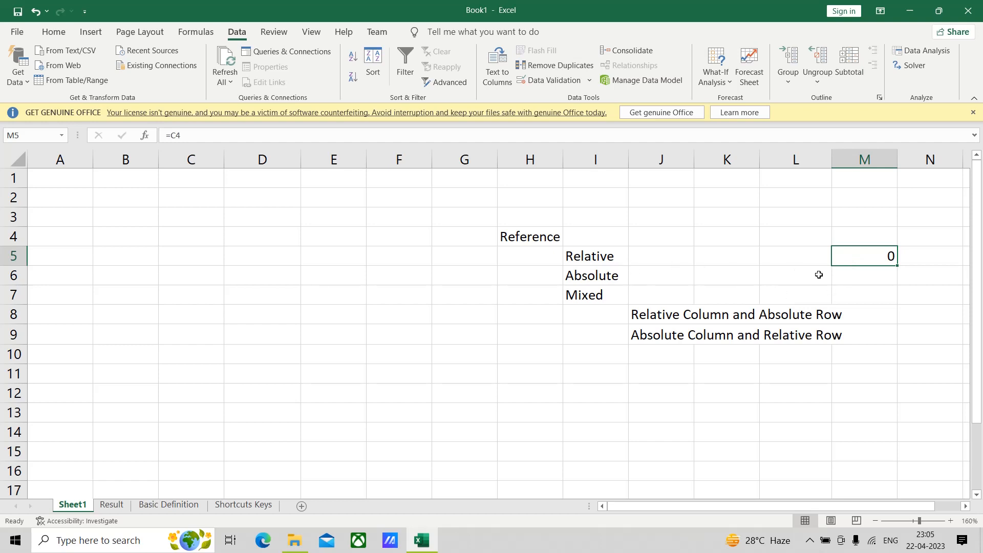
# Widen column I and extend the I5 label to "Relative (C4)".
pyautogui.moveTo(628, 152); pyautogui.dragTo(681, 152)
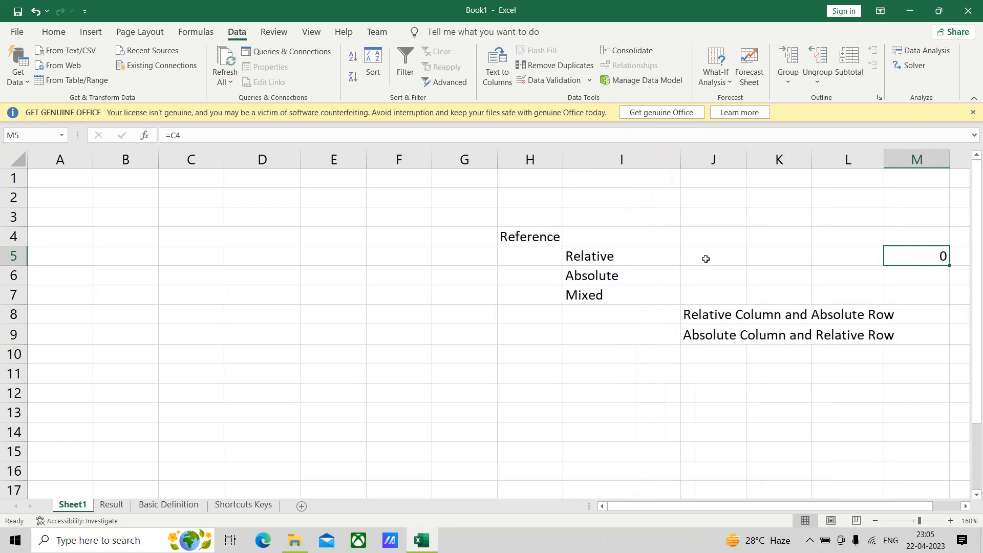
pyautogui.click(645, 257)
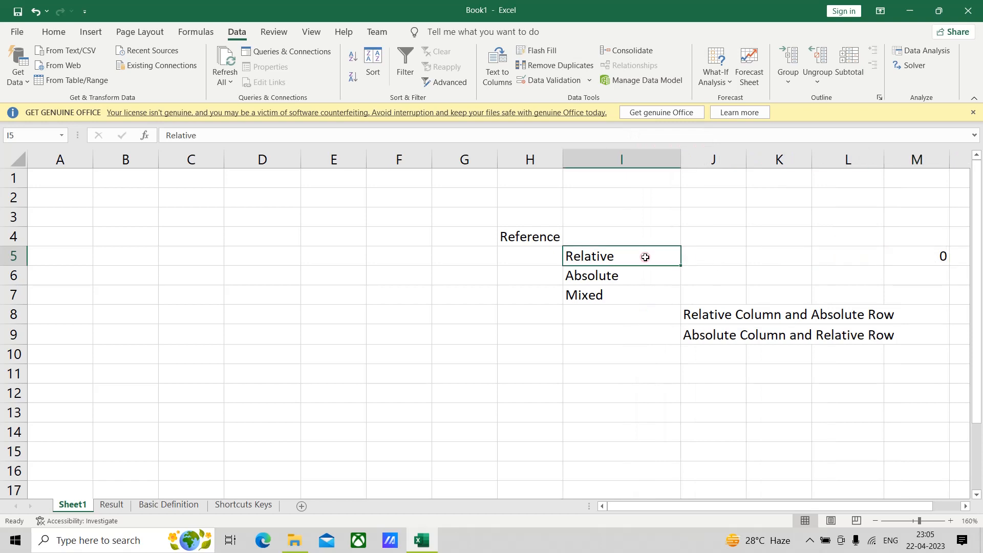
pyautogui.click(249, 136)
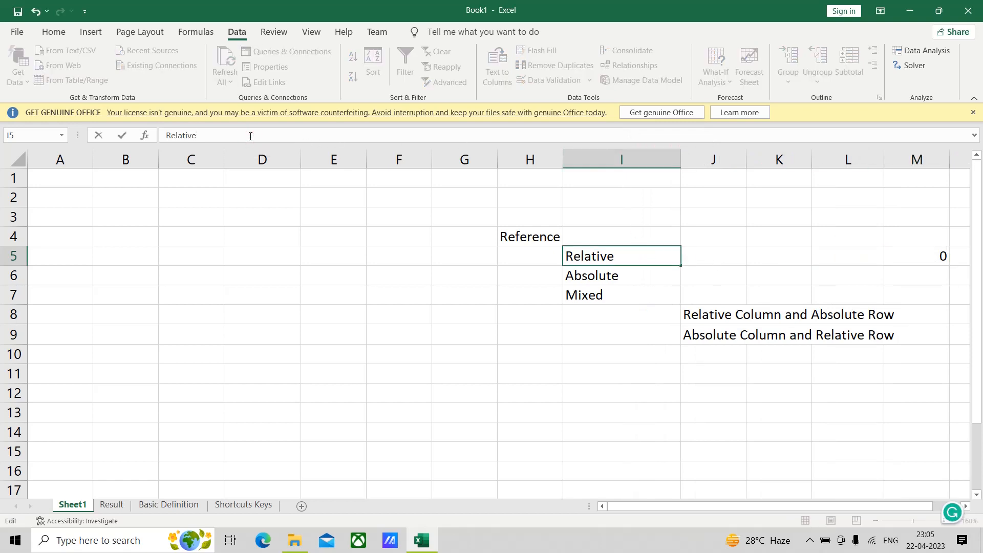
pyautogui.write('(C4)')
# Extend the I6 label to "Absolute ($C$4)".
pyautogui.click(640, 277)
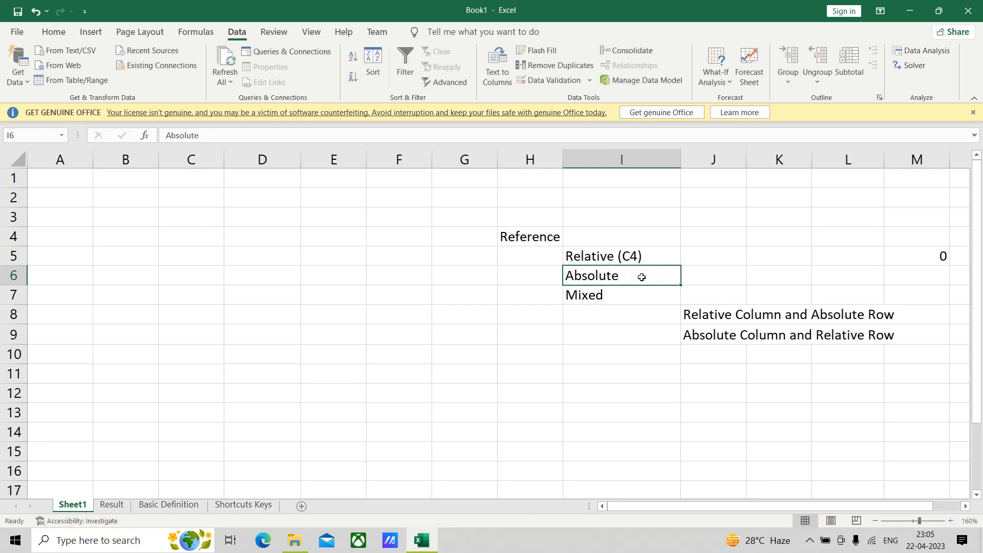
pyautogui.click(218, 134)
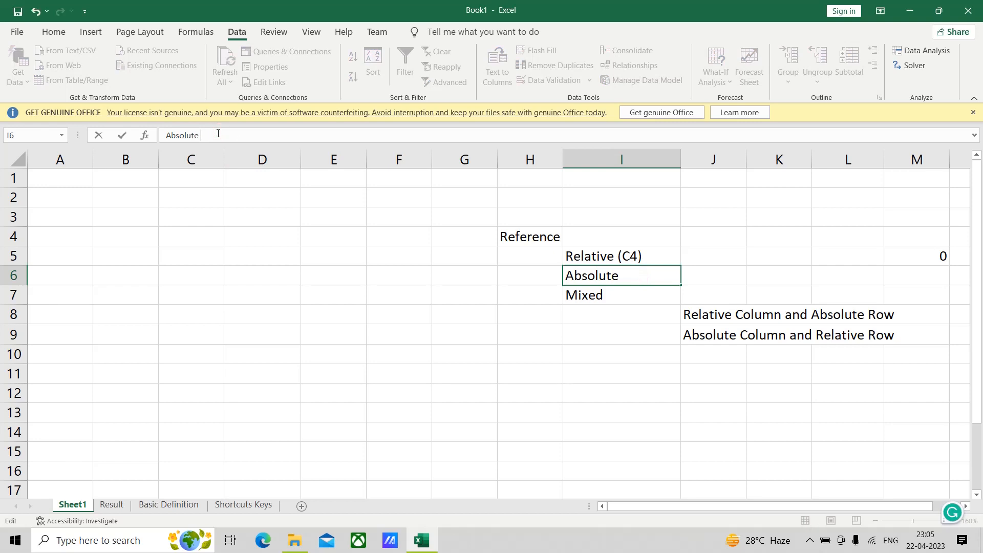
pyautogui.write('($c')
pyautogui.press('BackSpace')
pyautogui.write('C$4)')
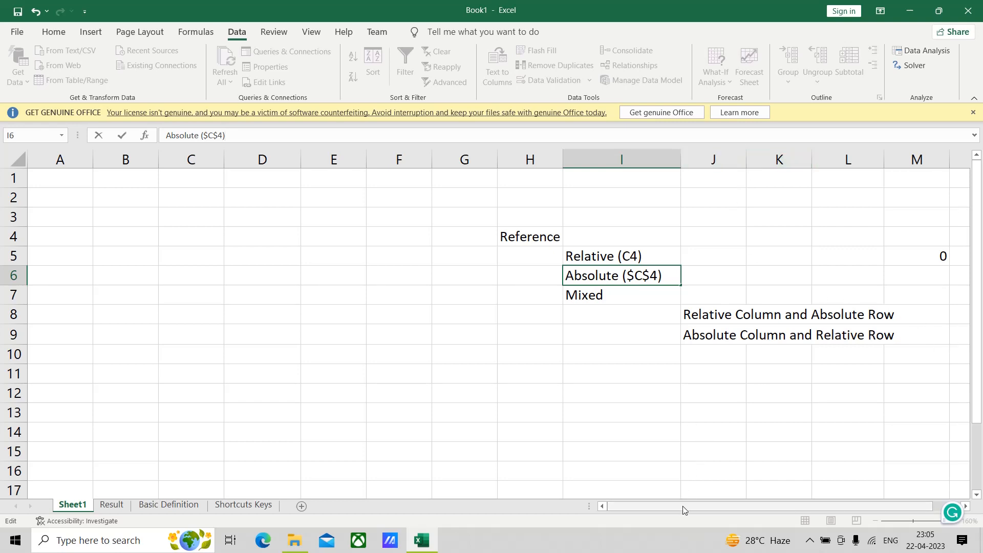
pyautogui.moveTo(683, 506); pyautogui.dragTo(716, 507)
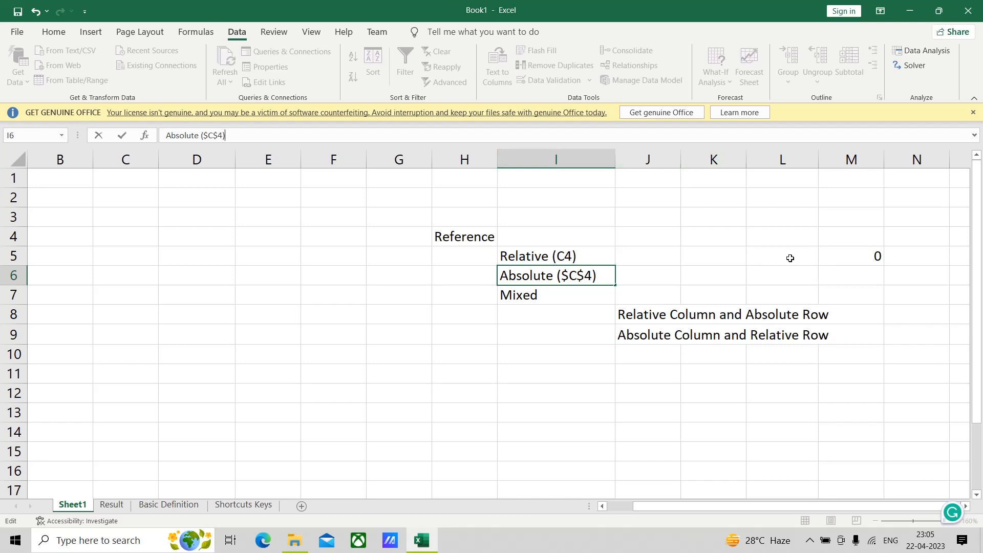
pyautogui.click(789, 256)
# Widen column J to fit its labels and extend the J8 text to "Relative Column and Absolute Row (C$4)".
pyautogui.moveTo(681, 159); pyautogui.dragTo(859, 157)
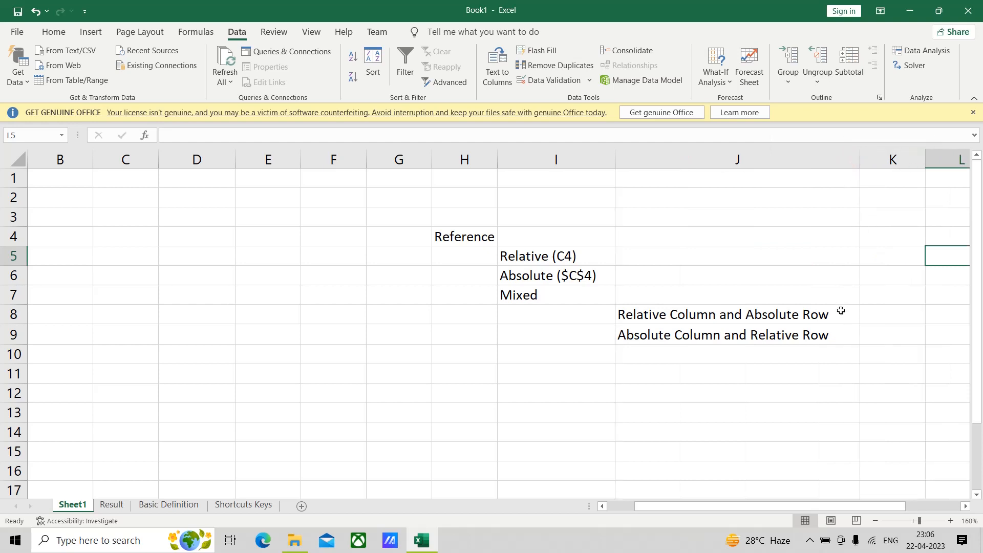
pyautogui.click(842, 313)
pyautogui.click(338, 138)
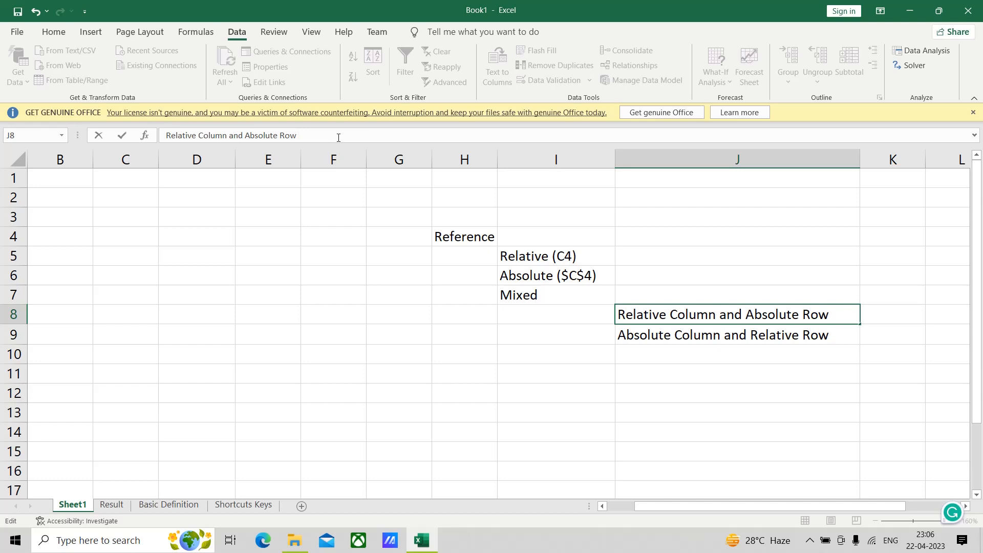
pyautogui.write('(C')
pyautogui.write('$4)')
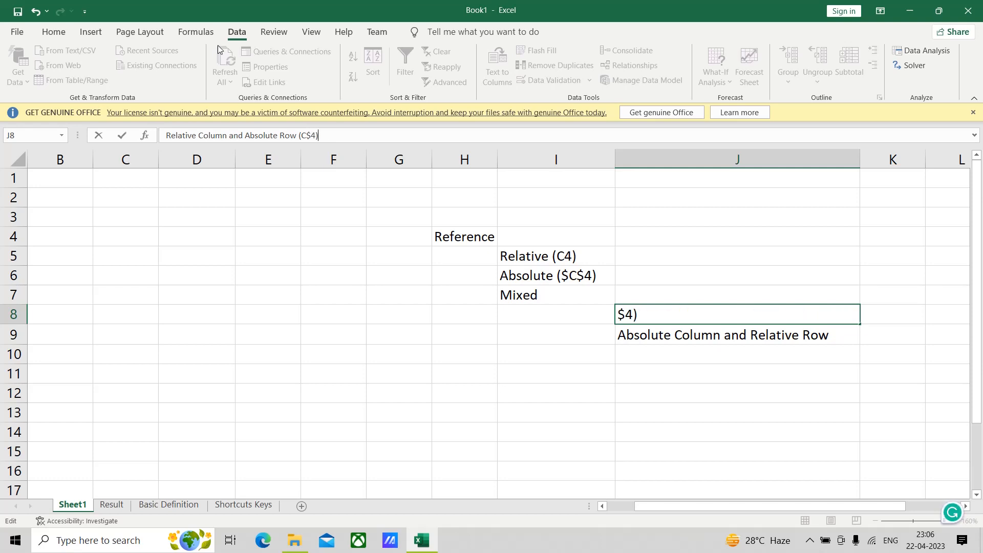
# Complete the J8 label again as "Relative Column and Absolute Row (C$4)" and widen column J to fit it.
pyautogui.click(33, 13)
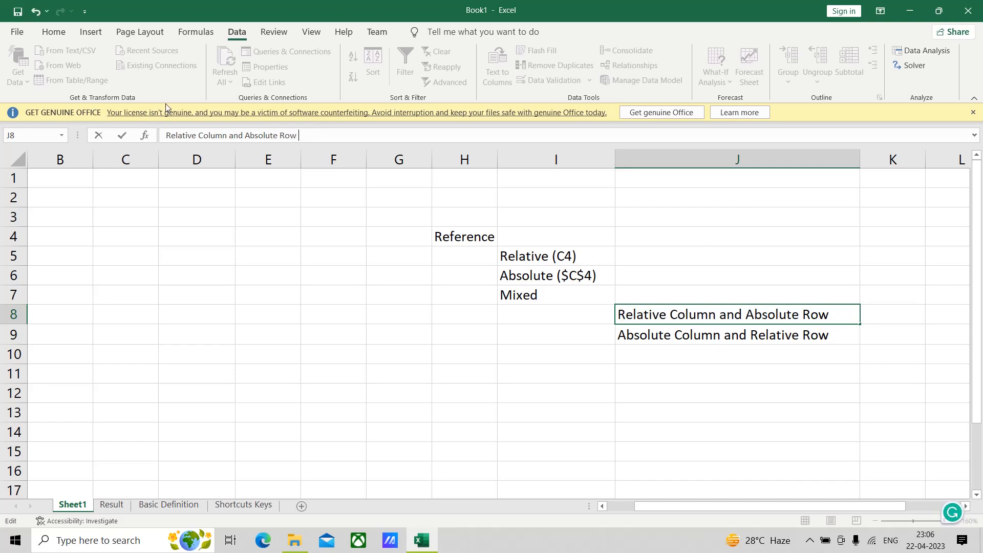
pyautogui.write('(C$4')
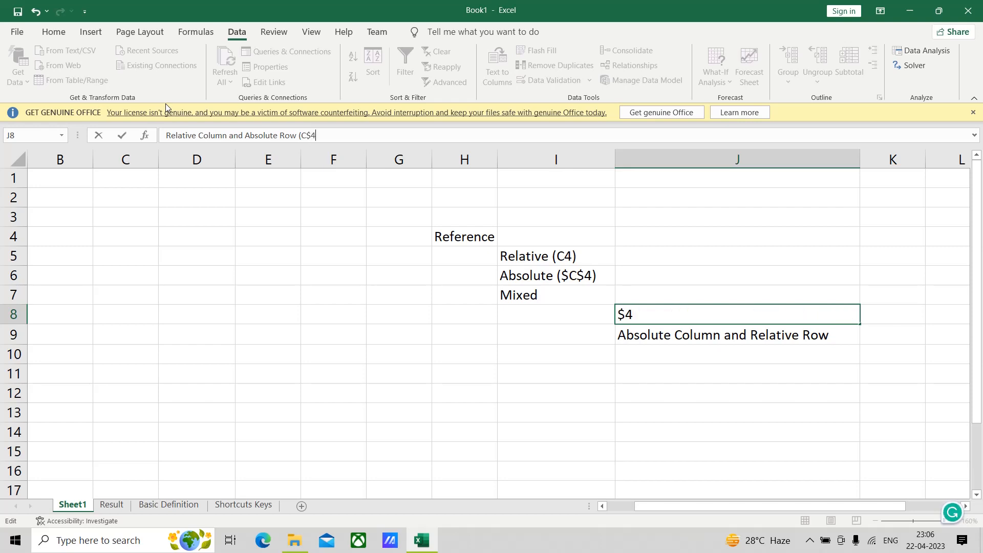
pyautogui.write(')')
pyautogui.click(687, 427)
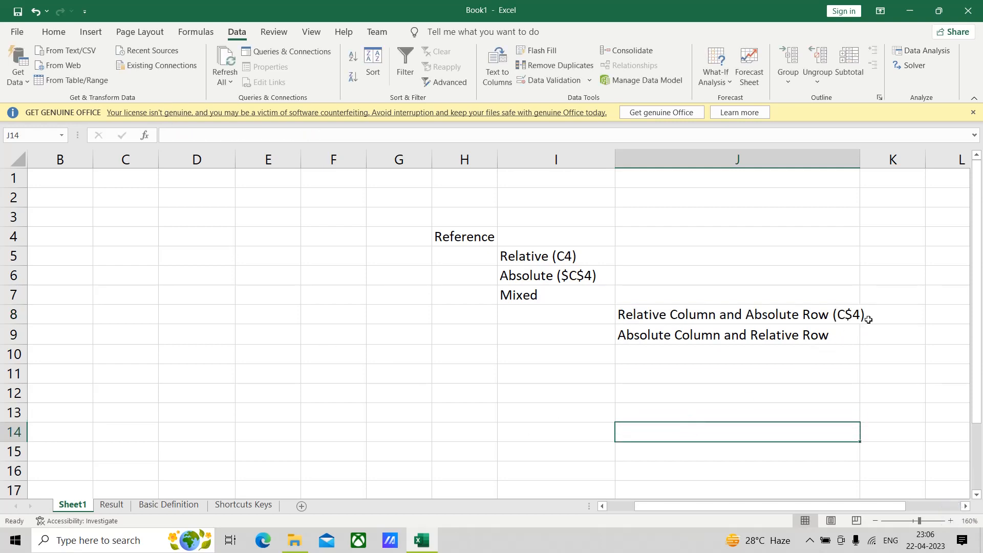
pyautogui.moveTo(859, 159); pyautogui.dragTo(876, 159)
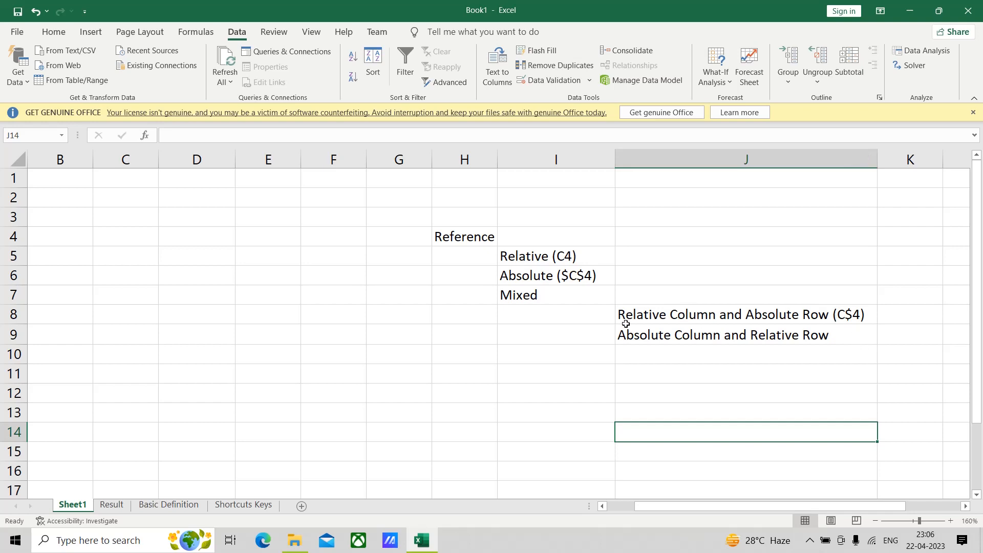
# Extend the J9 label to "Absolute Column and Relative Row ($C4)".
pyautogui.click(841, 338)
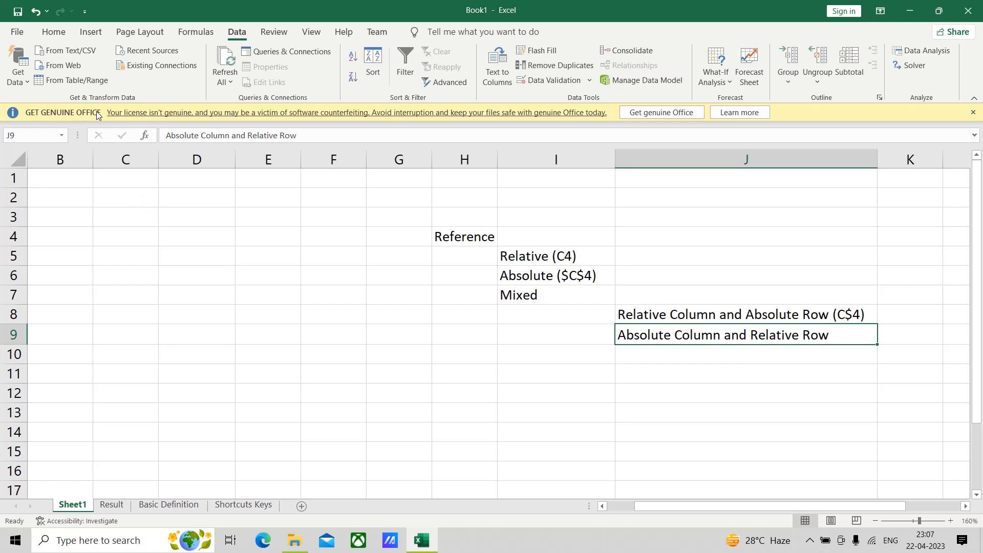
pyautogui.click(310, 135)
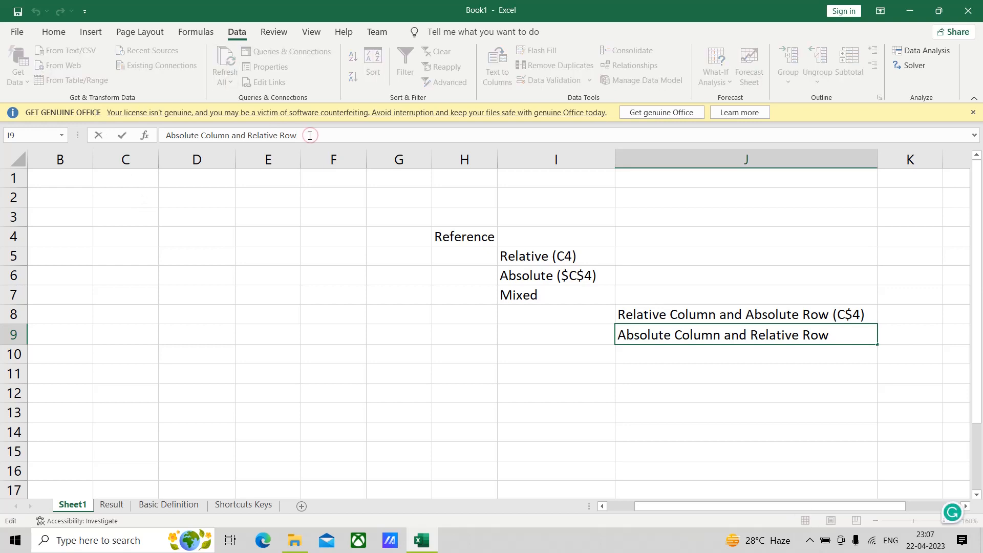
pyautogui.write('($C$')
pyautogui.press('BackSpace')
pyautogui.write('4)')
pyautogui.click(656, 410)
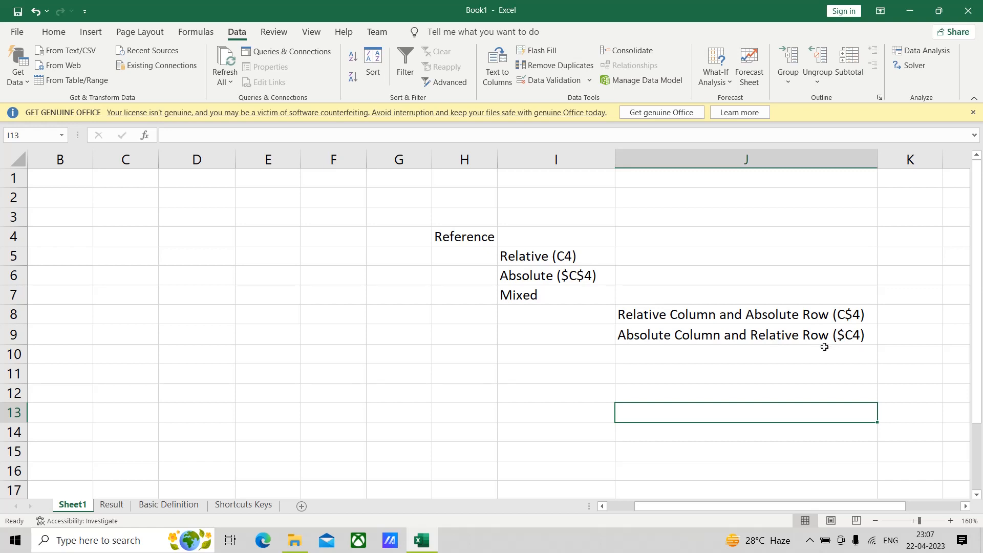
# Try the formula =A1 in cell D5, cycling its reference through the absolute, mixed and relative forms, and clear the range D3:E9.
pyautogui.click(230, 262)
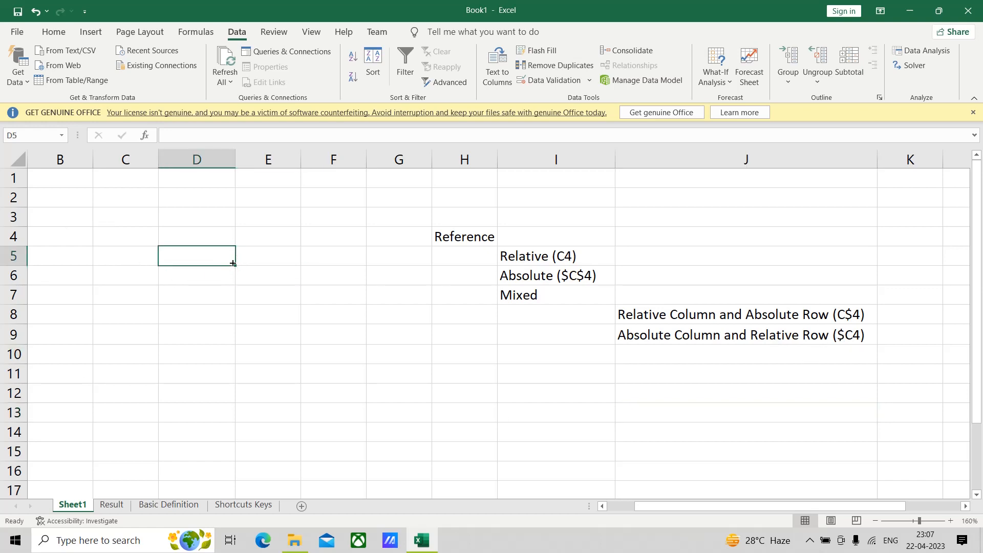
pyautogui.write('=')
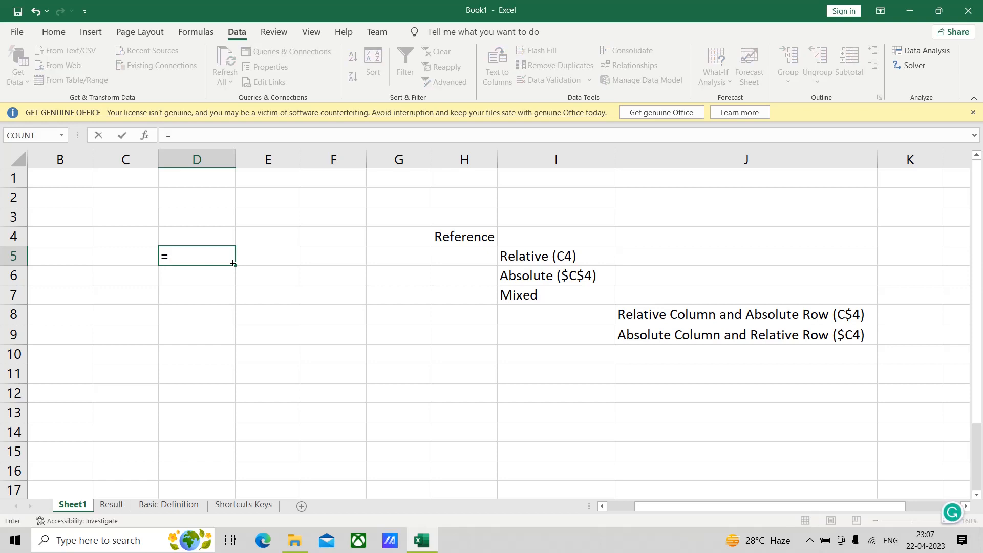
pyautogui.write('A1')
pyautogui.click(186, 136)
pyautogui.press('F4')
pyautogui.press('F4')
pyautogui.press('F4')
pyautogui.press('F4')
pyautogui.moveTo(176, 216); pyautogui.dragTo(253, 337)
pyautogui.press('Delete')
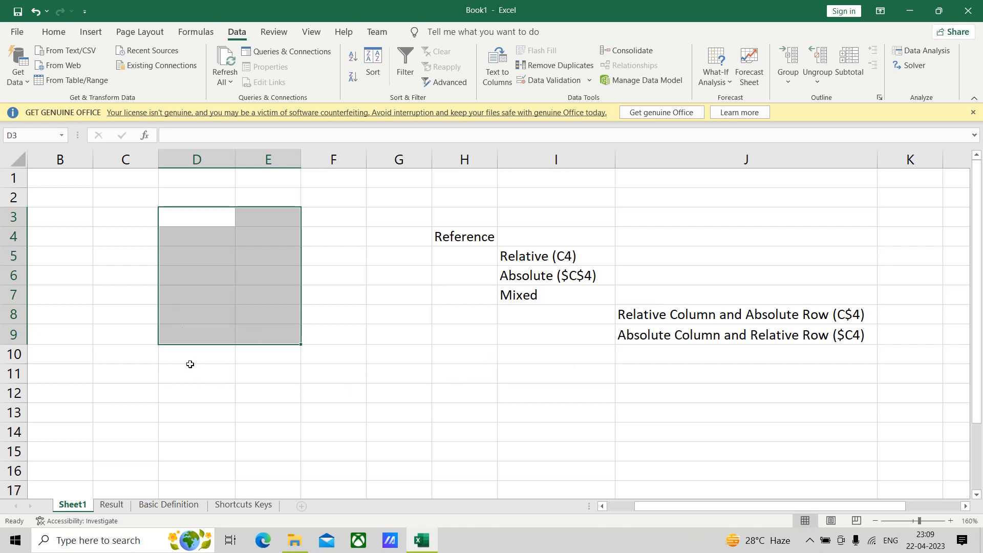
# Enter the sample number 5 in cell C4 and 6 in cell D5.
pyautogui.click(79, 238)
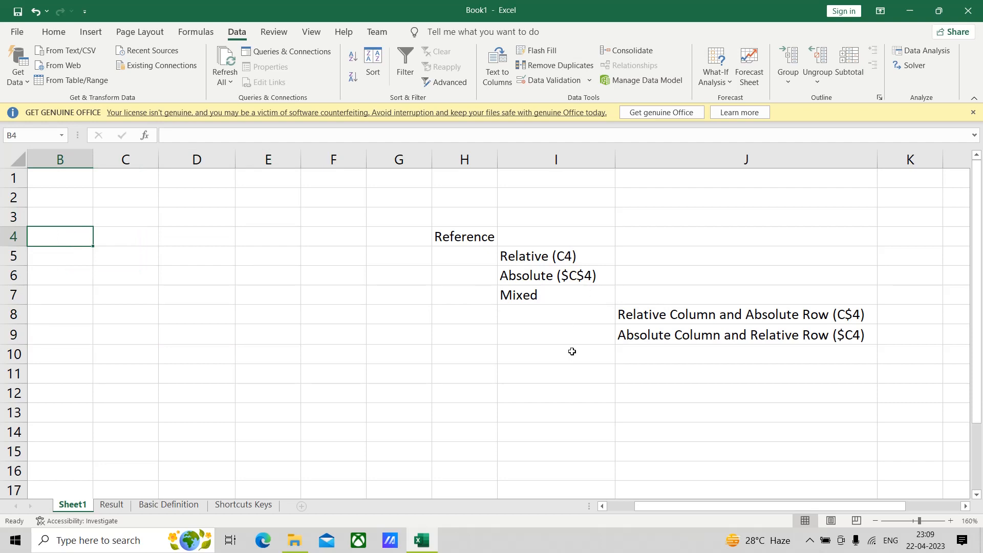
pyautogui.click(122, 244)
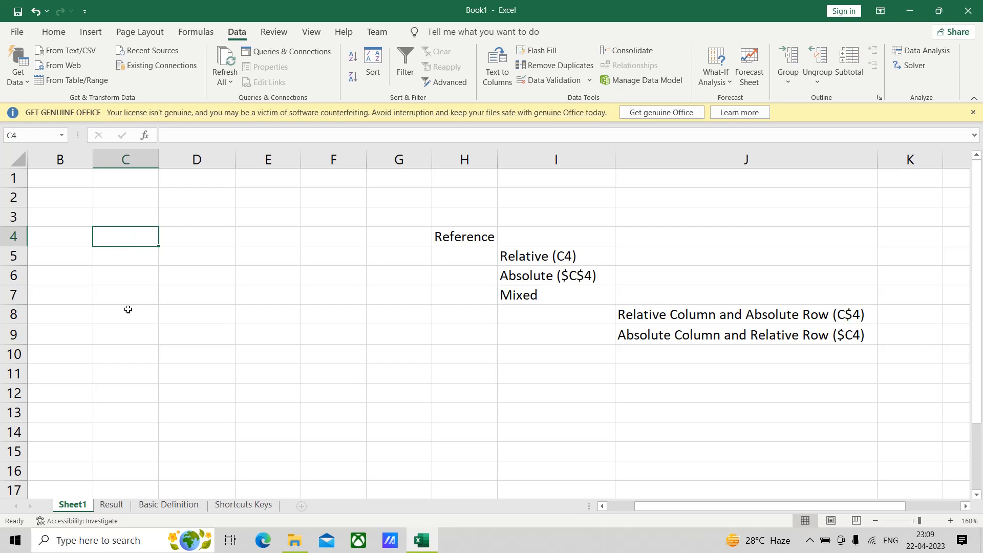
pyautogui.write('5')
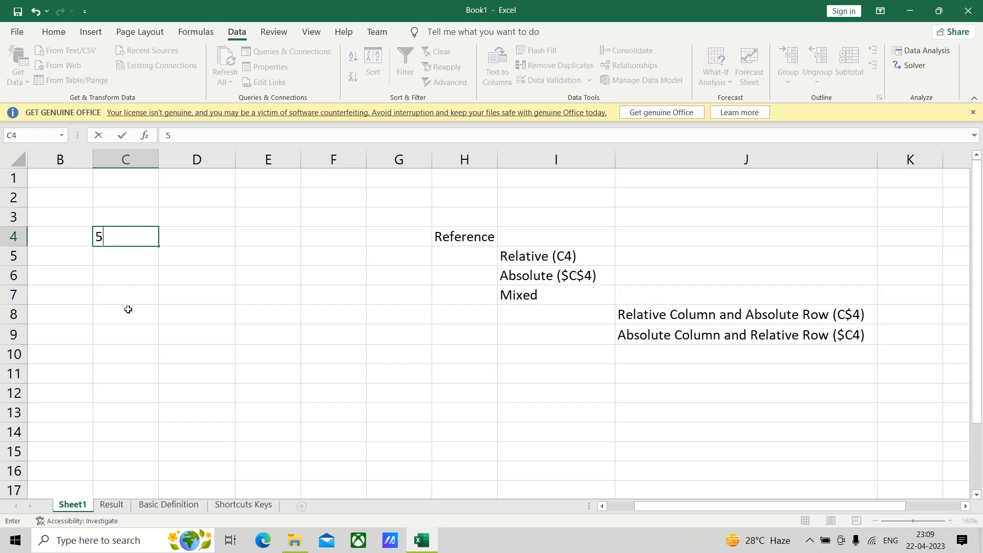
pyautogui.click(194, 254)
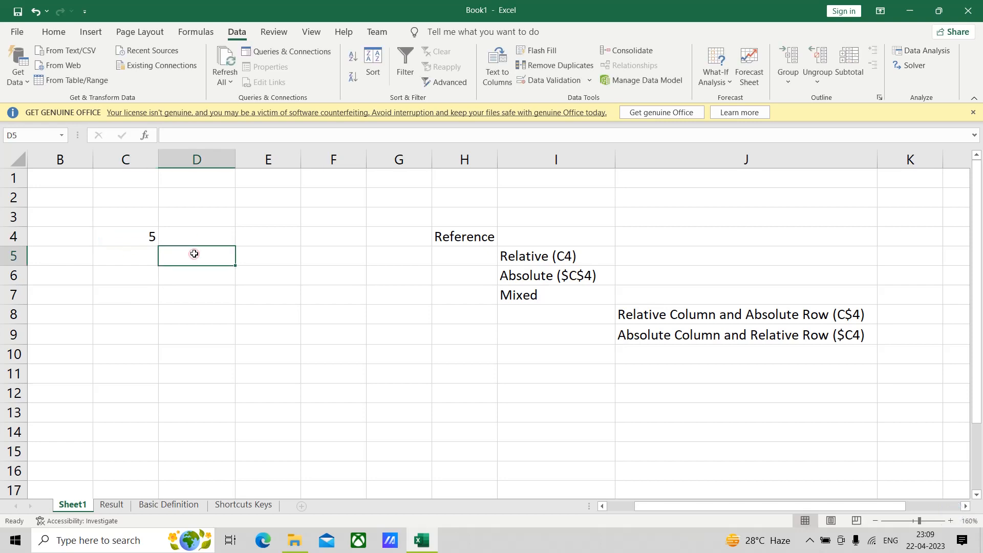
pyautogui.write('6')
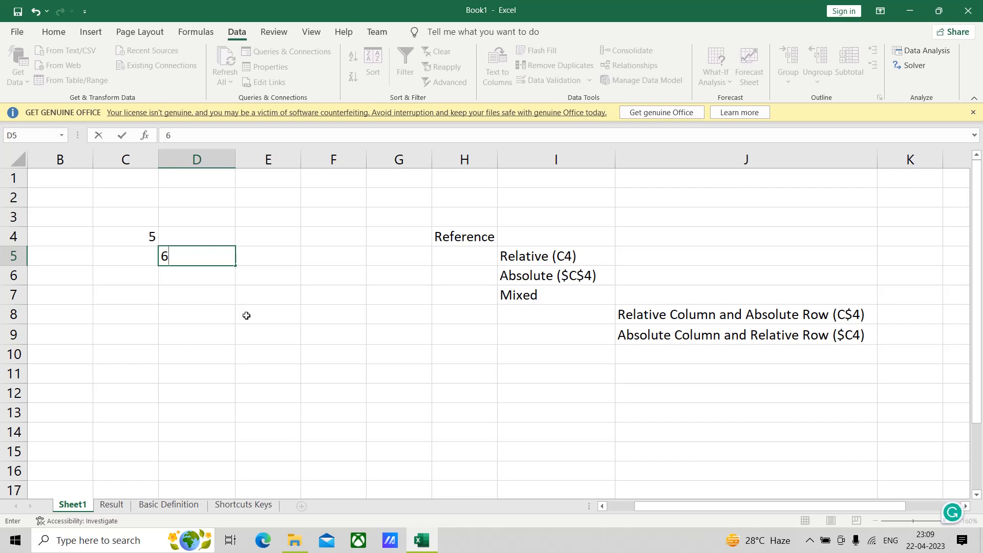
# Enter the formula =SUM(C4+D5) in cell E9, using relative references to the two sample numbers.
pyautogui.click(262, 333)
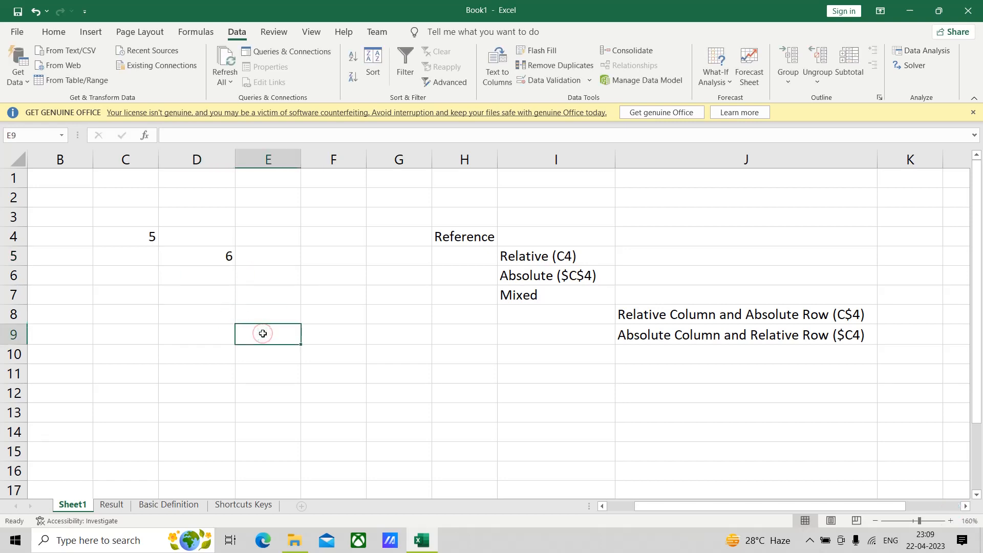
pyautogui.write('=')
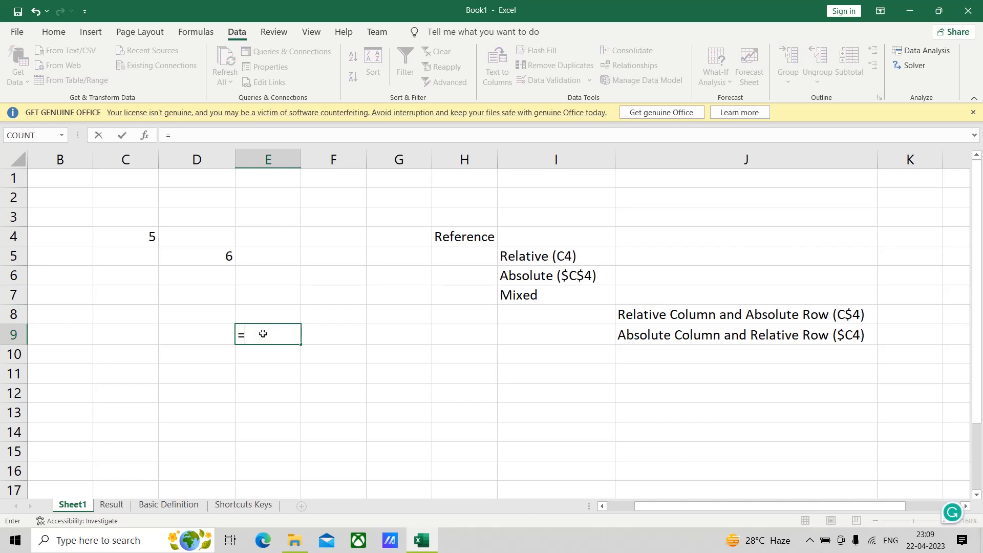
pyautogui.write('S')
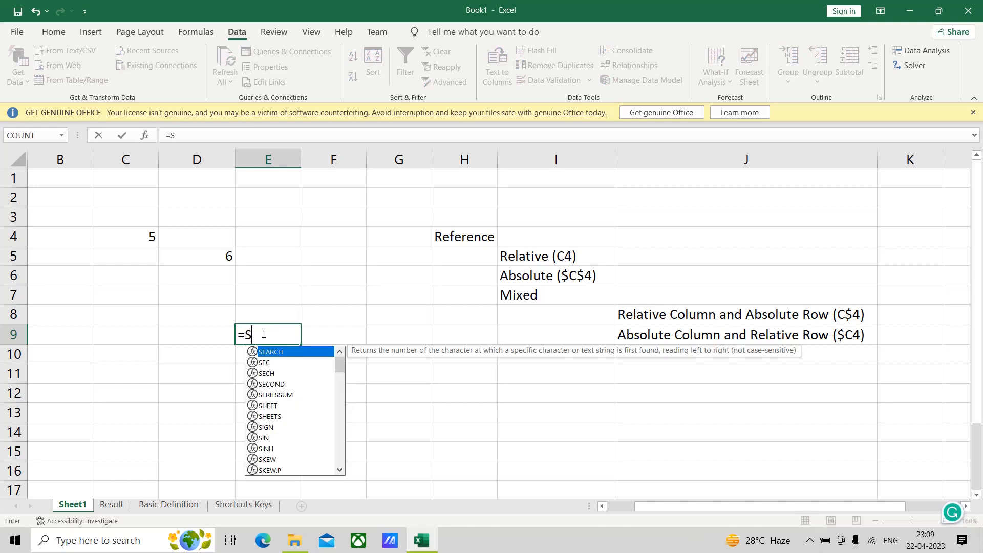
pyautogui.write('UM')
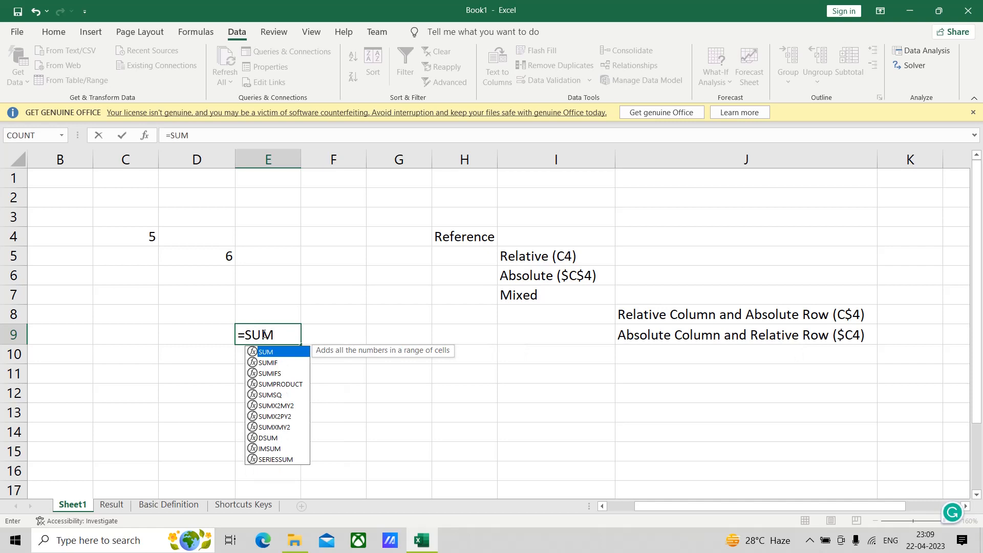
pyautogui.write('(')
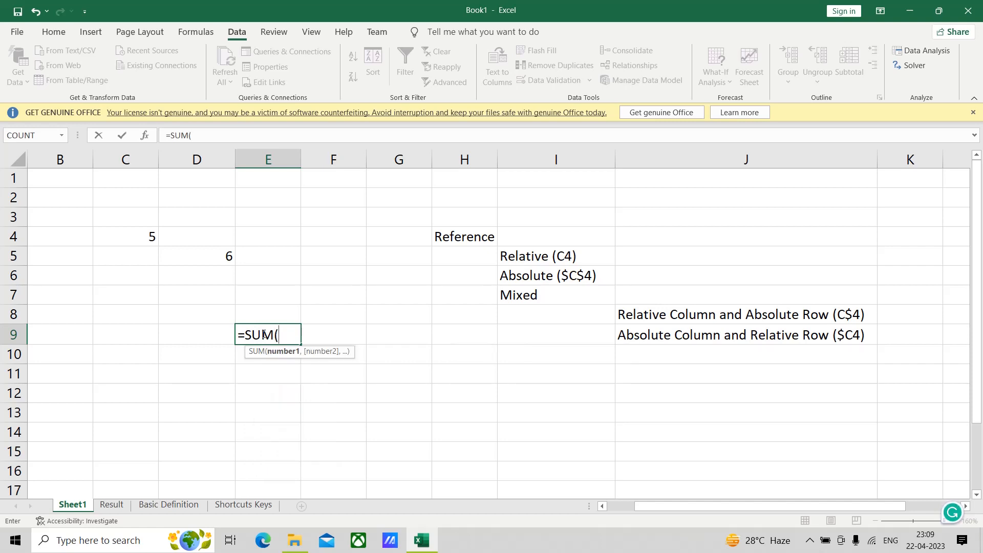
pyautogui.click(137, 238)
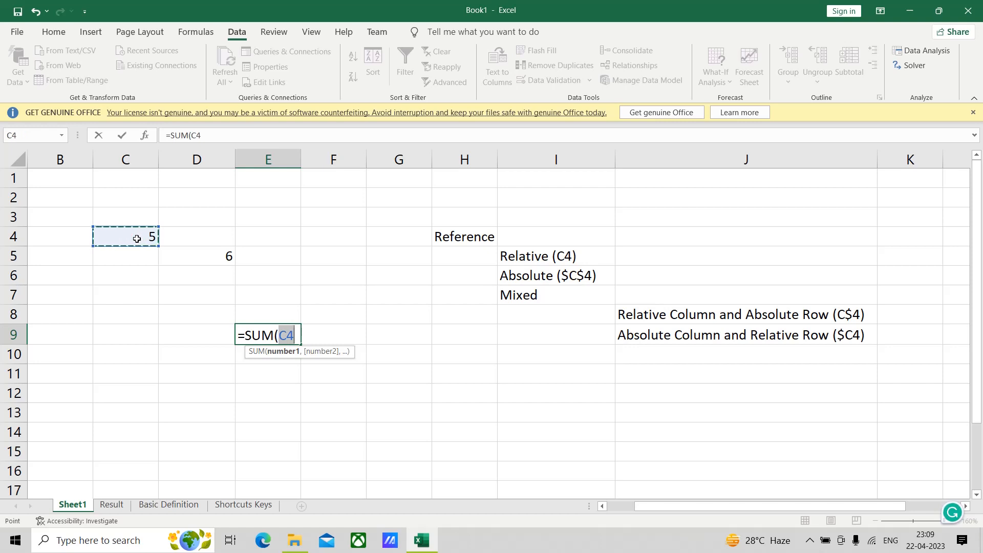
pyautogui.write('+')
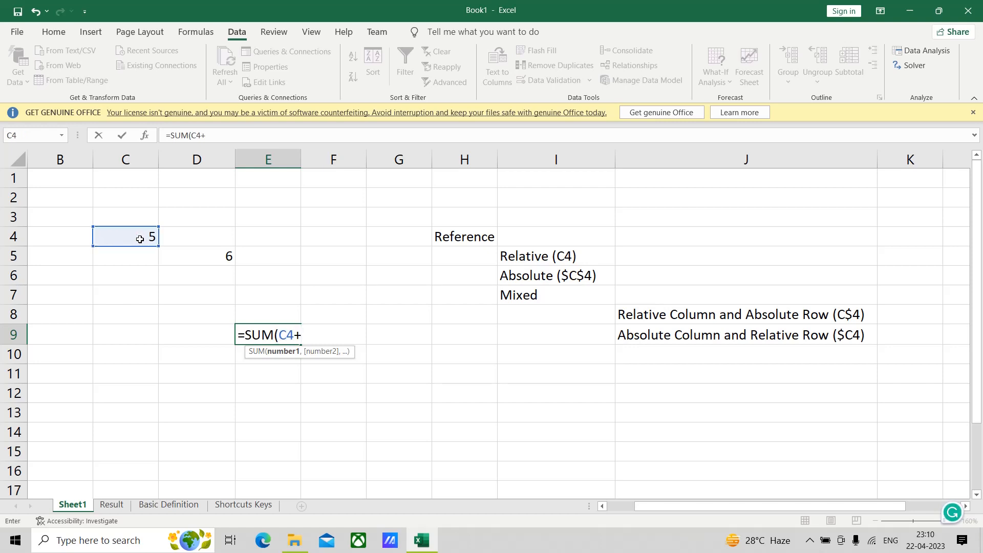
pyautogui.click(194, 261)
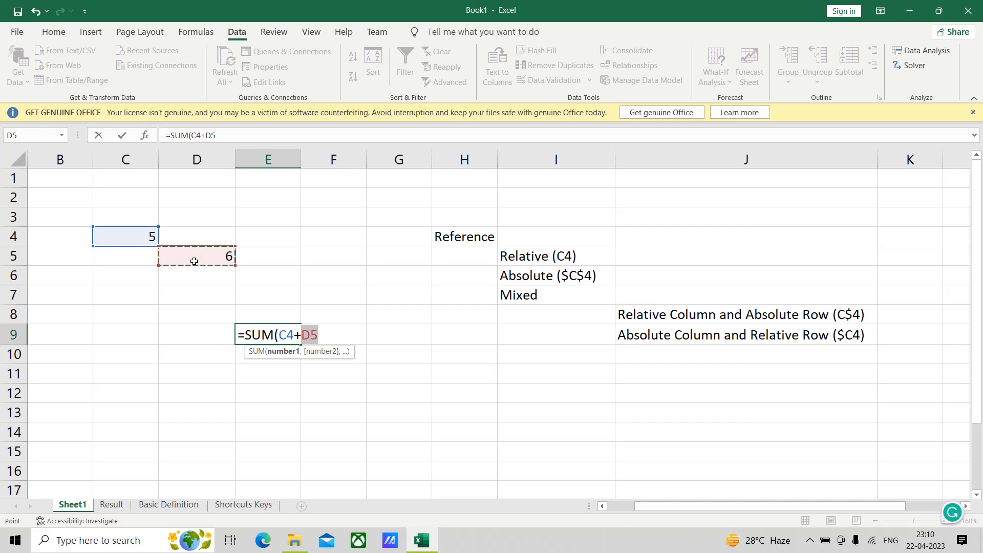
pyautogui.write(')')
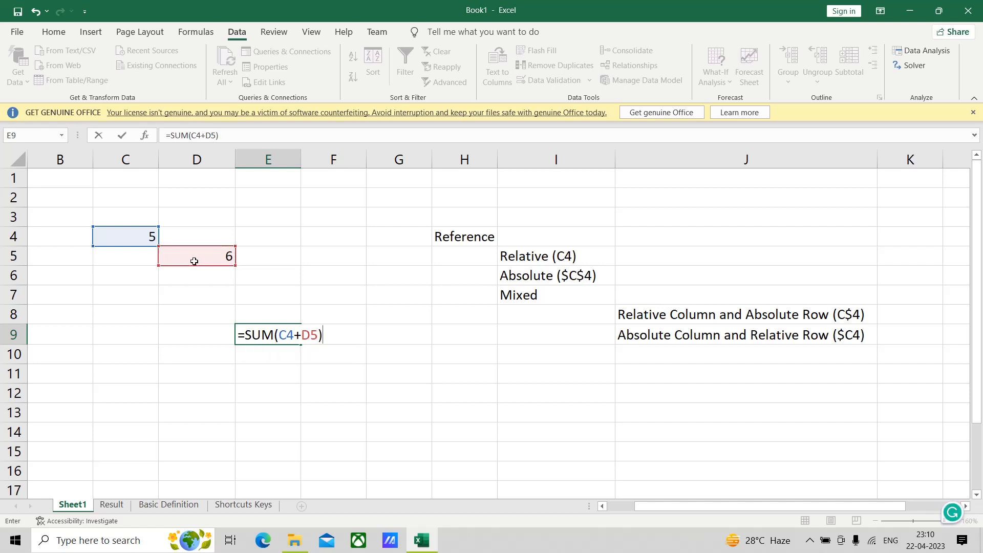
pyautogui.press('Return')
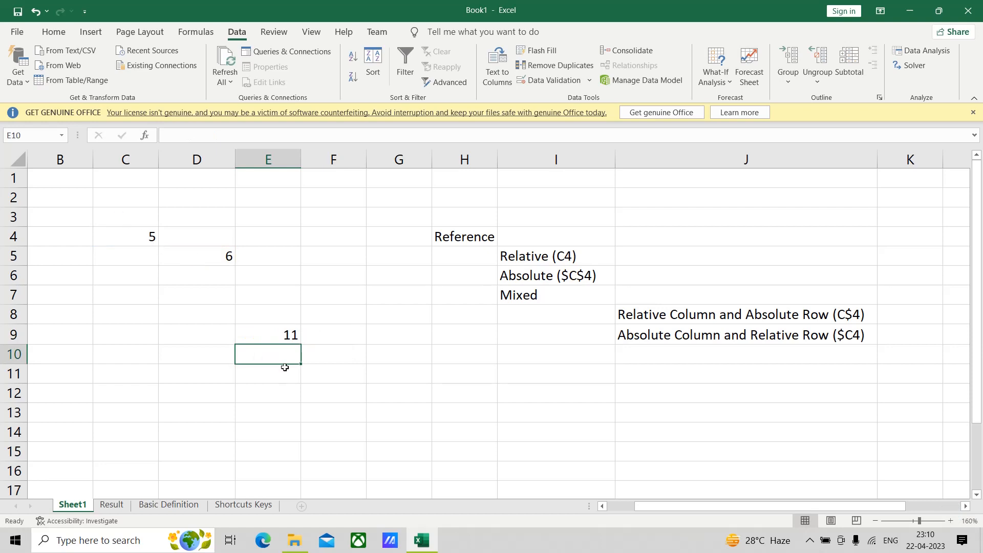
# Copy the SUM formula from cell E9 and paste it into cell G12 with the standard paste option.
pyautogui.click(285, 334)
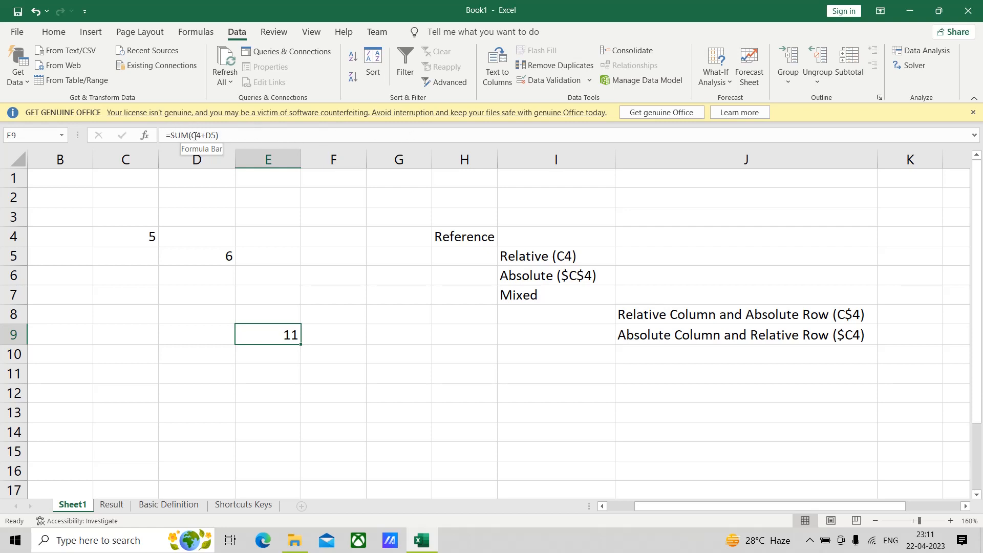
pyautogui.rightClick(267, 336)
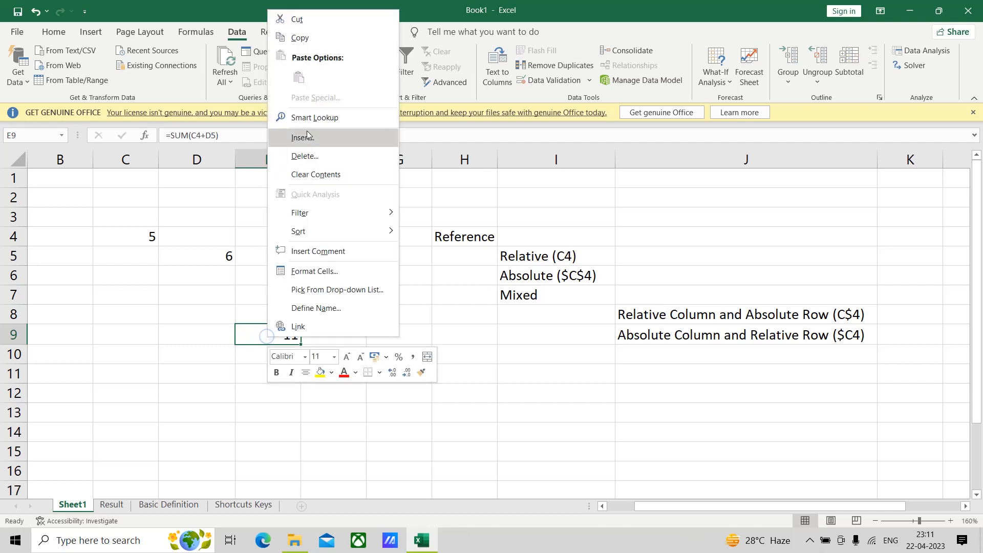
pyautogui.click(309, 41)
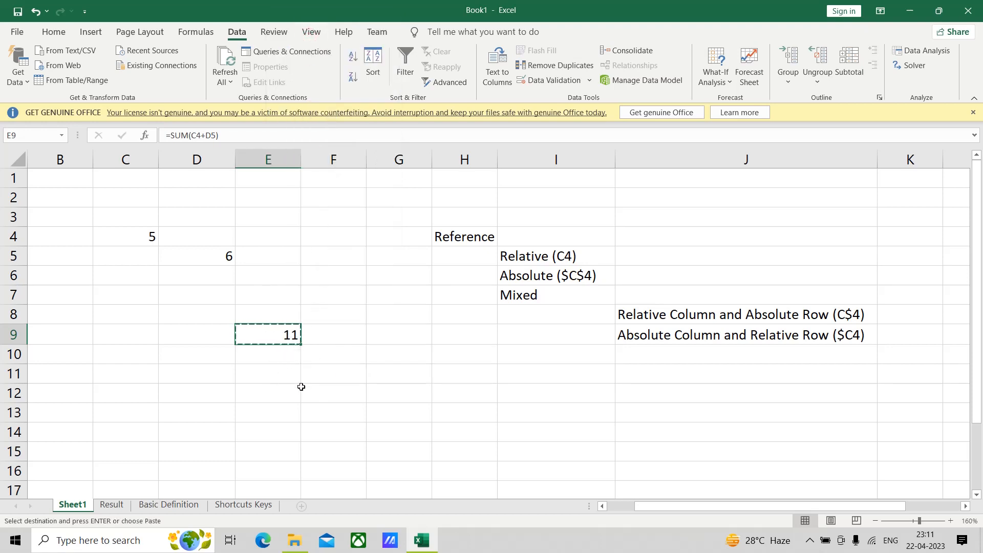
pyautogui.click(386, 394)
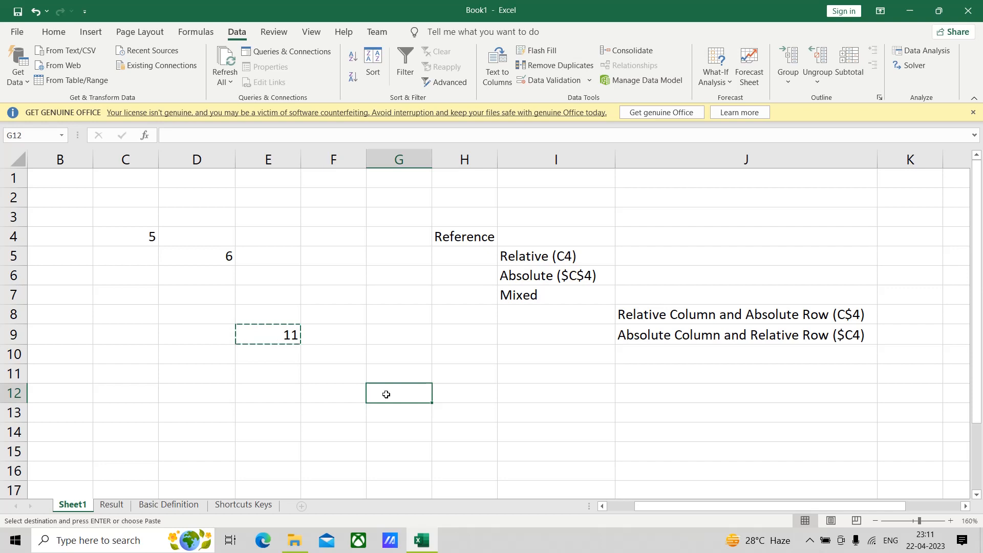
pyautogui.rightClick(386, 394)
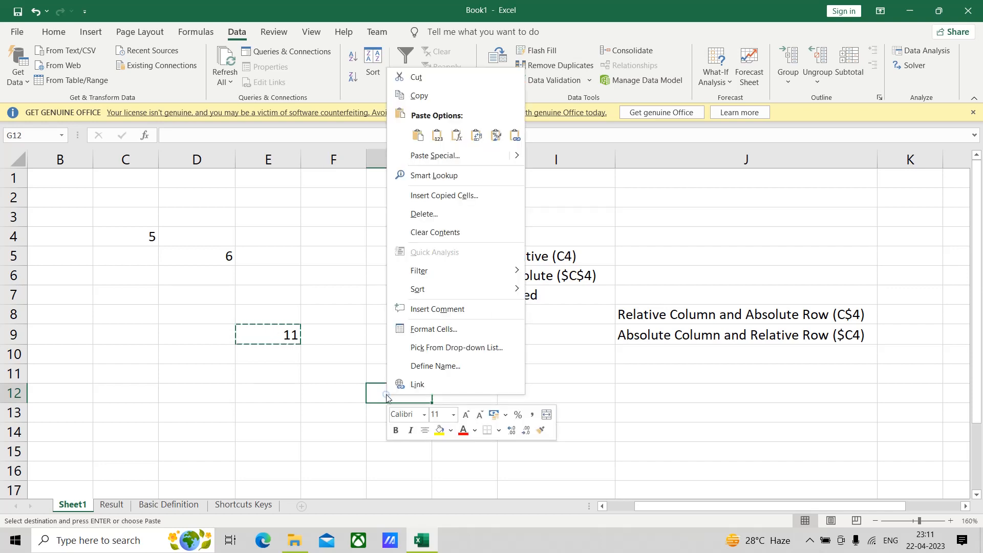
pyautogui.click(417, 136)
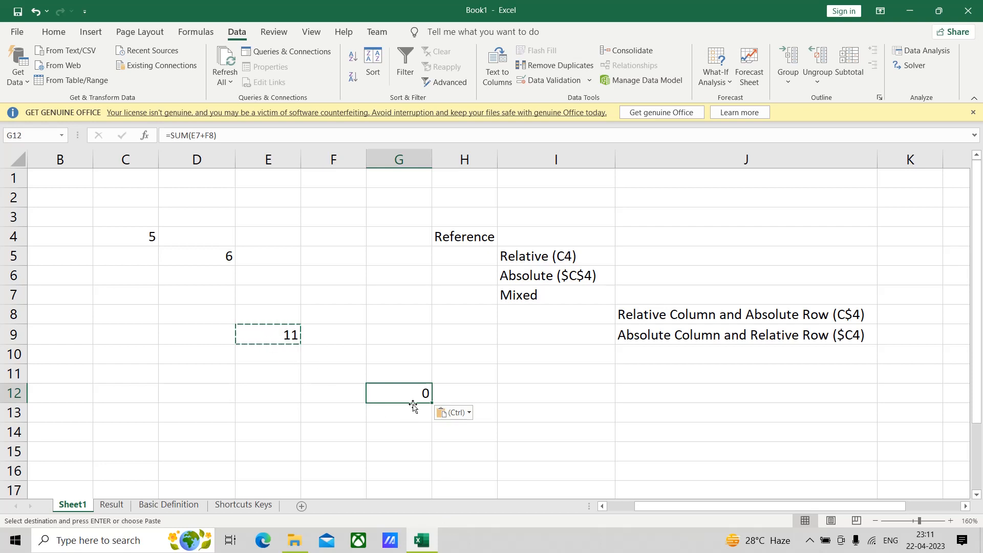
# Copy the number from cell C4 and paste it into cell C14 with the standard paste option.
pyautogui.click(128, 235)
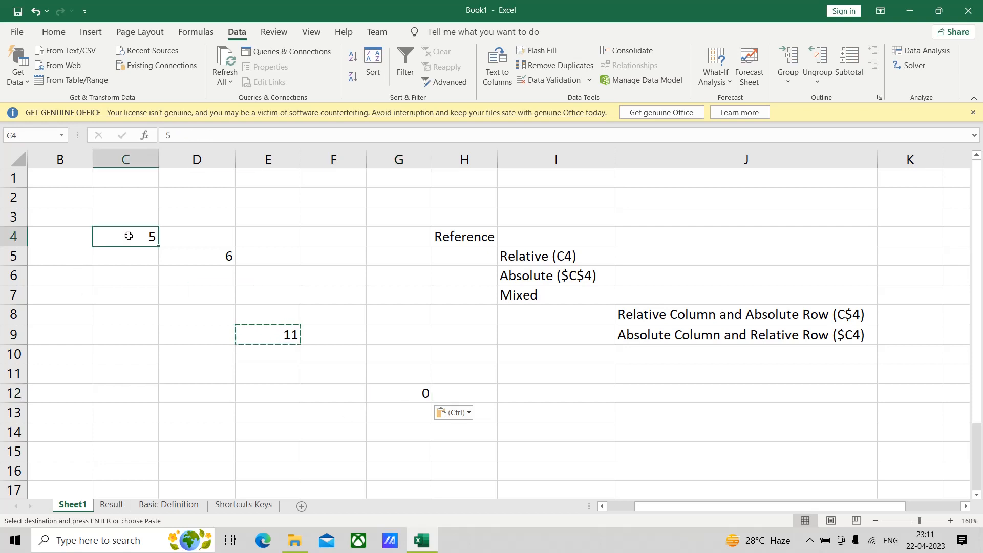
pyautogui.rightClick(128, 235)
pyautogui.click(154, 231)
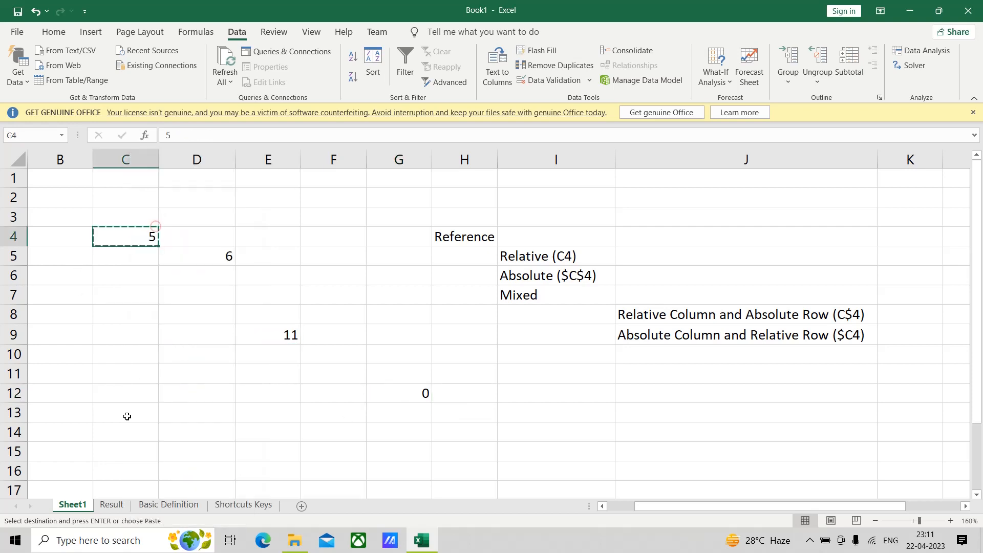
pyautogui.click(122, 432)
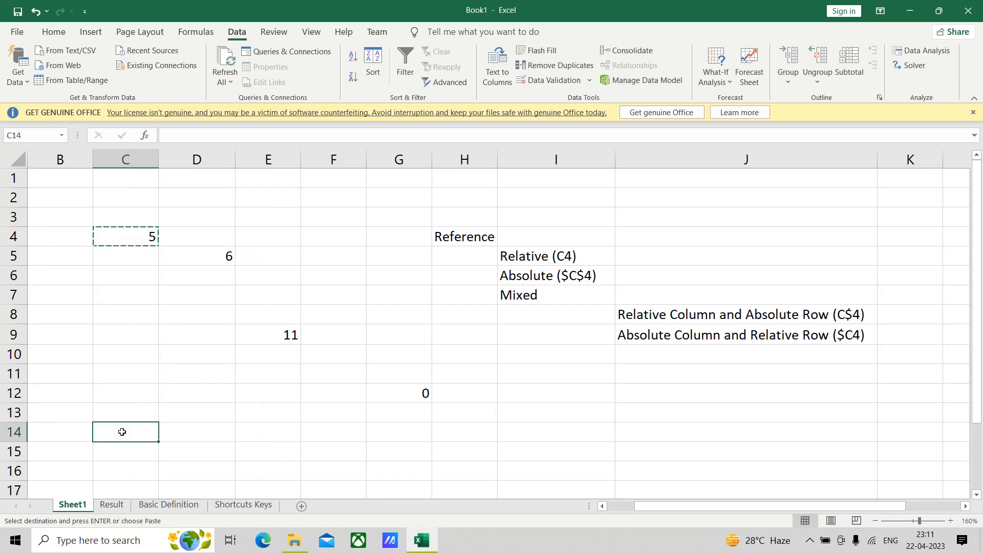
pyautogui.rightClick(122, 431)
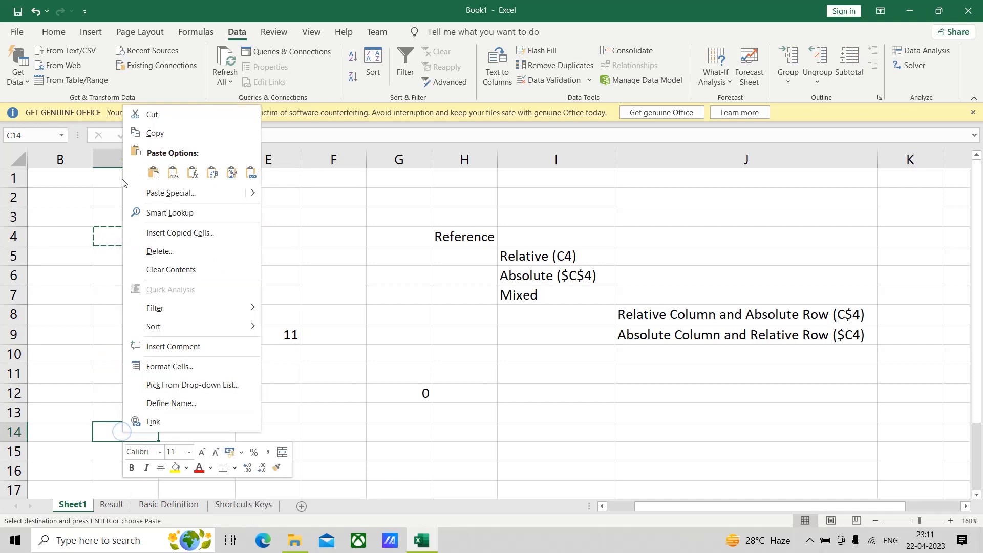
pyautogui.click(154, 175)
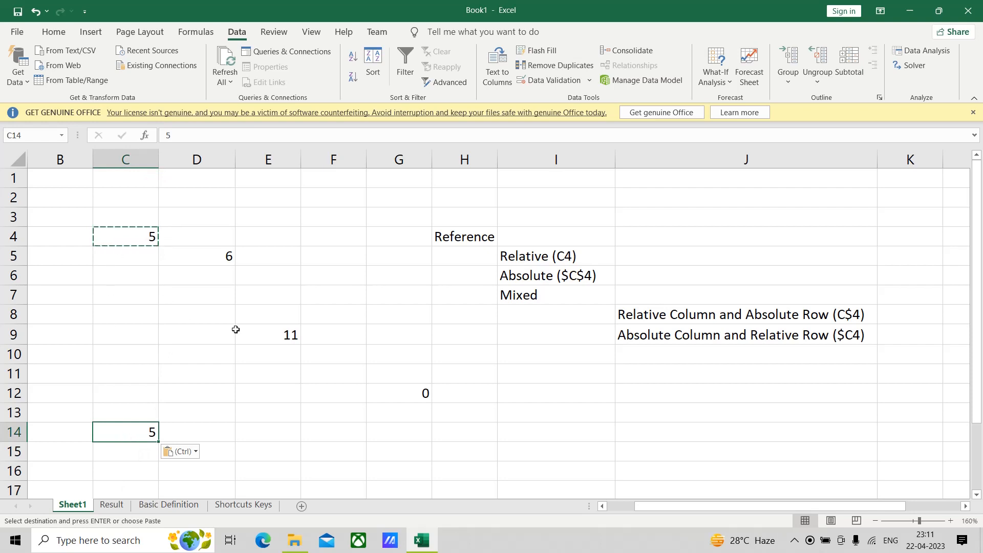
# Compare the original SUM formula in cell E9 with its pasted copy in cell G12 to examine how the references shift.
pyautogui.click(278, 335)
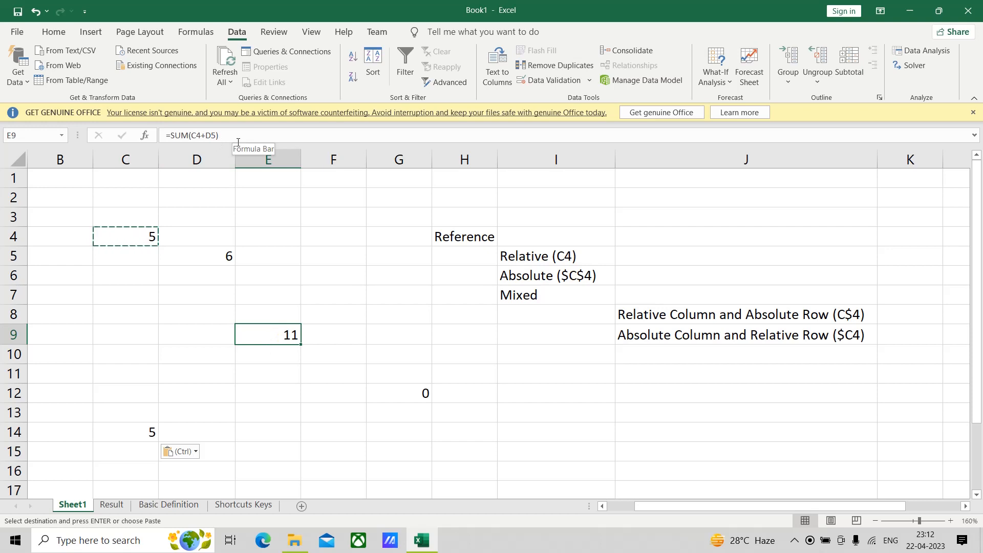
pyautogui.click(408, 395)
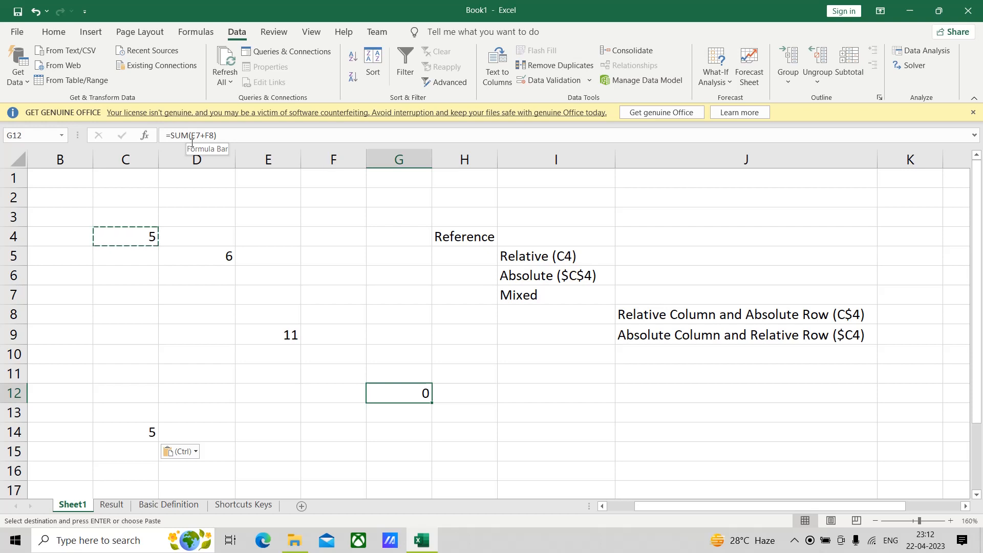
pyautogui.click(277, 337)
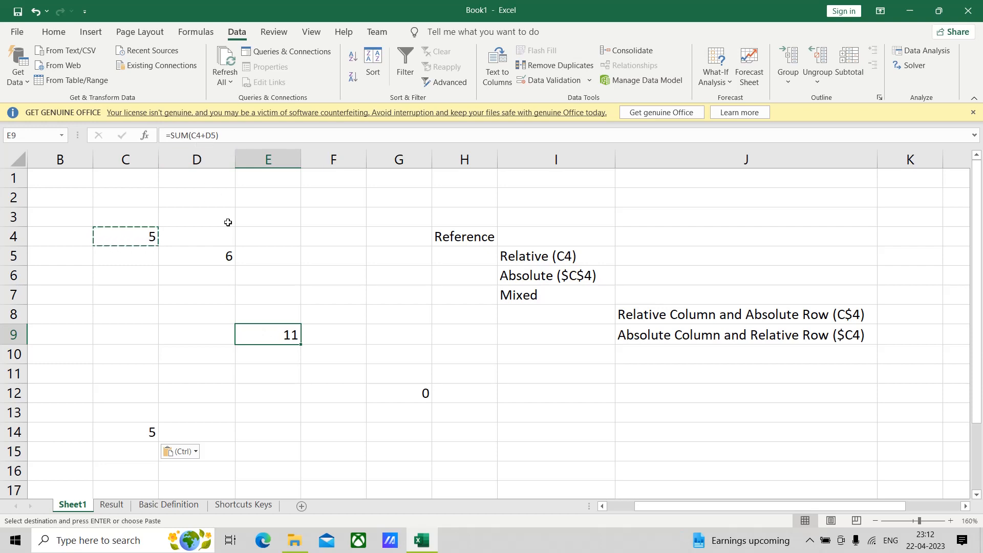
pyautogui.click(411, 394)
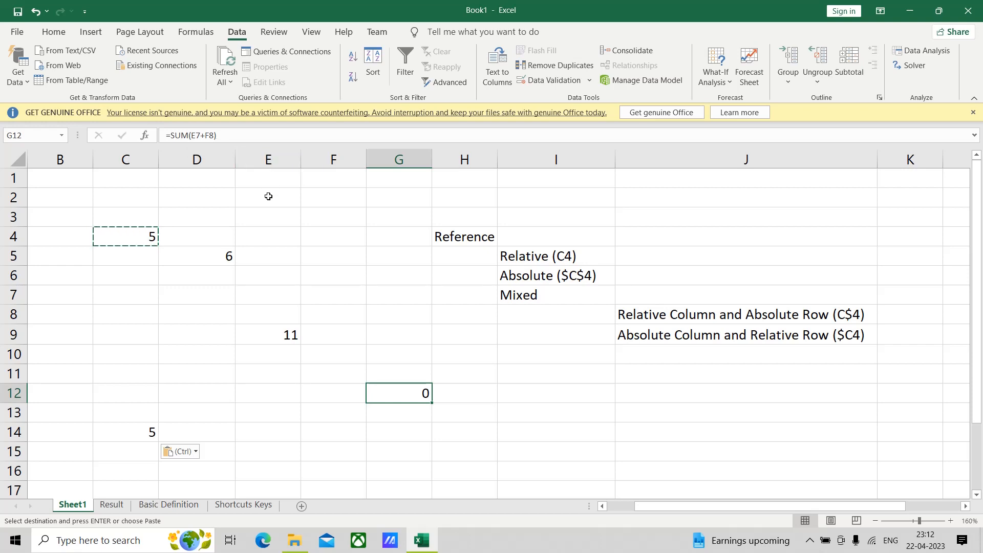
# Enter the sample number 7 in cell E7, the first cell referenced by the copied SUM formula.
pyautogui.click(267, 295)
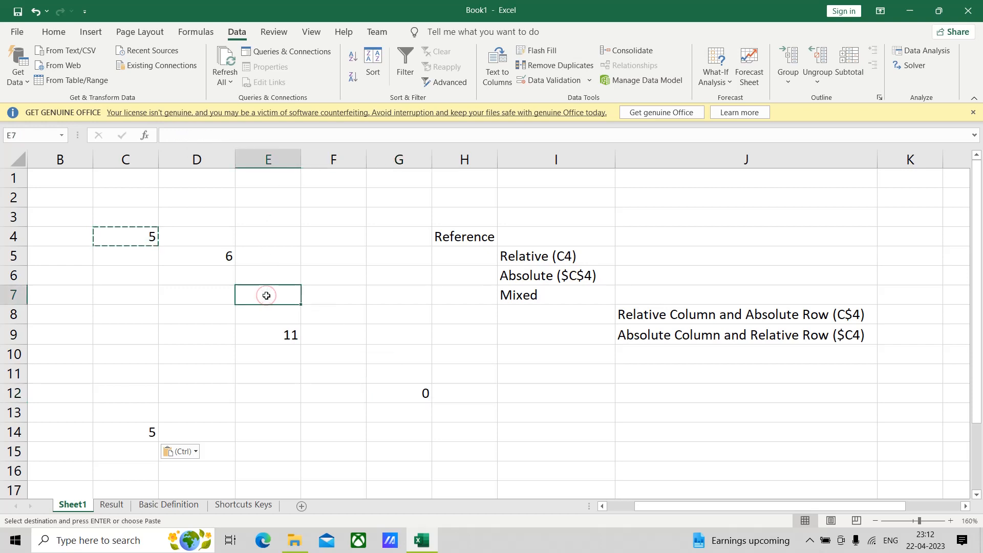
pyautogui.write('7')
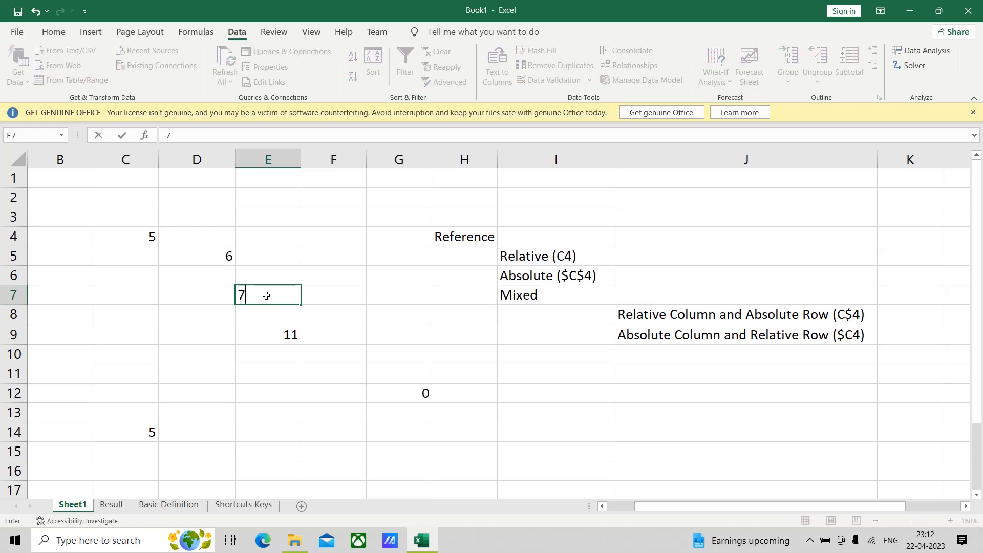
pyautogui.click(53, 32)
pyautogui.click(241, 76)
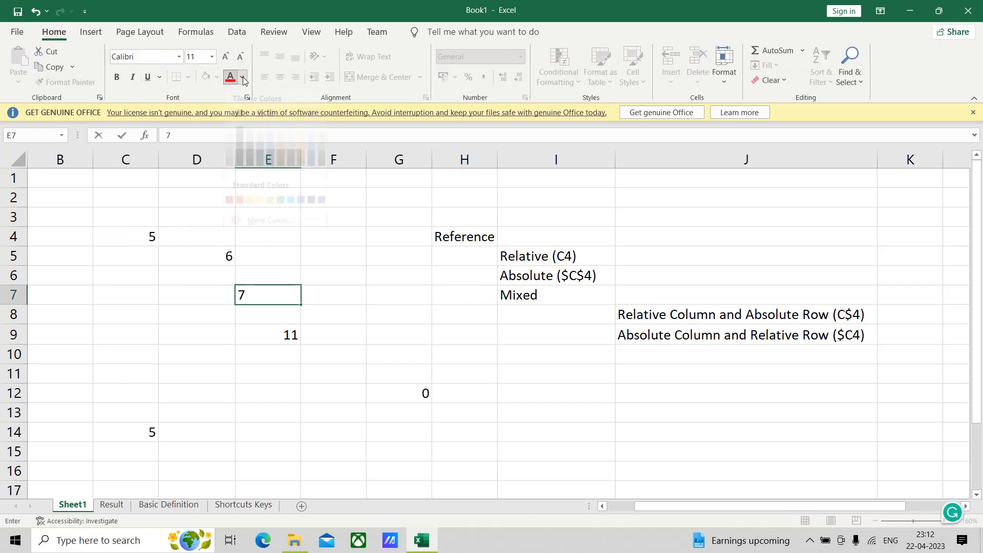
pyautogui.click(229, 219)
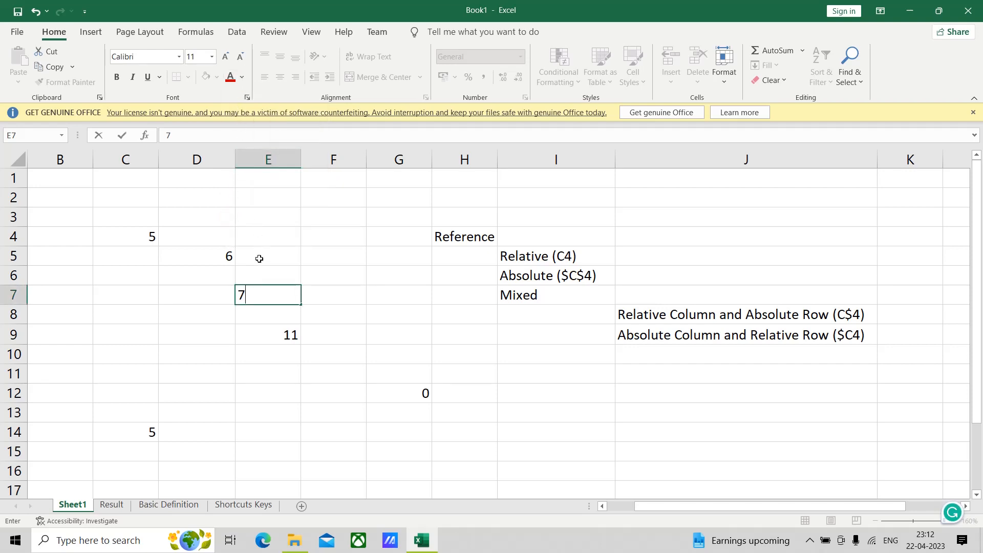
pyautogui.click(249, 335)
pyautogui.click(260, 296)
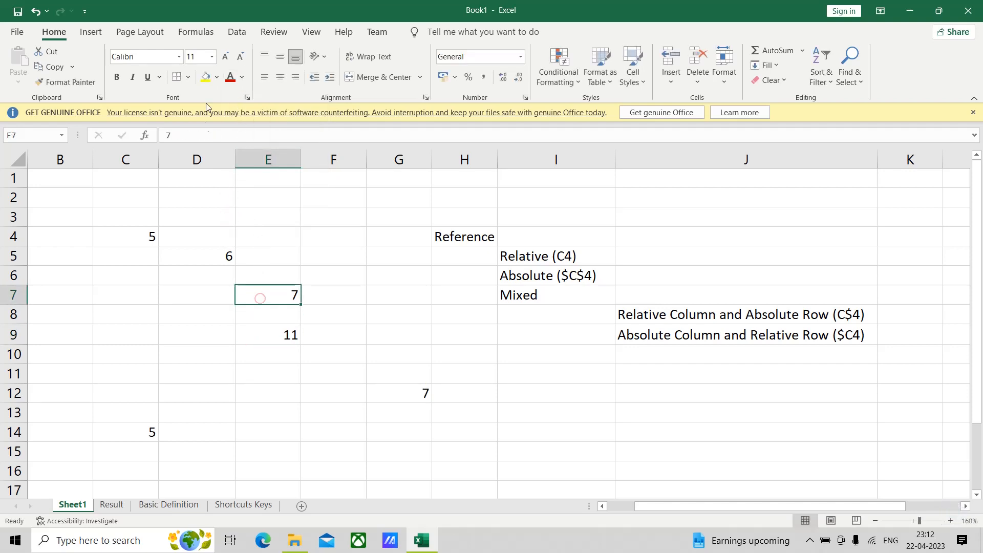
pyautogui.click(242, 76)
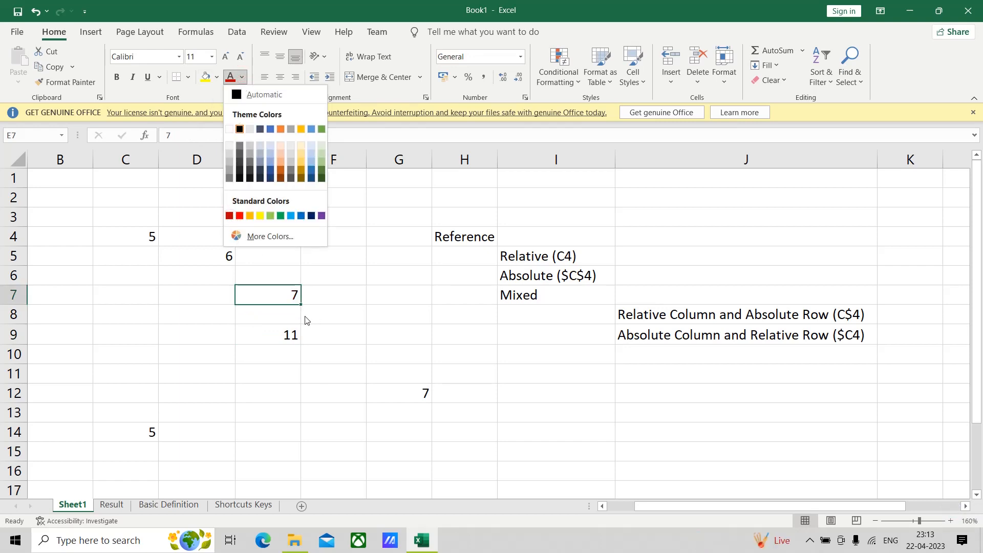
pyautogui.click(251, 348)
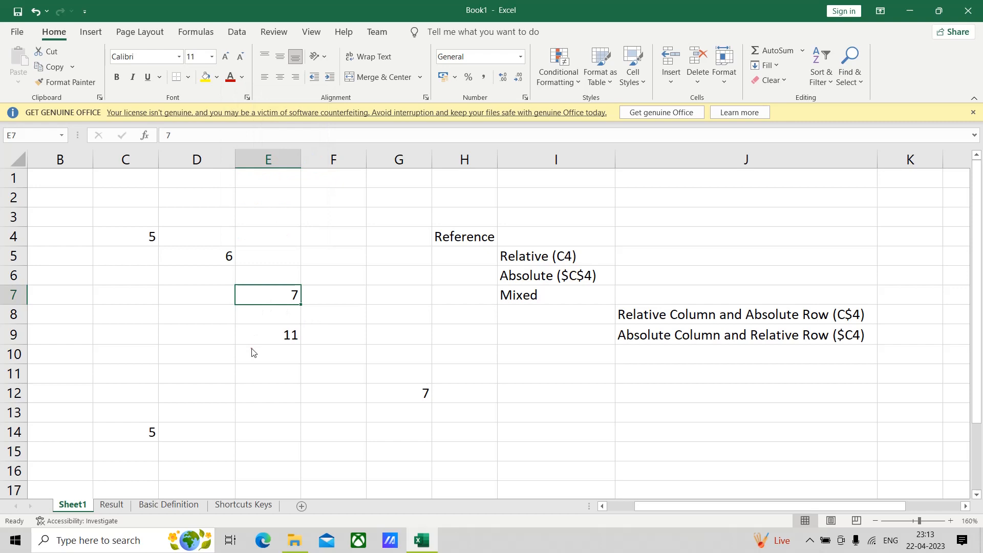
# Check the references of the copied formula in cell G12 and enter the sample number 3 in cell F8.
pyautogui.click(272, 295)
pyautogui.click(425, 397)
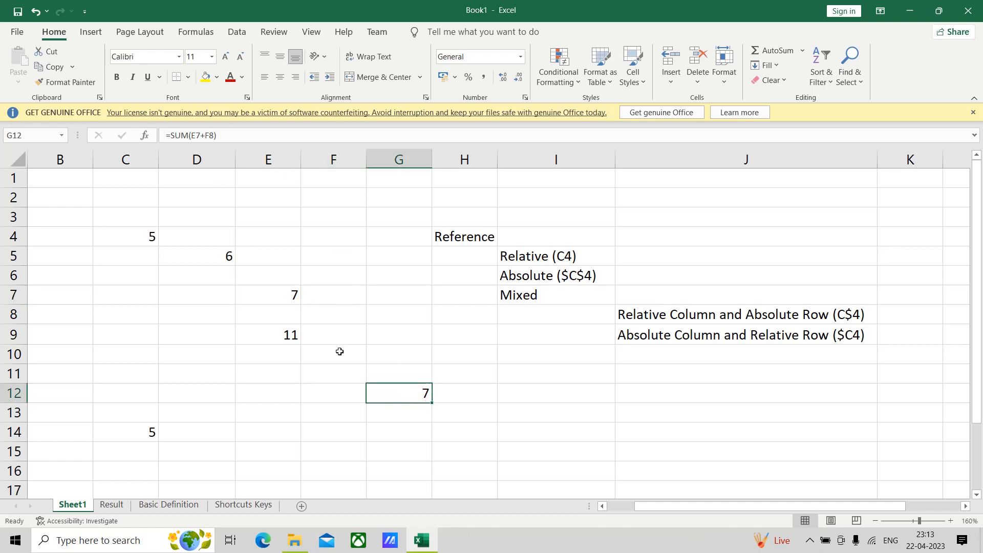
pyautogui.click(328, 313)
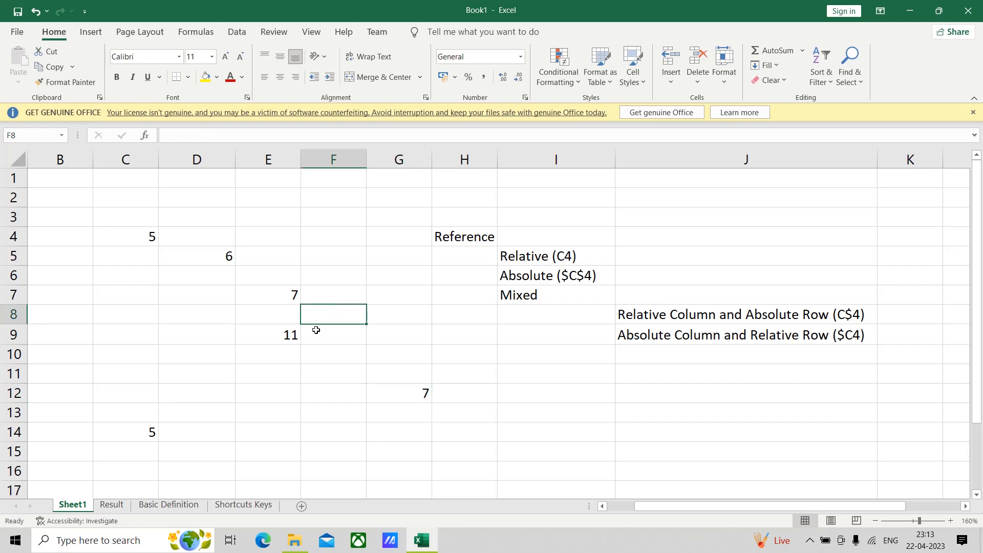
pyautogui.write('3')
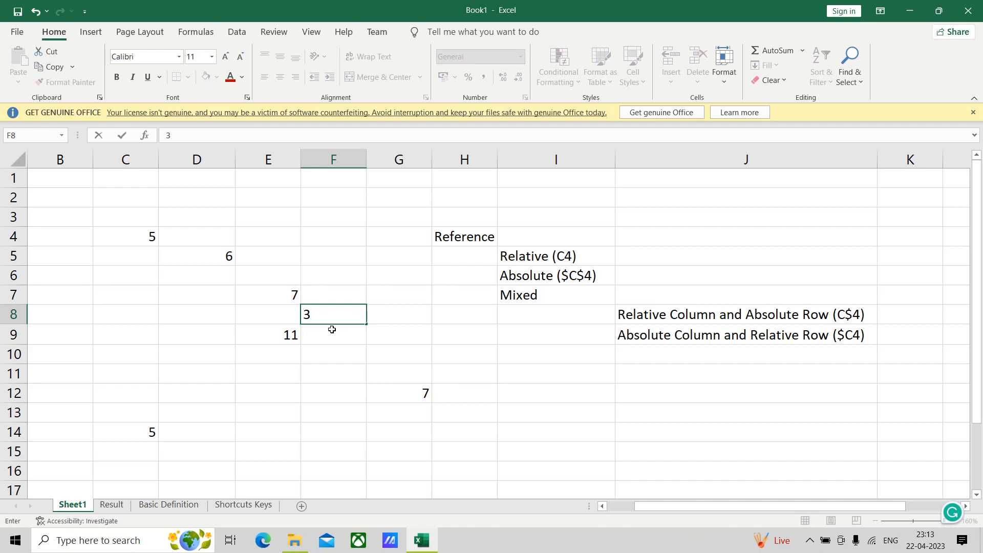
# Commit the 3 in cell F8, and check the formula in E9 against its source cell C4.
pyautogui.click(338, 439)
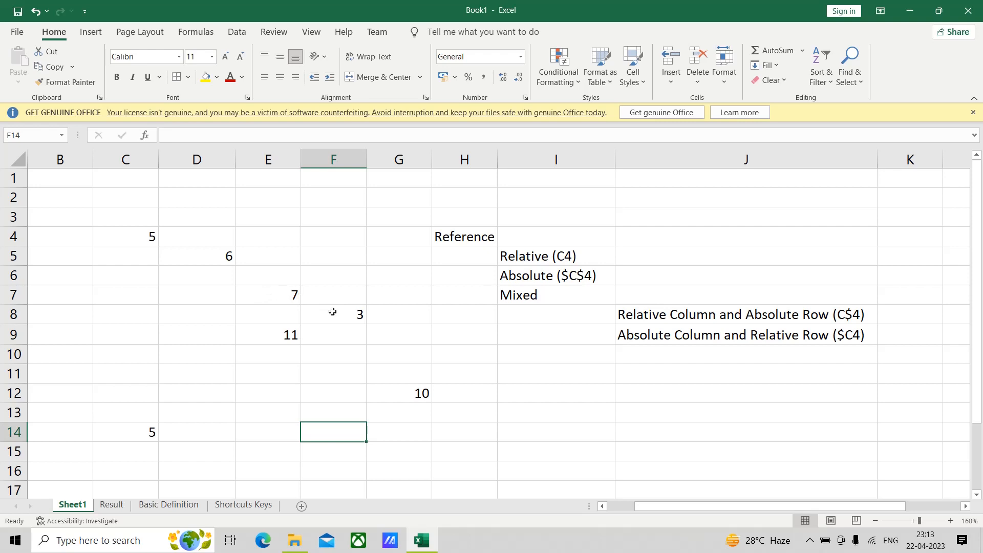
pyautogui.click(281, 336)
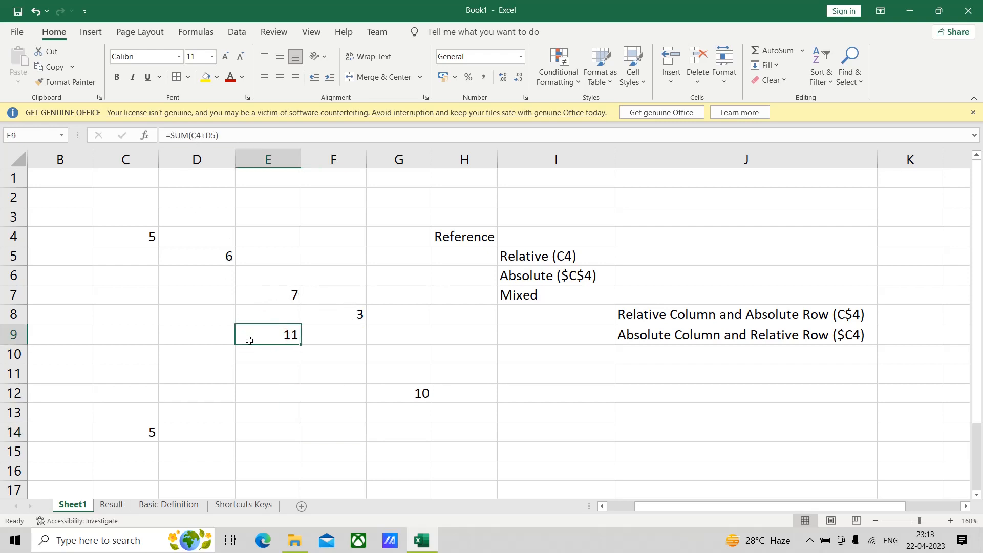
pyautogui.click(146, 235)
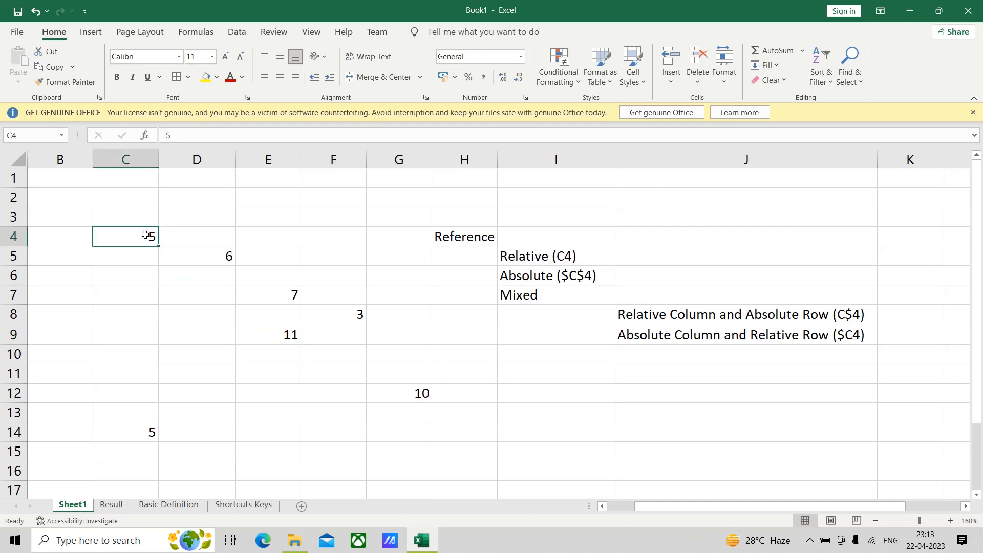
pyautogui.click(277, 336)
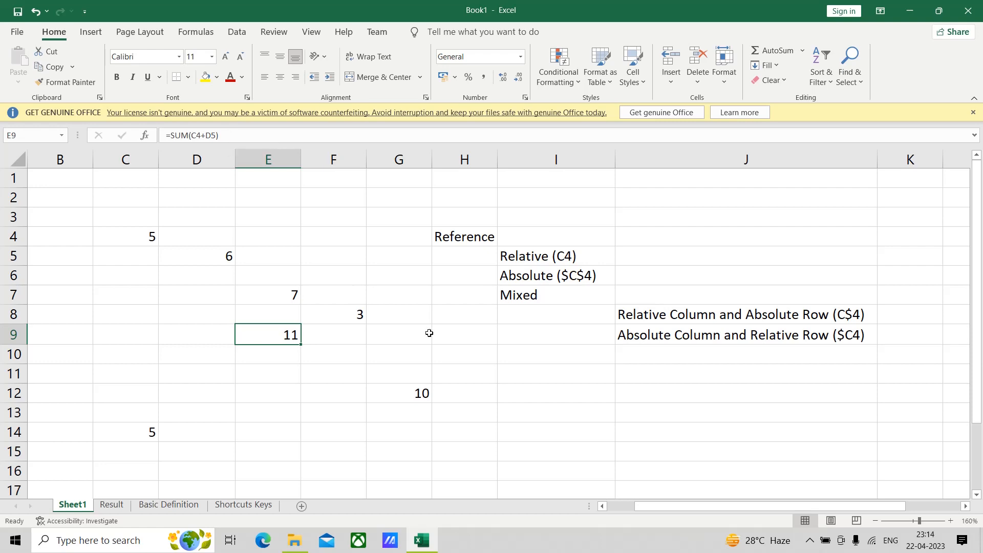
# Enter the label "Memory" in I14 and the note "2 cells left and 5 cells up" in J14, checking it against E9 and C4.
pyautogui.click(551, 433)
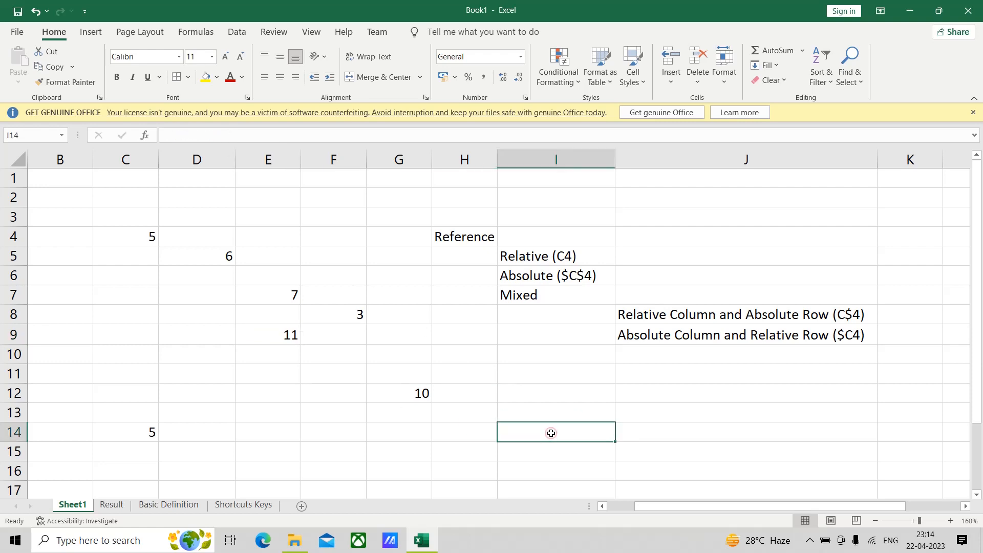
pyautogui.write('M')
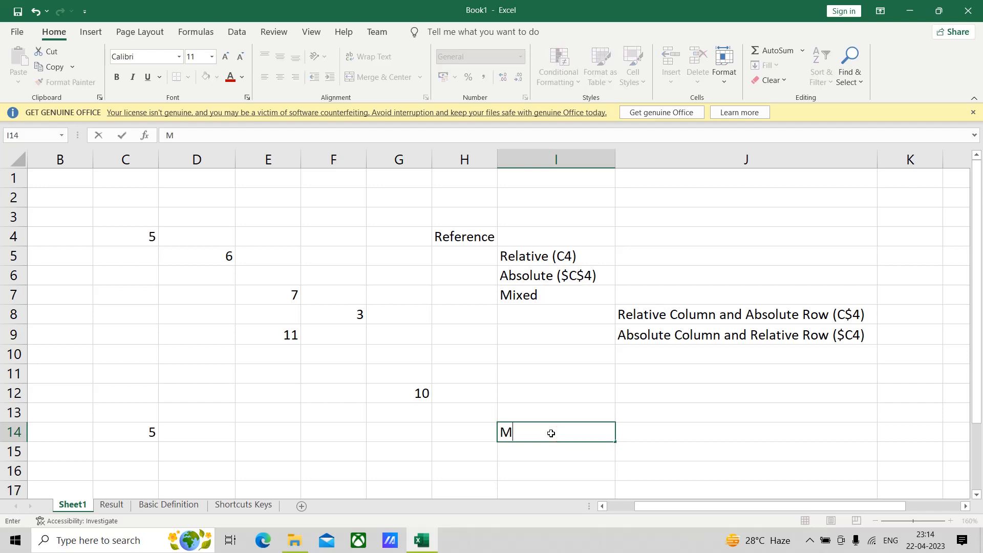
pyautogui.write('emory')
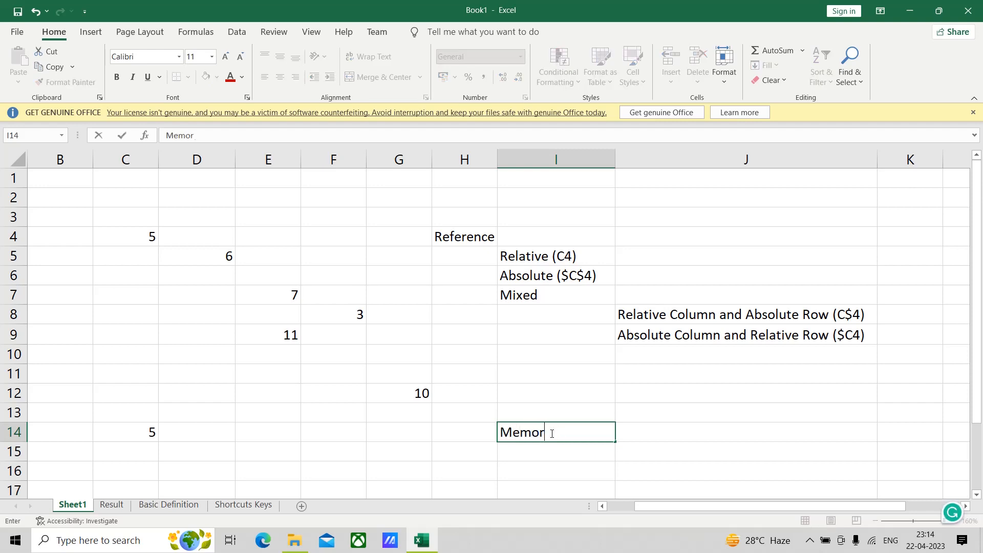
pyautogui.click(647, 434)
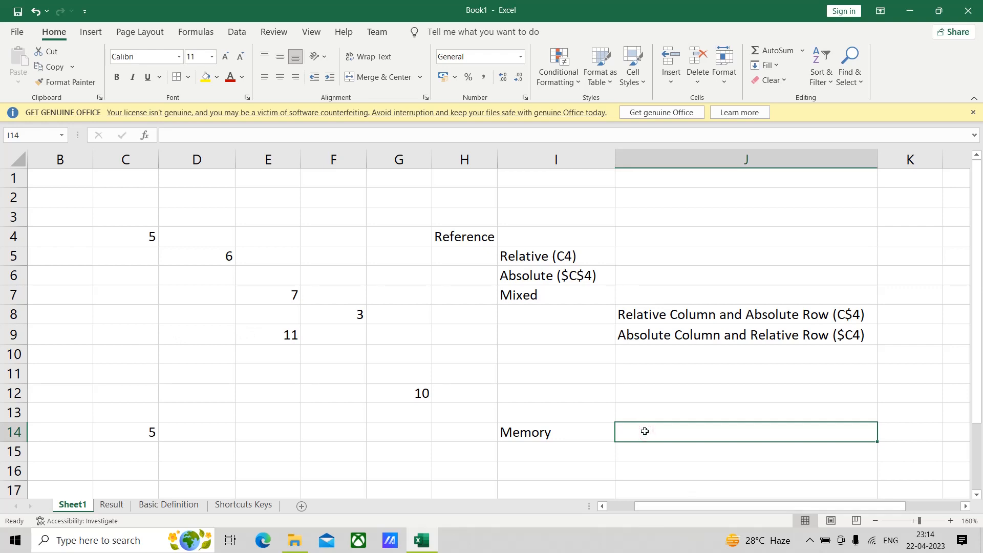
pyautogui.write('2 c')
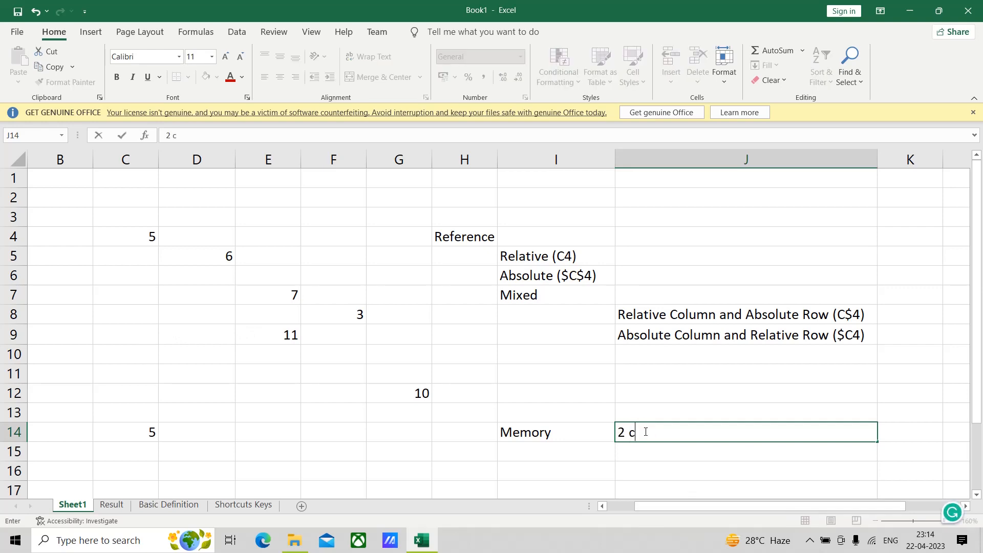
pyautogui.write('ells left and')
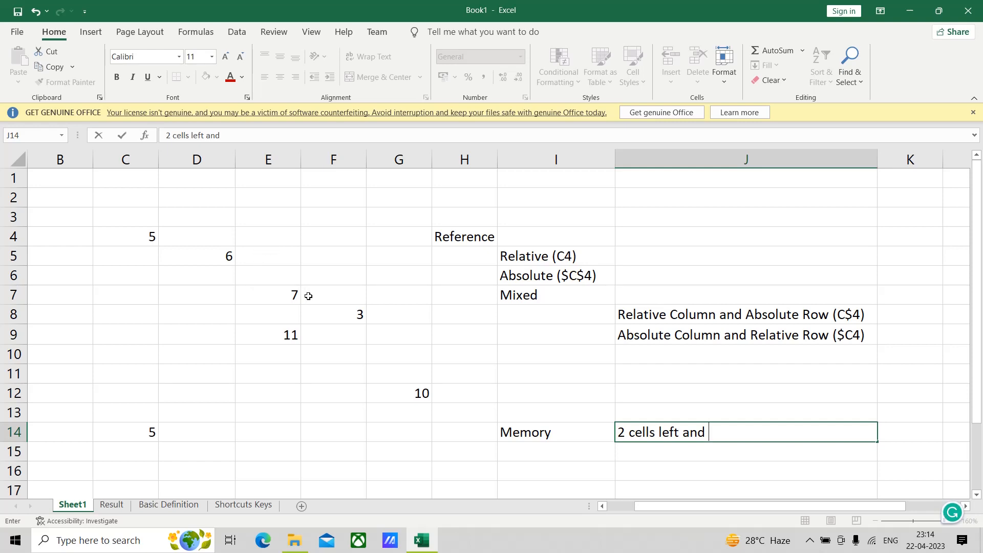
pyautogui.write('ells up')
pyautogui.click(271, 335)
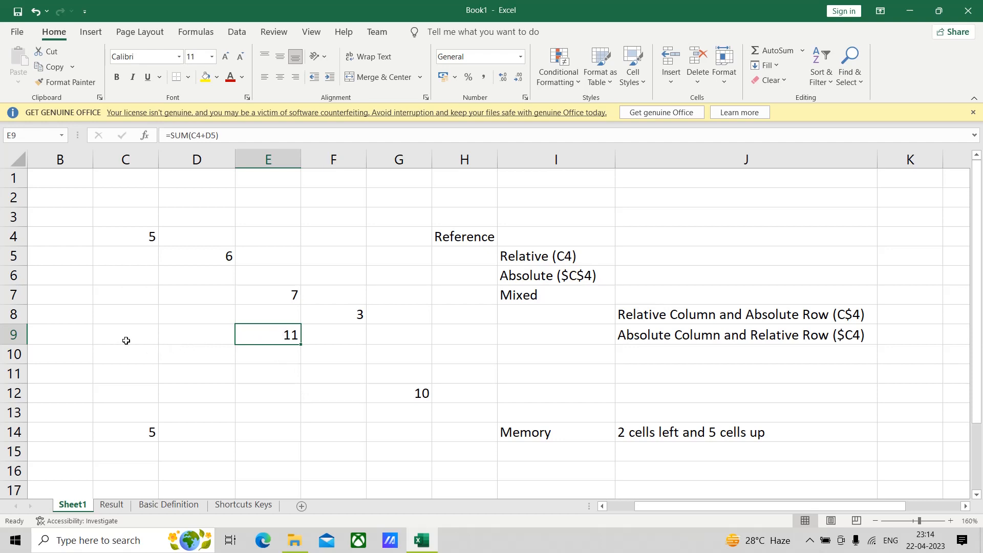
pyautogui.click(152, 235)
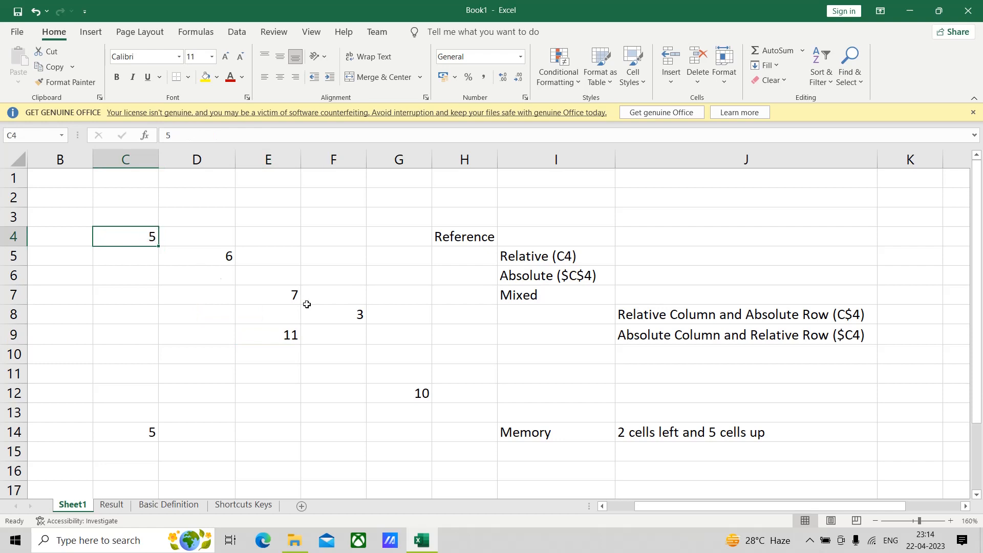
# Enter the note "1 cell left and 4 cells up" in cell J15.
pyautogui.click(633, 455)
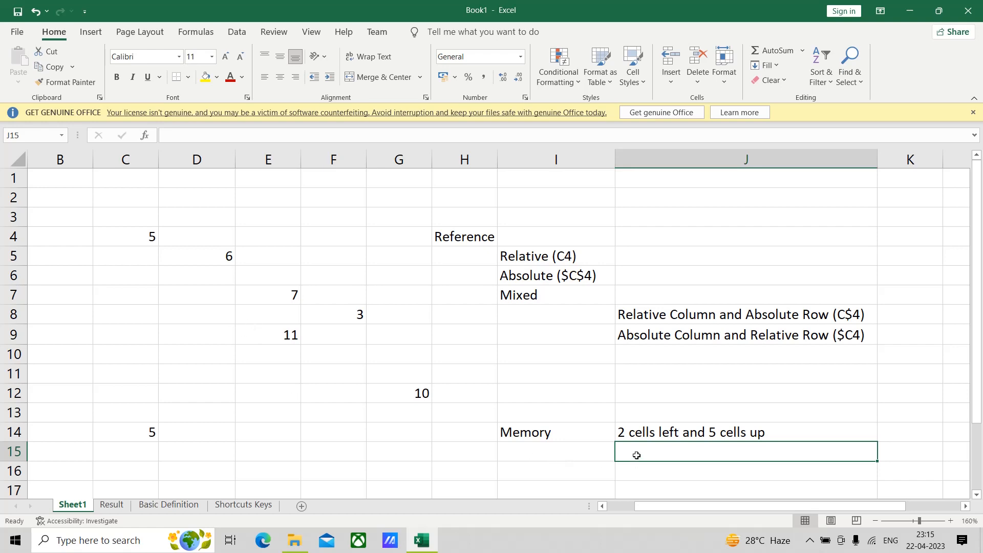
pyautogui.write('1 ')
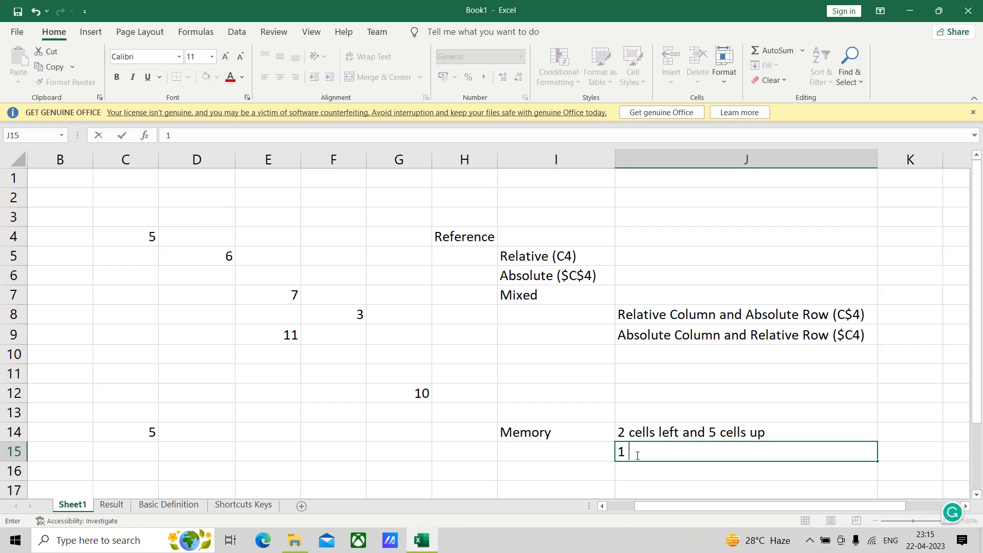
pyautogui.write('cell left and')
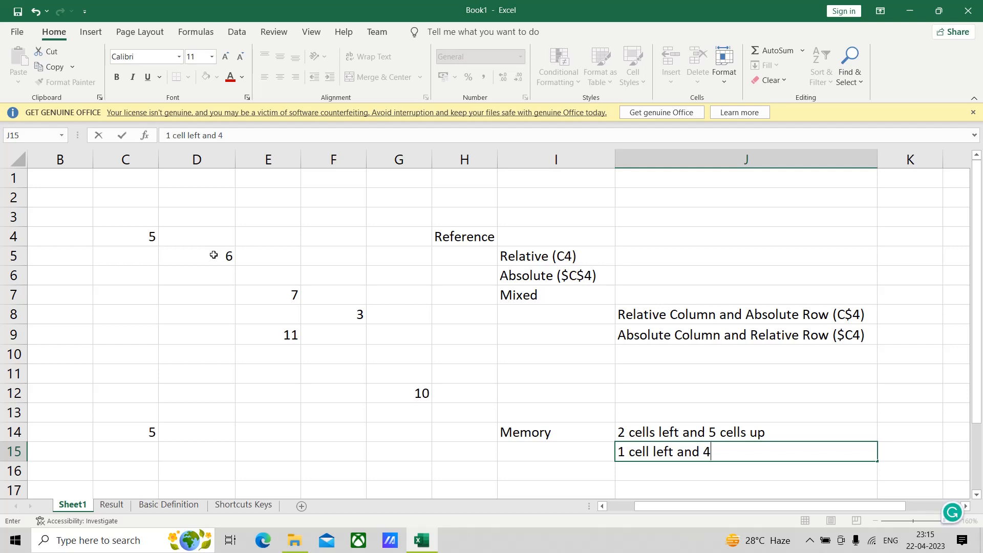
pyautogui.write('4 cells up')
pyautogui.click(290, 334)
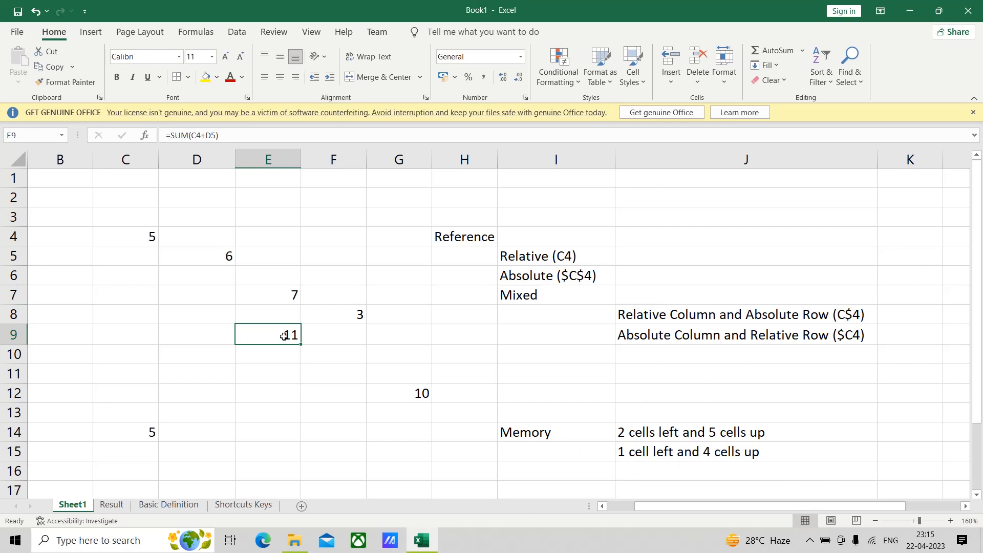
# Compare the formulas in G12 and E9, and trace the source cells E7 and F8 of the G12 formula.
pyautogui.click(412, 392)
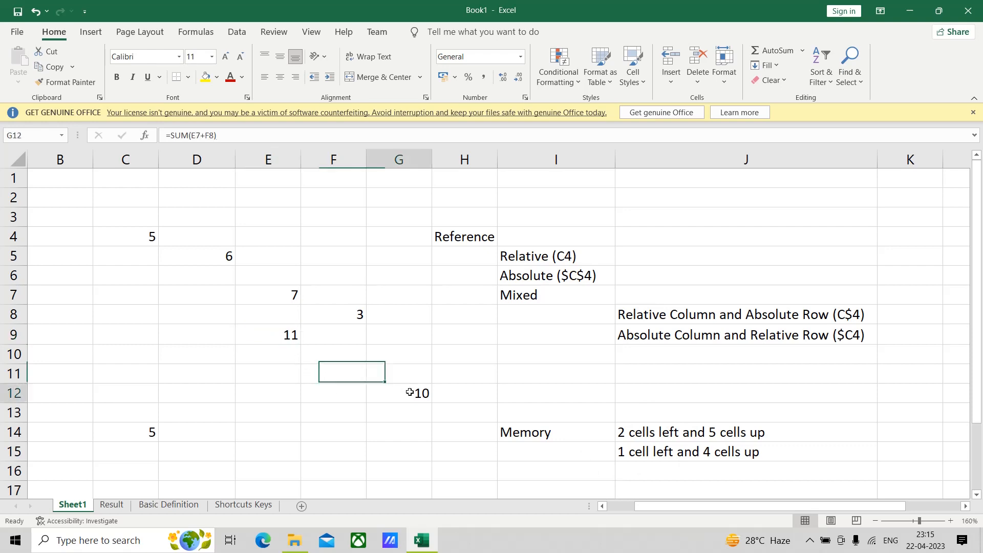
pyautogui.click(251, 336)
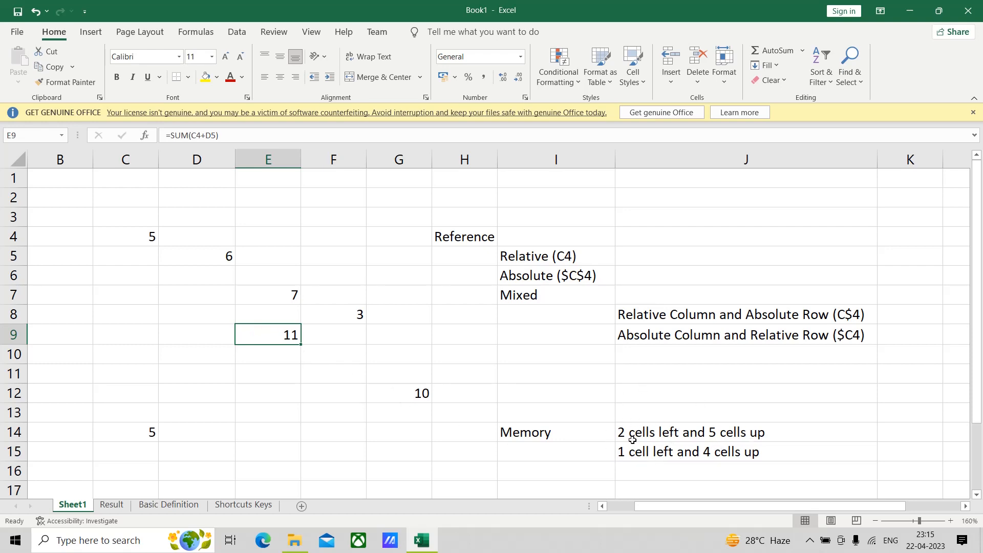
pyautogui.click(416, 395)
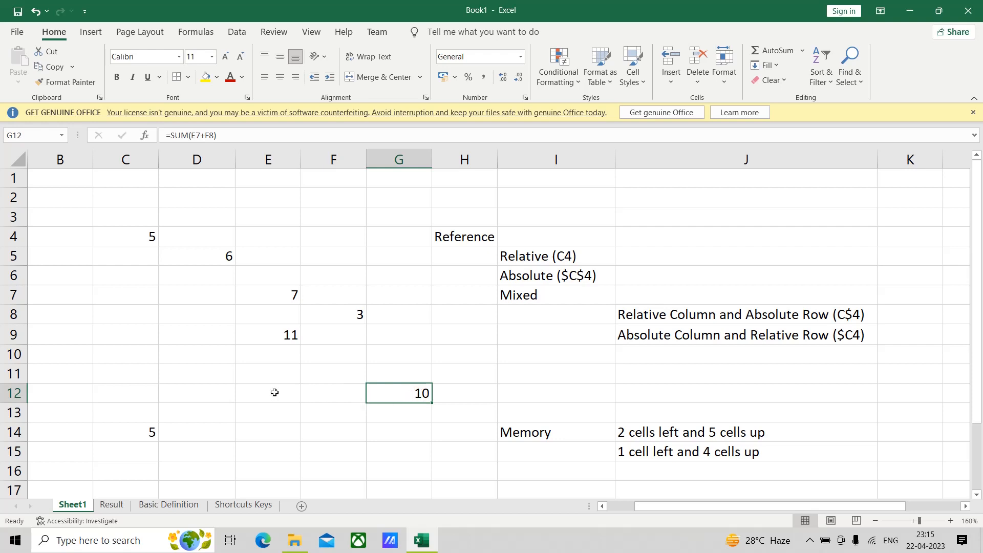
pyautogui.click(280, 294)
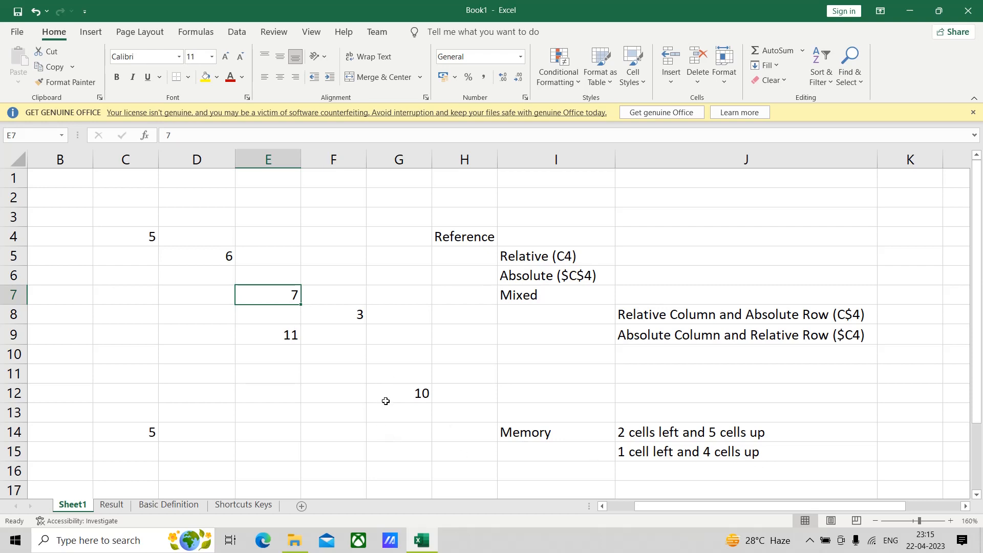
pyautogui.click(329, 395)
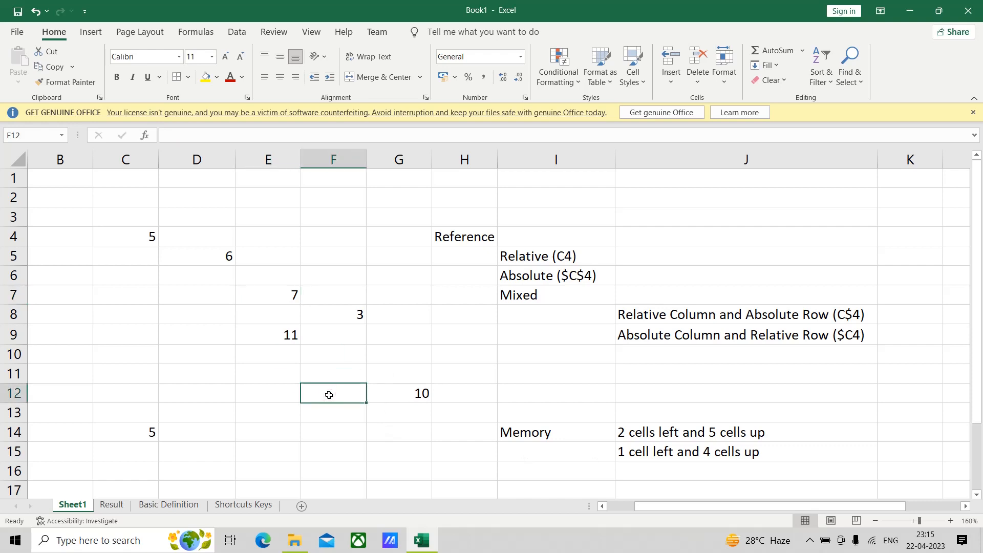
pyautogui.click(340, 316)
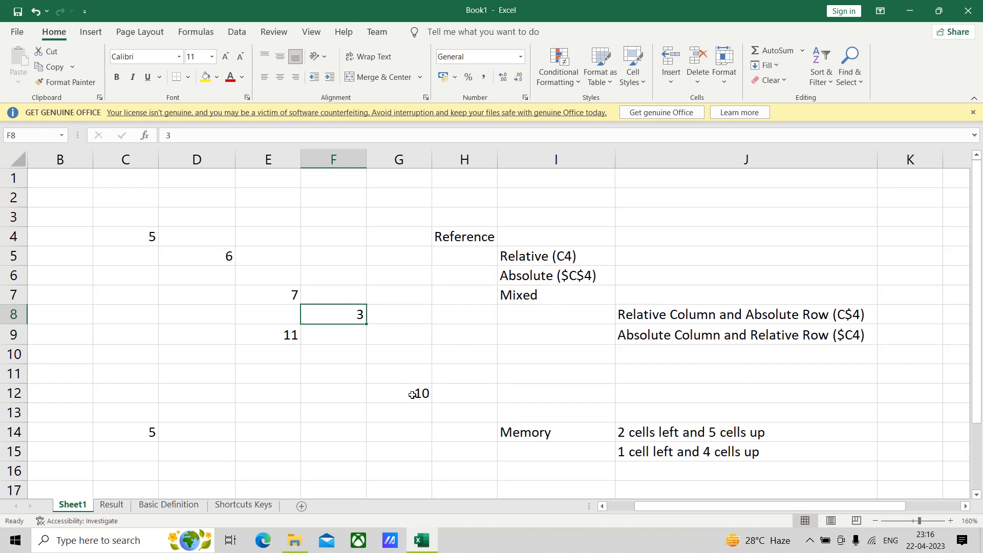
# Copy the sum formula from cell E9 and paste it into cell G18.
pyautogui.click(274, 332)
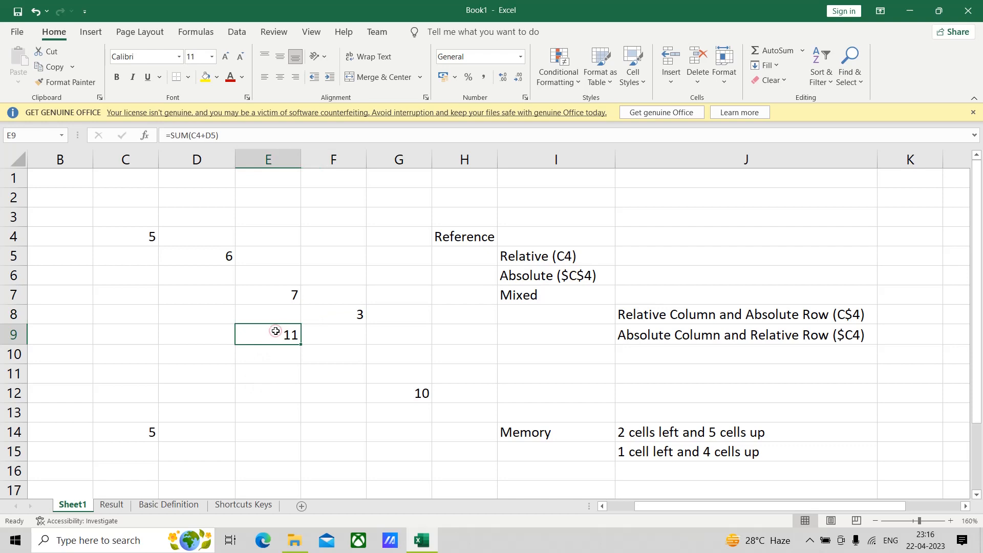
pyautogui.rightClick(275, 333)
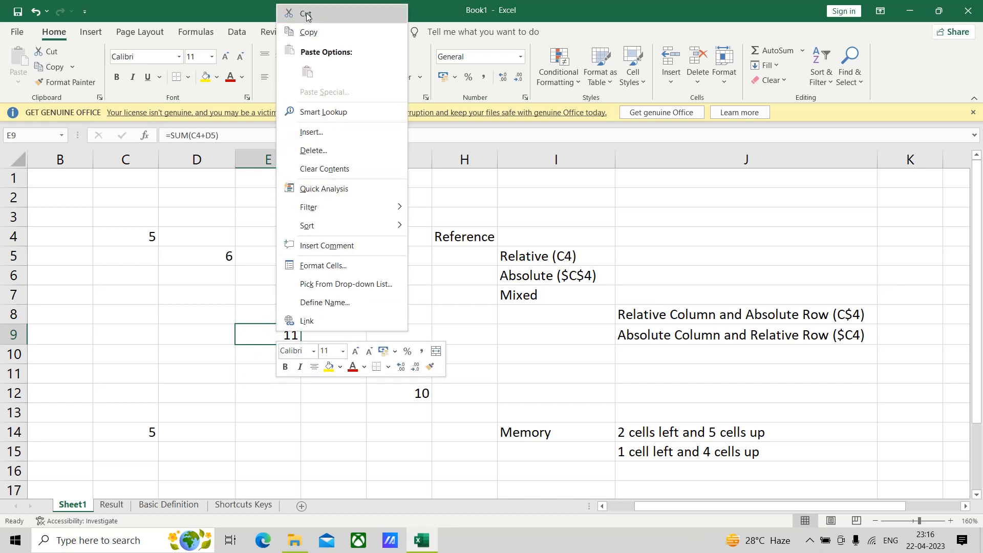
pyautogui.click(308, 32)
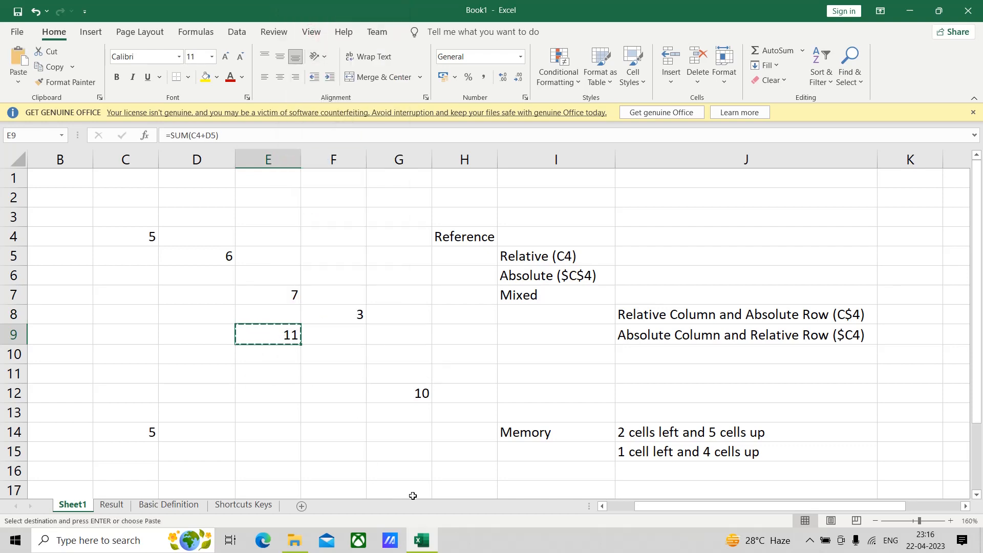
pyautogui.scroll(-1, 380, 490)
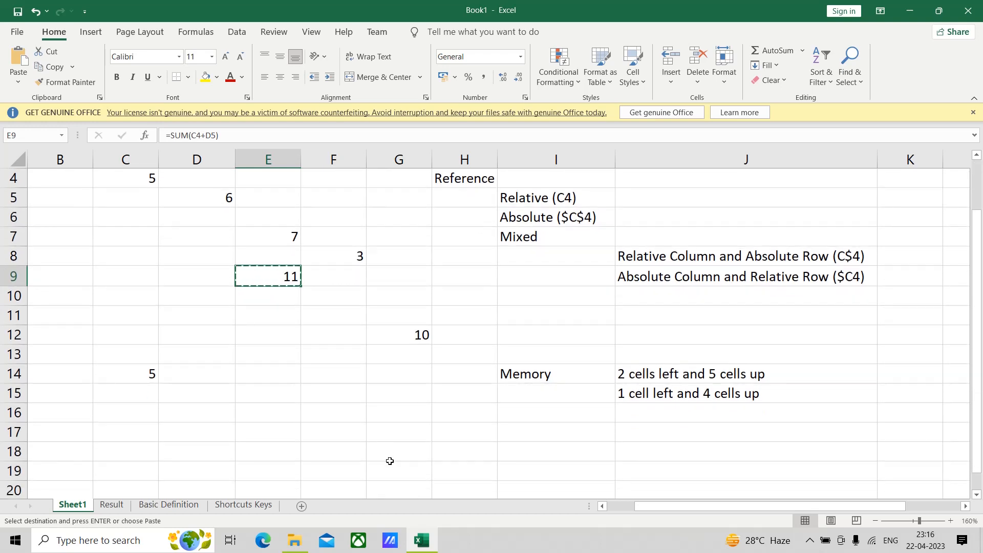
pyautogui.click(381, 456)
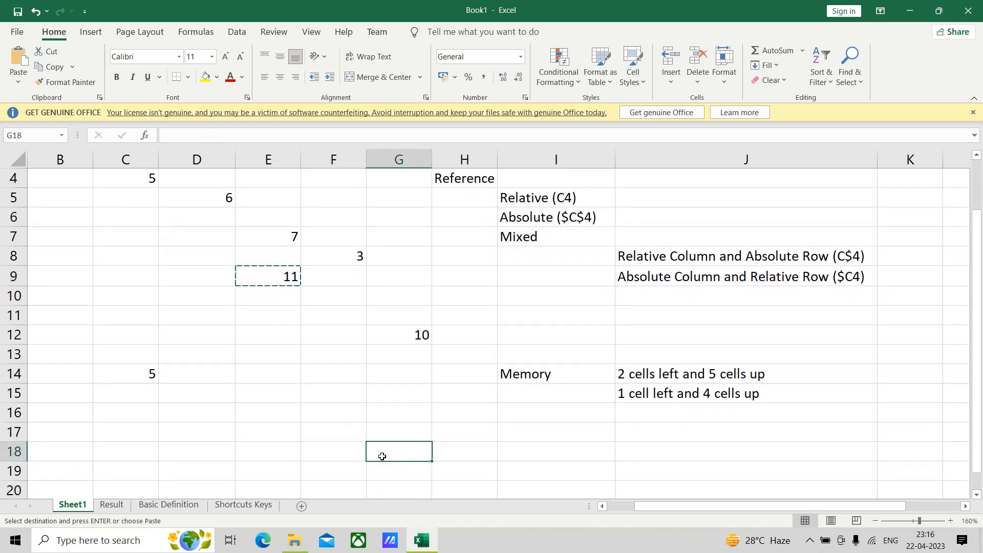
pyautogui.rightClick(382, 456)
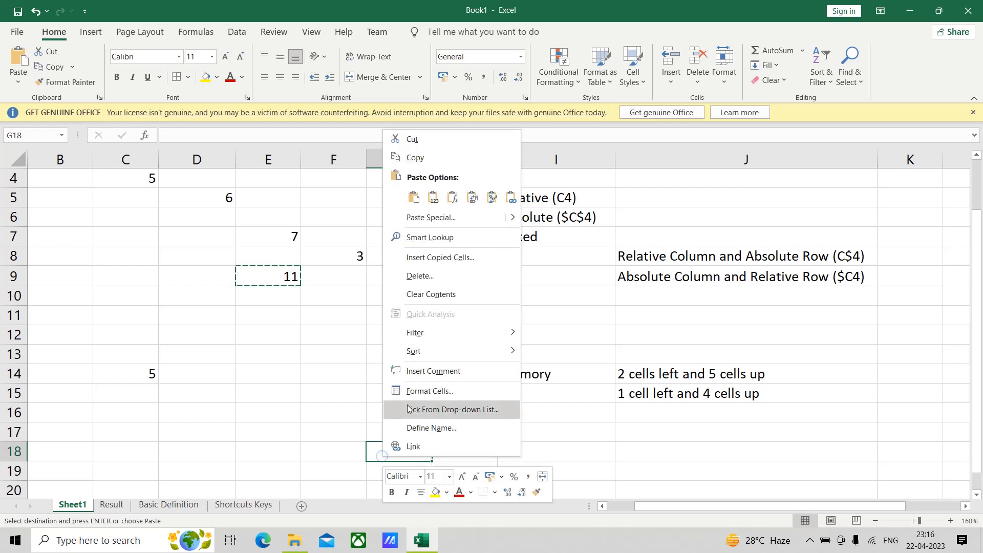
pyautogui.click(414, 198)
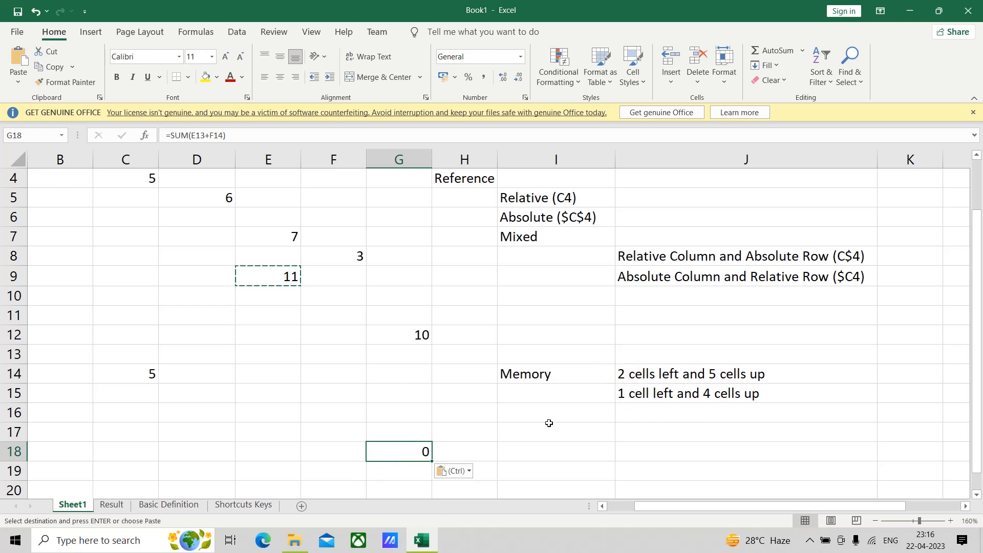
# Count five cells up from E18 to the first source cell of the G18 formula and enter 8 in E13.
pyautogui.click(280, 453)
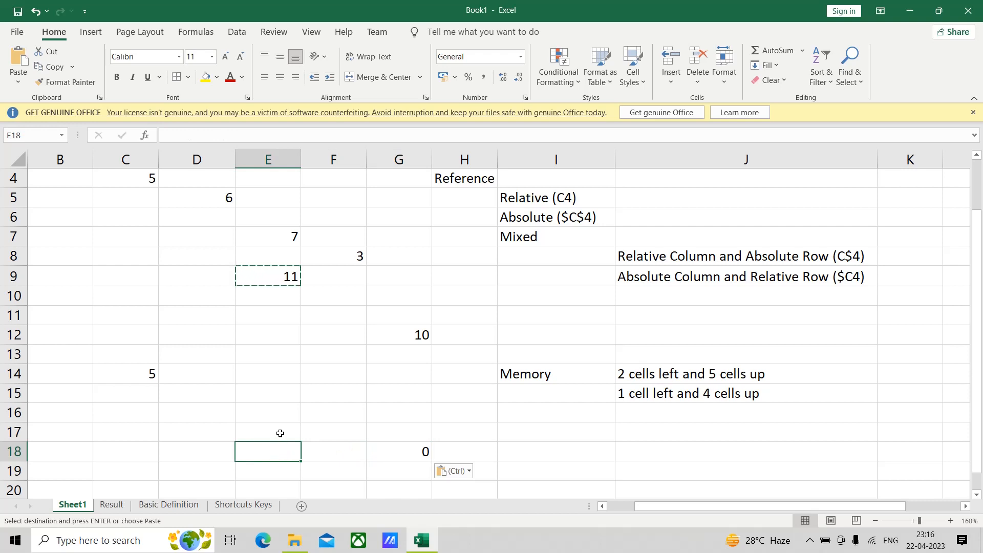
pyautogui.click(280, 433)
pyautogui.click(279, 413)
pyautogui.click(277, 394)
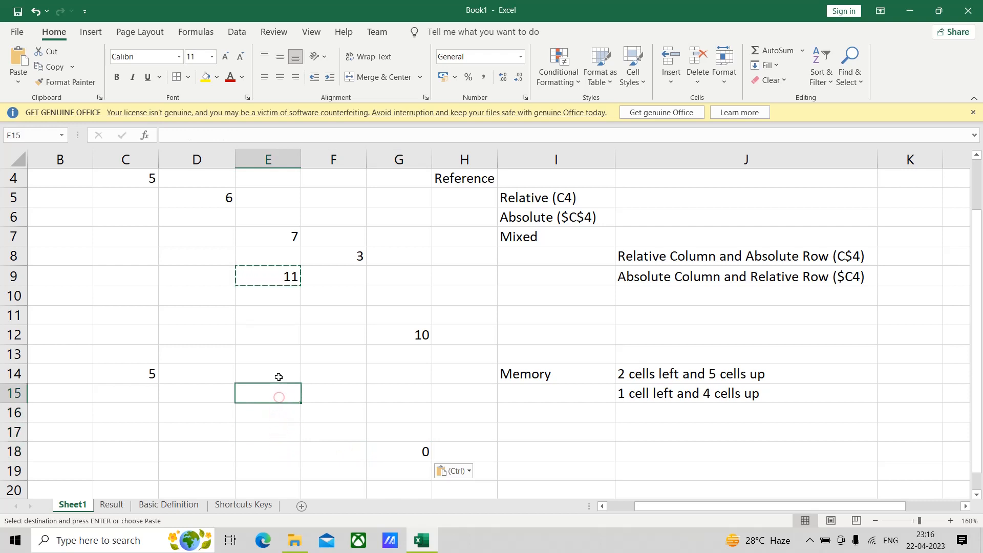
pyautogui.click(276, 374)
pyautogui.click(275, 356)
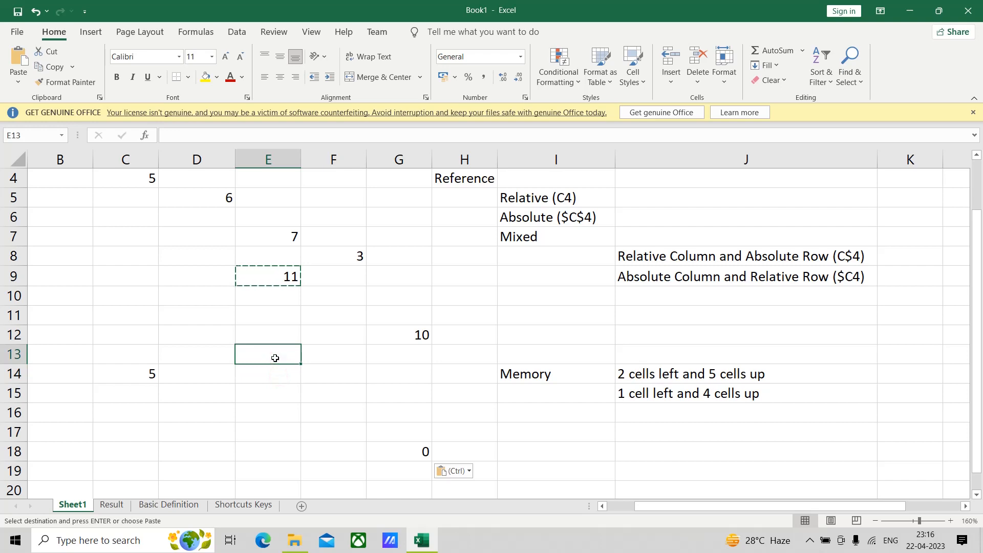
pyautogui.write('8')
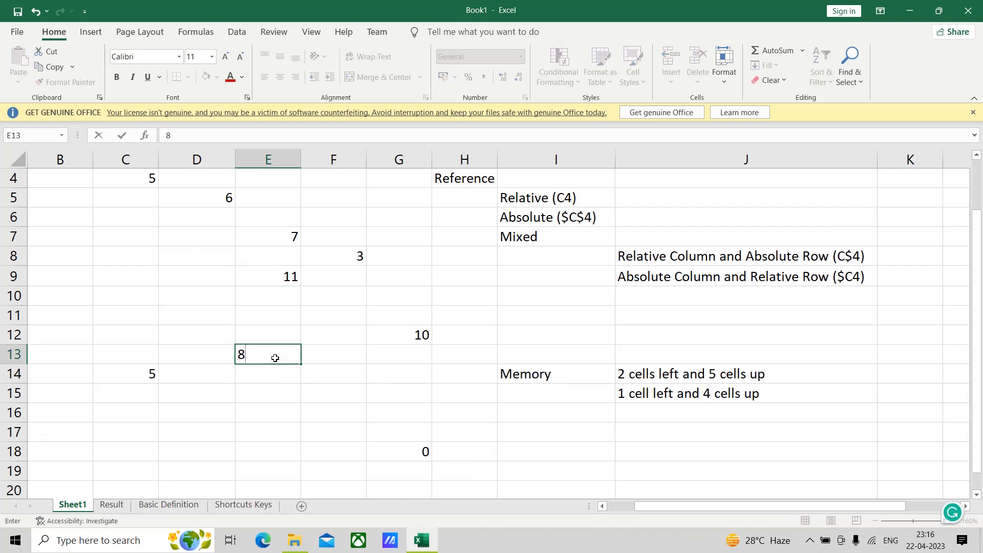
pyautogui.click(348, 486)
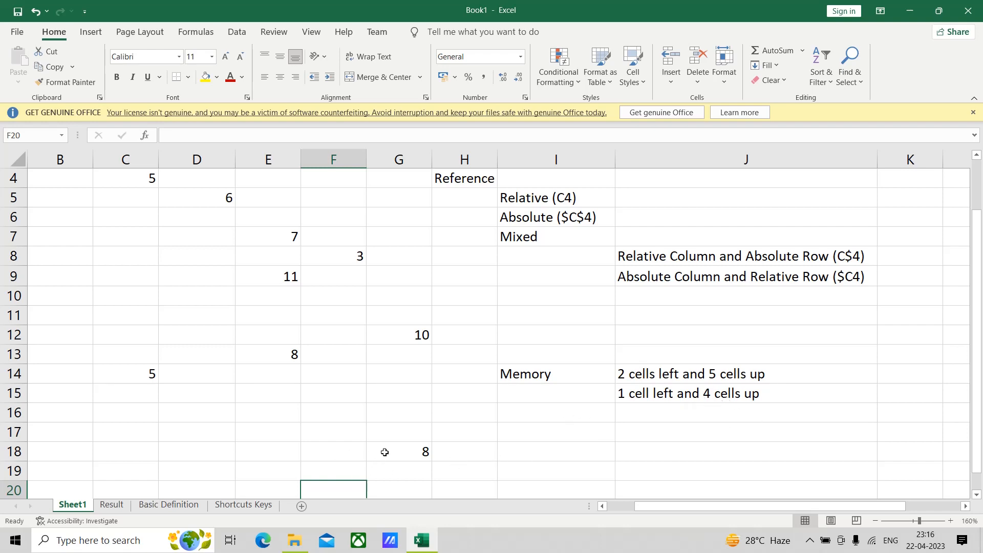
# Count four cells up in column F from row 18 to the second source cell of the G18 formula and enter 5 in F14.
pyautogui.click(329, 431)
pyautogui.click(329, 413)
pyautogui.click(329, 393)
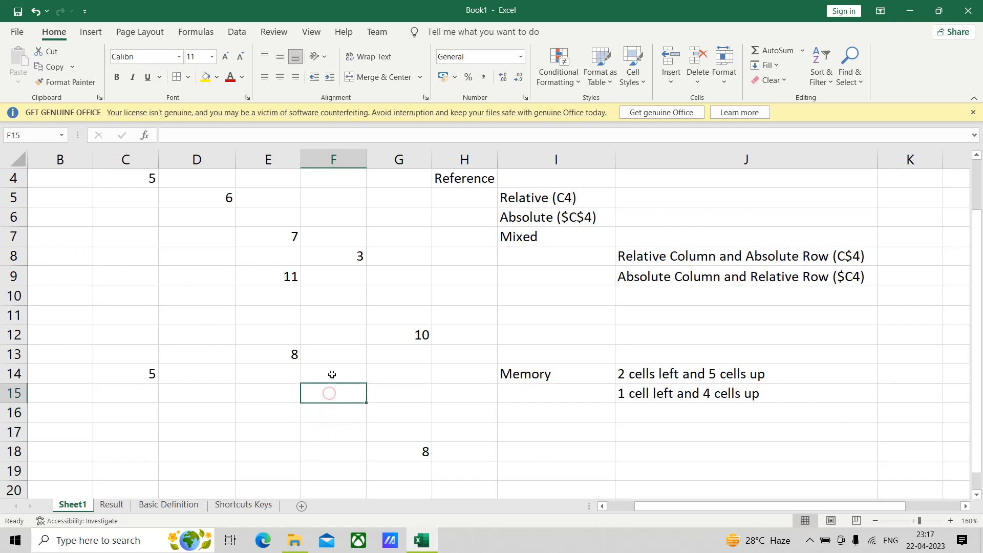
pyautogui.click(330, 373)
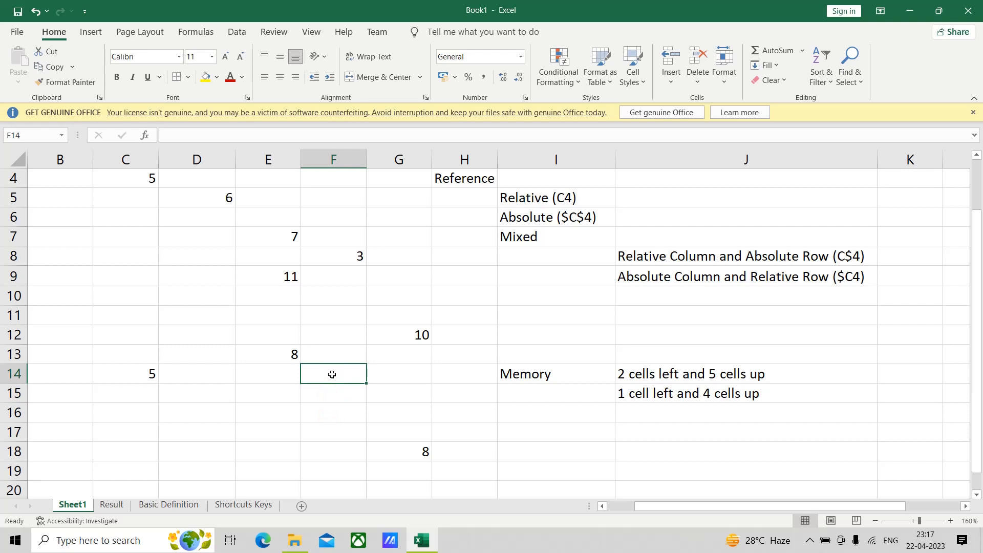
pyautogui.write('2')
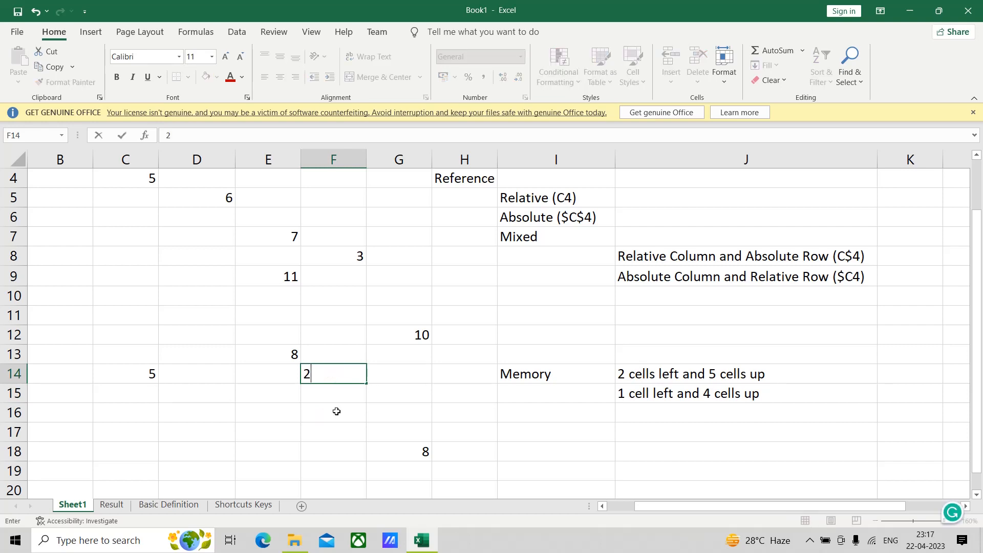
pyautogui.press('BackSpace')
pyautogui.click(591, 458)
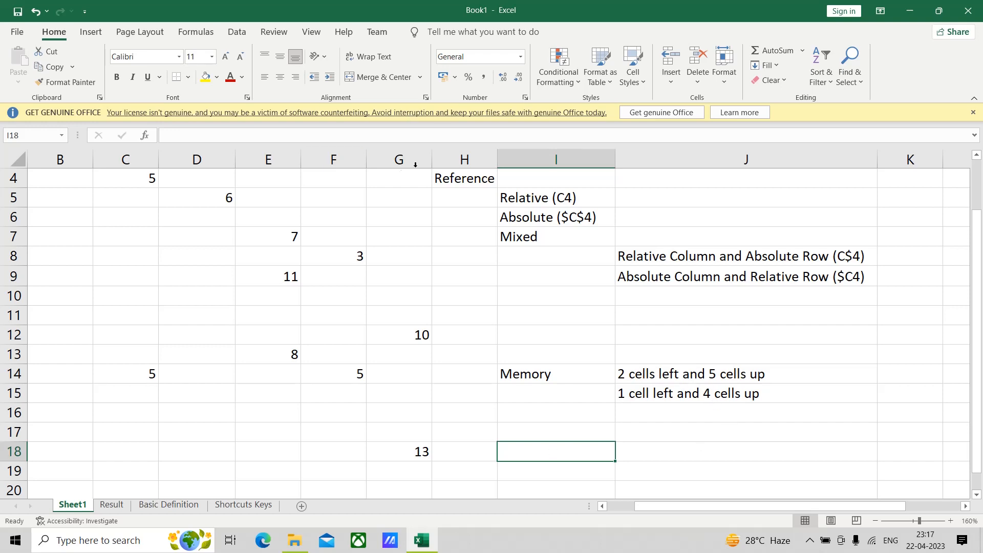
# Clear the old example contents from columns C to H, starting at cell C4.
pyautogui.moveTo(136, 181); pyautogui.dragTo(455, 337)
pyautogui.scroll(3, 455, 337)
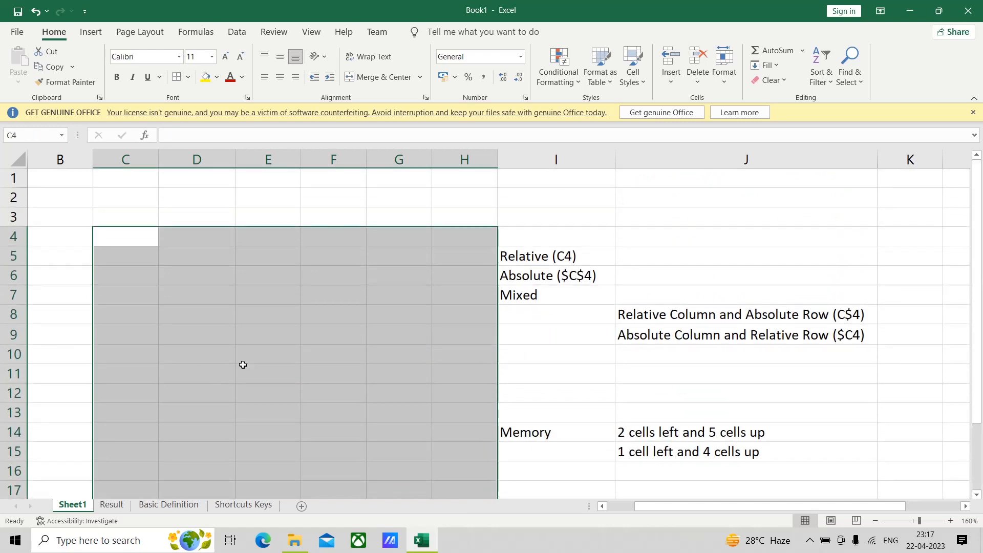
pyautogui.click(243, 364)
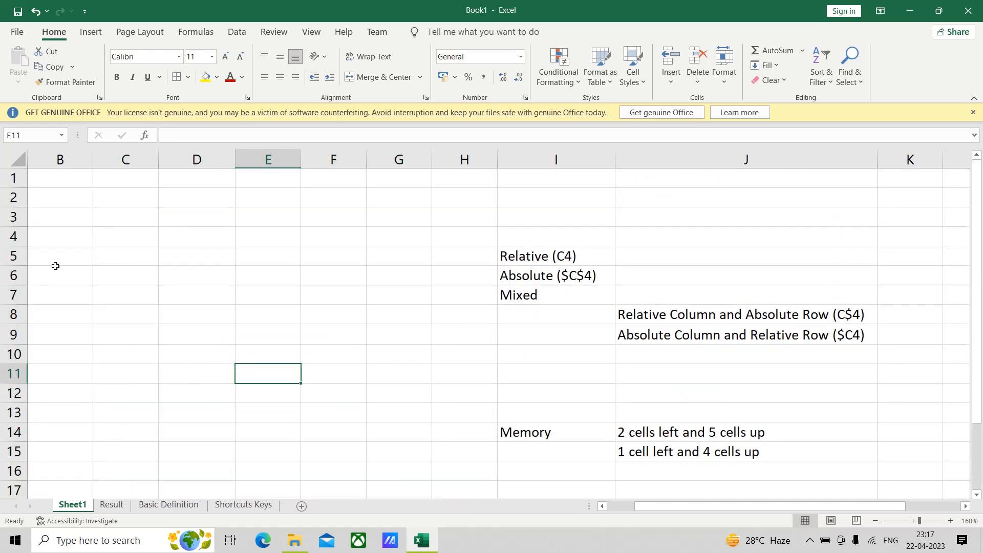
# Enter the values 4, 6, 3, 2 and 5 in cells C4 to C8.
pyautogui.click(125, 239)
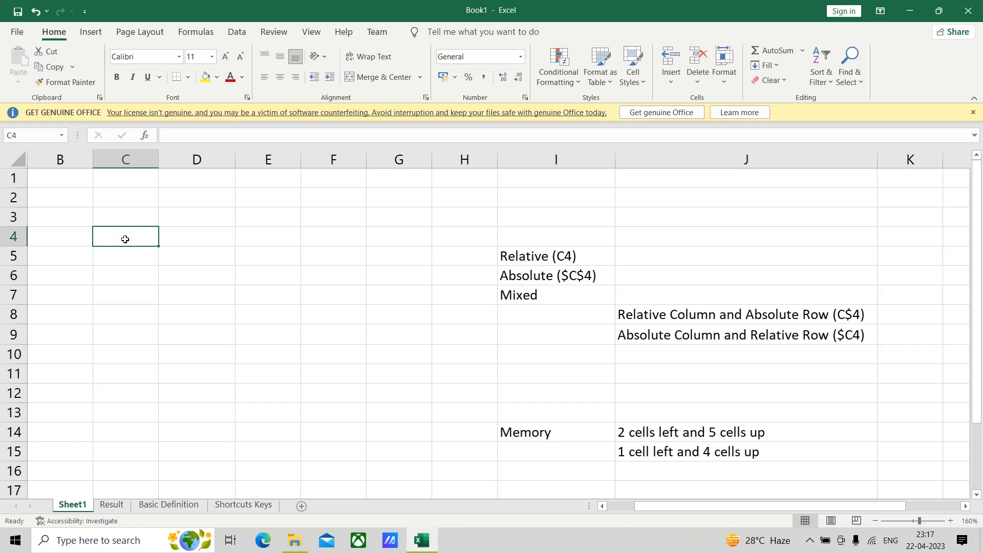
pyautogui.write('4')
pyautogui.press('Return')
pyautogui.write('6')
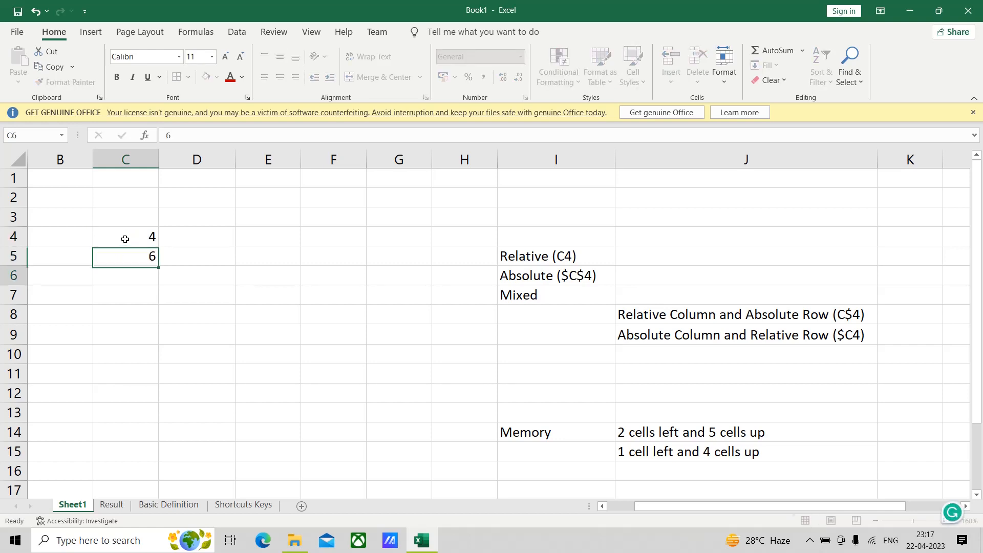
pyautogui.press('Return')
pyautogui.write('3')
pyautogui.press('Return')
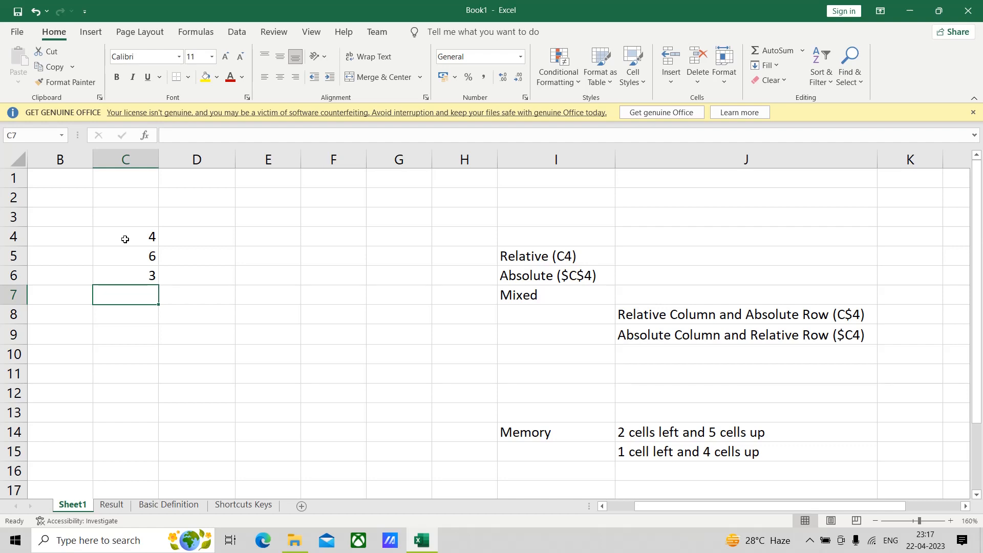
pyautogui.write('2')
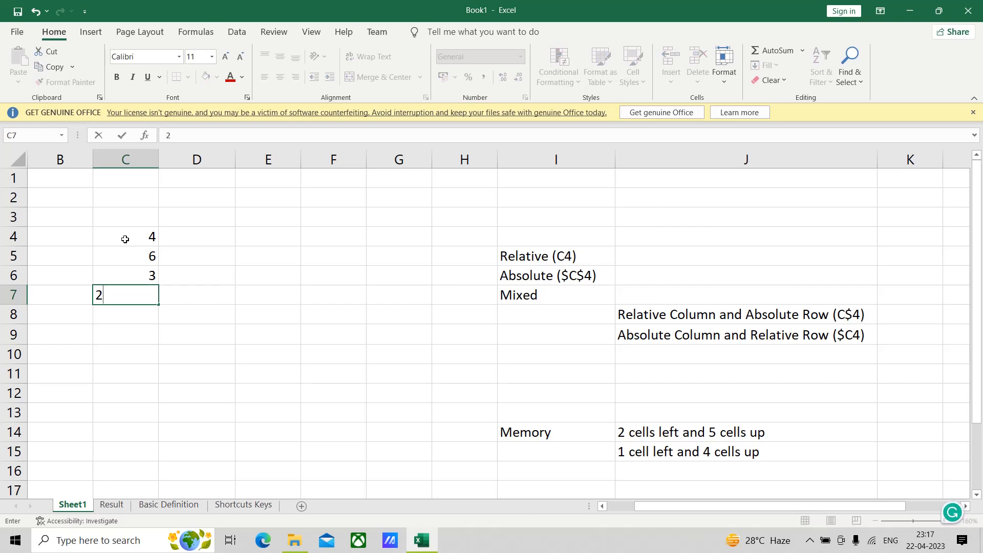
pyautogui.press('Return')
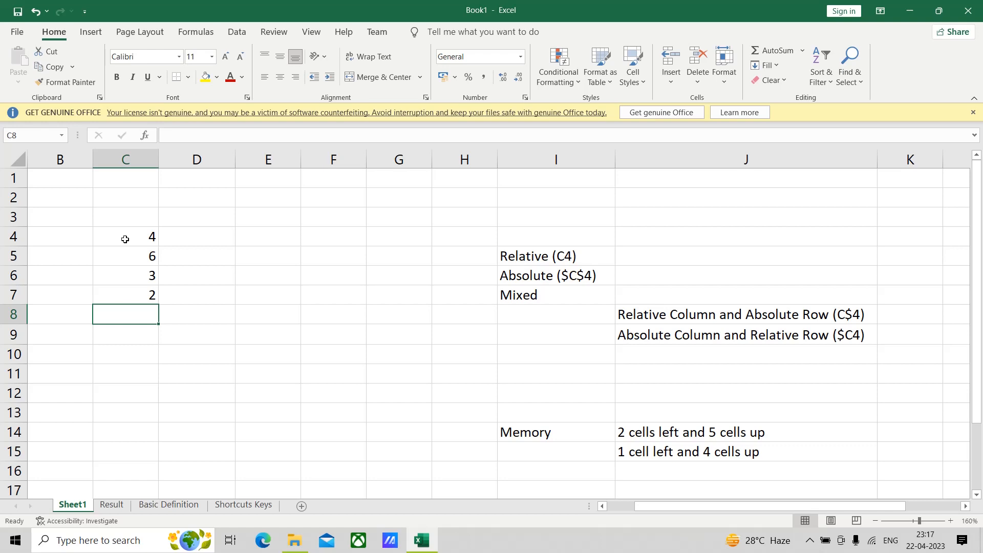
pyautogui.write('5')
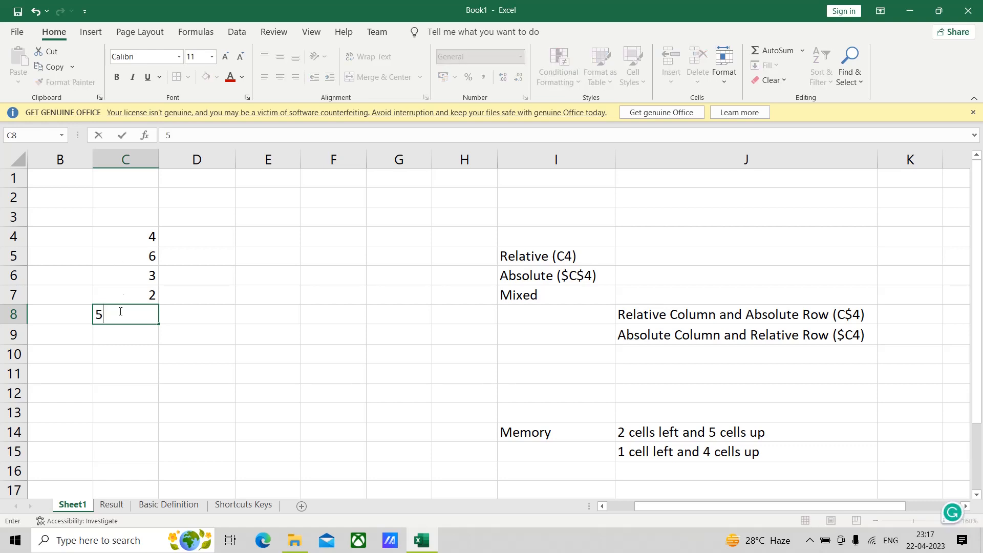
pyautogui.click(170, 359)
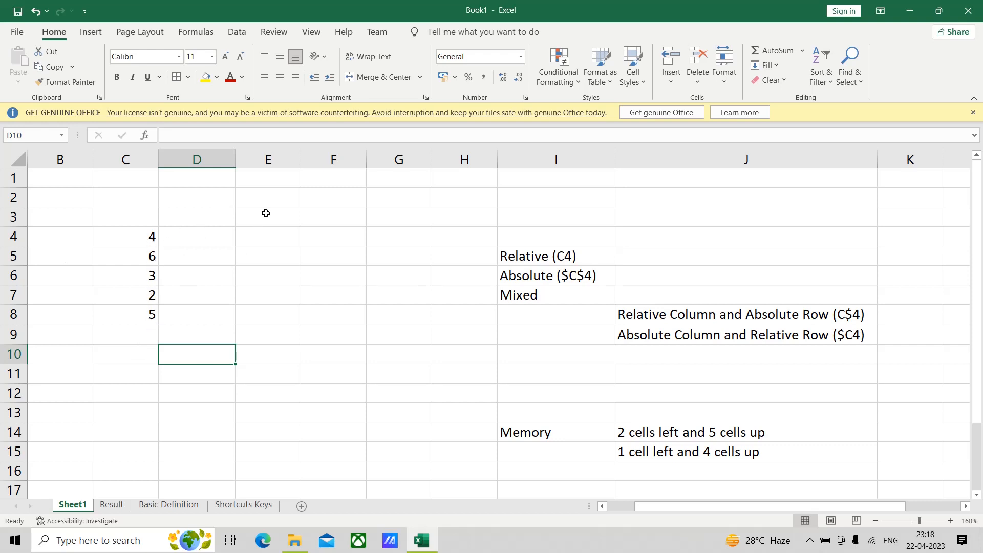
# Enter the divisor 5 in cell E2.
pyautogui.click(272, 195)
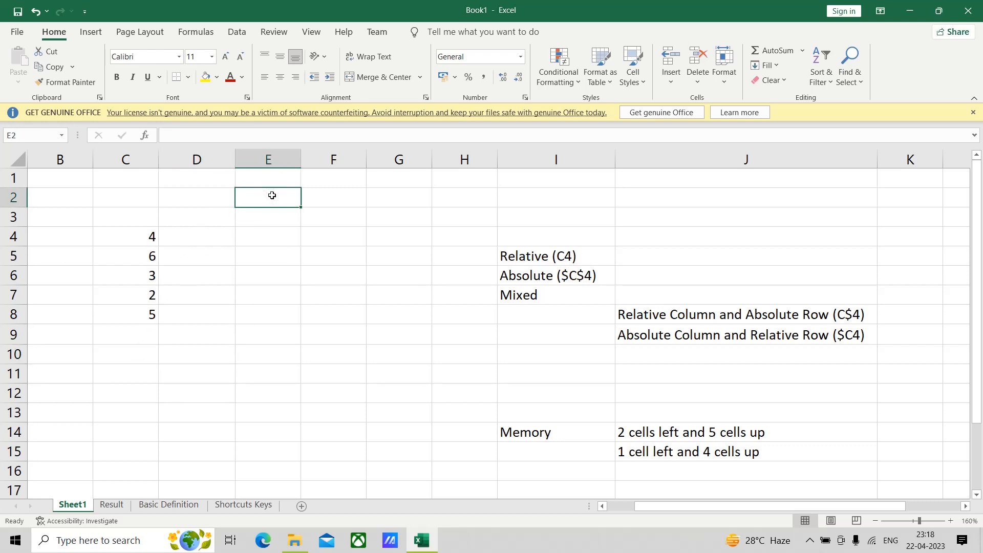
pyautogui.write('5')
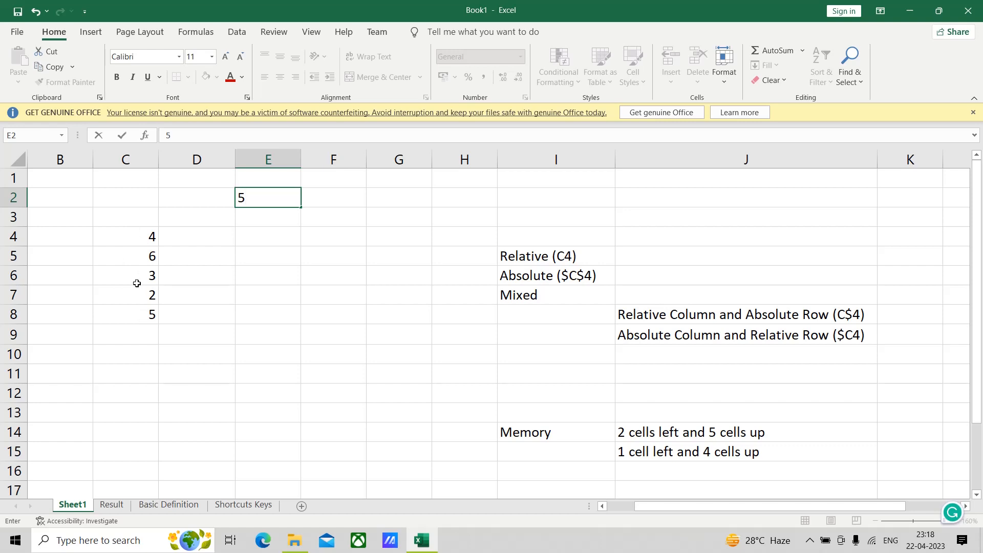
pyautogui.click(284, 279)
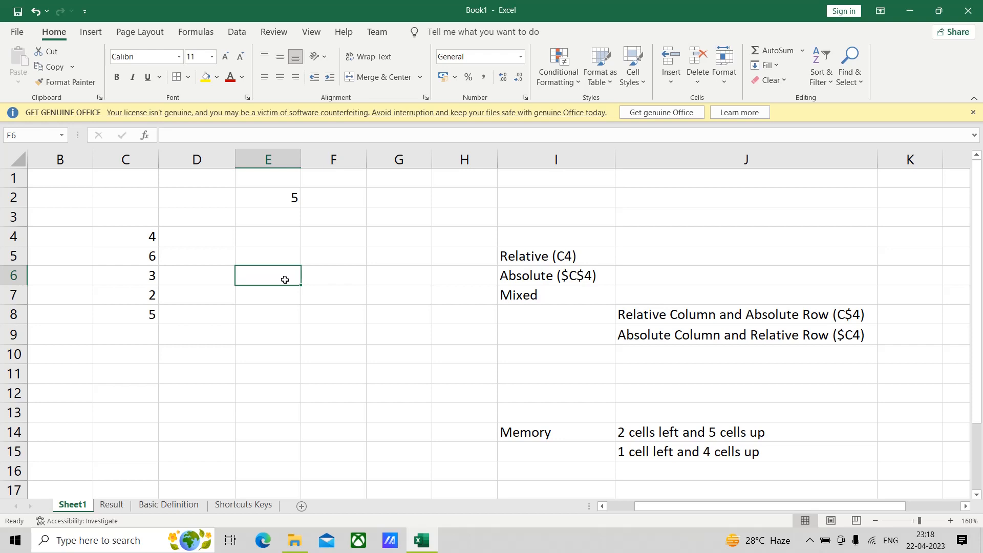
# Add the five column C values in cell E6 with the formula =C4+C5+C6+C7+C8.
pyautogui.write('=')
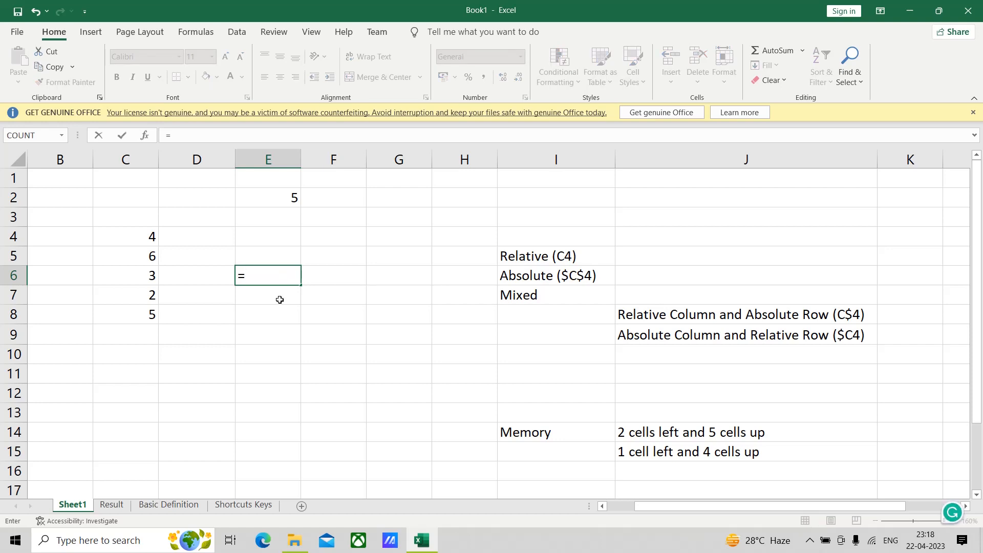
pyautogui.click(127, 236)
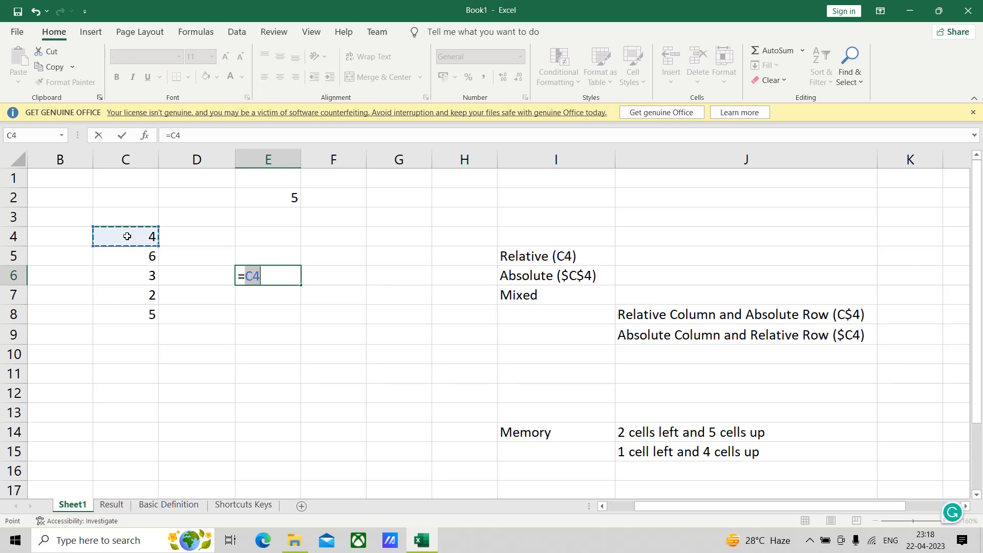
pyautogui.write('+')
pyautogui.click(135, 256)
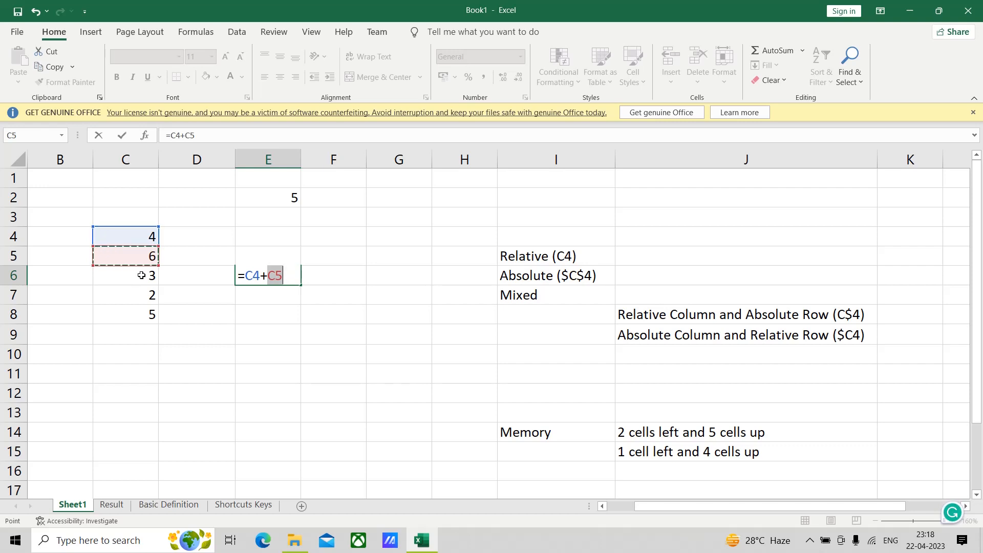
pyautogui.write('+')
pyautogui.click(141, 275)
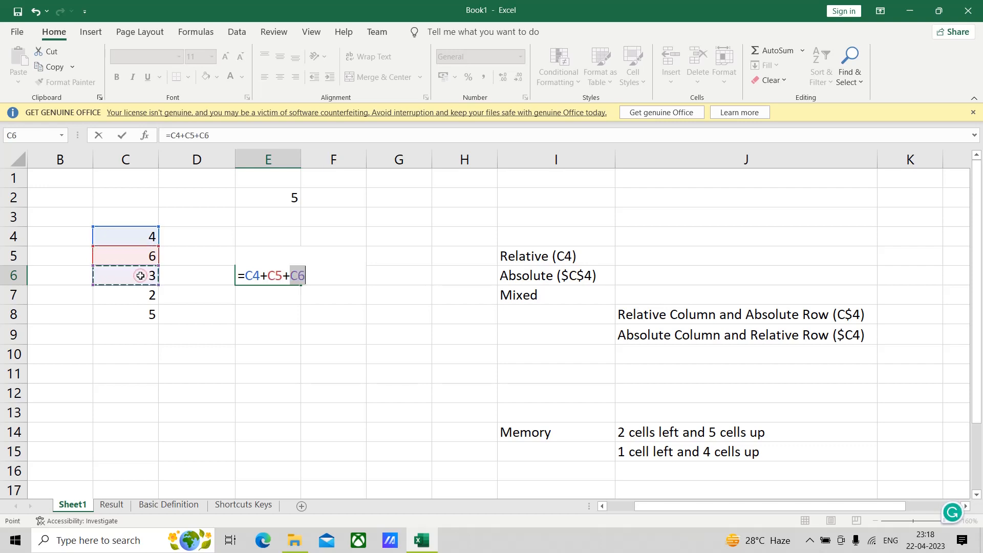
pyautogui.write('+')
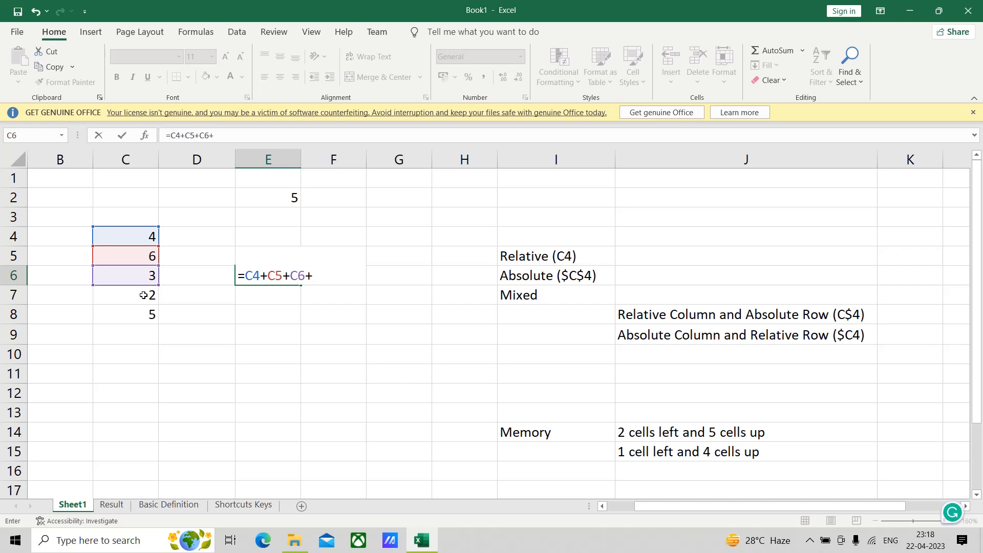
pyautogui.click(144, 295)
pyautogui.write('+')
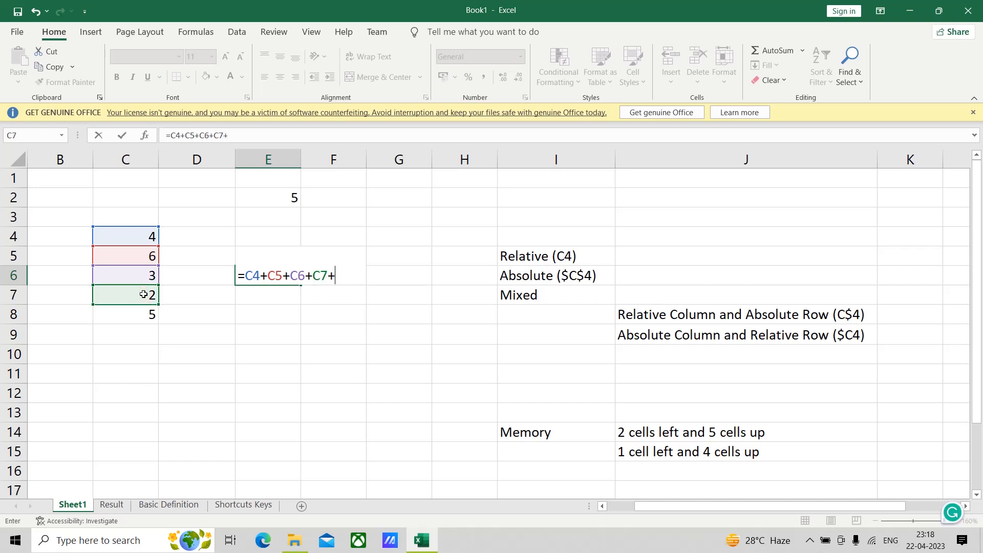
pyautogui.click(144, 314)
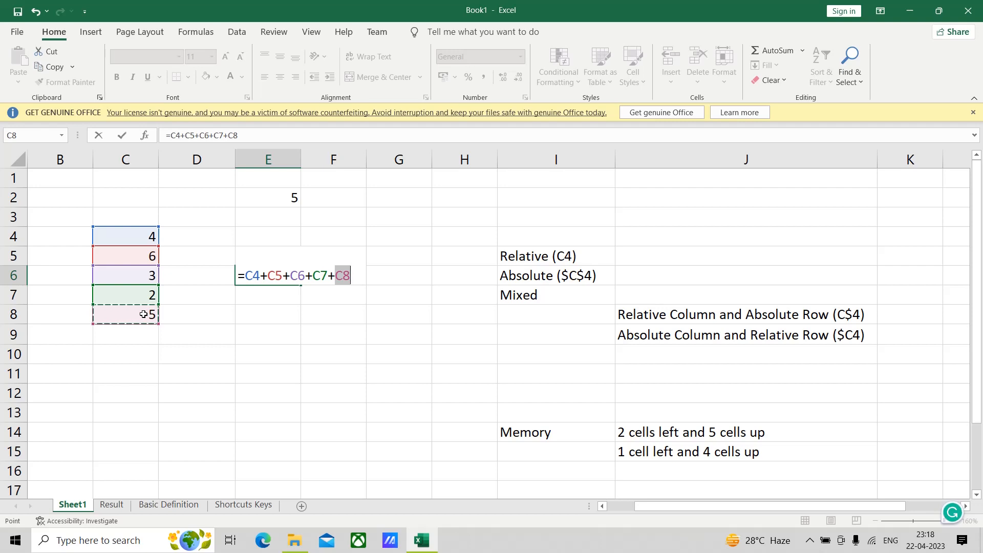
pyautogui.press('Return')
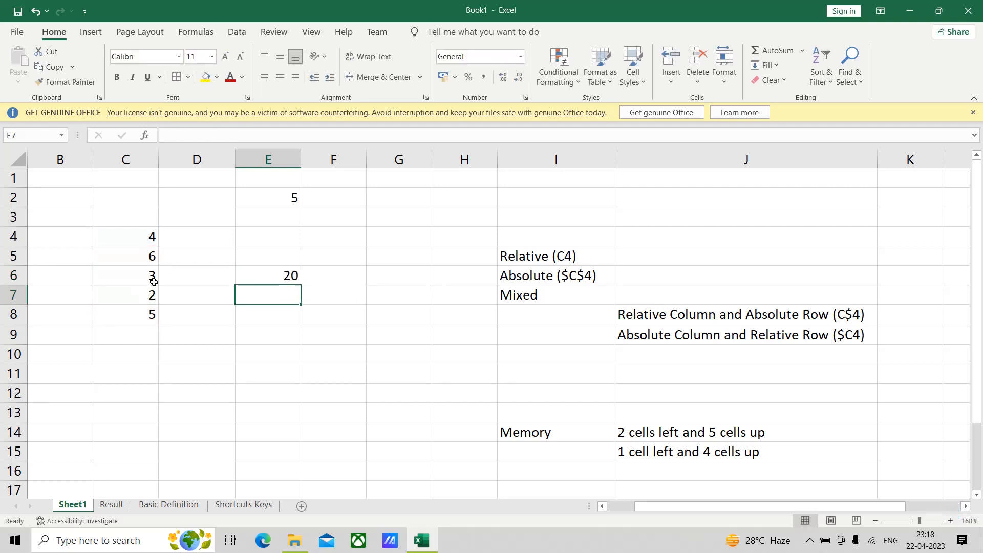
pyautogui.click(254, 274)
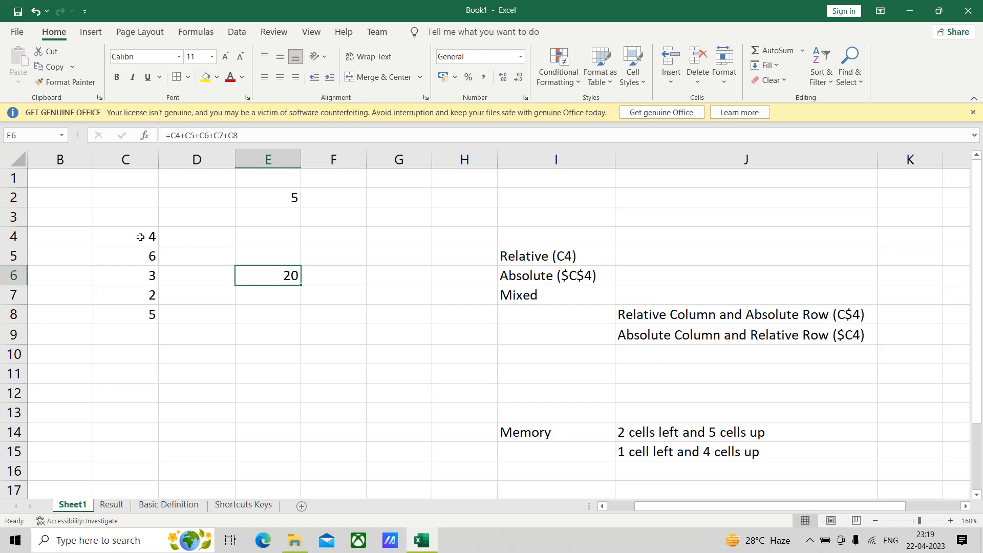
# Divide the sum by the value in E2 with the formula =E6/E2 in cell G6, and review the formula.
pyautogui.click(382, 277)
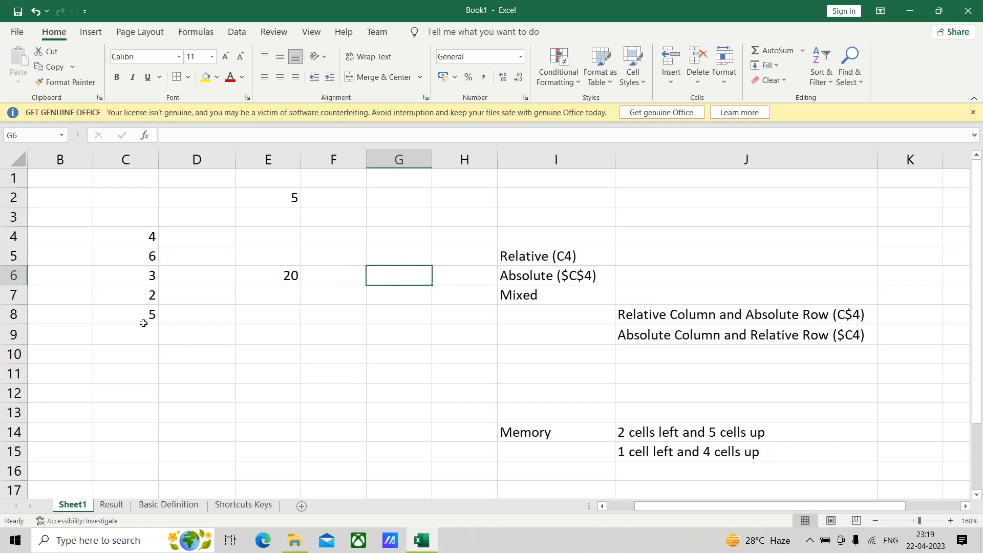
pyautogui.write('=')
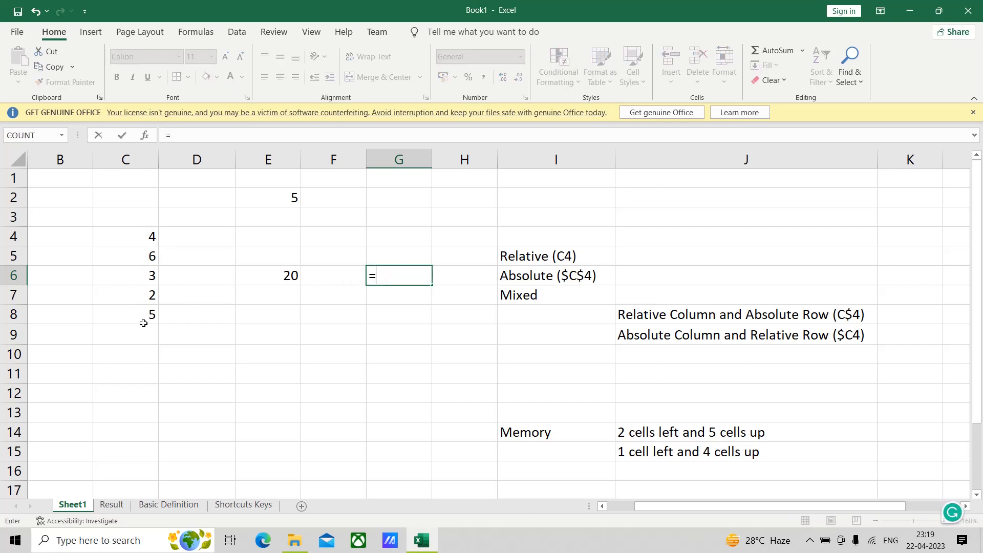
pyautogui.click(270, 275)
pyautogui.write('/')
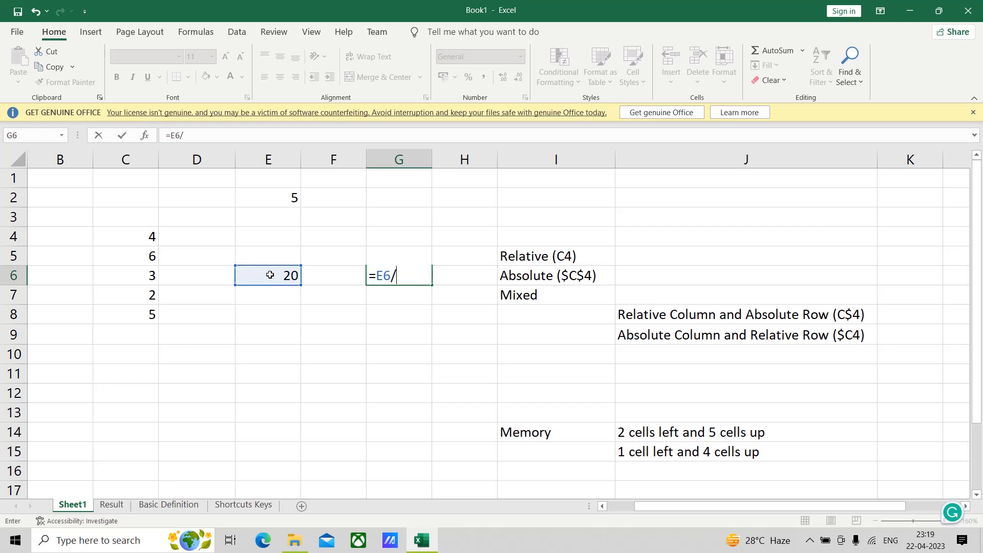
pyautogui.click(271, 198)
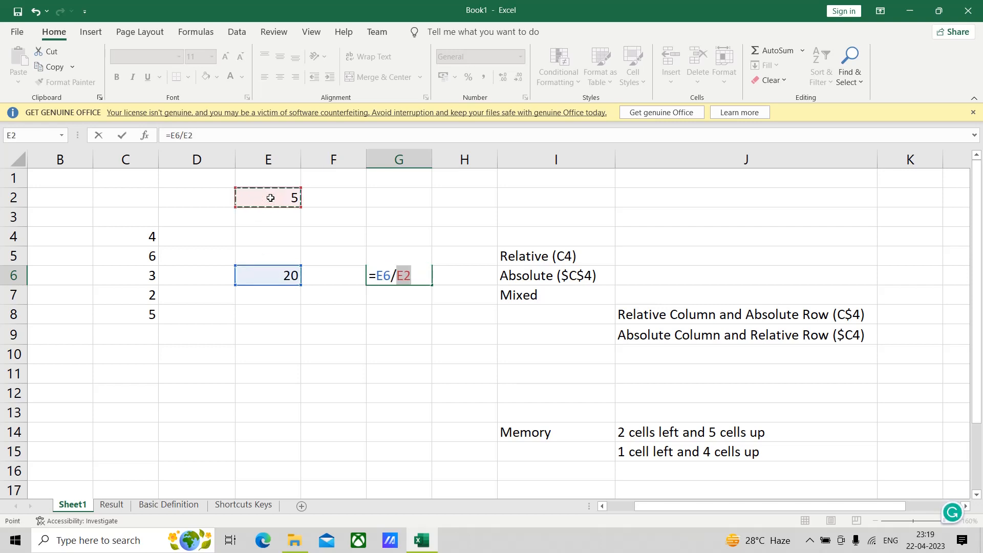
pyautogui.press('Return')
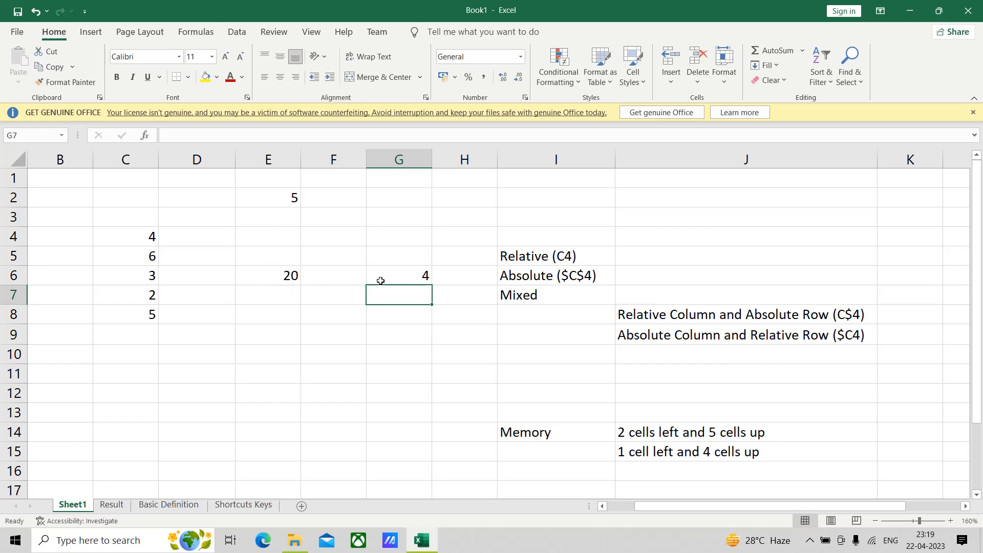
pyautogui.click(411, 276)
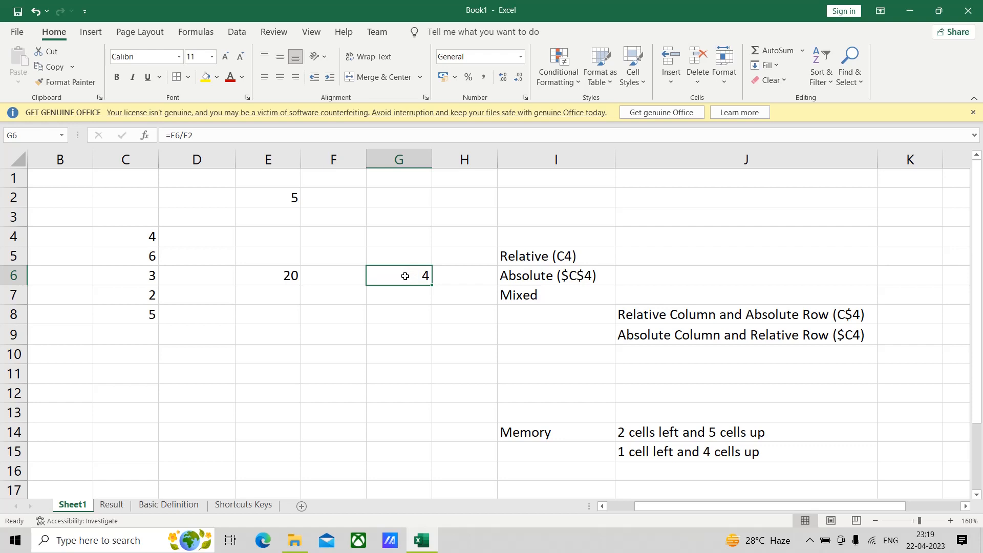
pyautogui.click(137, 334)
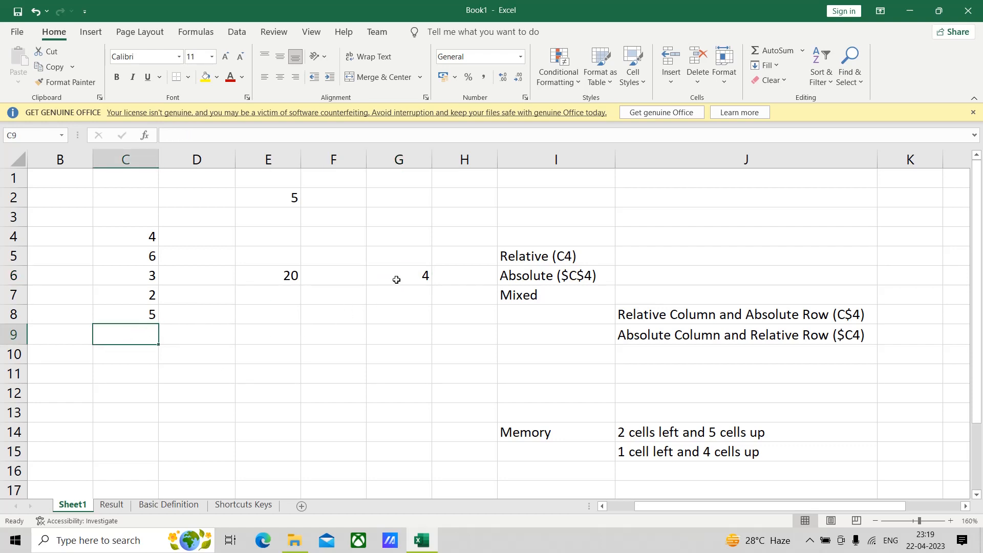
# Copy the division formula from G6 to G10 and compare the references in both formulas with cells E6 and E2.
pyautogui.click(403, 275)
pyautogui.rightClick(403, 275)
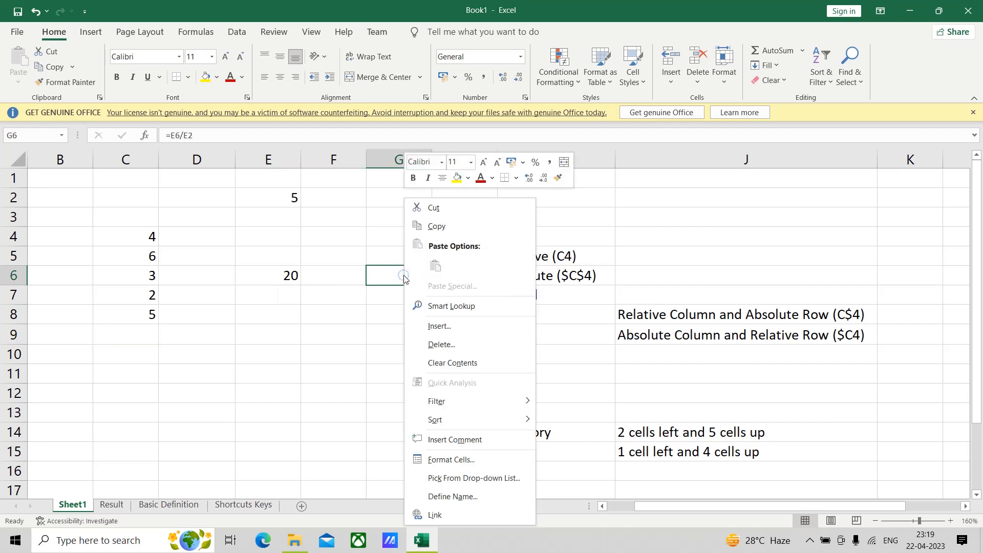
pyautogui.click(434, 228)
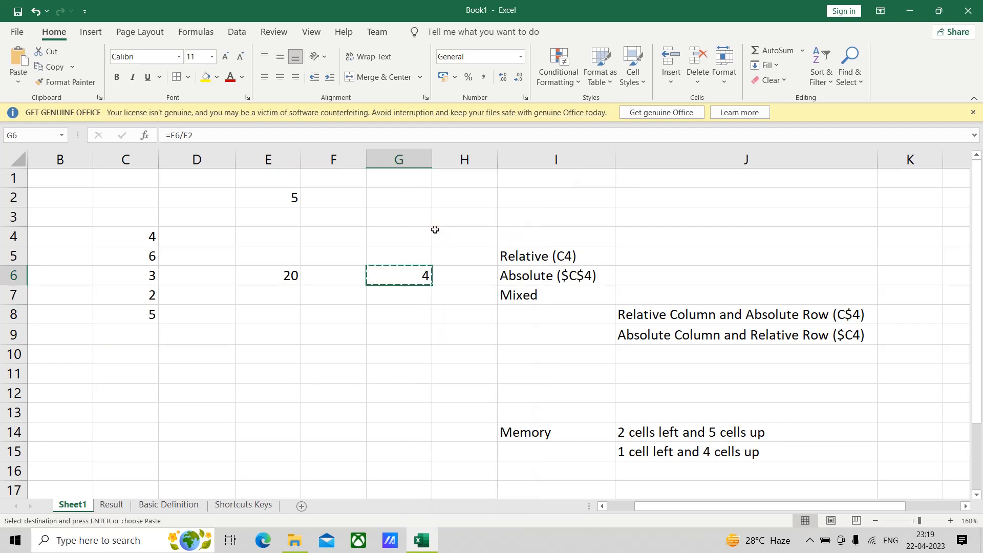
pyautogui.click(400, 354)
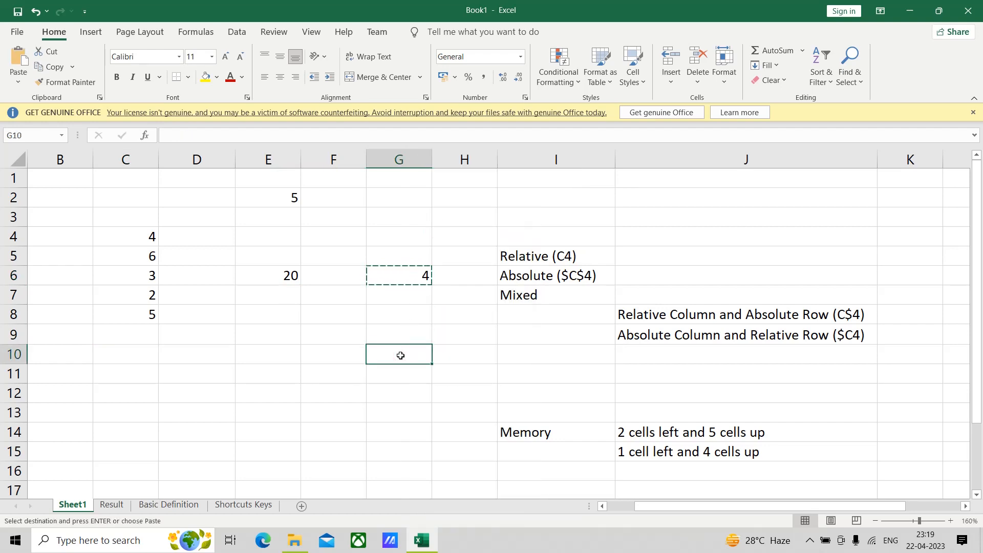
pyautogui.hotkey('ctrl', 'v')
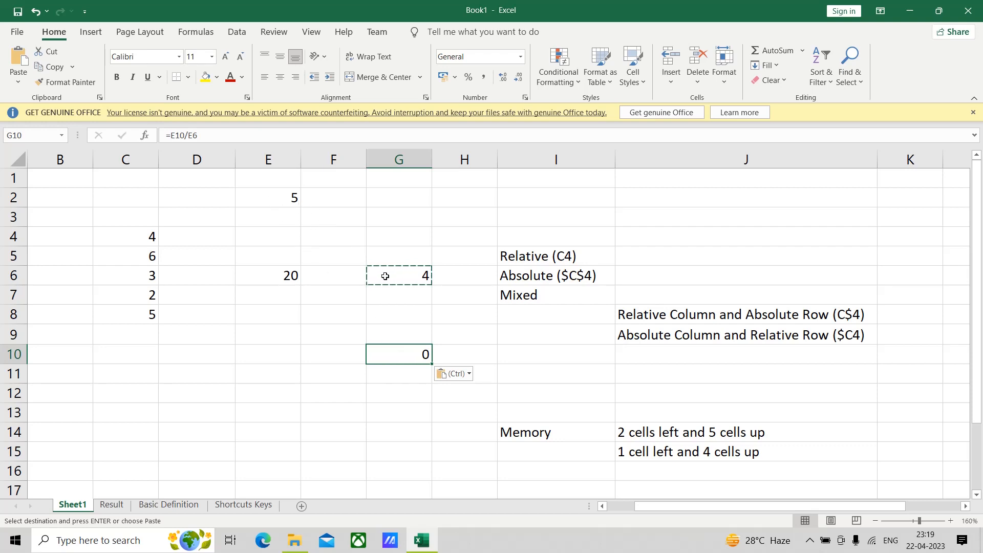
pyautogui.click(273, 278)
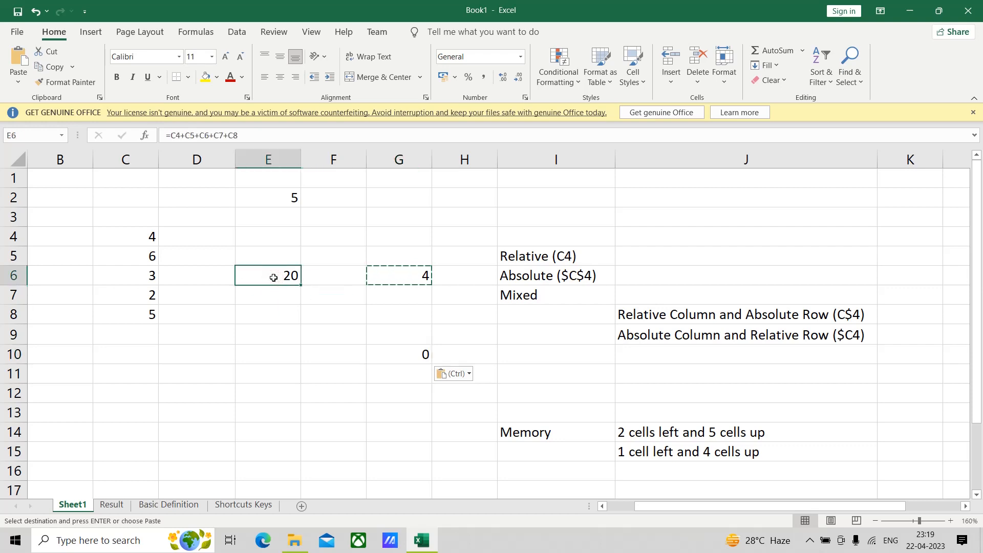
pyautogui.click(280, 199)
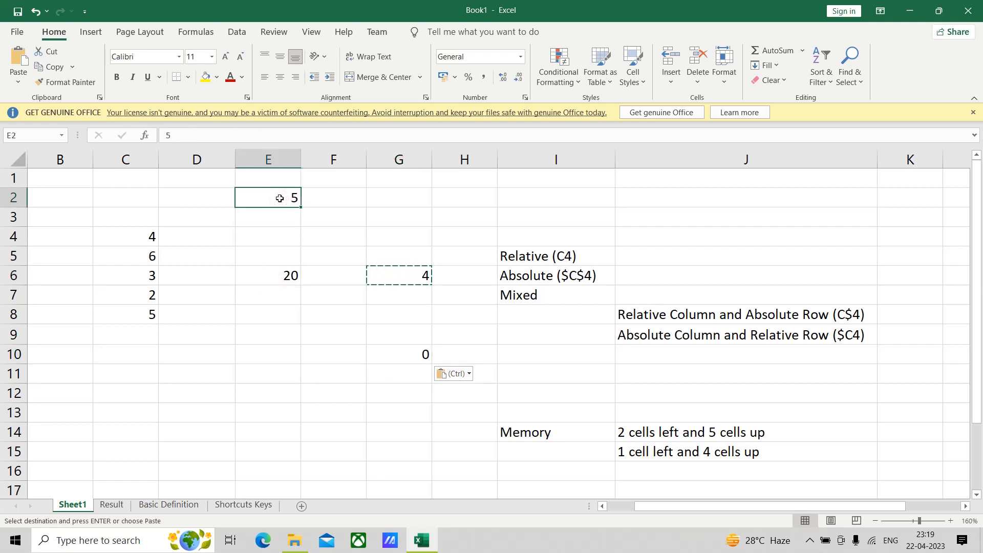
pyautogui.click(277, 277)
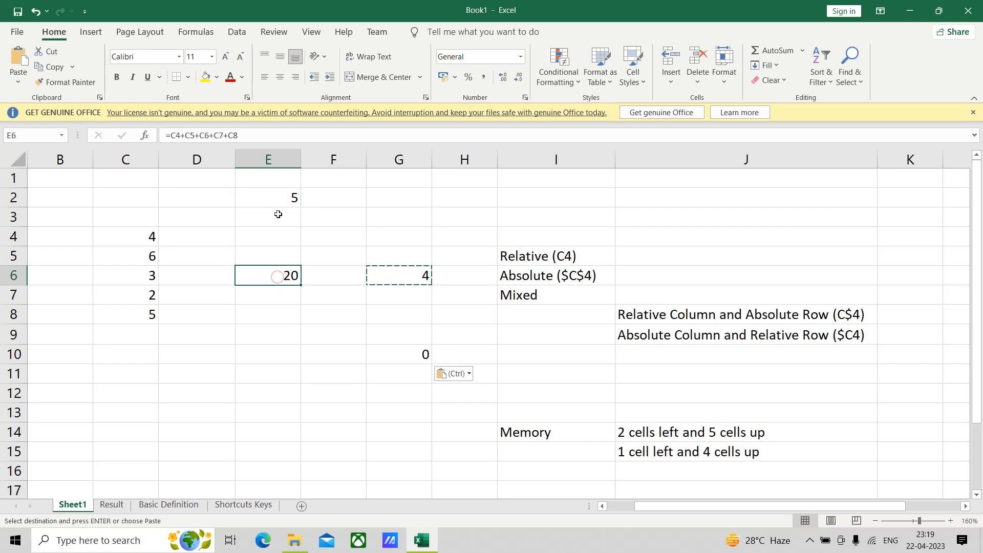
pyautogui.click(401, 279)
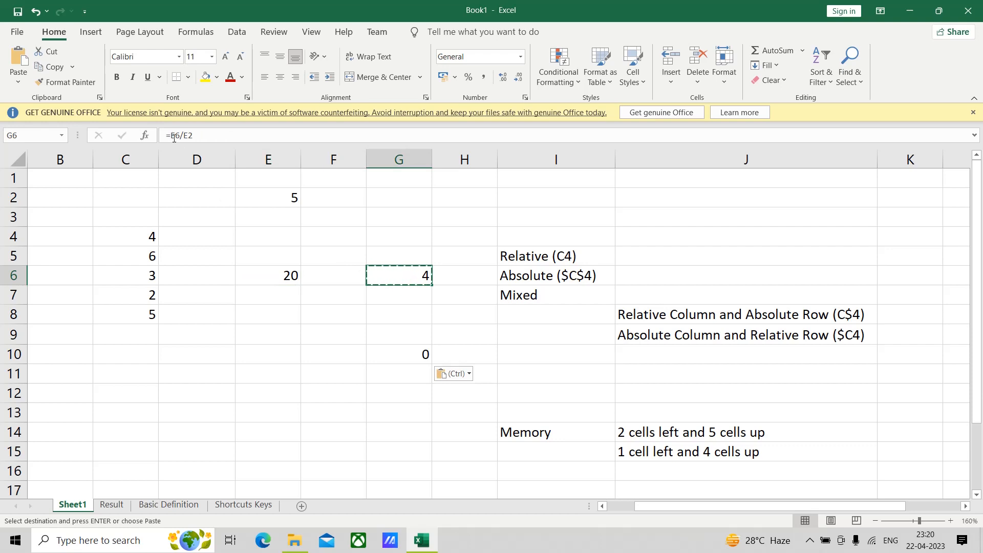
pyautogui.click(413, 352)
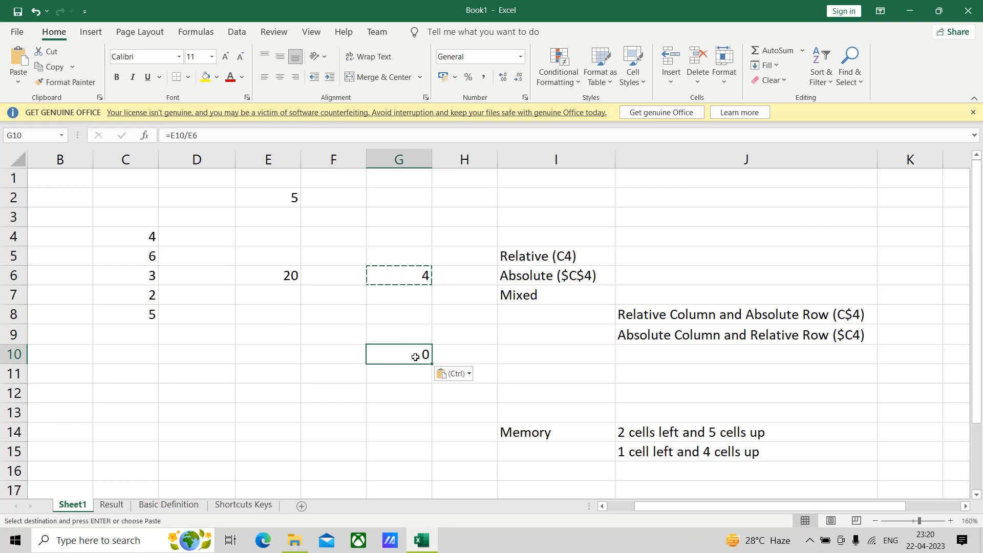
# Make both references in G6's division formula absolute, giving =$E$6/$E$2, and check the two source cells.
pyautogui.click(397, 275)
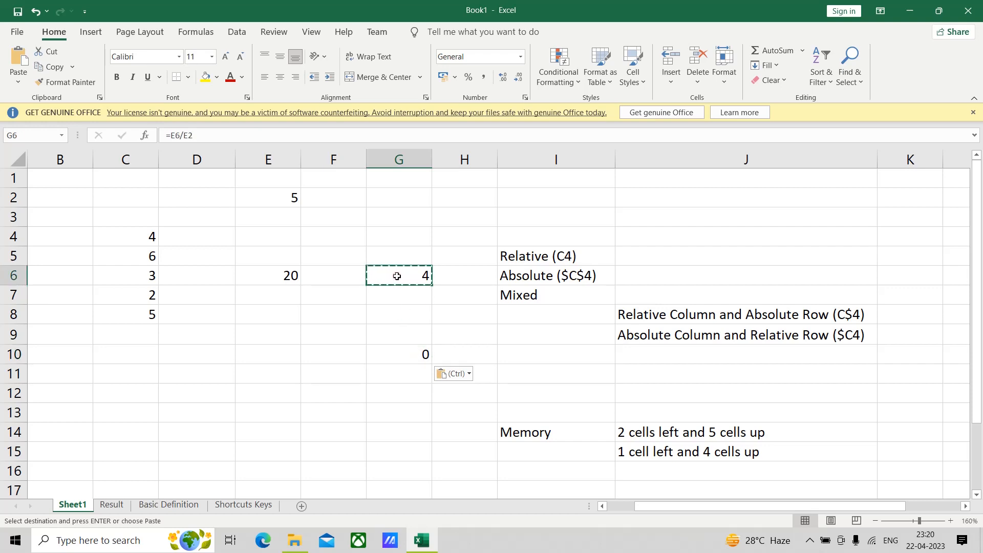
pyautogui.click(180, 135)
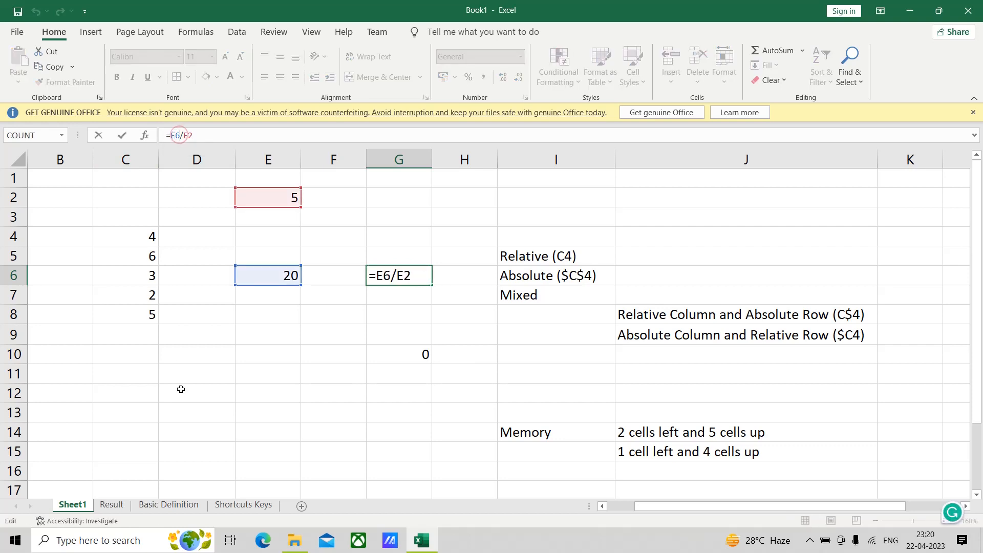
pyautogui.press('F4')
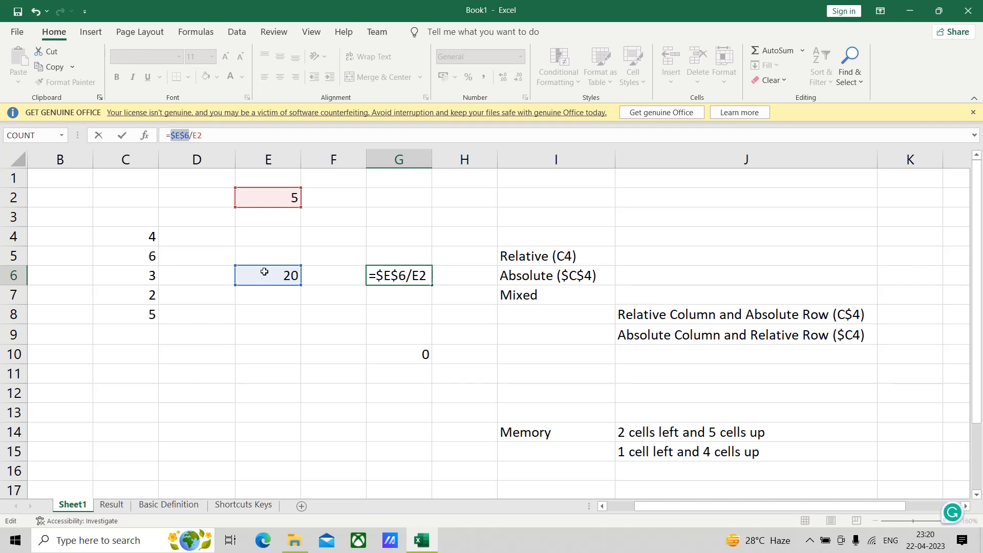
pyautogui.click(201, 131)
pyautogui.press('F4')
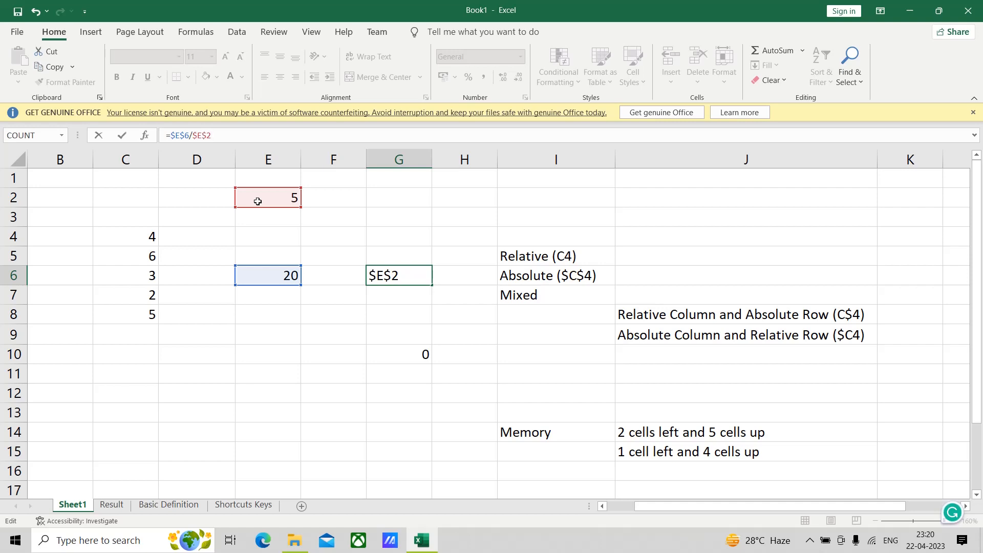
pyautogui.press('Return')
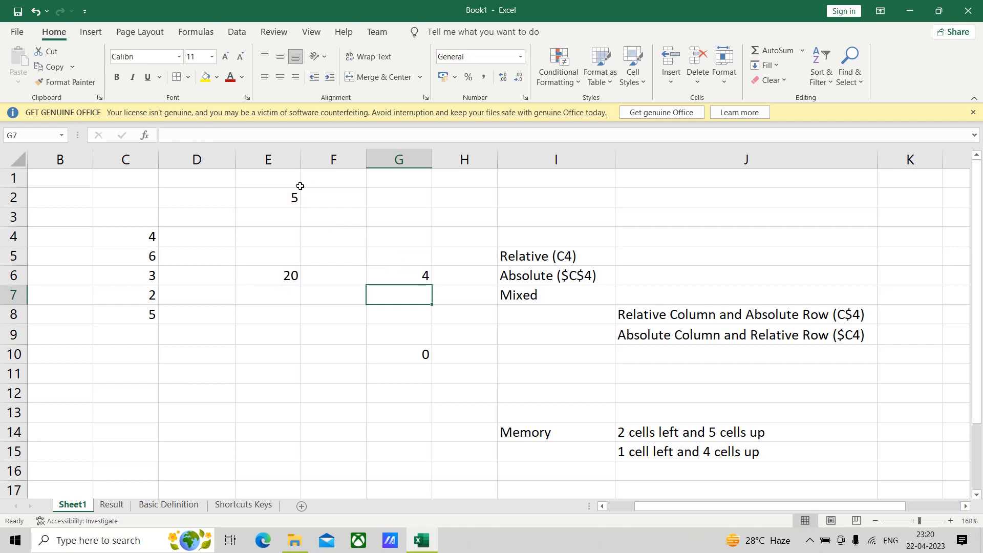
pyautogui.click(392, 273)
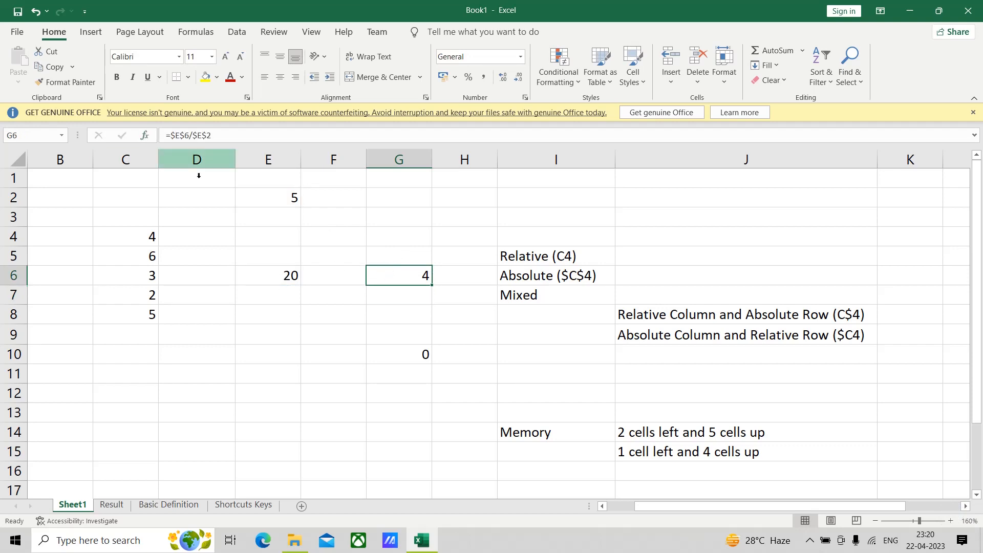
pyautogui.click(260, 275)
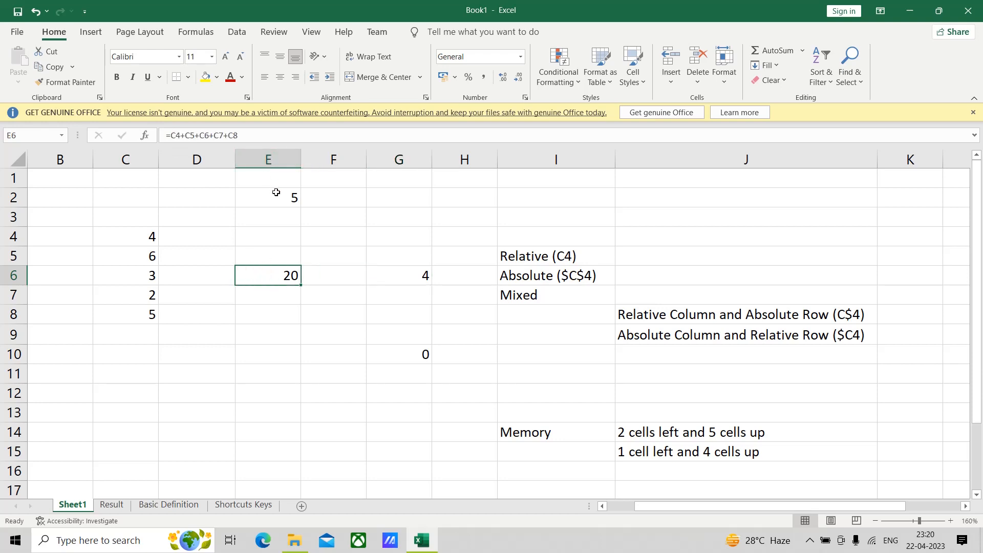
pyautogui.click(276, 194)
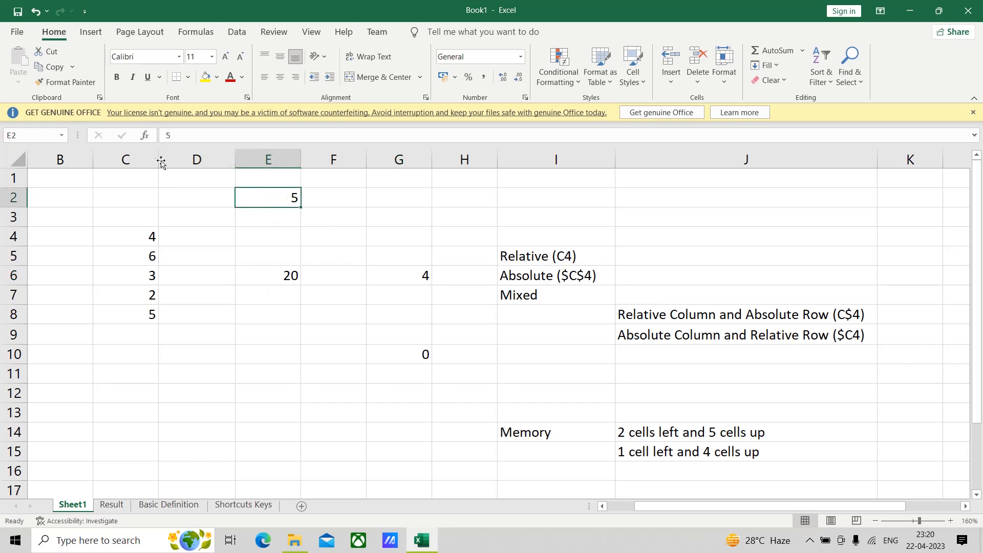
# Copy the absolute-reference formula from G6 into cells G10 and E14.
pyautogui.click(392, 276)
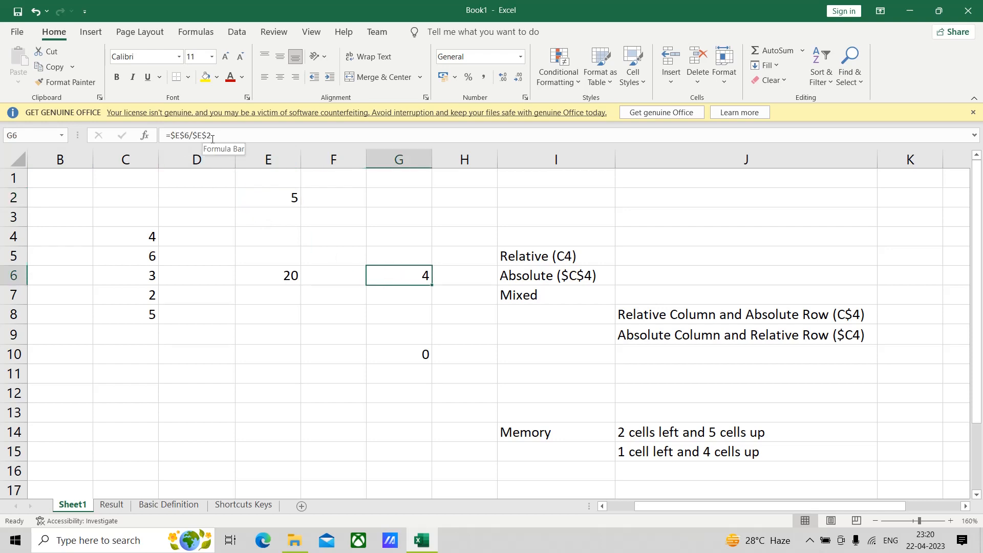
pyautogui.rightClick(412, 279)
pyautogui.click(439, 222)
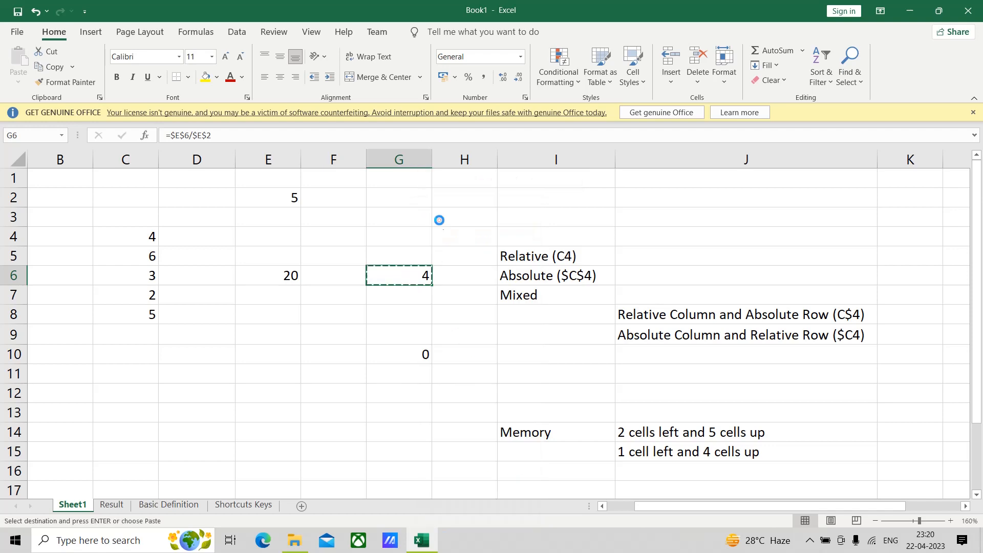
pyautogui.click(394, 356)
pyautogui.hotkey('ctrl', 'v')
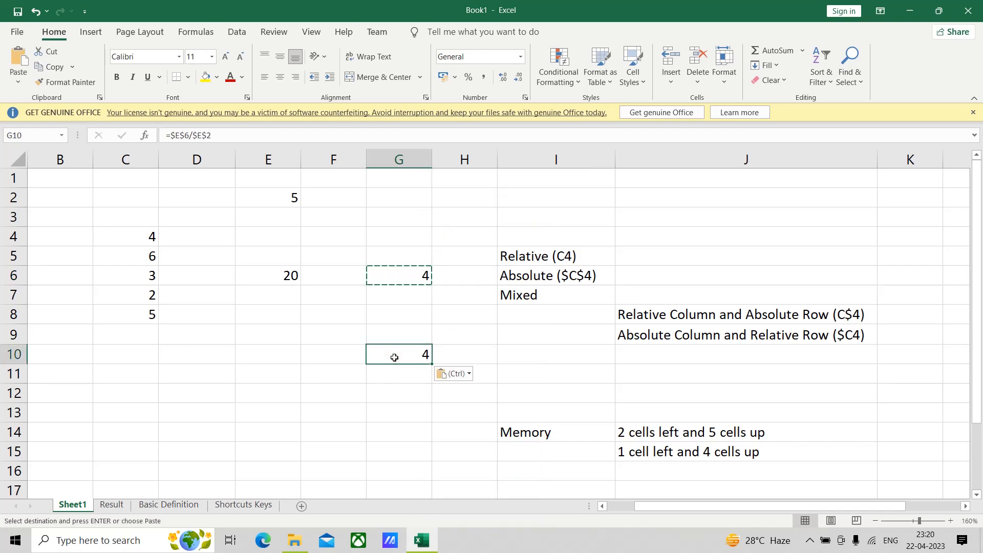
pyautogui.click(290, 432)
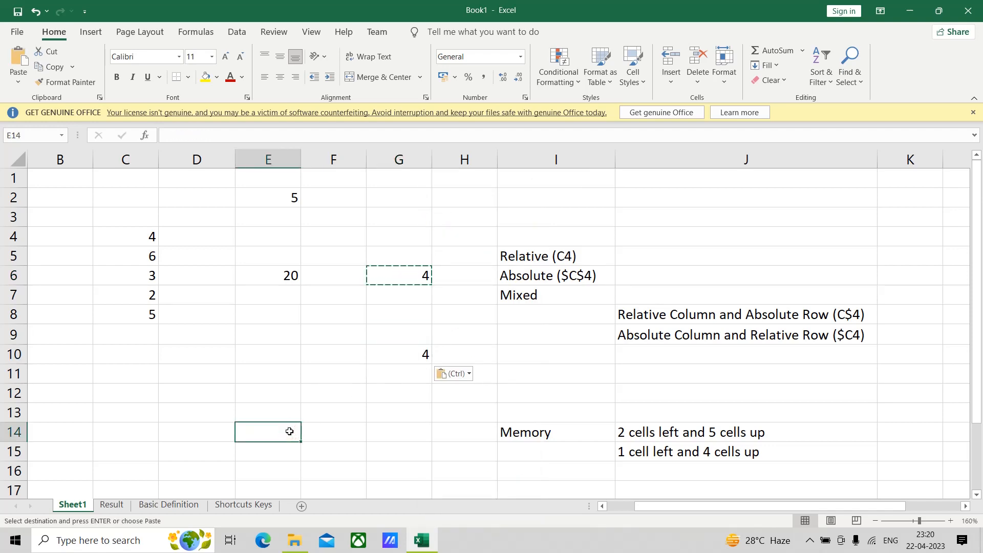
pyautogui.hotkey('ctrl', 'v')
pyautogui.click(392, 464)
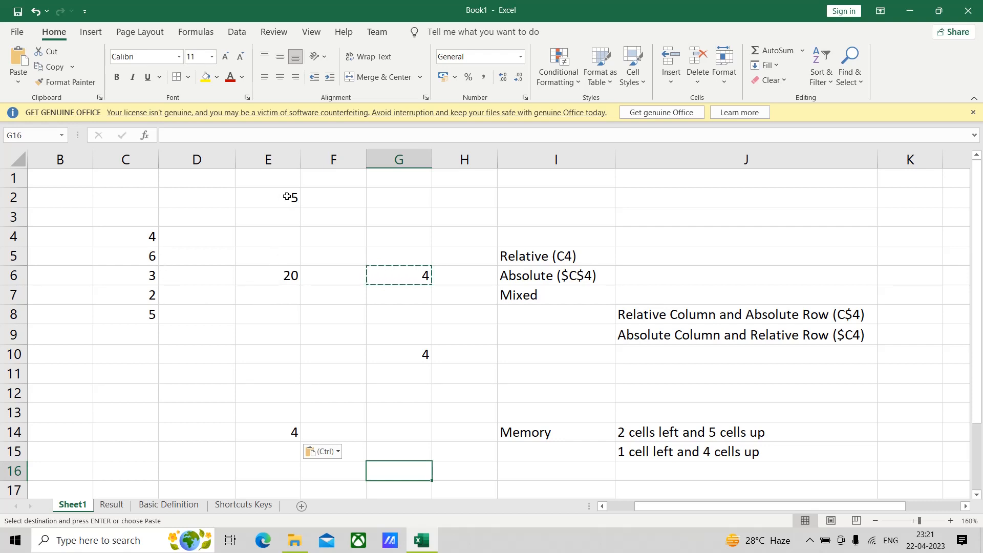
# Compare the formulas in G6, G10 and E14 with source cells E6 and E2, the memory notes and the Absolute ($C$4) label.
pyautogui.click(408, 279)
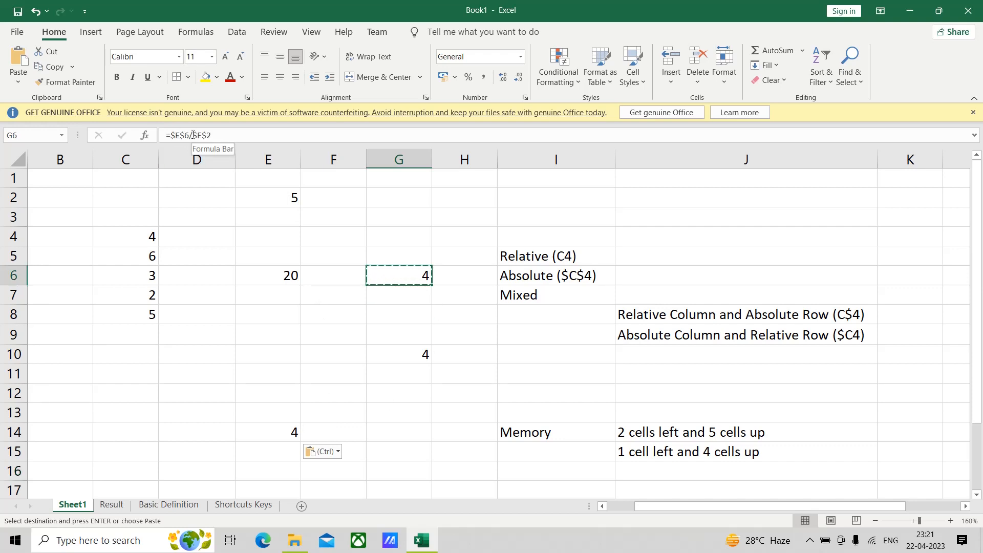
pyautogui.click(405, 352)
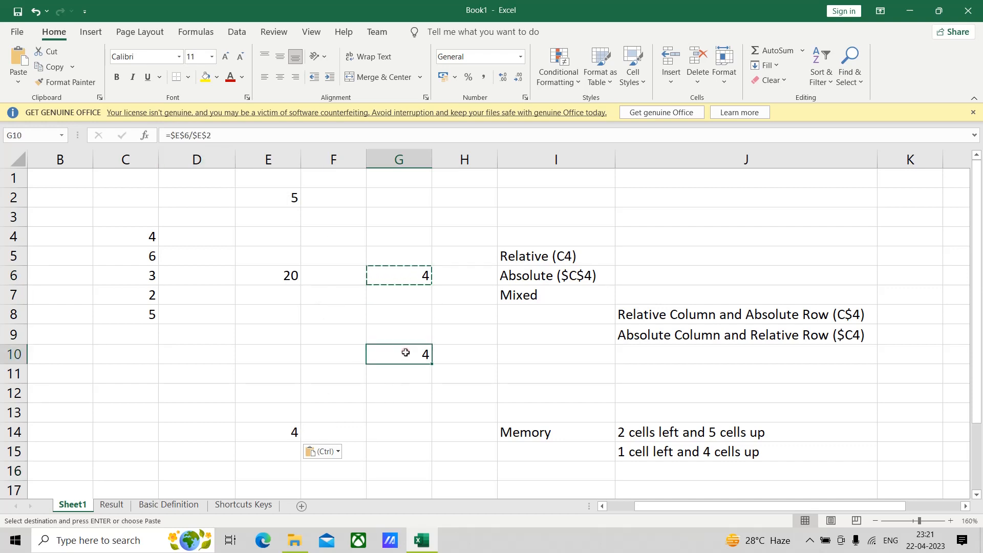
pyautogui.click(263, 434)
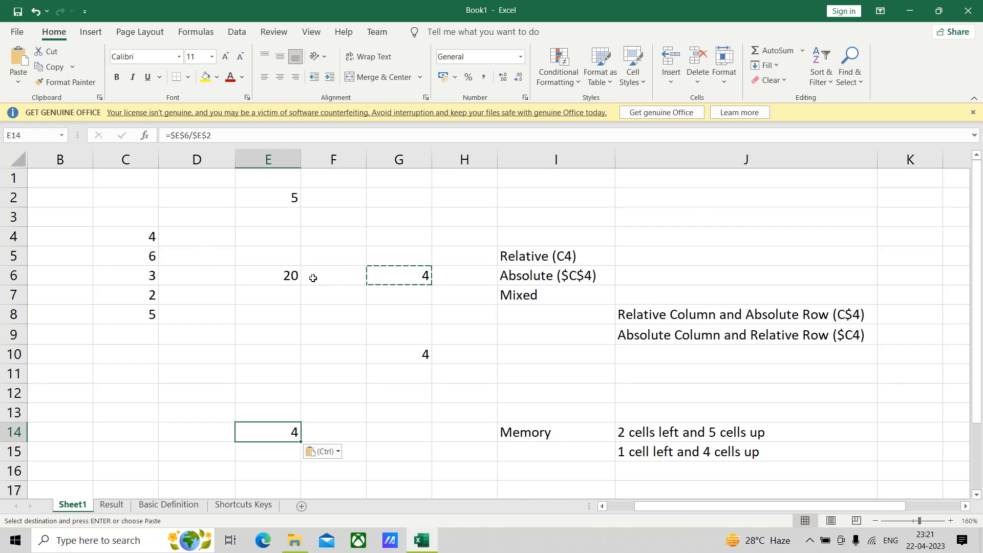
pyautogui.click(292, 278)
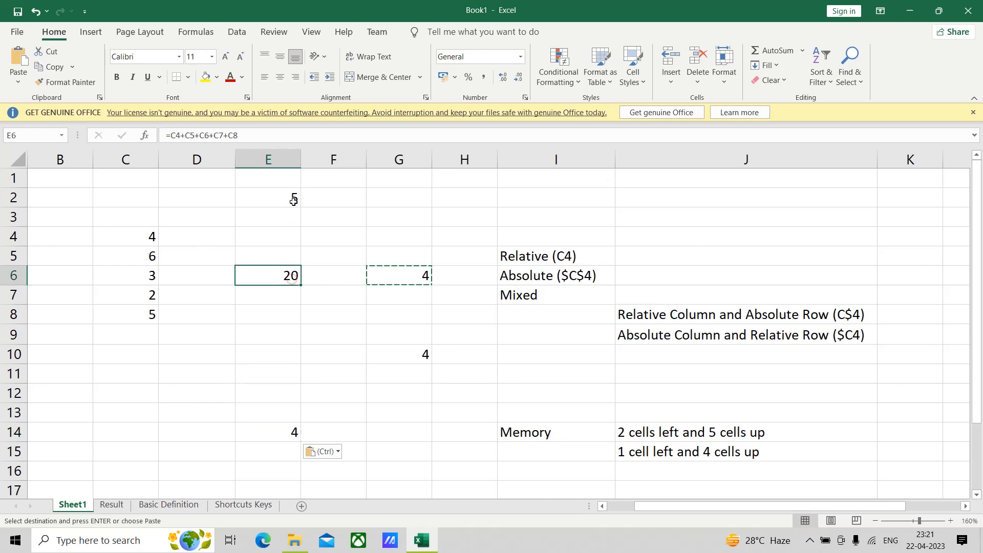
pyautogui.click(293, 198)
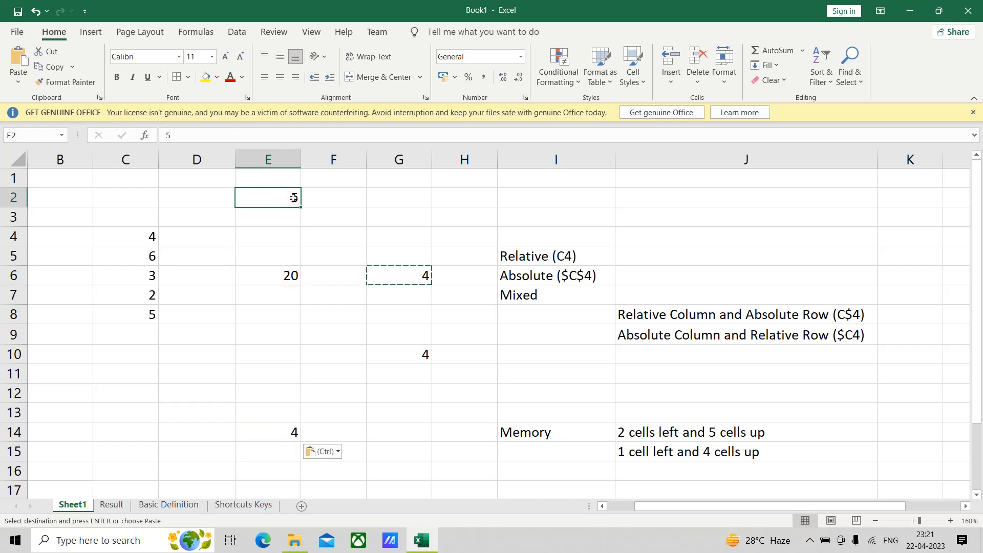
pyautogui.click(264, 276)
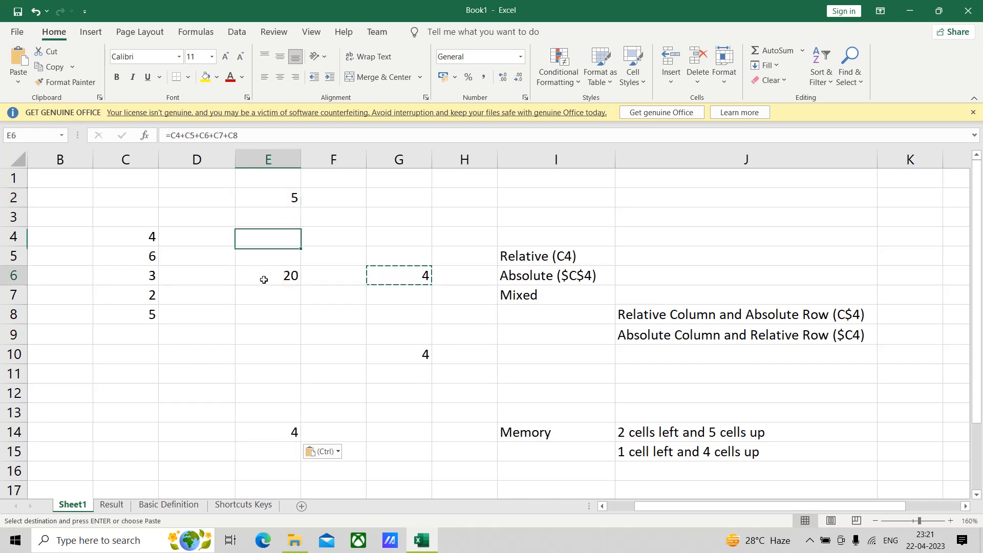
pyautogui.click(283, 199)
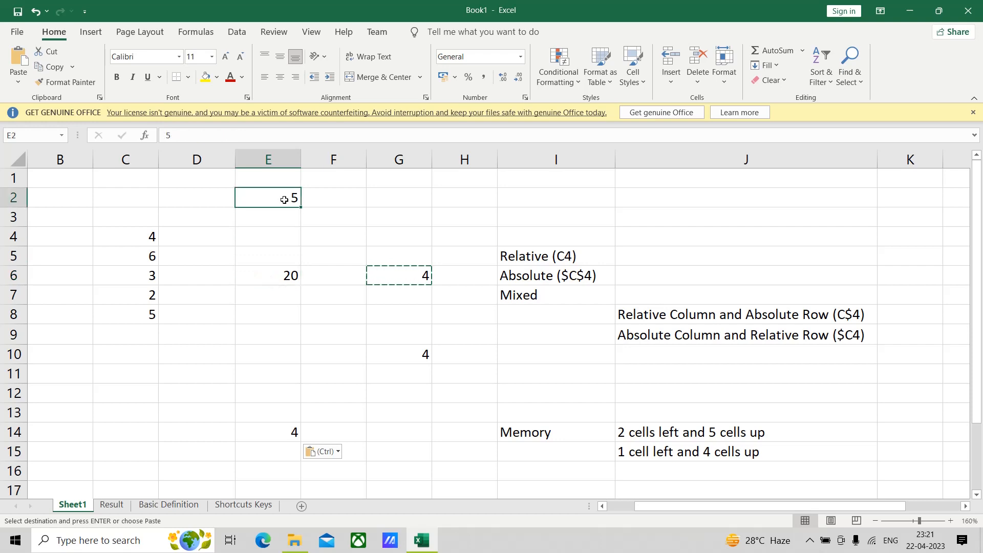
pyautogui.click(410, 279)
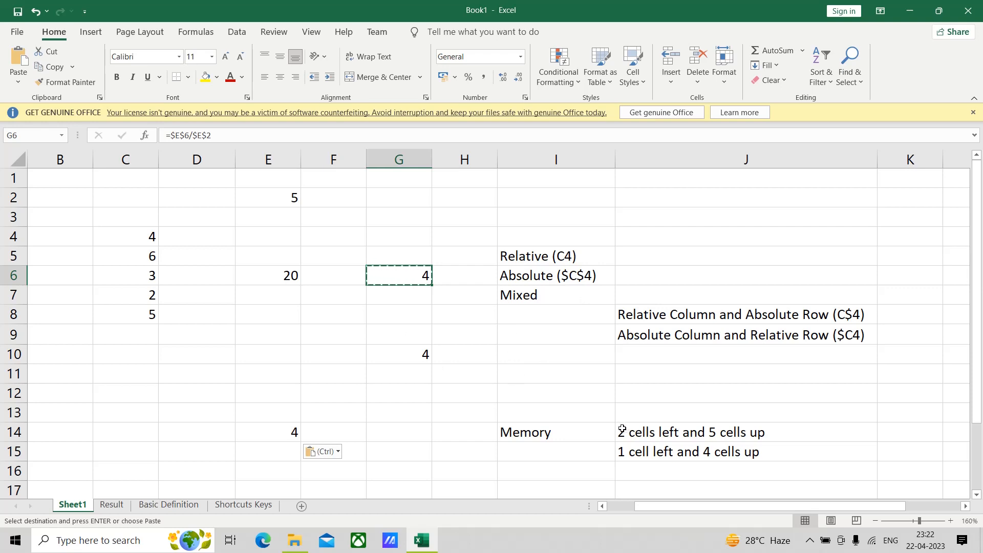
pyautogui.moveTo(622, 429); pyautogui.dragTo(622, 452)
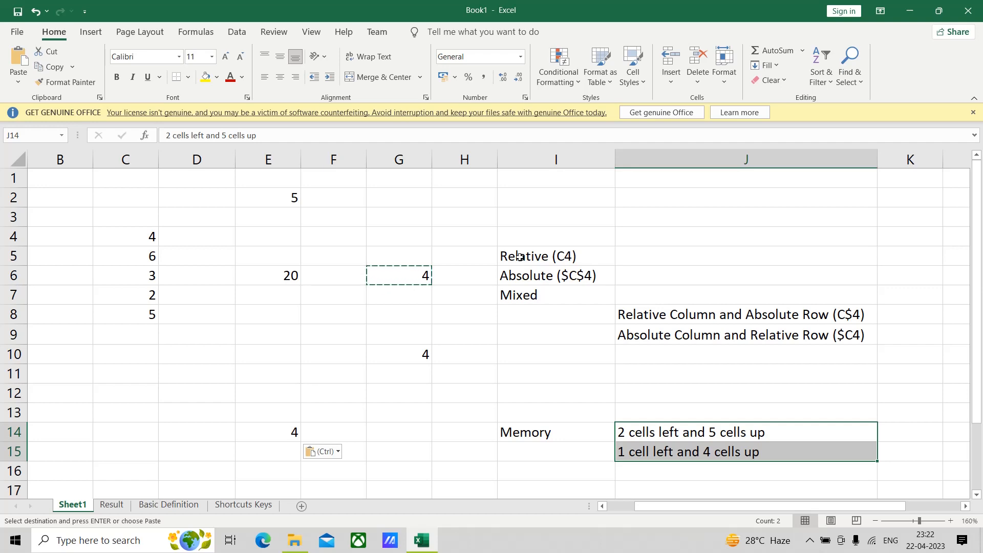
pyautogui.click(565, 281)
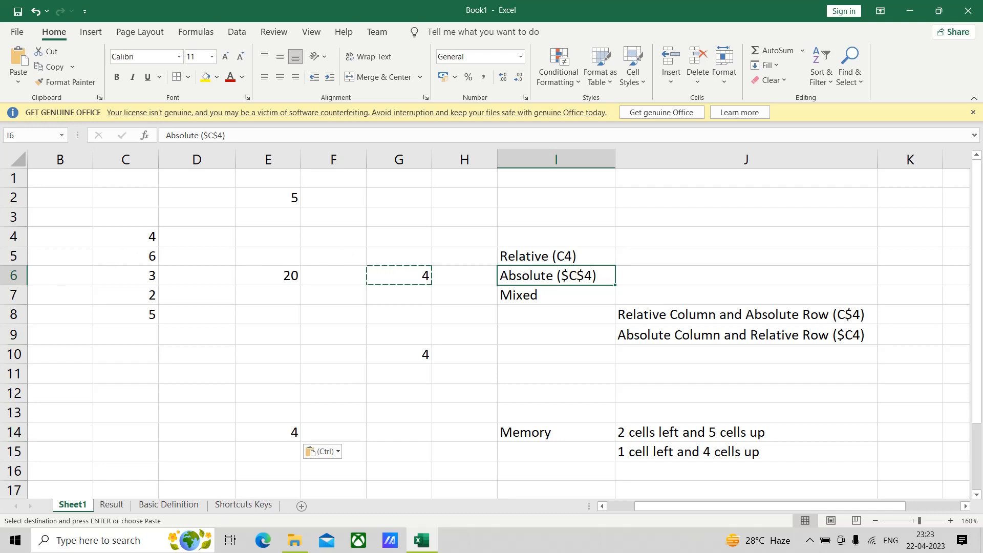
pyautogui.click(14, 256)
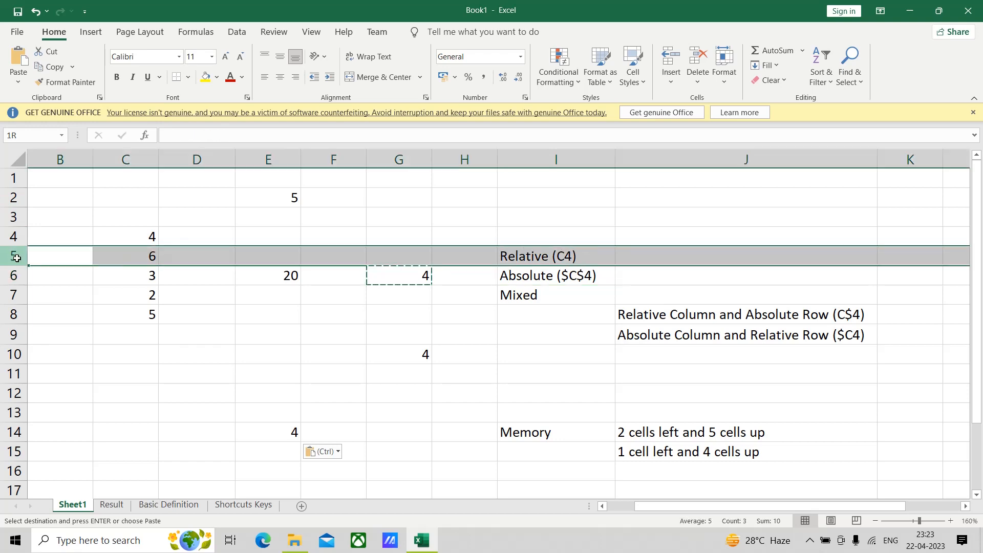
pyautogui.rightClick(15, 258)
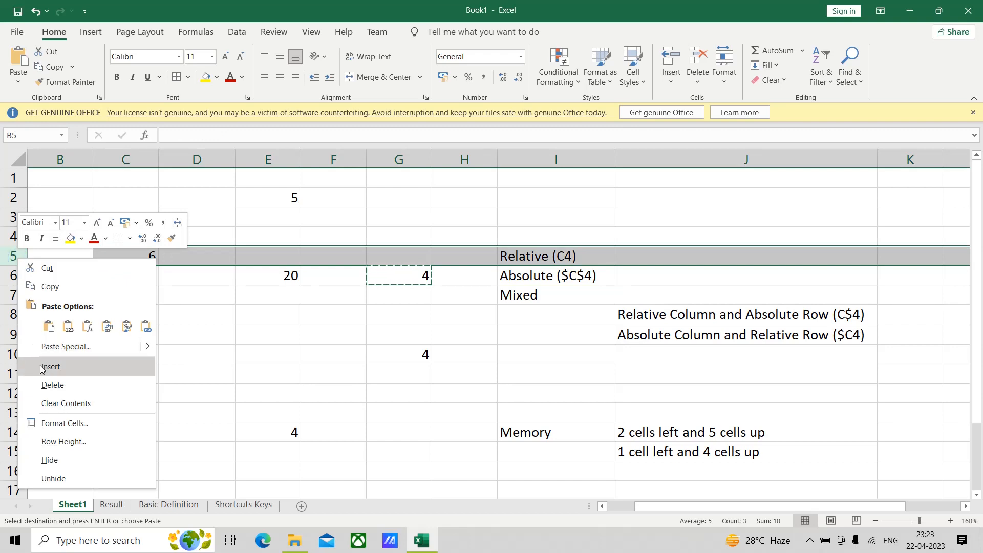
pyautogui.click(8, 254)
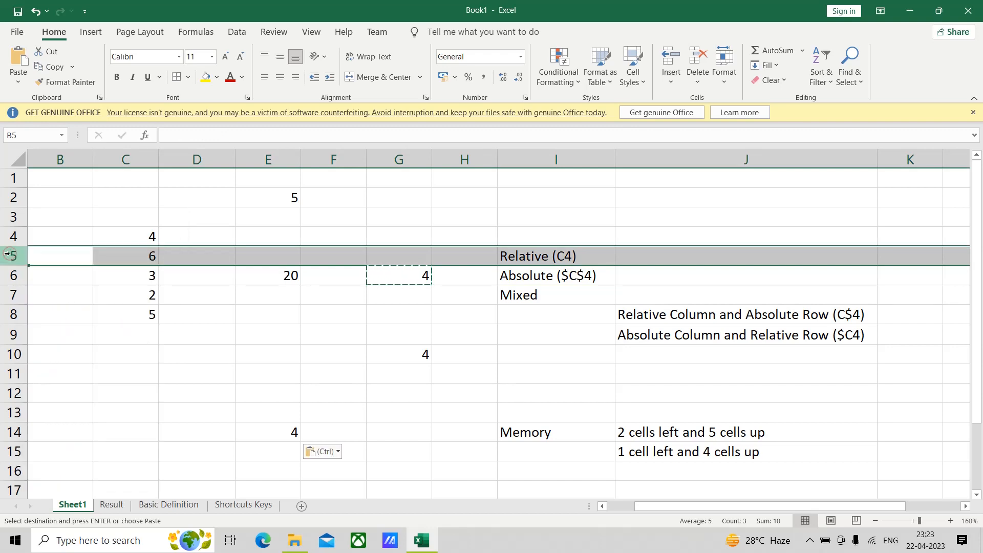
# Insert a blank row above row 5, and delete that new row again.
pyautogui.rightClick(10, 255)
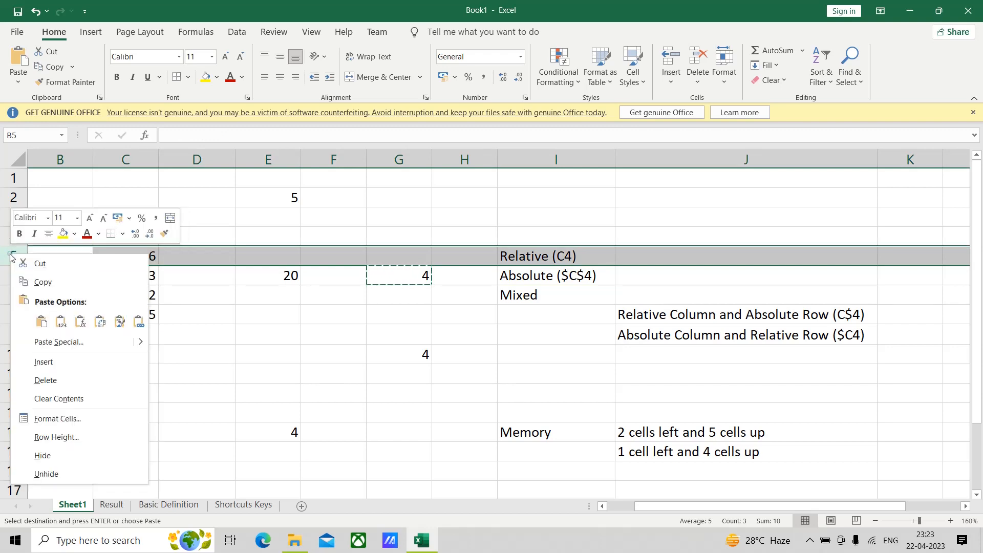
pyautogui.click(38, 366)
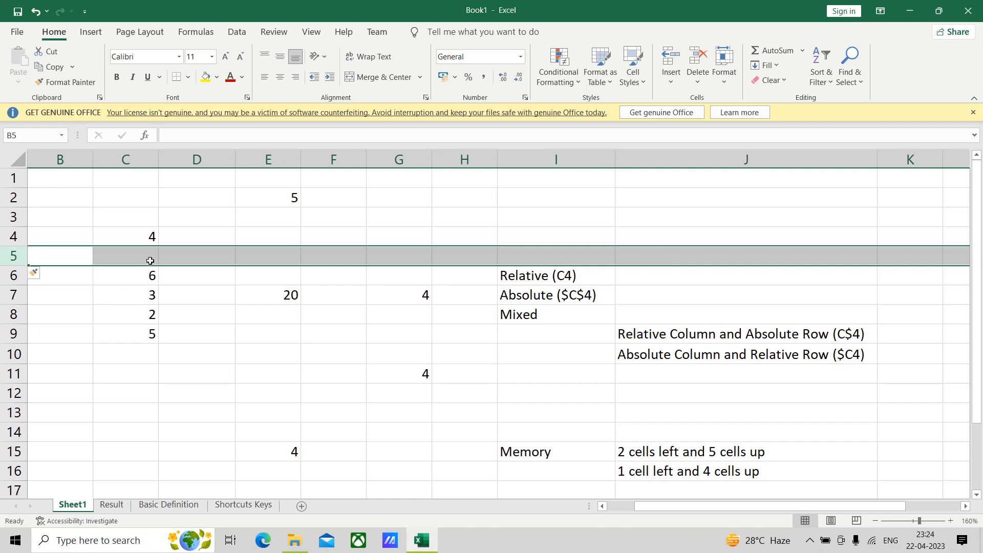
pyautogui.rightClick(12, 257)
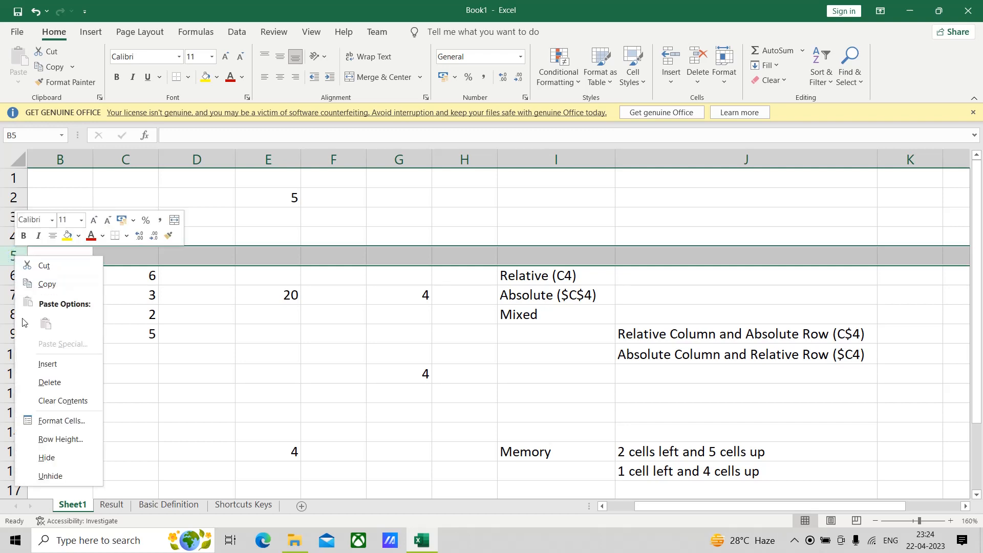
pyautogui.click(50, 383)
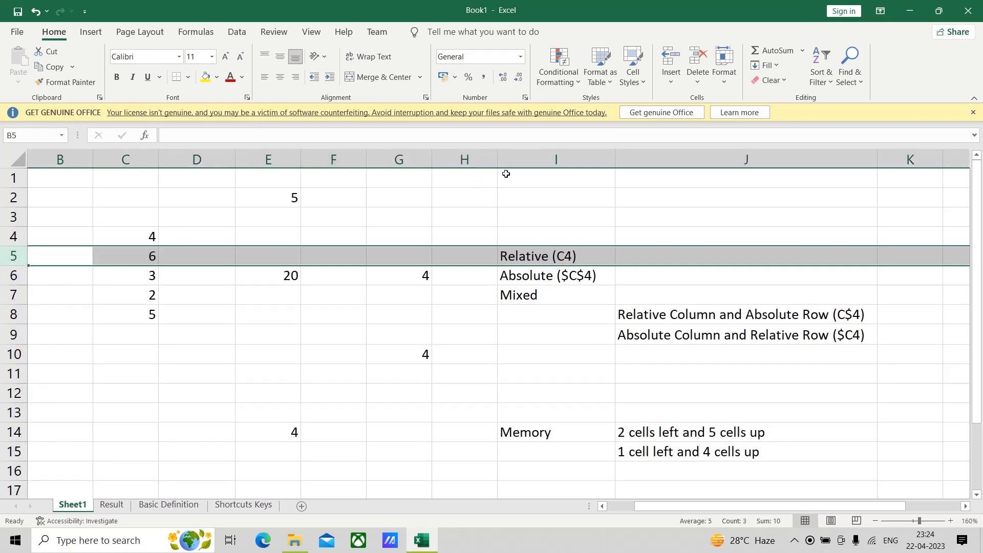
# Insert a blank column before column H, and delete that new column again.
pyautogui.click(463, 160)
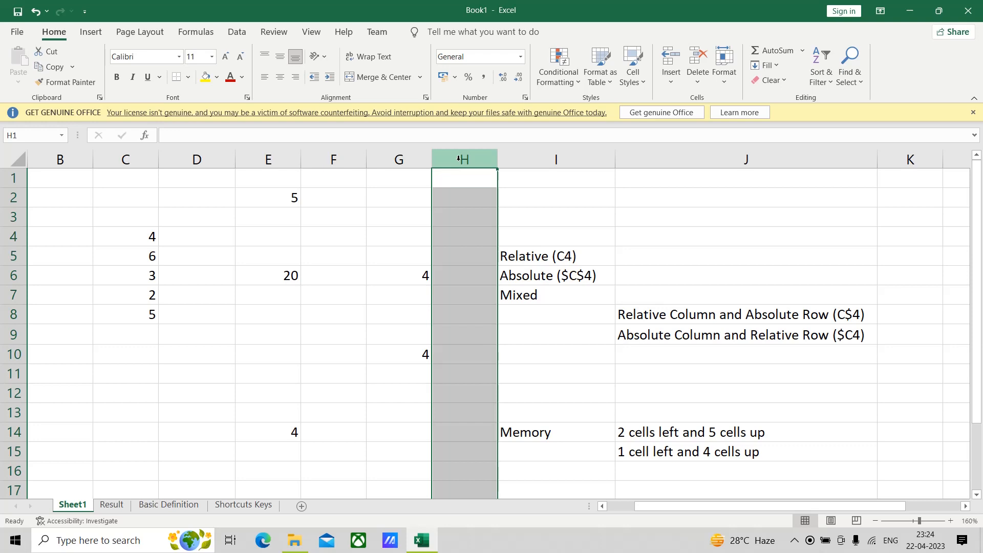
pyautogui.rightClick(459, 159)
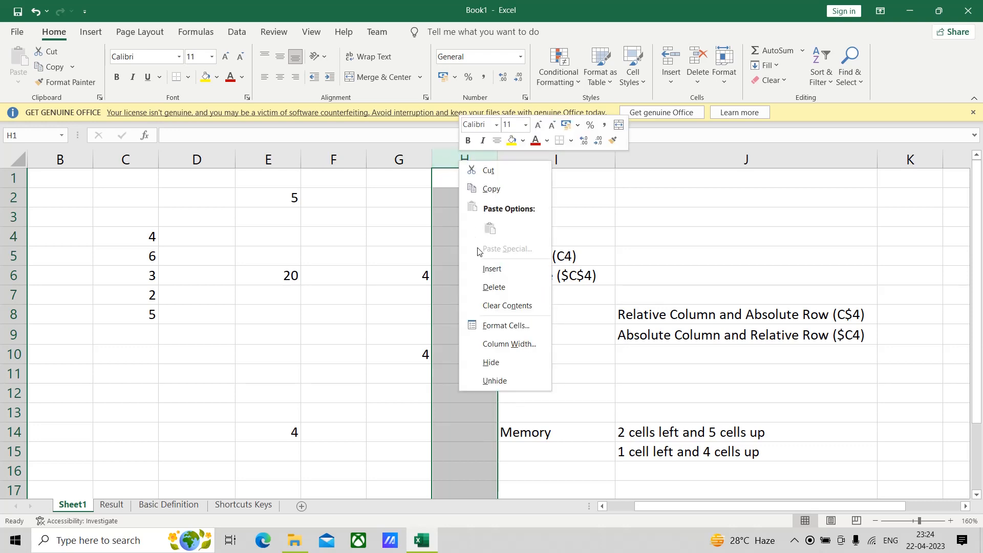
pyautogui.click(491, 268)
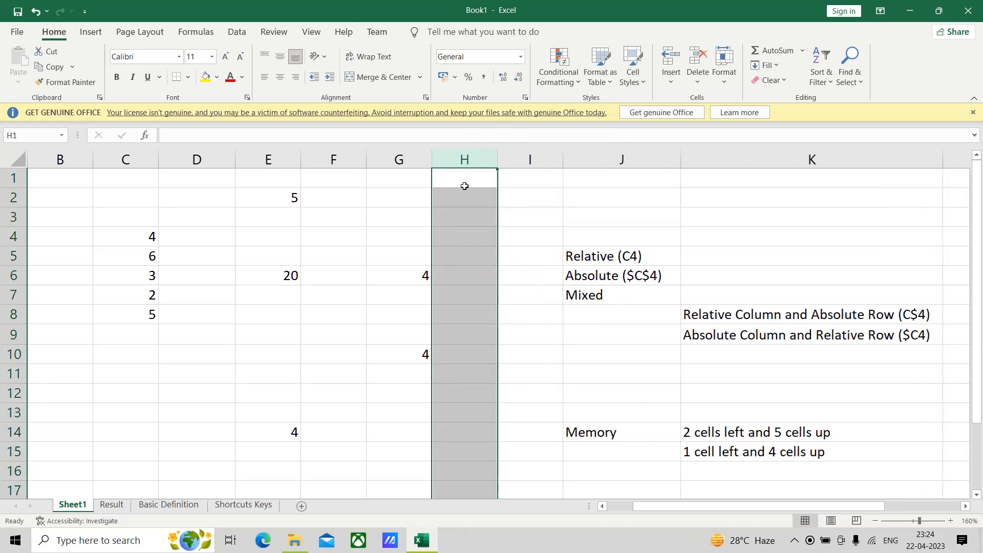
pyautogui.rightClick(464, 160)
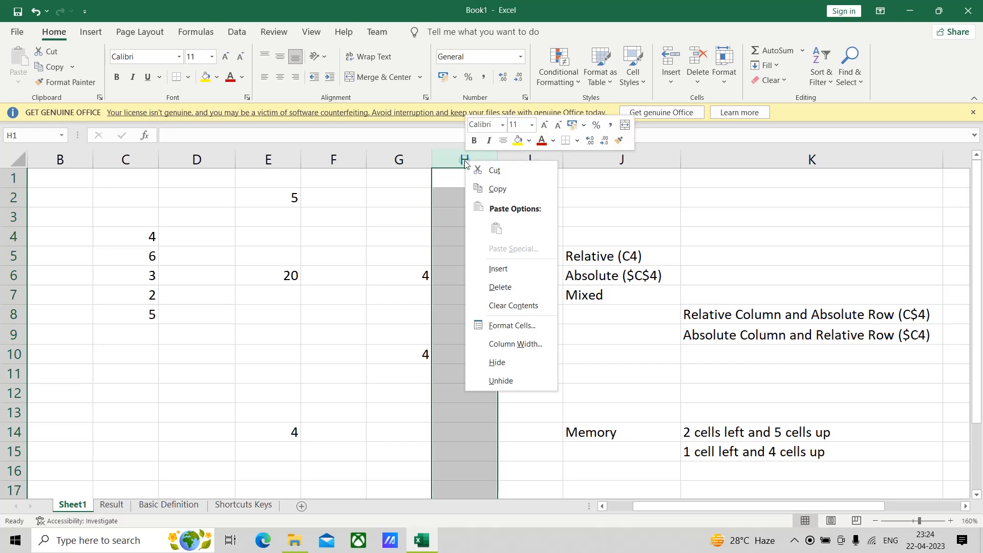
pyautogui.click(499, 287)
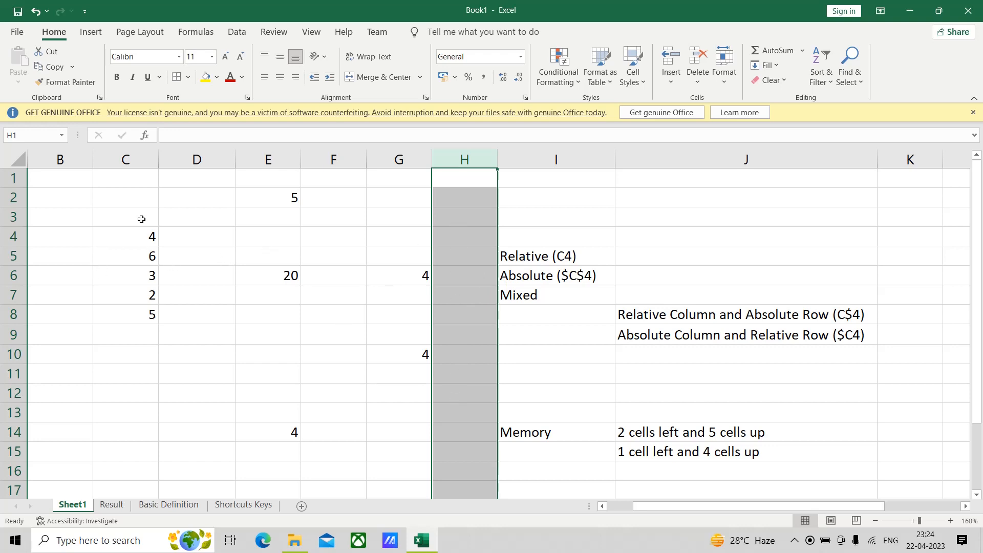
# Clear the copied division formula from cell E14 without shifting any neighbouring cells.
pyautogui.click(264, 430)
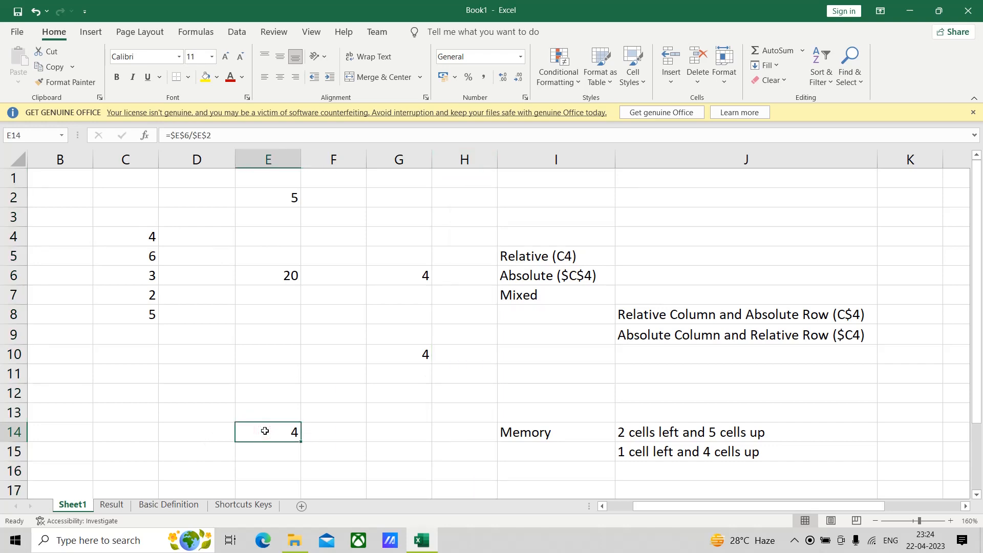
pyautogui.rightClick(265, 430)
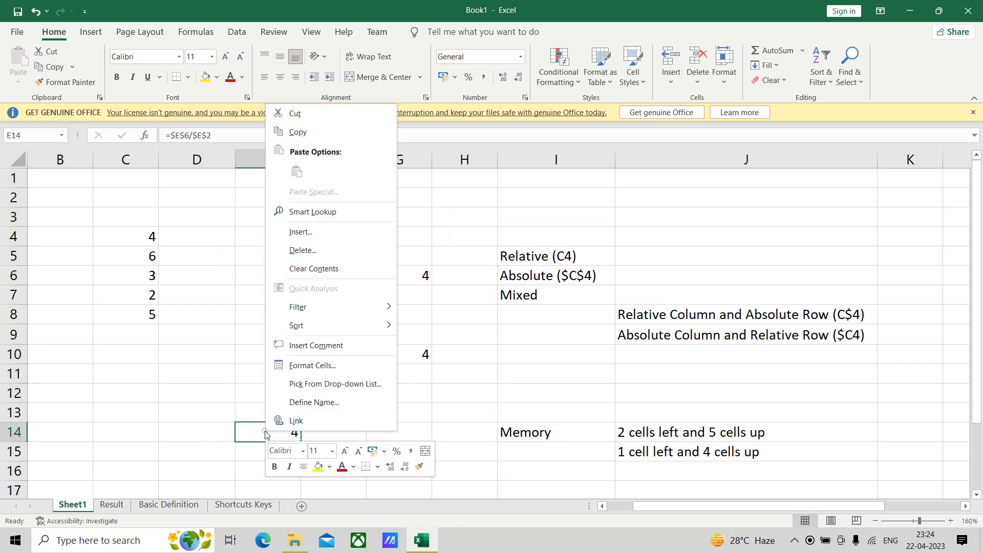
pyautogui.click(302, 250)
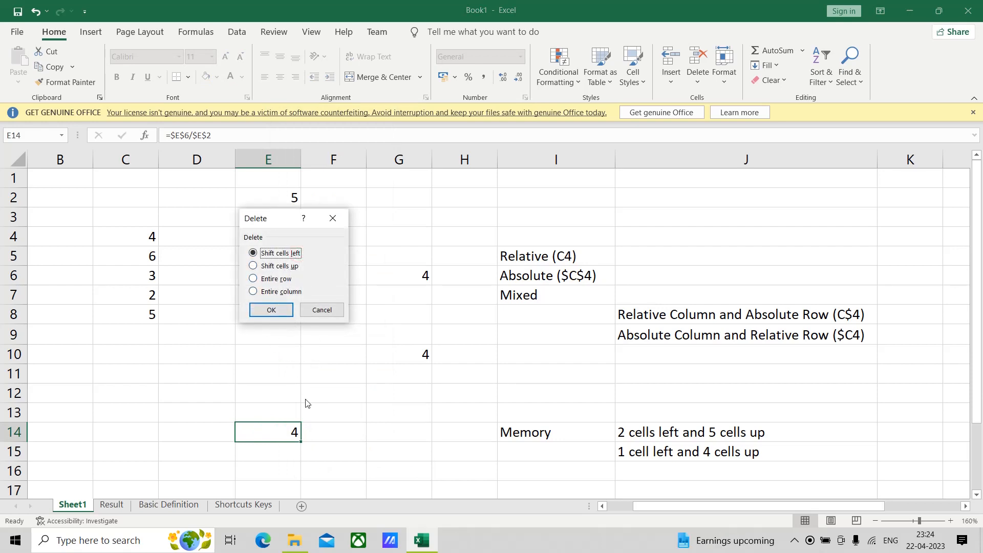
pyautogui.click(318, 310)
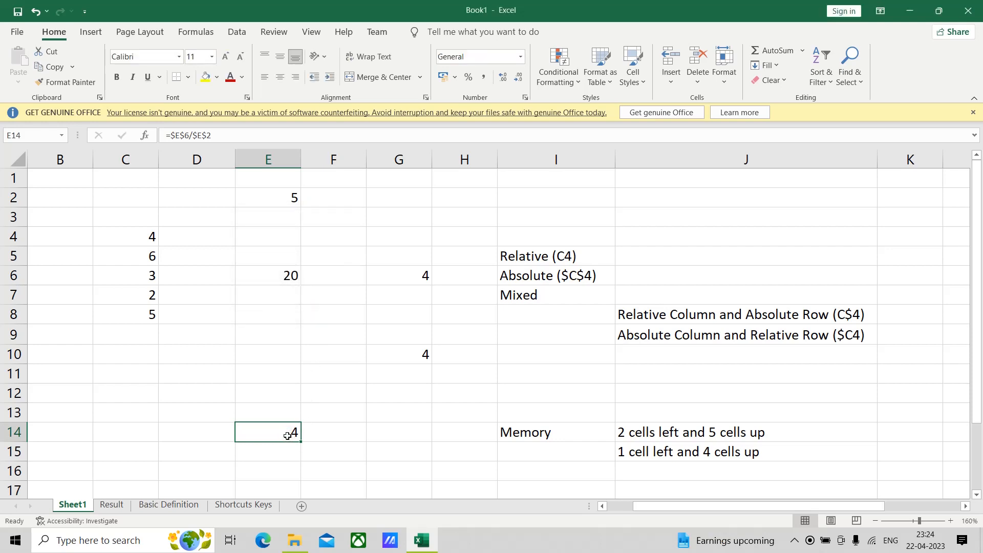
pyautogui.press('Delete')
pyautogui.click(327, 468)
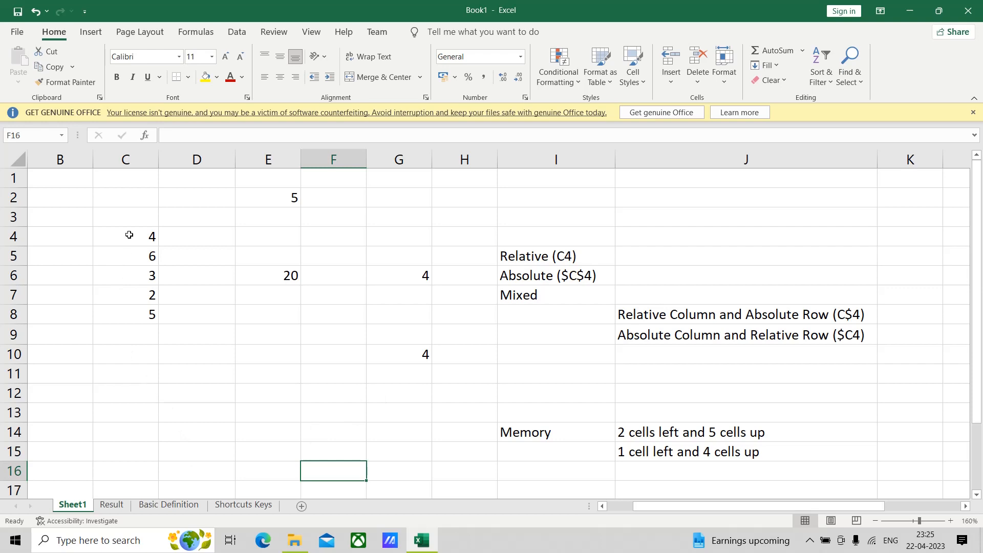
# Enter a MAX formula in cell C11 for the largest value in the range C4:C8.
pyautogui.moveTo(129, 234); pyautogui.dragTo(136, 314)
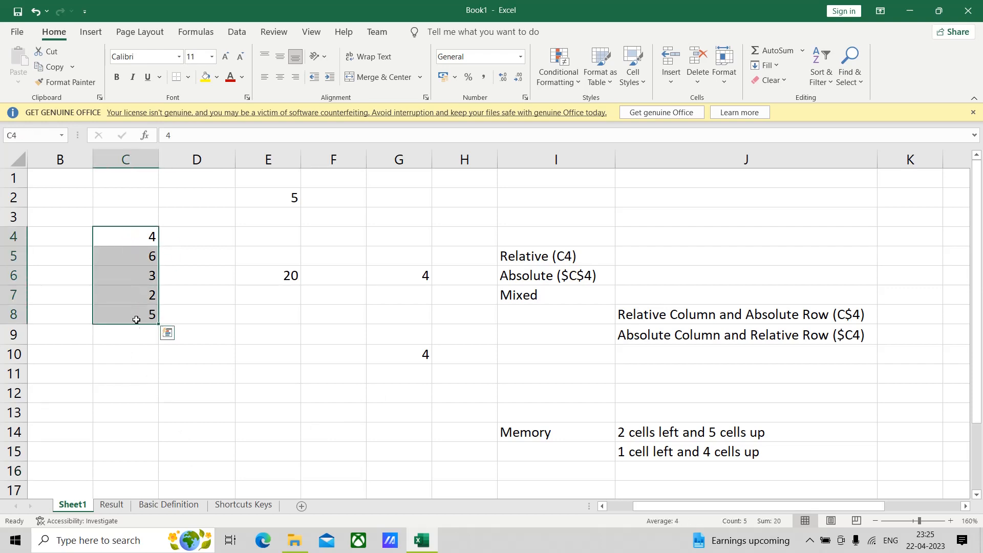
pyautogui.click(133, 374)
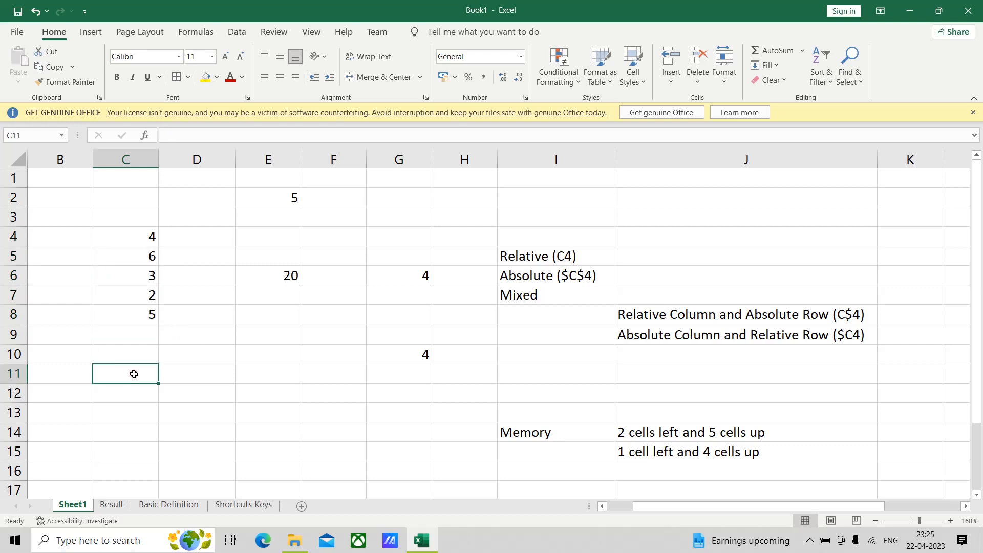
pyautogui.write('=')
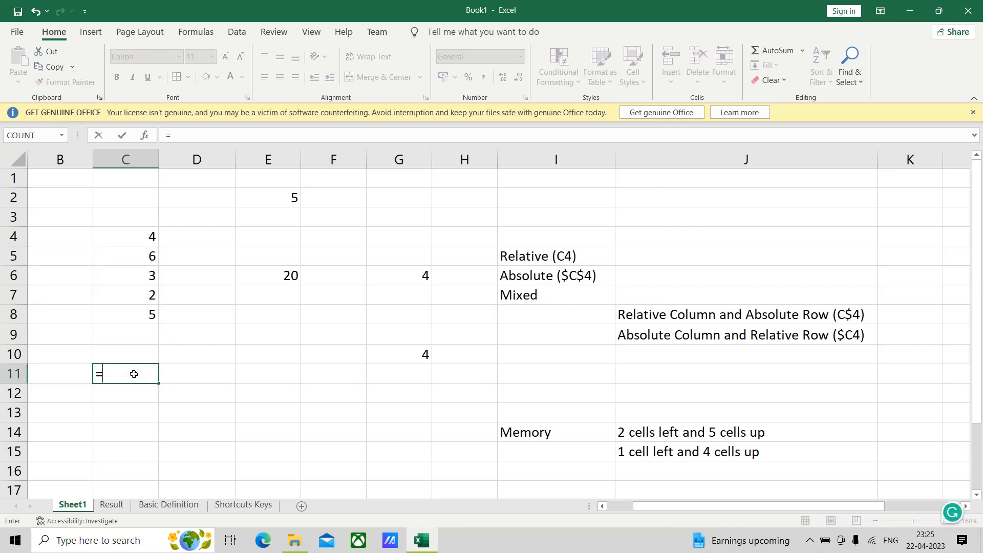
pyautogui.write('max')
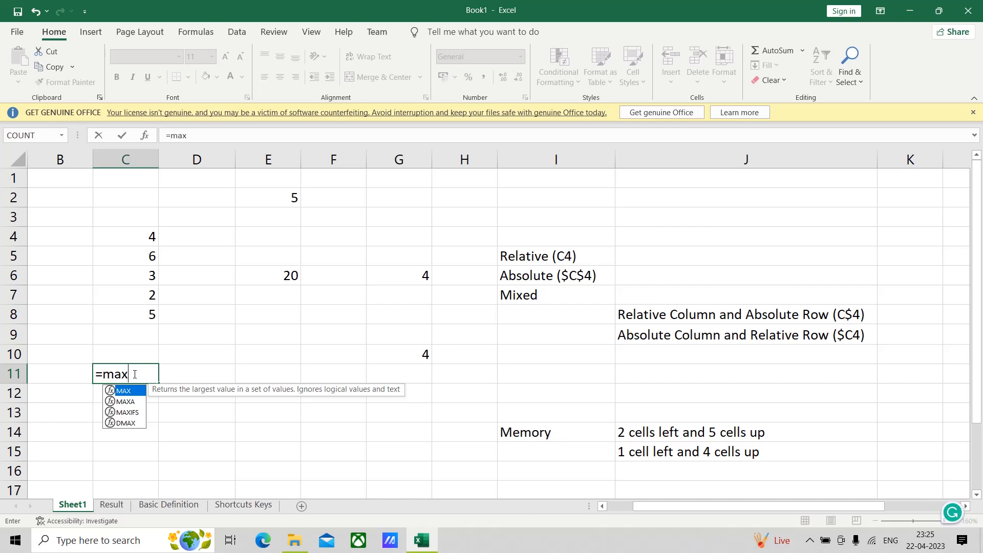
pyautogui.write('(')
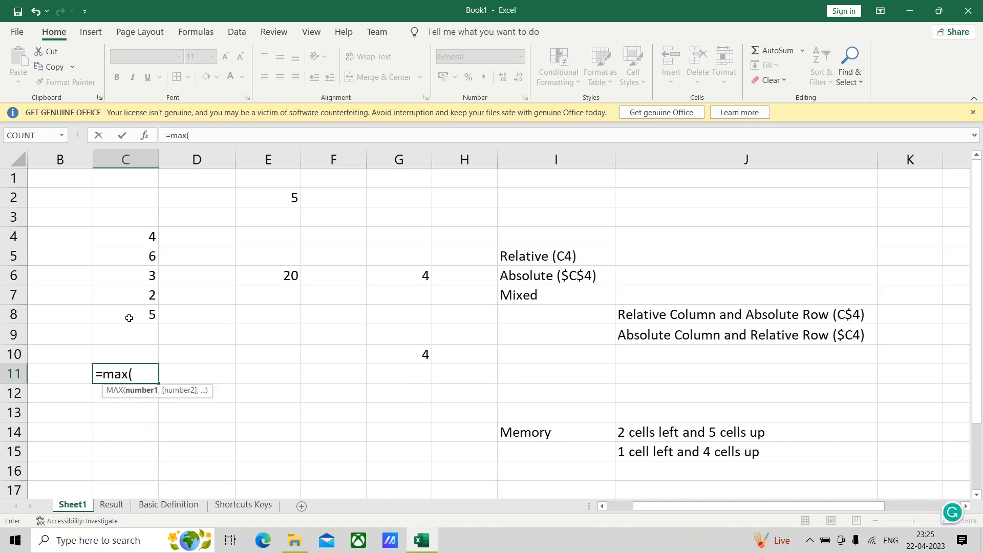
pyautogui.moveTo(143, 239); pyautogui.dragTo(146, 312)
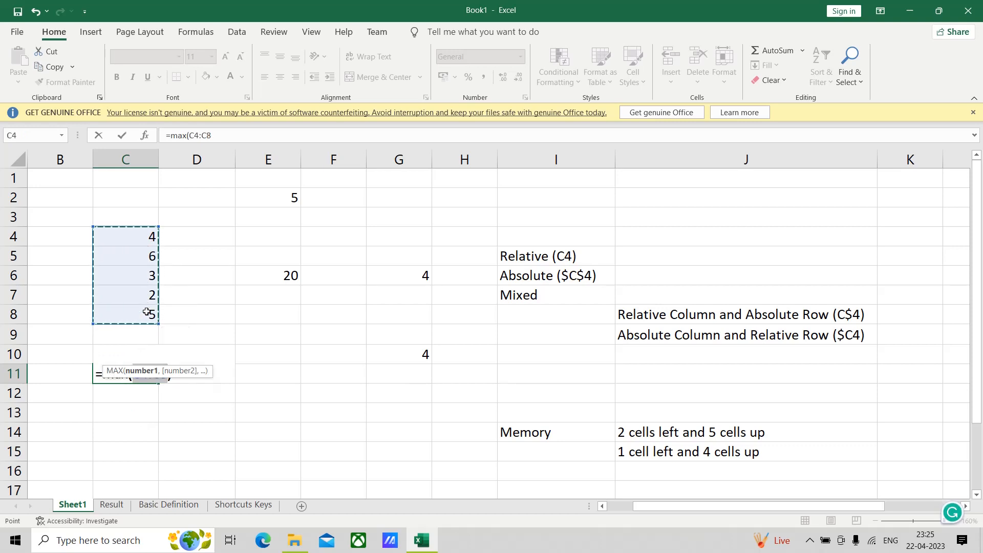
pyautogui.write(')')
pyautogui.press('Return')
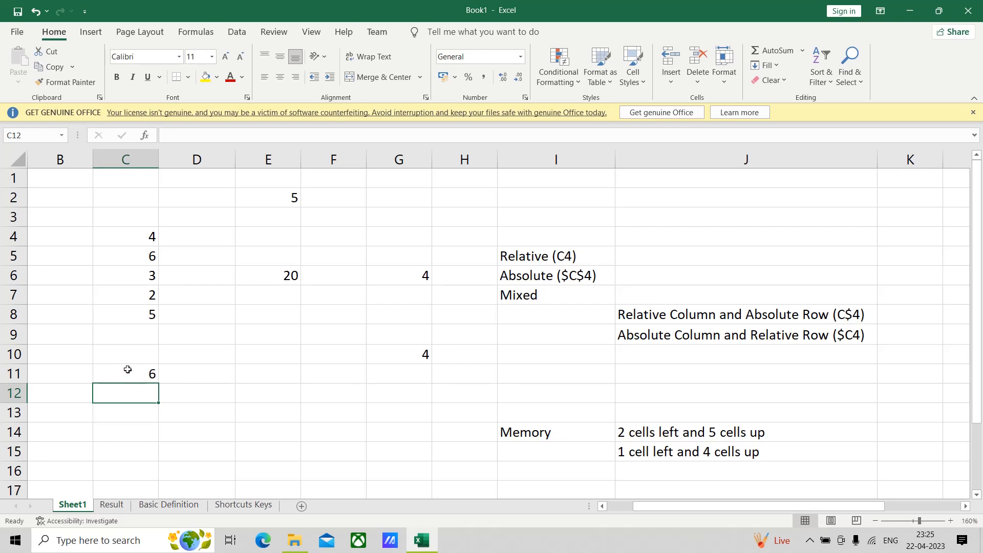
# Add a conditional formatting rule to C4:C8 that shows values greater than 3 with the Red Text format.
pyautogui.moveTo(119, 230); pyautogui.dragTo(132, 308)
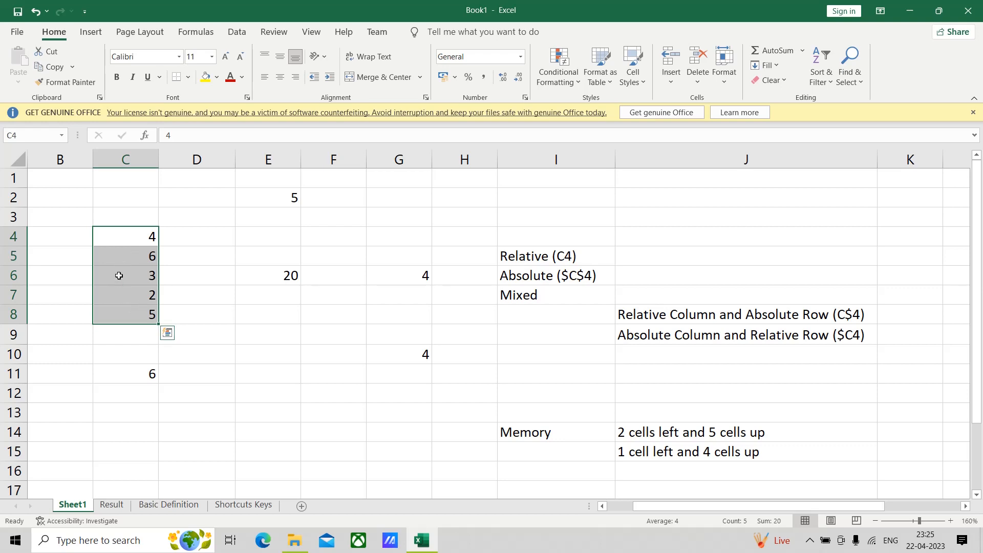
pyautogui.click(572, 82)
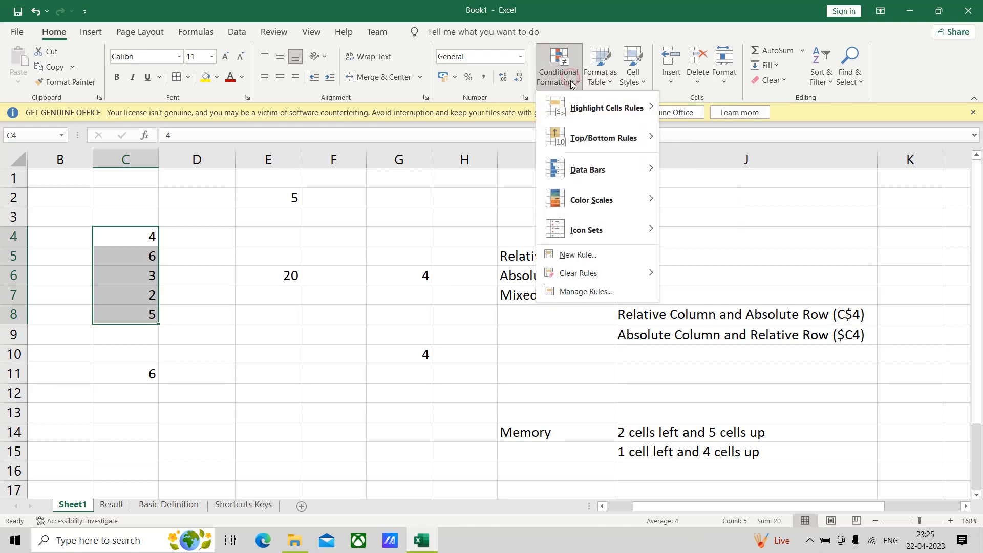
pyautogui.moveTo(591, 111)
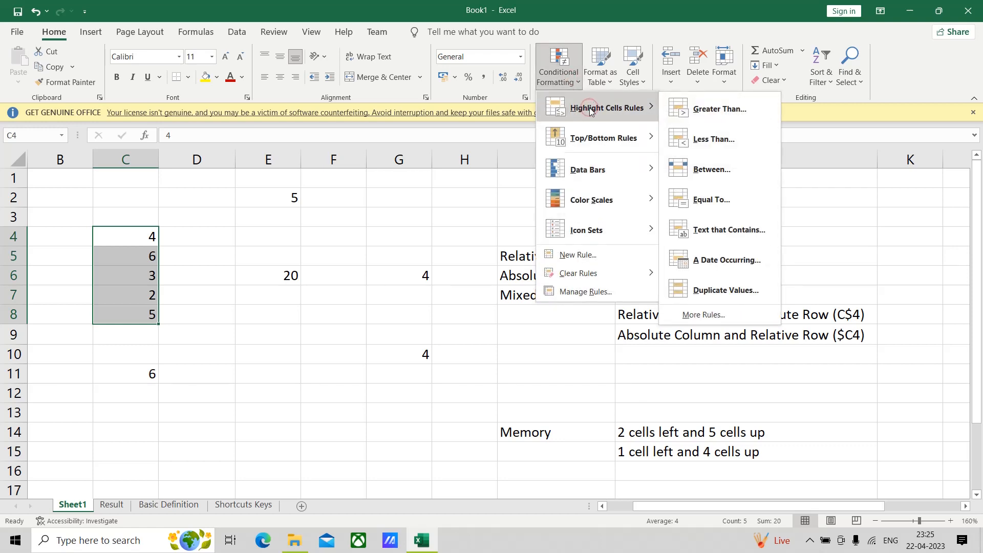
pyautogui.click(720, 108)
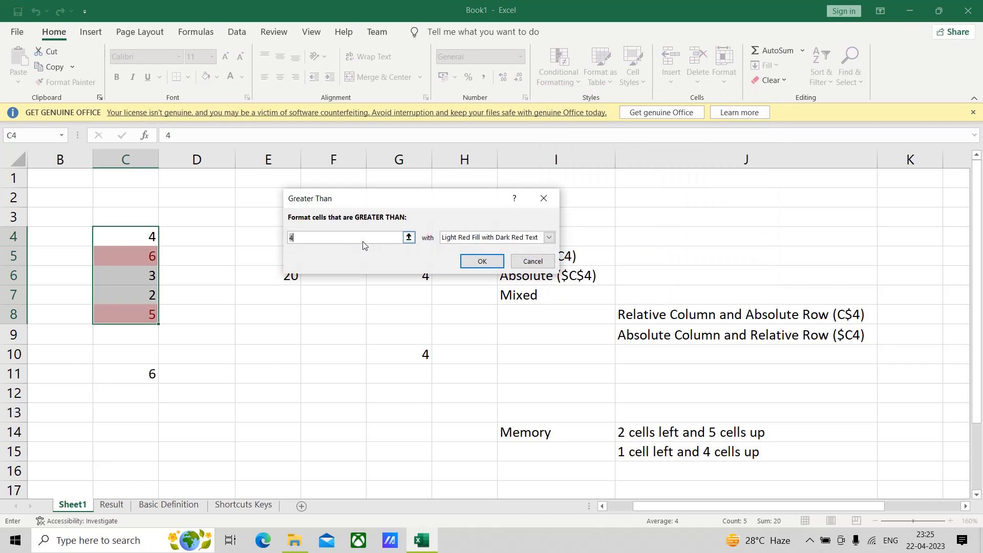
pyautogui.click(310, 238)
pyautogui.press('BackSpace')
pyautogui.write('3')
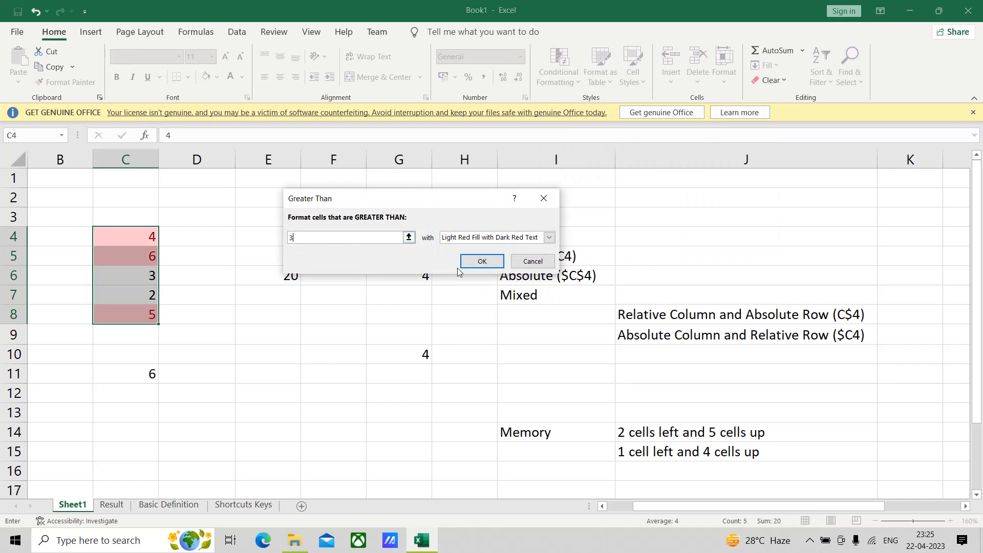
pyautogui.click(548, 238)
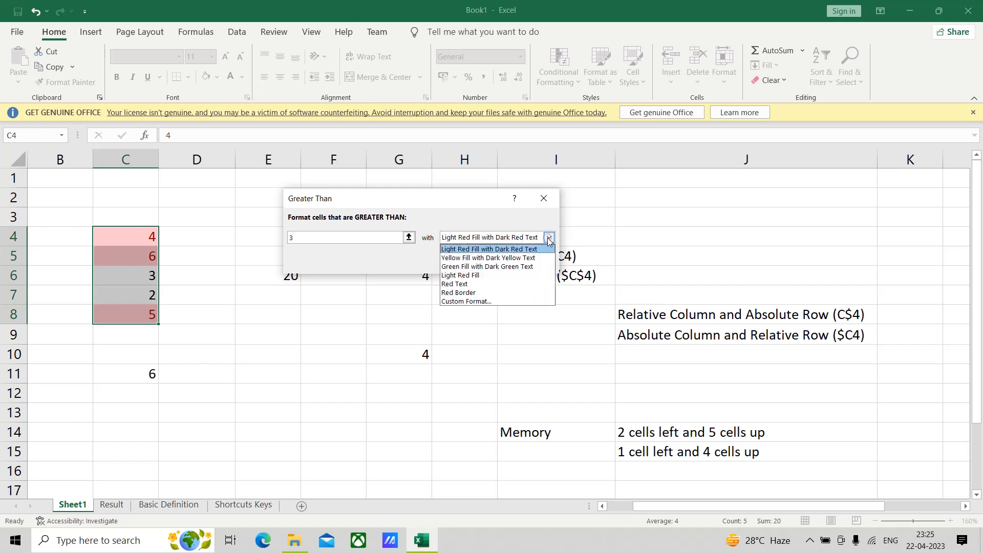
pyautogui.click(469, 284)
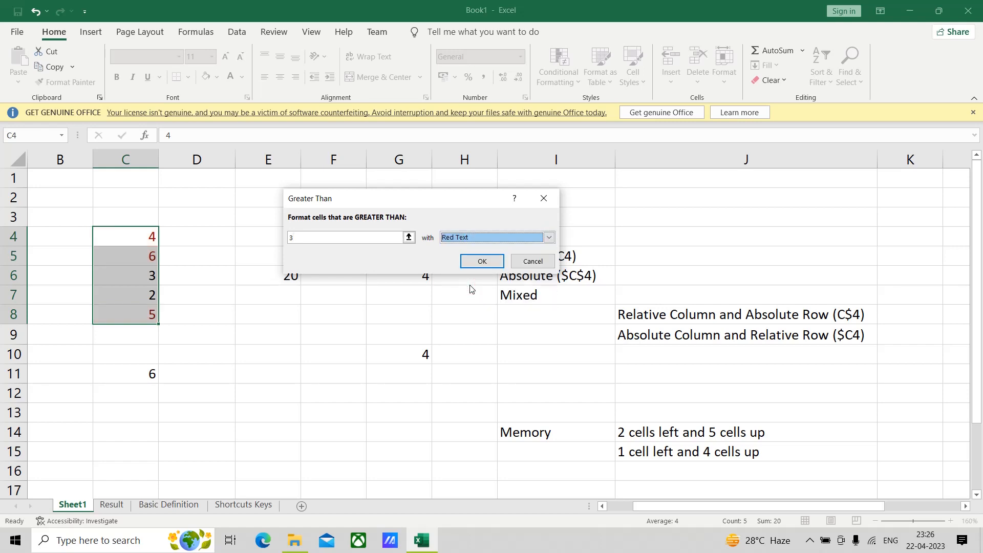
pyautogui.click(486, 261)
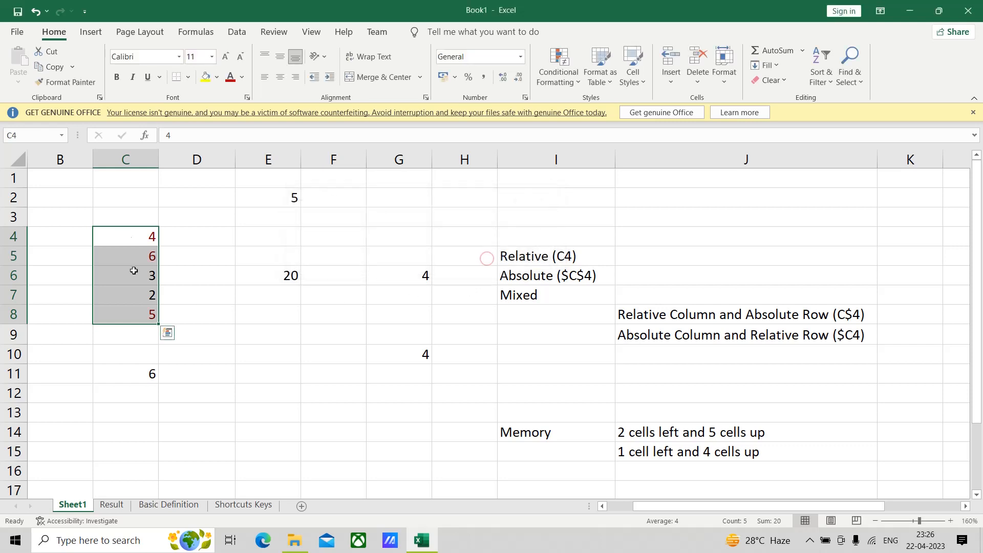
pyautogui.click(203, 290)
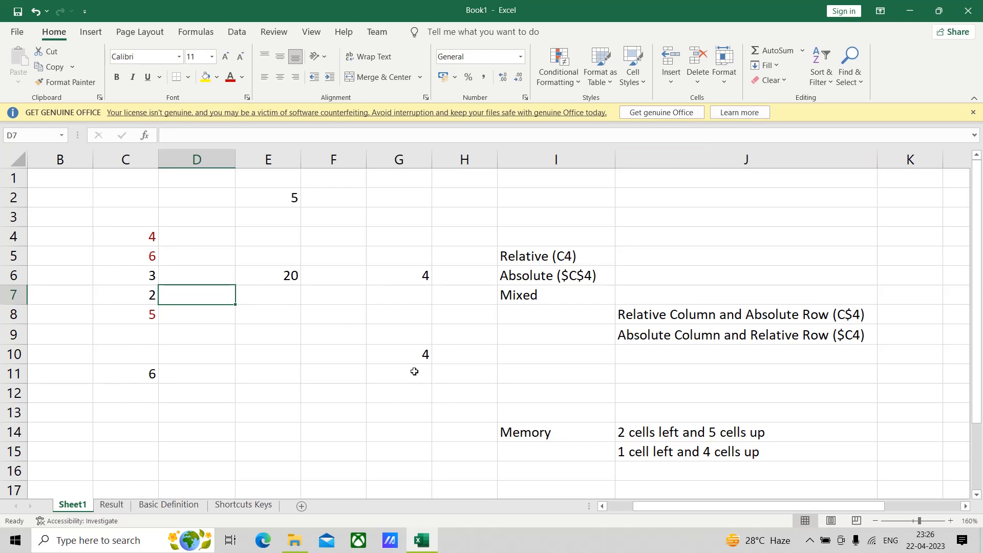
# Examine the clearing options and the number format categories available for cell G10, leaving its formatting as it is.
pyautogui.click(408, 355)
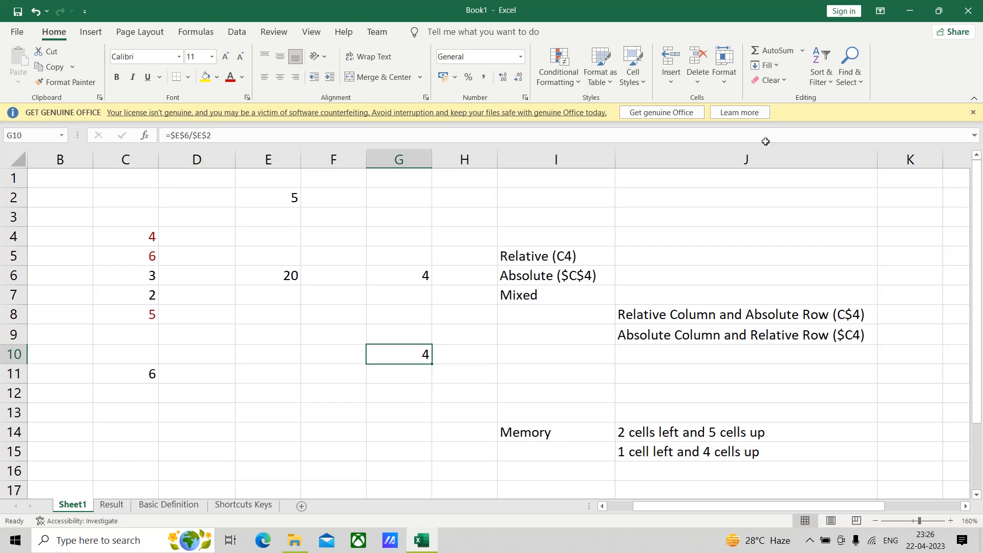
pyautogui.click(784, 81)
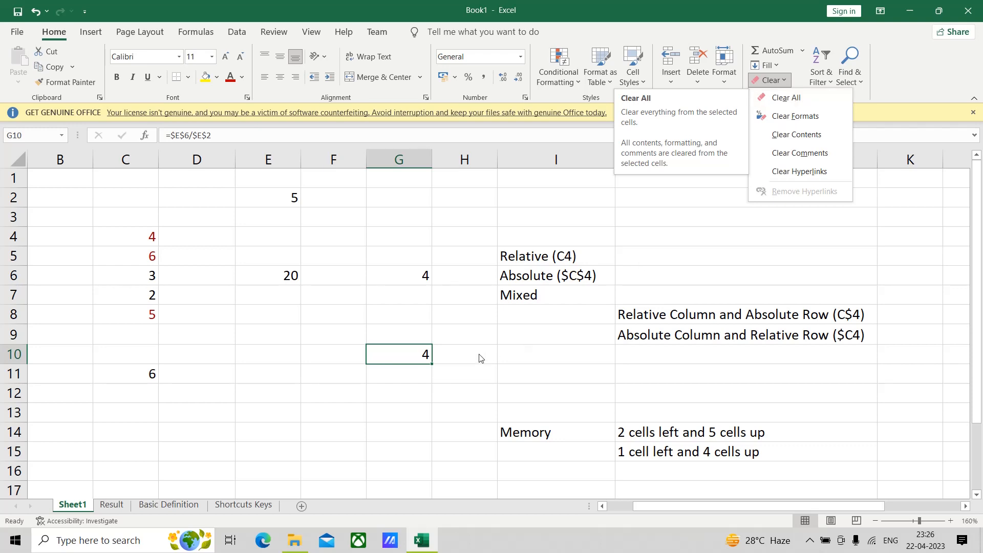
pyautogui.click(401, 354)
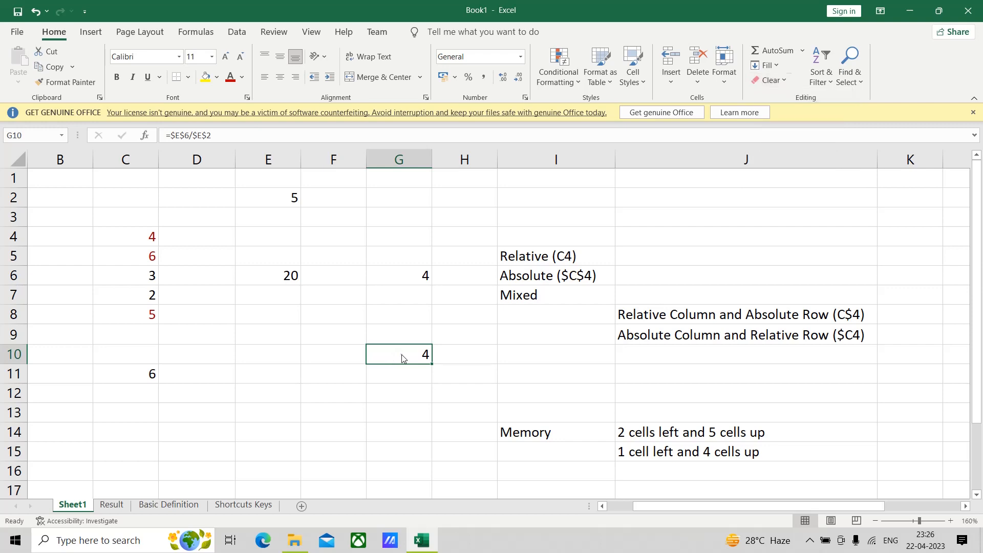
pyautogui.rightClick(401, 355)
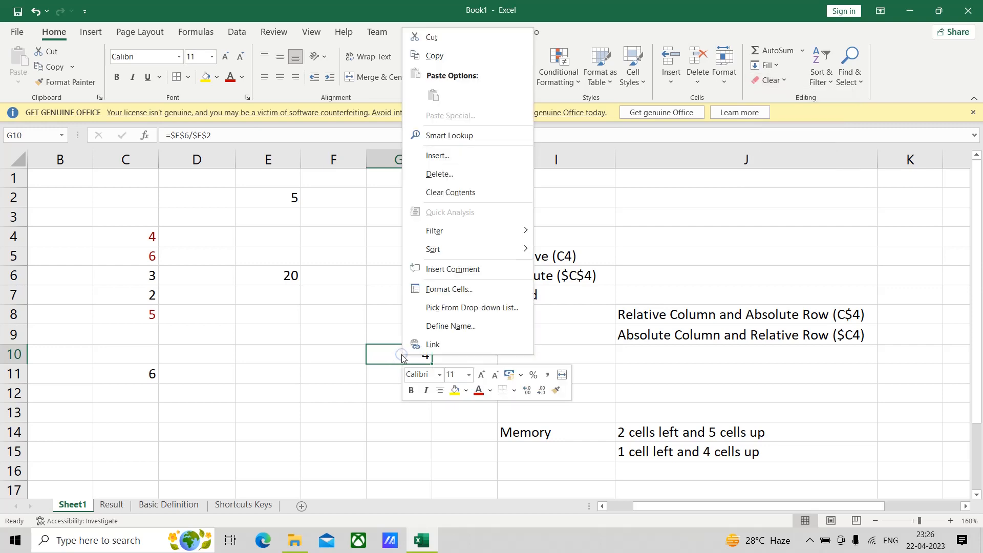
pyautogui.click(445, 290)
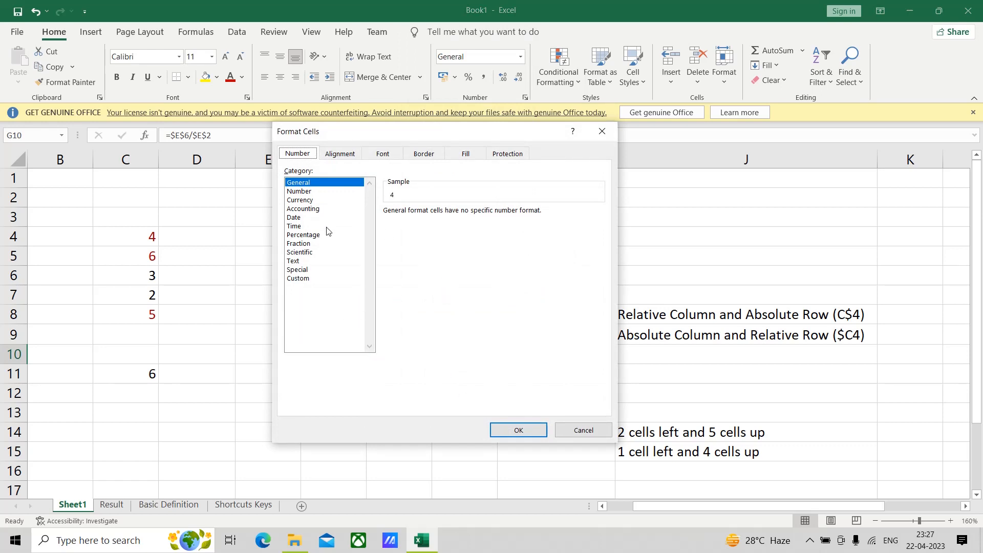
pyautogui.click(518, 431)
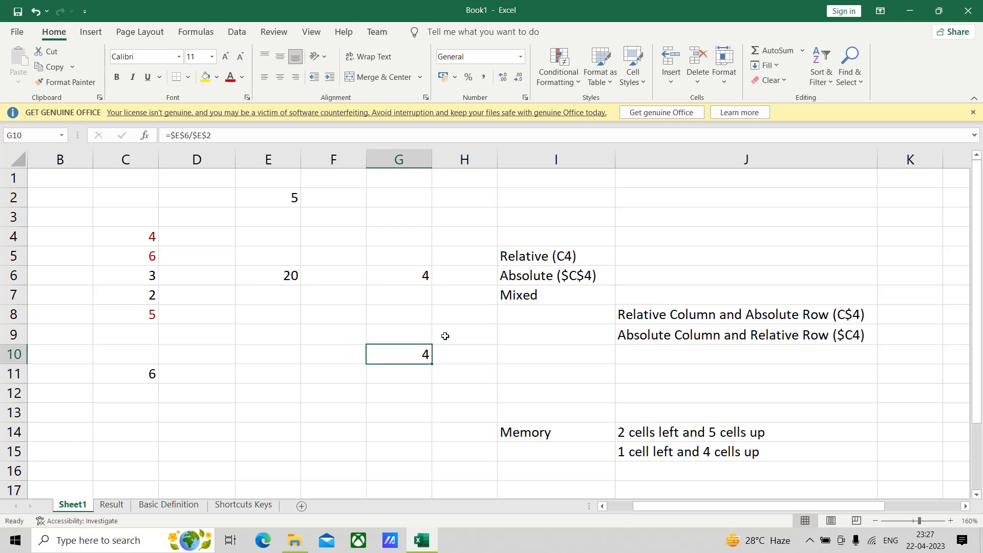
pyautogui.click(770, 81)
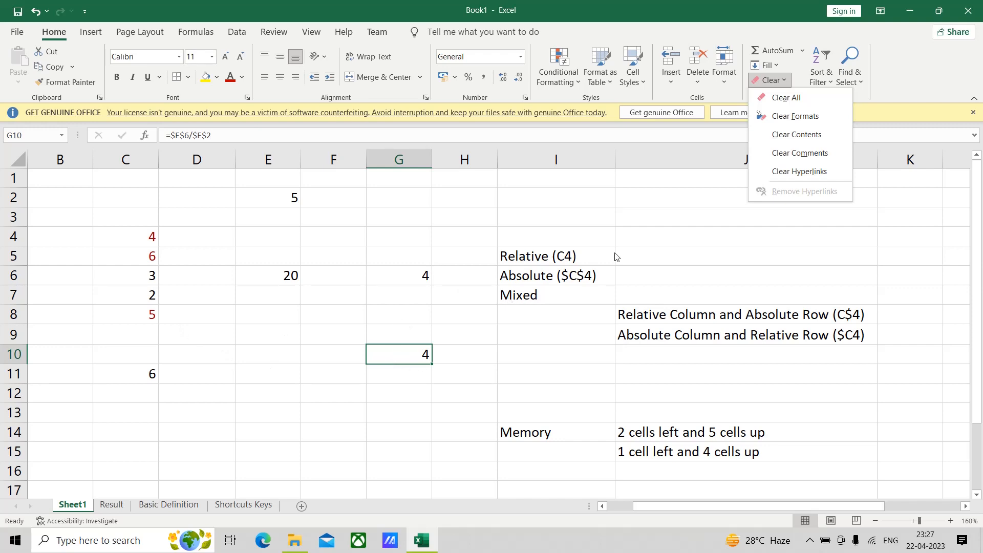
pyautogui.click(692, 230)
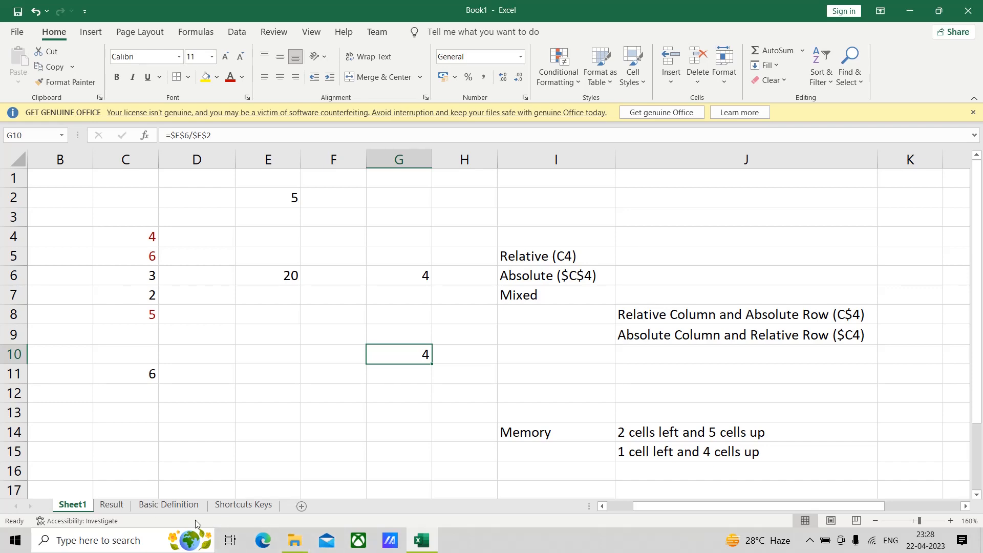
# On the Result sheet, clear the Total, Average and % formulas in F5:H12.
pyautogui.click(111, 505)
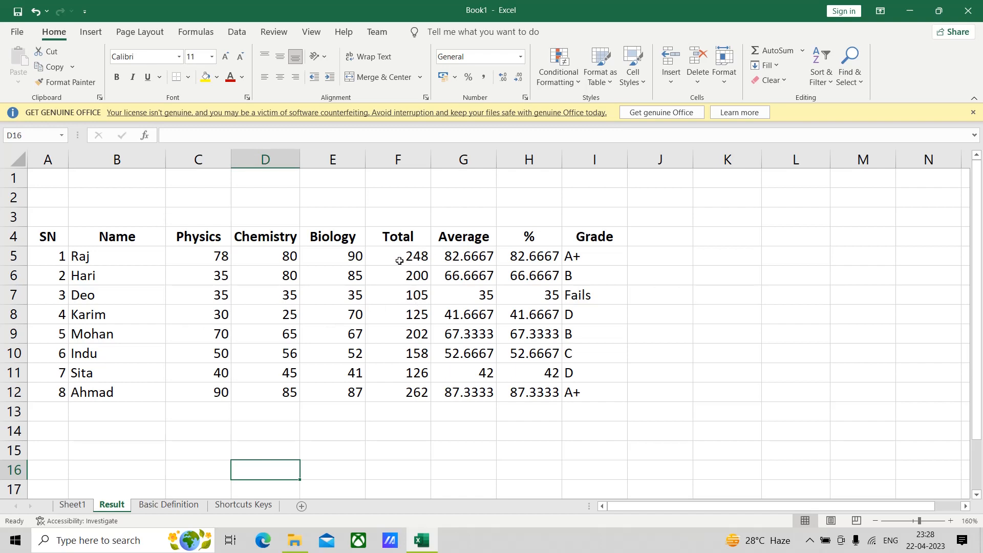
pyautogui.moveTo(399, 260); pyautogui.dragTo(421, 394)
pyautogui.press('Delete')
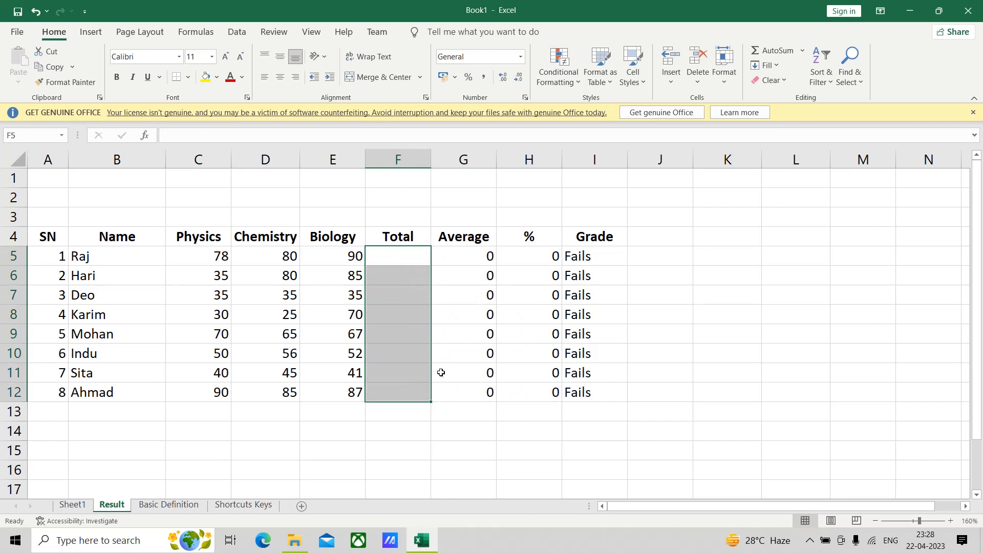
pyautogui.moveTo(478, 258); pyautogui.dragTo(491, 393)
pyautogui.press('Delete')
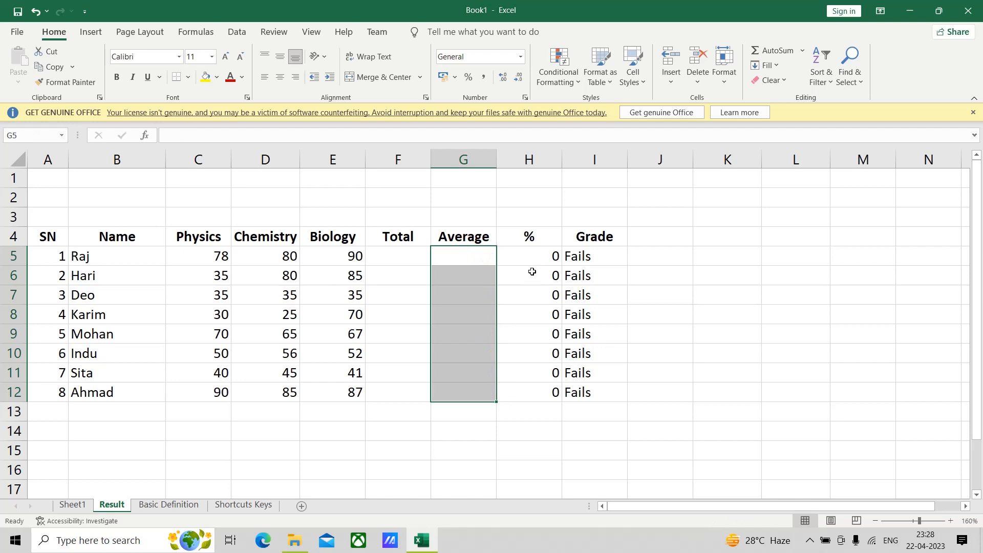
pyautogui.moveTo(533, 257); pyautogui.dragTo(541, 391)
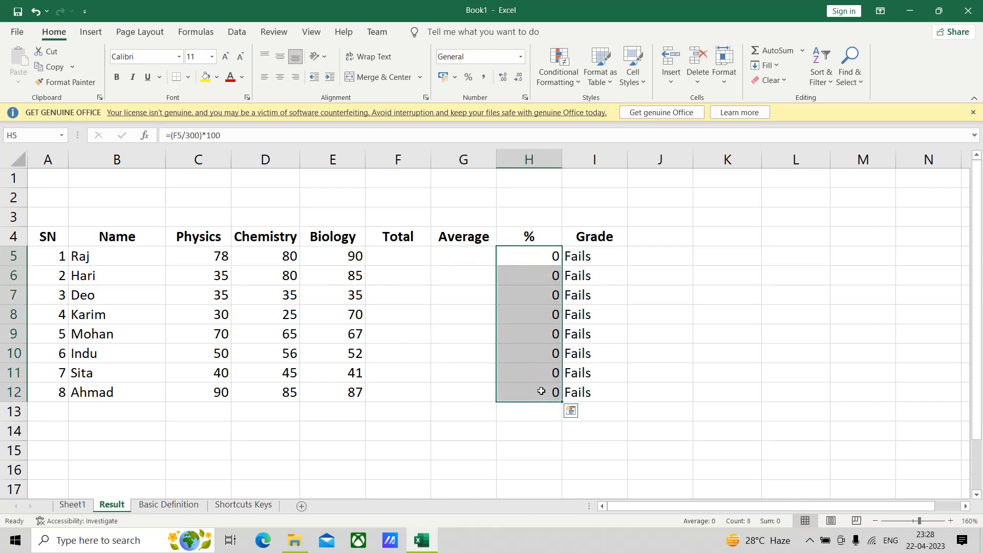
pyautogui.press('Delete')
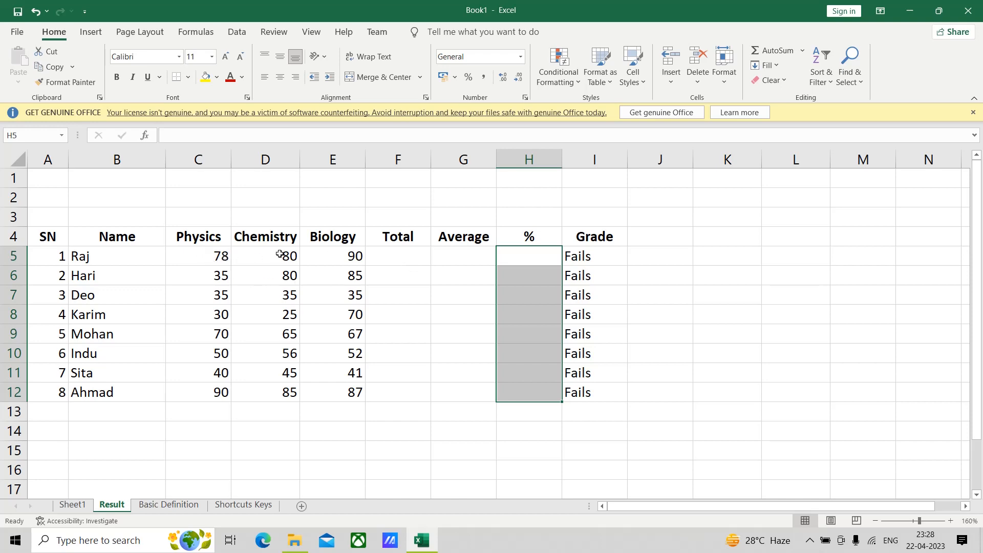
# Total the three subject marks in F5 with AutoSum, and replace that with a manually entered =sum(C5:E5) formula.
pyautogui.click(380, 259)
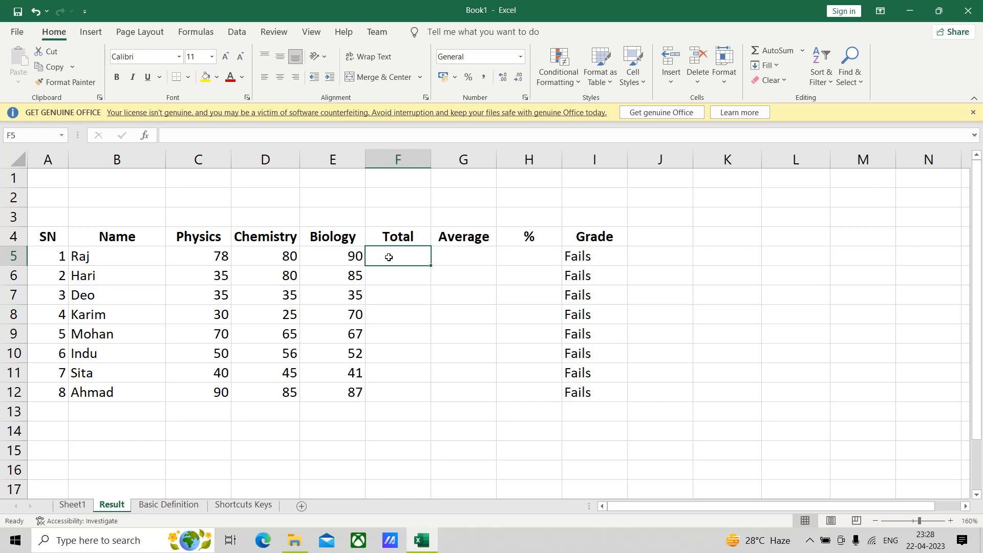
pyautogui.click(756, 50)
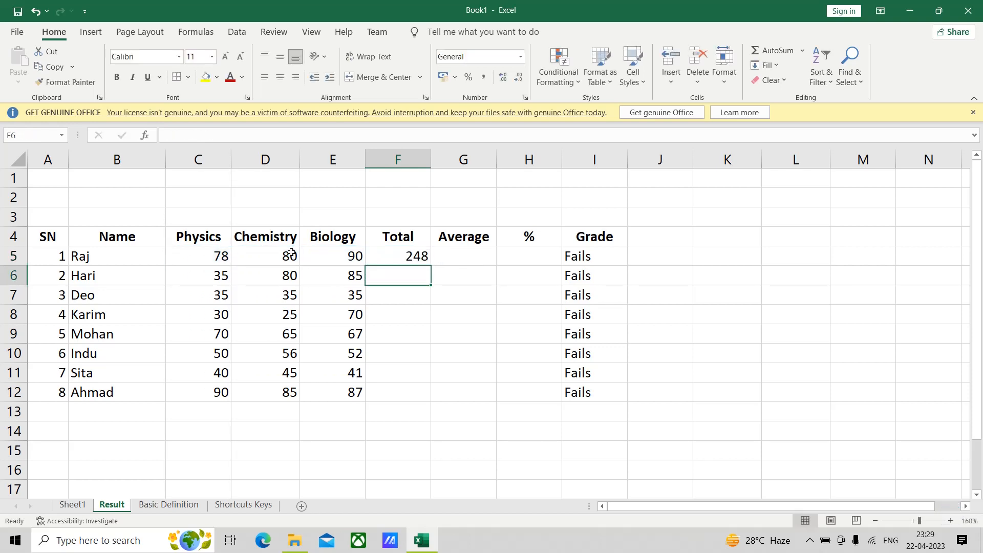
pyautogui.click(388, 258)
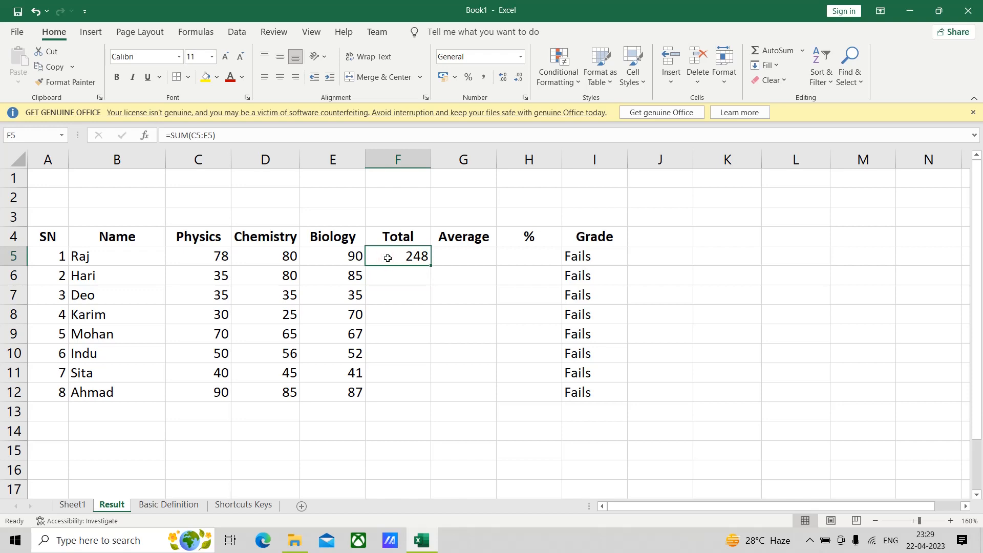
pyautogui.write('=')
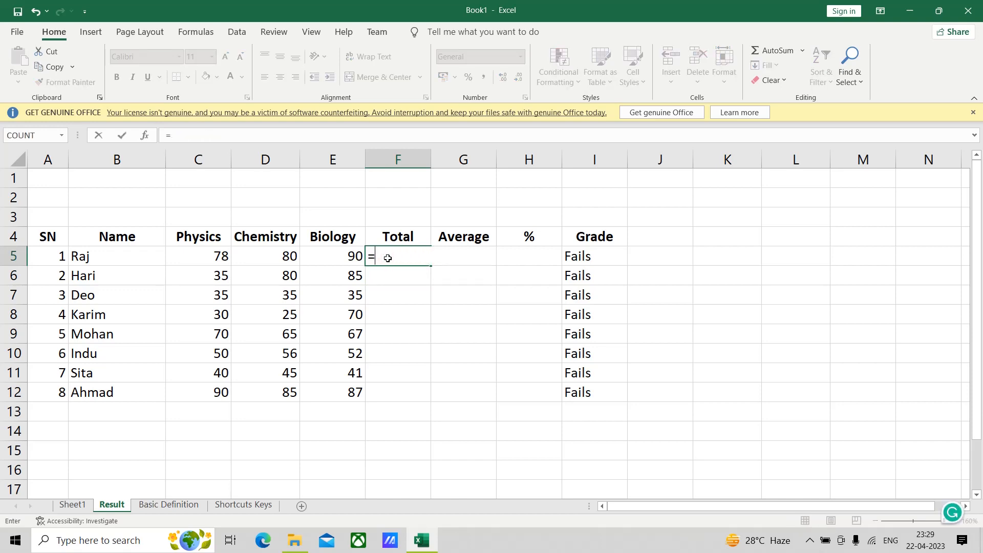
pyautogui.write('sum(')
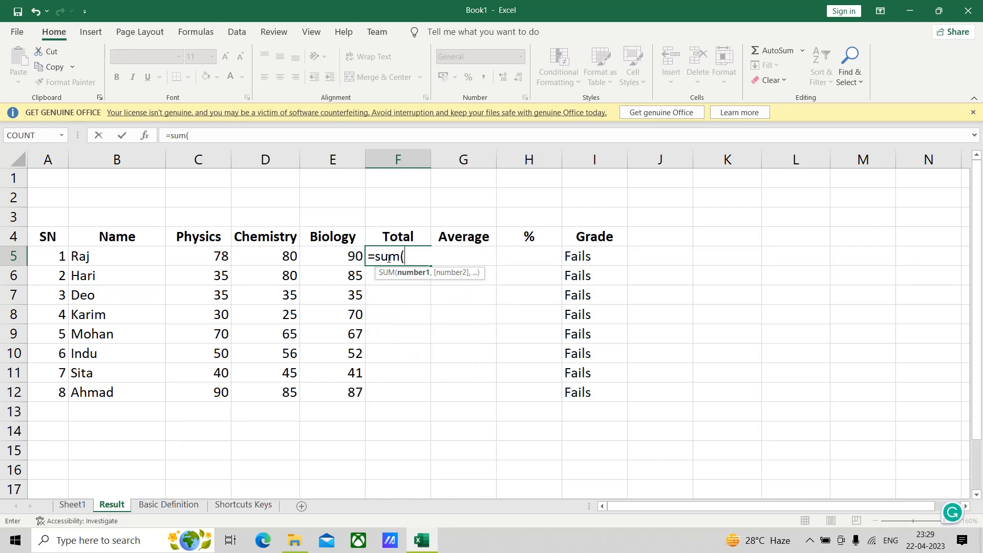
pyautogui.click(213, 257)
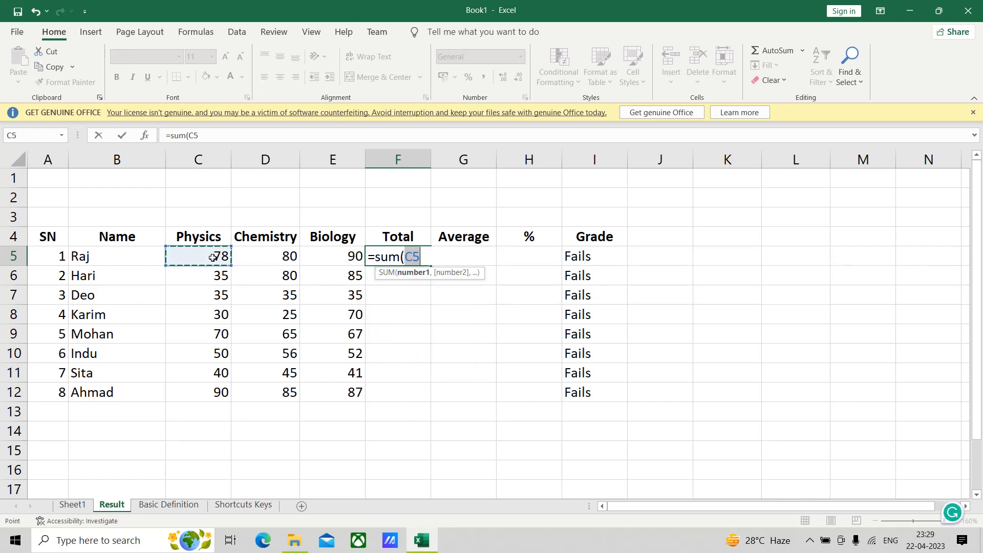
pyautogui.moveTo(229, 258); pyautogui.dragTo(311, 256)
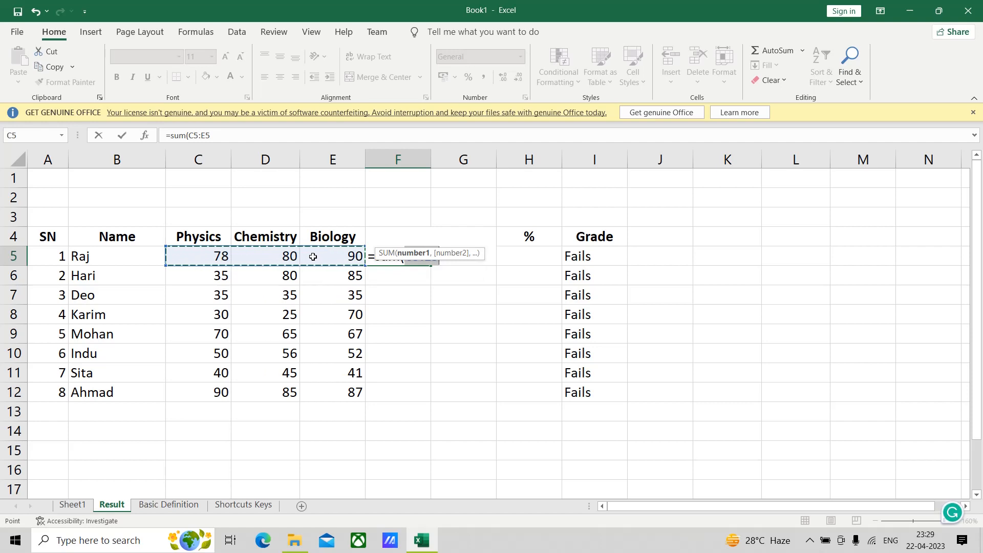
pyautogui.write(')')
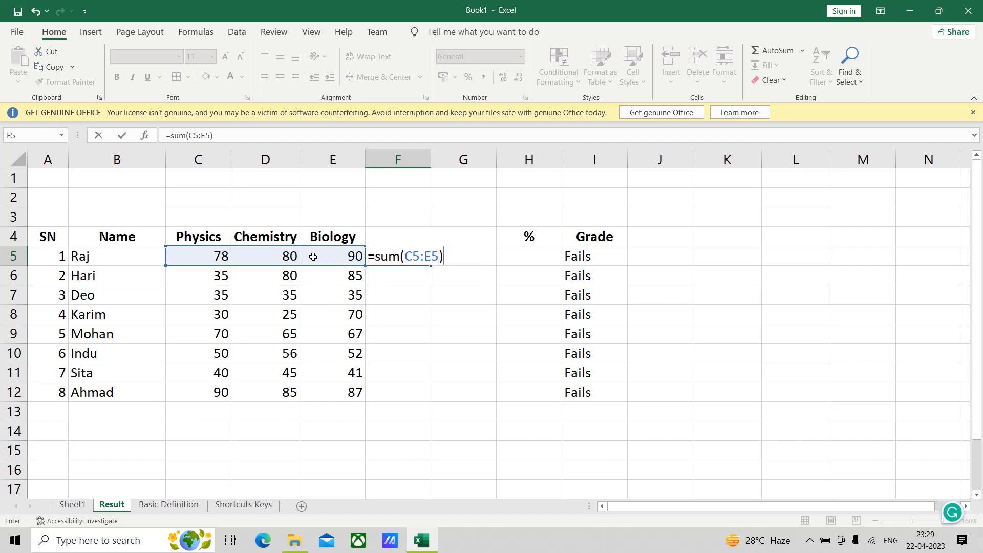
pyautogui.press('Return')
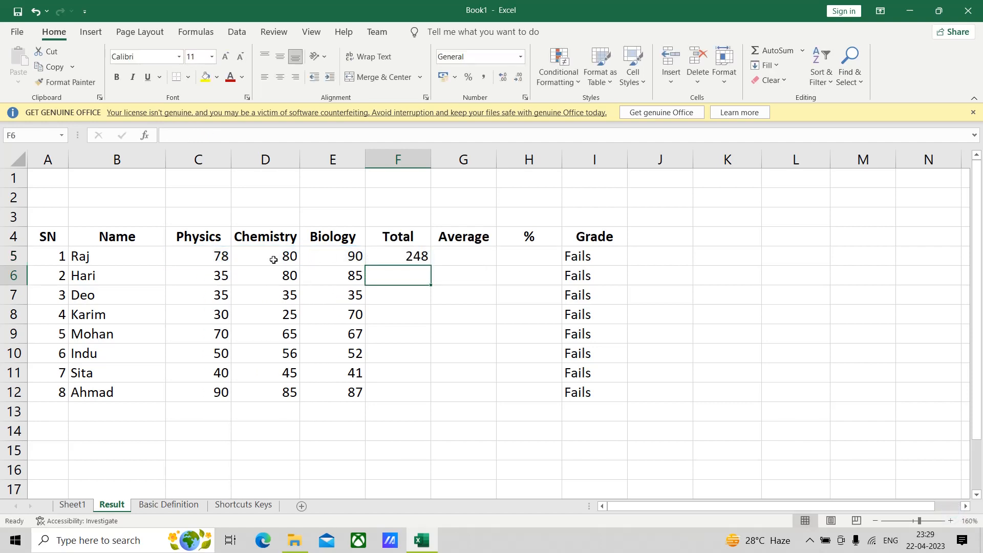
pyautogui.click(420, 256)
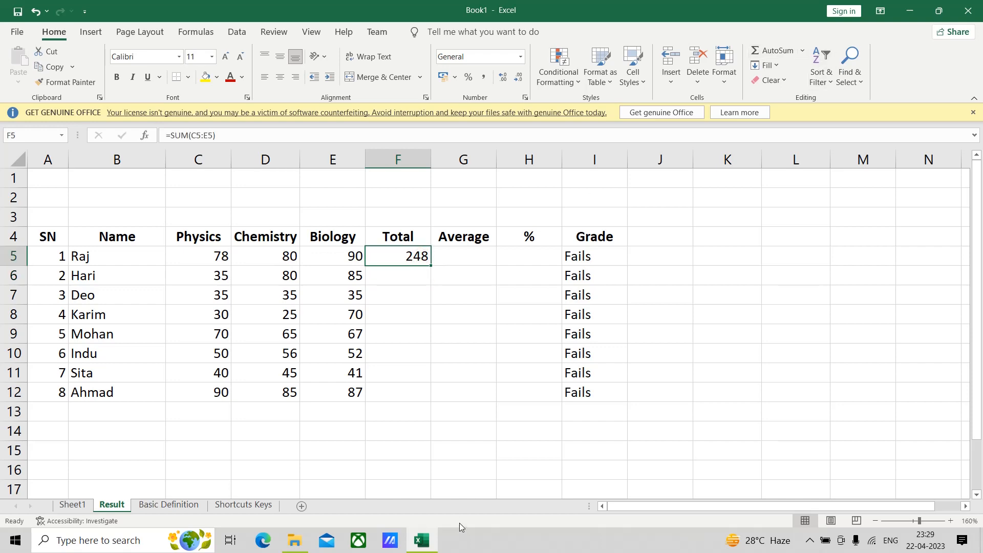
# Enter 1 and 2 in L7 and L8, and extend them as a number series down to L17.
pyautogui.click(794, 297)
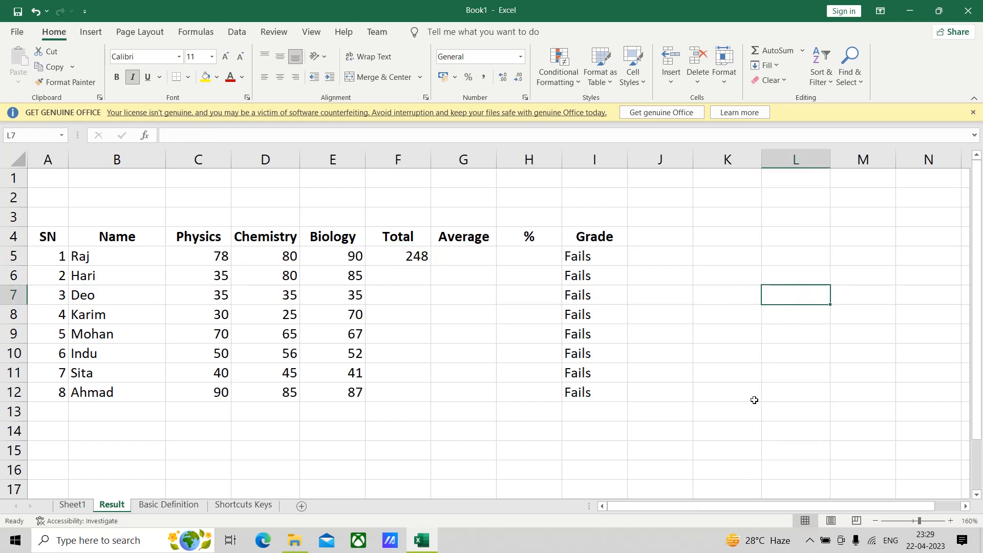
pyautogui.write('1')
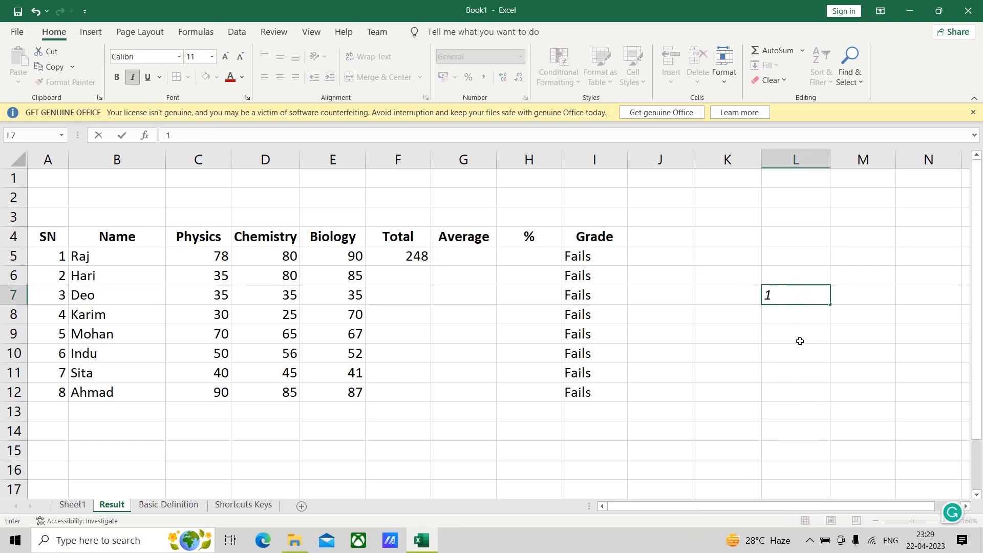
pyautogui.press('Return')
pyautogui.write('2')
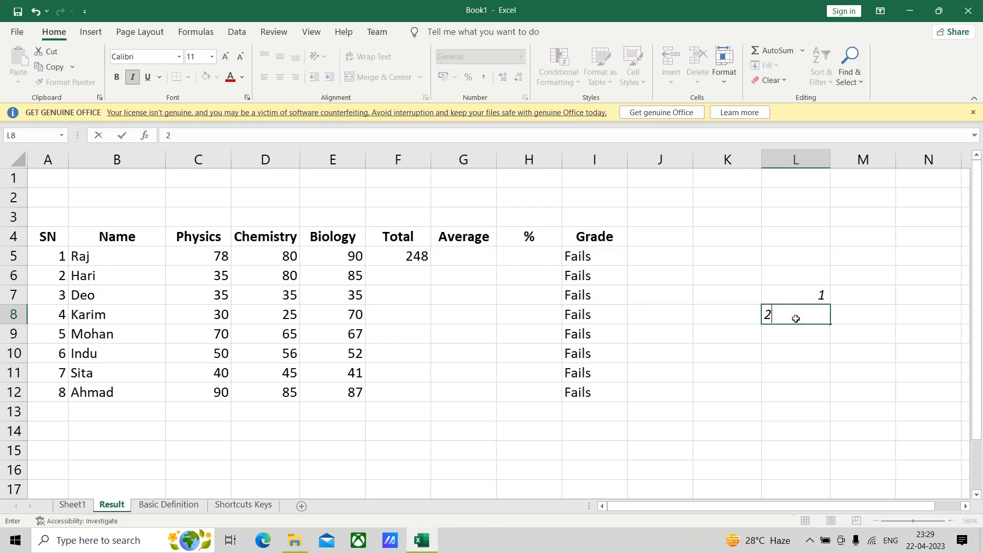
pyautogui.click(829, 380)
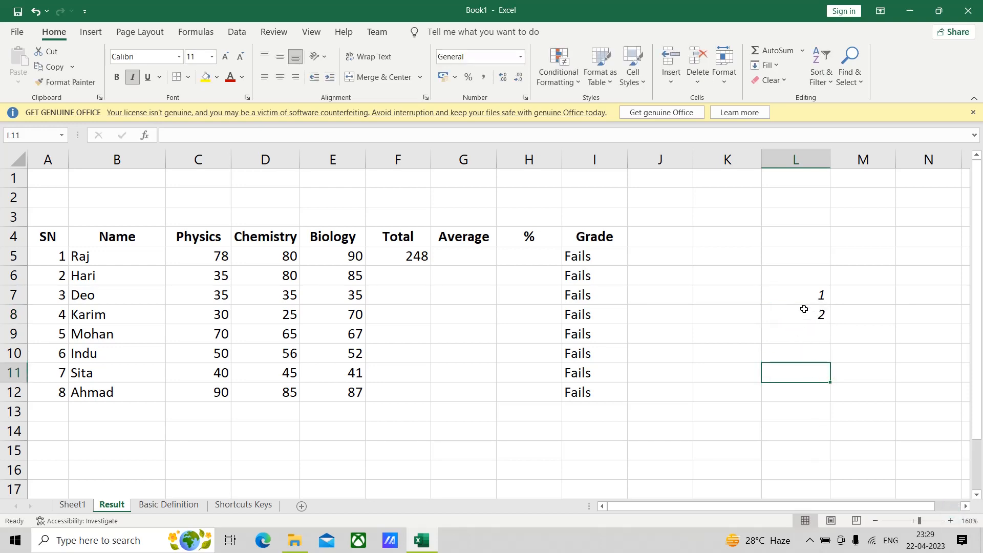
pyautogui.moveTo(803, 296); pyautogui.dragTo(808, 314)
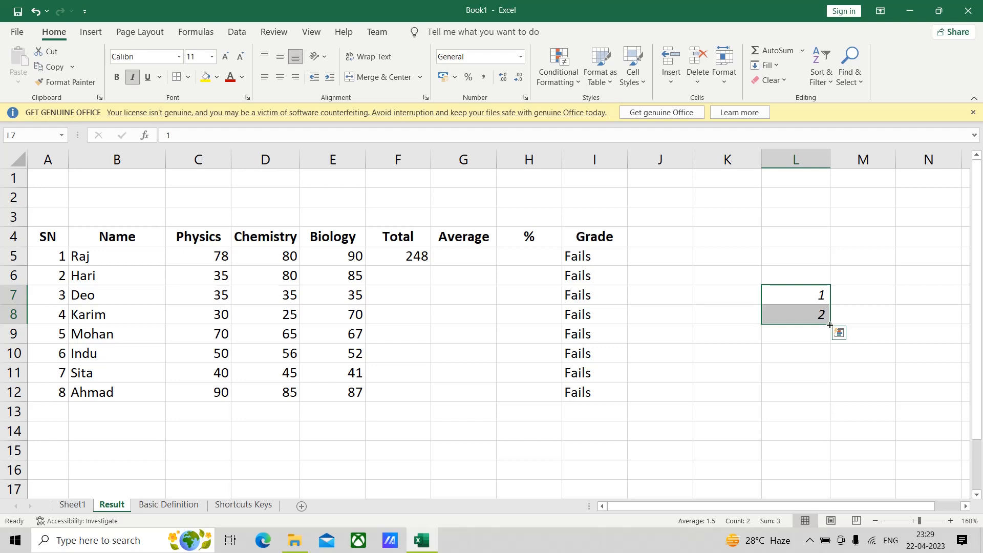
pyautogui.moveTo(829, 324); pyautogui.dragTo(860, 495)
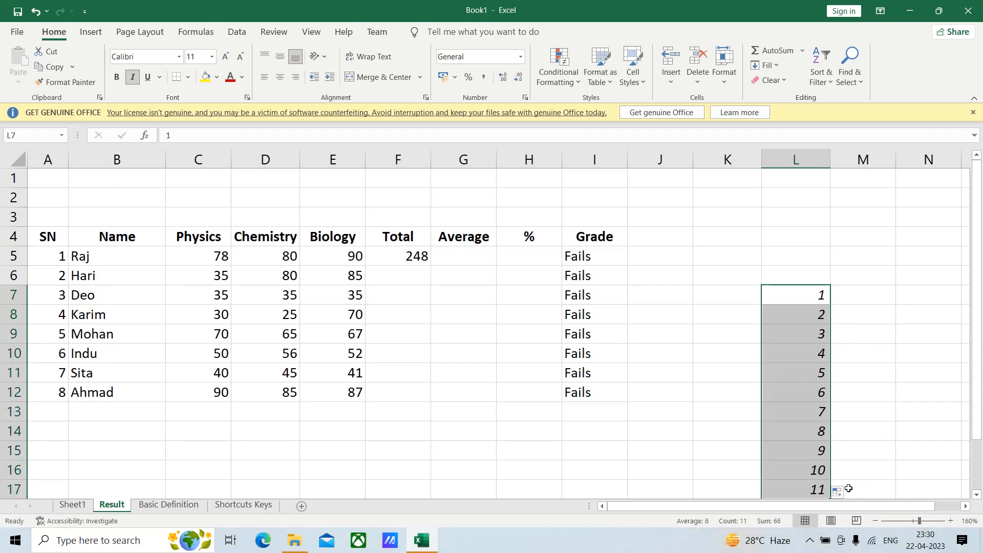
# Clear the number series from cells L7:L17.
pyautogui.click(908, 382)
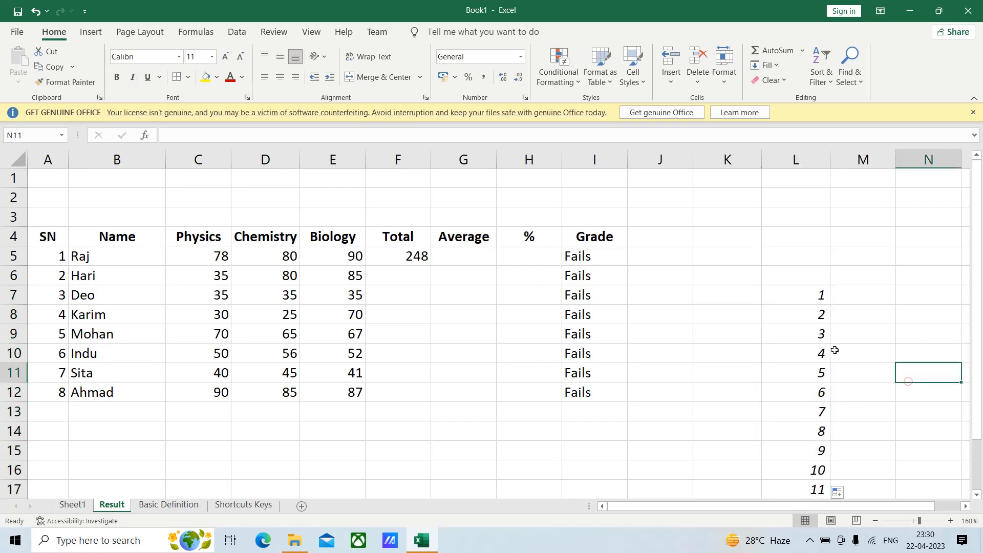
pyautogui.moveTo(796, 294); pyautogui.dragTo(823, 411)
pyautogui.press('Delete')
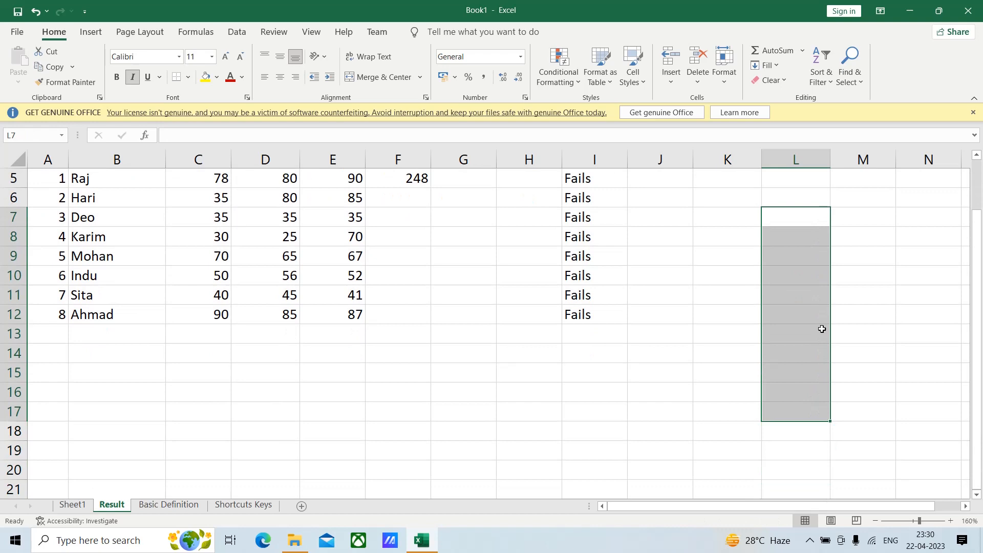
# Enter 5 and 10 in L7 and L8, and extend them as a series in steps of 5 down to L16.
pyautogui.click(810, 219)
pyautogui.write('5')
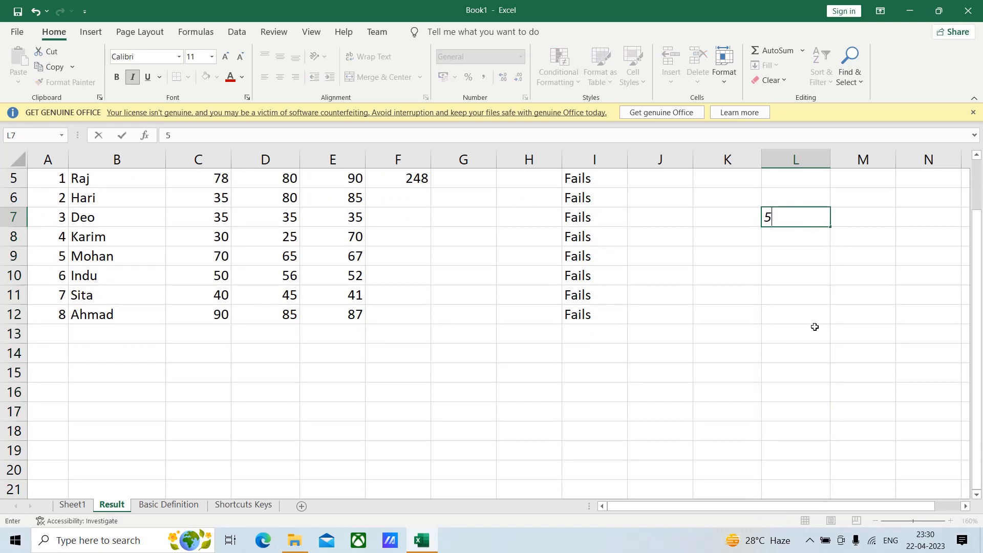
pyautogui.click(800, 237)
pyautogui.write('10')
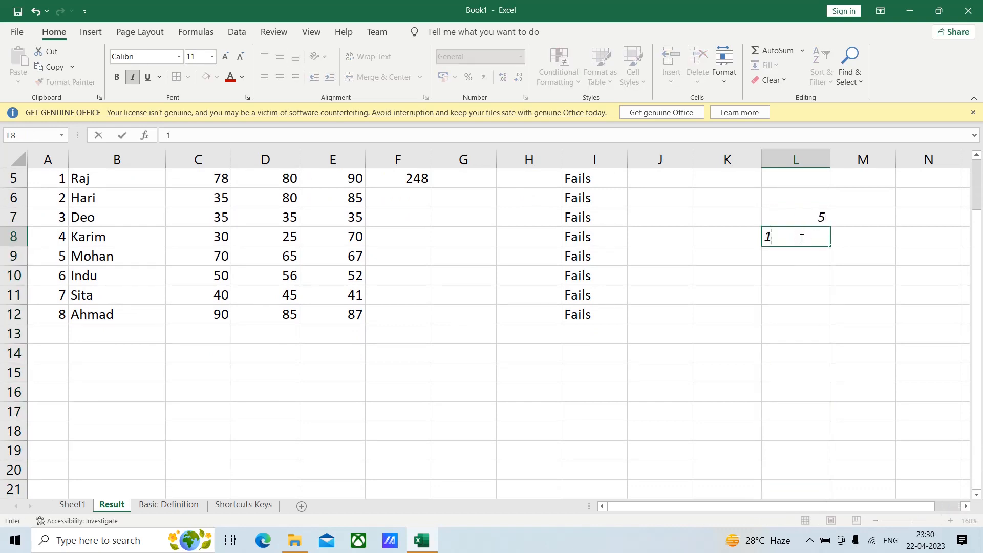
pyautogui.click(818, 325)
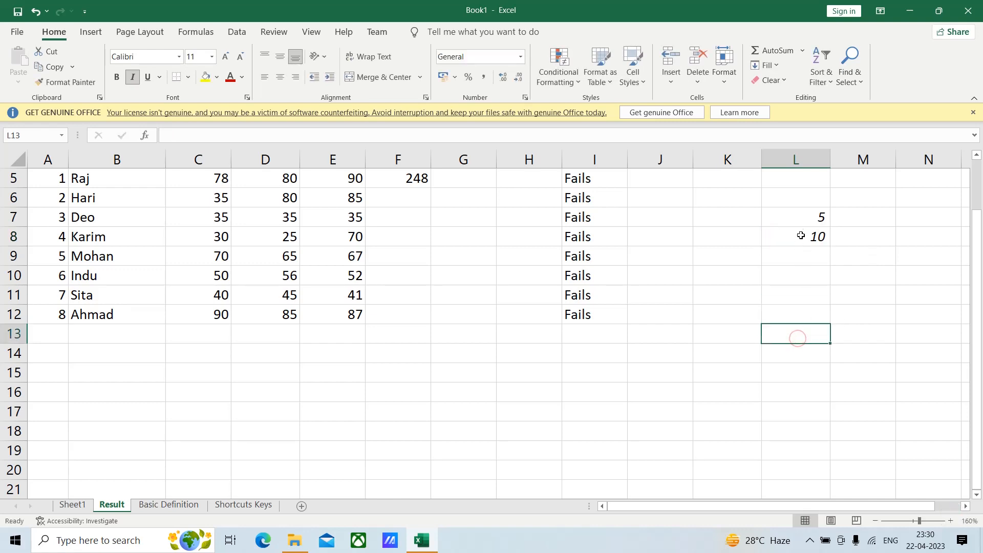
pyautogui.moveTo(801, 212); pyautogui.dragTo(841, 402)
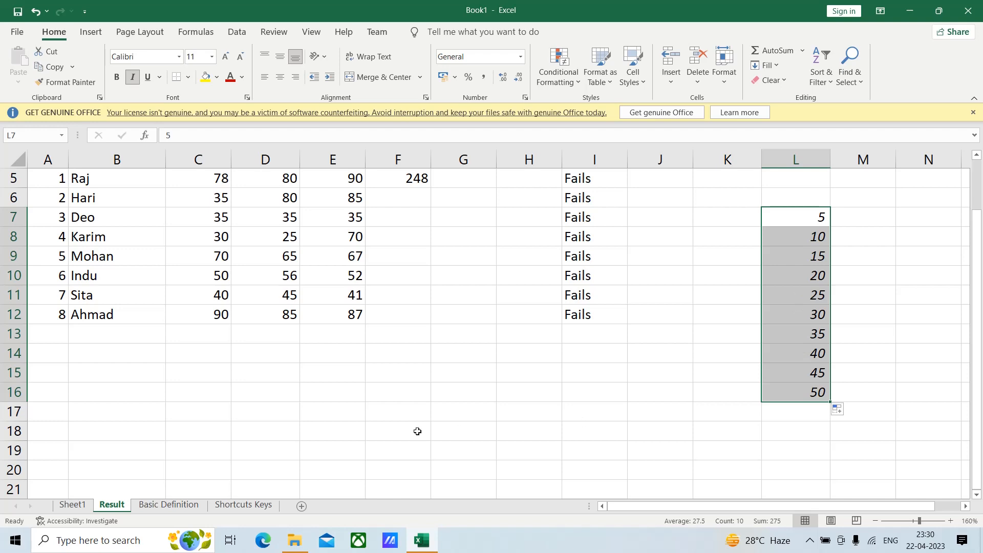
# Enter 5 and 10 in D18 and E18, and extend them as a series across to H18.
pyautogui.click(284, 432)
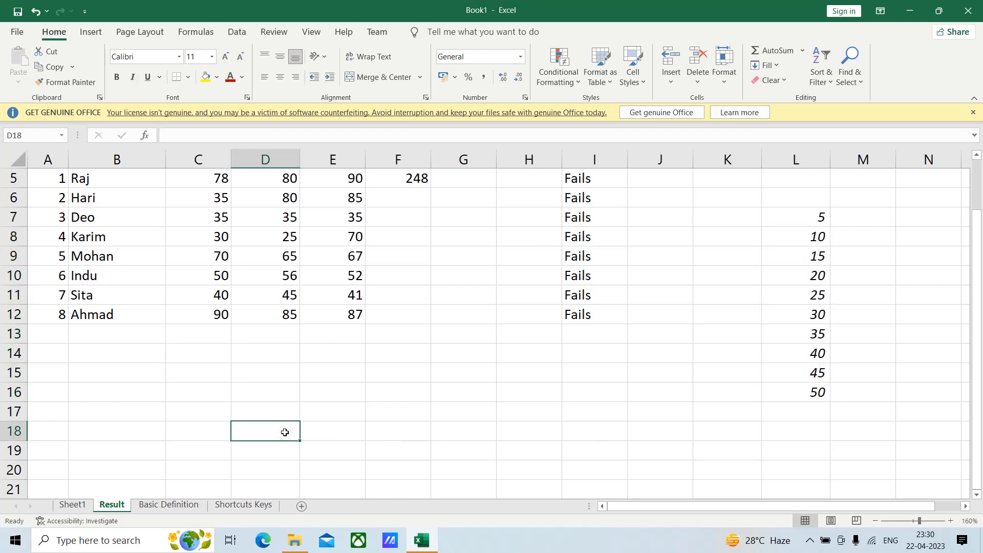
pyautogui.write('5')
pyautogui.press('Tab')
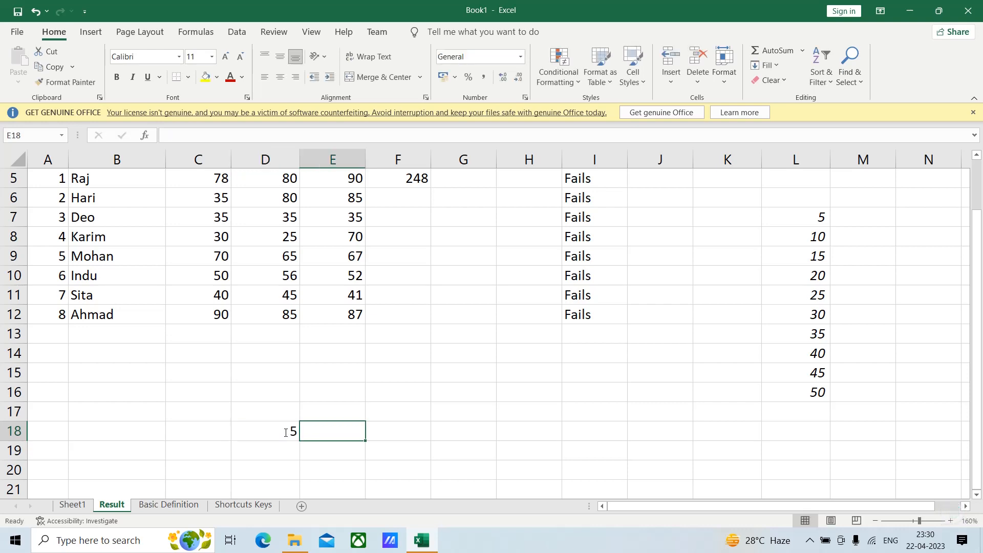
pyautogui.write('10')
pyautogui.click(428, 468)
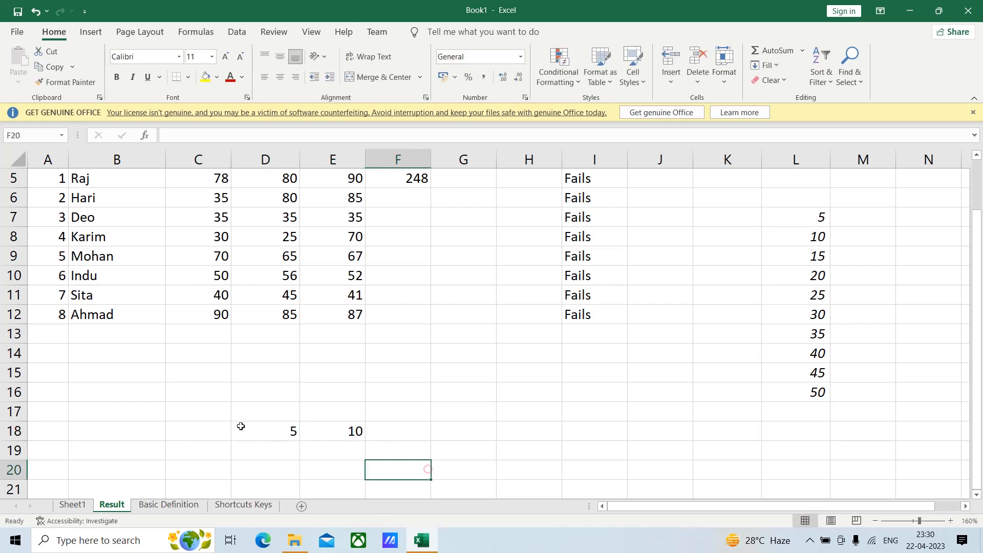
pyautogui.moveTo(241, 428); pyautogui.dragTo(563, 440)
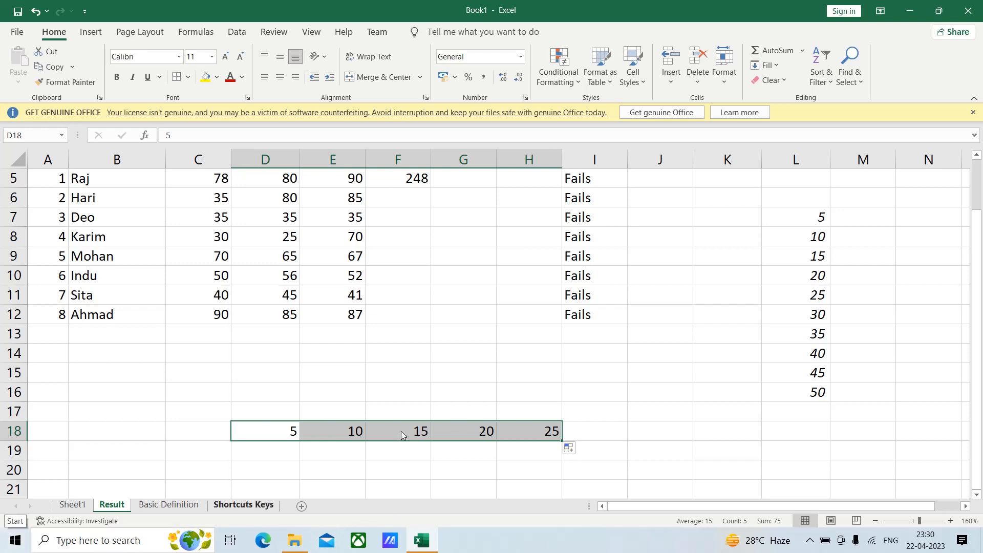
# Enter Jan and Feb in J17 and J18, and extend them as a month series down to J31.
pyautogui.click(644, 413)
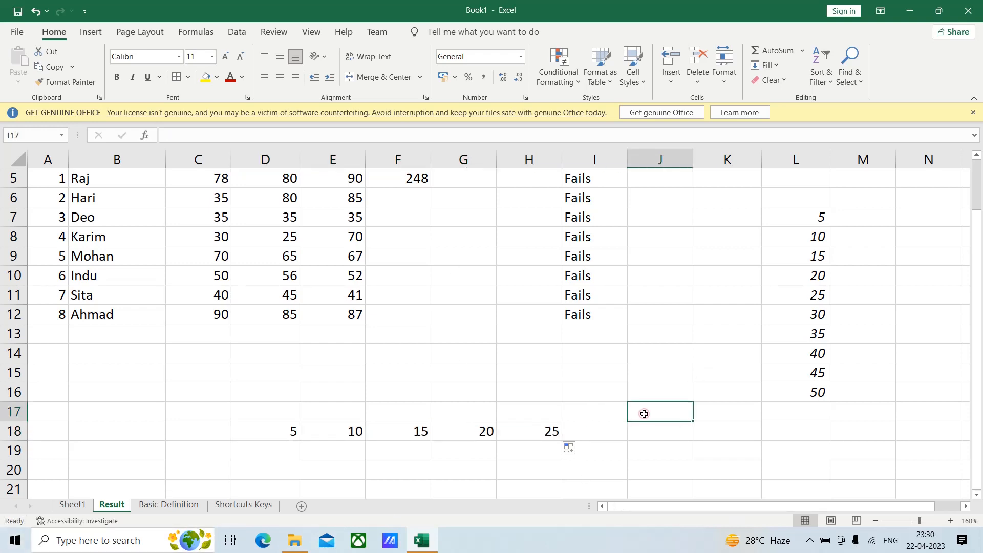
pyautogui.write('Jan')
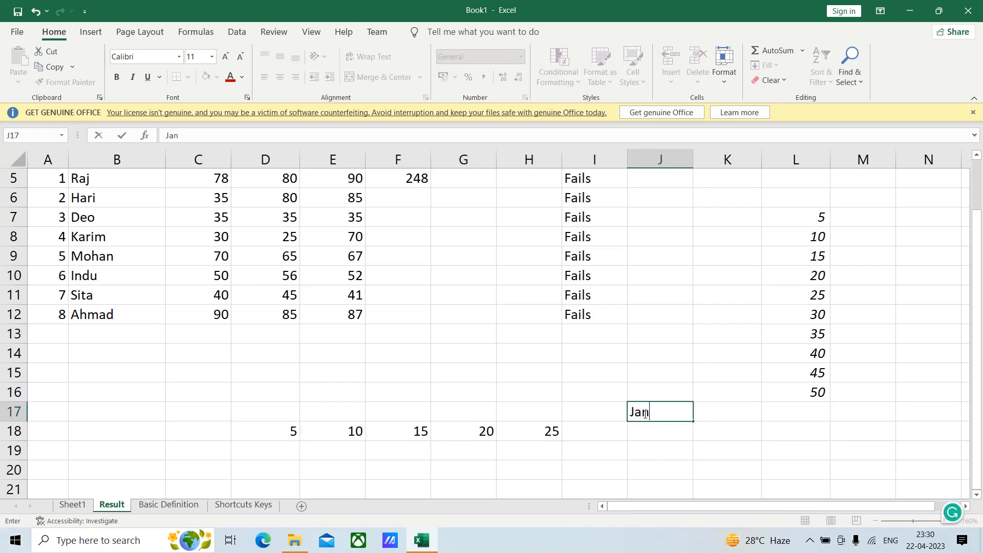
pyautogui.press('Return')
pyautogui.write('Feb')
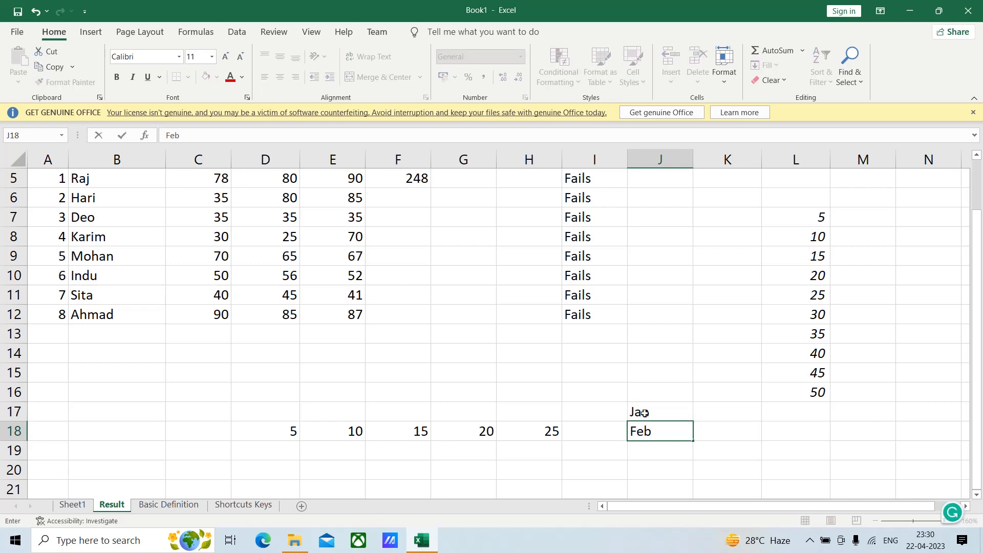
pyautogui.click(746, 443)
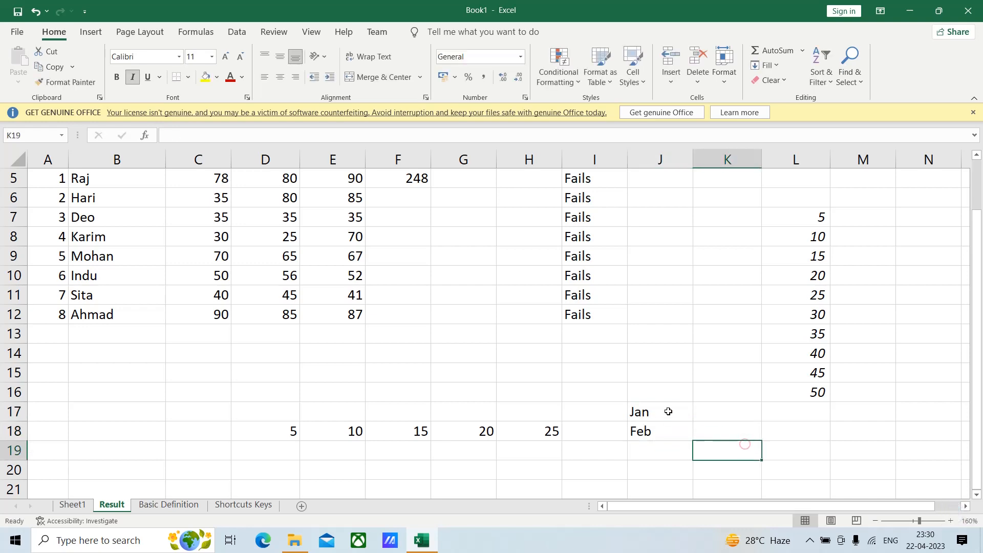
pyautogui.moveTo(667, 411); pyautogui.dragTo(699, 505)
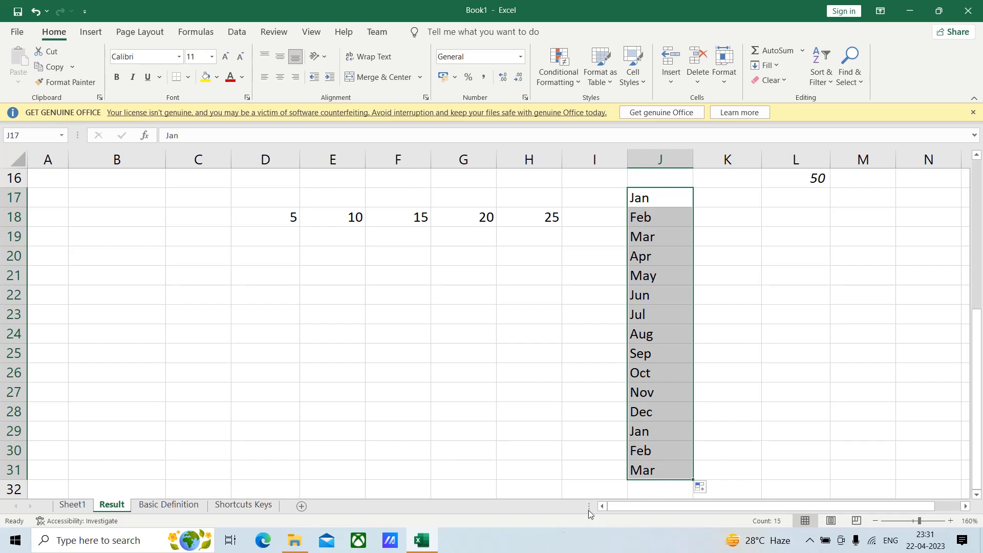
# Enter Monday and Tuesday in C20 and C21, and extend them as a weekday series down to C32.
pyautogui.scroll(4, 781, 395)
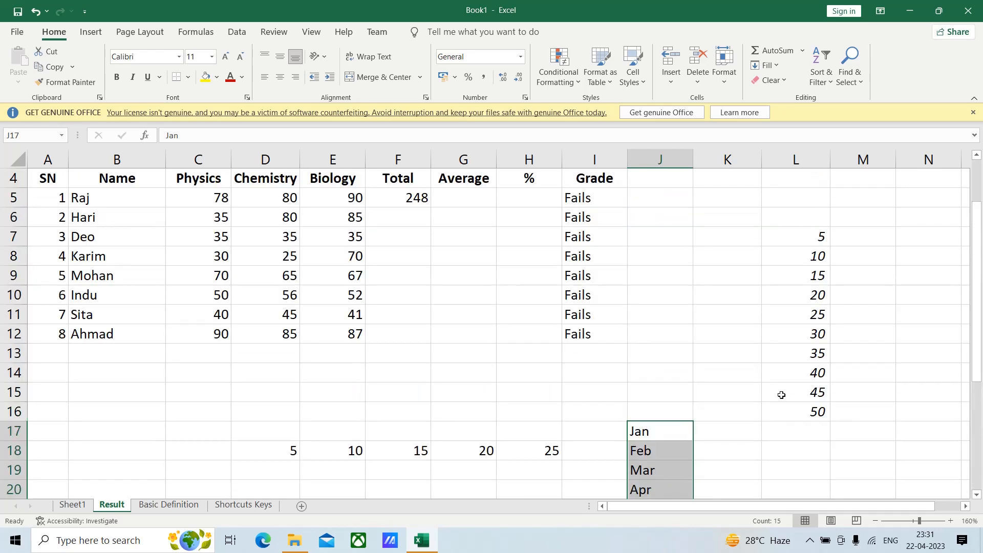
pyautogui.scroll(-3, 781, 395)
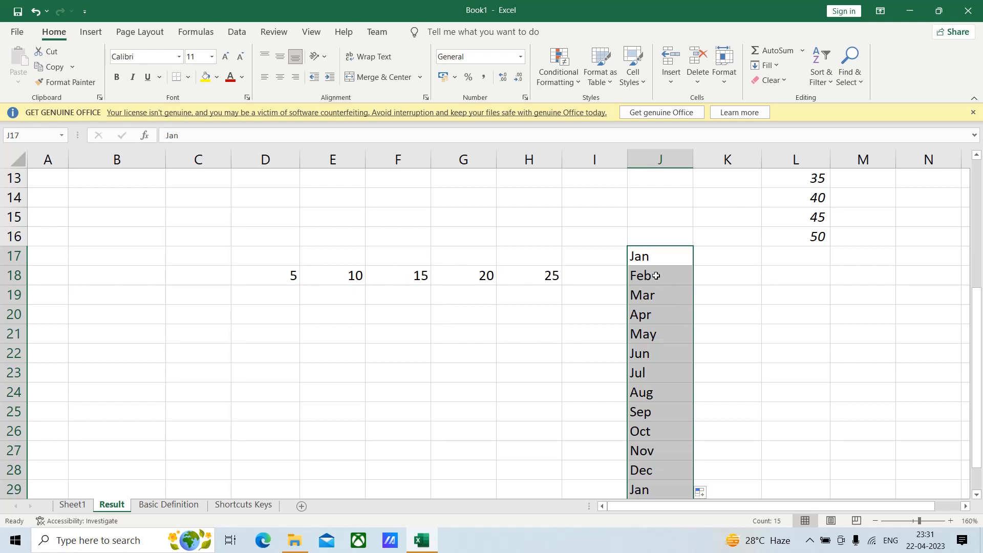
pyautogui.click(194, 318)
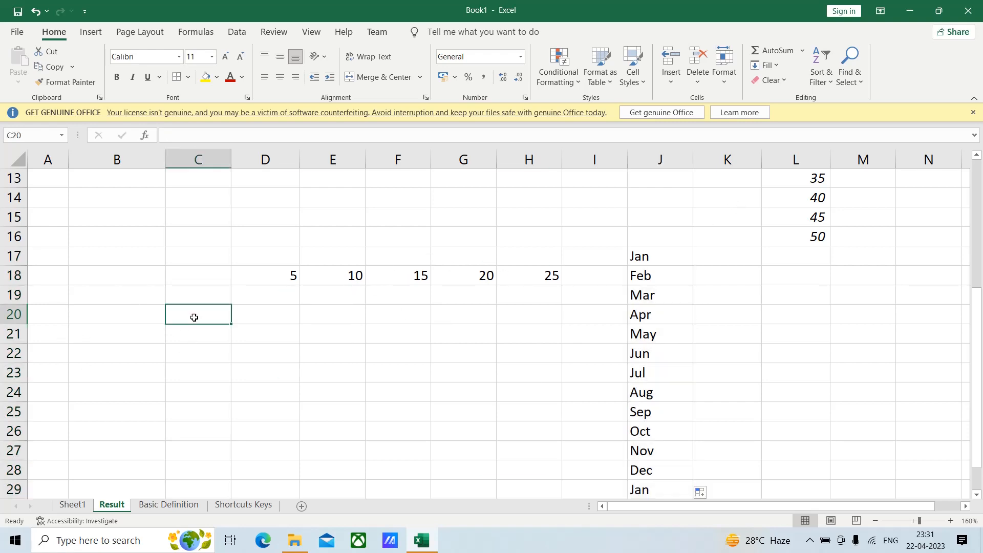
pyautogui.write('Monday')
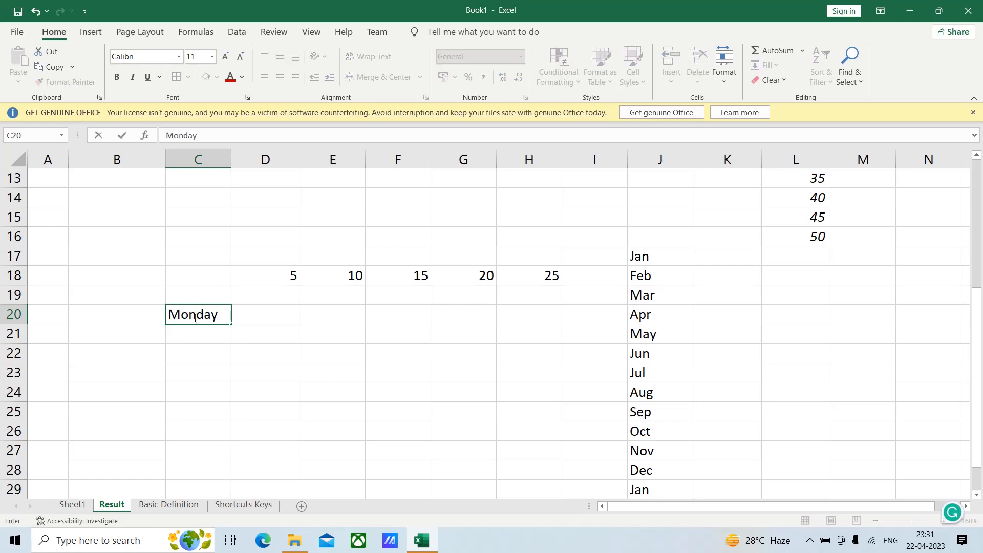
pyautogui.click(200, 333)
pyautogui.write('T')
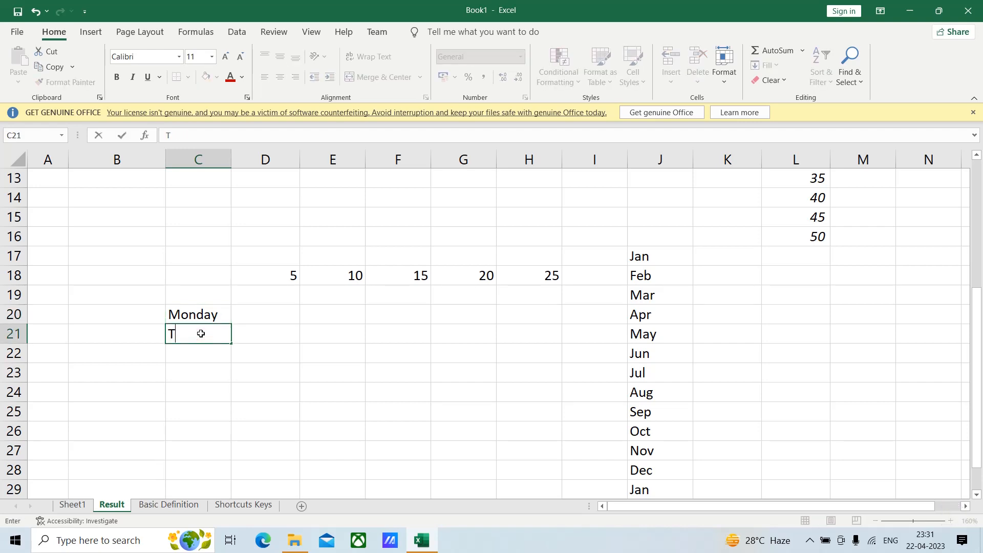
pyautogui.write('uesday')
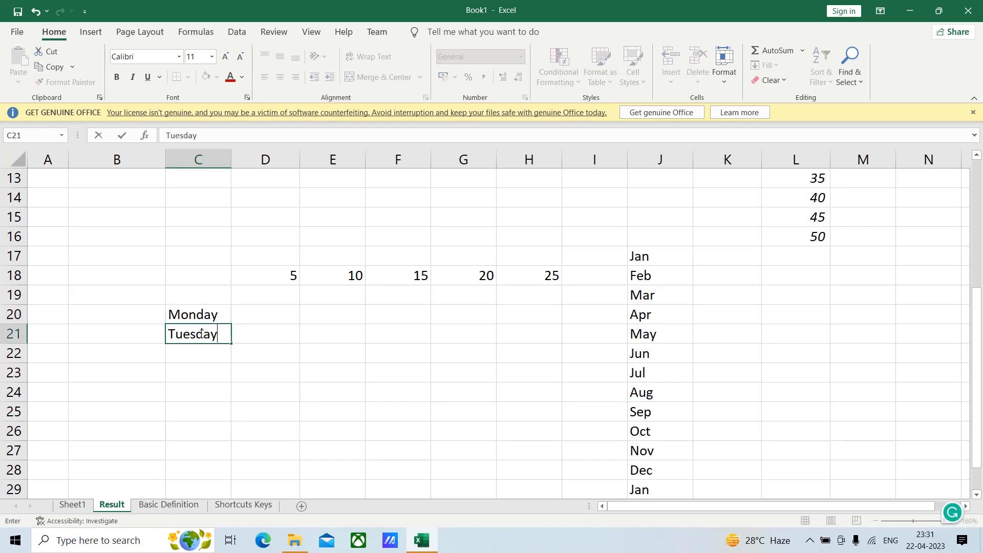
pyautogui.click(342, 394)
pyautogui.click(181, 315)
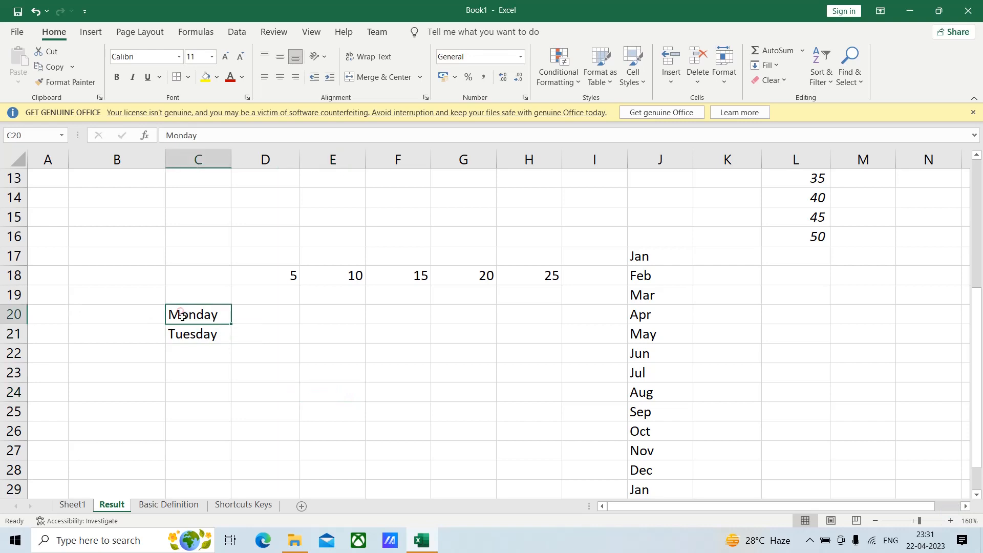
pyautogui.moveTo(182, 316); pyautogui.dragTo(230, 496)
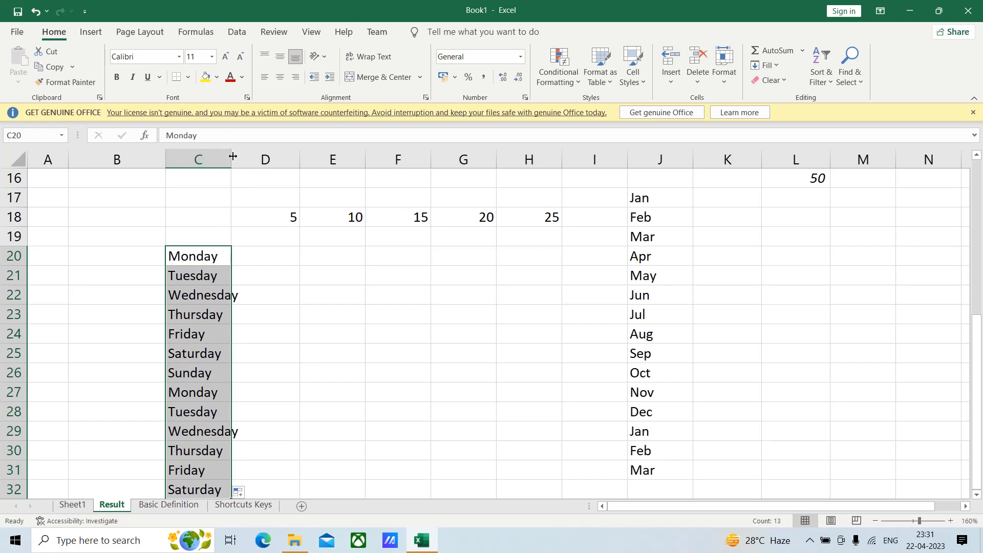
# Widen column C so the weekday names fit, and increase the height of row 30.
pyautogui.moveTo(233, 156); pyautogui.dragTo(252, 157)
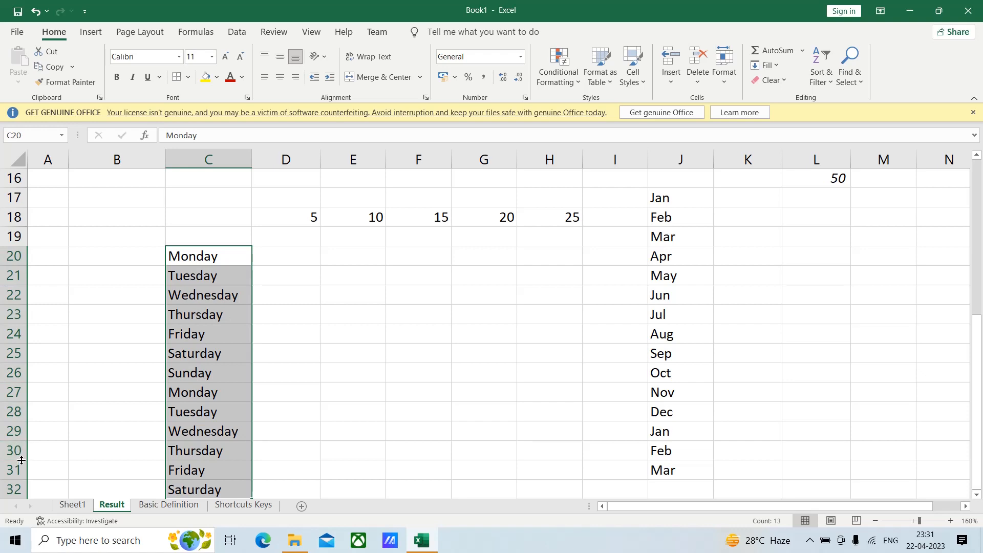
pyautogui.moveTo(21, 460); pyautogui.dragTo(22, 487)
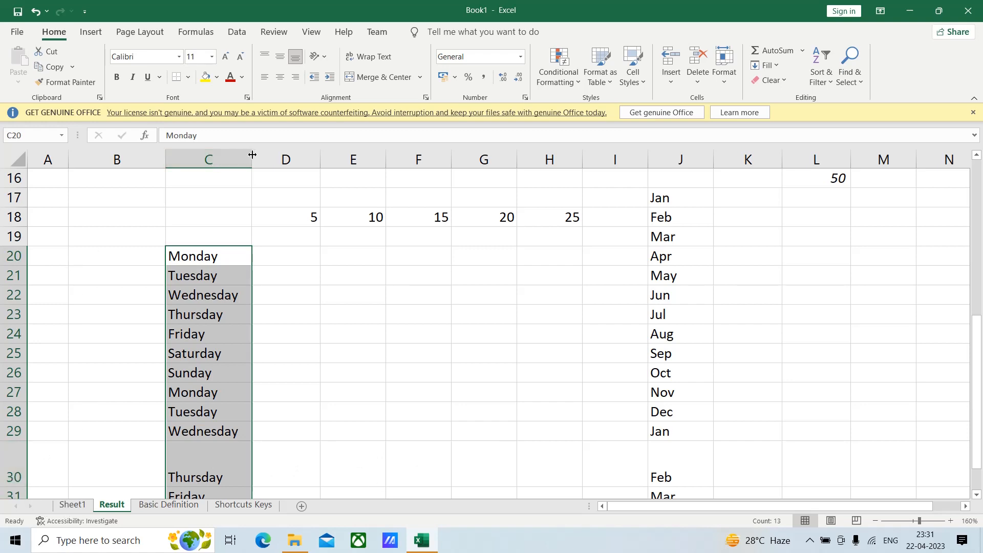
pyautogui.moveTo(253, 155); pyautogui.dragTo(261, 154)
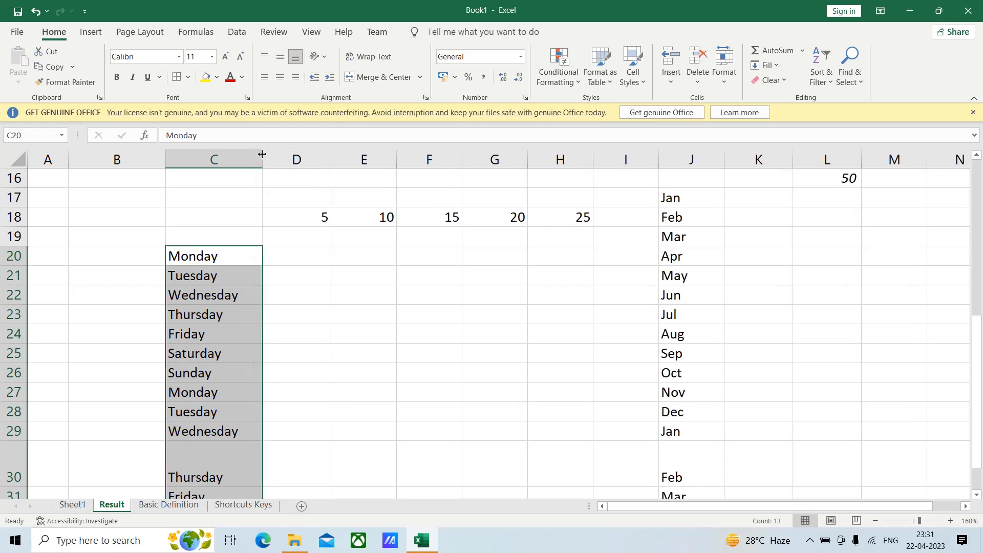
pyautogui.click(360, 316)
# Clear the practice series from L7:L18 and from the block C18:J33 below the result table.
pyautogui.scroll(5, 360, 317)
pyautogui.scroll(-4, 360, 317)
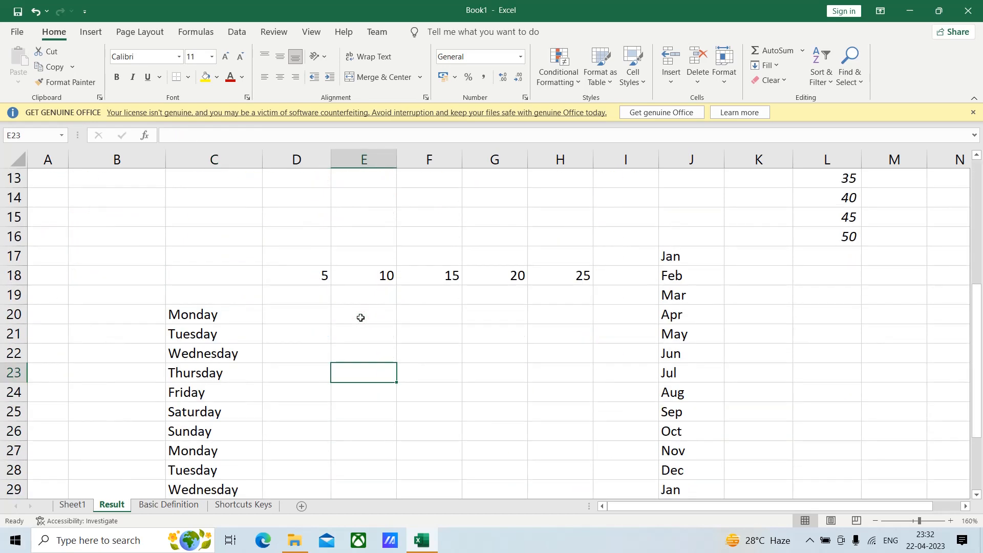
pyautogui.scroll(4, 360, 317)
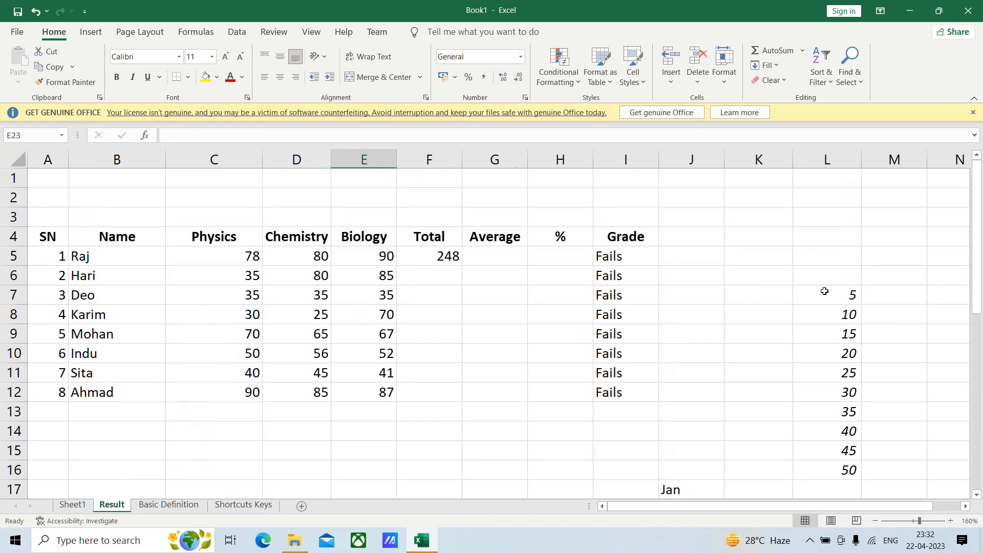
pyautogui.moveTo(824, 291); pyautogui.dragTo(855, 383)
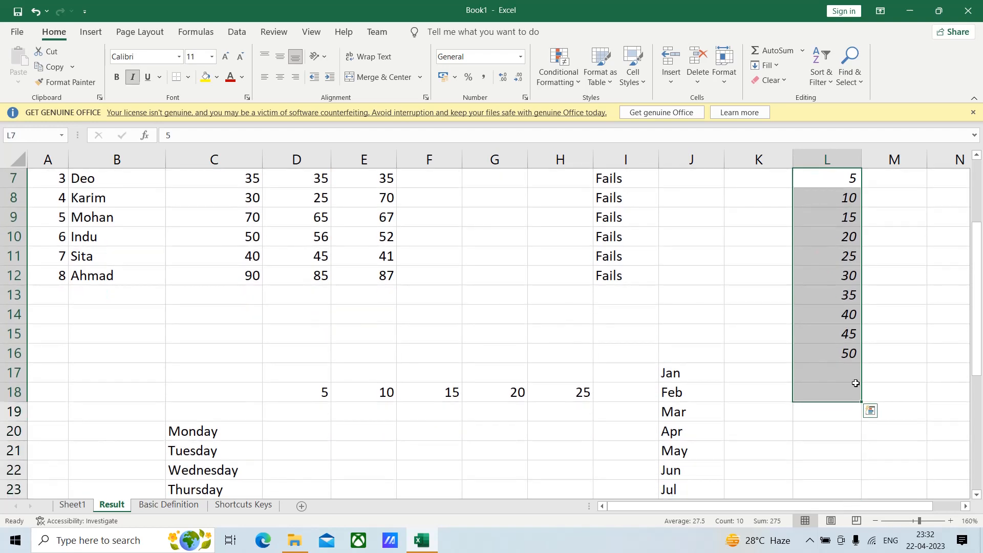
pyautogui.press('Delete')
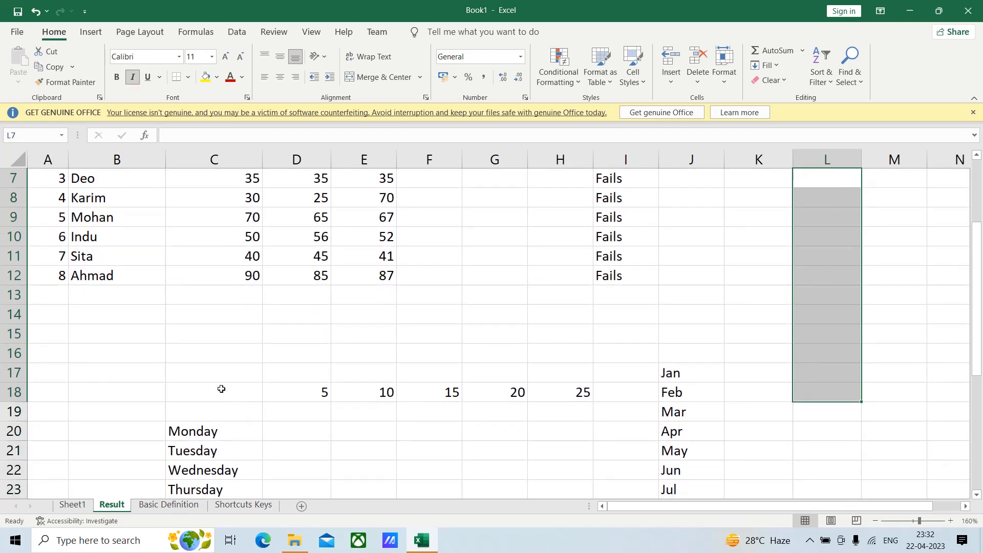
pyautogui.moveTo(221, 389); pyautogui.dragTo(675, 516)
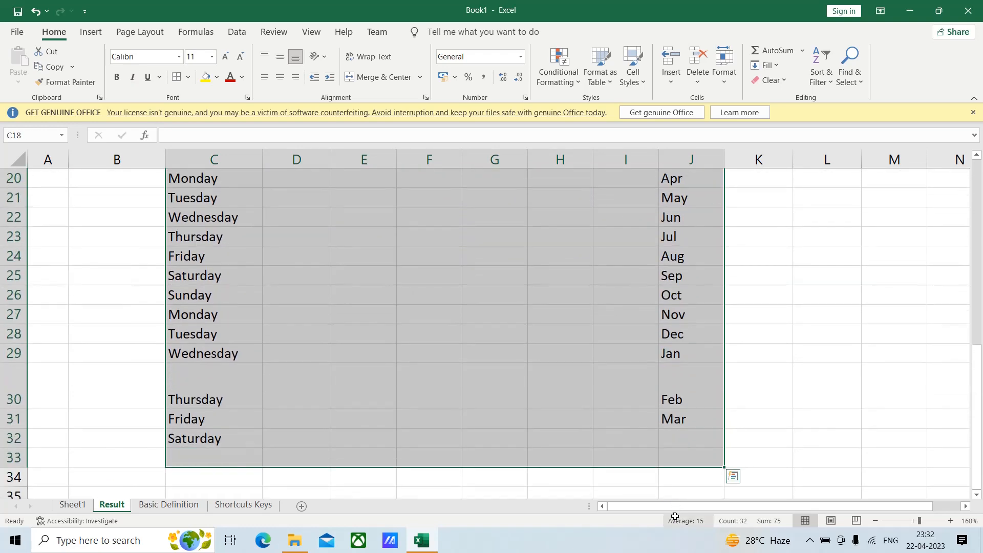
pyautogui.scroll(4, 700, 373)
pyautogui.moveTo(654, 300); pyautogui.dragTo(689, 336)
pyautogui.click(492, 312)
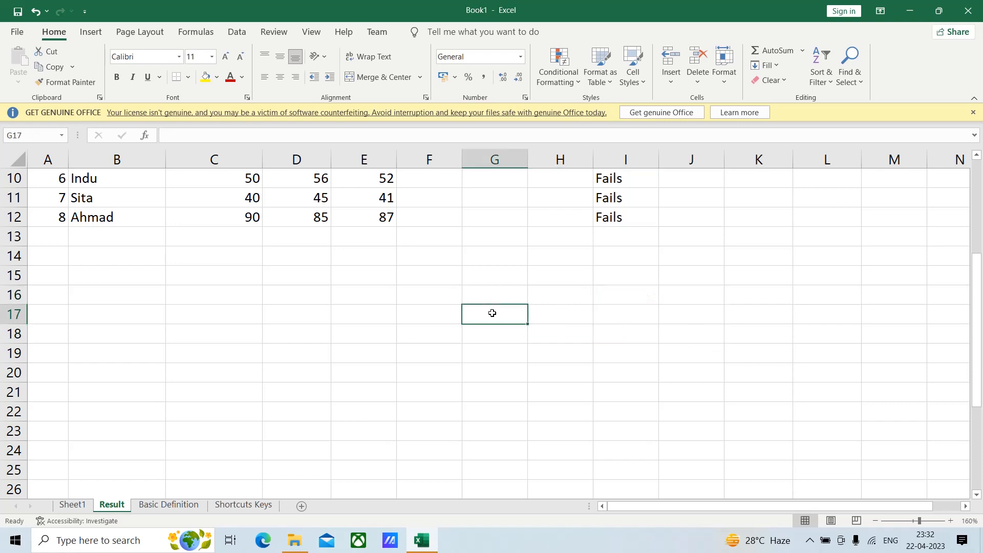
pyautogui.scroll(3, 554, 312)
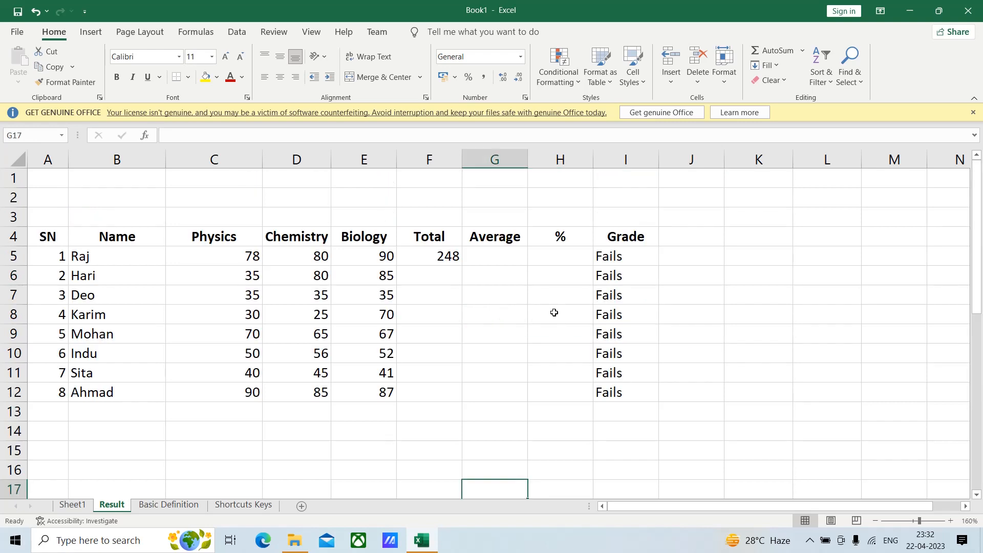
# Copy the total formula from F5 and paste it into F6 for the second student.
pyautogui.click(431, 256)
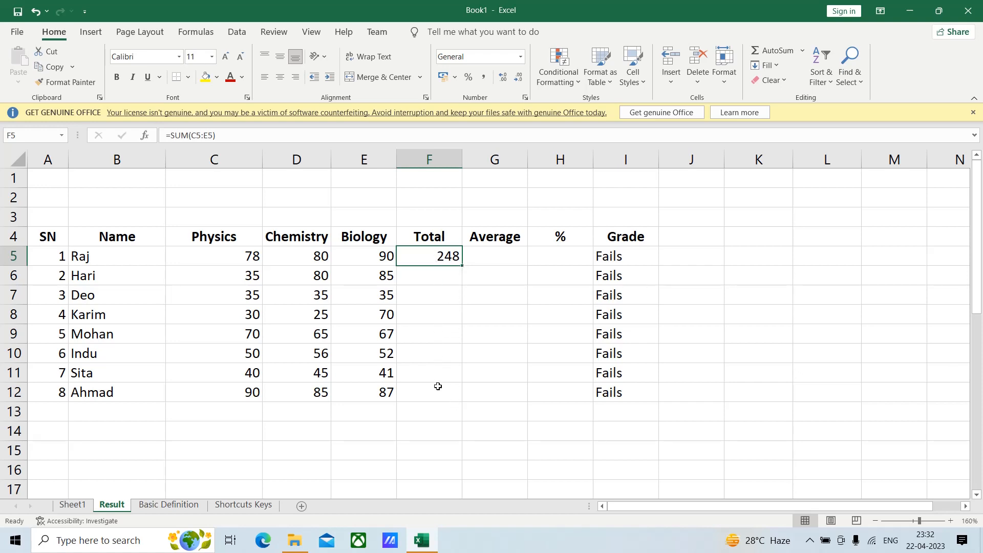
pyautogui.rightClick(429, 257)
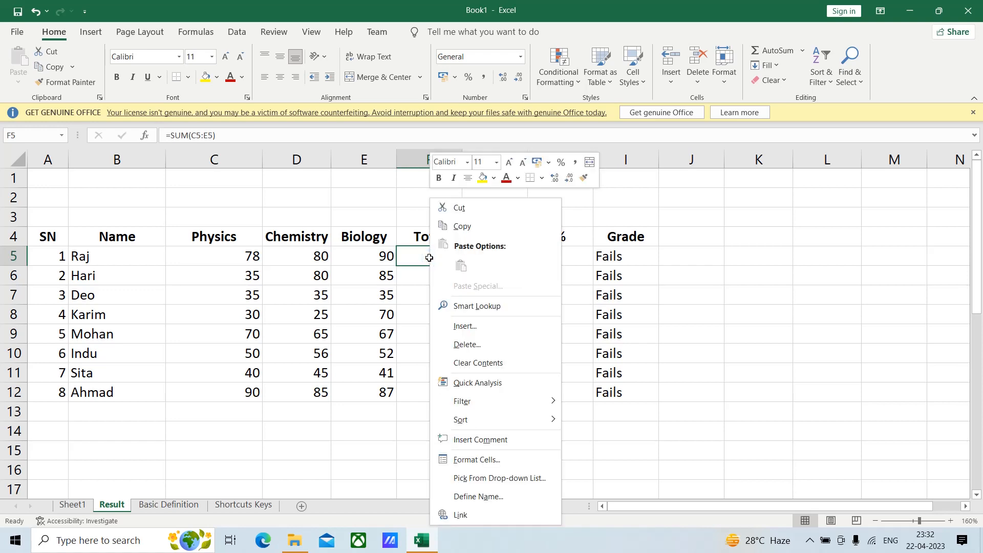
pyautogui.click(463, 227)
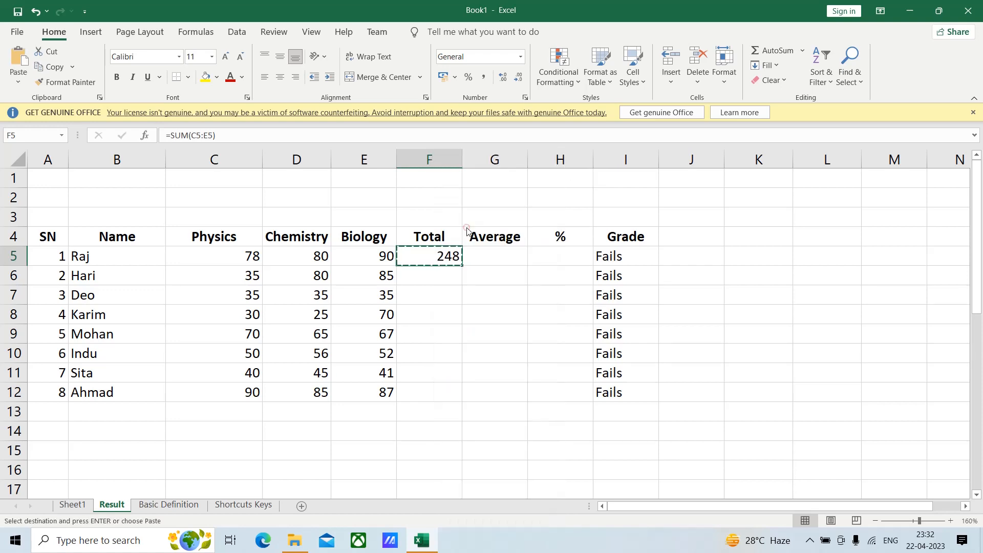
pyautogui.click(443, 282)
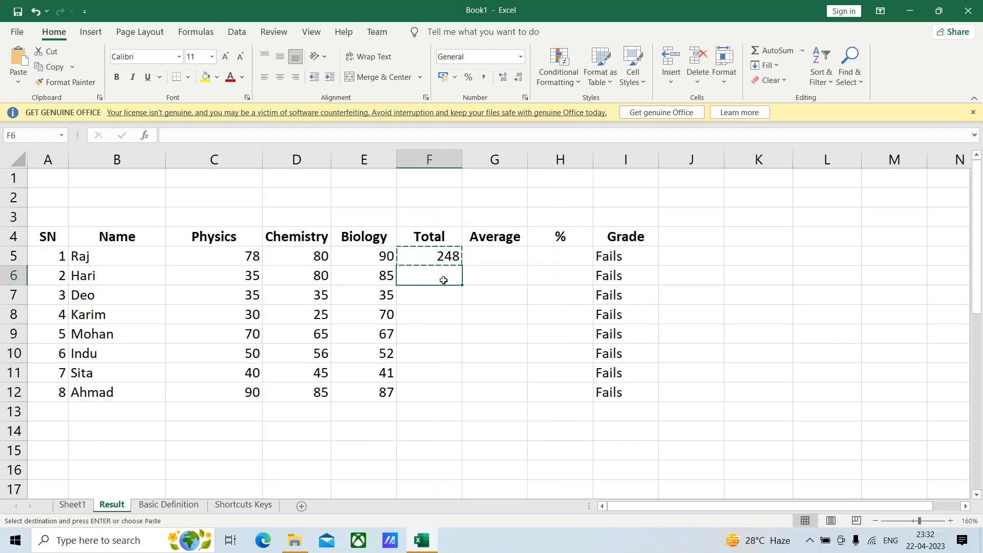
pyautogui.hotkey('ctrl', 'v')
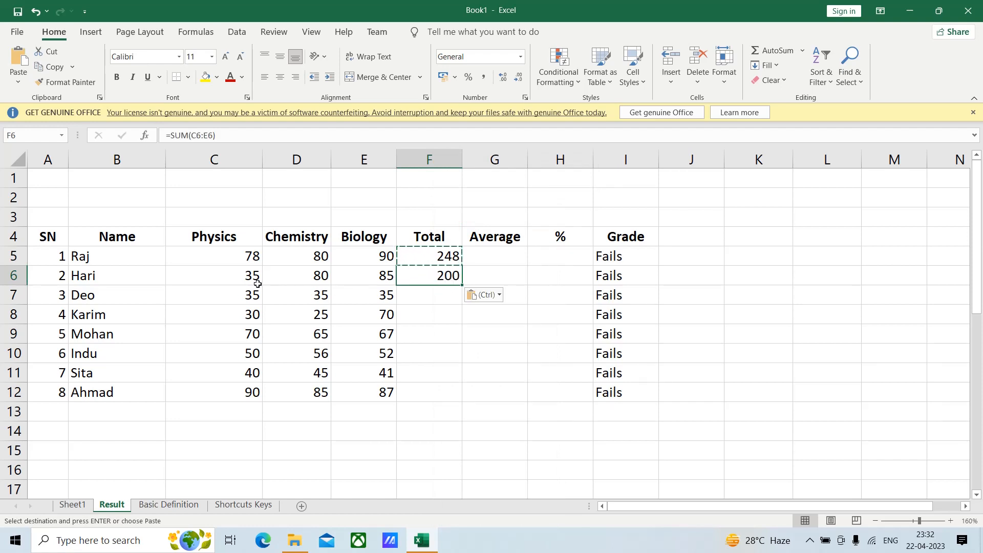
# Compare the SUM formulas in F5 and F6, and highlight the marks C6:E6 that the copied formula references.
pyautogui.click(431, 256)
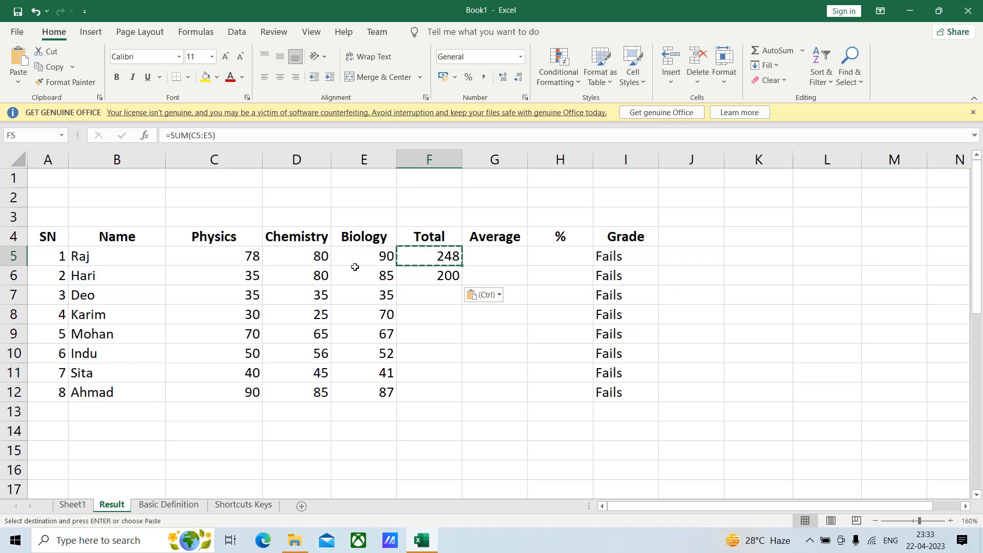
pyautogui.click(425, 255)
pyautogui.click(426, 280)
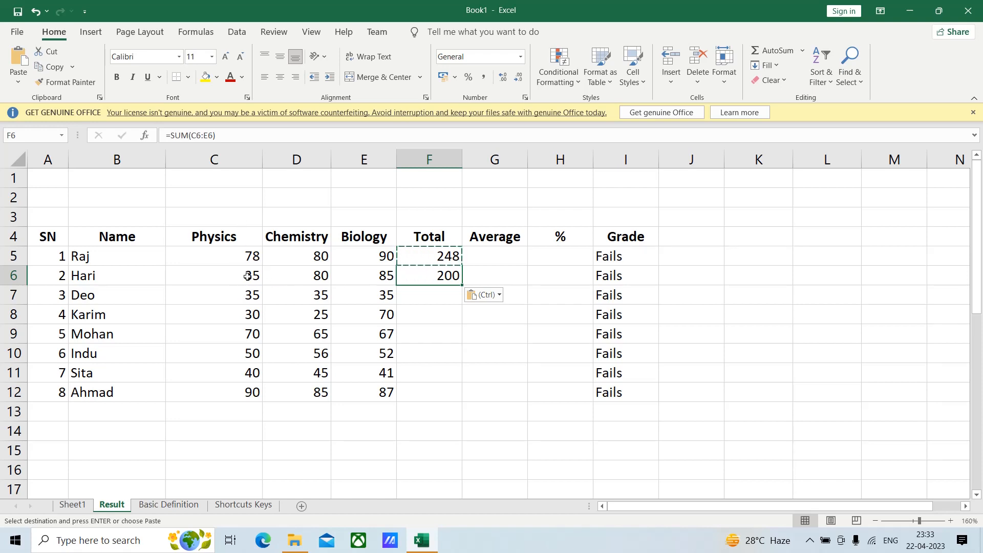
pyautogui.moveTo(239, 280); pyautogui.dragTo(368, 280)
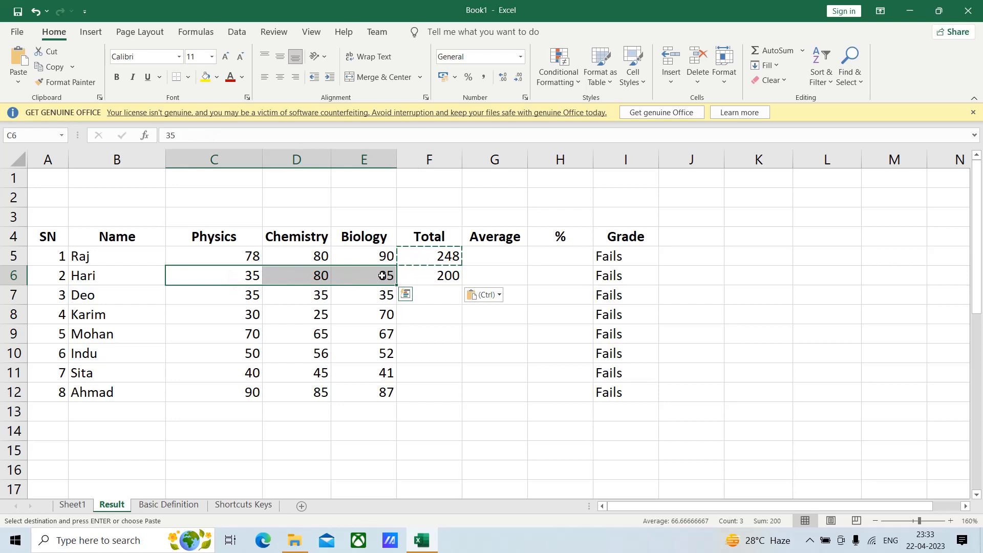
# Clear the copied total from F6 and fill the SUM formula from F5 down to F12 for all students.
pyautogui.click(441, 276)
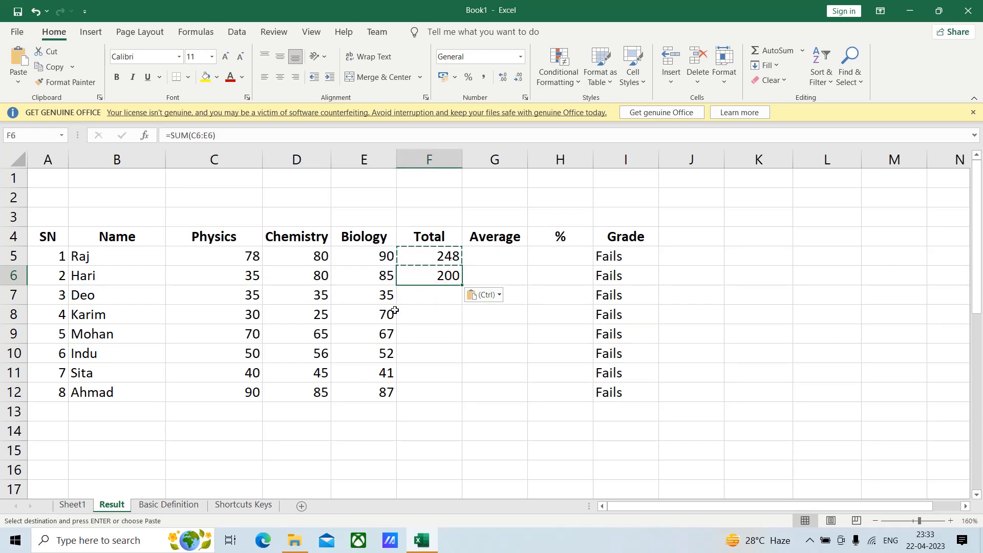
pyautogui.click(439, 294)
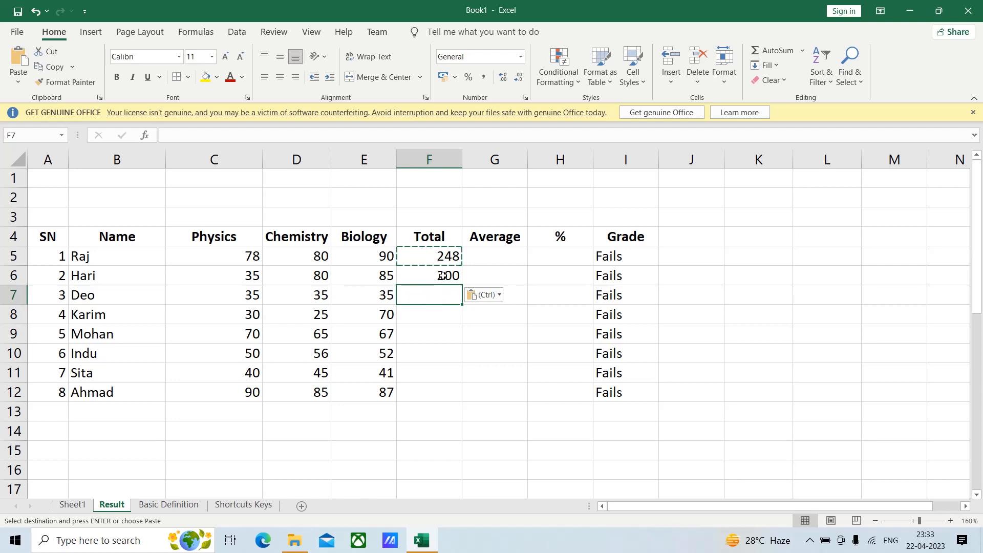
pyautogui.click(443, 275)
pyautogui.press('Delete')
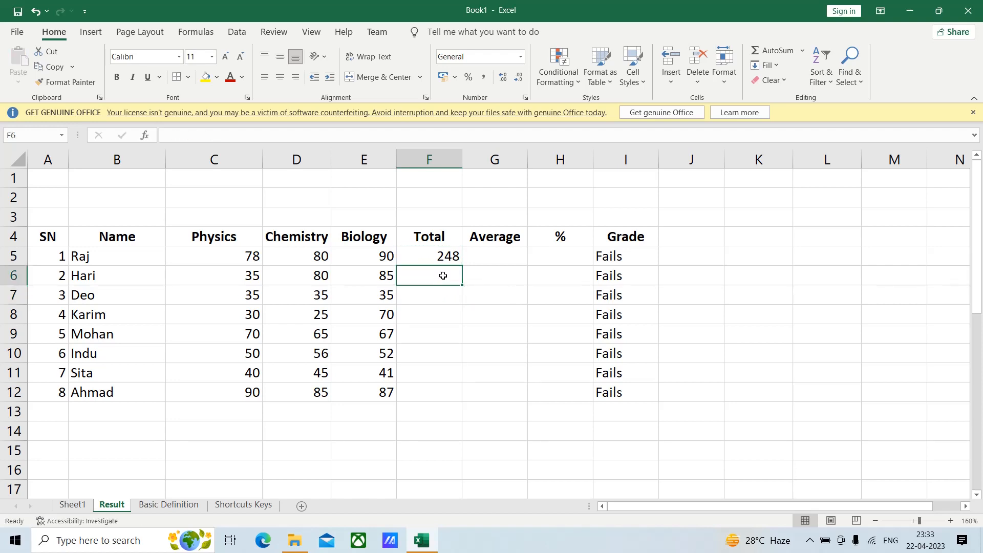
pyautogui.click(427, 252)
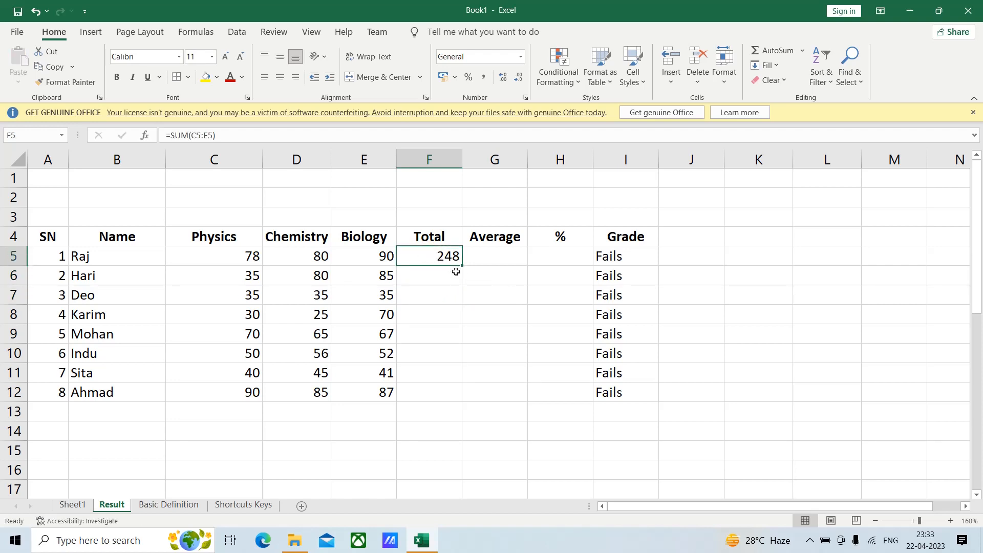
pyautogui.moveTo(463, 266); pyautogui.dragTo(470, 403)
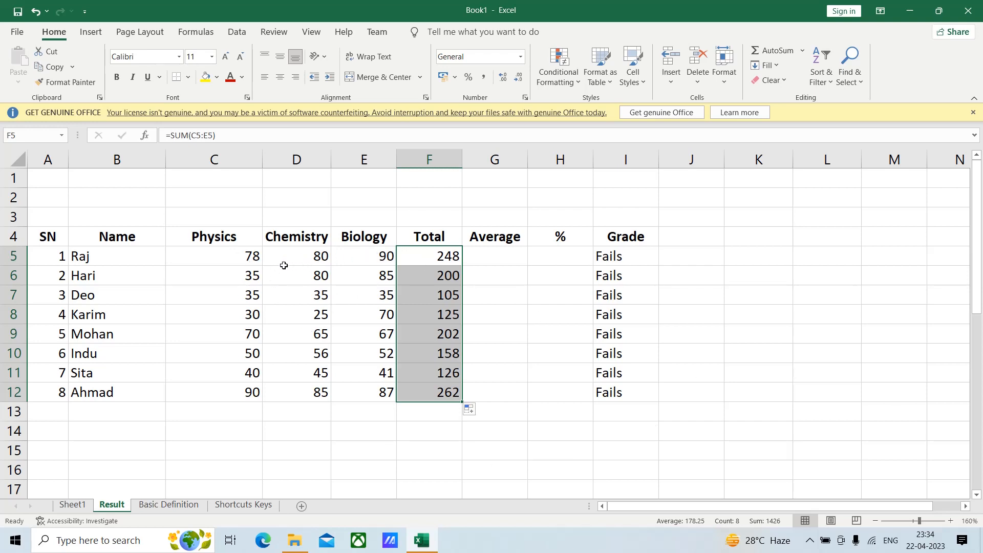
# Enter the number of subjects, 3, in cell E16 below the result table.
pyautogui.click(366, 468)
pyautogui.write('3')
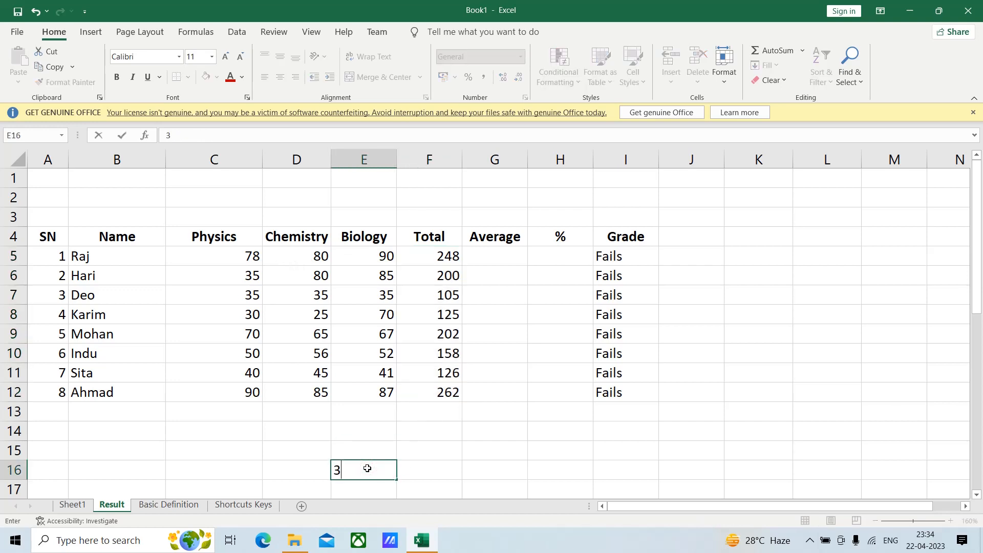
pyautogui.click(471, 474)
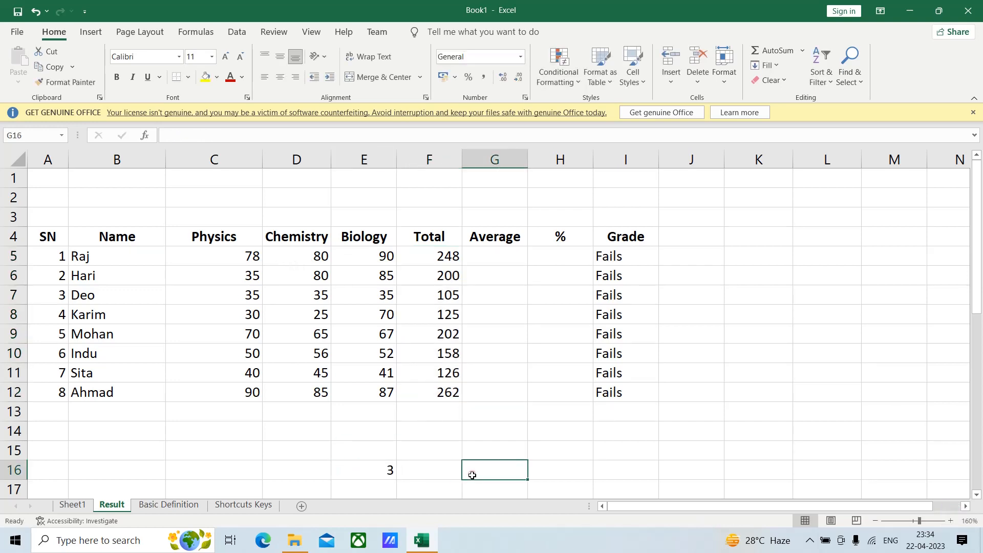
# Calculate the first student's average in G5 with the formula =F5/E16.
pyautogui.click(500, 256)
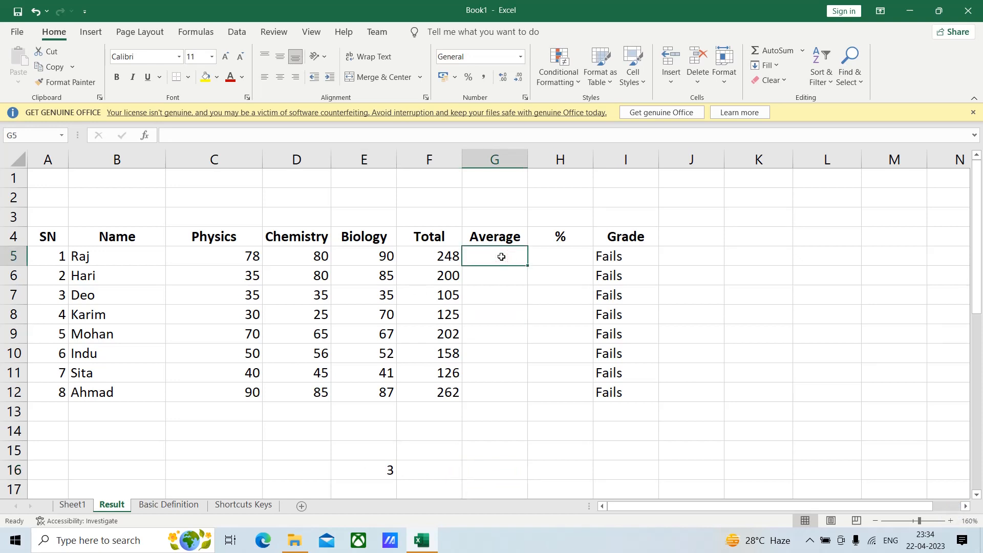
pyautogui.write('=')
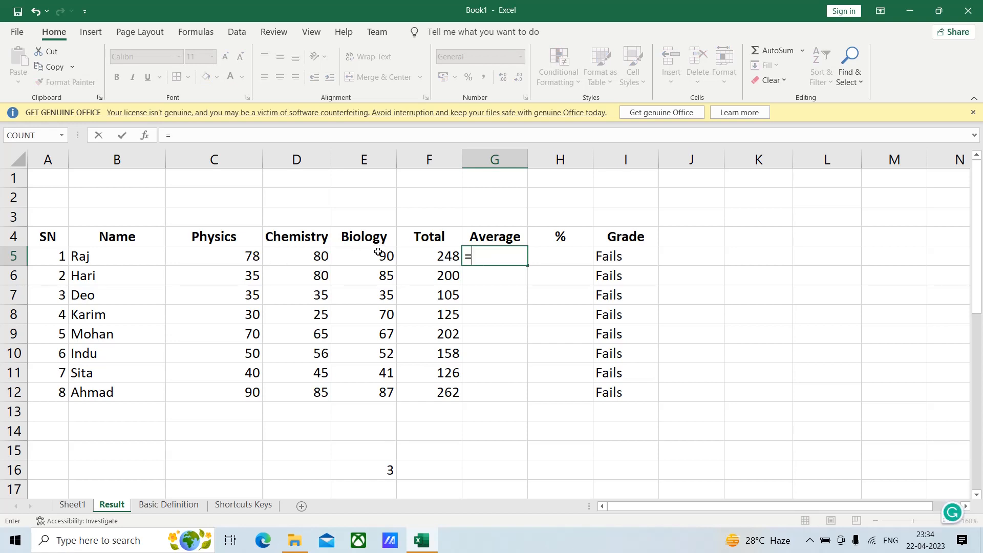
pyautogui.click(440, 257)
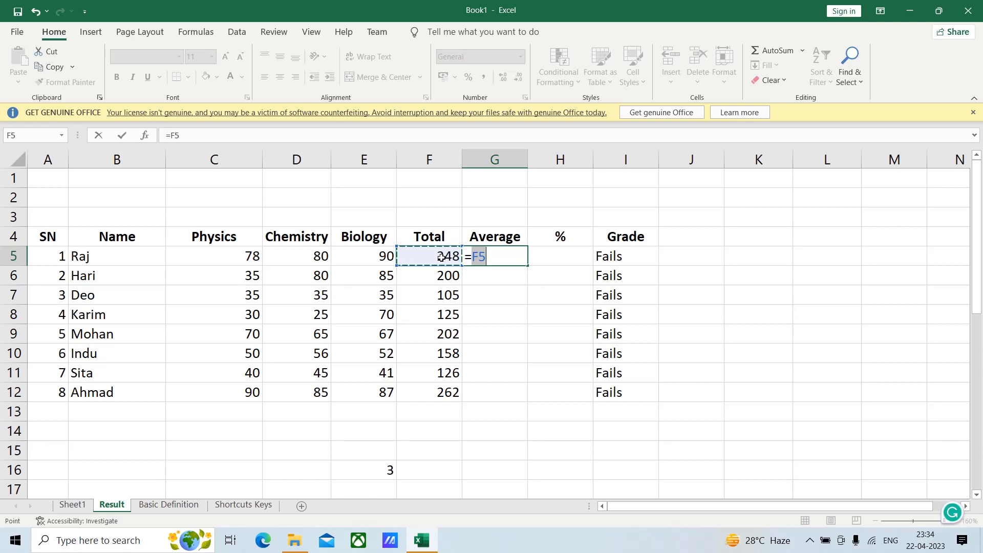
pyautogui.write('/')
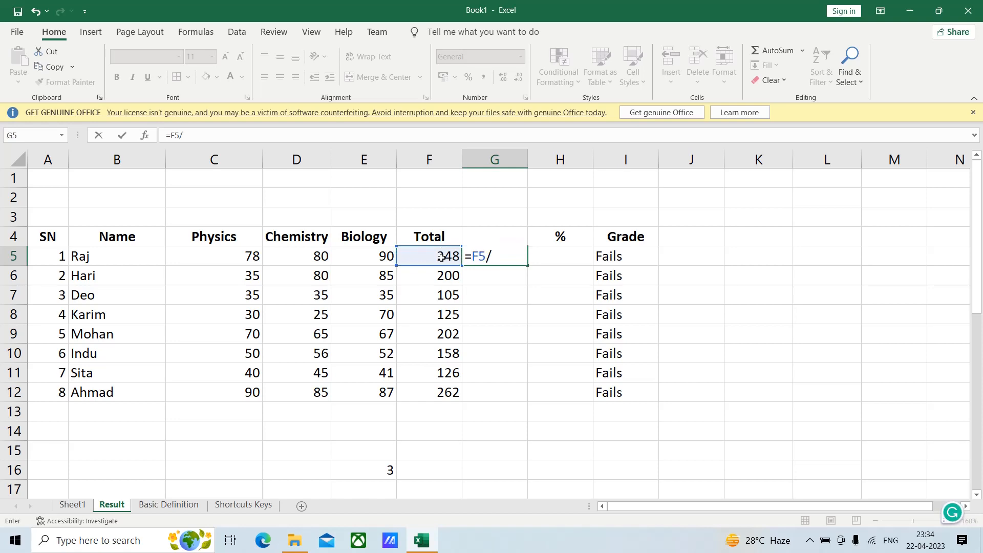
pyautogui.click(376, 476)
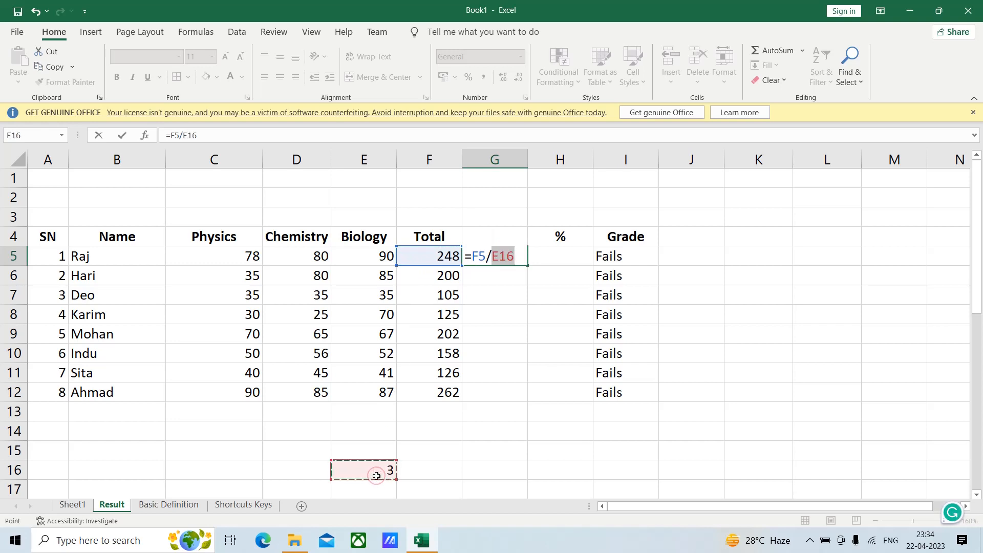
pyautogui.press('Return')
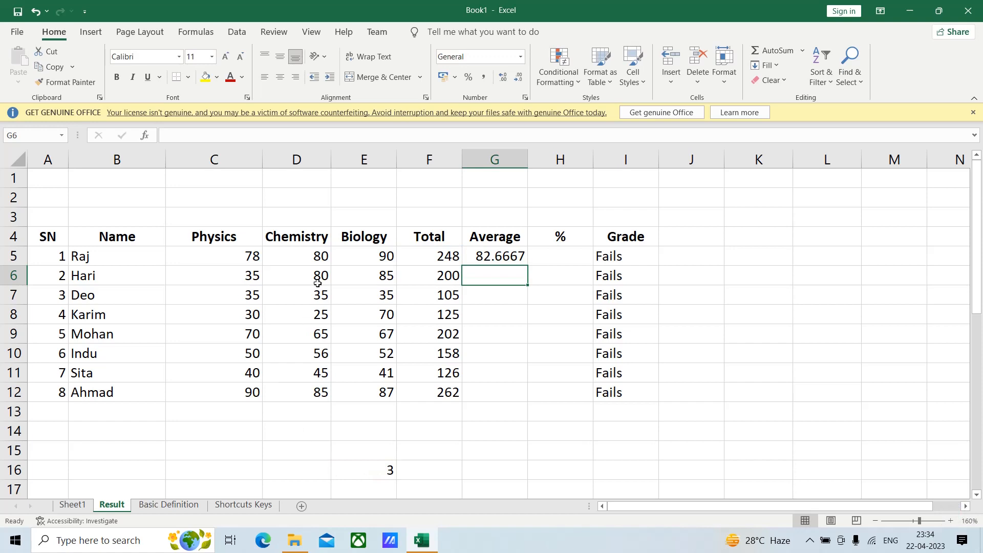
# Try to copy the average formula with its relative divisor reference from G5 into G6.
pyautogui.click(496, 254)
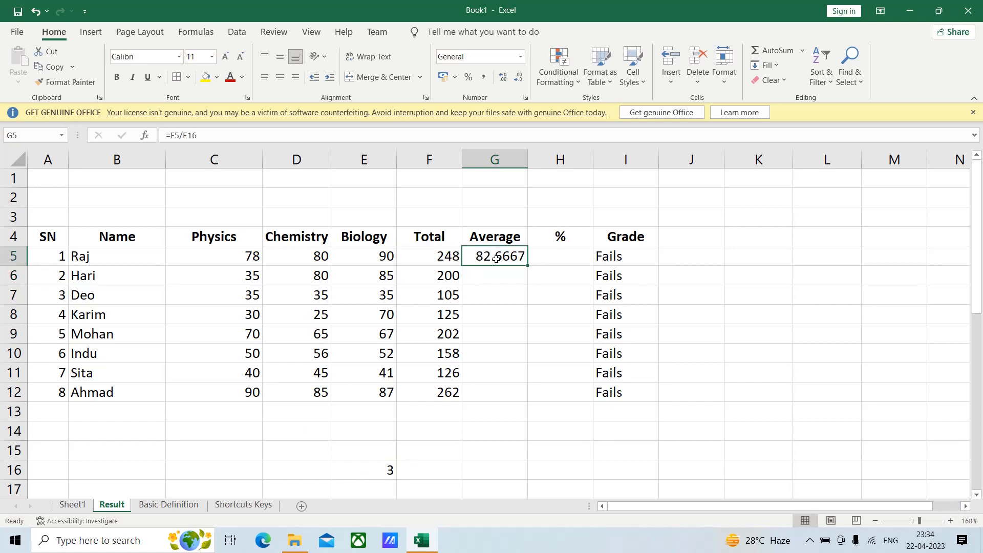
pyautogui.rightClick(496, 254)
pyautogui.click(528, 226)
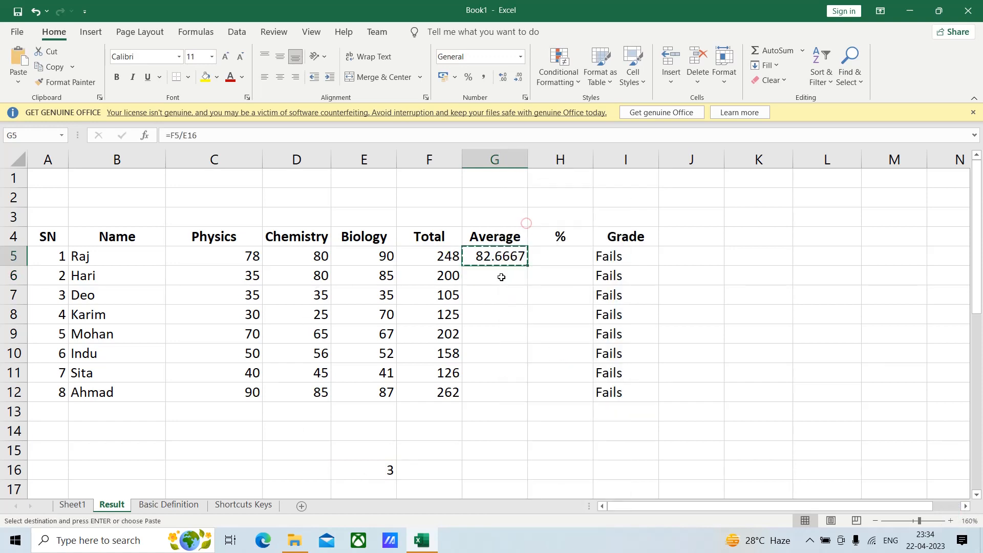
pyautogui.click(500, 277)
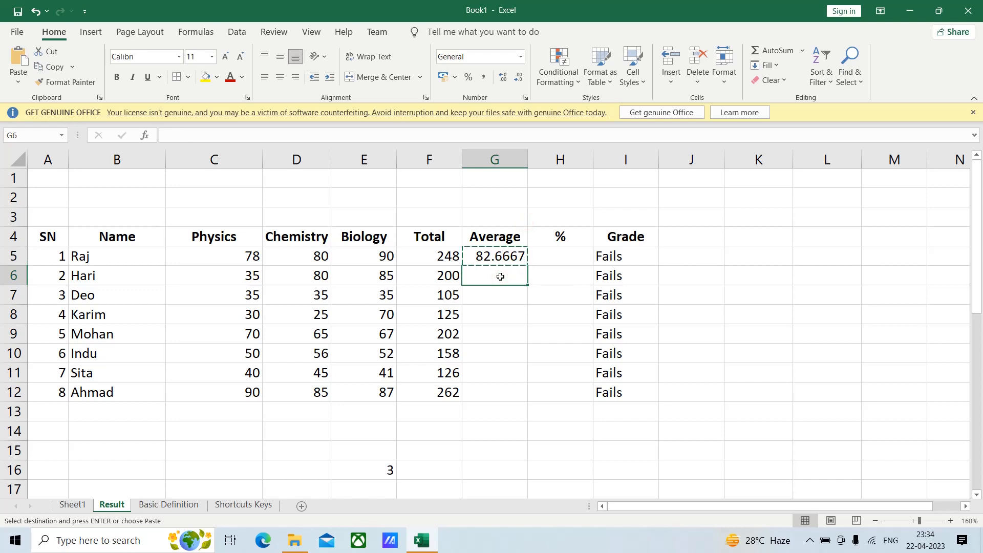
pyautogui.hotkey('ctrl', 'v')
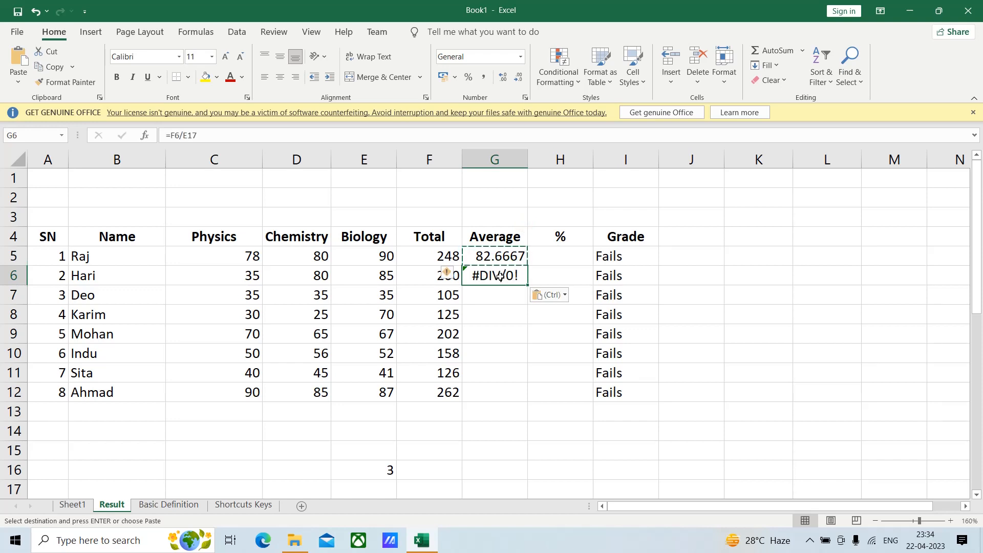
# Compare the formulas in G5 and G6, and inspect cell E17 that the copied formula divides by.
pyautogui.click(499, 256)
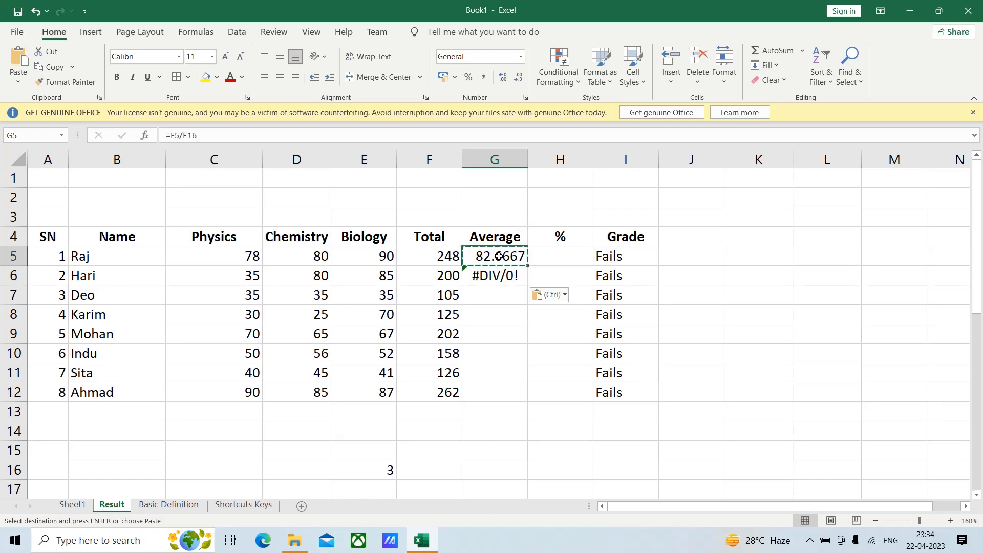
pyautogui.click(446, 259)
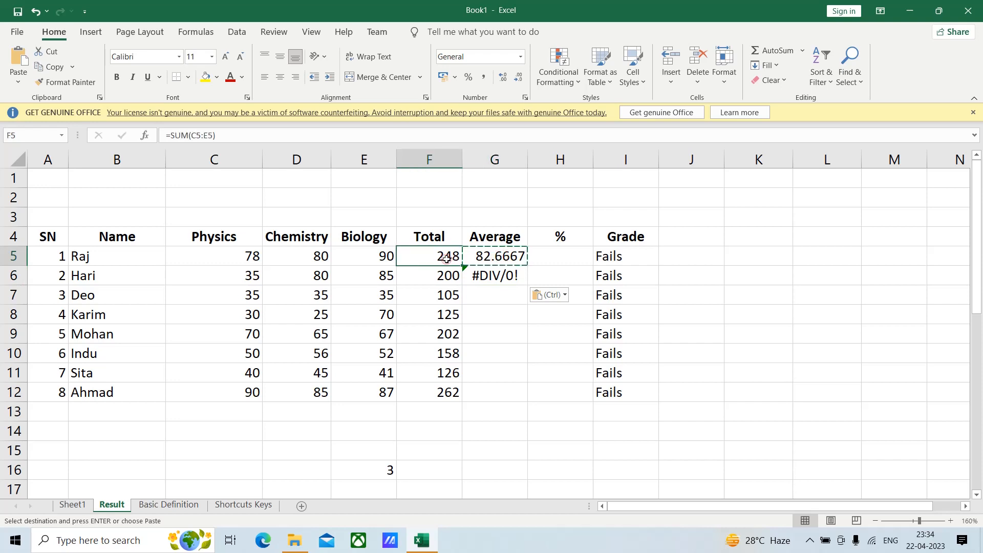
pyautogui.click(492, 256)
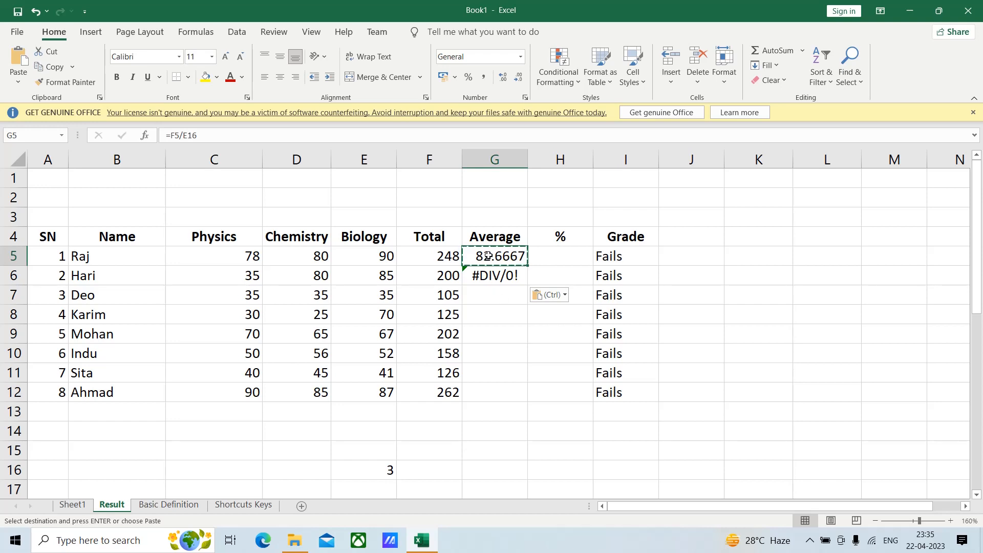
pyautogui.click(493, 276)
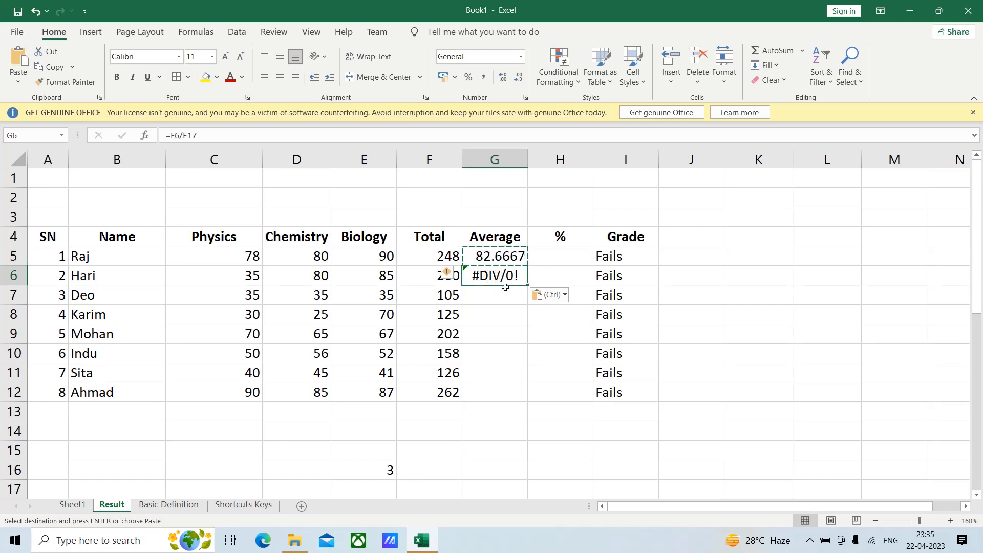
pyautogui.moveTo(441, 276)
pyautogui.click(380, 491)
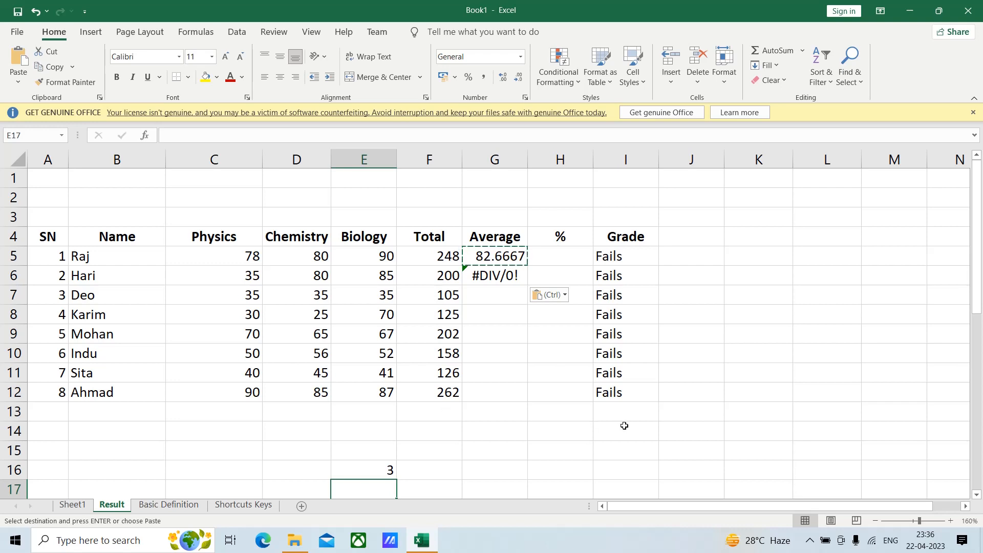
pyautogui.scroll(-1, 624, 426)
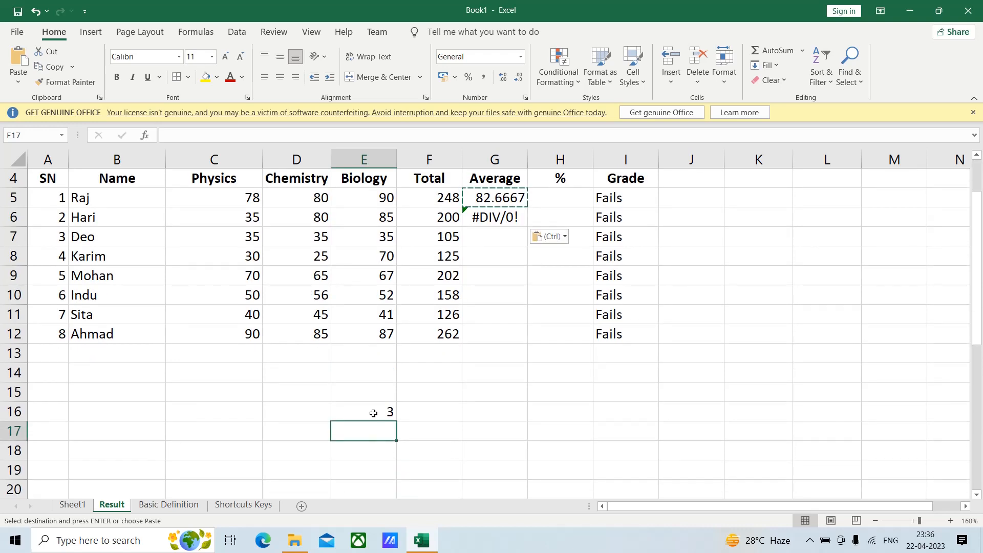
pyautogui.scroll(2, 825, 364)
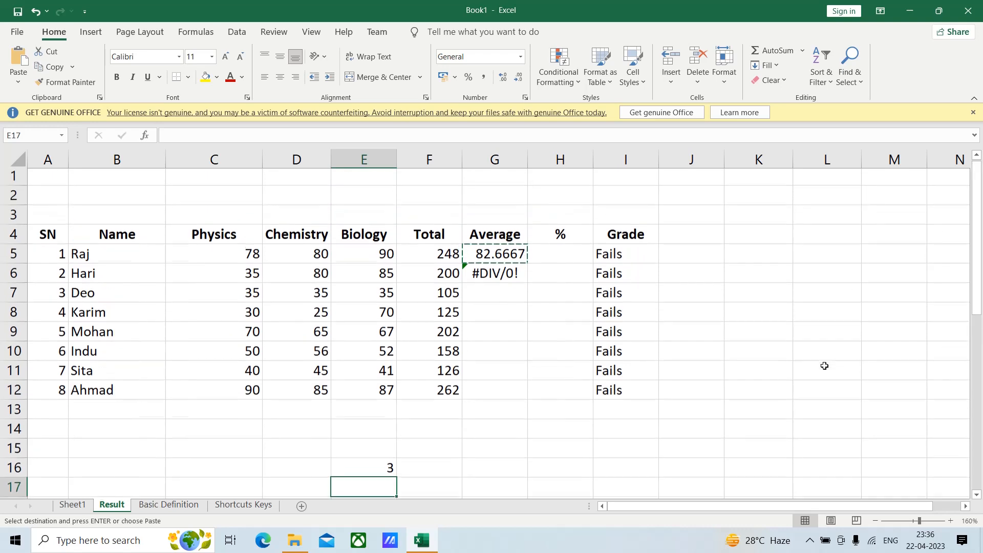
pyautogui.scroll(-1, 825, 364)
pyautogui.scroll(-1, 825, 366)
pyautogui.scroll(2, 824, 365)
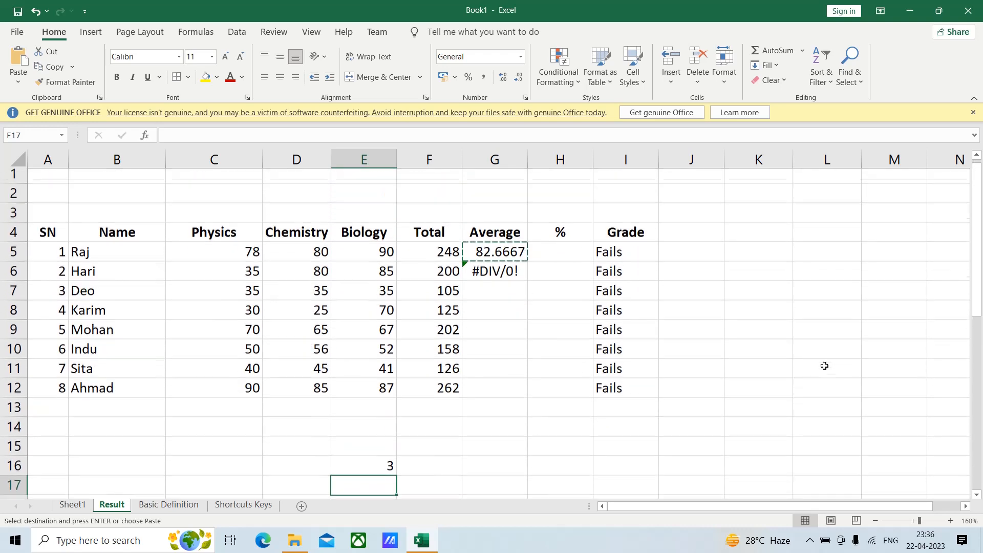
# Make the divisor reference in G5 absolute so the formula reads =F5/$E$16.
pyautogui.click(499, 260)
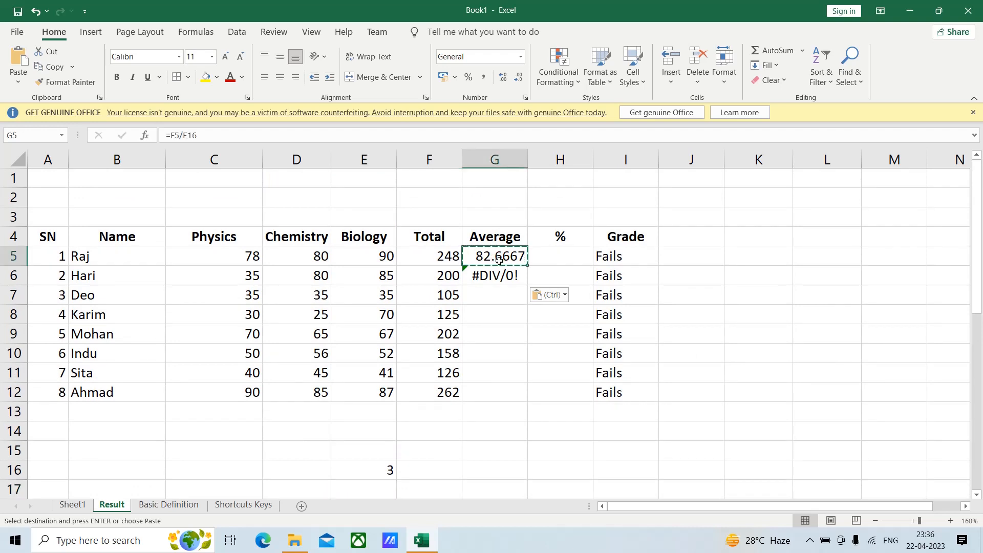
pyautogui.click(199, 136)
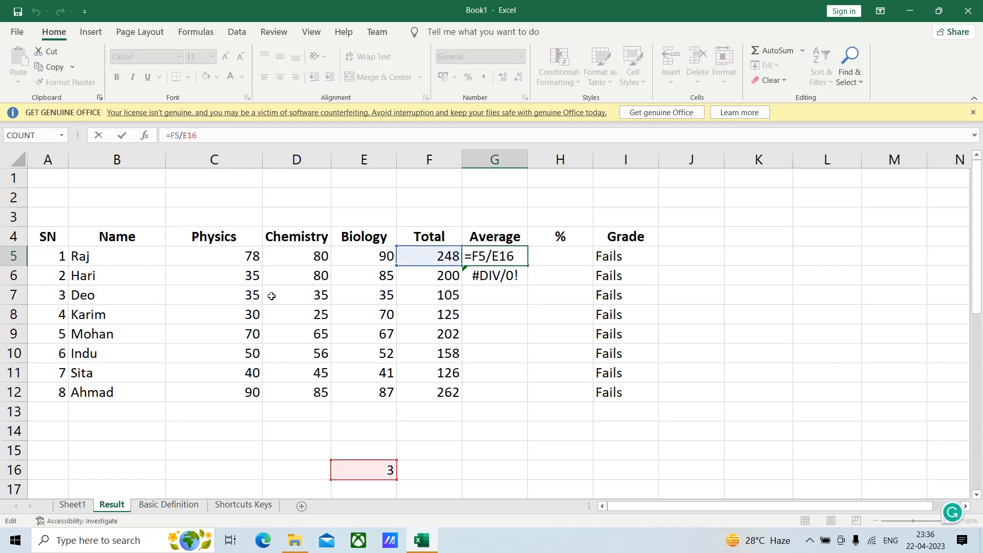
pyautogui.press('F4')
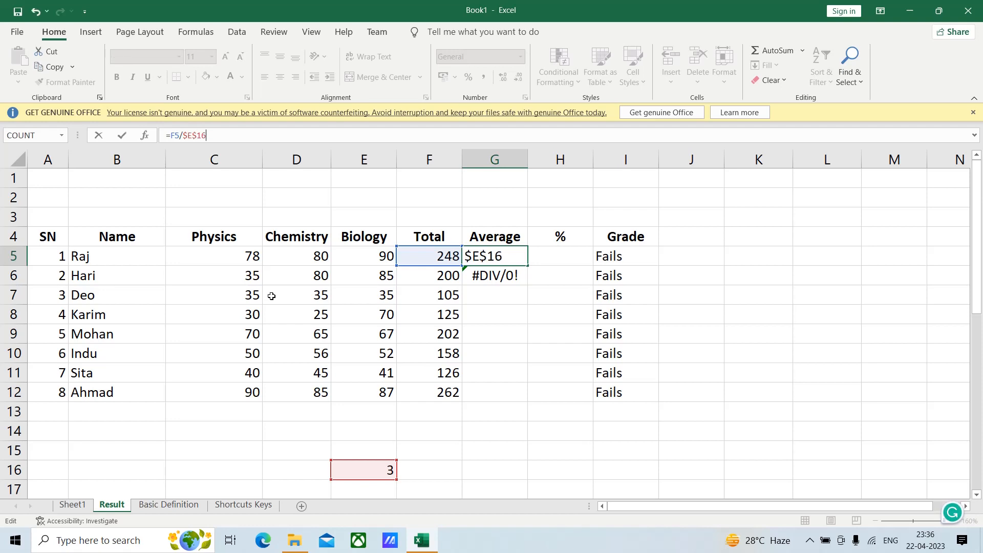
pyautogui.press('Return')
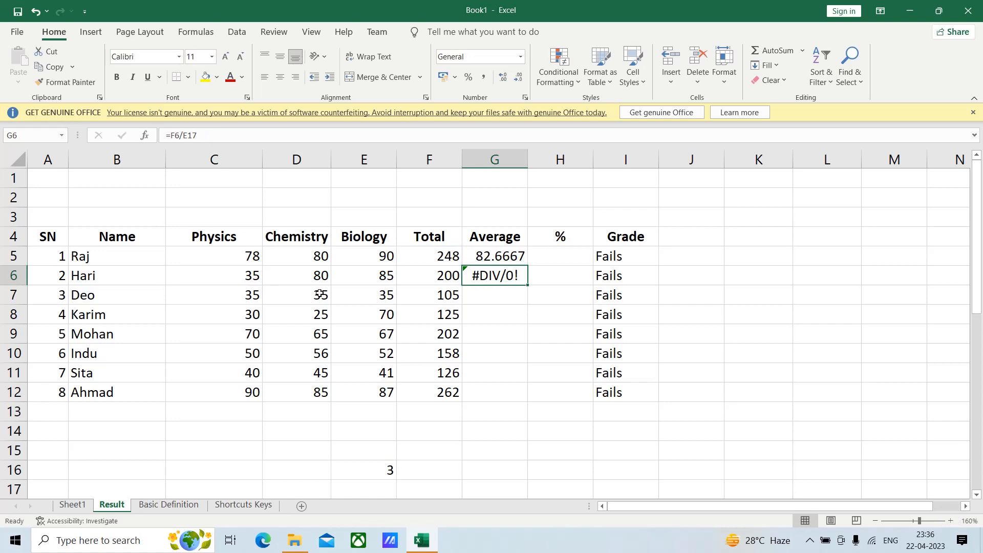
# Test the absolute reference by copying the G5 formula into G6, and clear G6 again.
pyautogui.click(507, 257)
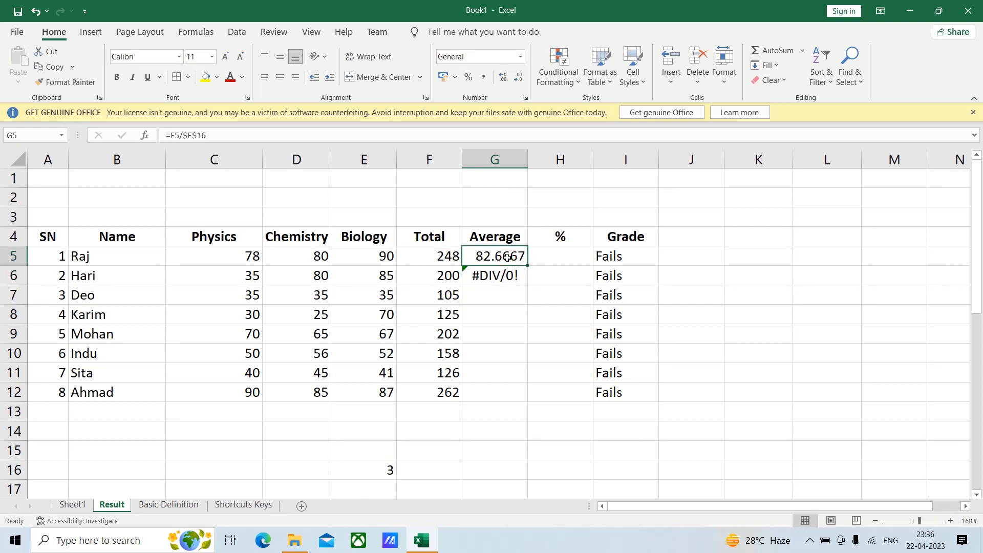
pyautogui.rightClick(506, 257)
pyautogui.click(539, 226)
pyautogui.click(499, 276)
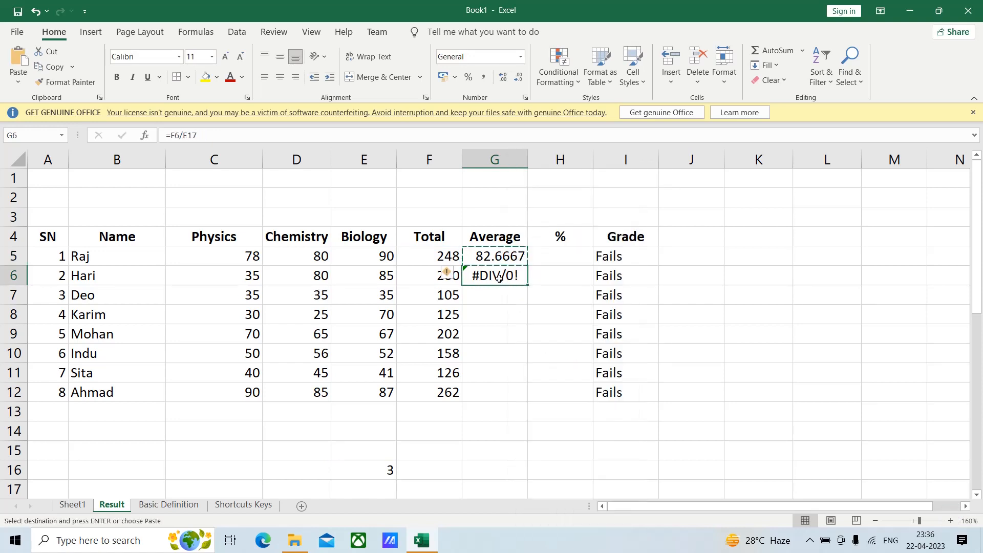
pyautogui.hotkey('ctrl', 'v')
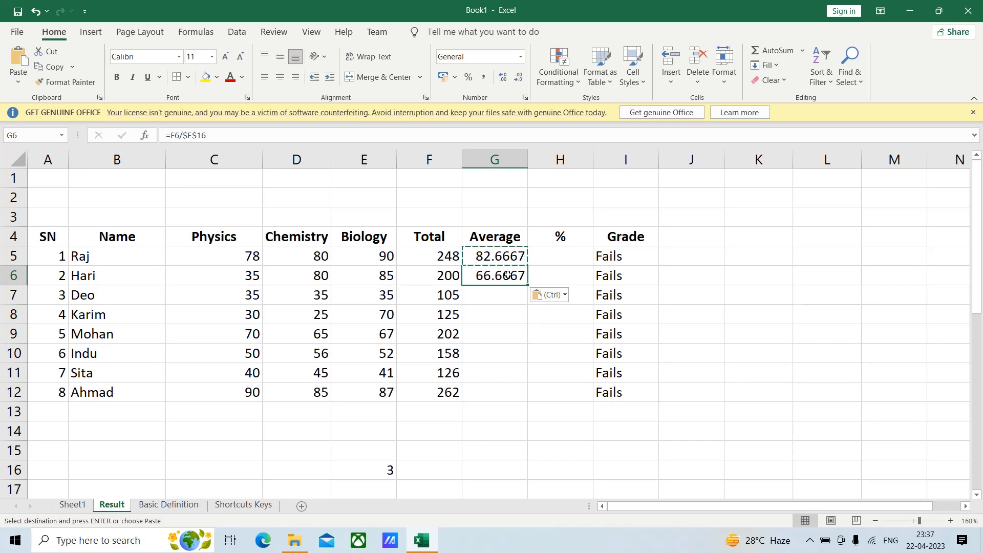
pyautogui.press('Delete')
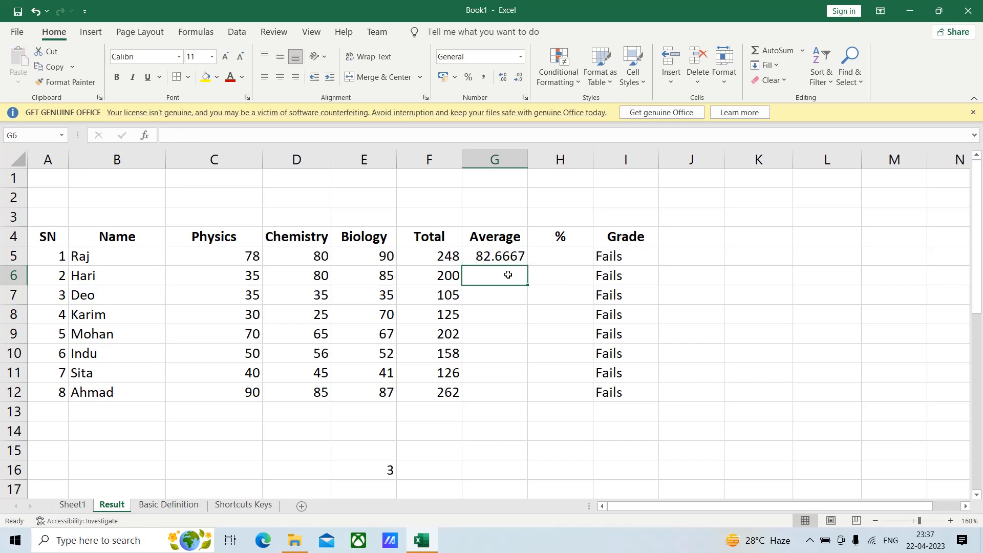
# Fill the average formula from G5 down to G12 and select the first student's percentage cell H5.
pyautogui.click(506, 256)
pyautogui.moveTo(527, 266); pyautogui.dragTo(528, 402)
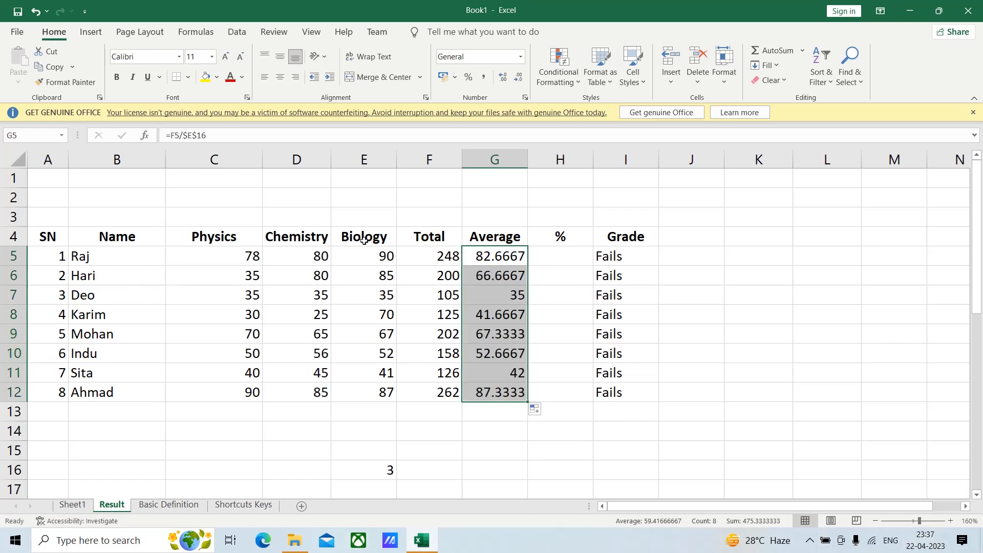
pyautogui.click(542, 250)
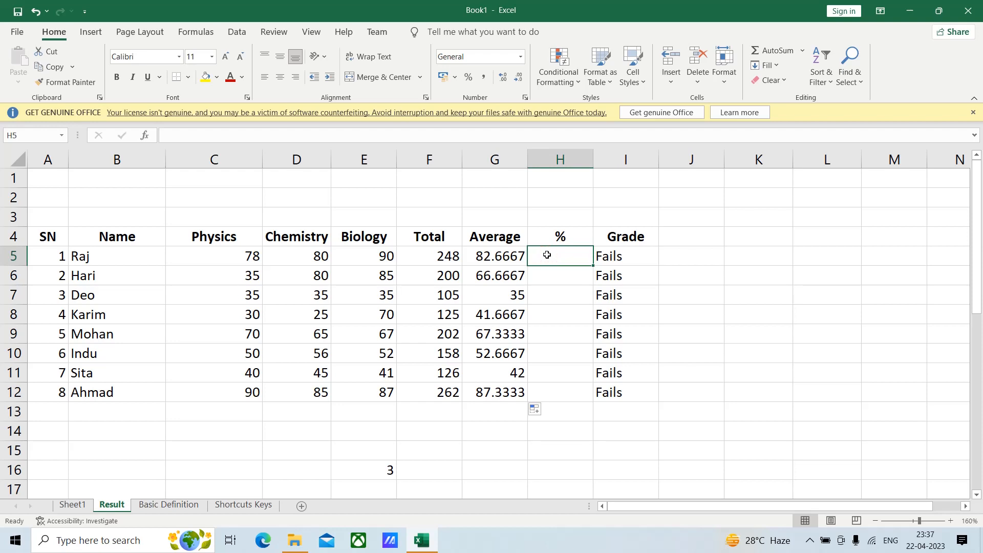
pyautogui.write('=')
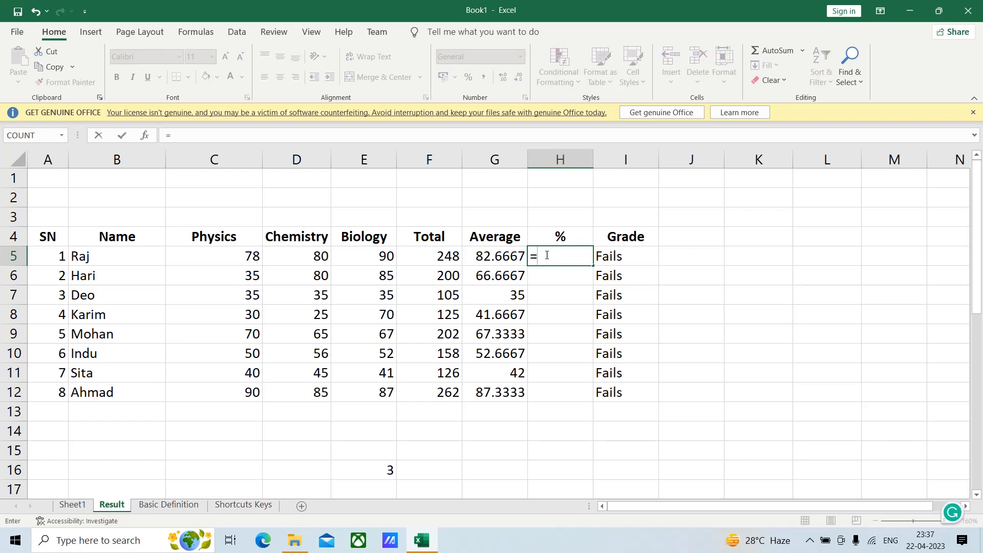
pyautogui.click(449, 257)
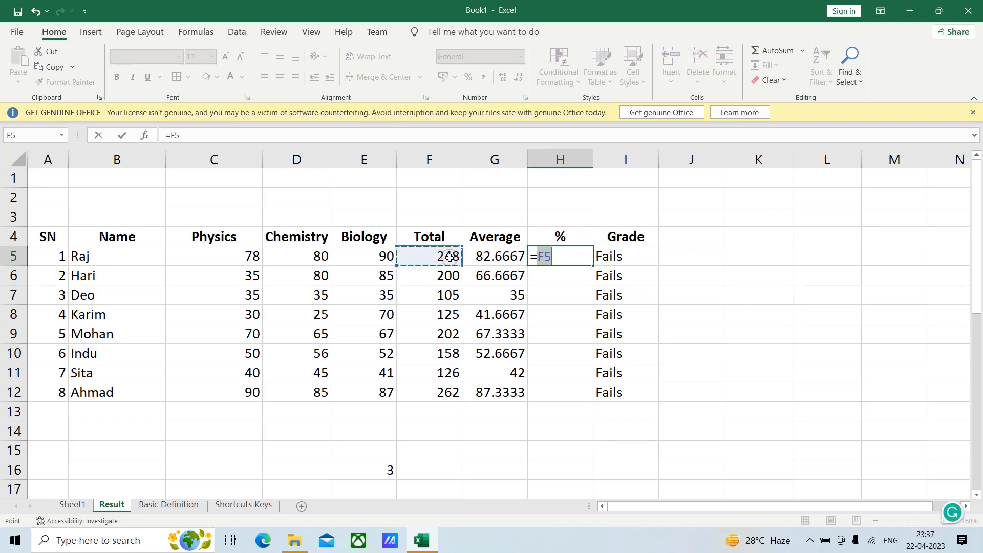
pyautogui.write('/')
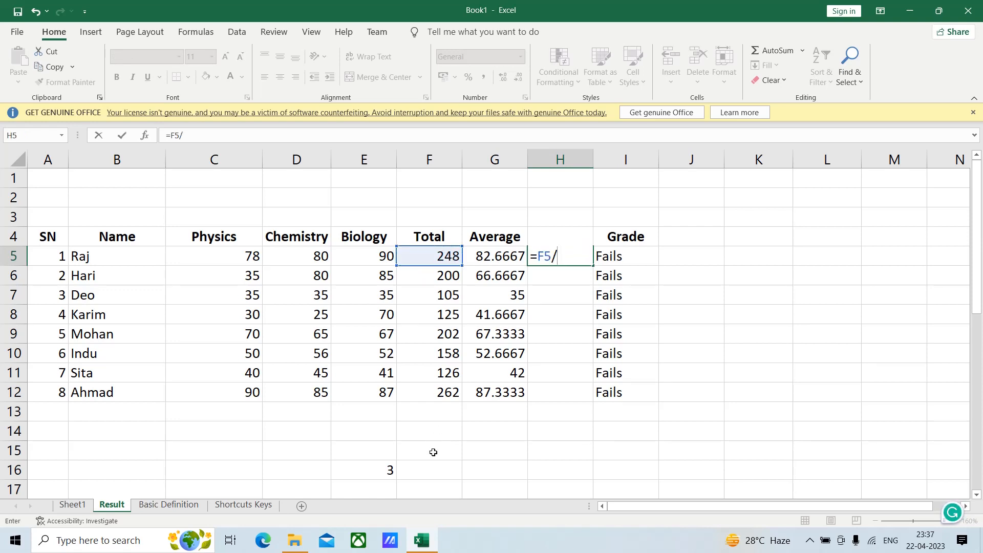
pyautogui.press('BackSpace')
pyautogui.press('BackSpace')
pyautogui.press('BackSpace')
pyautogui.press('BackSpace')
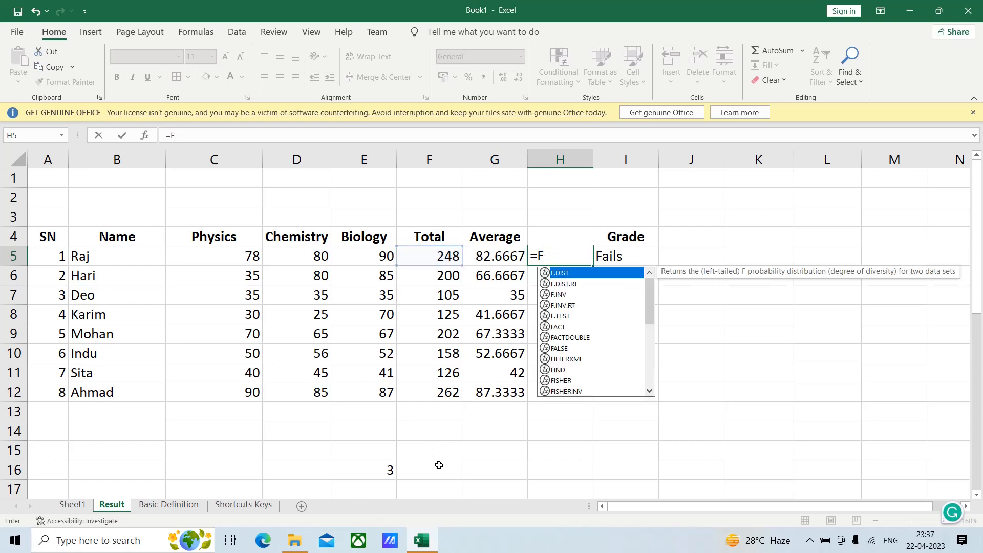
# Enter 300 as the full marks in G16 and calculate the first student's percentage in H5 with =F5/G16*100.
pyautogui.click(503, 470)
pyautogui.write('300')
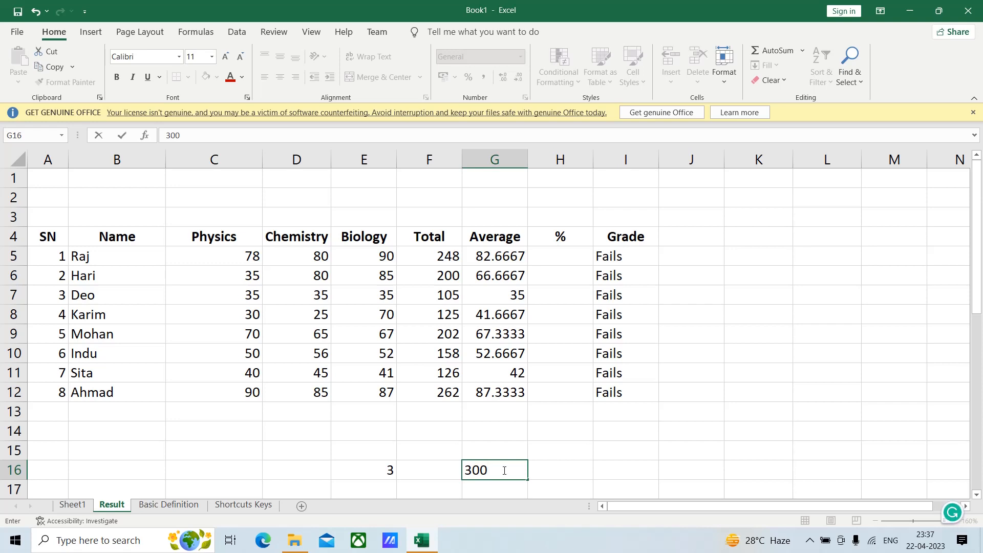
pyautogui.click(547, 257)
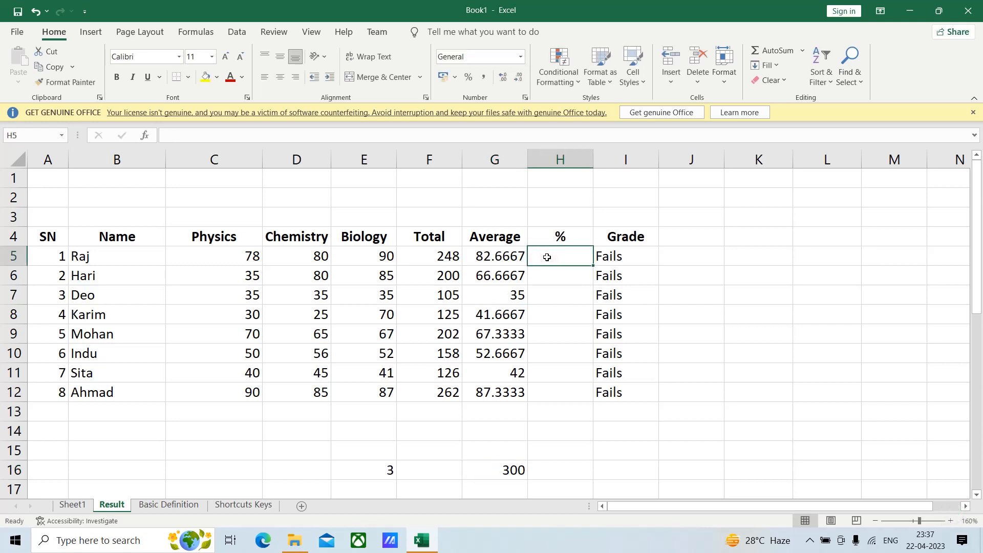
pyautogui.write('=')
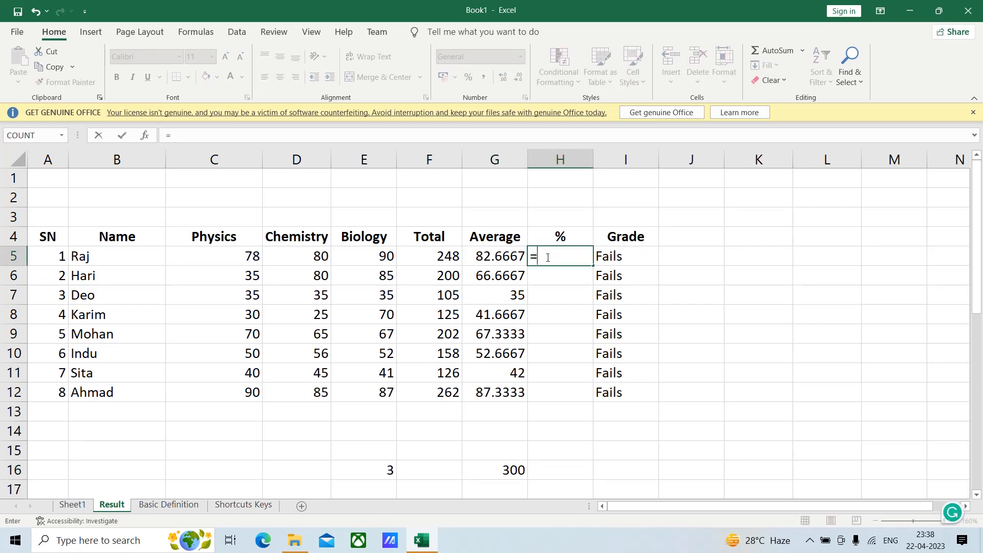
pyautogui.click(442, 255)
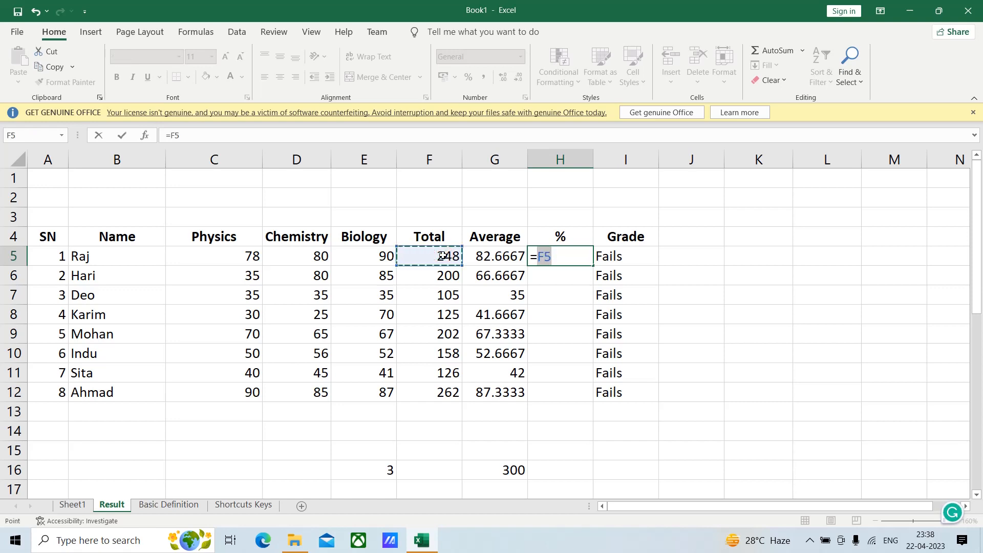
pyautogui.write('/')
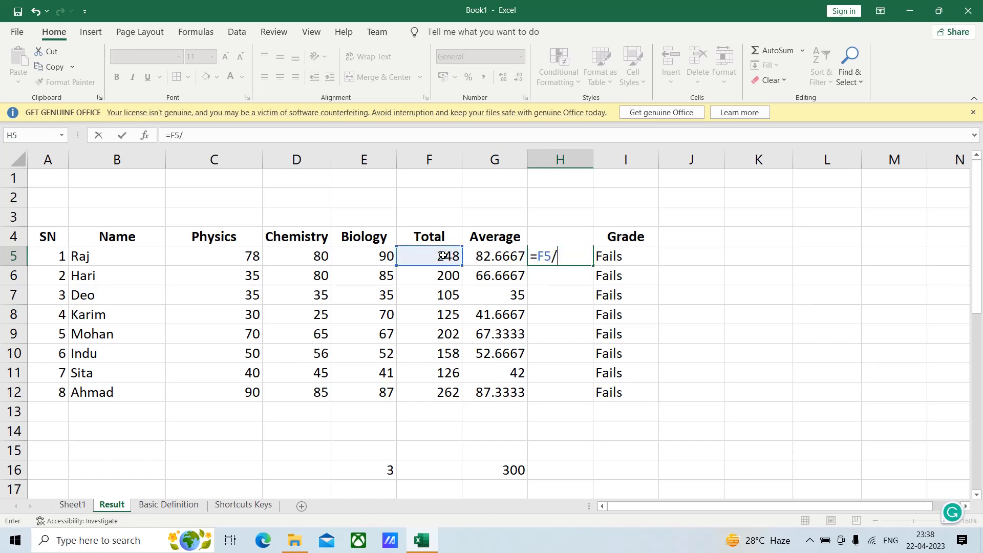
pyautogui.click(509, 469)
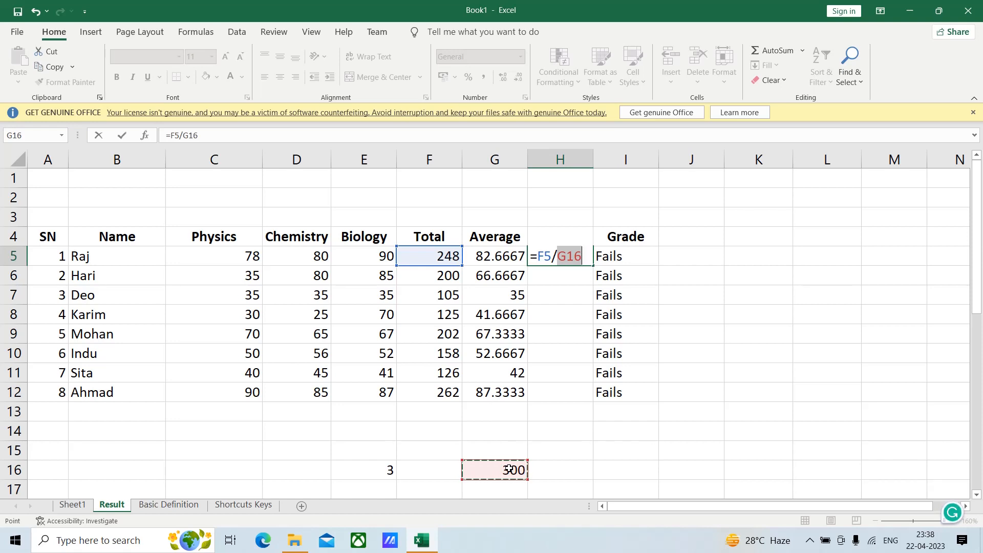
pyautogui.write('*')
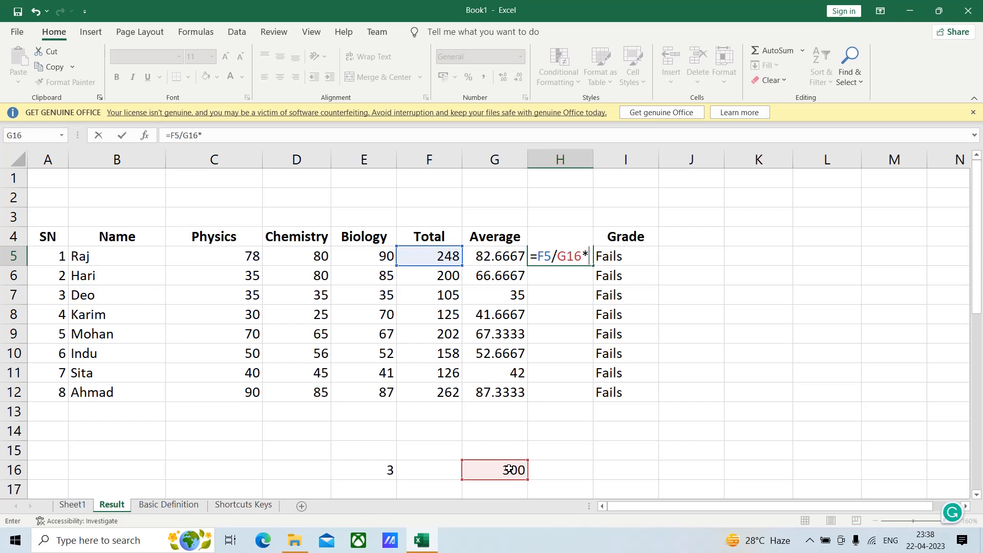
pyautogui.write('100')
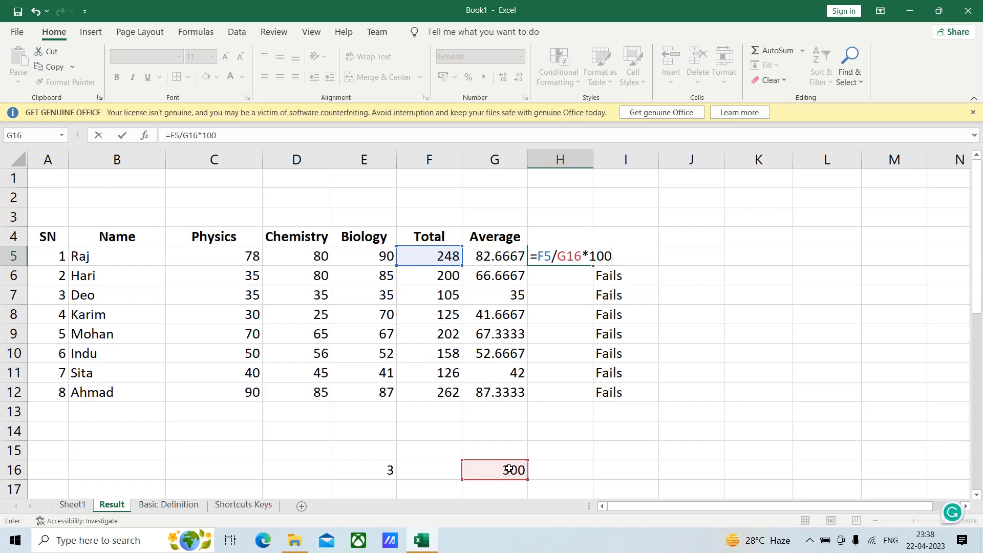
pyautogui.click(690, 432)
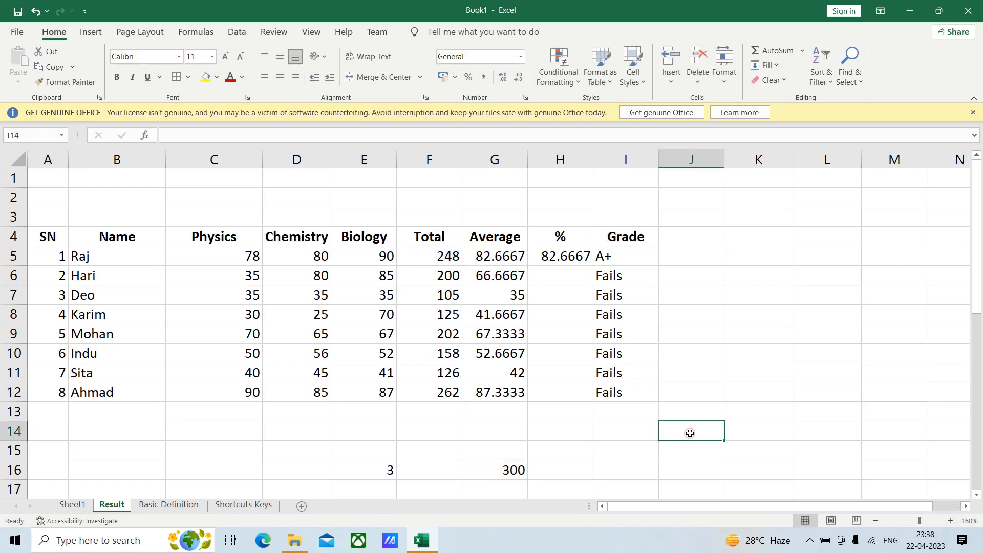
# Enclose the division in the H5 formula in parentheses so it reads =(F5/G16)*100.
pyautogui.click(552, 257)
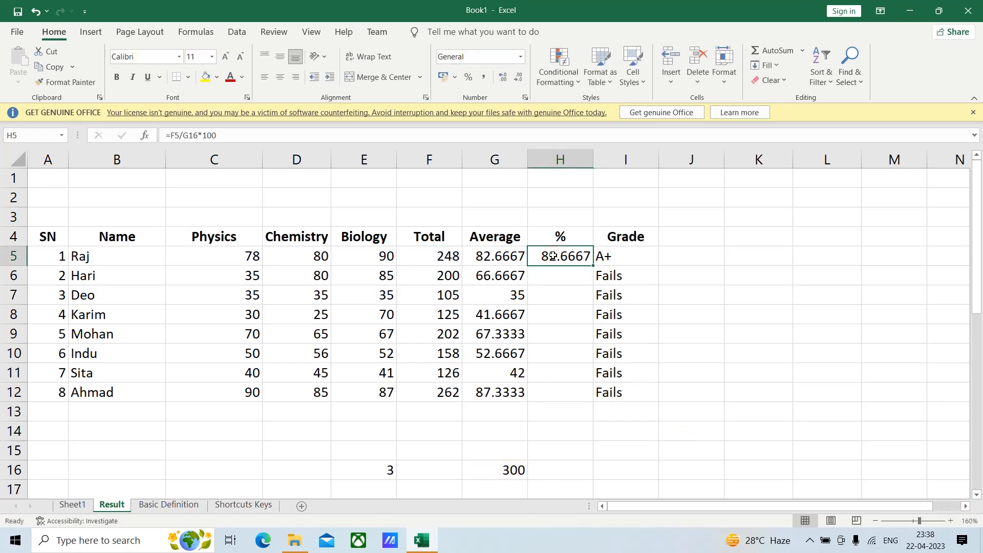
pyautogui.click(171, 136)
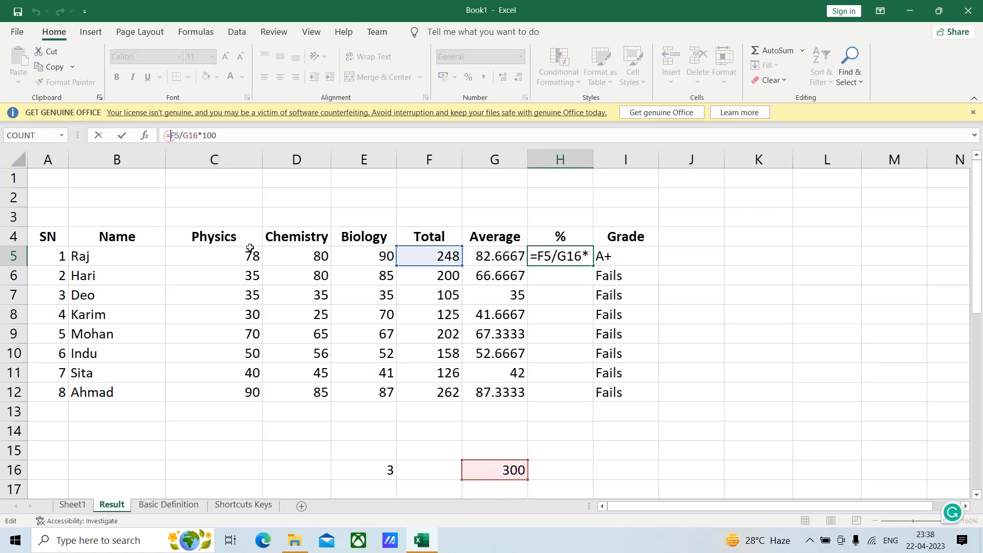
pyautogui.write('(')
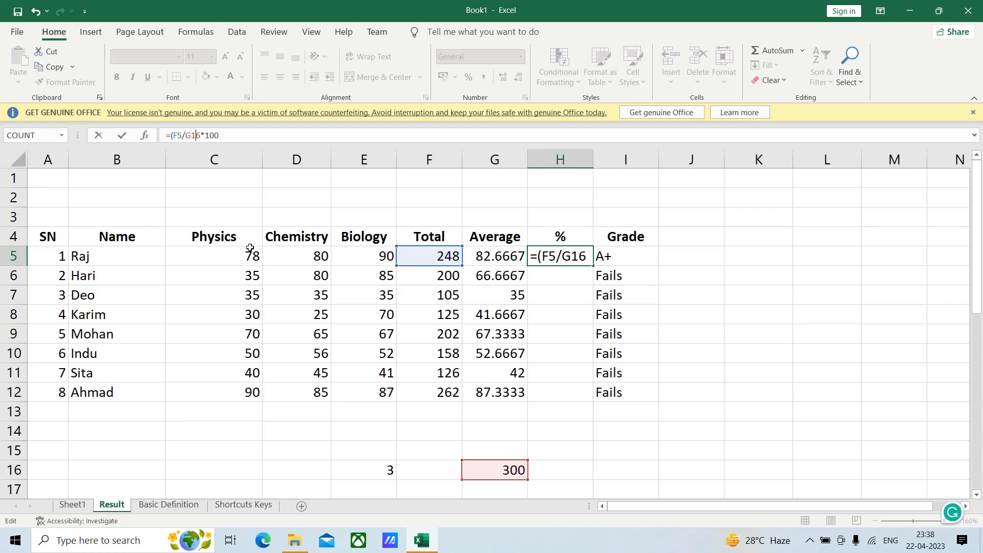
pyautogui.press('End')
pyautogui.write(')')
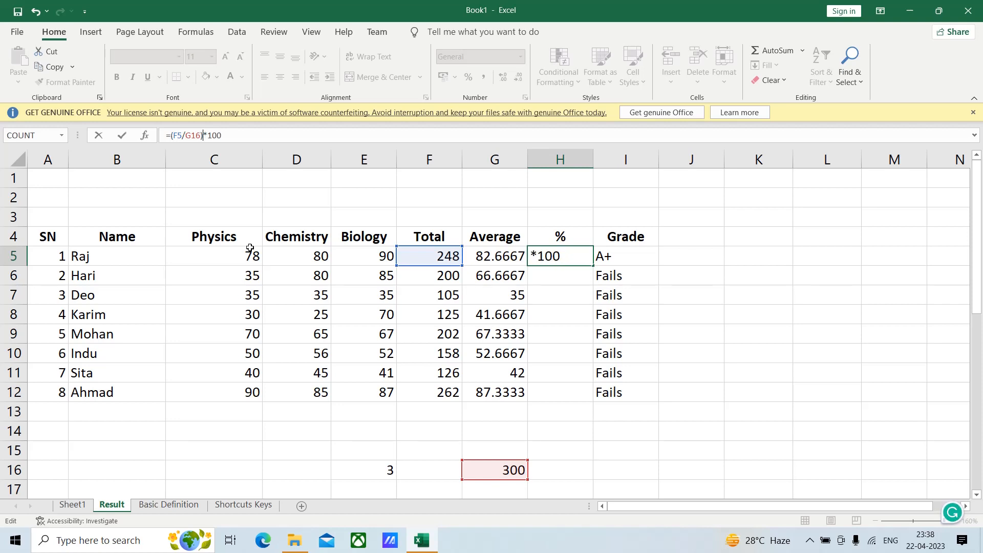
pyautogui.press('Return')
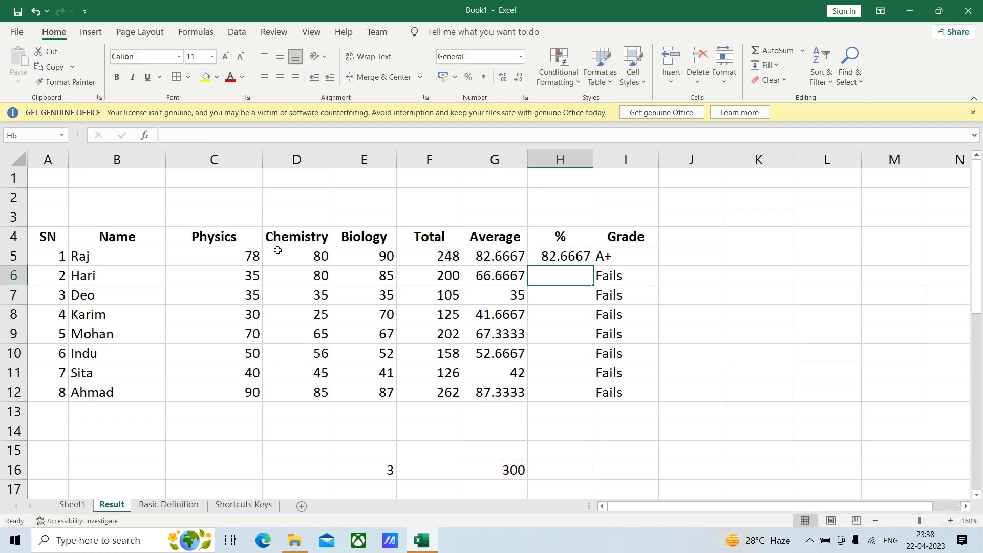
# Try copying the percentage formula with its relative divisor reference from H5 into H6.
pyautogui.click(566, 258)
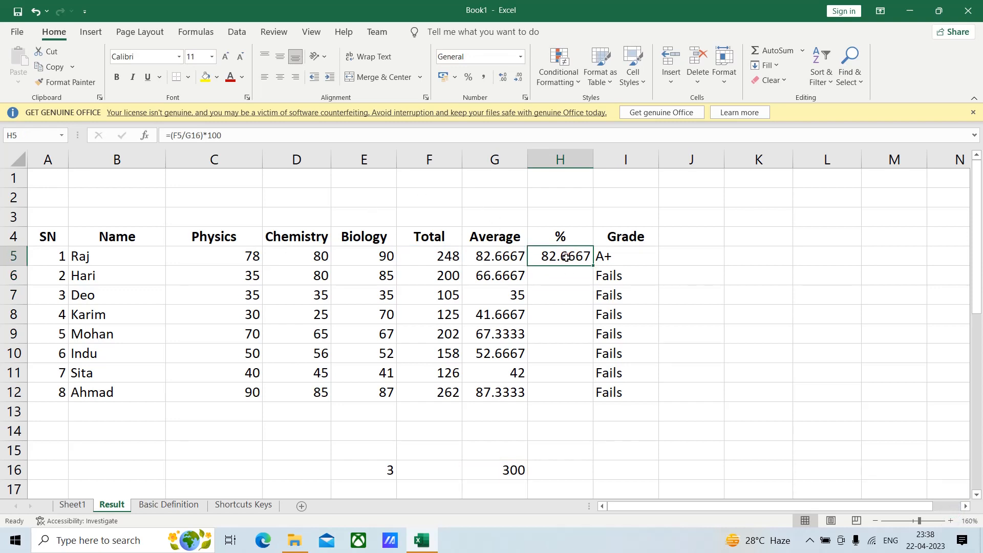
pyautogui.rightClick(565, 258)
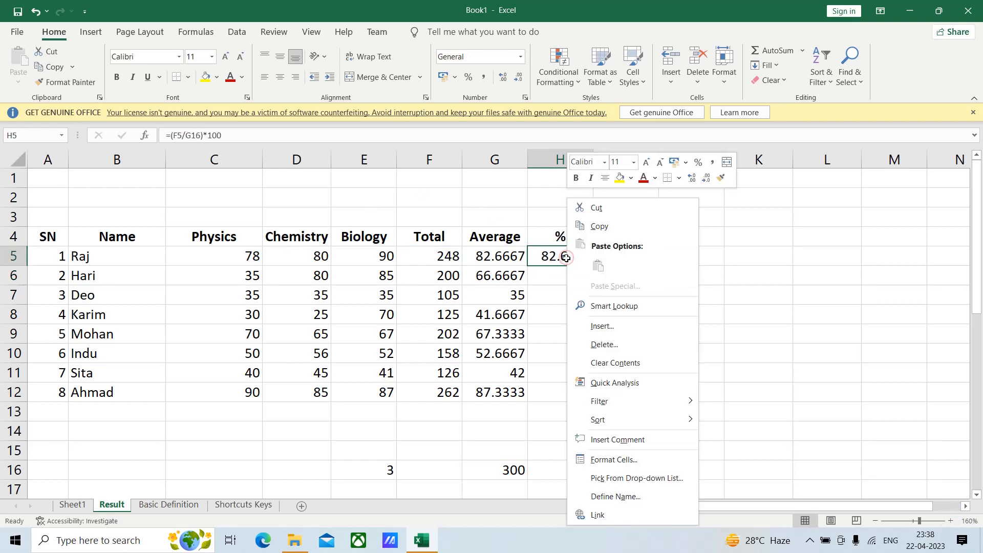
pyautogui.click(607, 230)
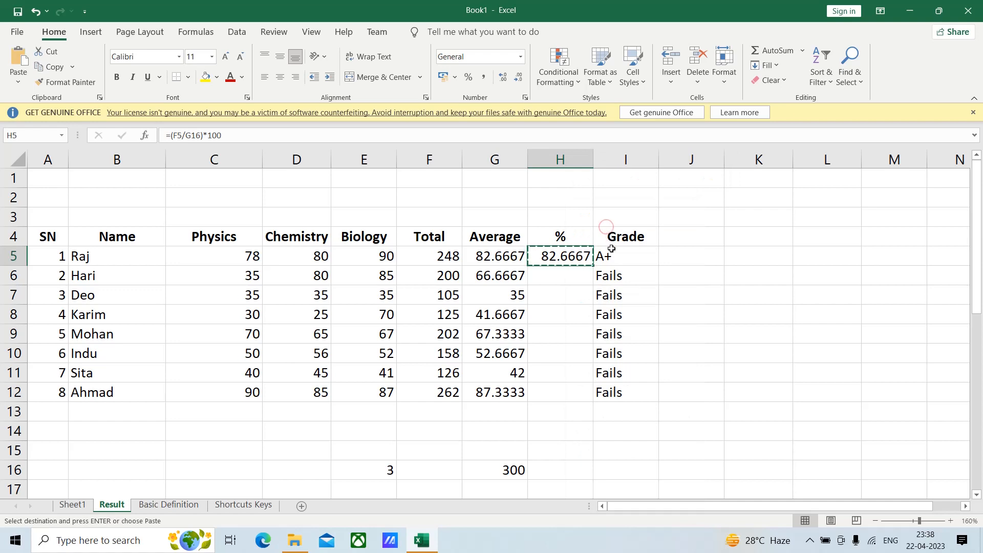
pyautogui.click(565, 277)
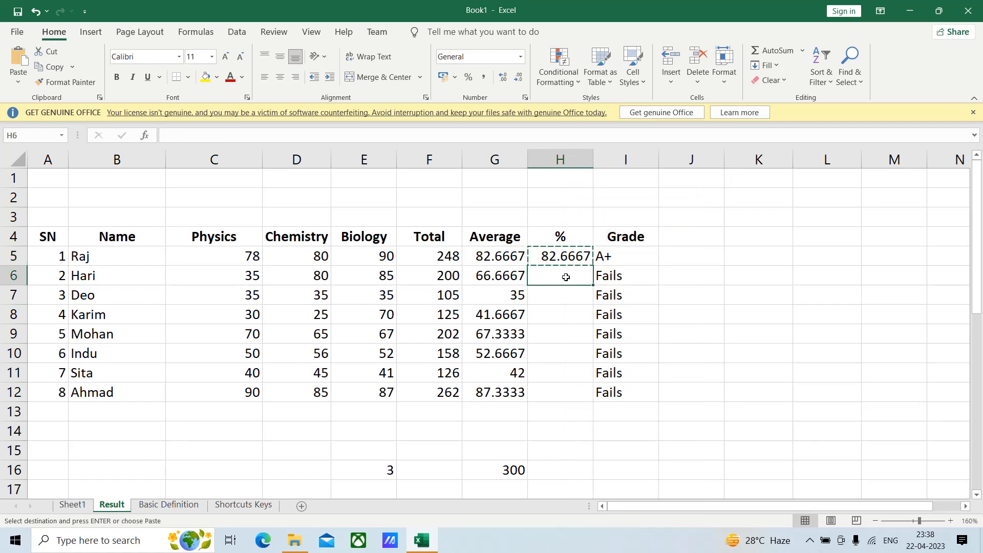
pyautogui.hotkey('ctrl', 'v')
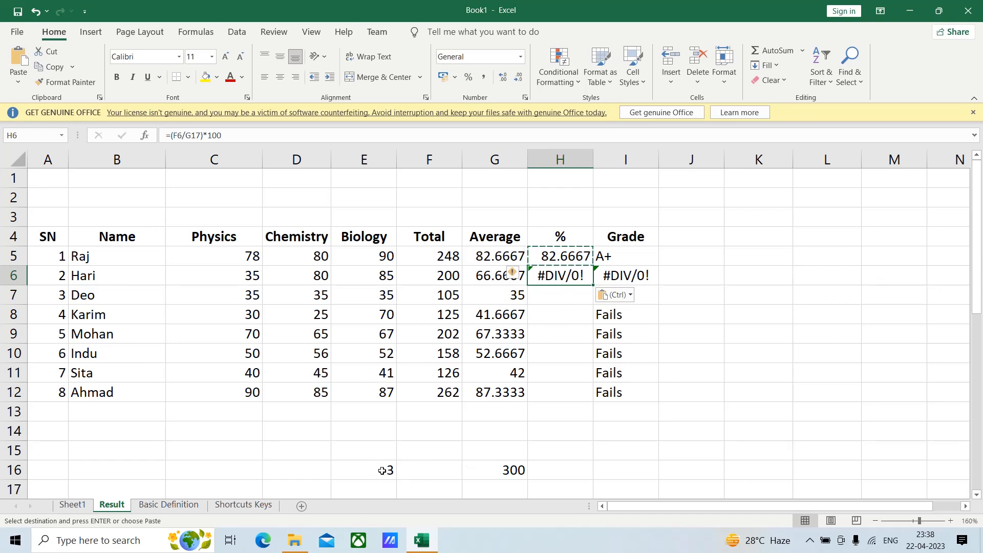
# Make the divisor reference in H5 absolute so the formula reads =(F5/$G$16)*100.
pyautogui.click(553, 256)
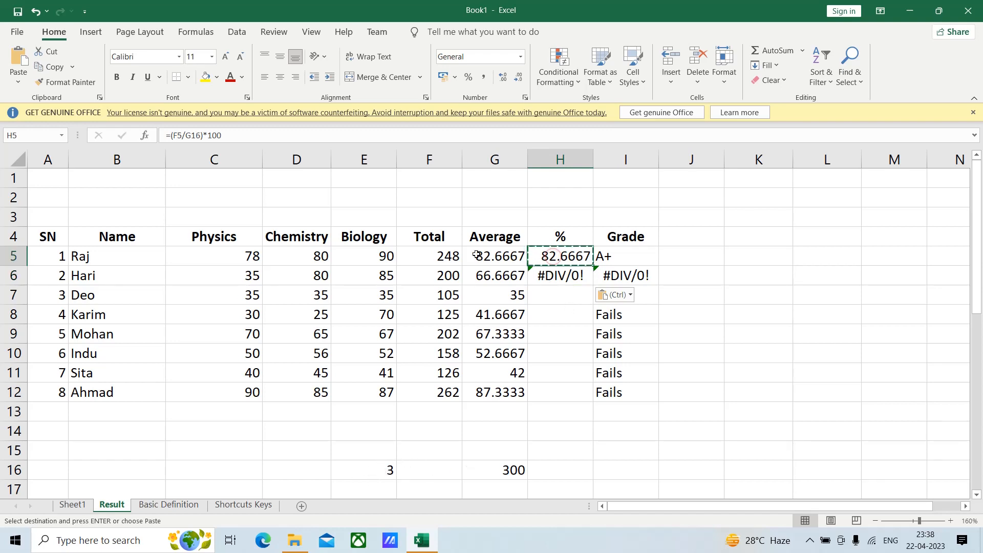
pyautogui.click(201, 136)
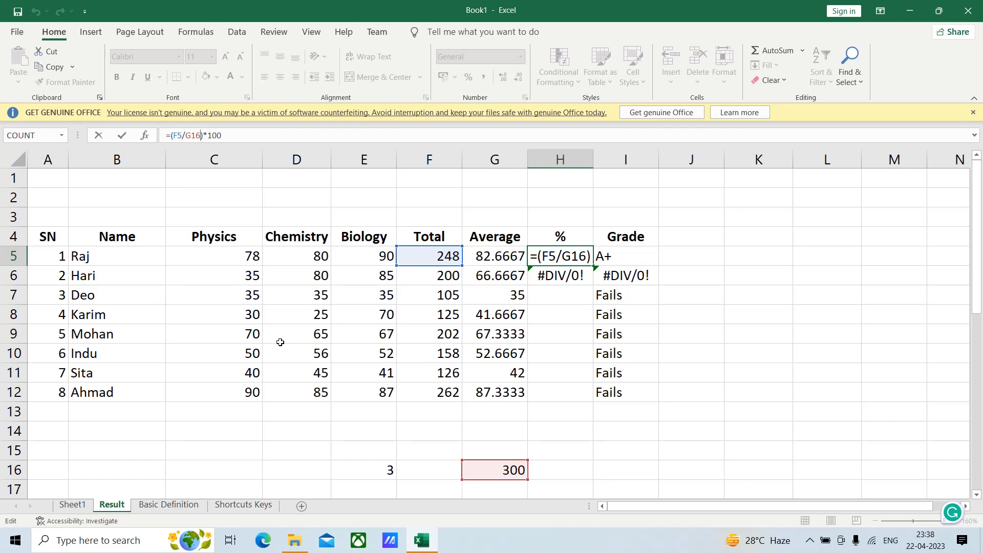
pyautogui.press('F4')
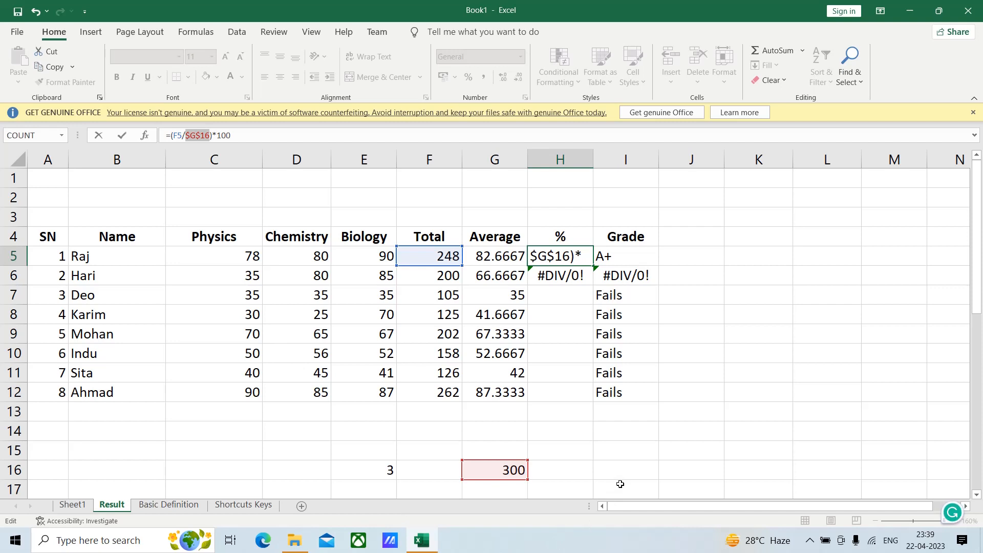
pyautogui.press('Return')
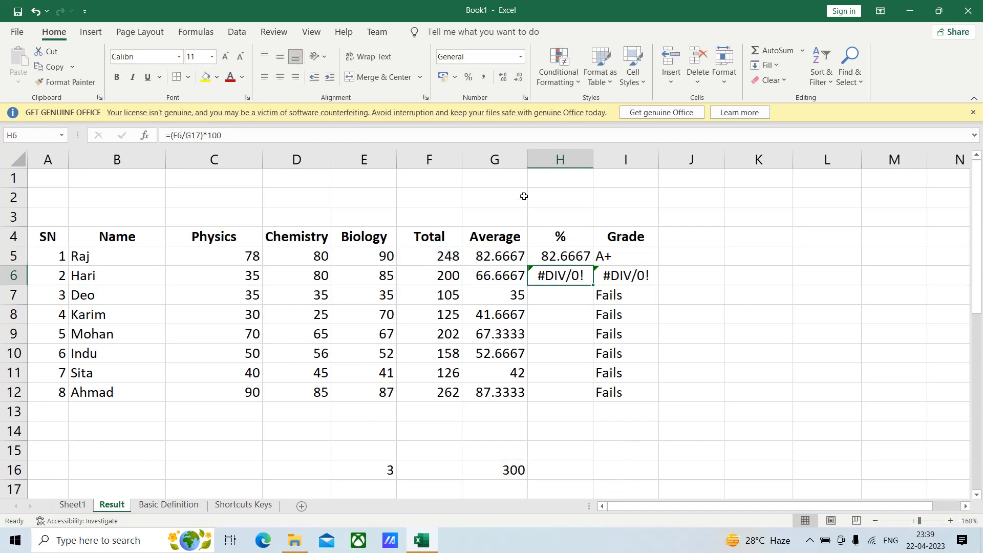
# Test the absolute reference by copying the H5 formula into H6, and undo the pasted formulas in H6.
pyautogui.click(560, 253)
pyautogui.rightClick(560, 253)
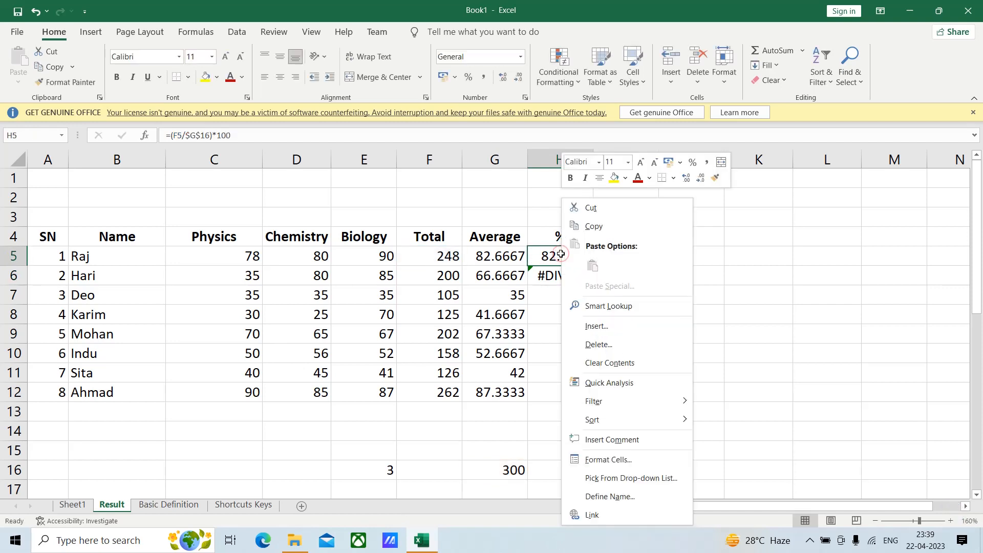
pyautogui.click(598, 227)
pyautogui.click(560, 275)
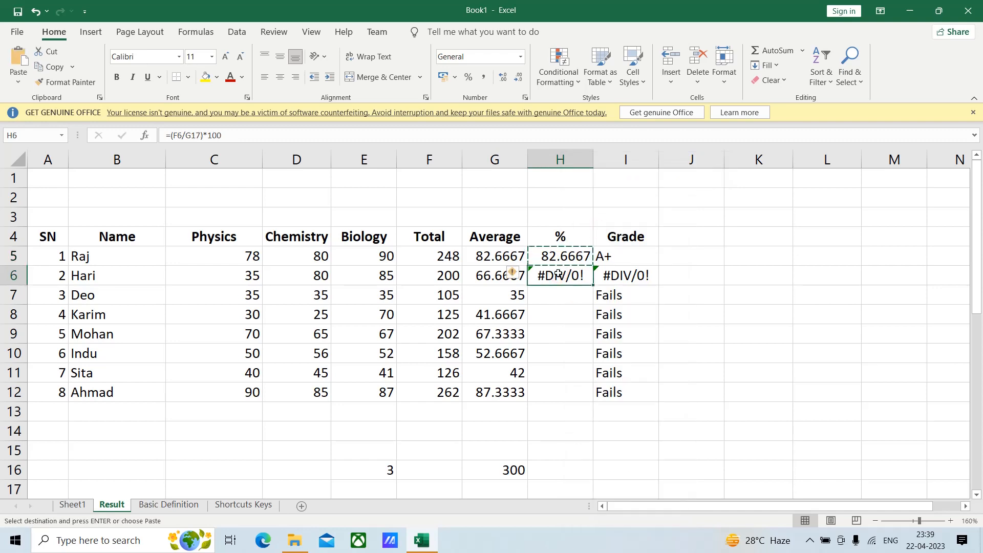
pyautogui.hotkey('ctrl', 'v')
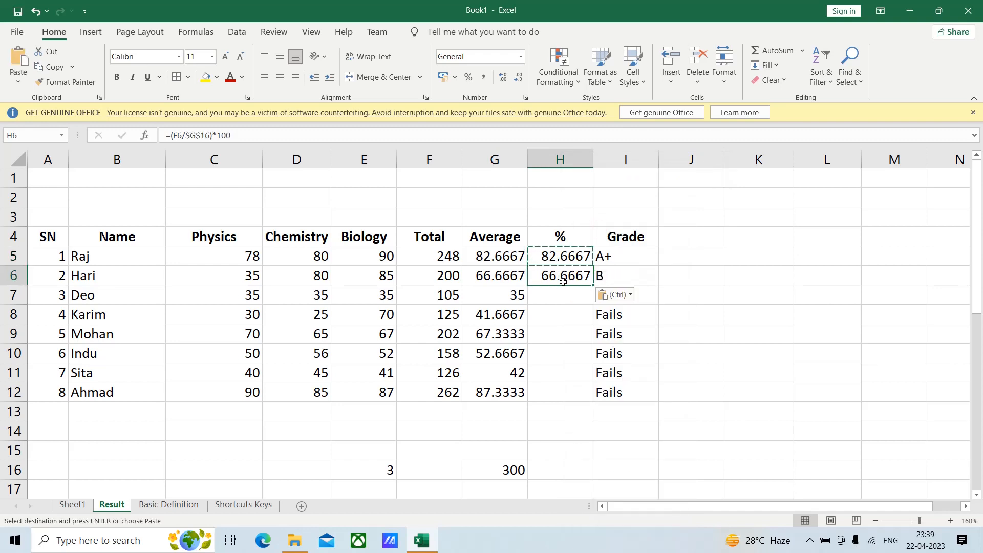
pyautogui.hotkey('ctrl', 'z')
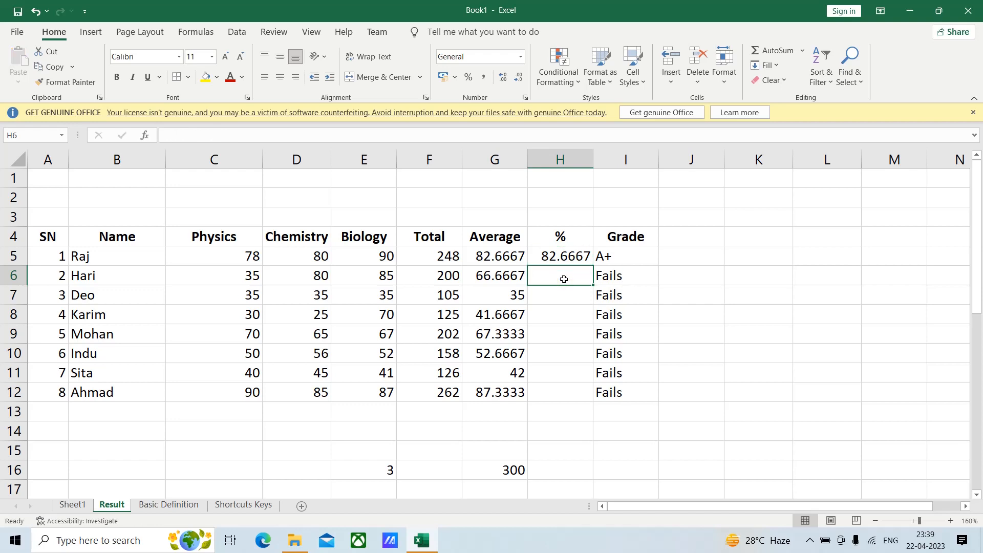
# Fill the percentage formula from H5 down to H12, and review the divisor cells in row 16 and the average formula in G5.
pyautogui.click(580, 256)
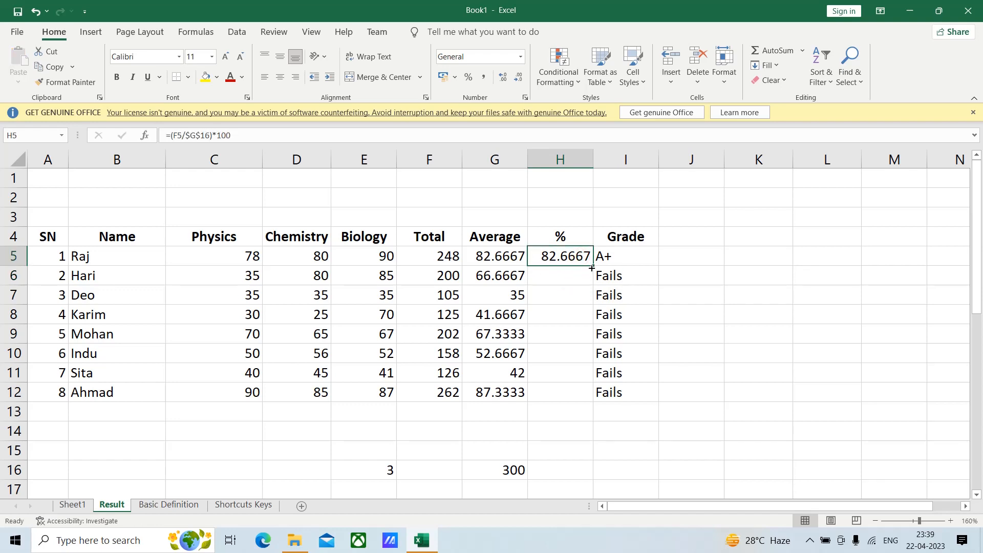
pyautogui.moveTo(592, 265); pyautogui.dragTo(597, 400)
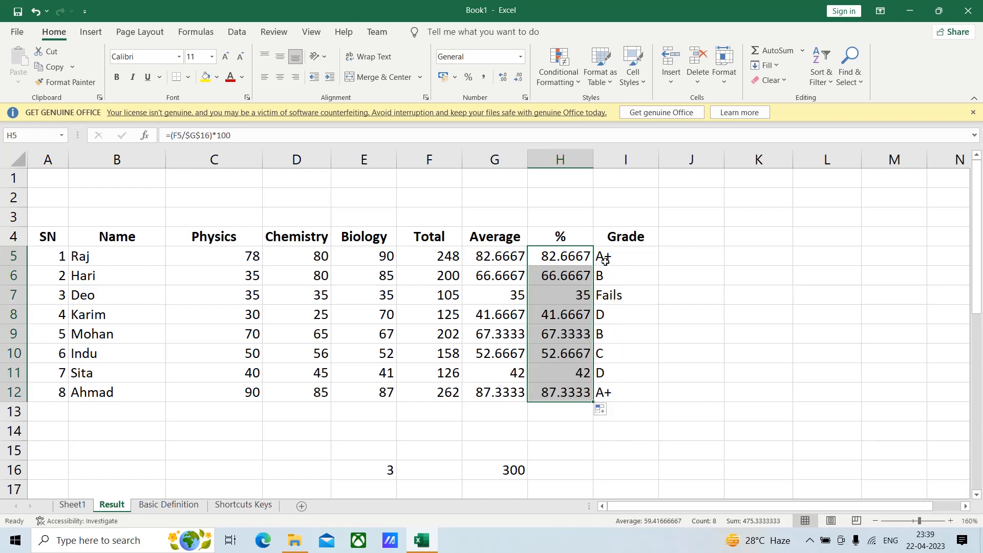
pyautogui.moveTo(374, 470); pyautogui.dragTo(582, 482)
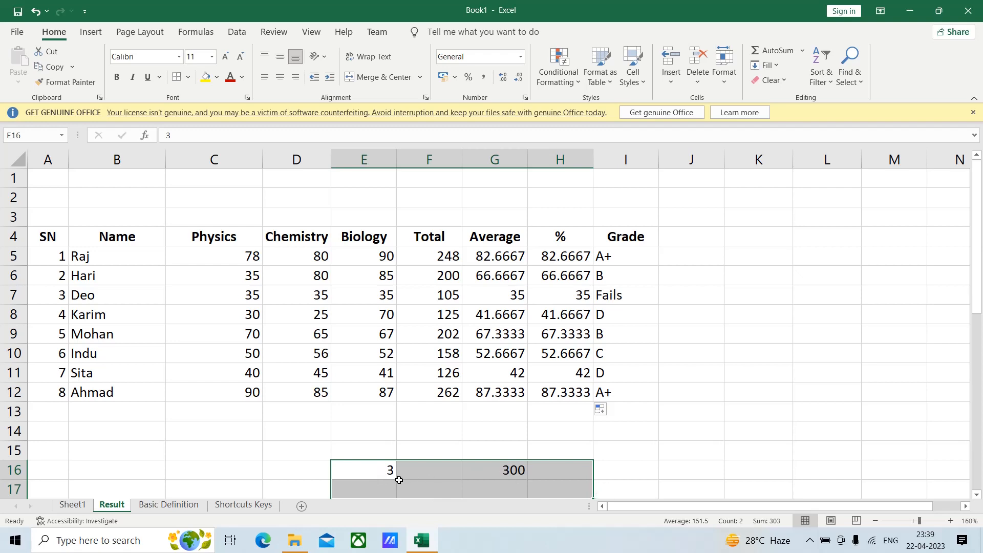
pyautogui.click(496, 256)
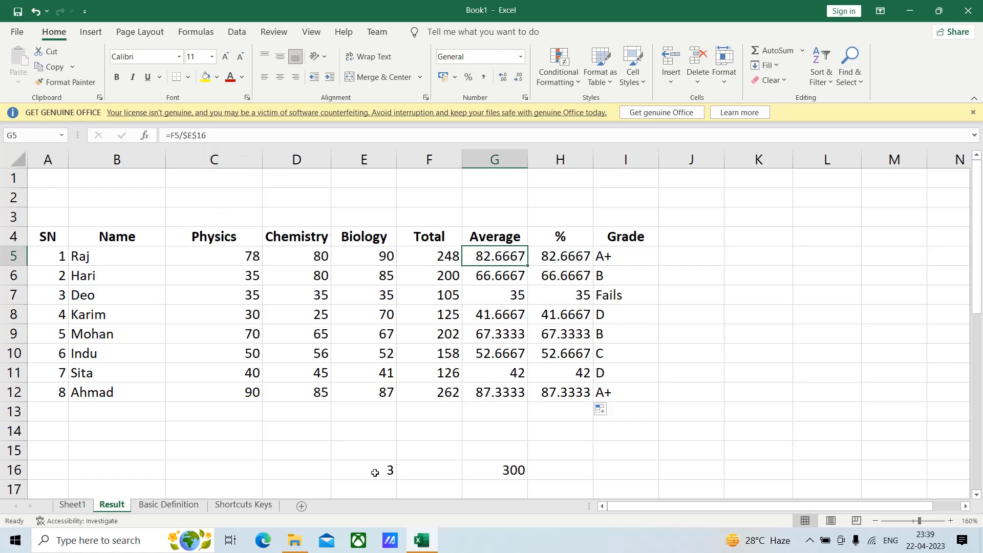
# Replace the absolute divisor reference in G5 with the number 3 so the formula reads =F5/3.
pyautogui.click(214, 140)
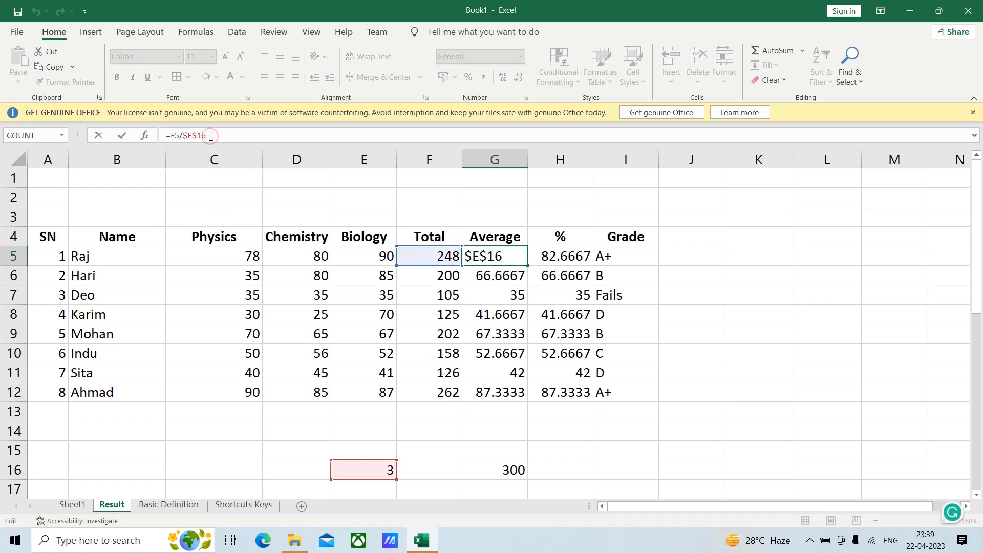
pyautogui.press('BackSpace')
pyautogui.press('BackSpace')
pyautogui.press('BackSpace')
pyautogui.press('BackSpace')
pyautogui.press('BackSpace')
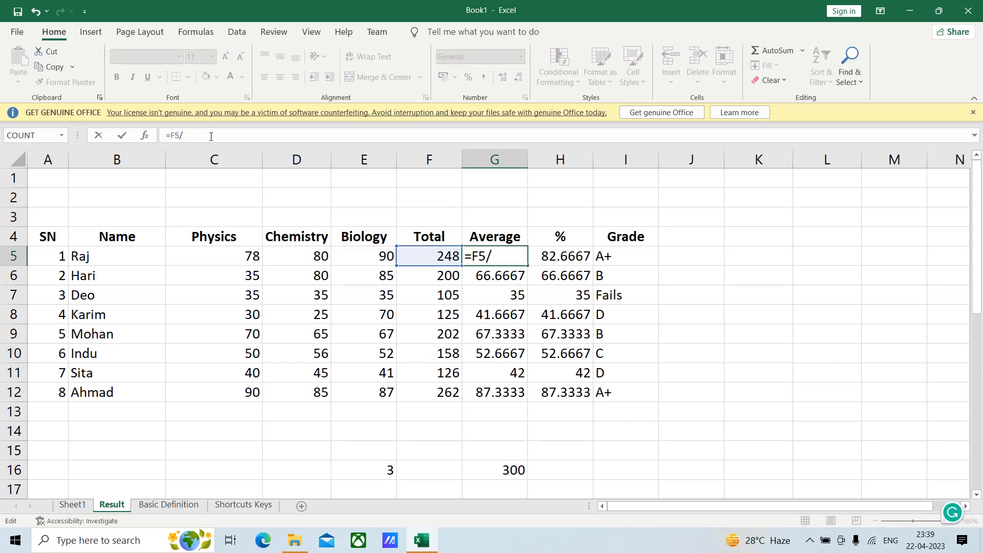
pyautogui.write('3')
pyautogui.press('Return')
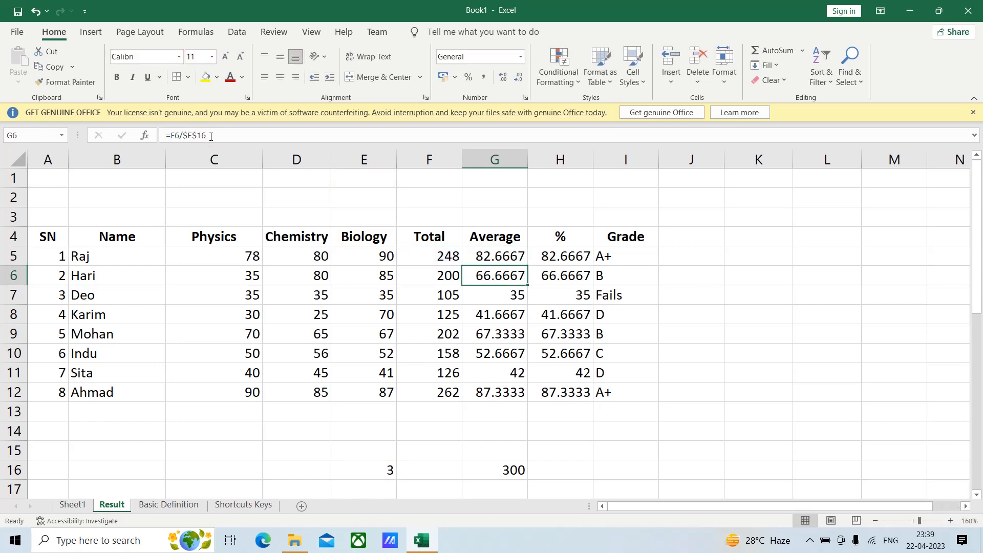
# Copy the average formula from G5 into G6:G12.
pyautogui.click(487, 256)
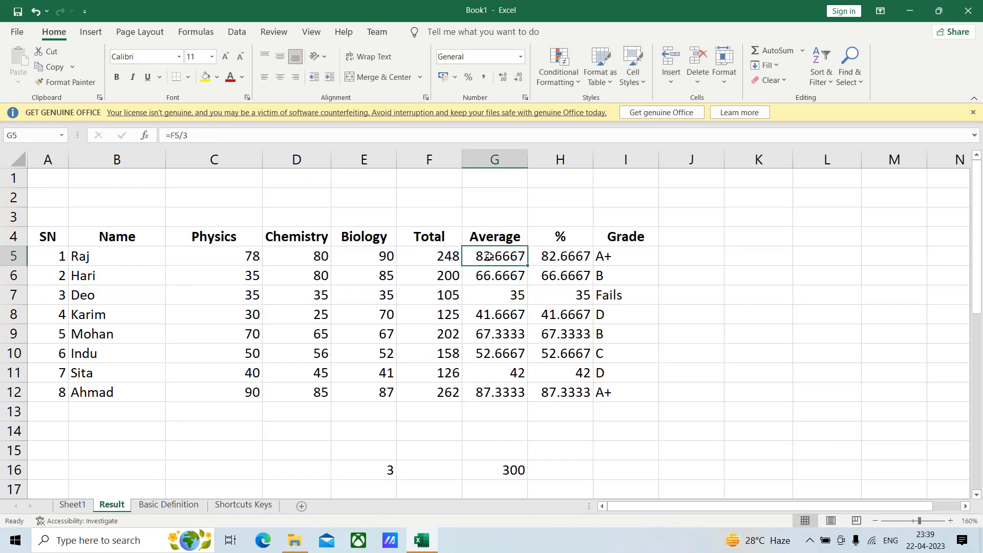
pyautogui.rightClick(489, 256)
pyautogui.click(521, 227)
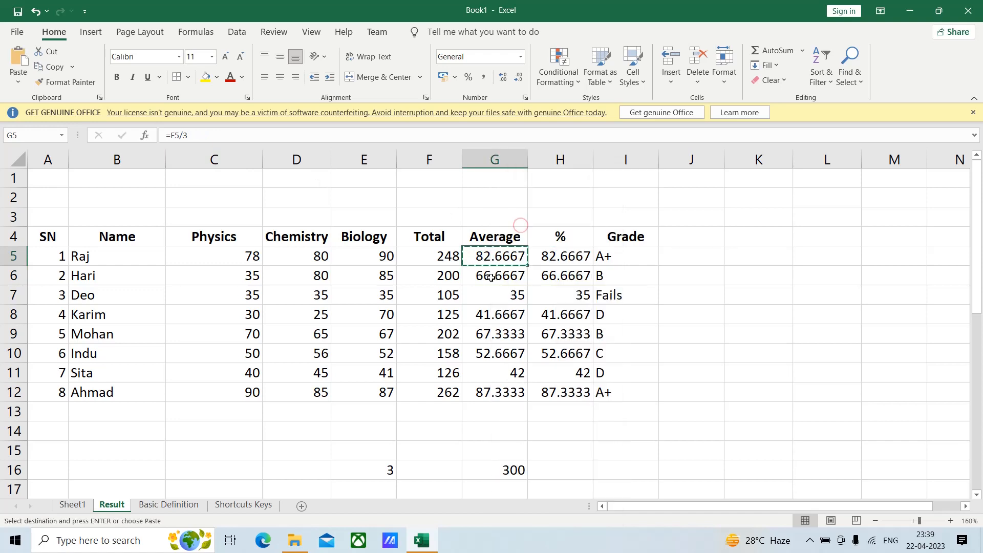
pyautogui.moveTo(492, 275); pyautogui.dragTo(494, 389)
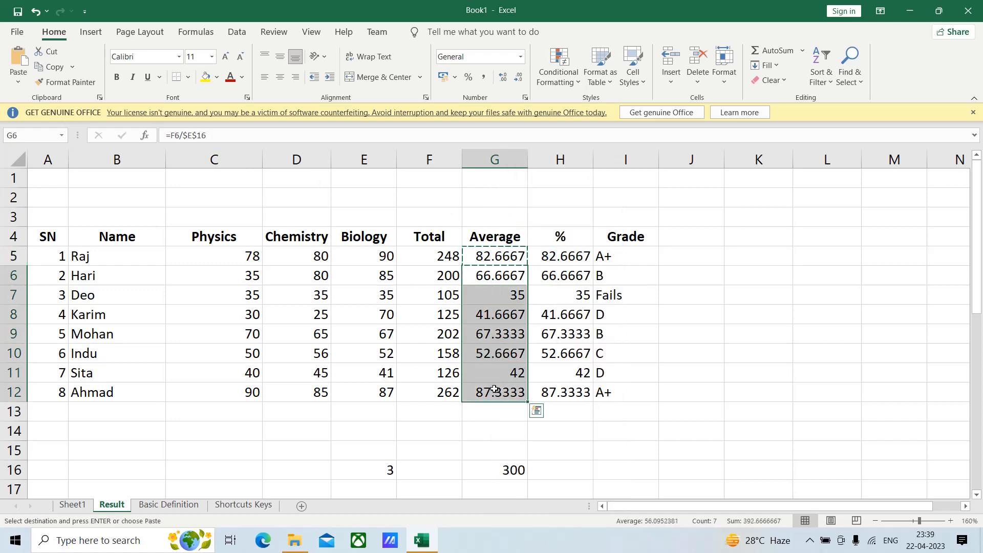
pyautogui.hotkey('ctrl', 'v')
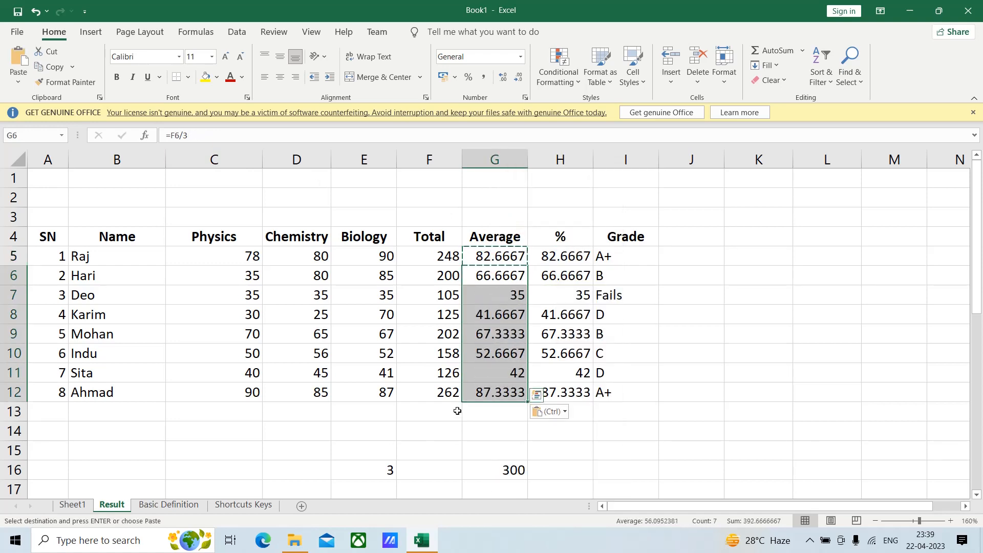
# Clear the divisor values from cells E16 and G16.
pyautogui.click(375, 474)
pyautogui.press('Escape')
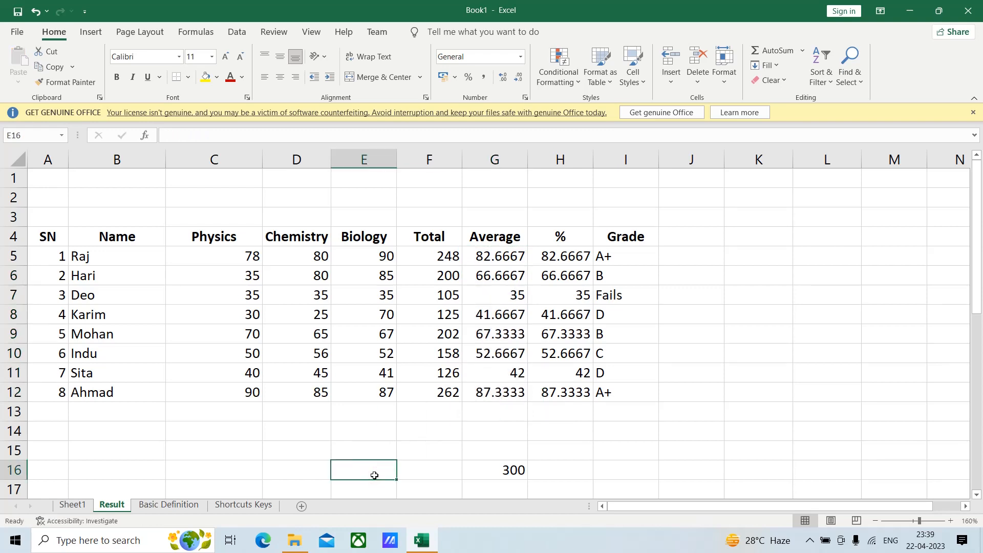
pyautogui.click(729, 468)
pyautogui.click(511, 467)
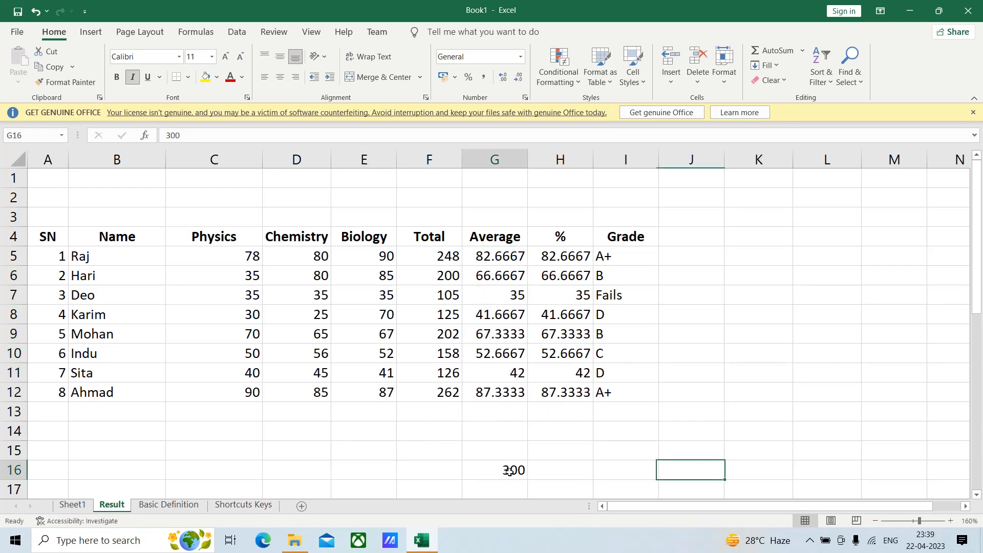
pyautogui.press('Delete')
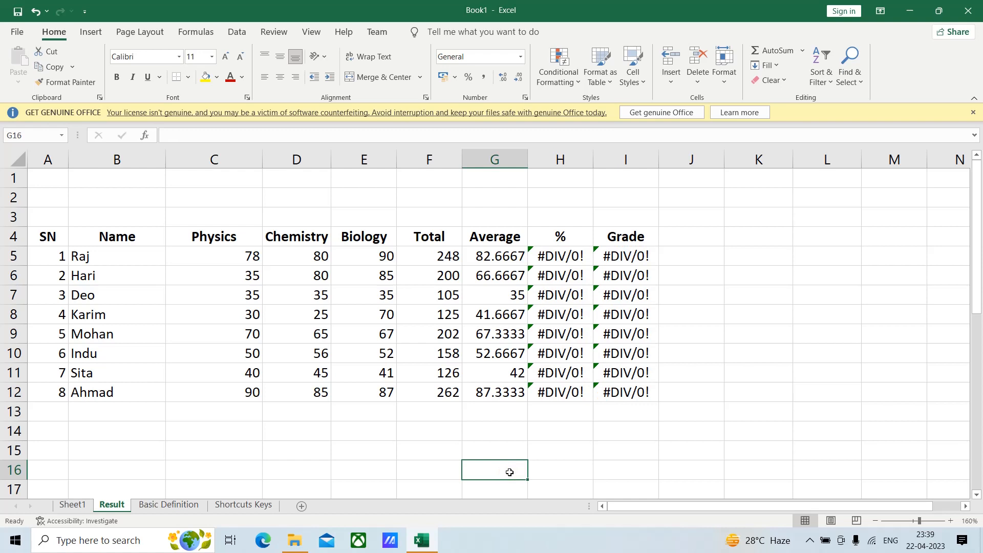
# Replace the absolute divisor reference in H5 with 300 so the formula reads =(F5/300)*100.
pyautogui.click(562, 258)
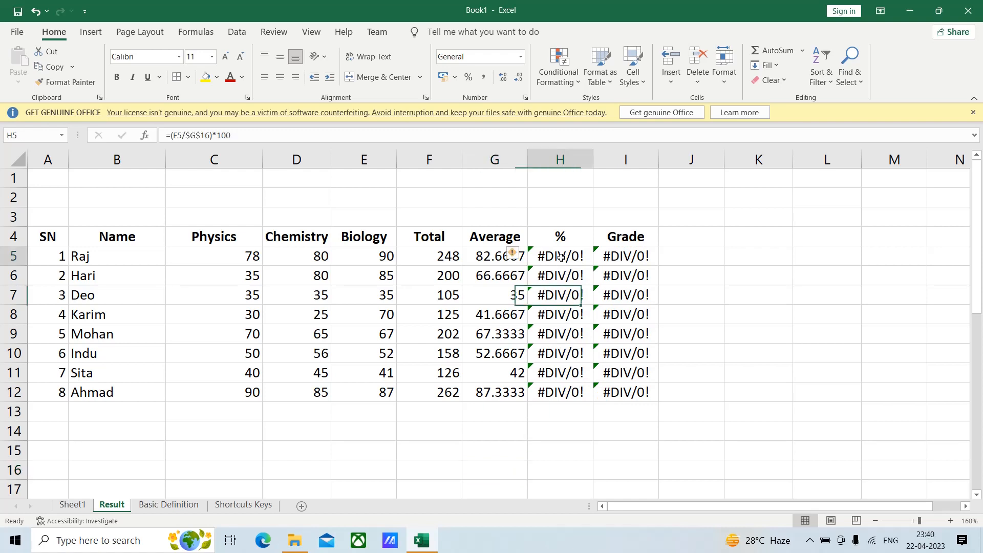
pyautogui.click(210, 135)
pyautogui.press('BackSpace')
pyautogui.press('BackSpace')
pyautogui.press('BackSpace')
pyautogui.press('BackSpace')
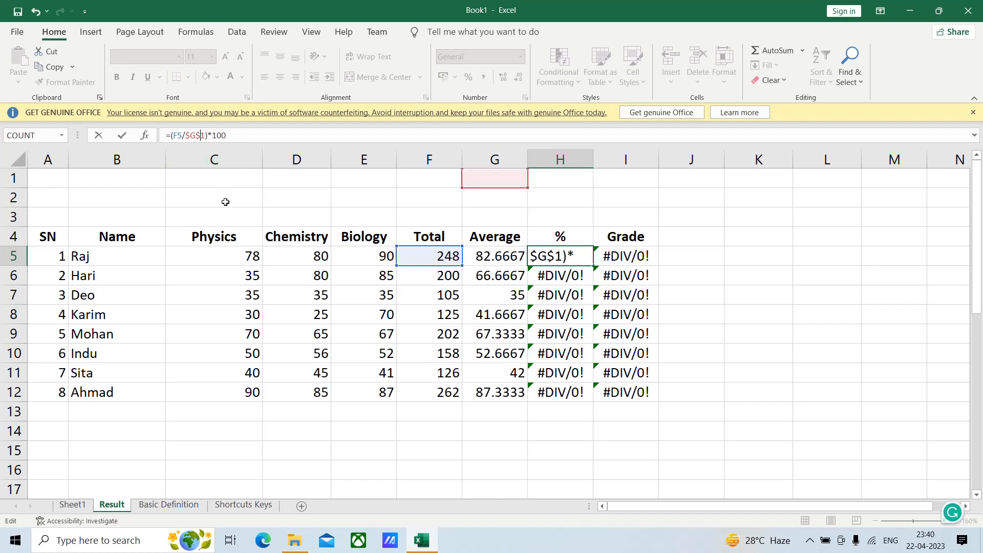
pyautogui.press('BackSpace')
pyautogui.write('300')
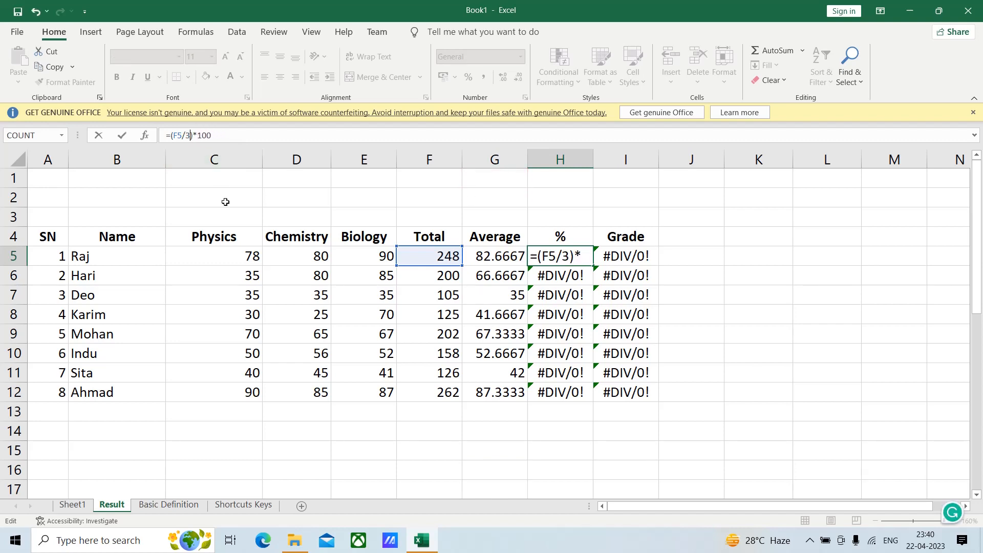
pyautogui.press('Return')
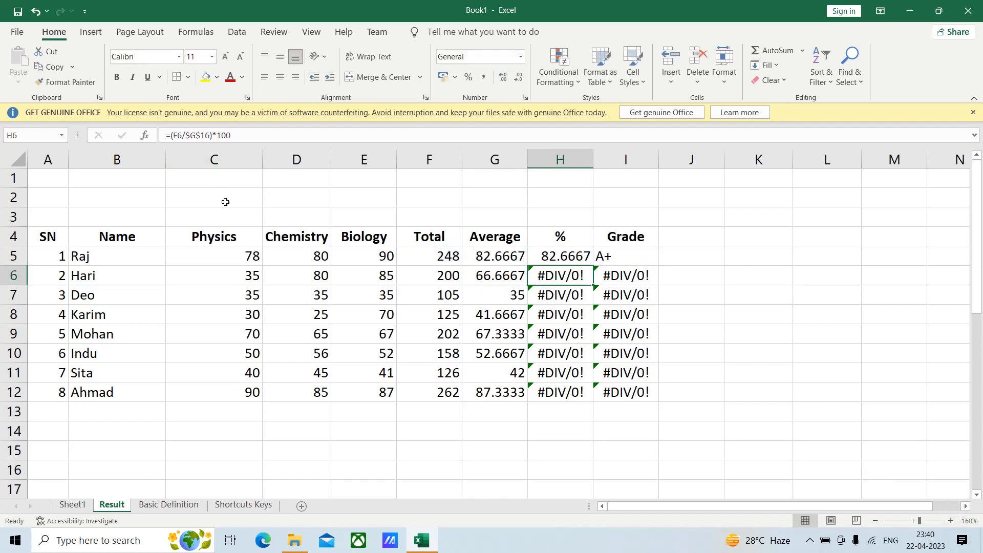
# Copy the percentage formula from H5 into H6:H12.
pyautogui.click(566, 255)
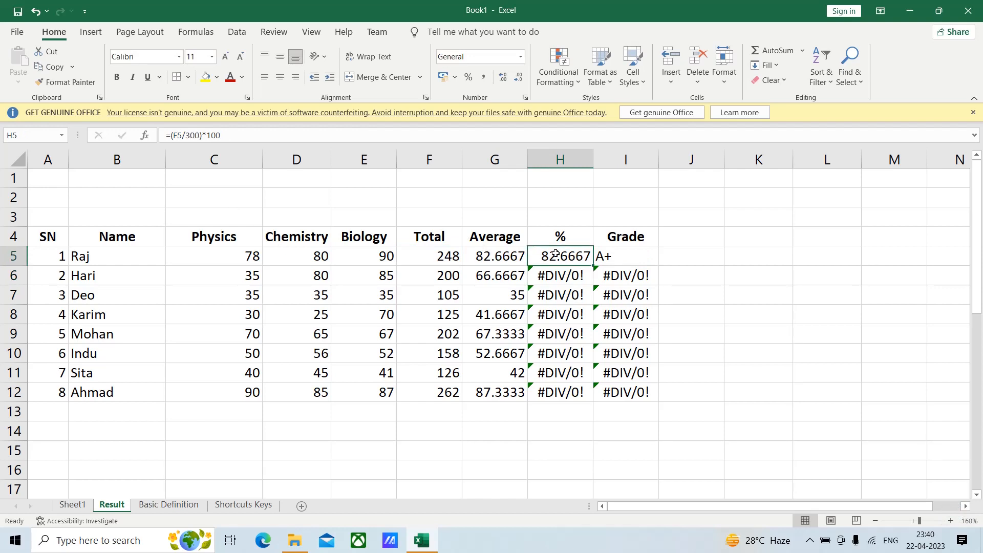
pyautogui.rightClick(565, 256)
pyautogui.click(588, 226)
pyautogui.moveTo(560, 275); pyautogui.dragTo(564, 394)
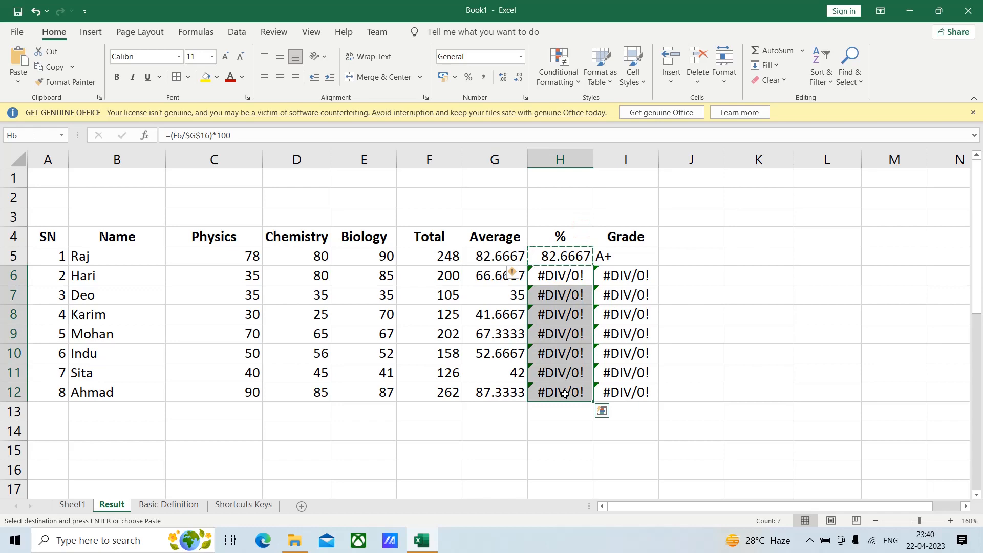
pyautogui.hotkey('ctrl', 'v')
pyautogui.click(546, 432)
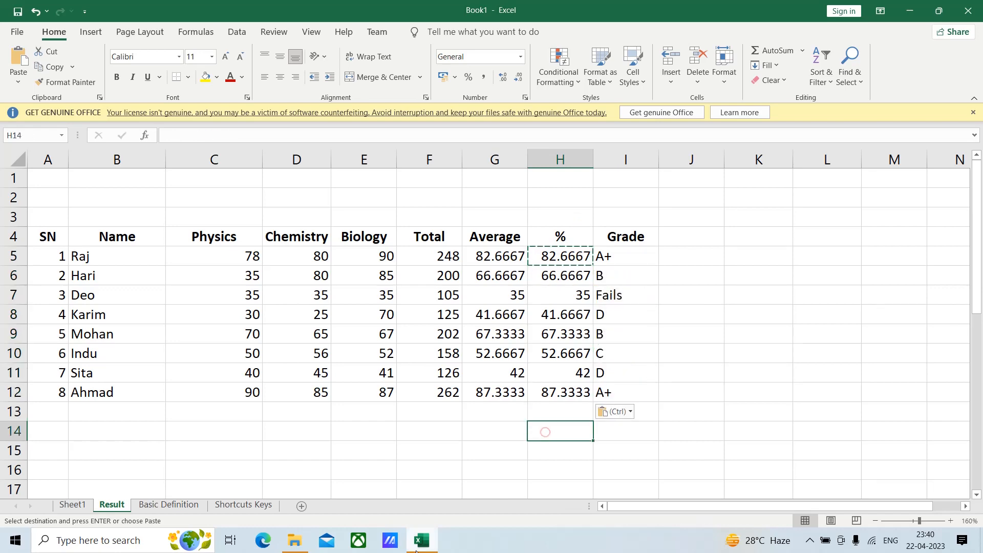
# Look over the result table and examine the nested IF grade formula in I5.
pyautogui.click(513, 445)
pyautogui.scroll(-5, 506, 461)
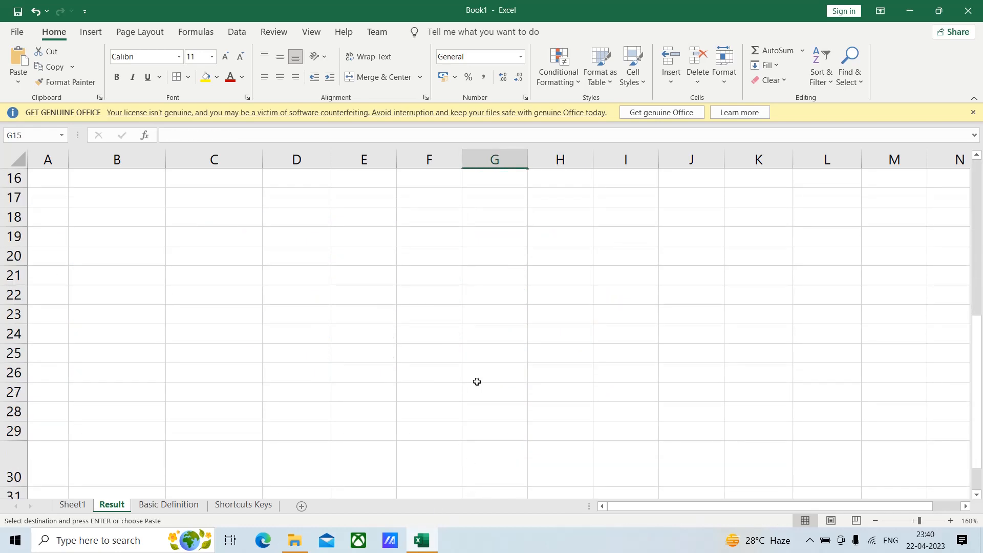
pyautogui.scroll(5, 476, 381)
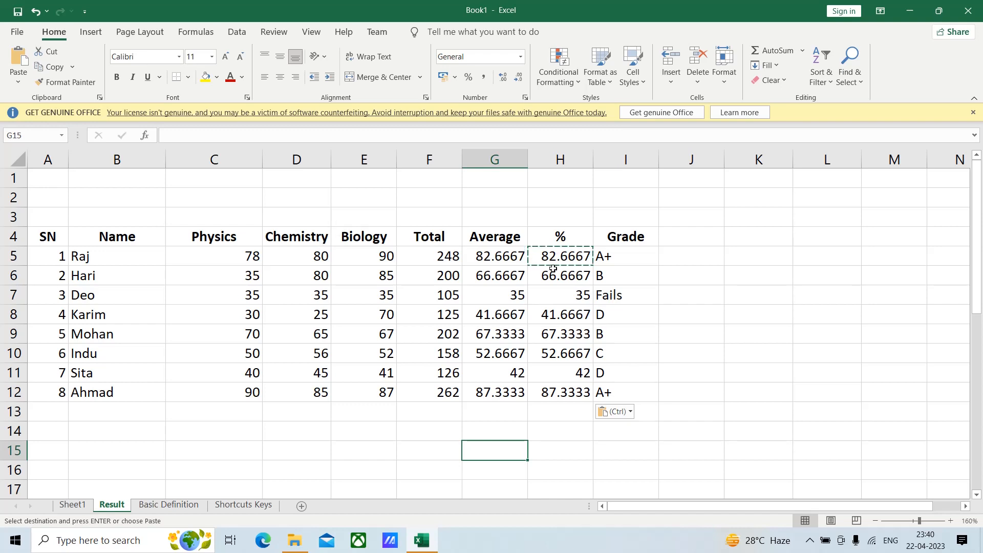
pyautogui.click(629, 255)
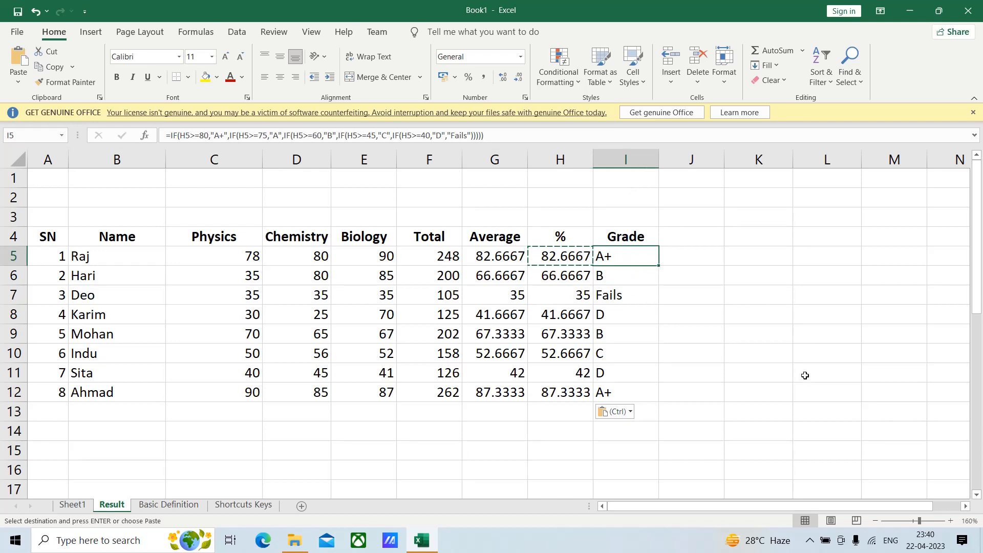
pyautogui.click(220, 473)
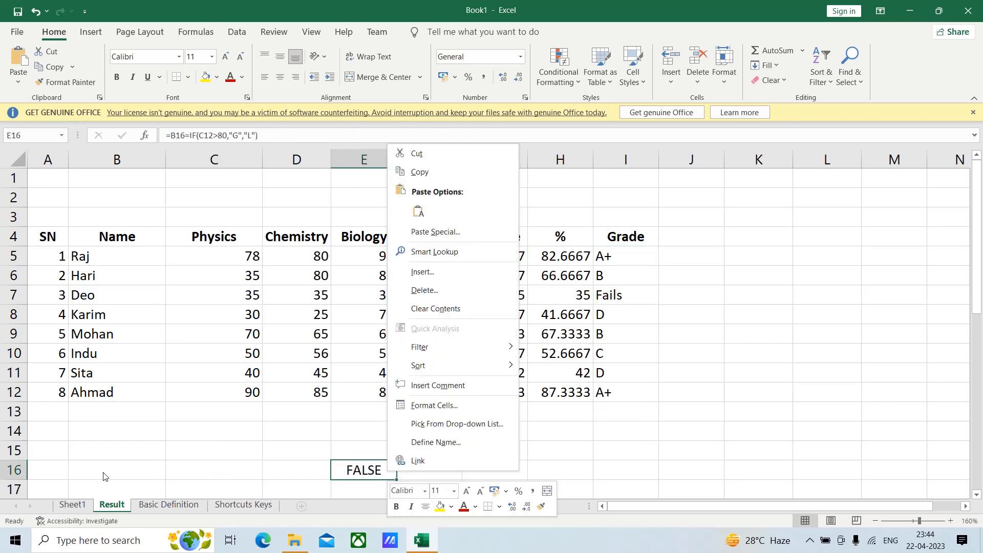
# Enter the formula =IF((C12>80),"G", "L") in cell B16 to test the Physics mark in C12.
pyautogui.click(104, 475)
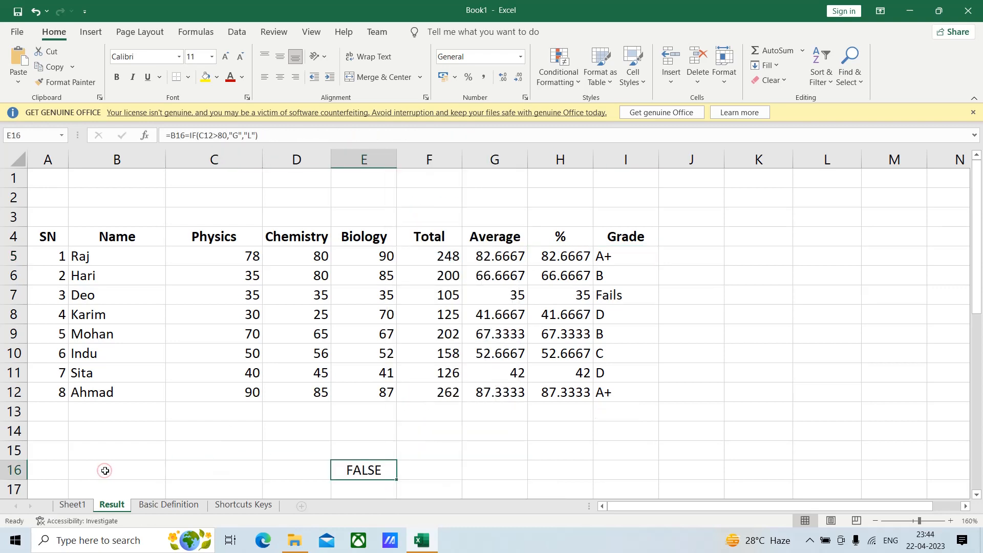
pyautogui.click(105, 471)
pyautogui.write('=if')
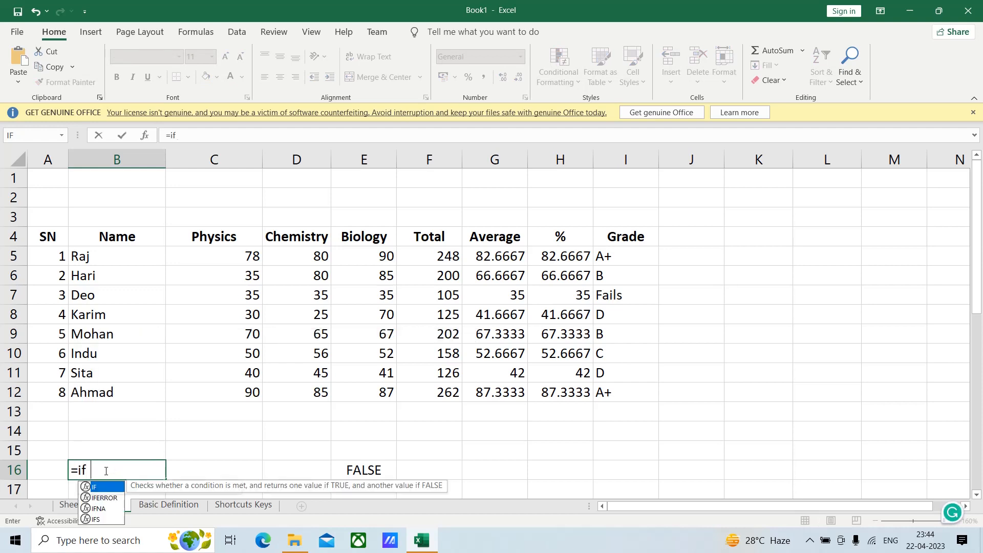
pyautogui.write('((')
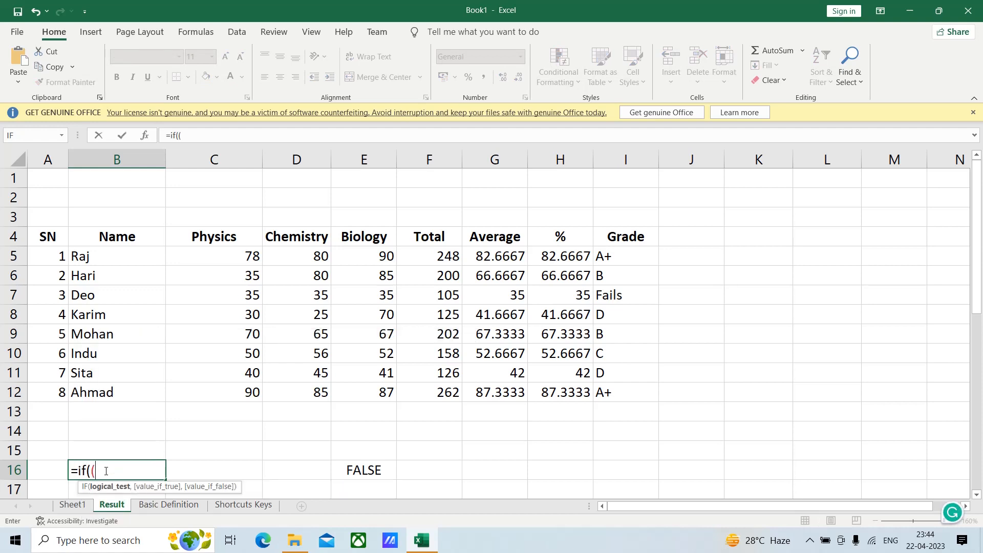
pyautogui.click(234, 391)
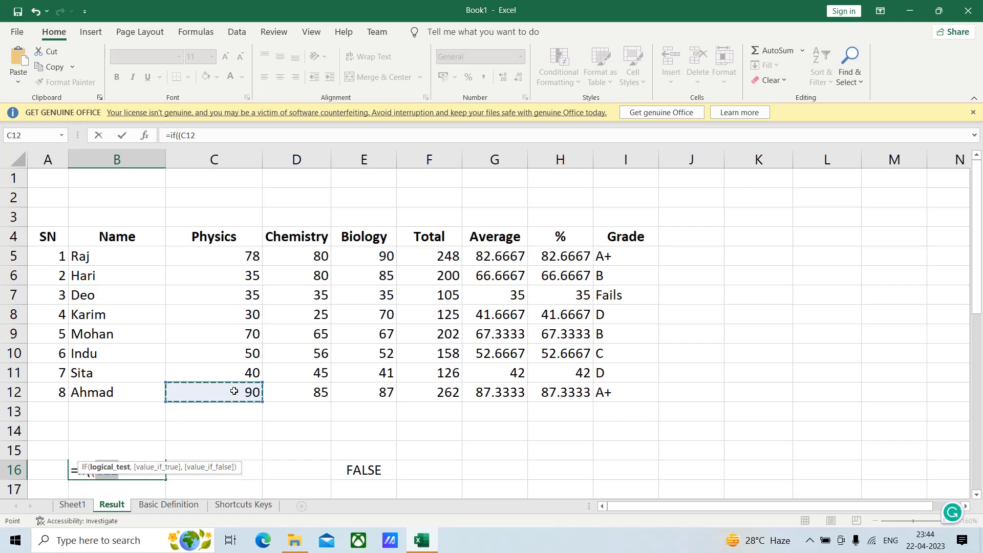
pyautogui.write('>')
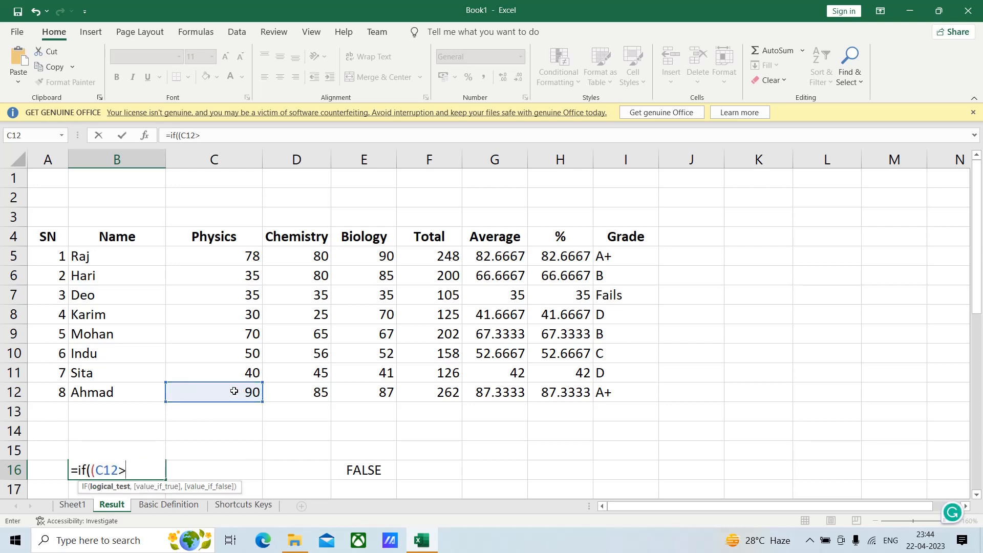
pyautogui.write('80),"')
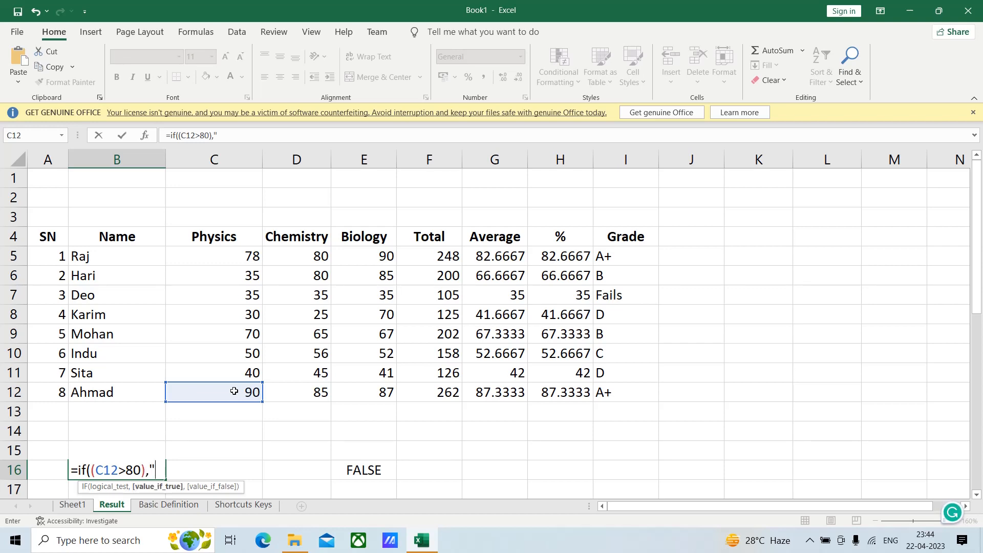
pyautogui.write('G", ')
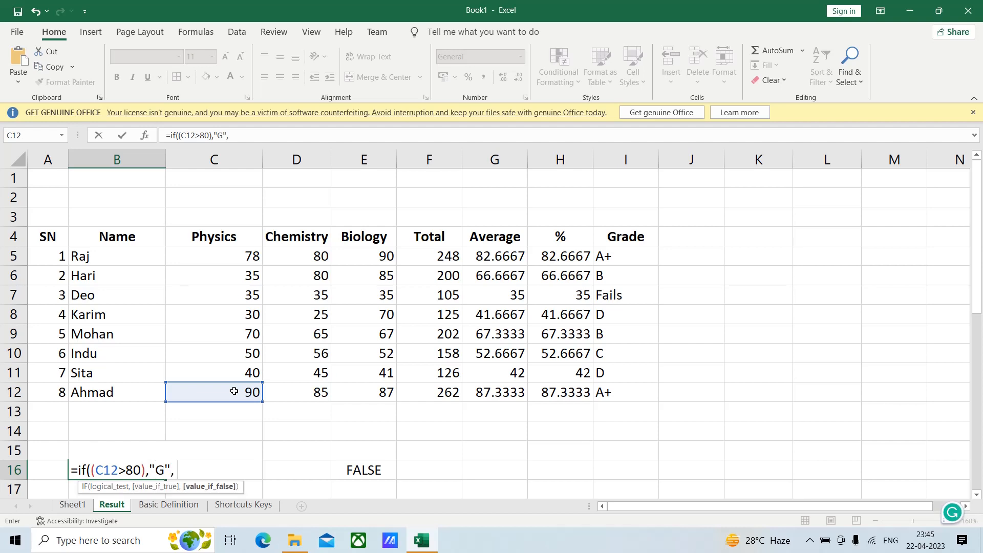
pyautogui.write('"L")')
pyautogui.press('Return')
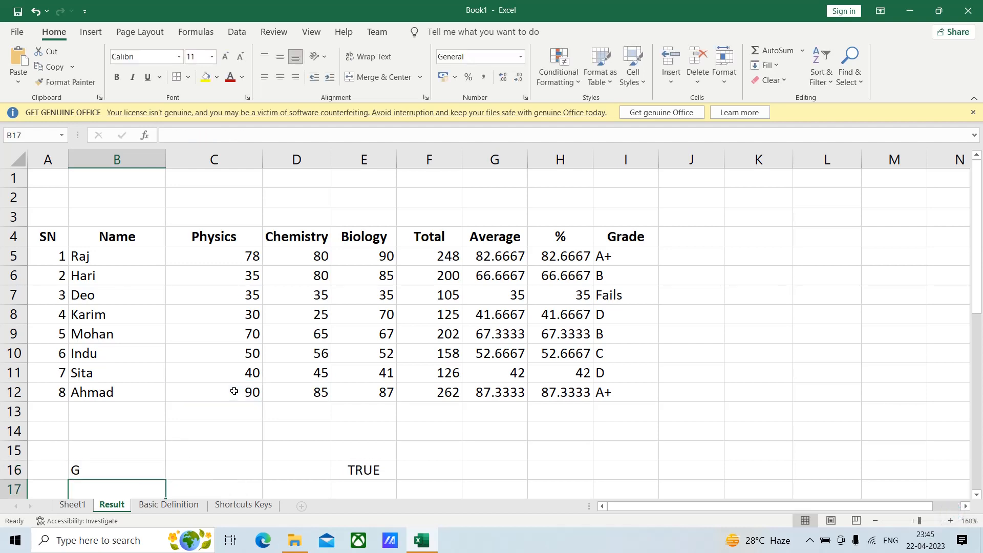
# Set the Physics mark in C12 to 75 to test the IF formula, and check the result in B16.
pyautogui.click(242, 395)
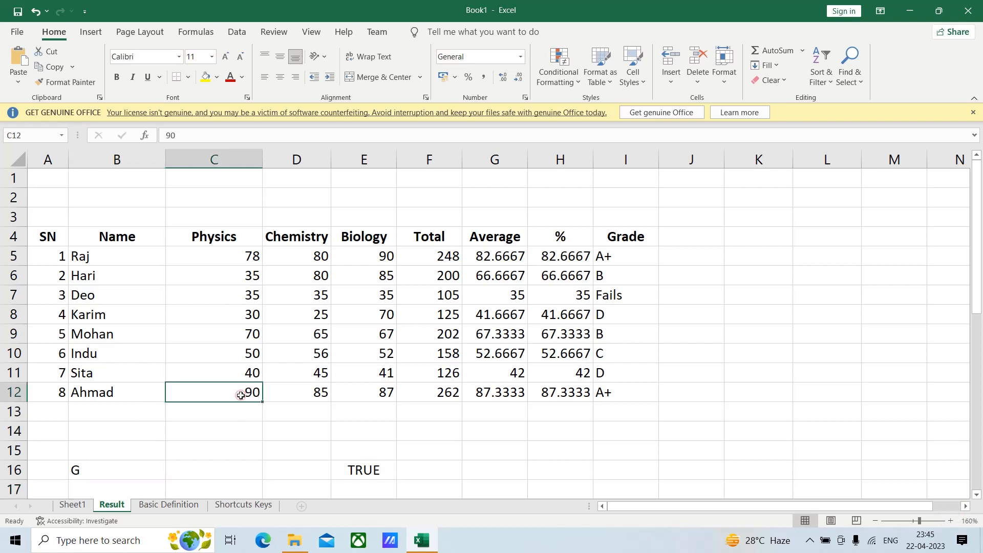
pyautogui.write('75')
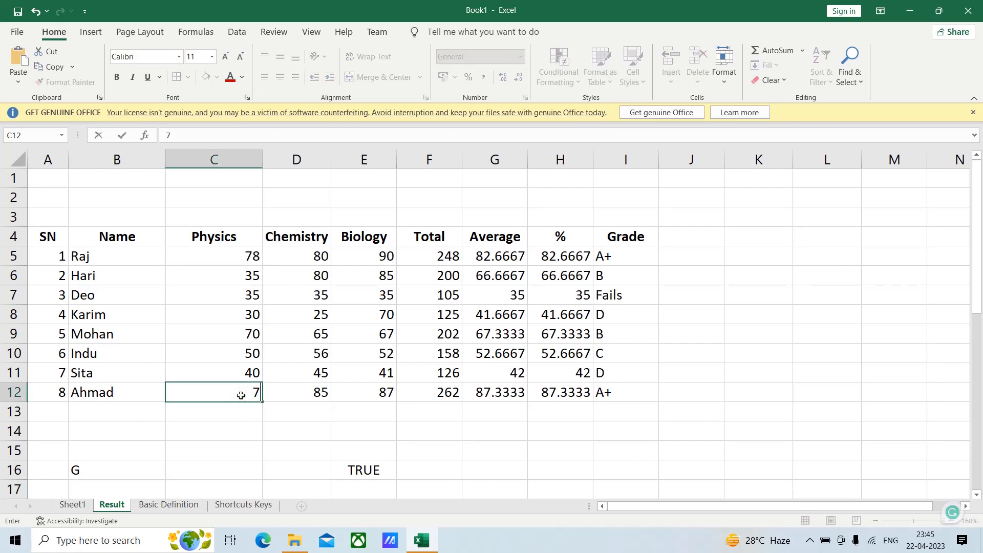
pyautogui.click(259, 481)
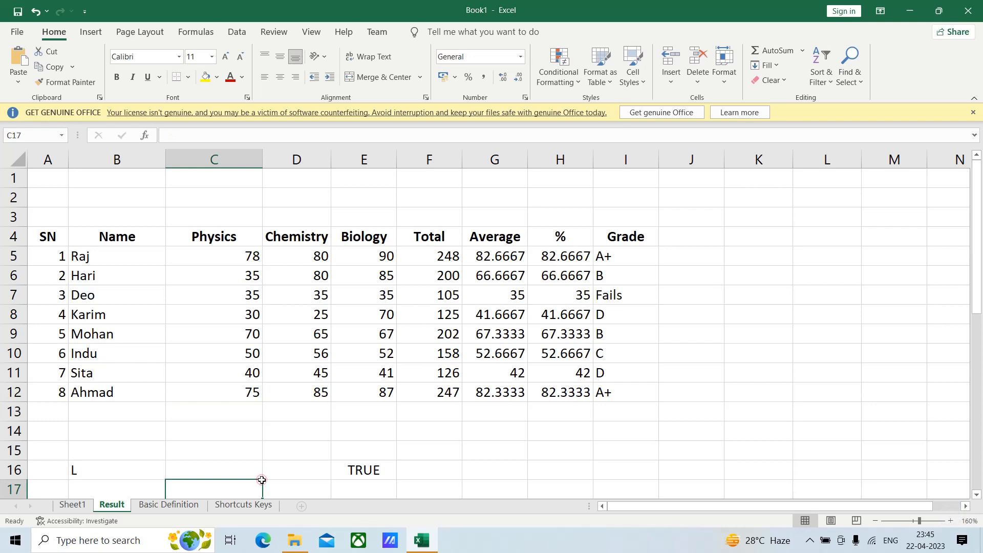
pyautogui.click(243, 394)
pyautogui.click(98, 466)
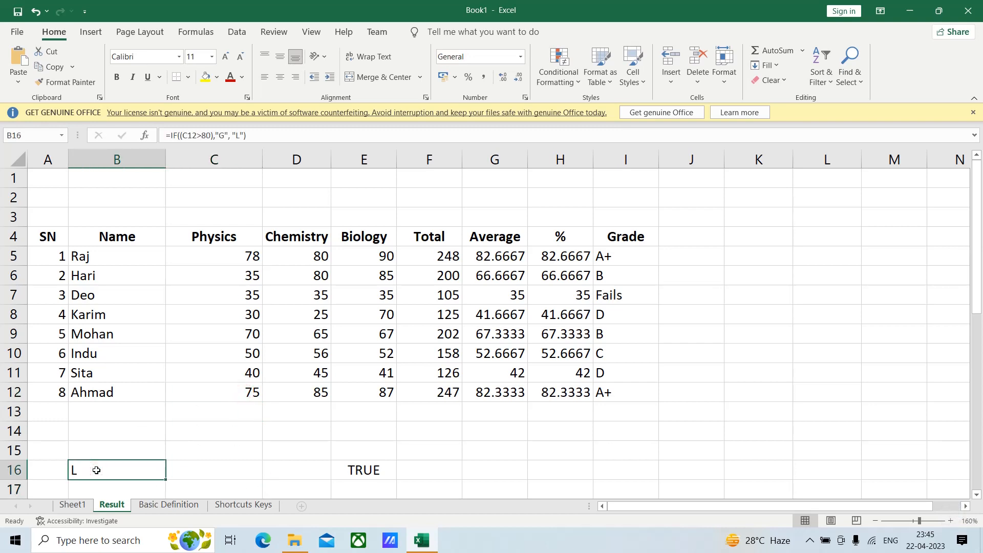
# Set the Physics mark in C12 to 90 and examine the logical test of the IF formula in B16.
pyautogui.click(240, 394)
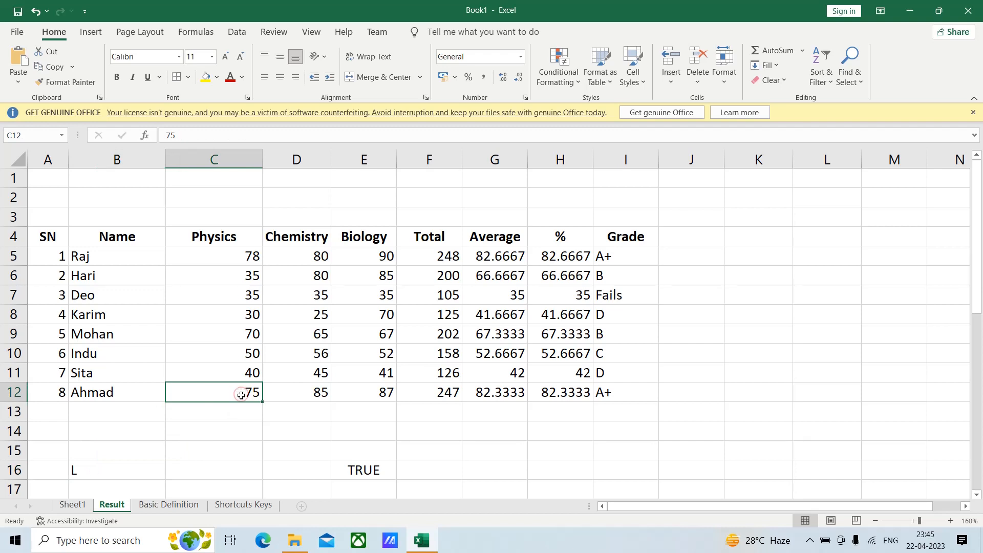
pyautogui.write('90')
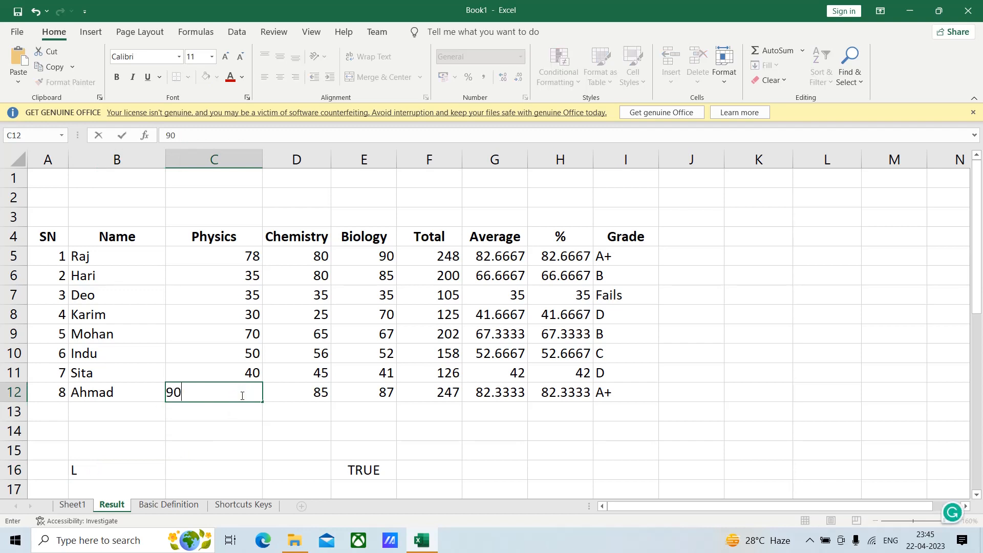
pyautogui.click(272, 431)
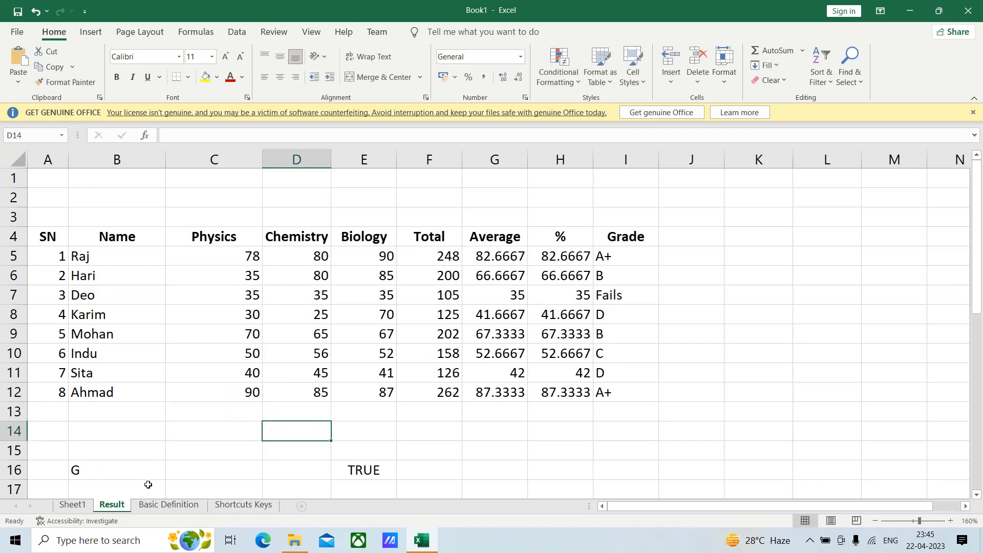
pyautogui.click(115, 469)
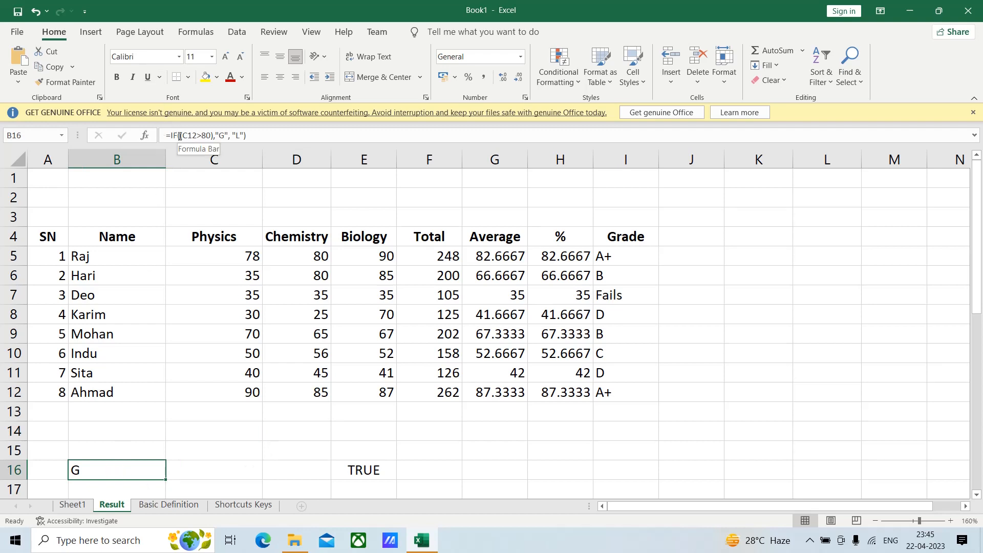
pyautogui.moveTo(182, 135); pyautogui.dragTo(214, 136)
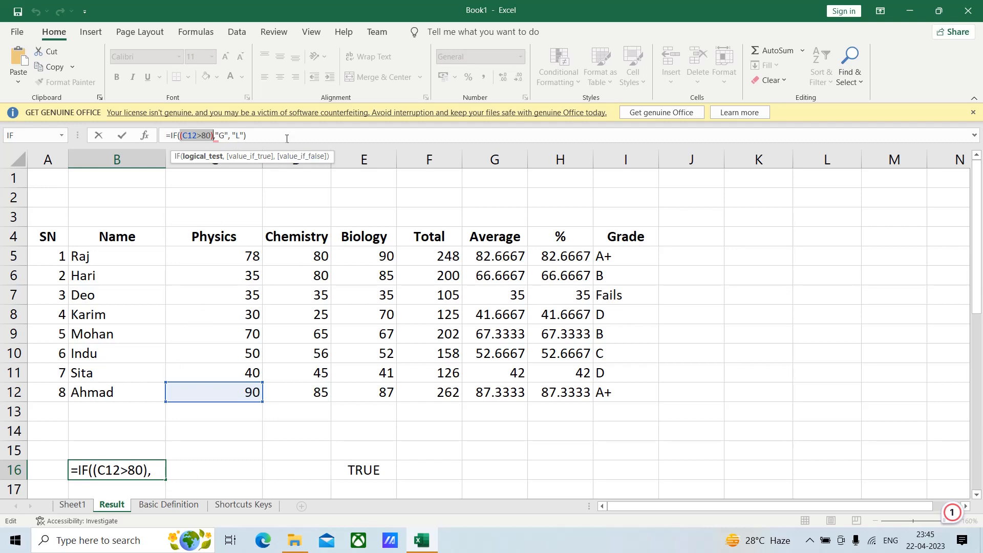
pyautogui.click(283, 136)
pyautogui.press('Return')
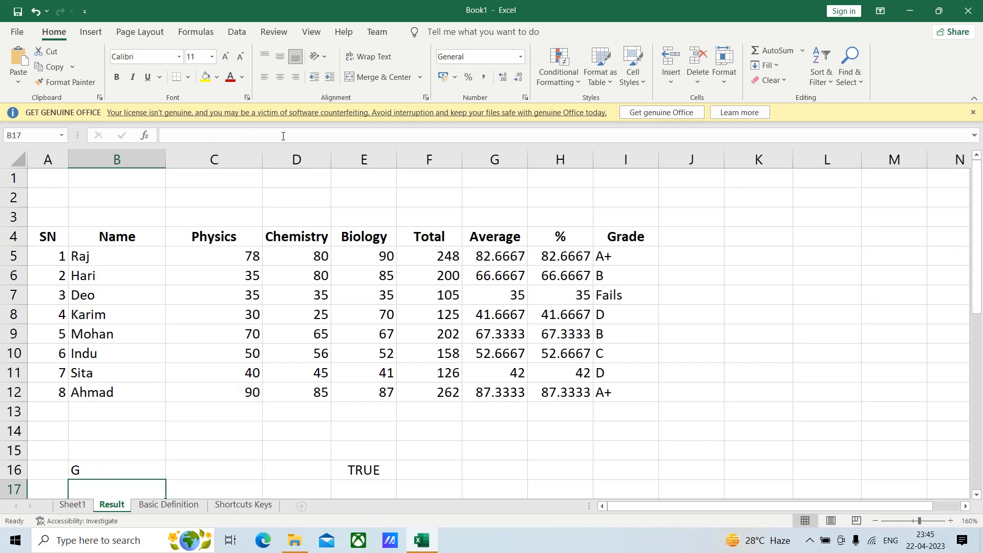
# Clear the test formulas from the range B15:E17 below the result table.
pyautogui.moveTo(70, 450); pyautogui.dragTo(362, 484)
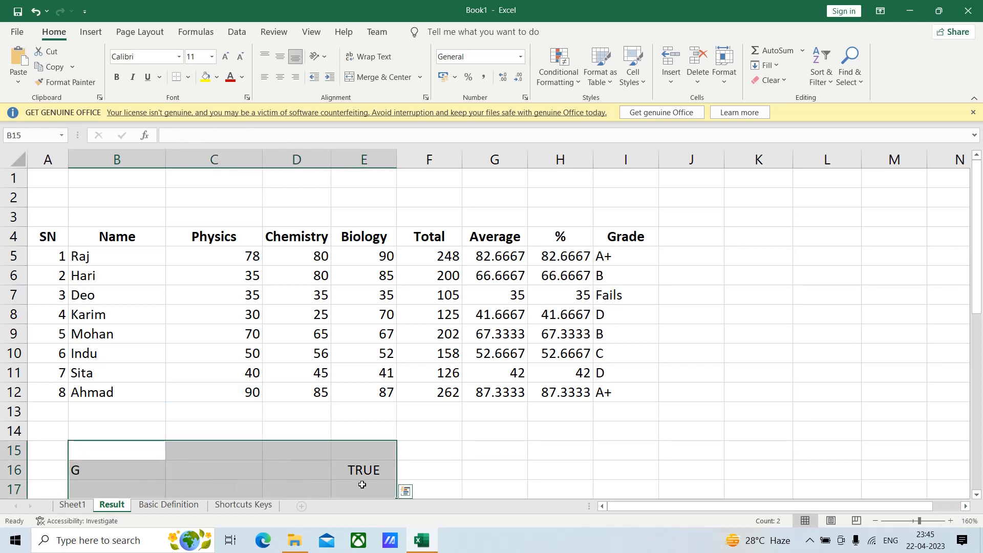
pyautogui.press('Delete')
pyautogui.click(740, 268)
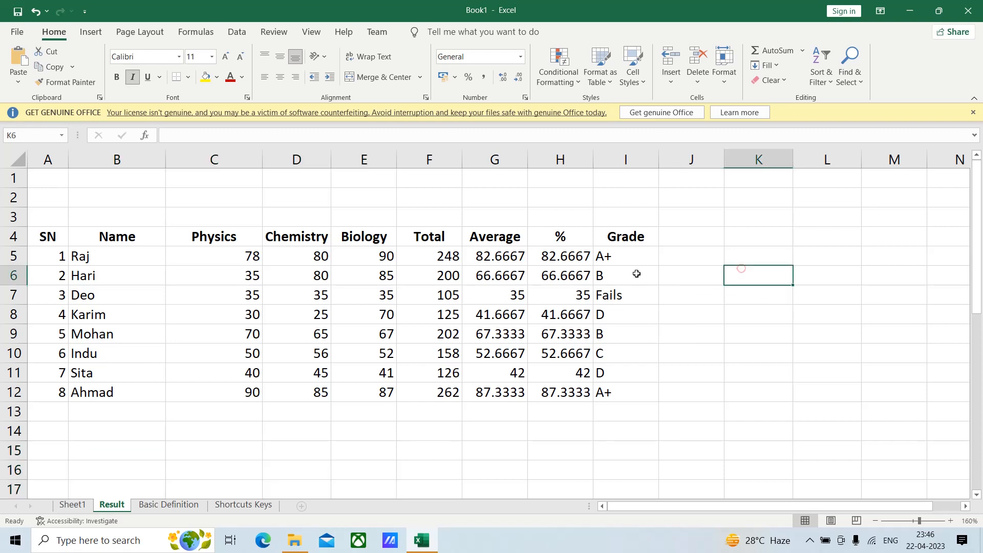
# Replace the grade formula in I5 with the start of a new IF that returns "A+" when H5>=80.
pyautogui.click(628, 257)
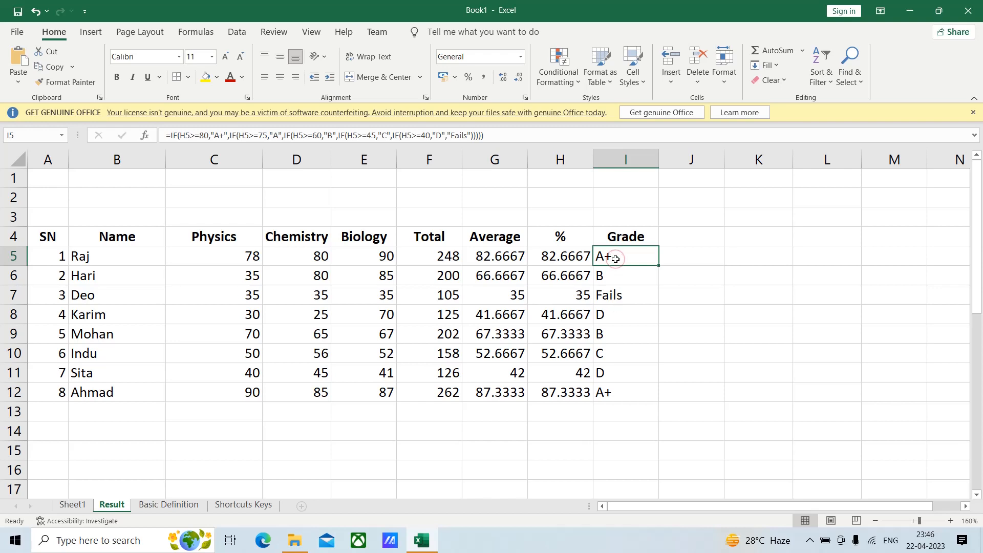
pyautogui.press('Delete')
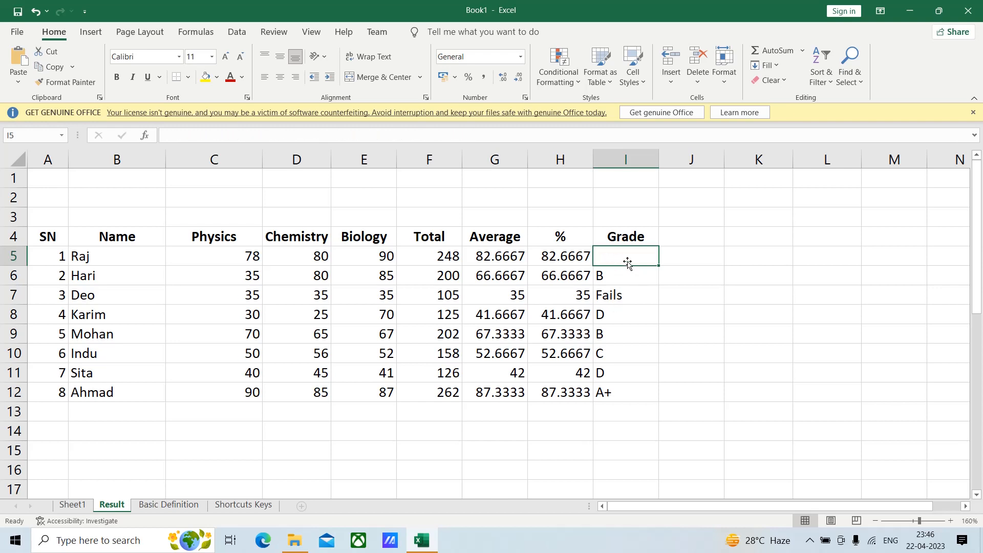
pyautogui.click(627, 261)
pyautogui.write('=if')
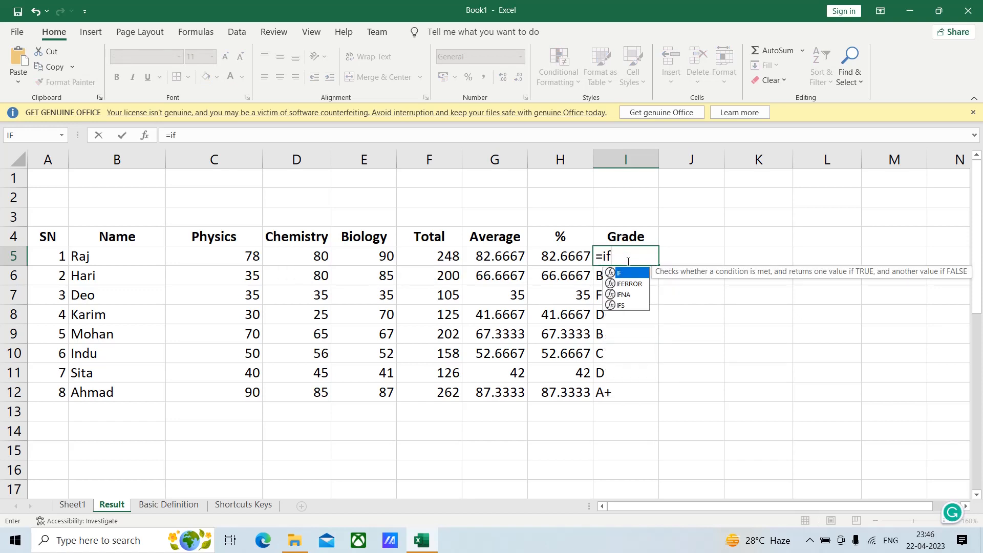
pyautogui.write('(')
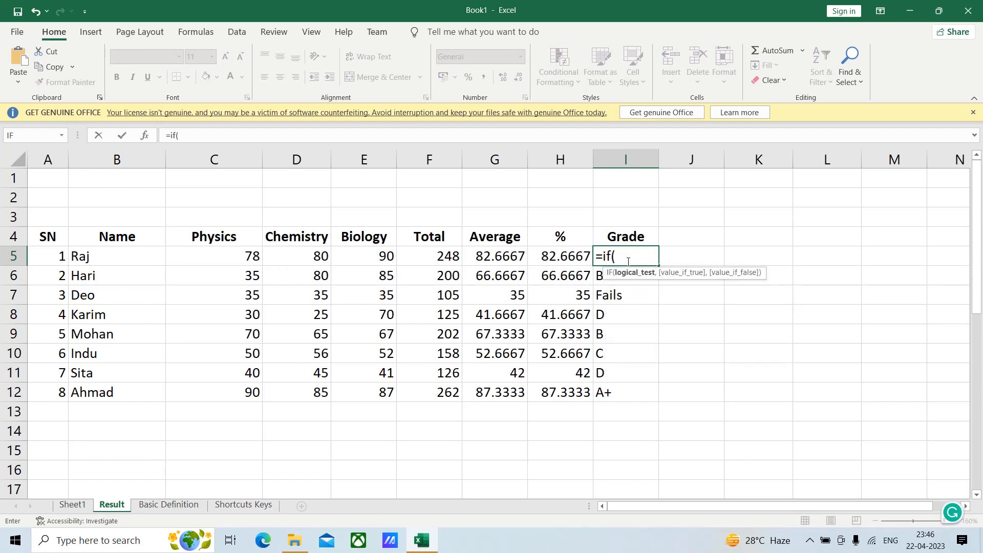
pyautogui.click(563, 259)
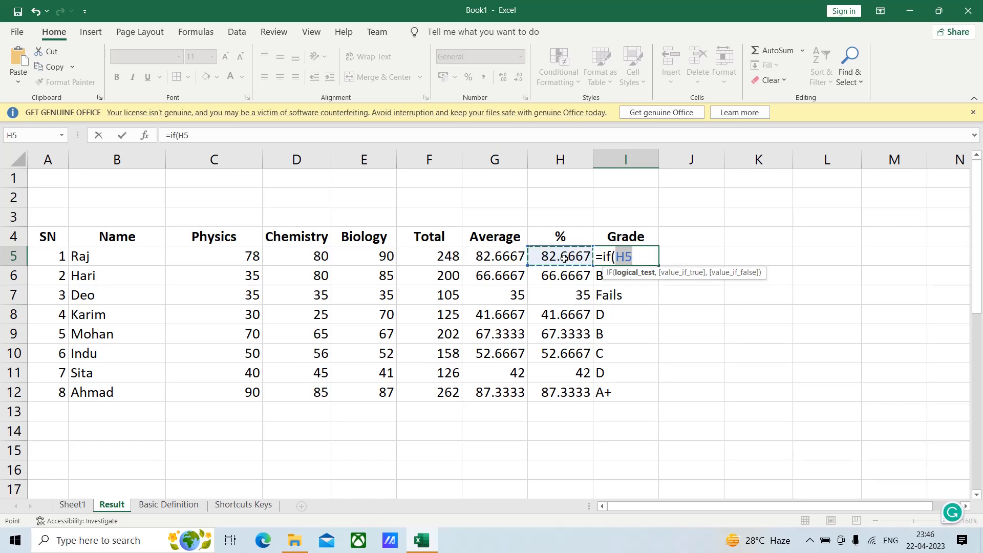
pyautogui.write('>')
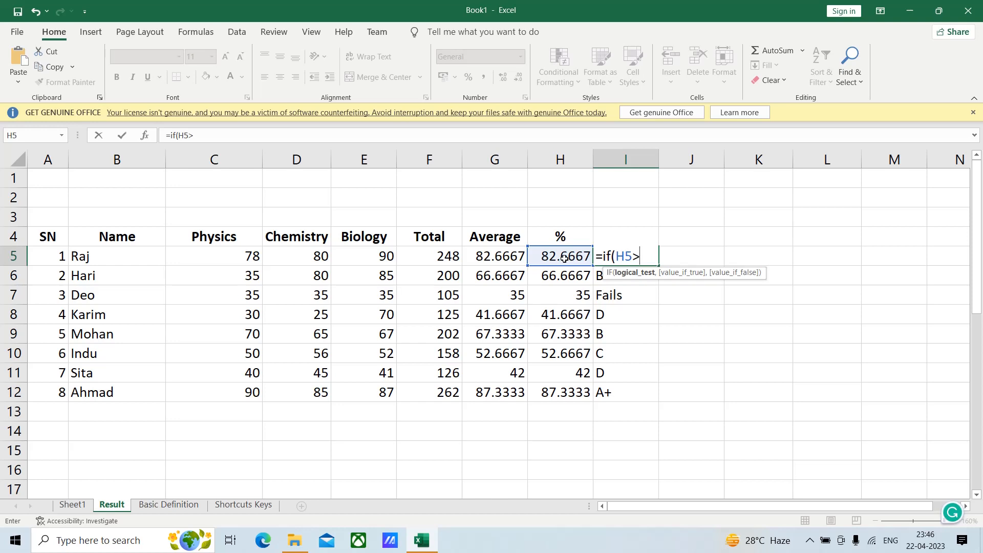
pyautogui.write('=')
pyautogui.write('80.')
pyautogui.press('BackSpace')
pyautogui.write(',')
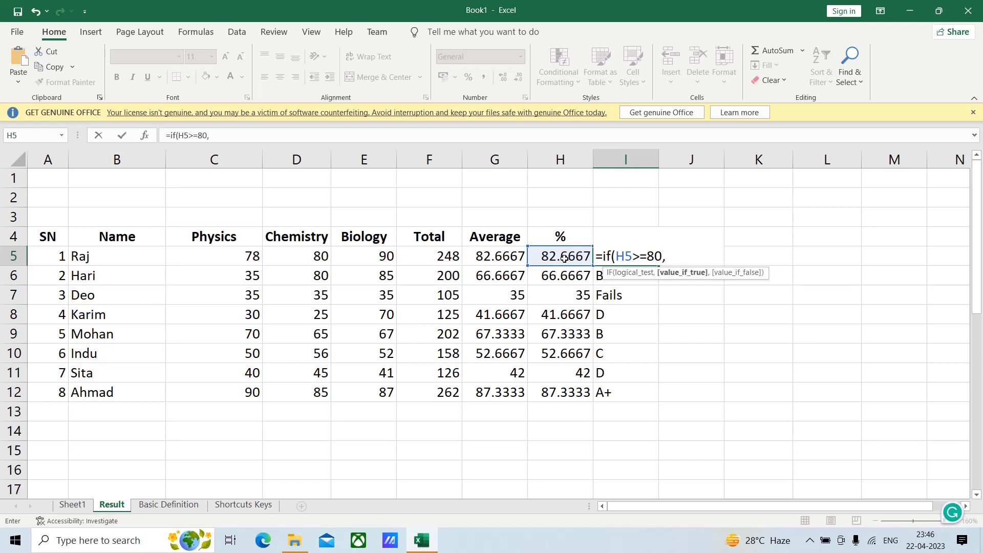
pyautogui.write('"A+"')
pyautogui.write(',')
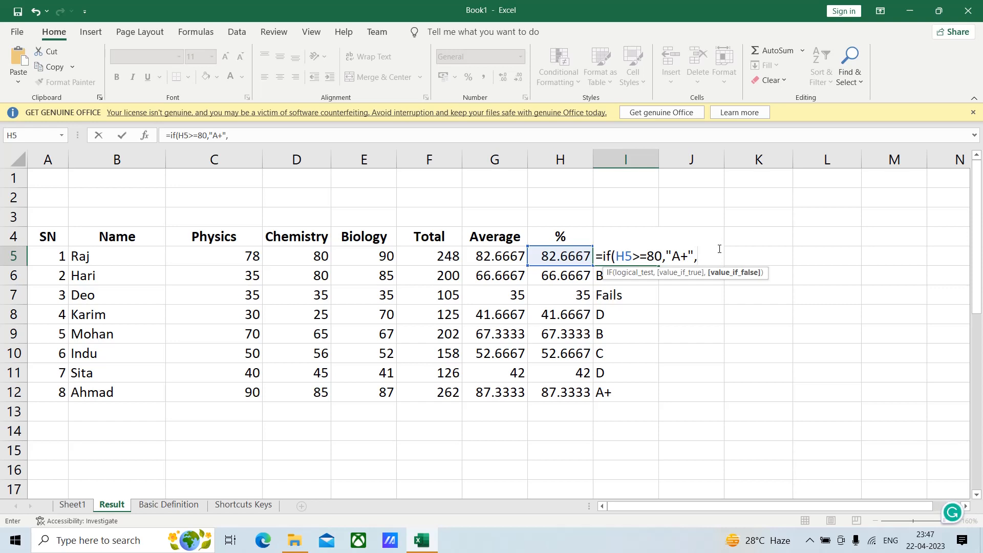
# Nest a second IF in the I5 formula that returns "A" when H5>=60.
pyautogui.write('if')
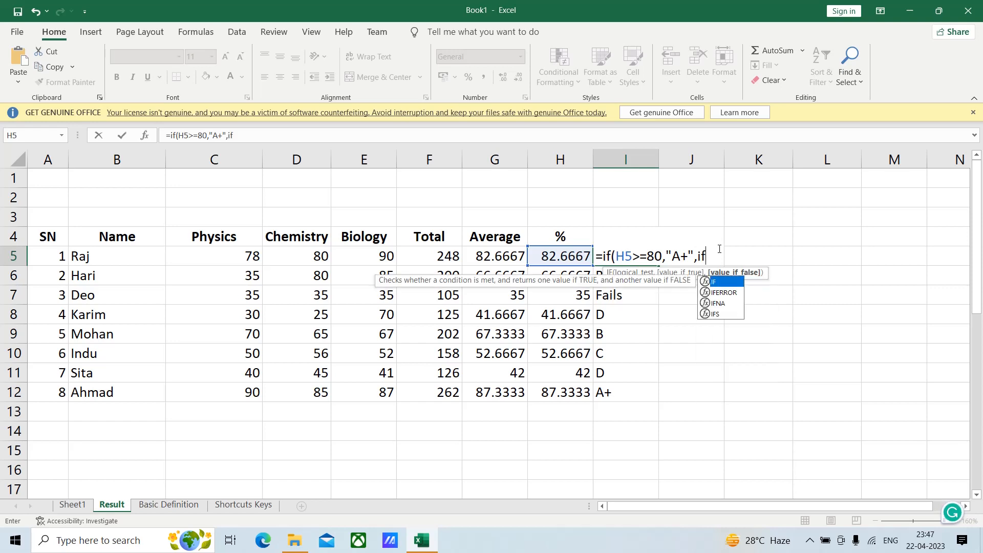
pyautogui.write('(')
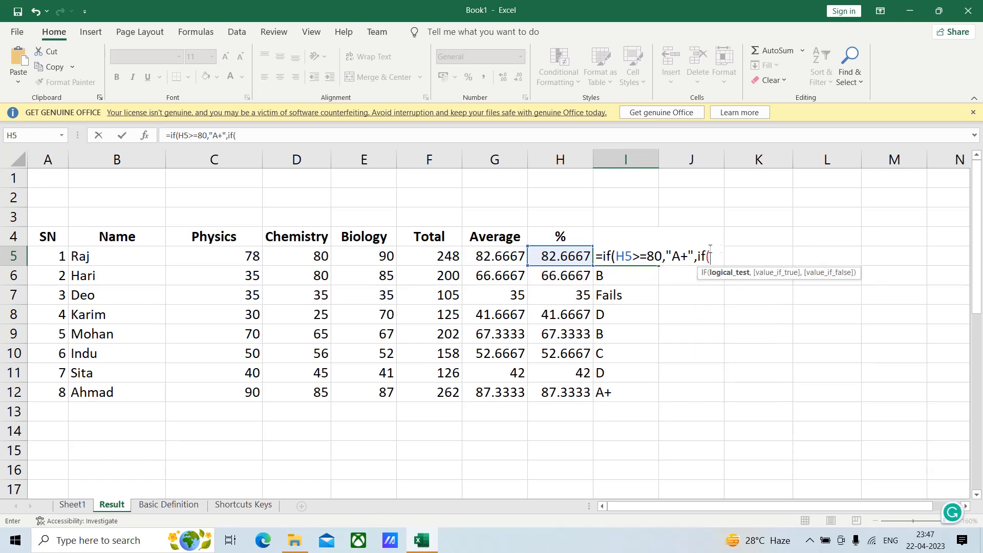
pyautogui.click(555, 256)
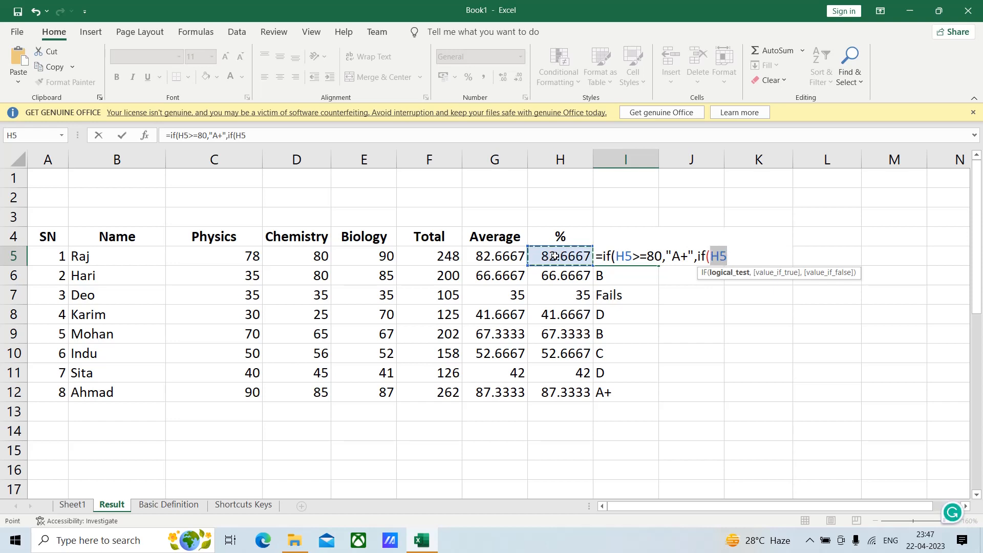
pyautogui.write('>=')
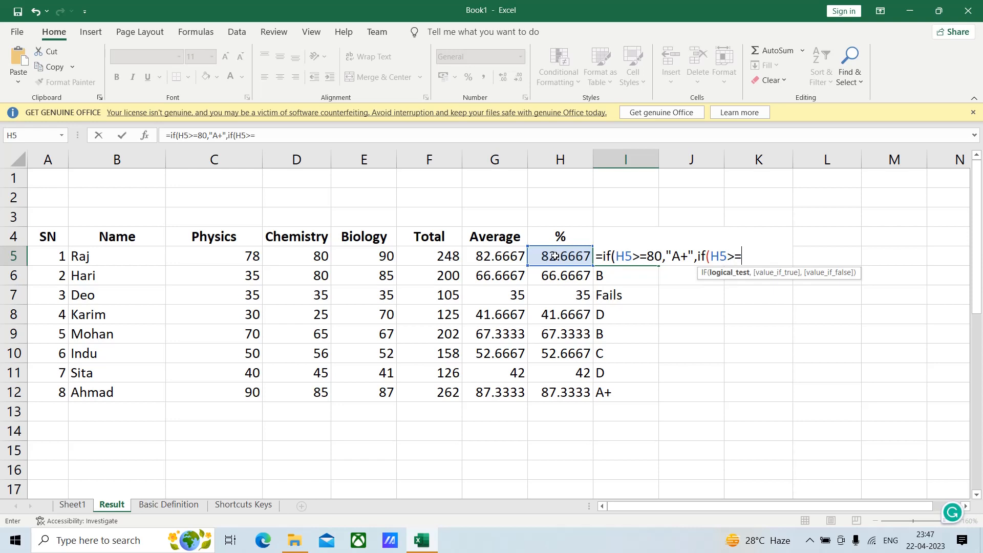
pyautogui.write('60,')
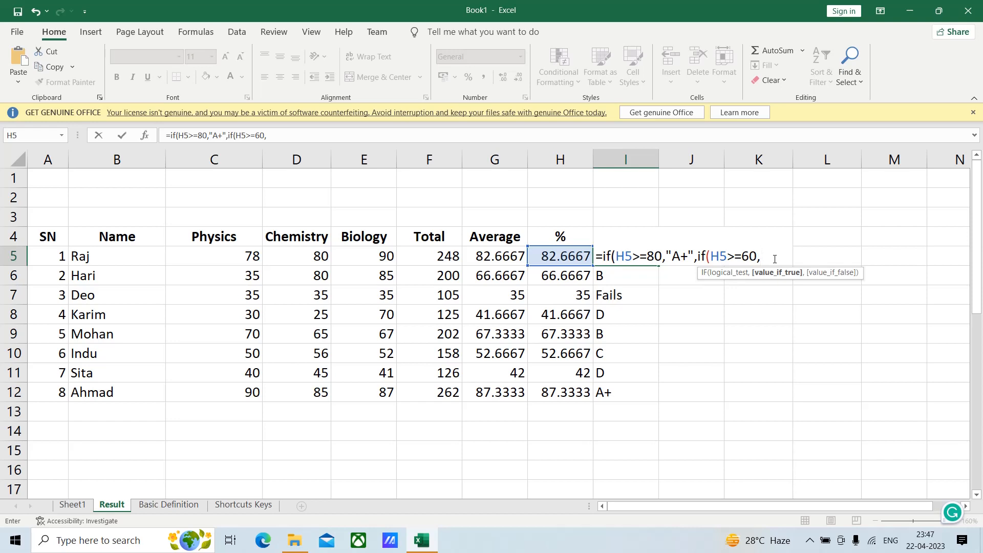
pyautogui.write('"A",')
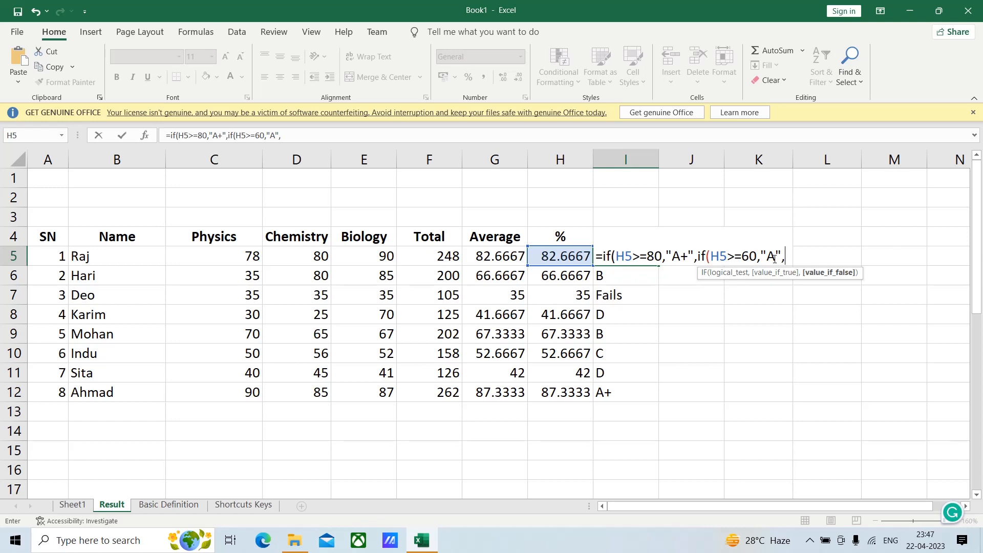
# Nest a third IF in the I5 formula that returns "B" when H5>=45.
pyautogui.write('if')
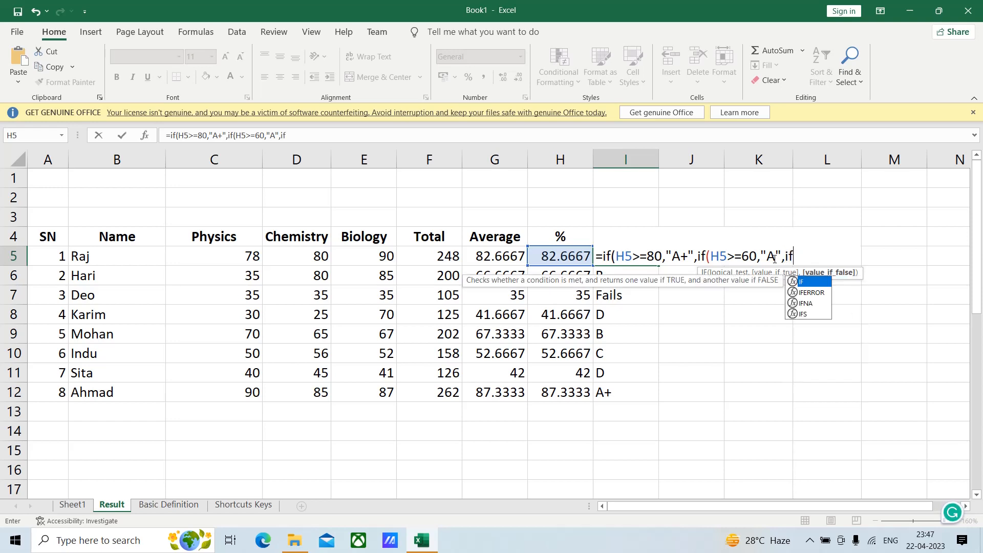
pyautogui.write('(')
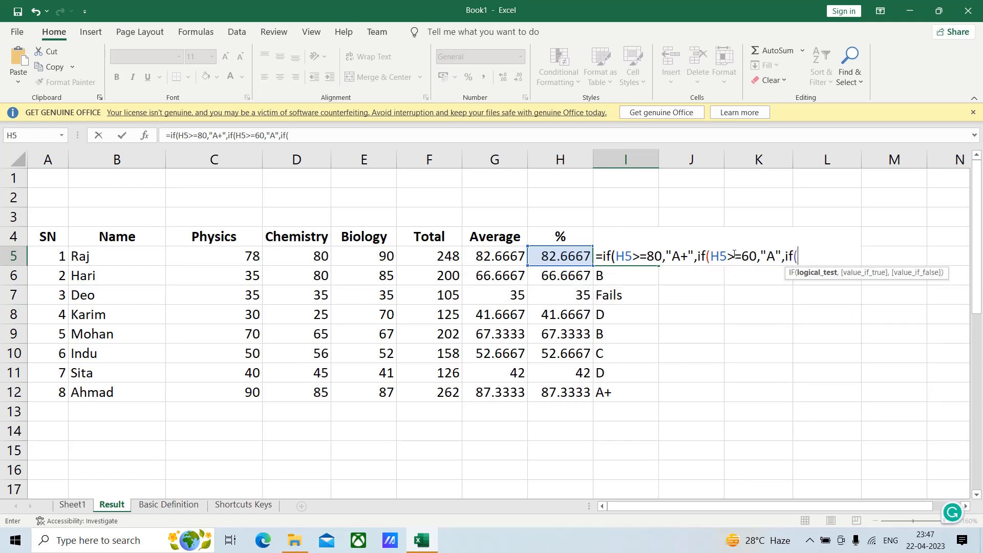
pyautogui.click(573, 256)
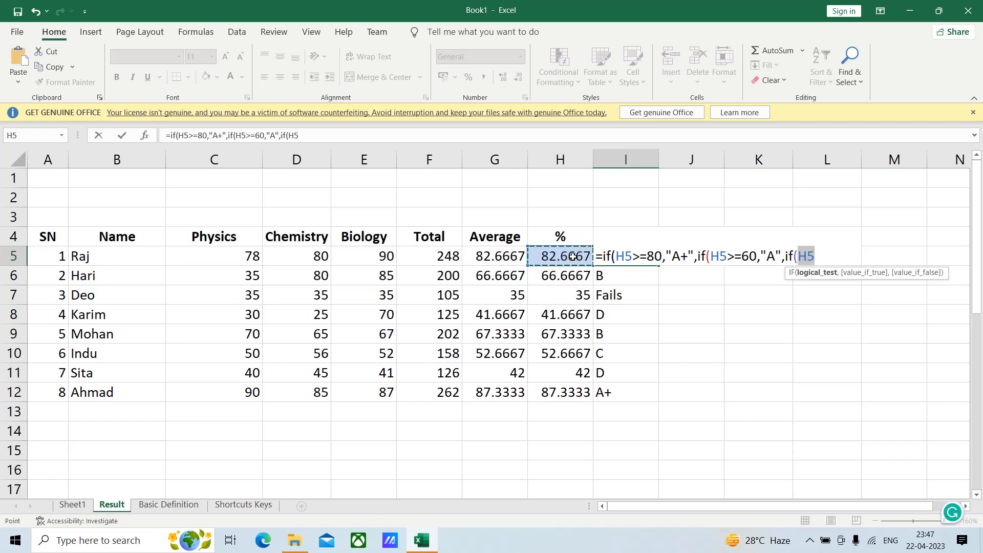
pyautogui.write('>=')
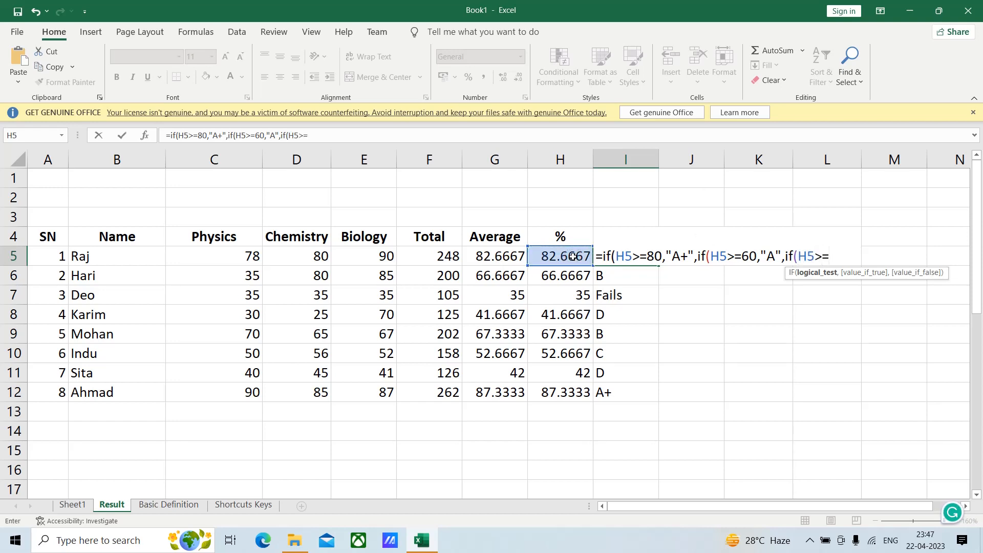
pyautogui.write('45,')
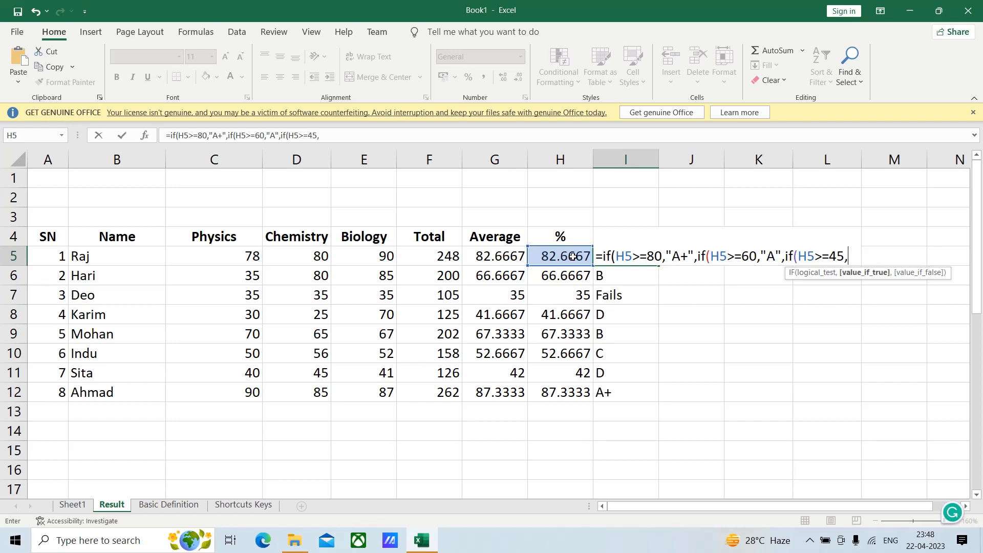
pyautogui.write('"B",')
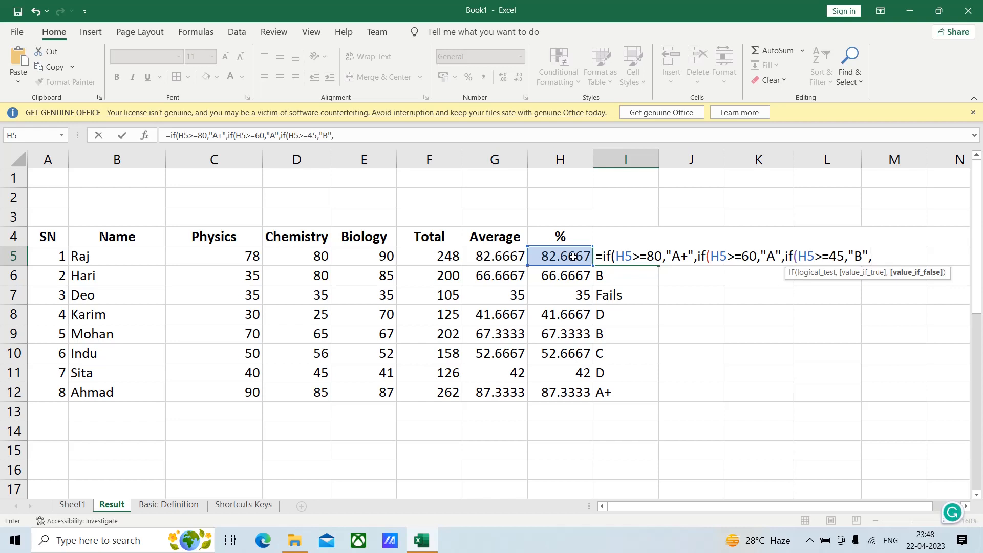
# Nest a fourth IF in the I5 formula that returns "C" when H5>=40.
pyautogui.write('if')
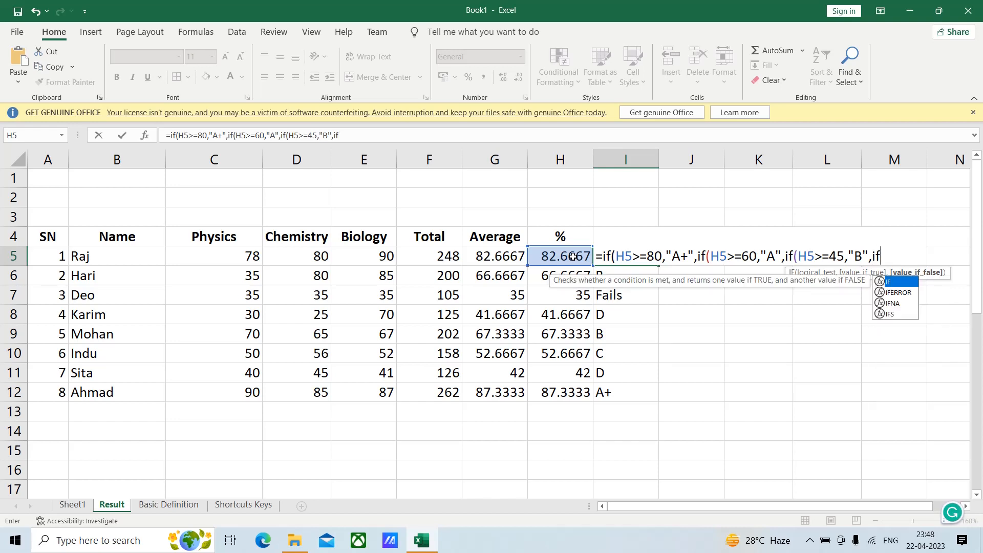
pyautogui.write('(')
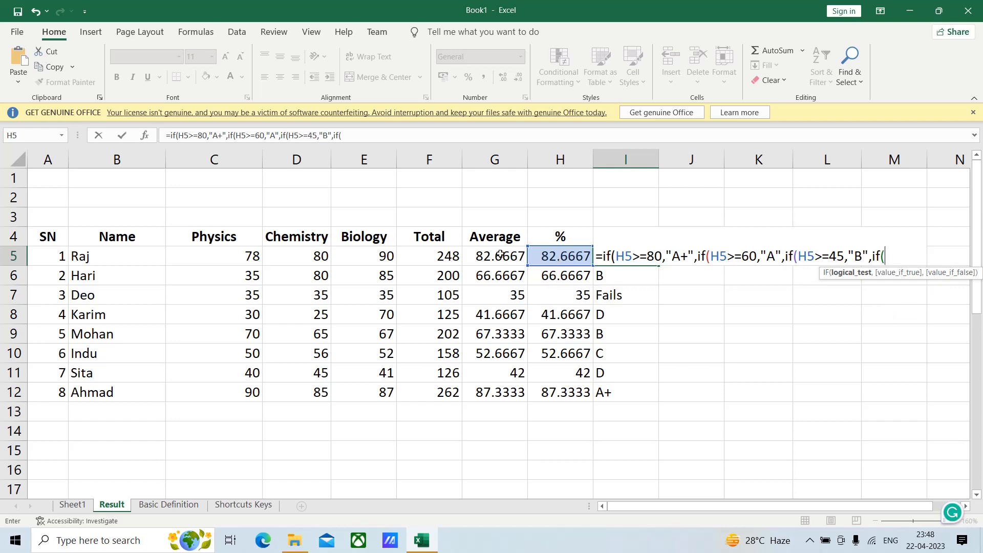
pyautogui.click(557, 259)
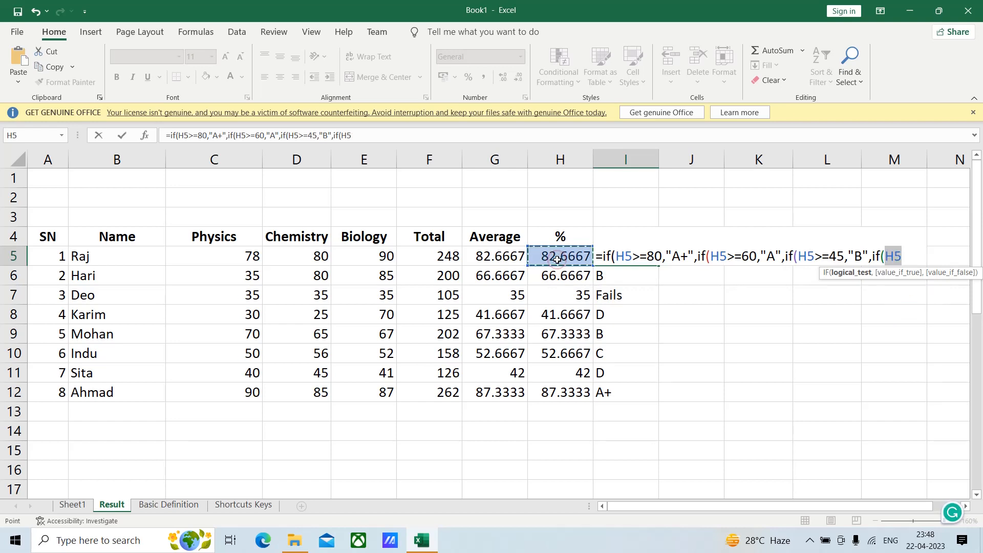
pyautogui.write('>')
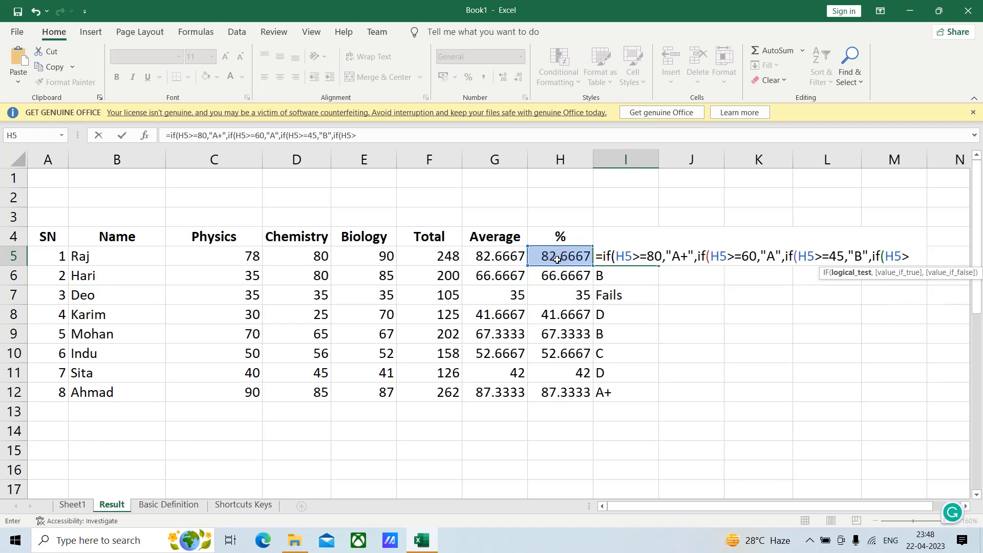
pyautogui.write('=')
pyautogui.write('40,')
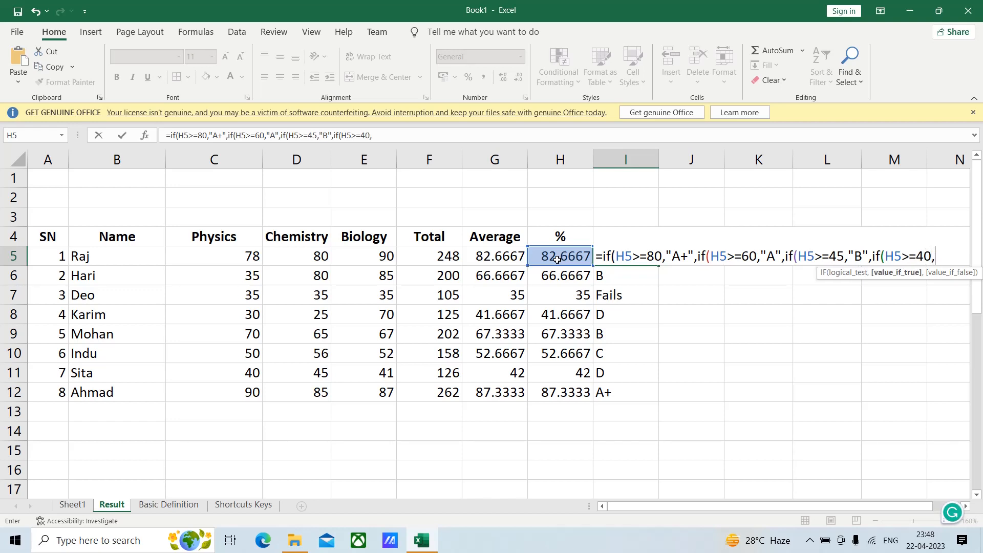
pyautogui.write('"C",')
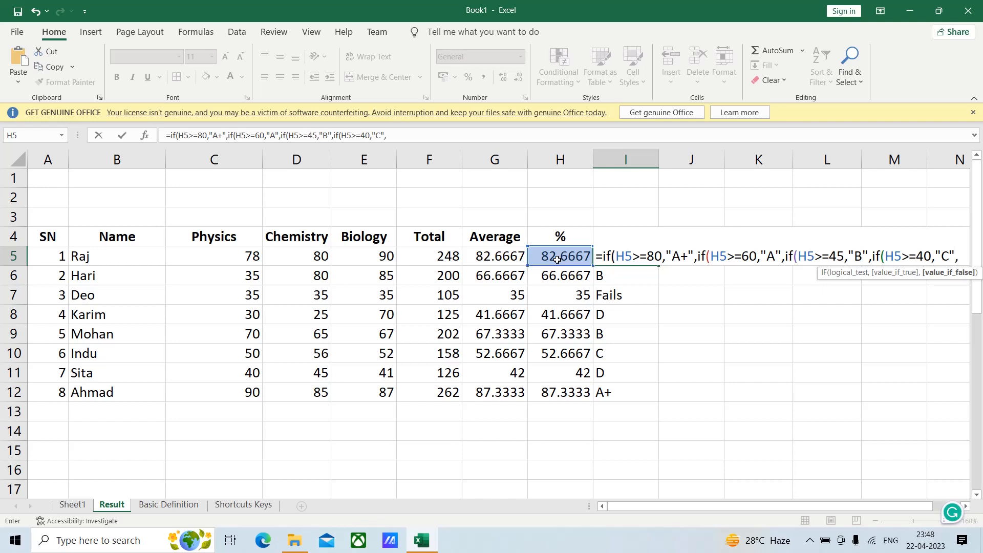
pyautogui.write('if')
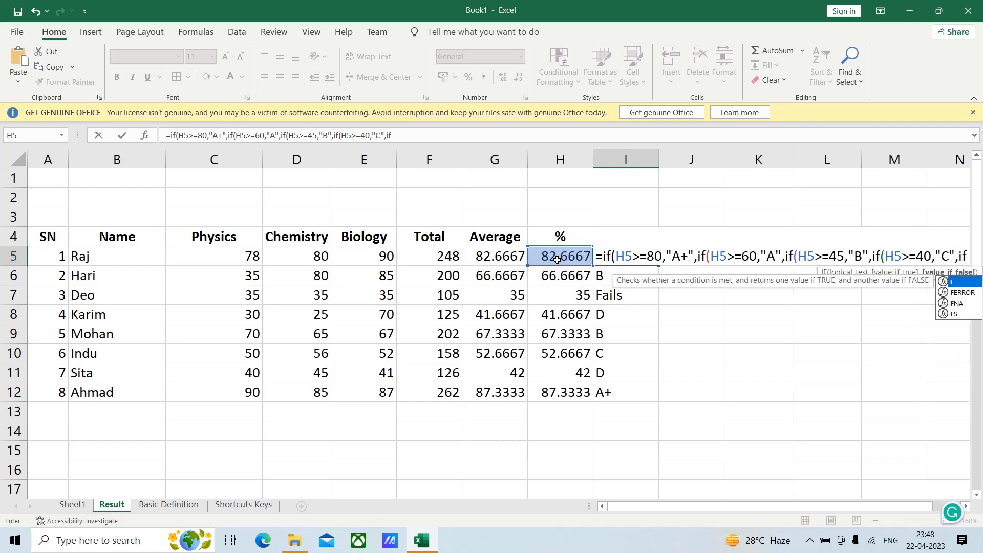
pyautogui.hscroll(1, 712, 506)
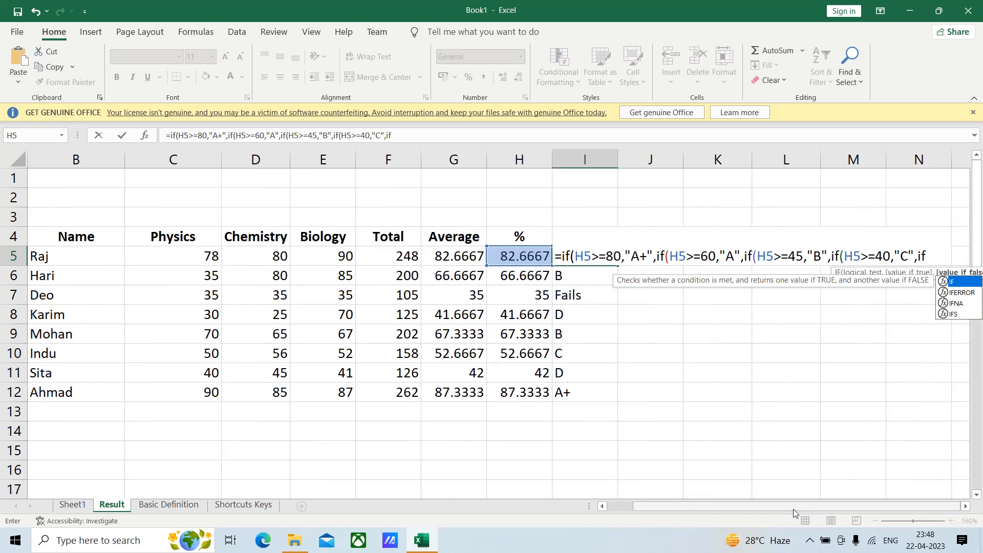
pyautogui.write('(')
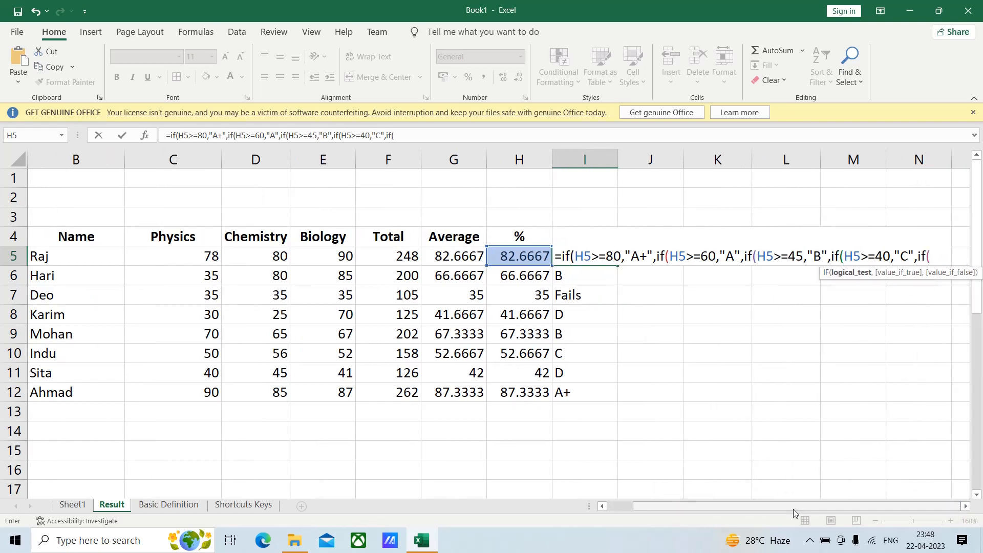
pyautogui.click(507, 259)
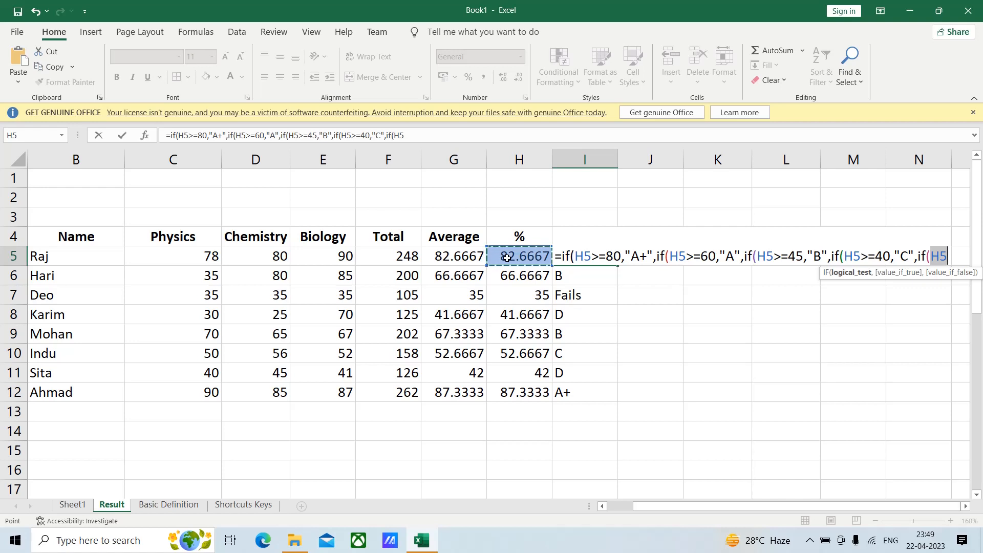
pyautogui.write('<')
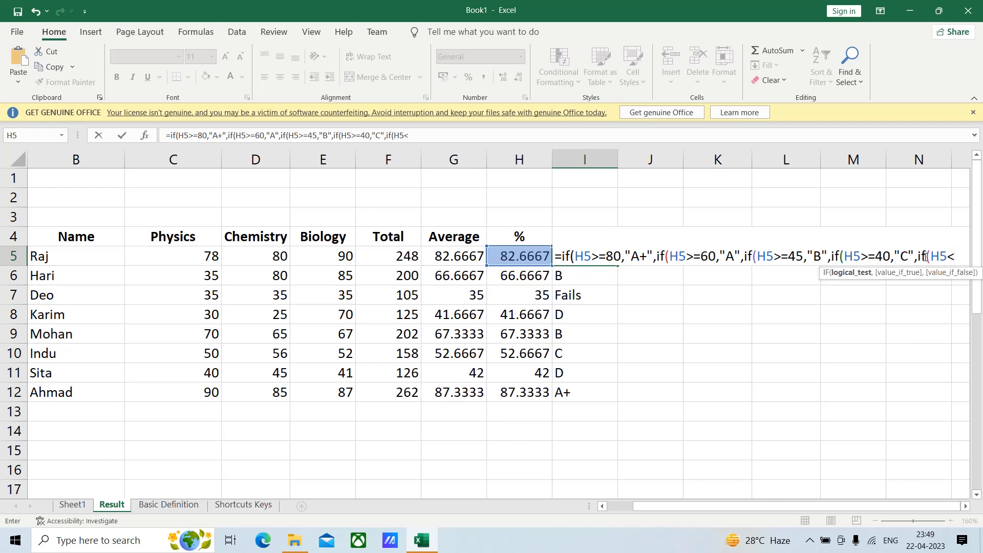
pyautogui.moveTo(917, 256); pyautogui.dragTo(941, 256)
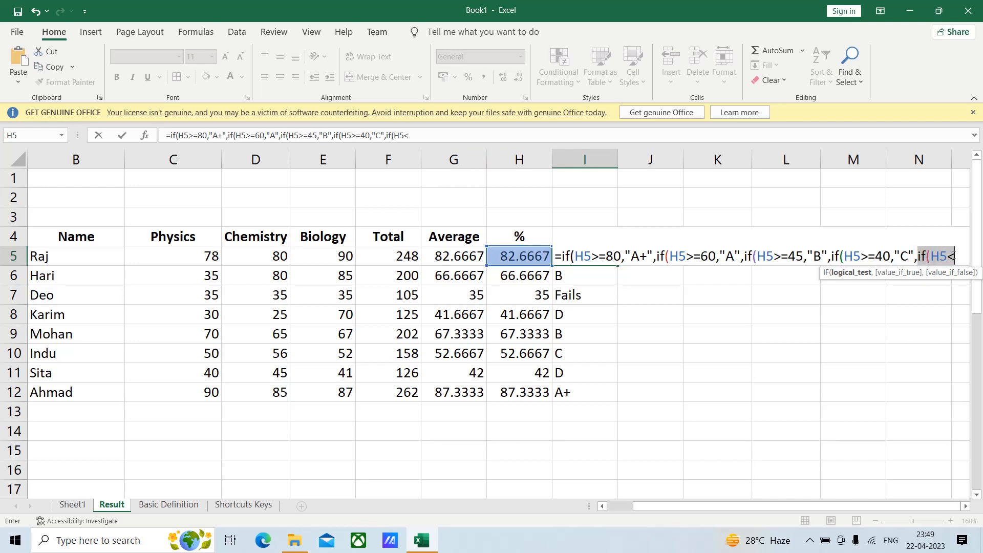
pyautogui.moveTo(953, 256); pyautogui.dragTo(953, 260)
# Complete the I5 formula with "Fails" as the final false value, close all four nested IFs and enter it.
pyautogui.write('"')
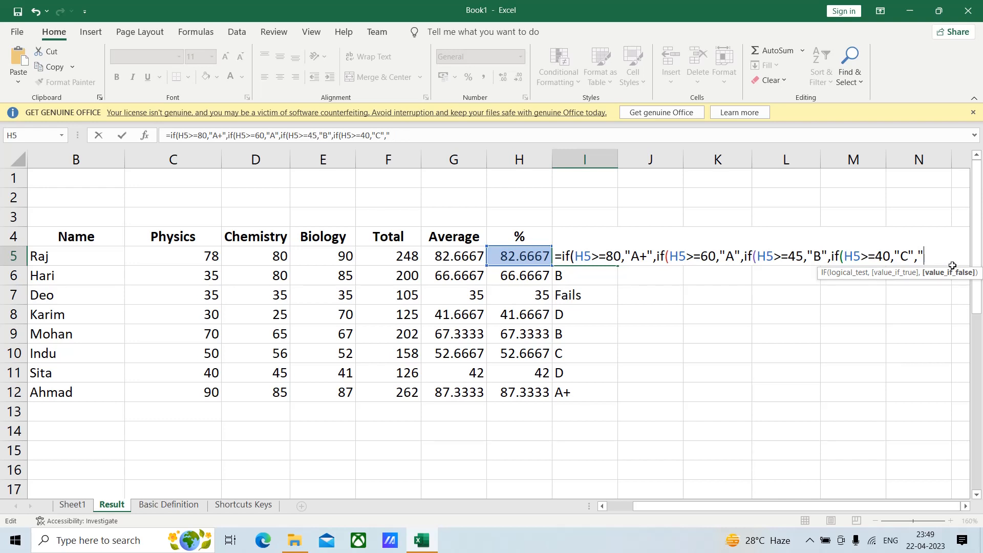
pyautogui.write('Fail')
pyautogui.write('s")')
pyautogui.click(963, 257)
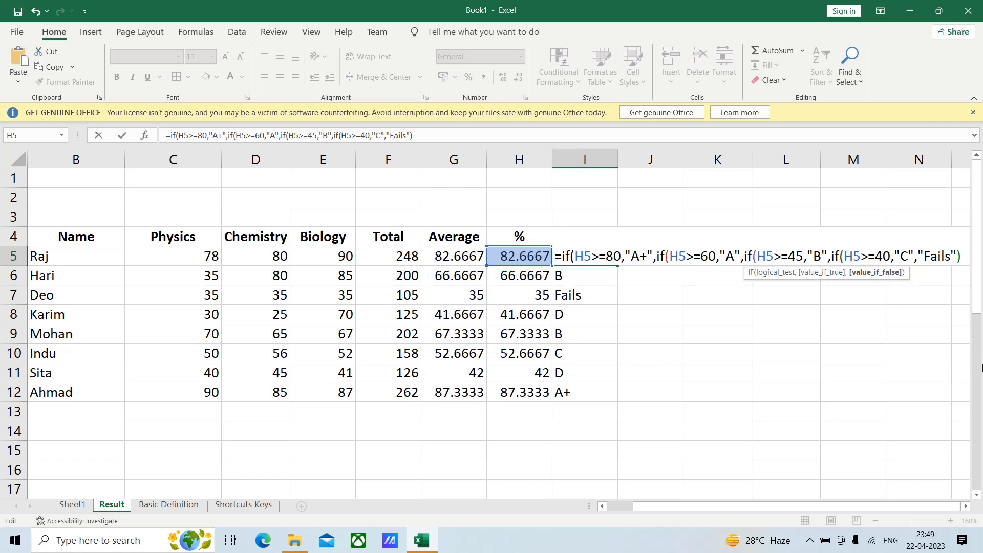
pyautogui.write(')')
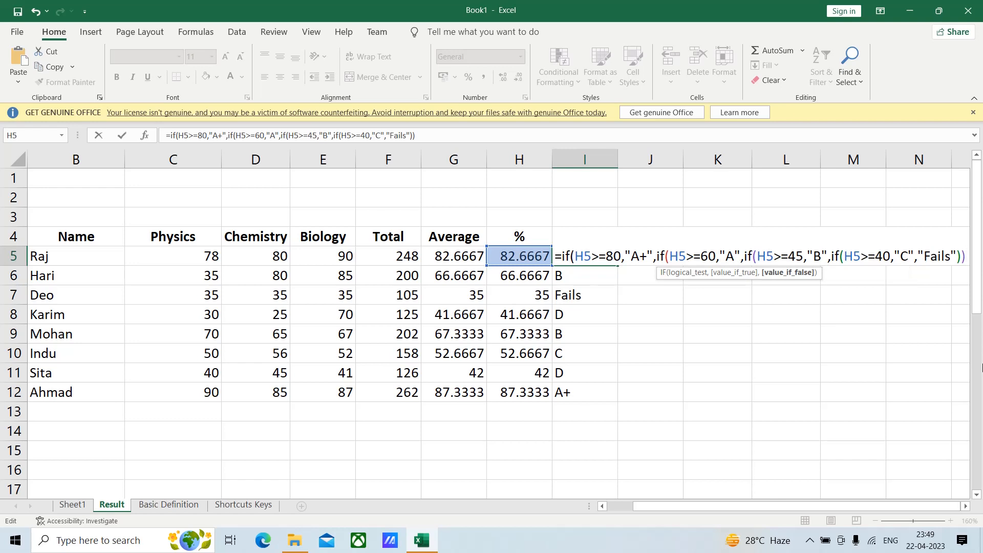
pyautogui.write(')')
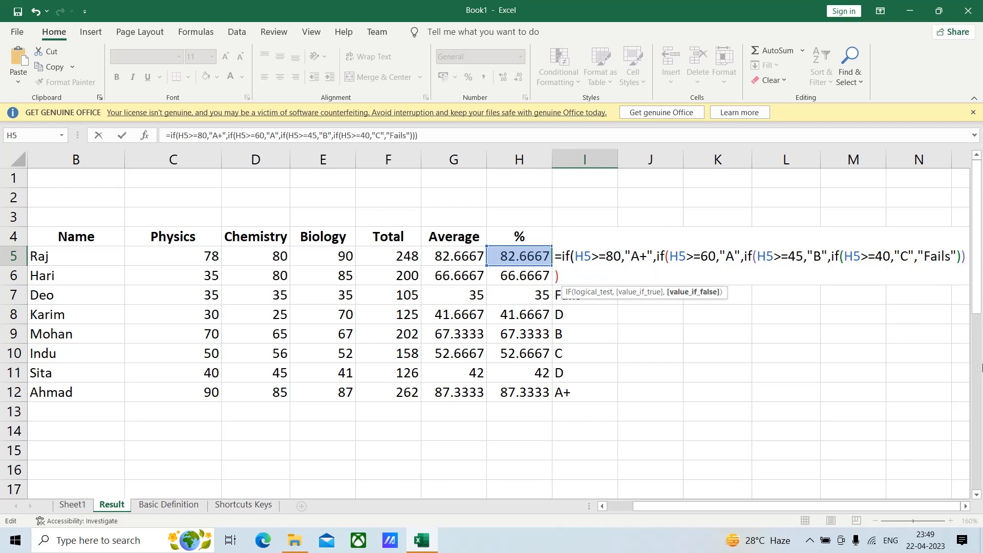
pyautogui.write(')')
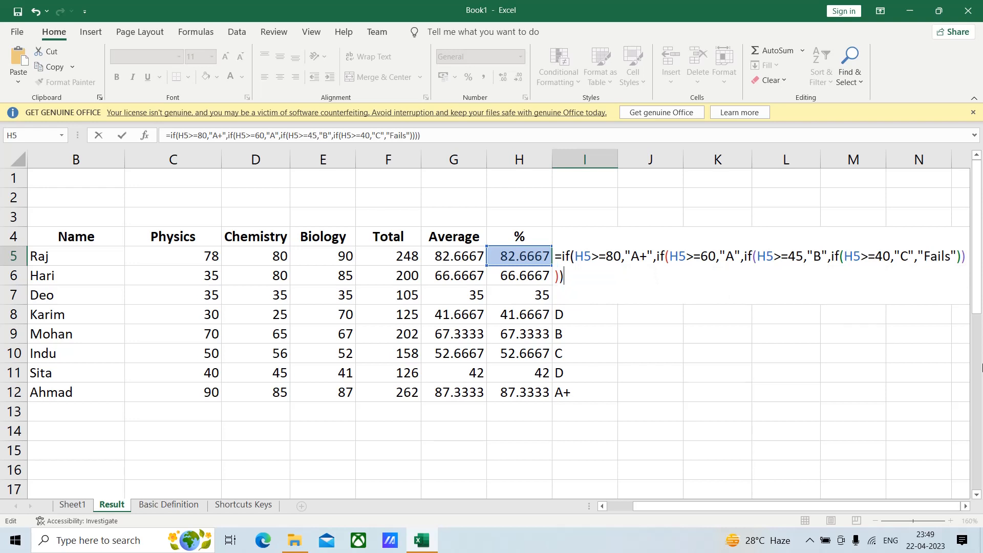
pyautogui.press('Return')
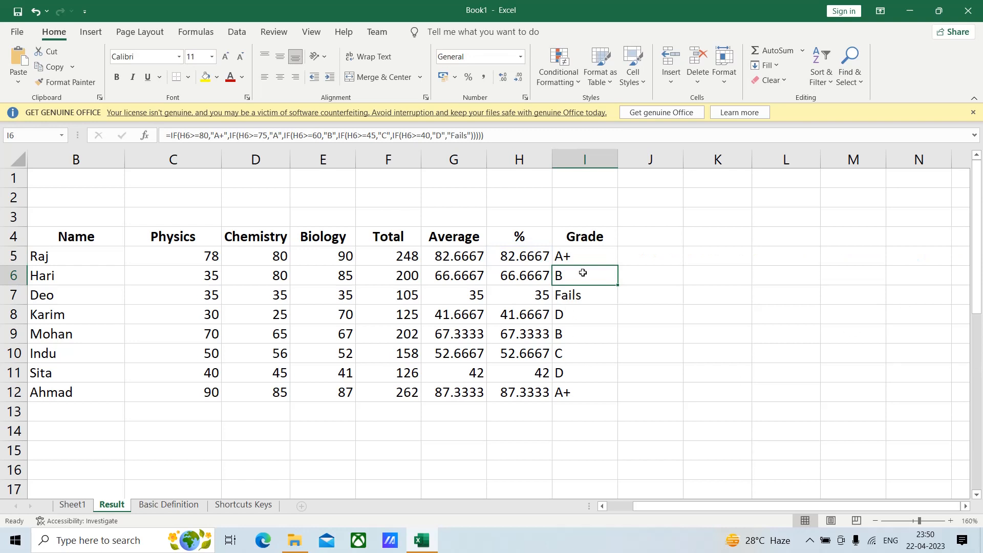
# Clear the old grades in I6:I12 and copy the grade formula from I5 into that range.
pyautogui.moveTo(581, 275); pyautogui.dragTo(595, 384)
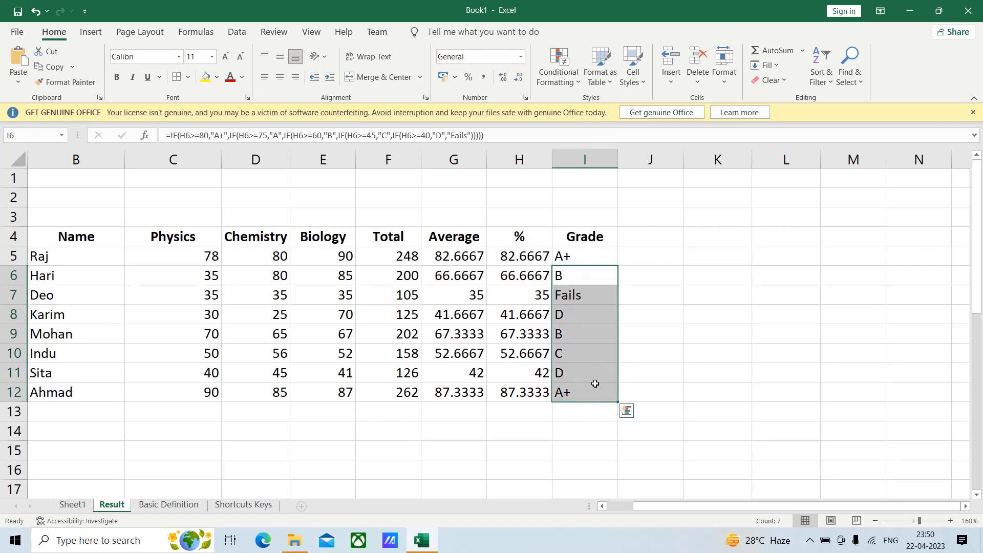
pyautogui.press('Delete')
pyautogui.click(584, 260)
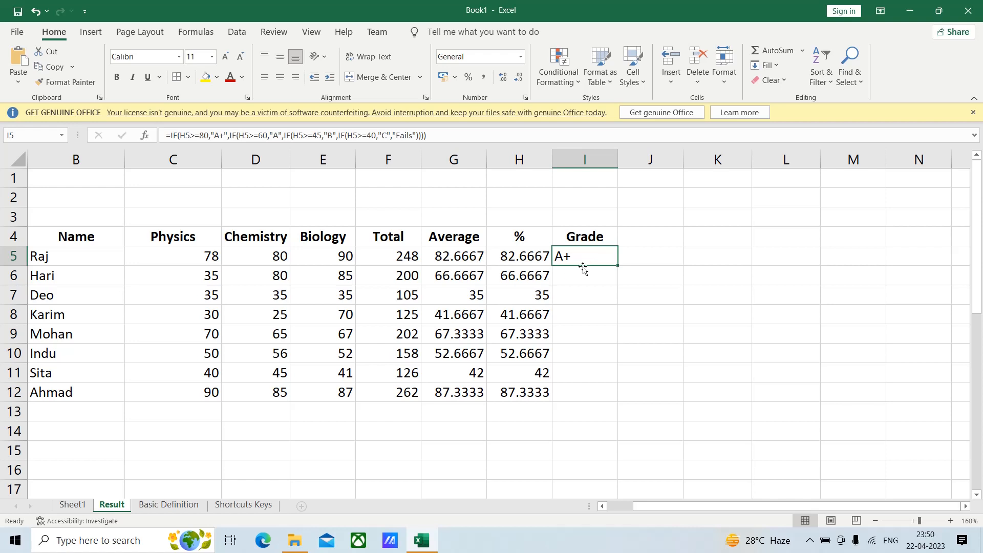
pyautogui.rightClick(585, 256)
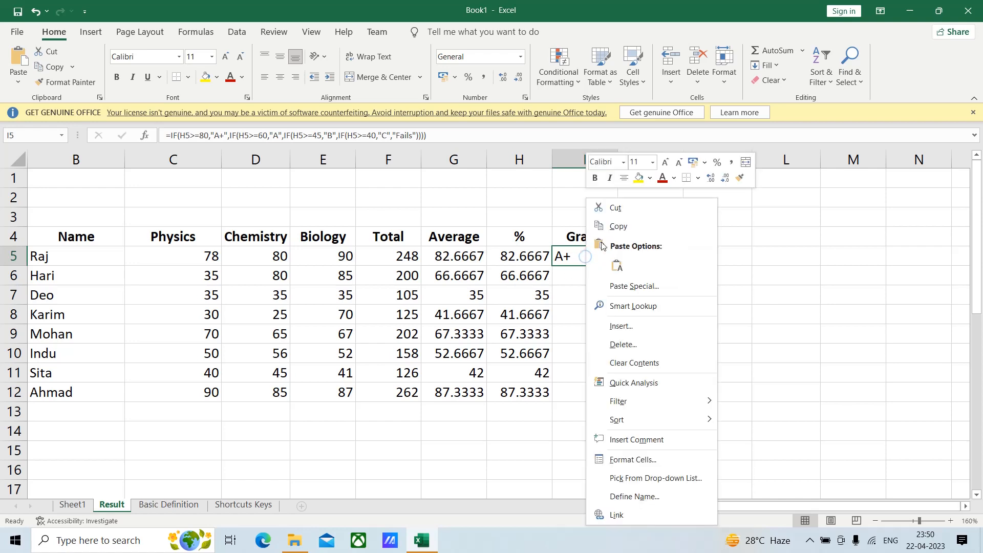
pyautogui.click(615, 228)
pyautogui.moveTo(599, 276); pyautogui.dragTo(609, 385)
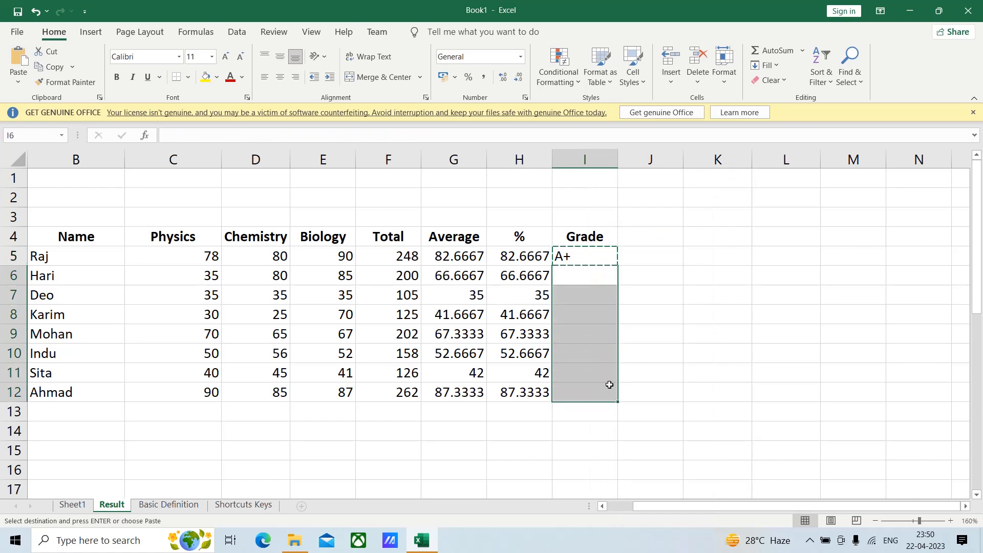
pyautogui.hotkey('ctrl', 'v')
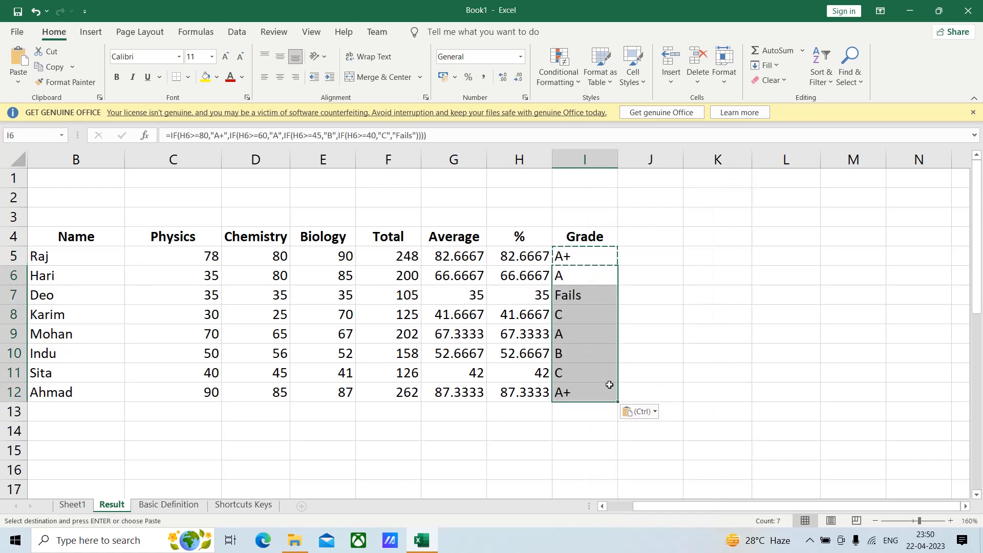
pyautogui.click(716, 367)
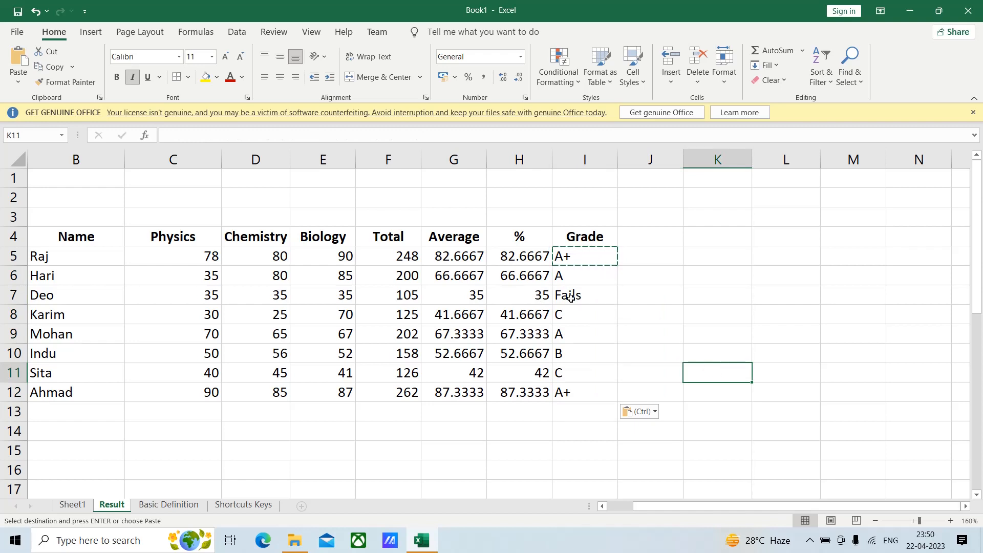